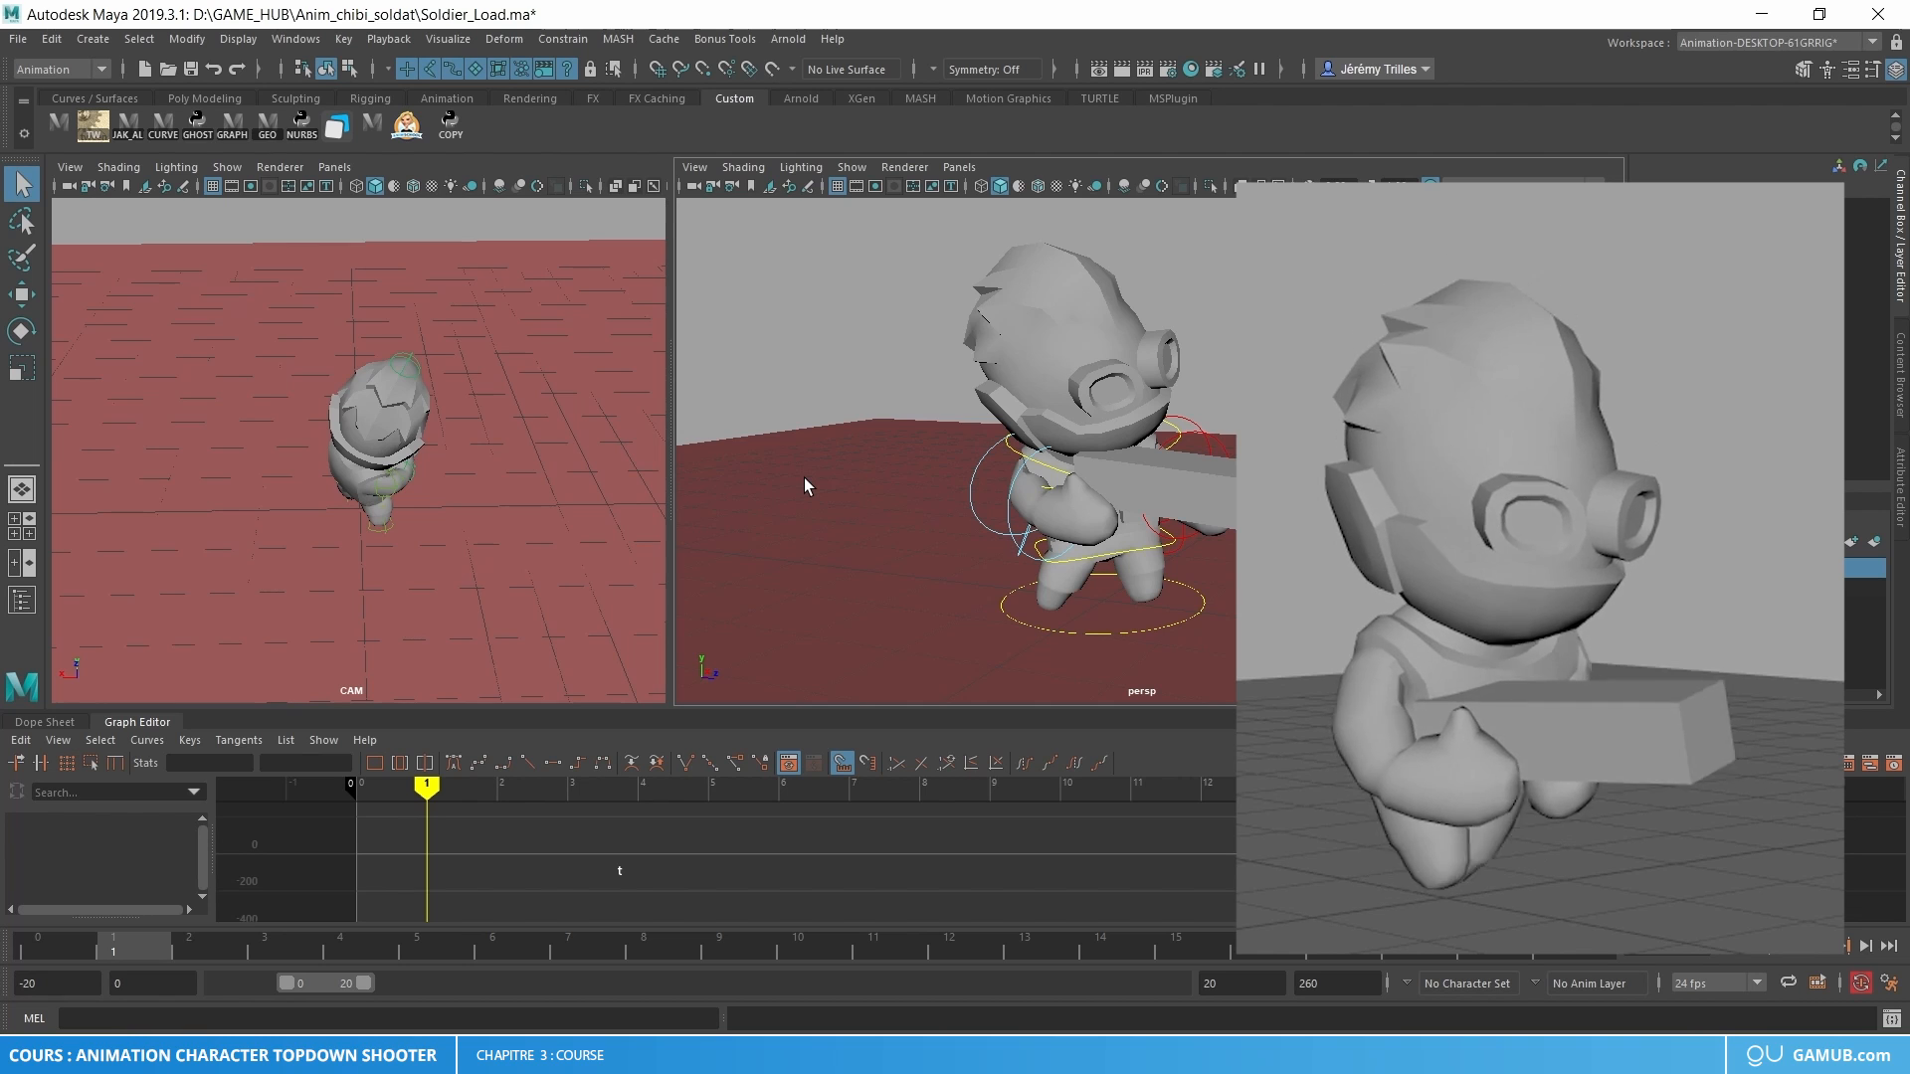
alt+right_drag(804, 485, 907, 502)
key(w)
scroll(882, 496, up, 5)
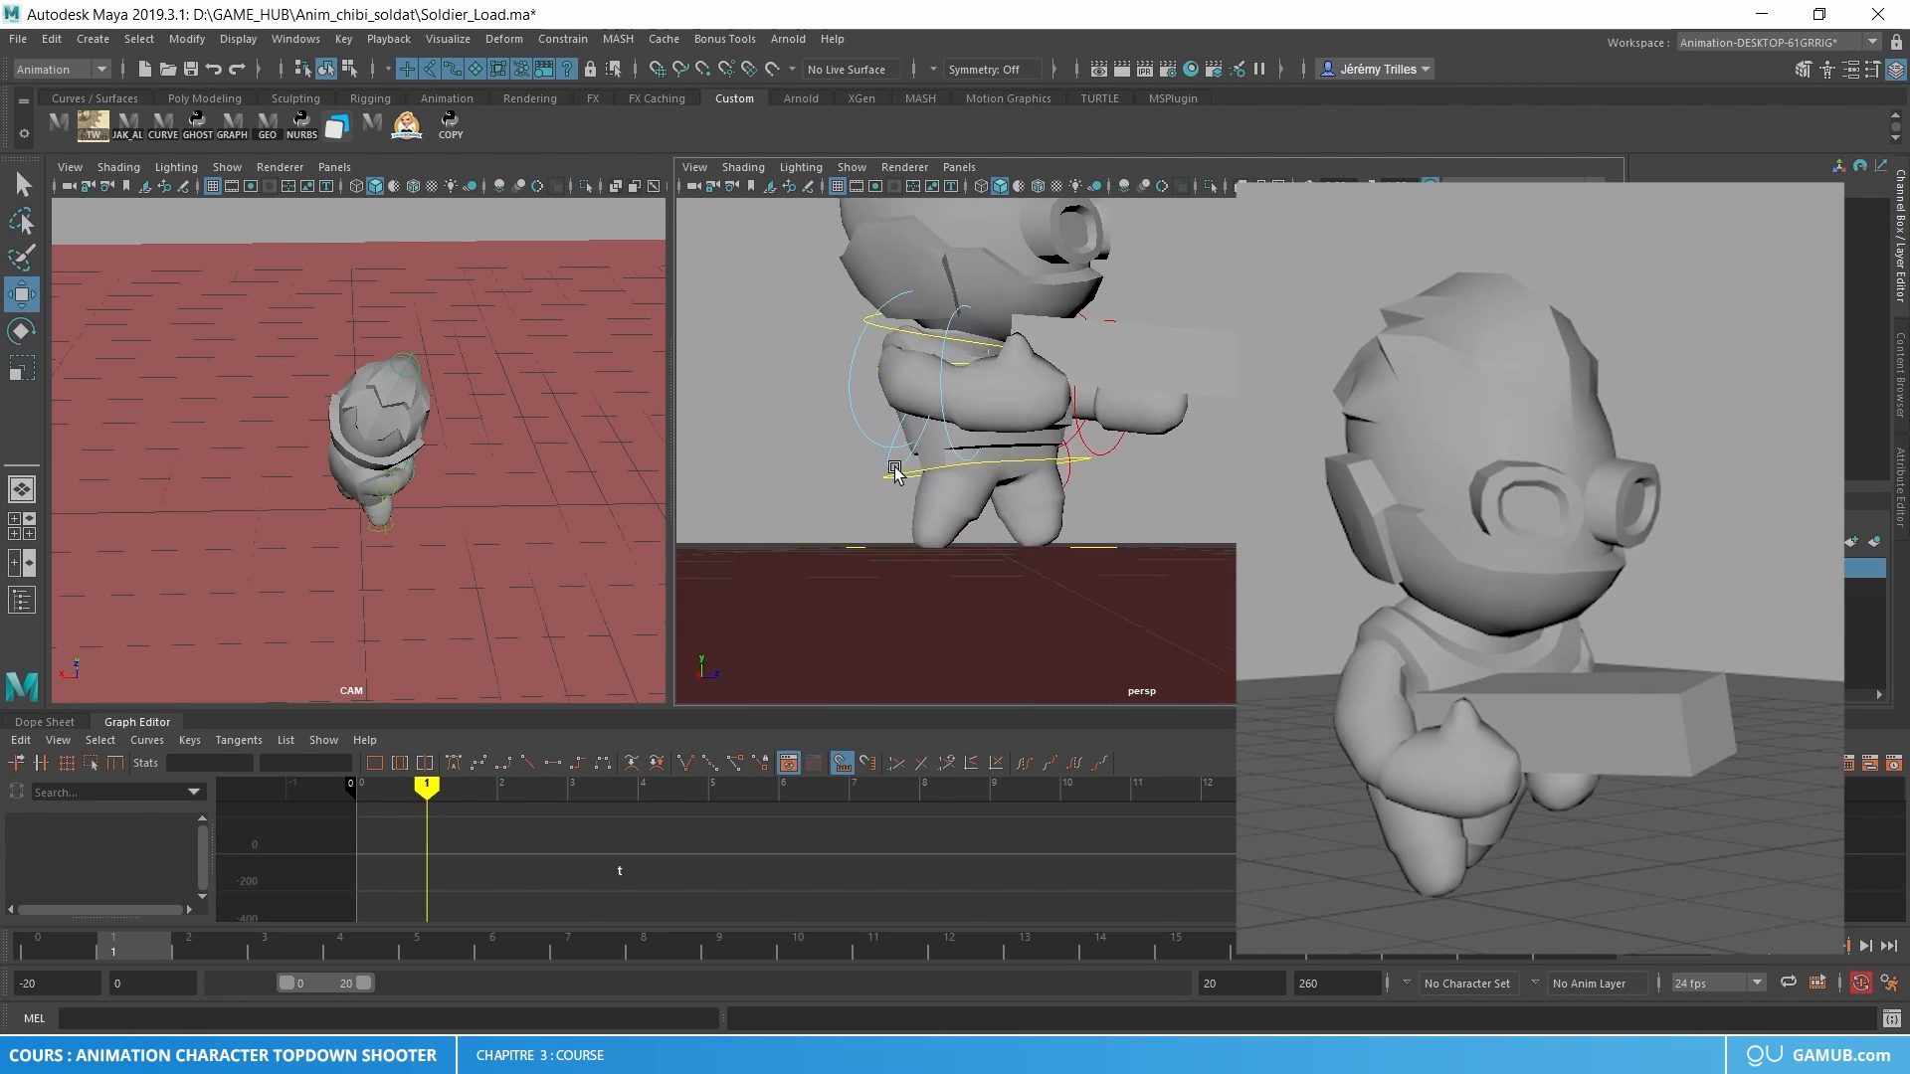
click(874, 511)
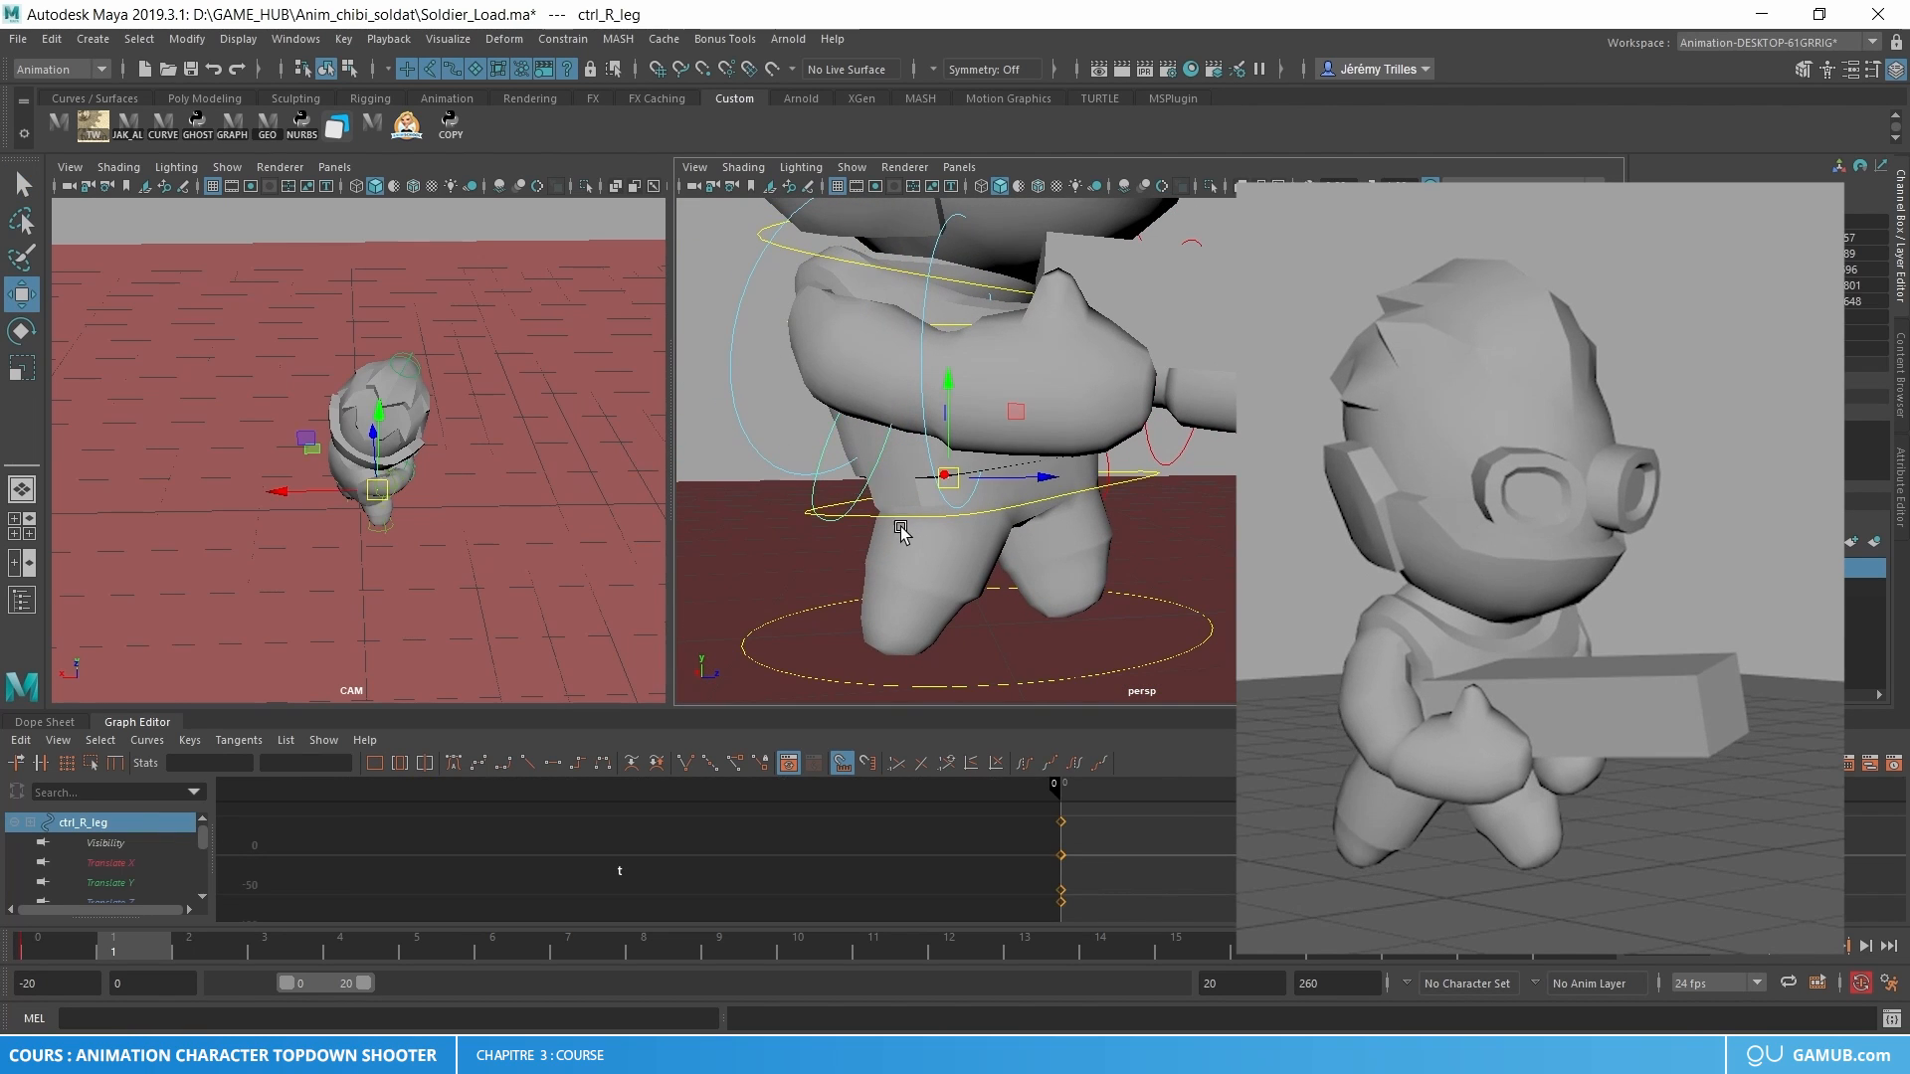
click(1005, 429)
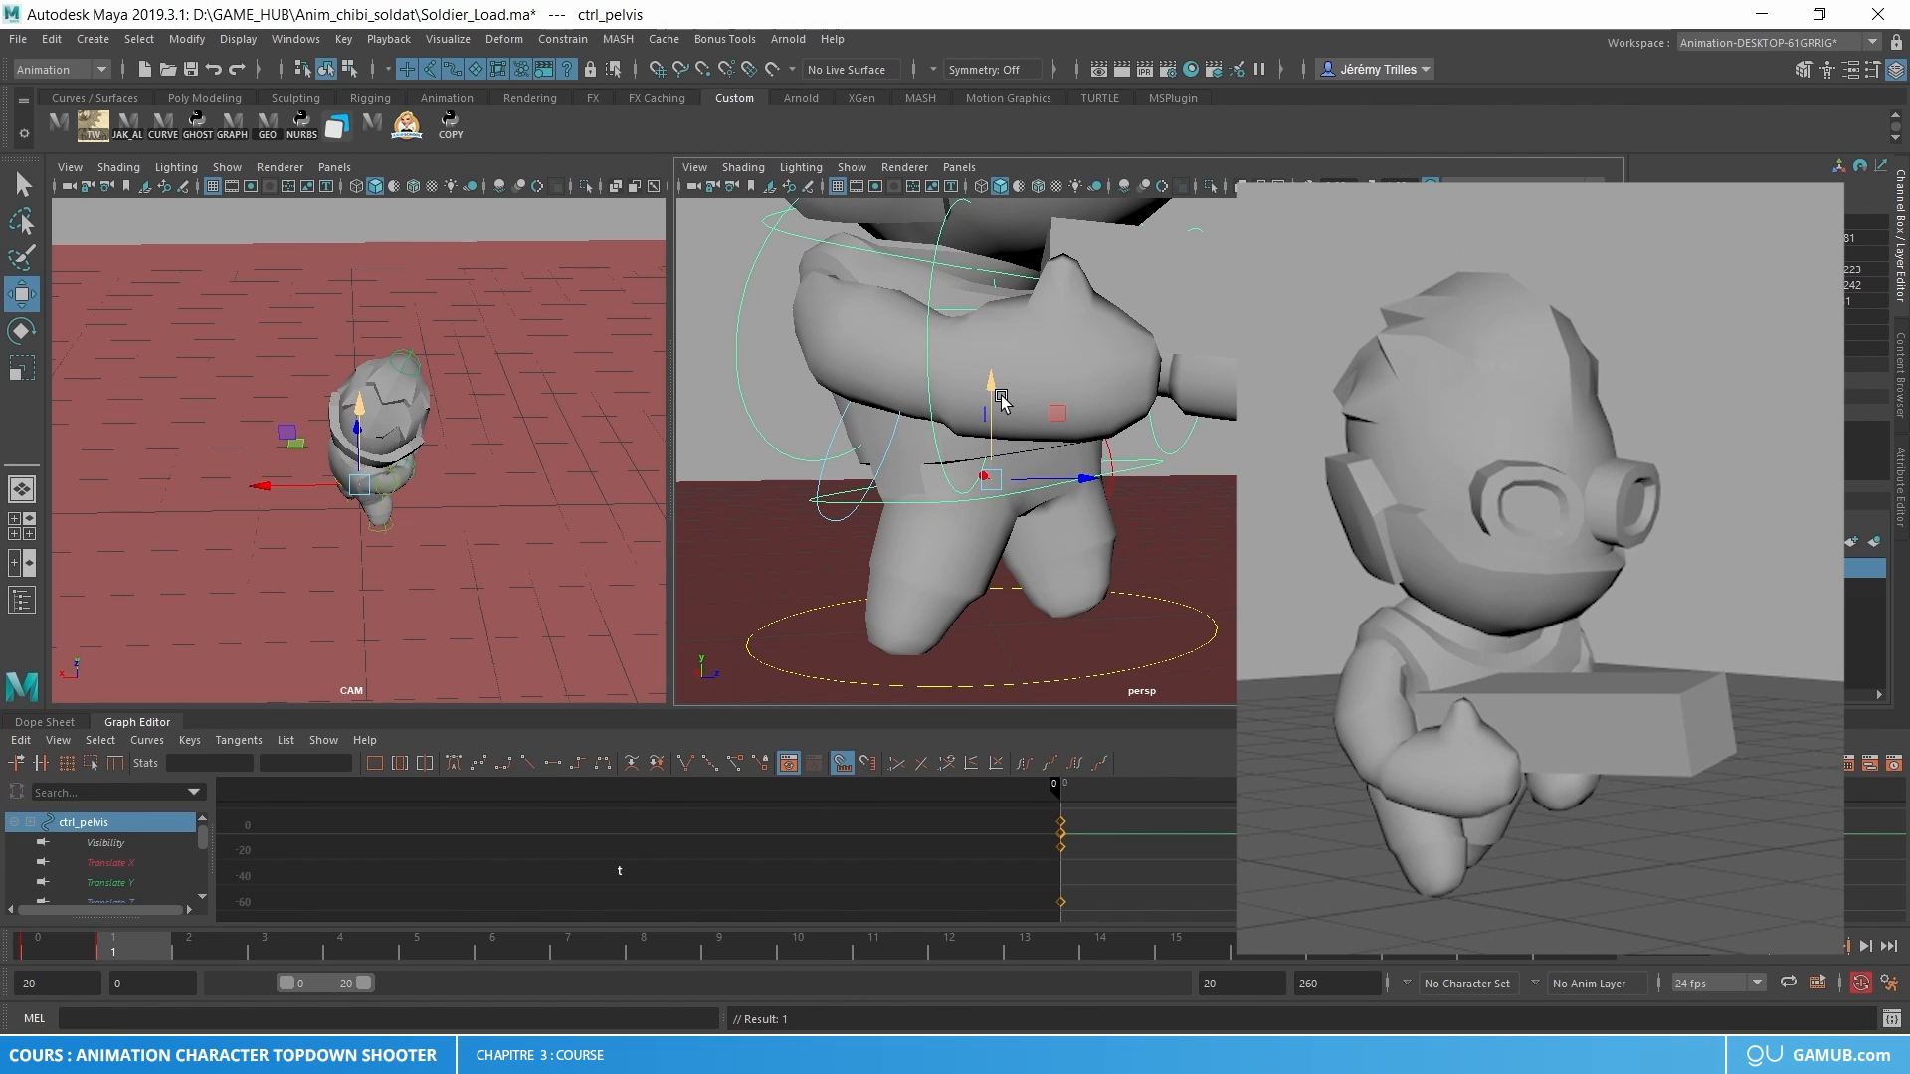
drag(993, 408, 993, 397)
key(ctrl+z)
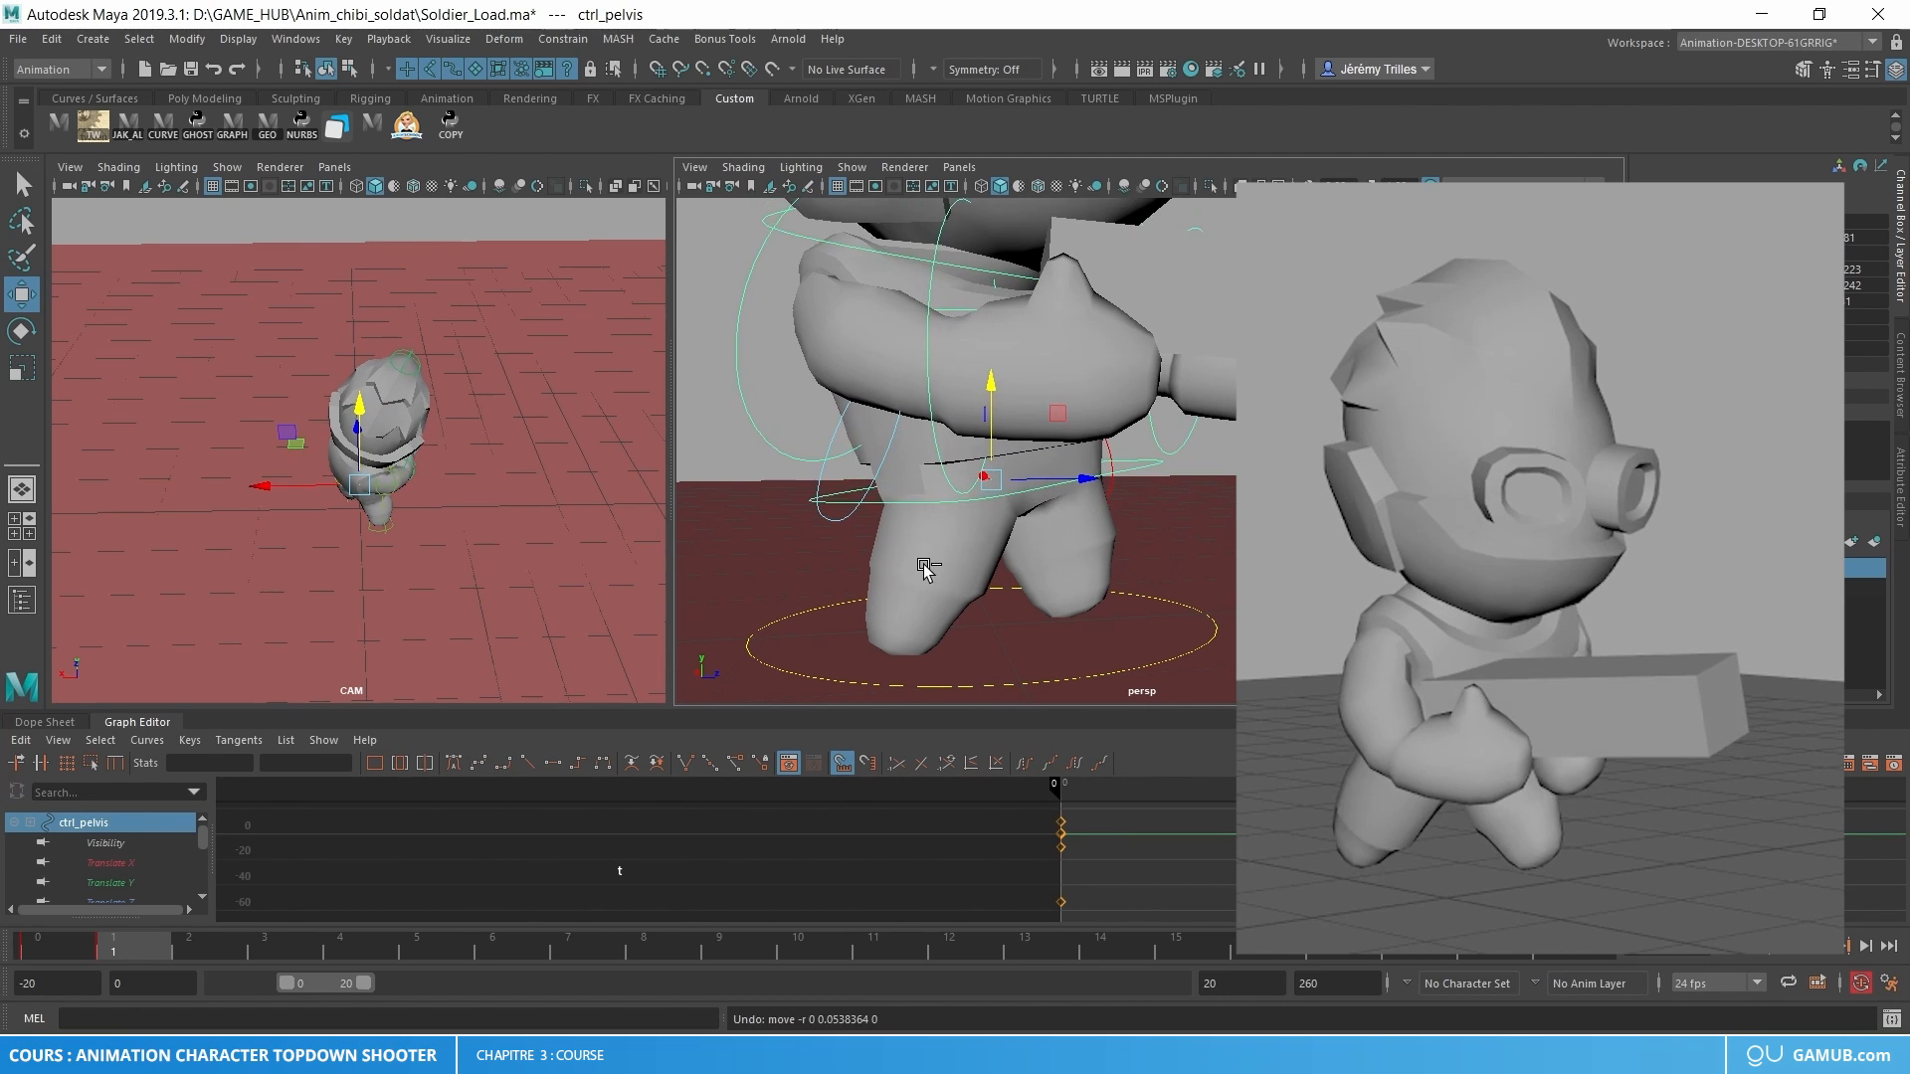
- At frame 0, swing the right leg control backward to rotations of about X 58.8, Y -42.6 and Z -64.2
key(alt+comma)
click(862, 507)
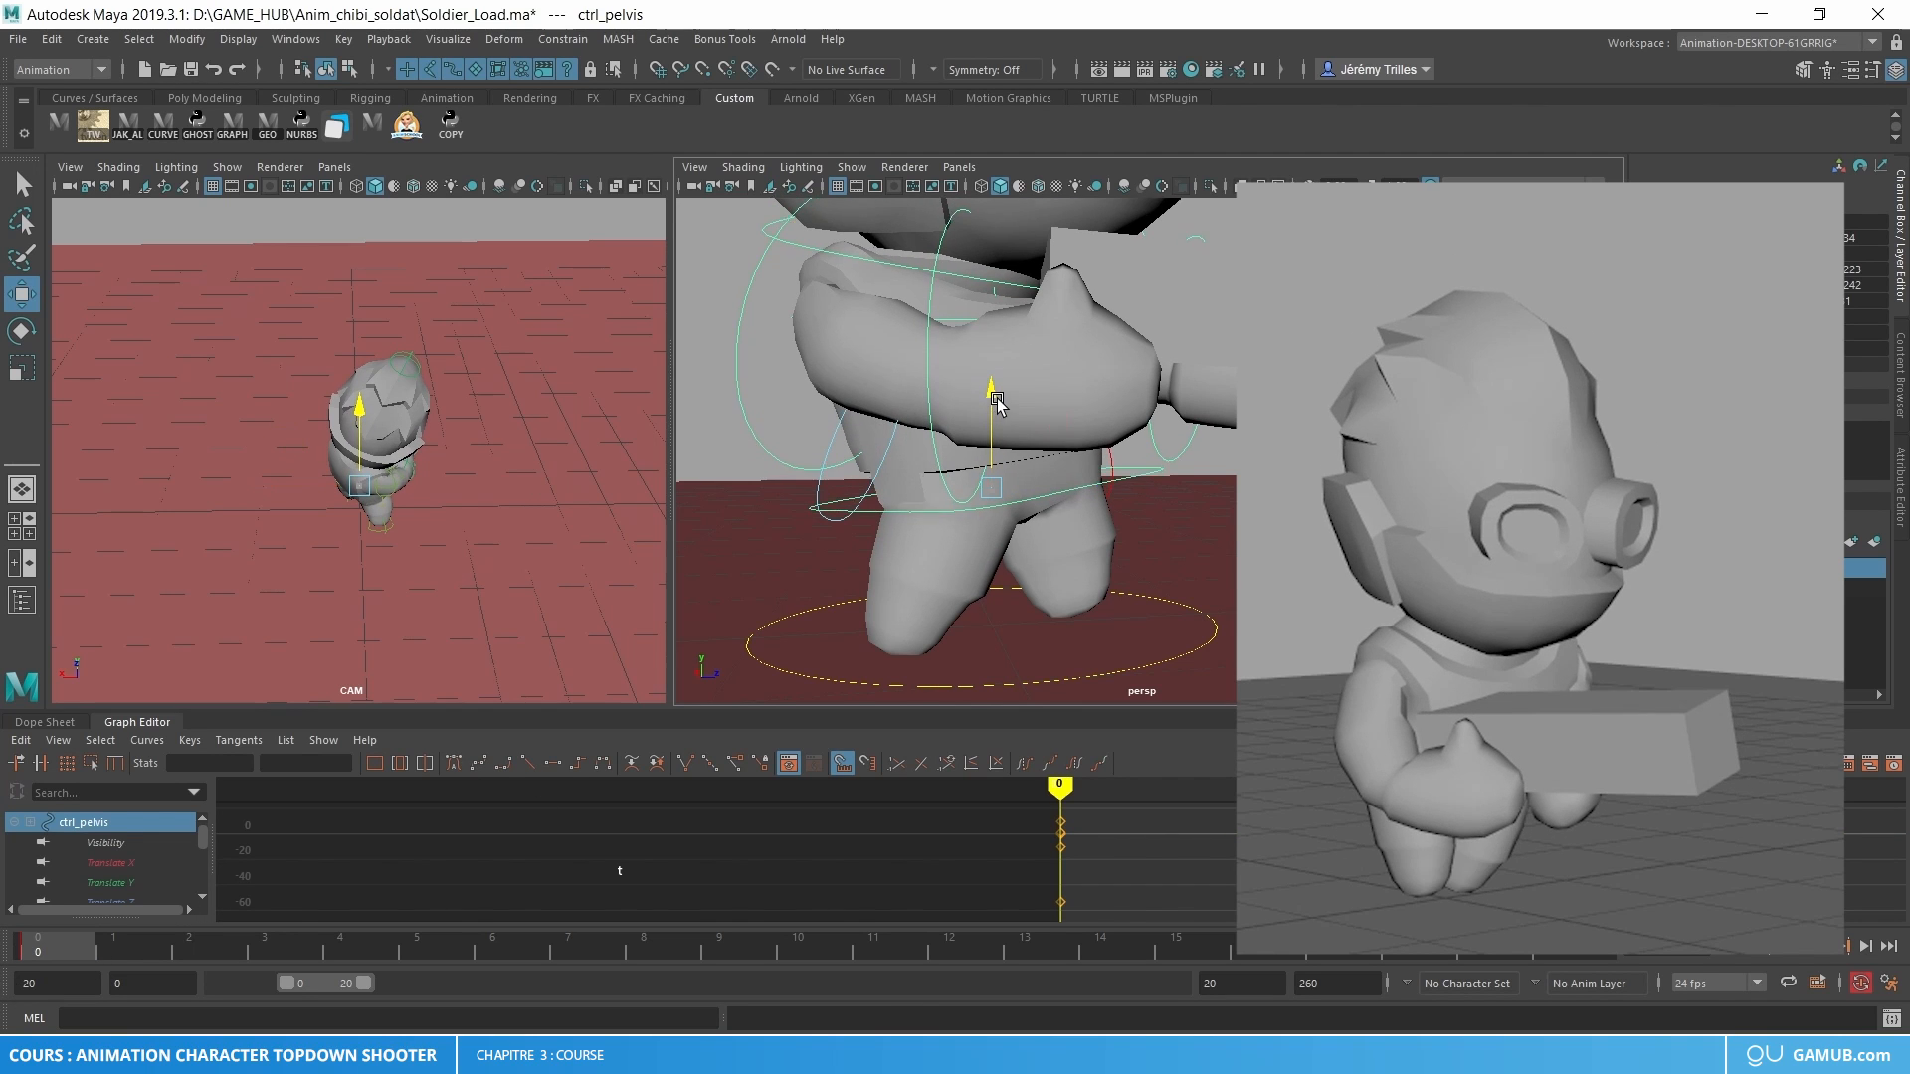
key(e)
drag(861, 537, 939, 484)
key(w)
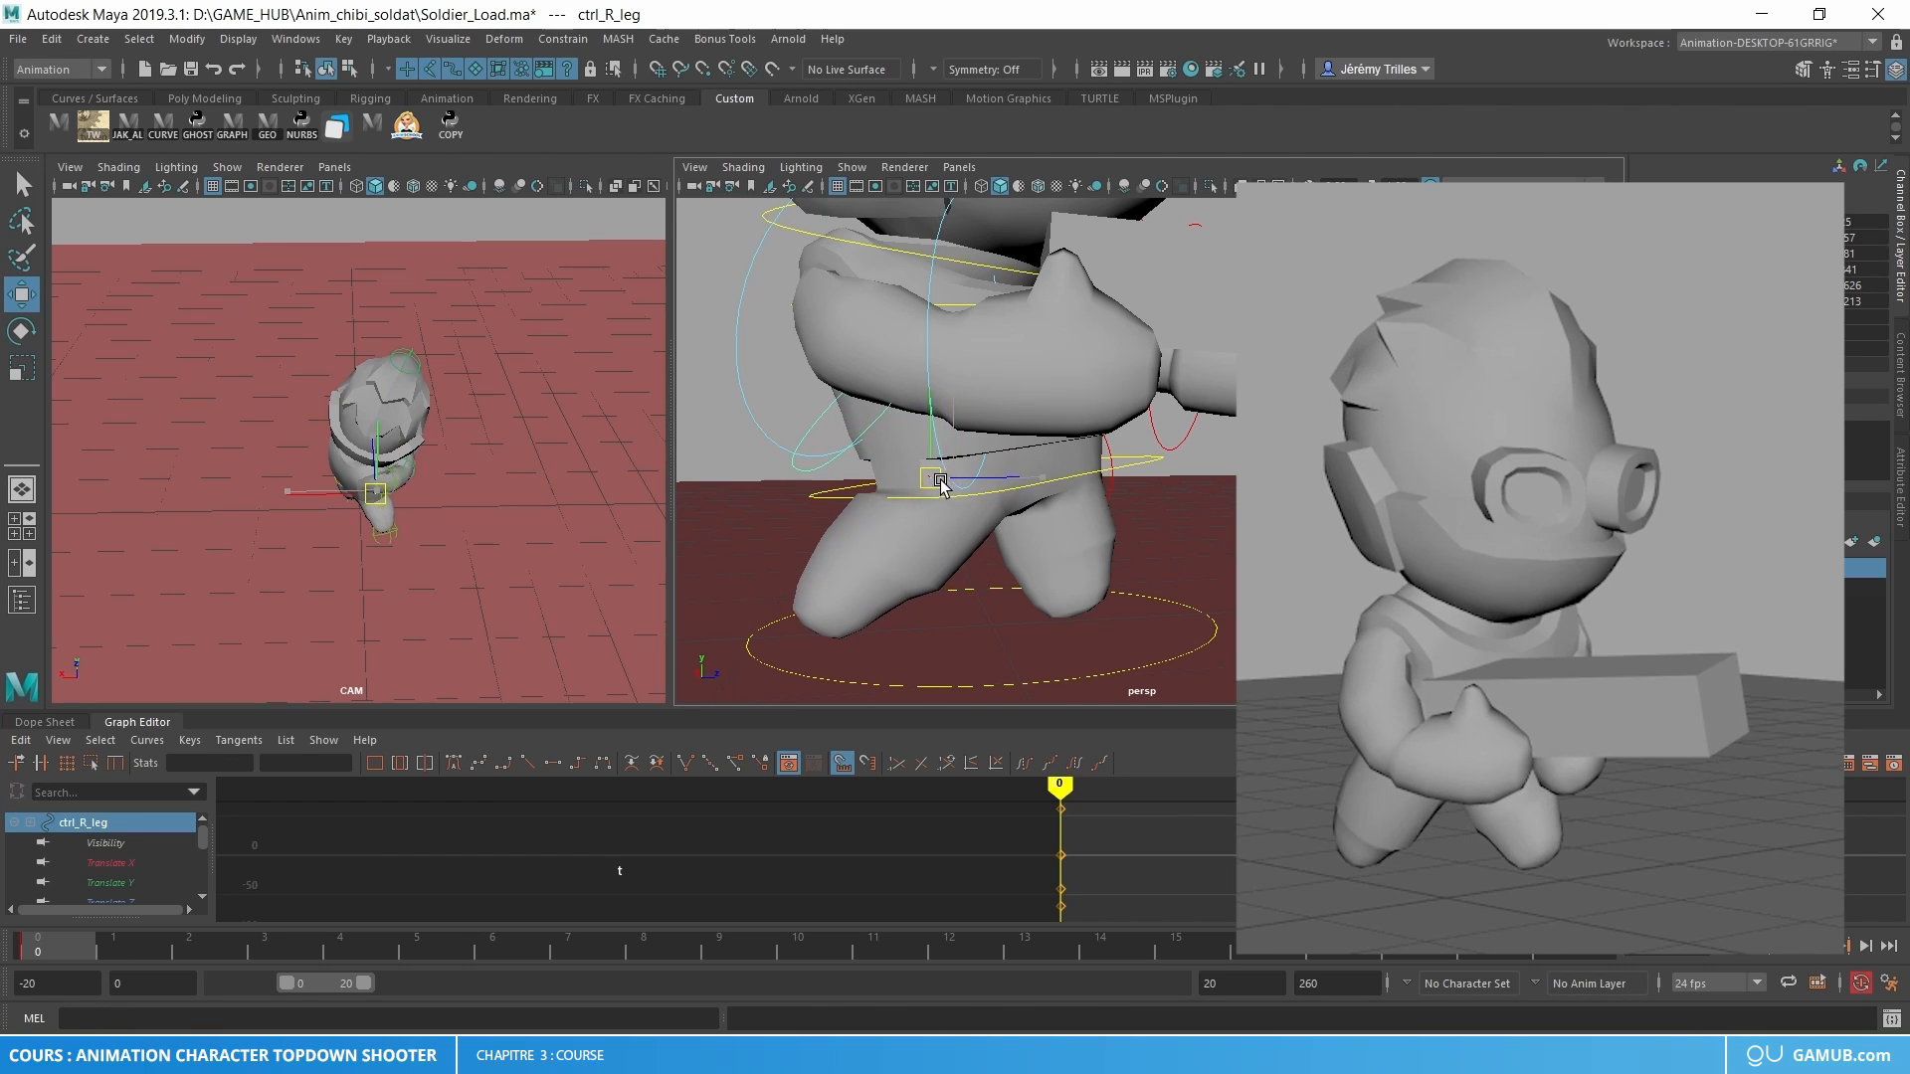
- At frame 0, swing the left leg control forward to rotations of about X -66.3, Y -4.5 and Z 7.2
click(1110, 478)
key(e)
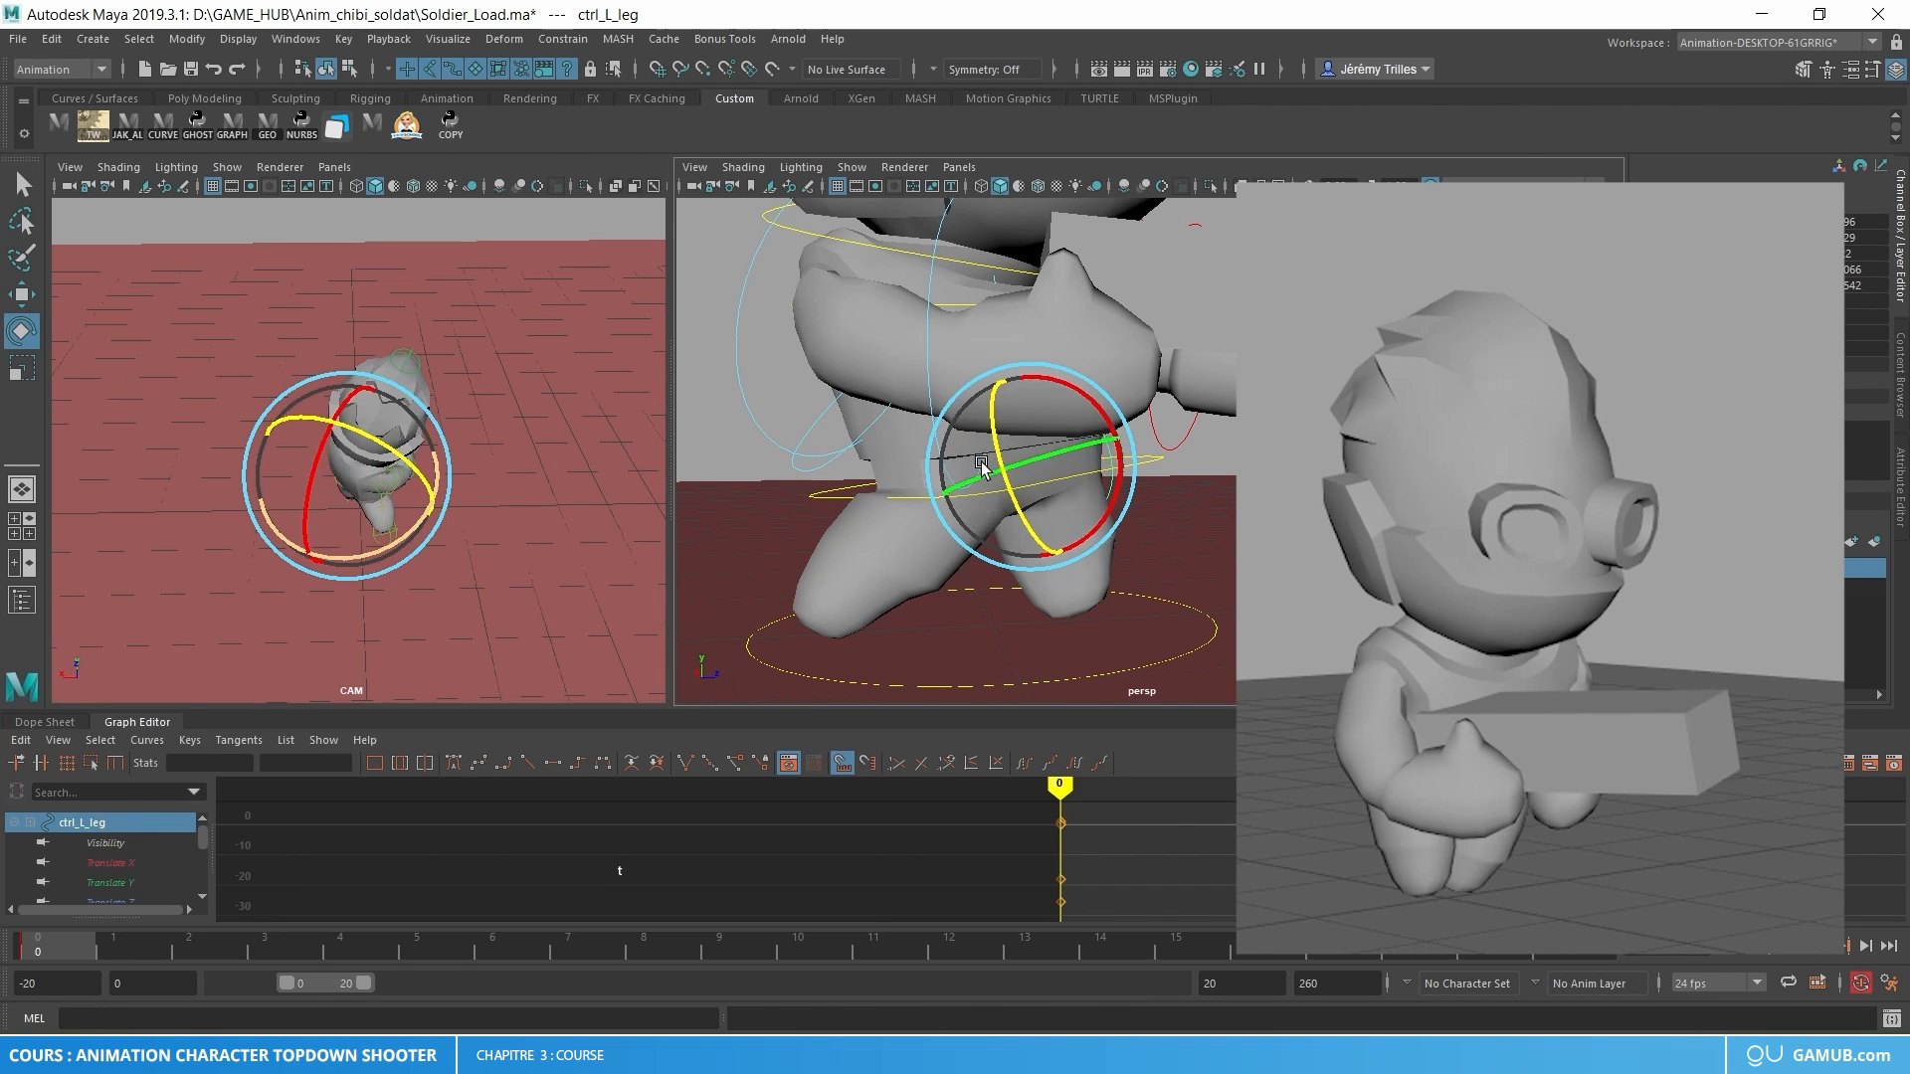
mouse_move(1110, 460)
alt+mouse_down()
mouse_move(1428, 537)
mouse_move(1156, 503)
mouse_move(1110, 468)
alt+mouse_up()
key(w)
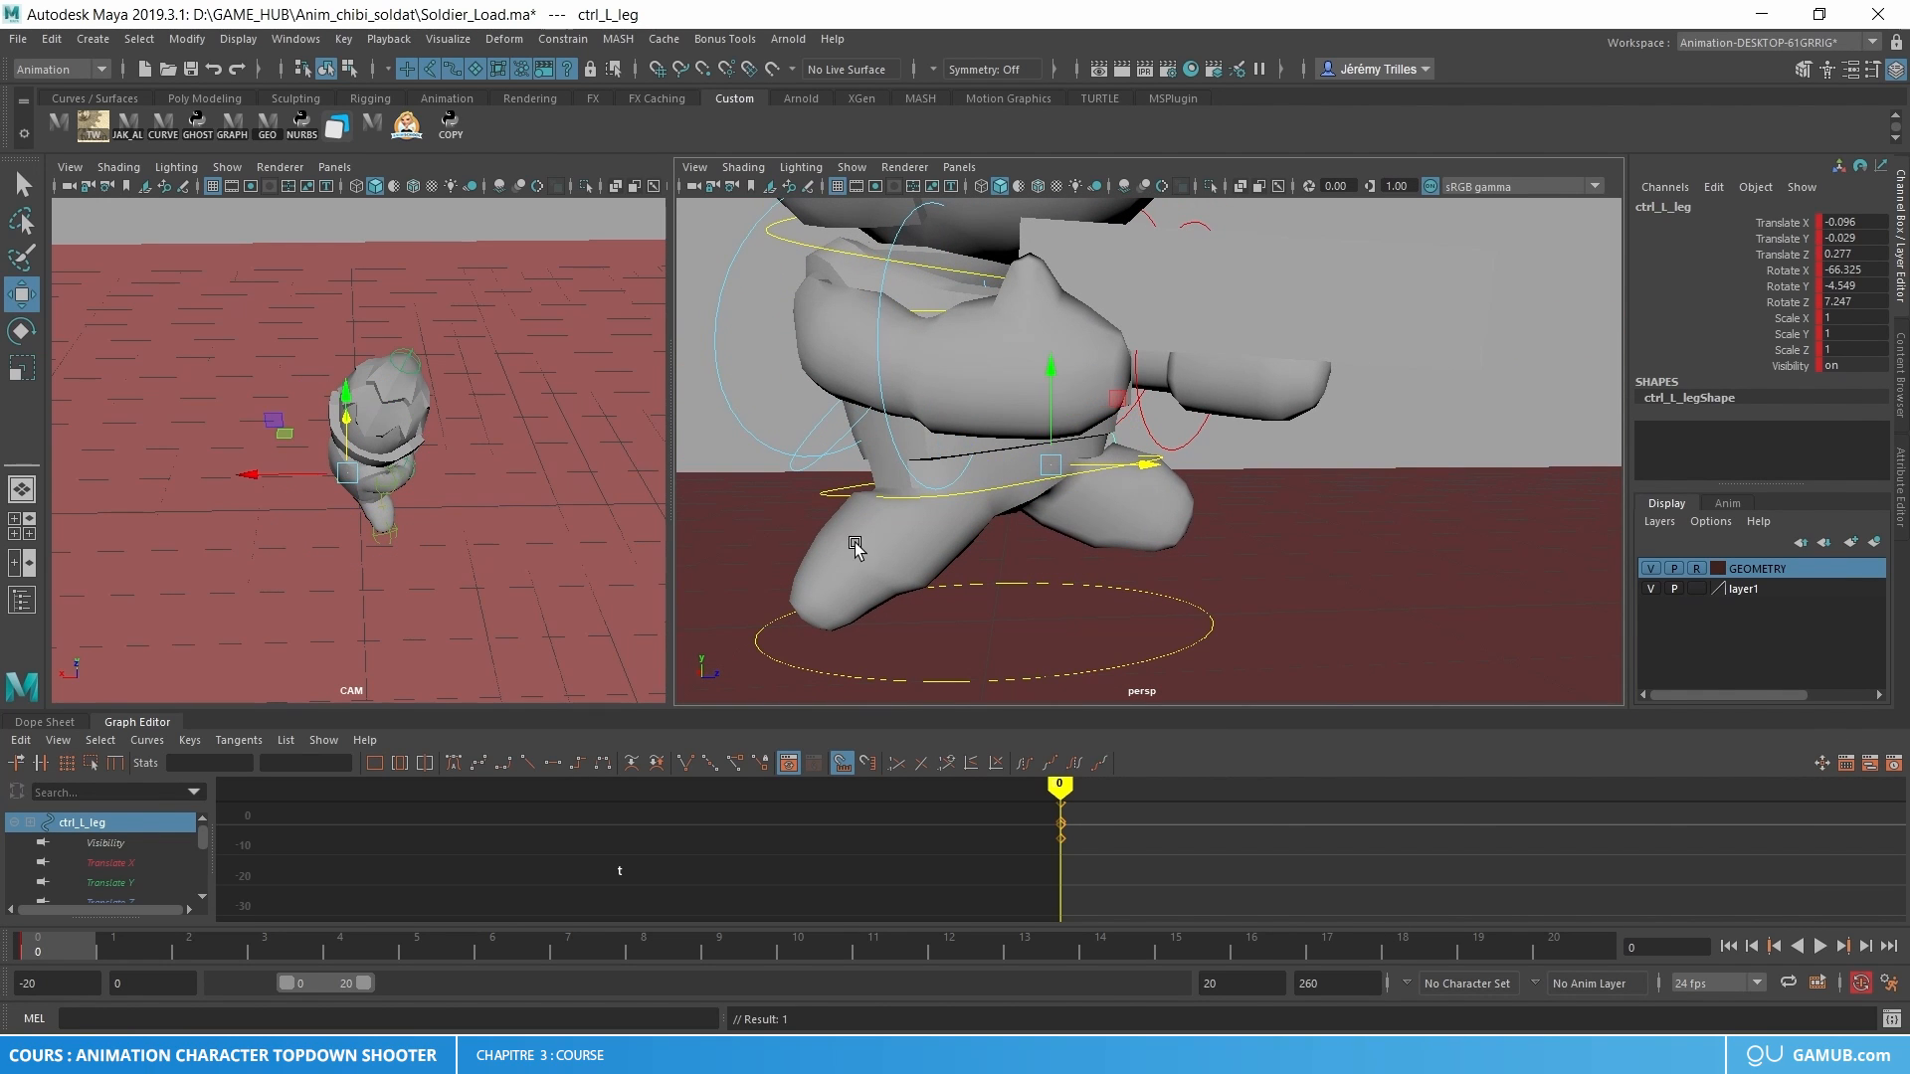
- Refine the right leg control's rotation at frame 0 to about X 66.6, Y -40.3 and Z -69.3
alt+drag(905, 501, 823, 457)
click(884, 517)
key(e)
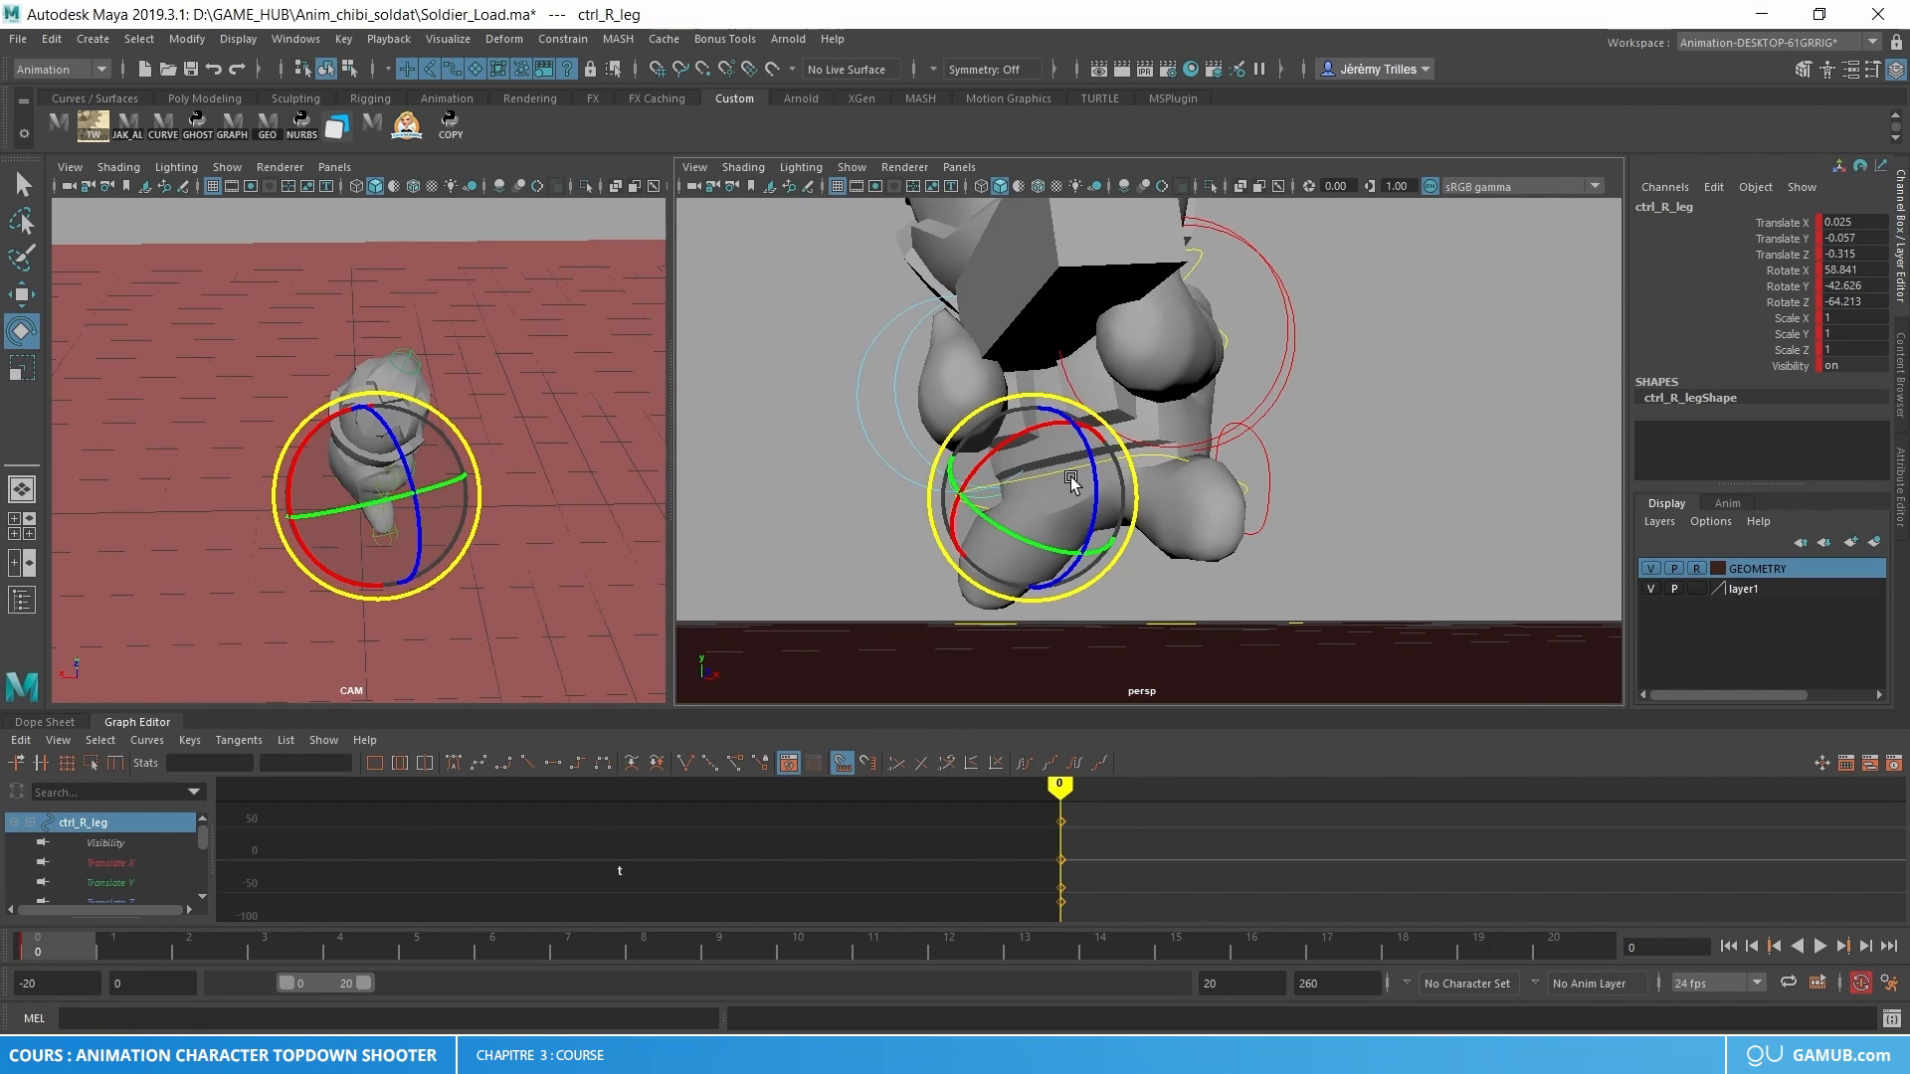
drag(995, 467, 1010, 482)
alt+drag(1054, 507, 1179, 502)
key(w)
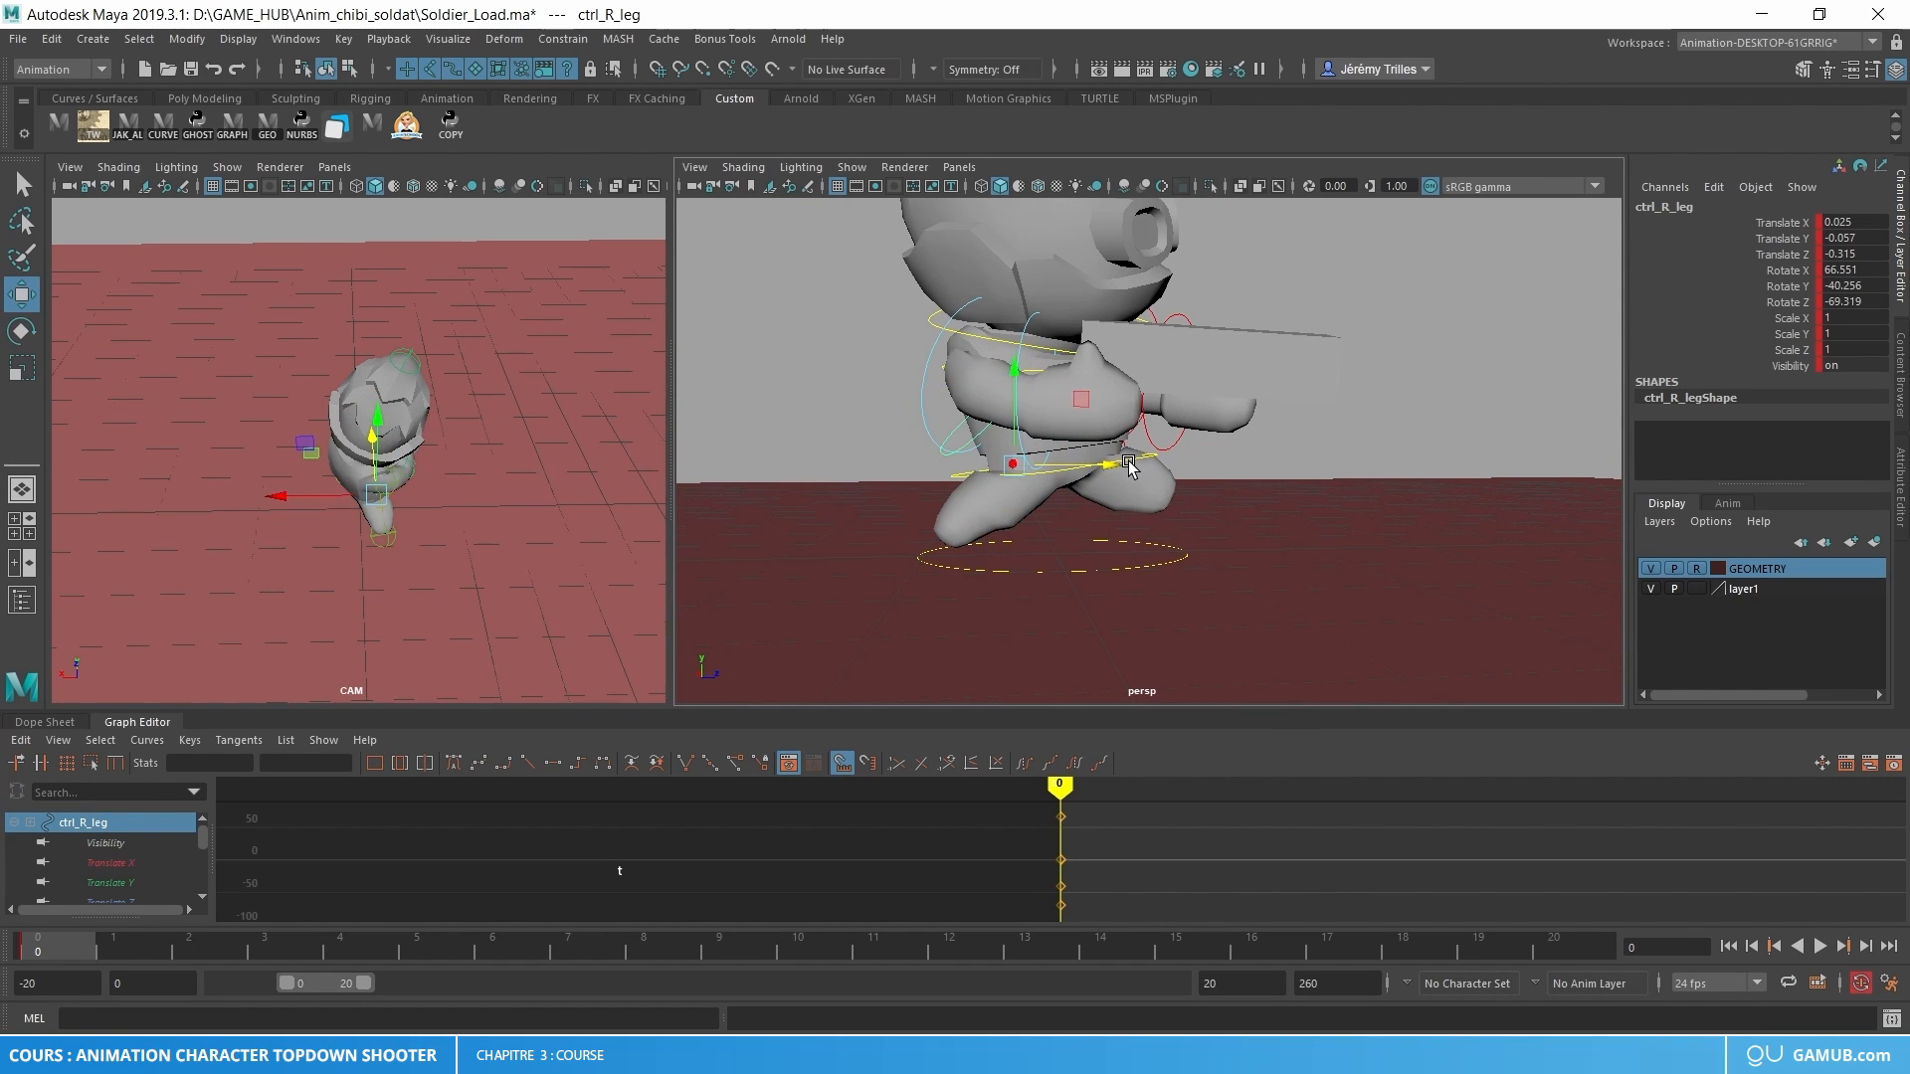
key(e)
key(w)
- Tilt the pelvis control at frame 0 to rotations of about X 13, Y -54.9 and Z -10.4
click(1142, 453)
key(e)
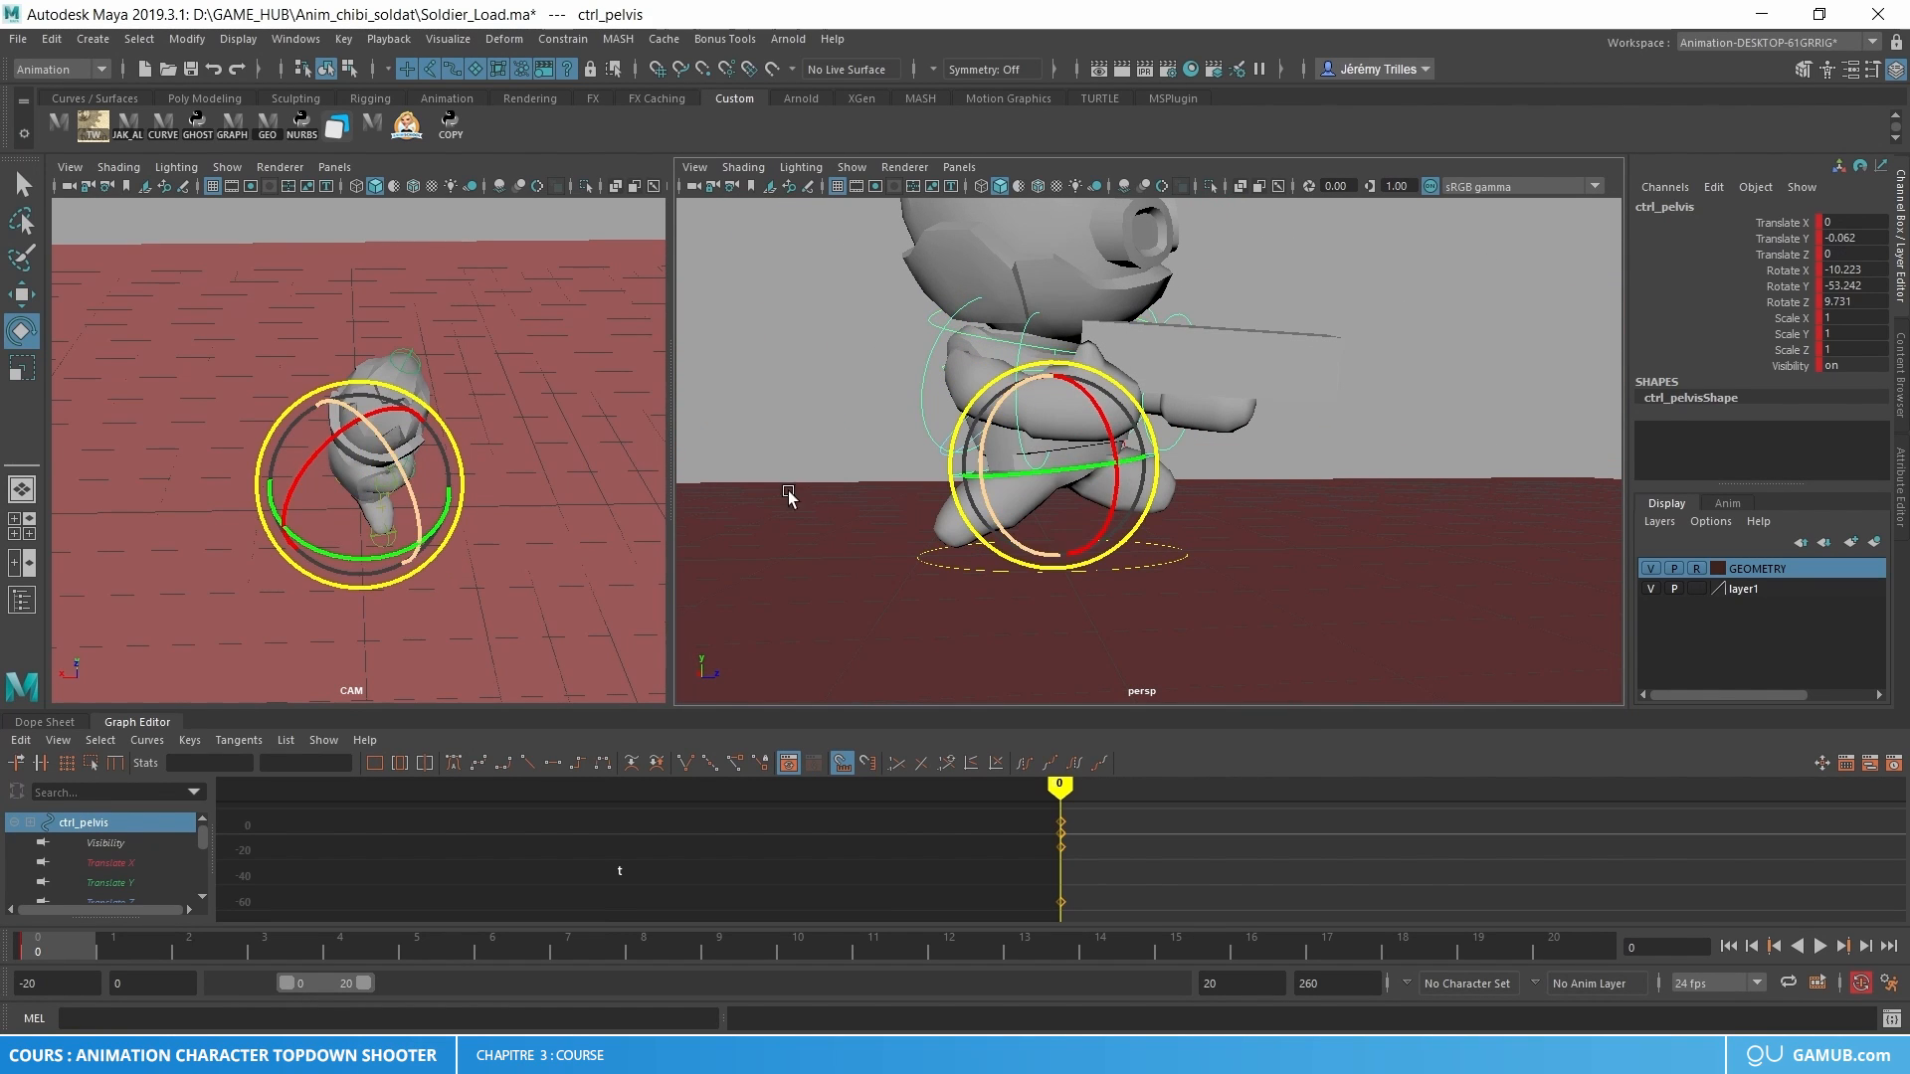
drag(355, 480, 372, 444)
key(w)
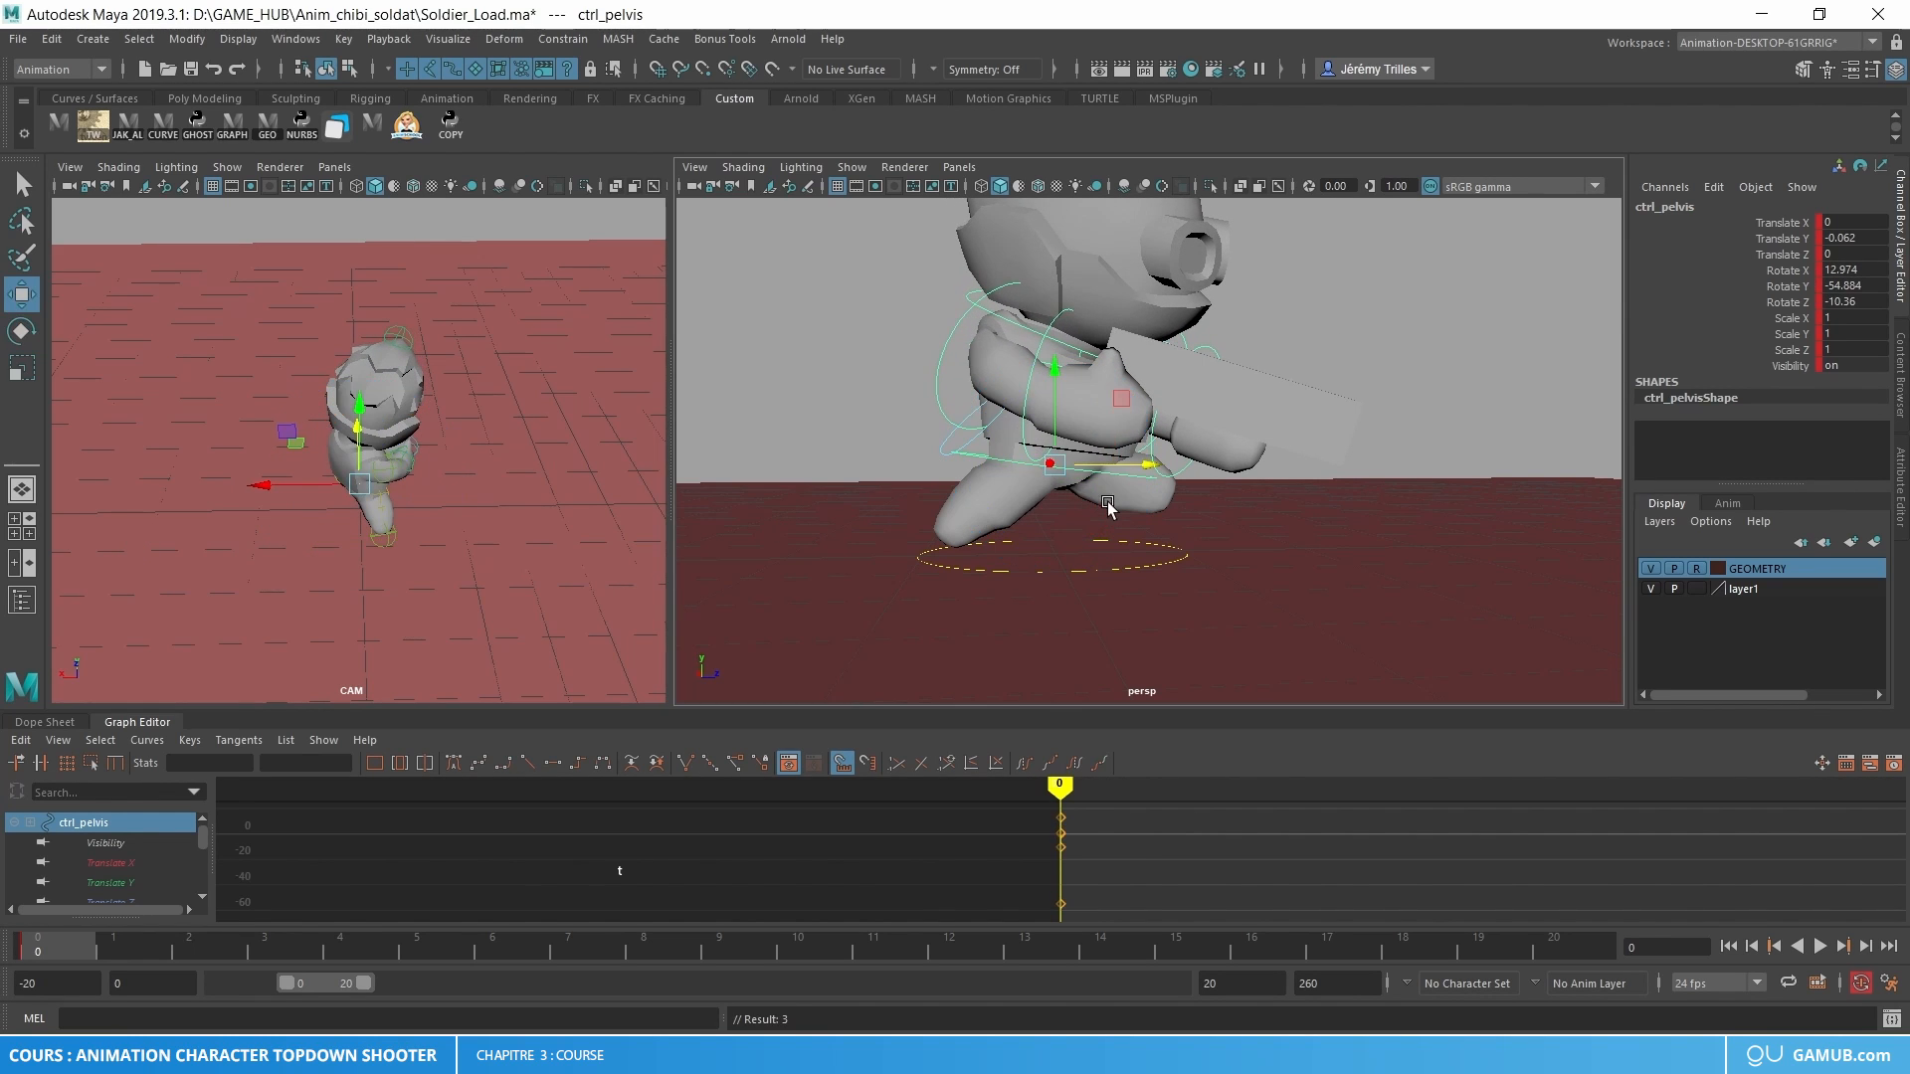
- Adjust the left leg control at frame 0 to about X rotation -52.4, Y translation -0.077 and Z translation 0.356
click(1162, 485)
key(e)
alt+drag(1162, 485, 813, 449)
key(w)
click(1224, 439)
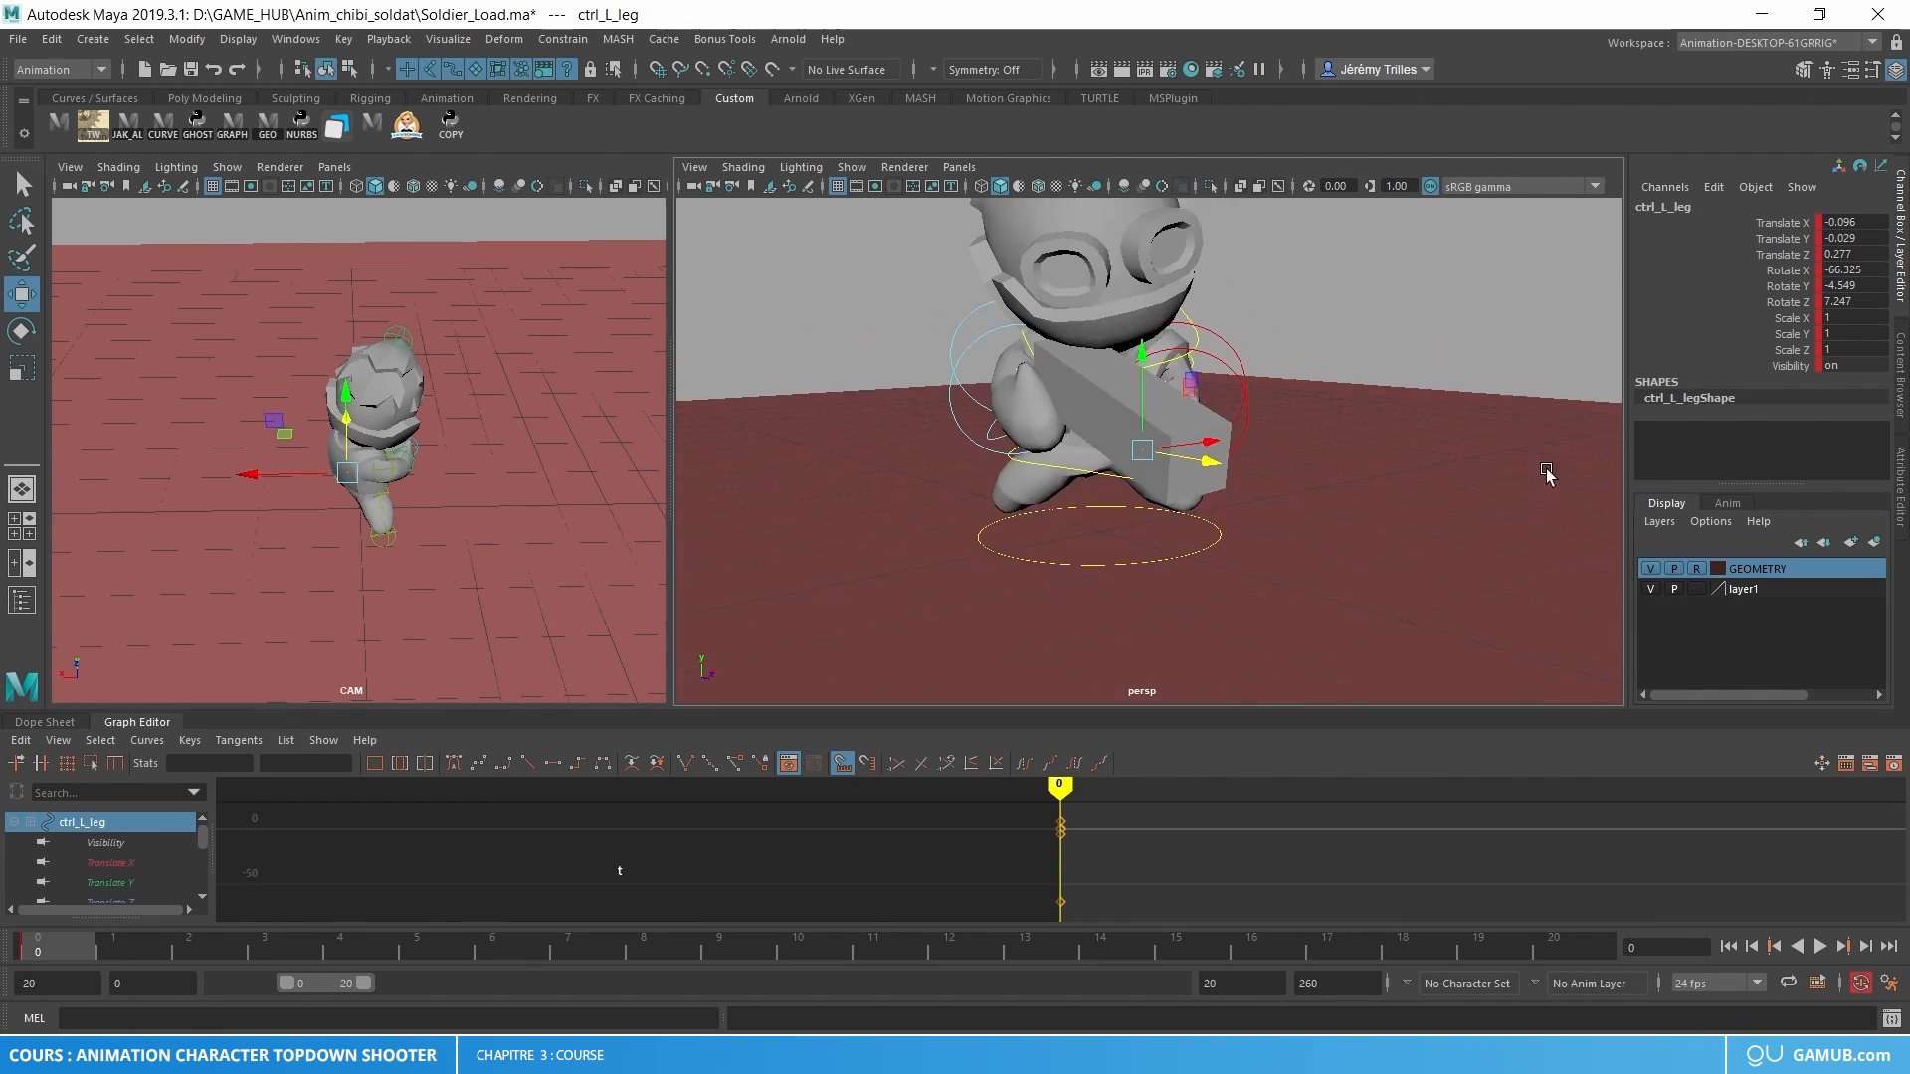
key(e)
alt+drag(1480, 477, 1325, 428)
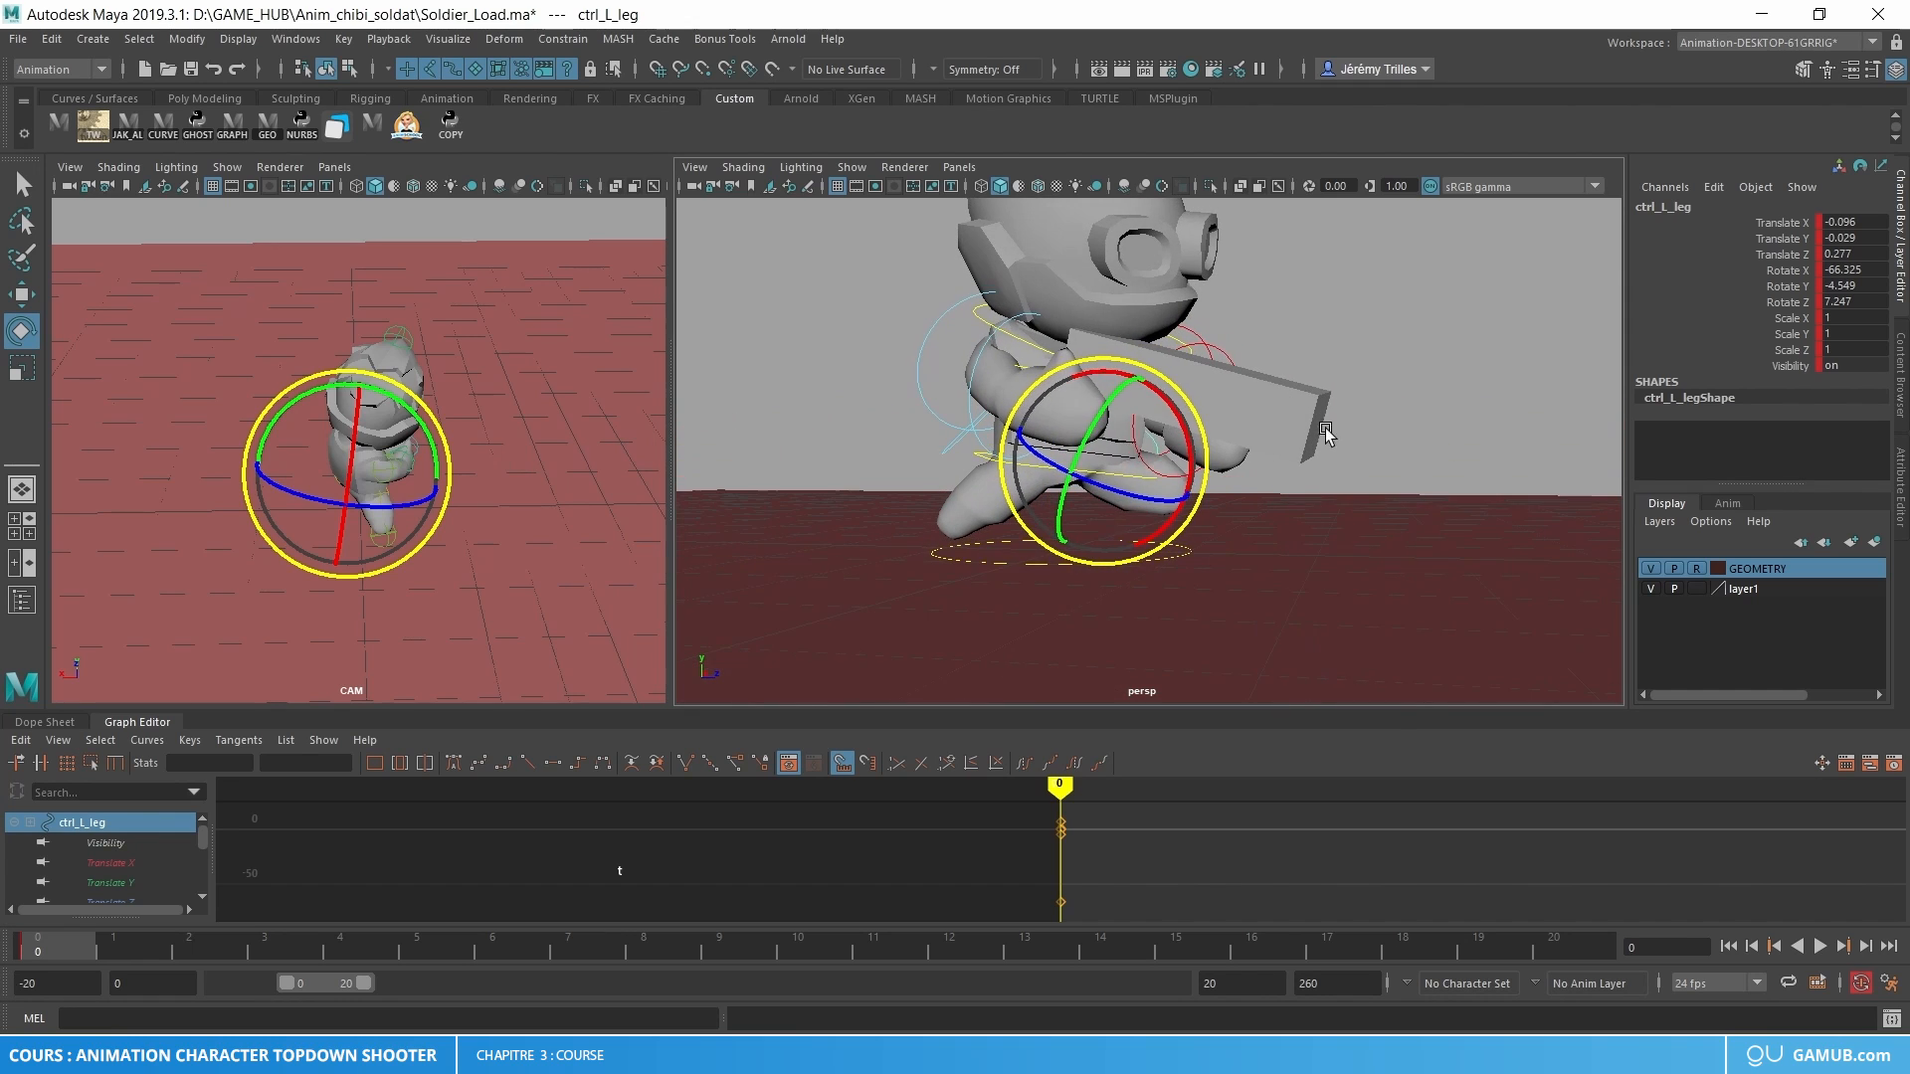
drag(1174, 438, 1273, 460)
key(w)
drag(1097, 466, 1088, 464)
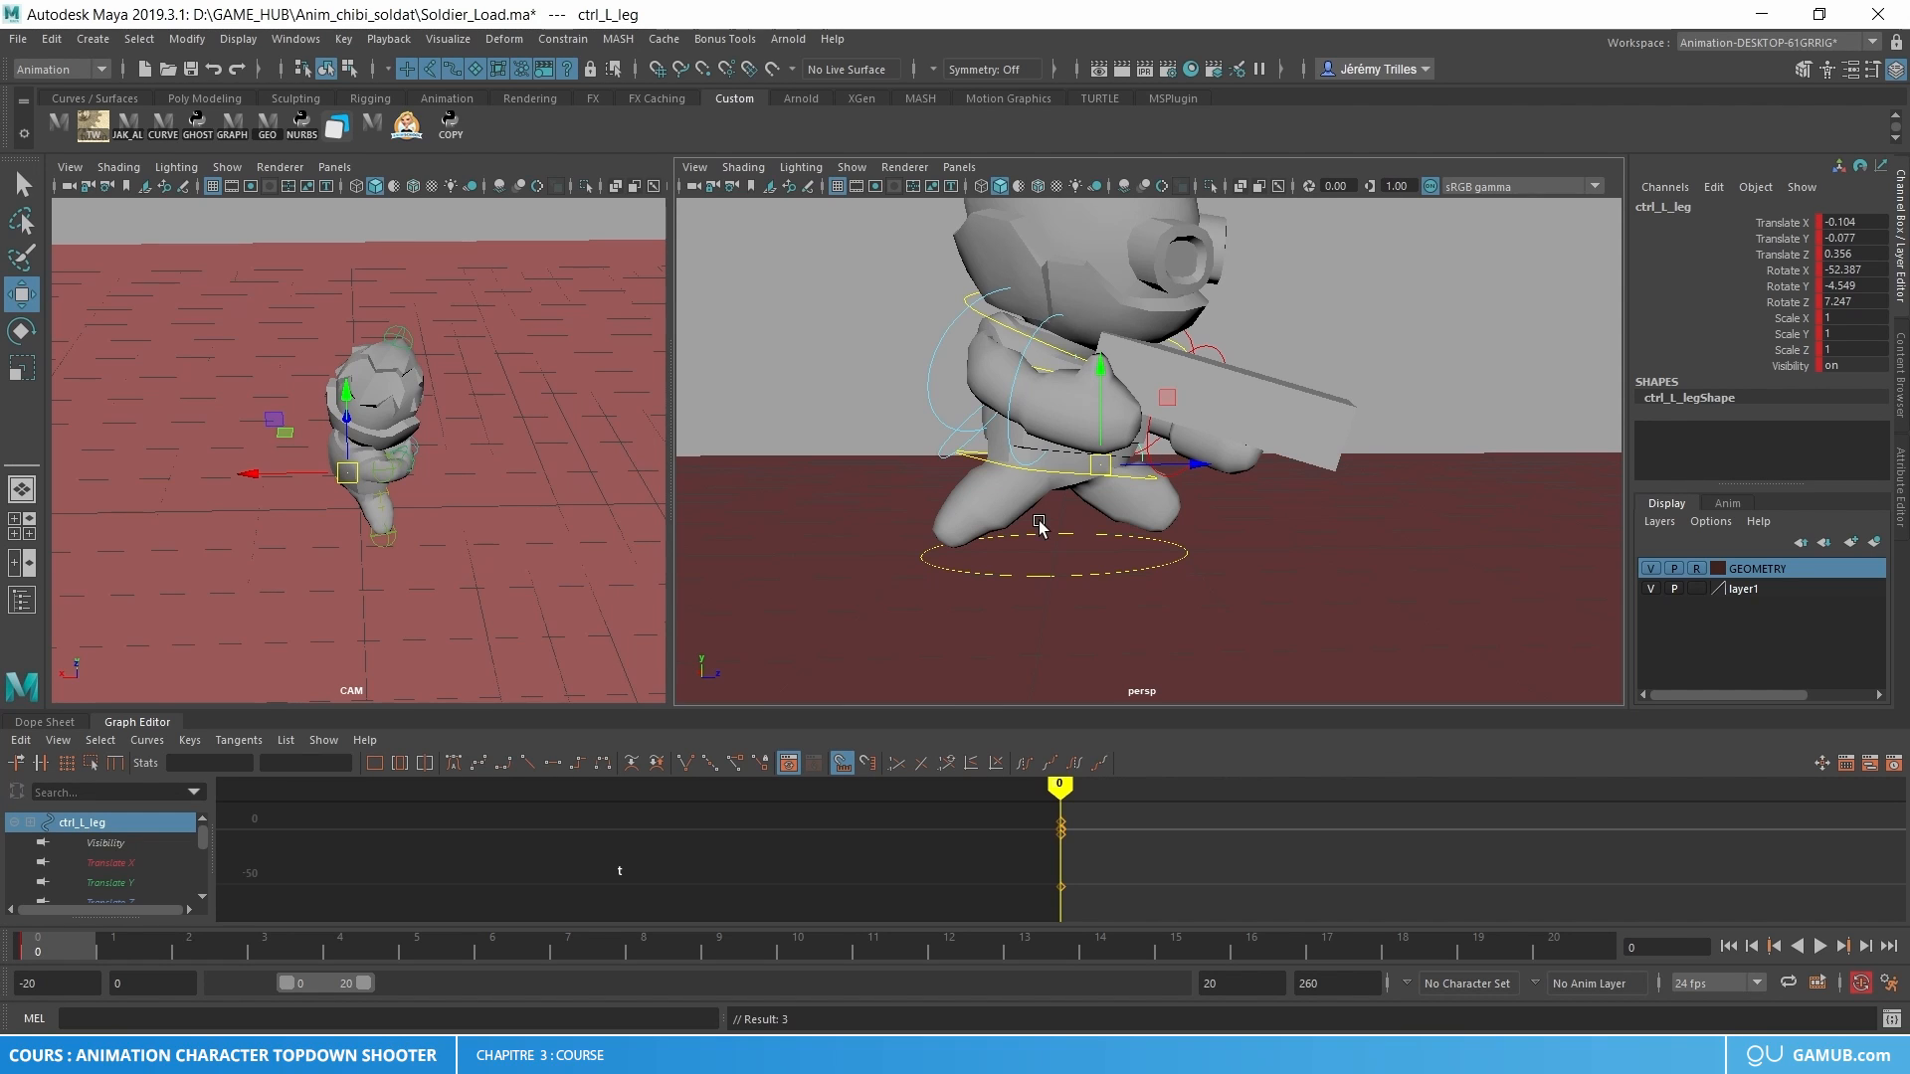
- At frame 2, raise the pelvis and both leg controls together by about 0.065 in Y and key them
scroll(1074, 468, up, 3)
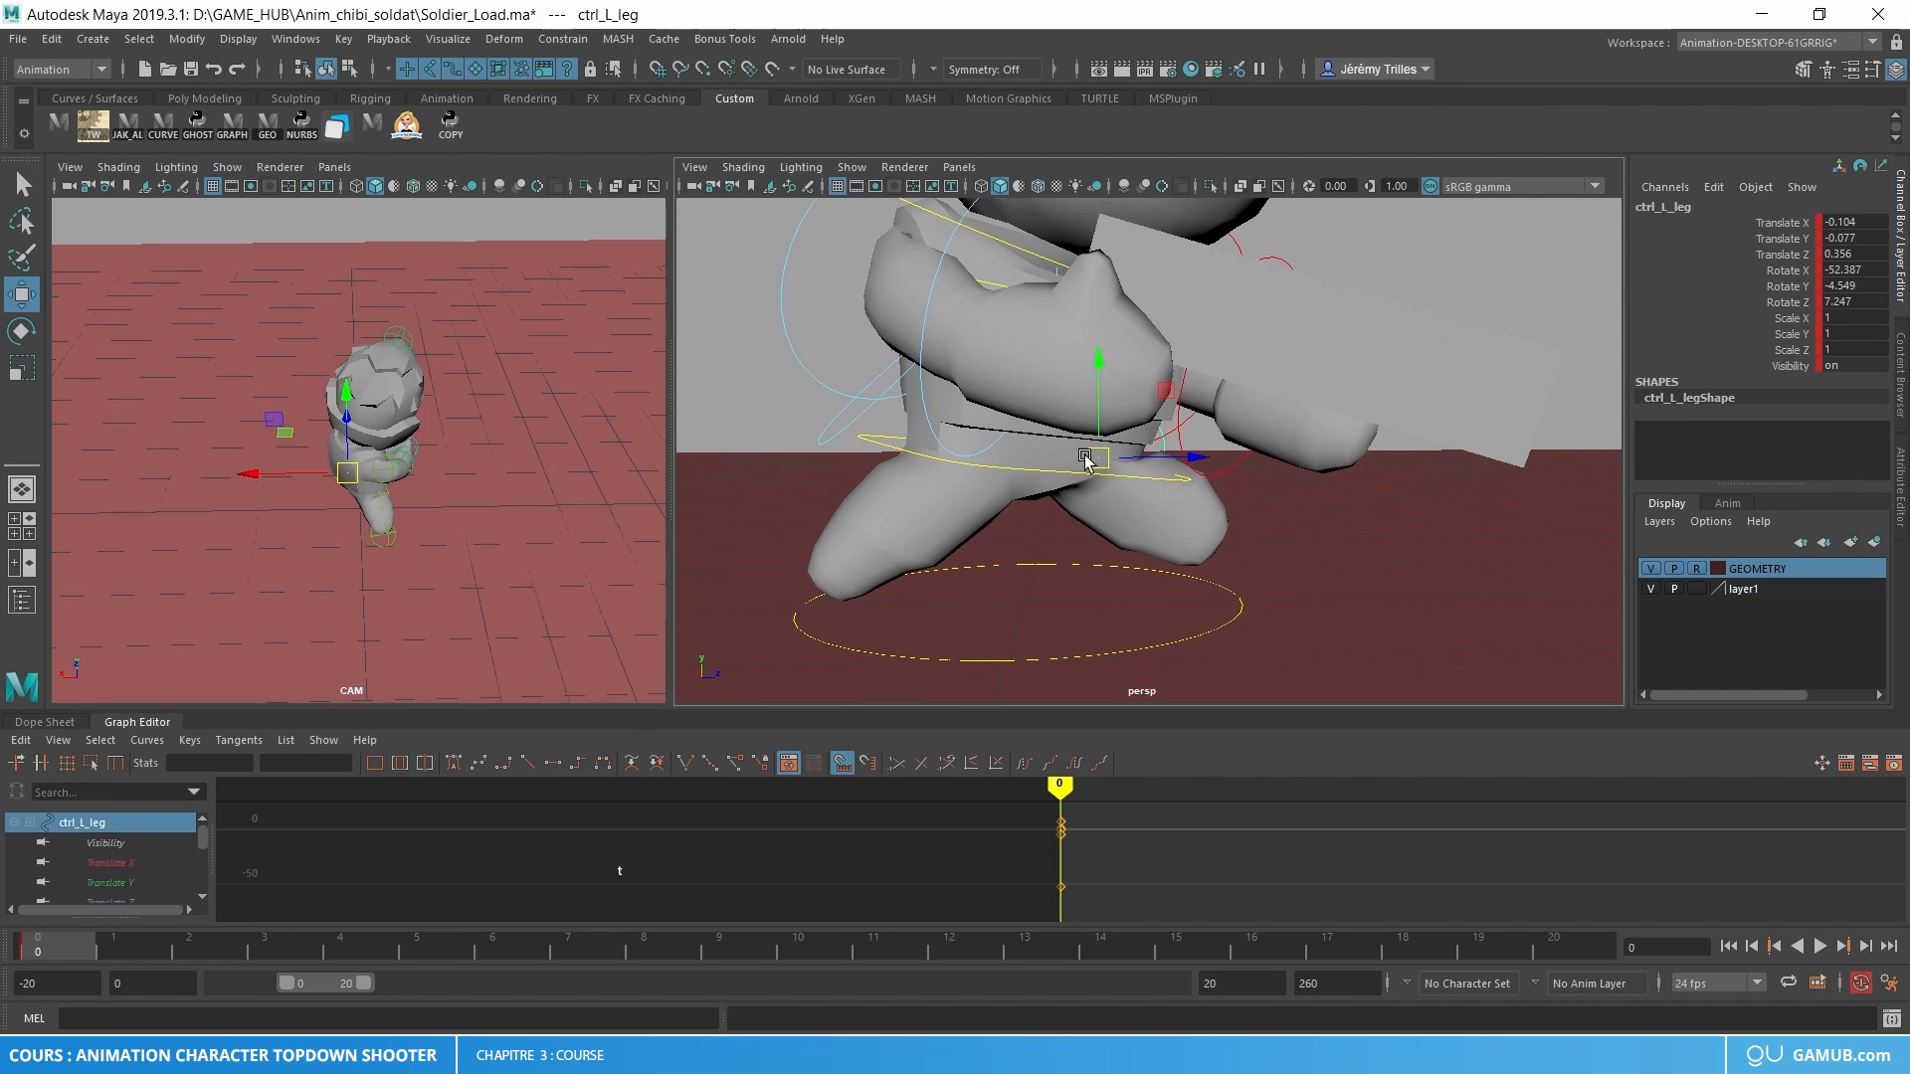
click(864, 418)
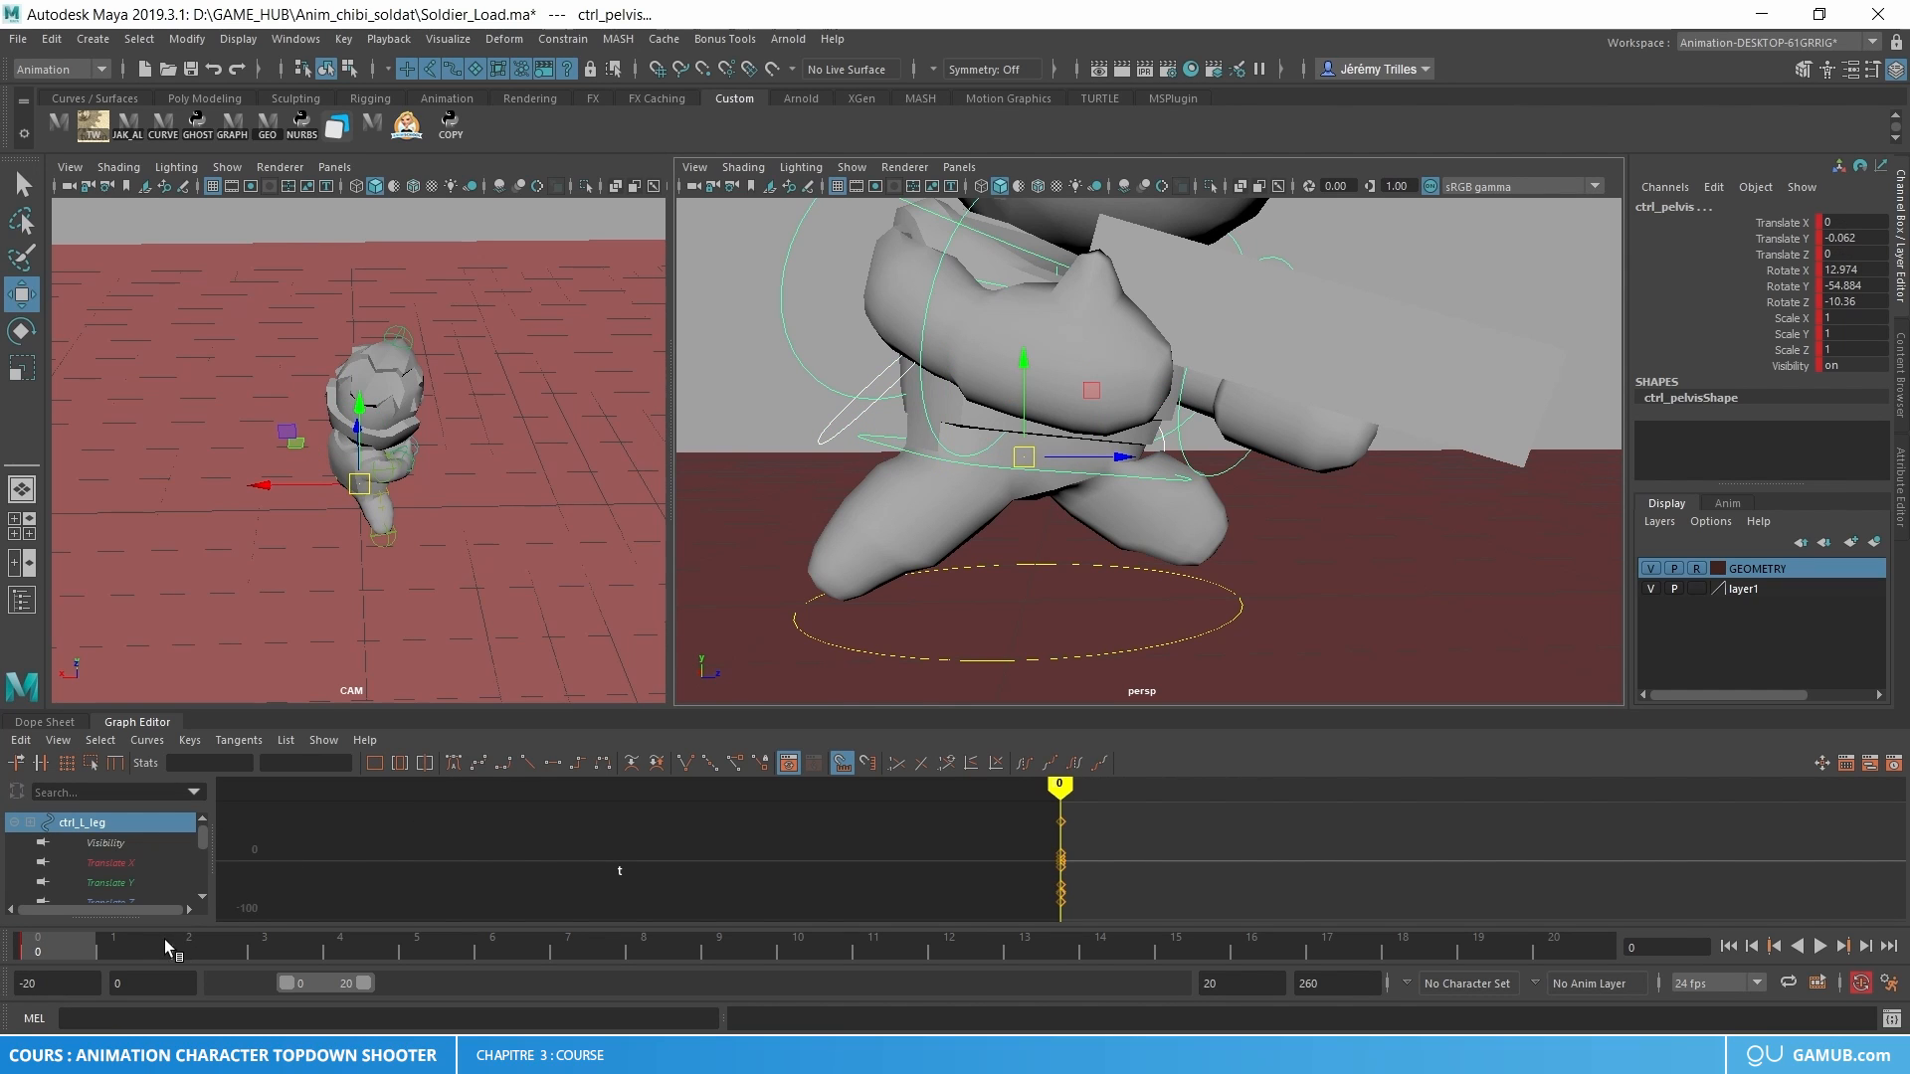
click(179, 943)
drag(1025, 393, 1025, 379)
key(s)
- At frame 4, set all translation and rotation channels of both leg controls to 0
mouse_move(179, 953)
mouse_down()
mouse_move(111, 952)
mouse_move(349, 957)
mouse_up()
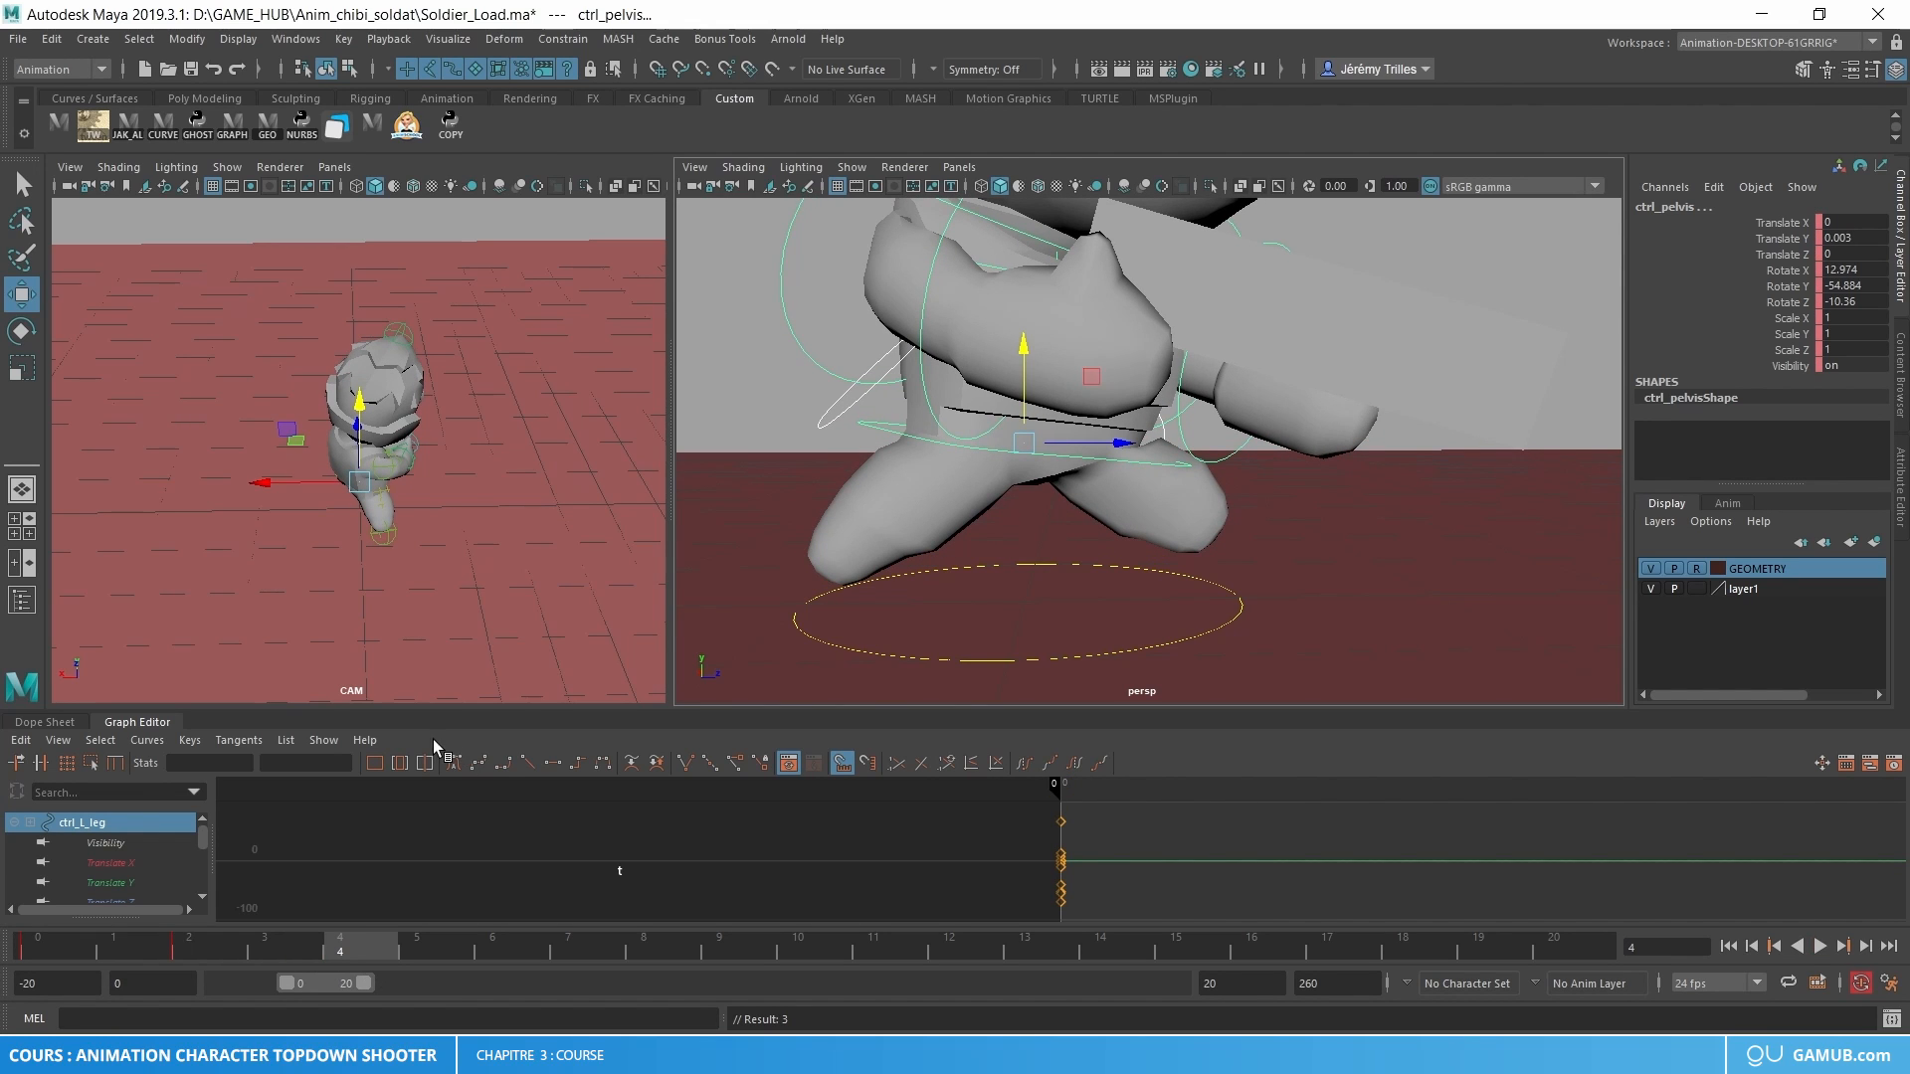
click(875, 391)
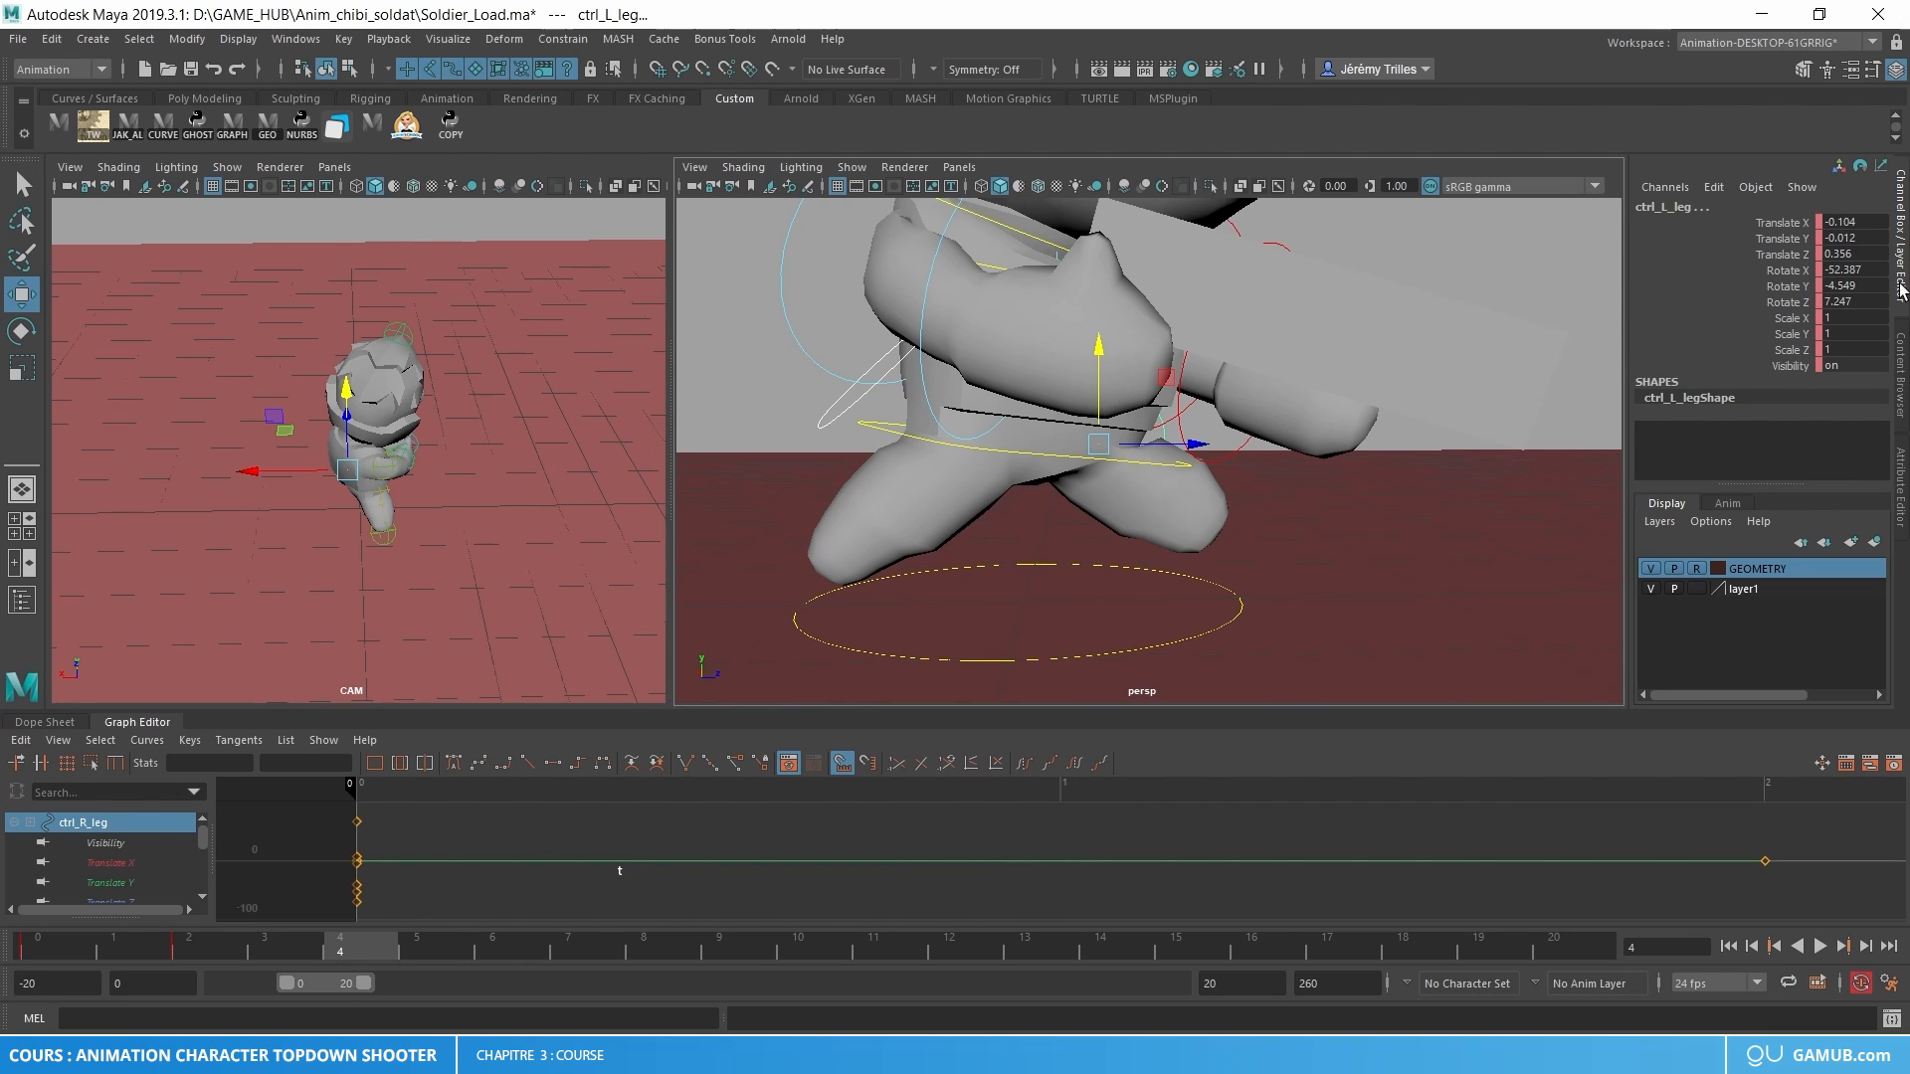
drag(1876, 294, 1876, 207)
text(0)
key(Return)
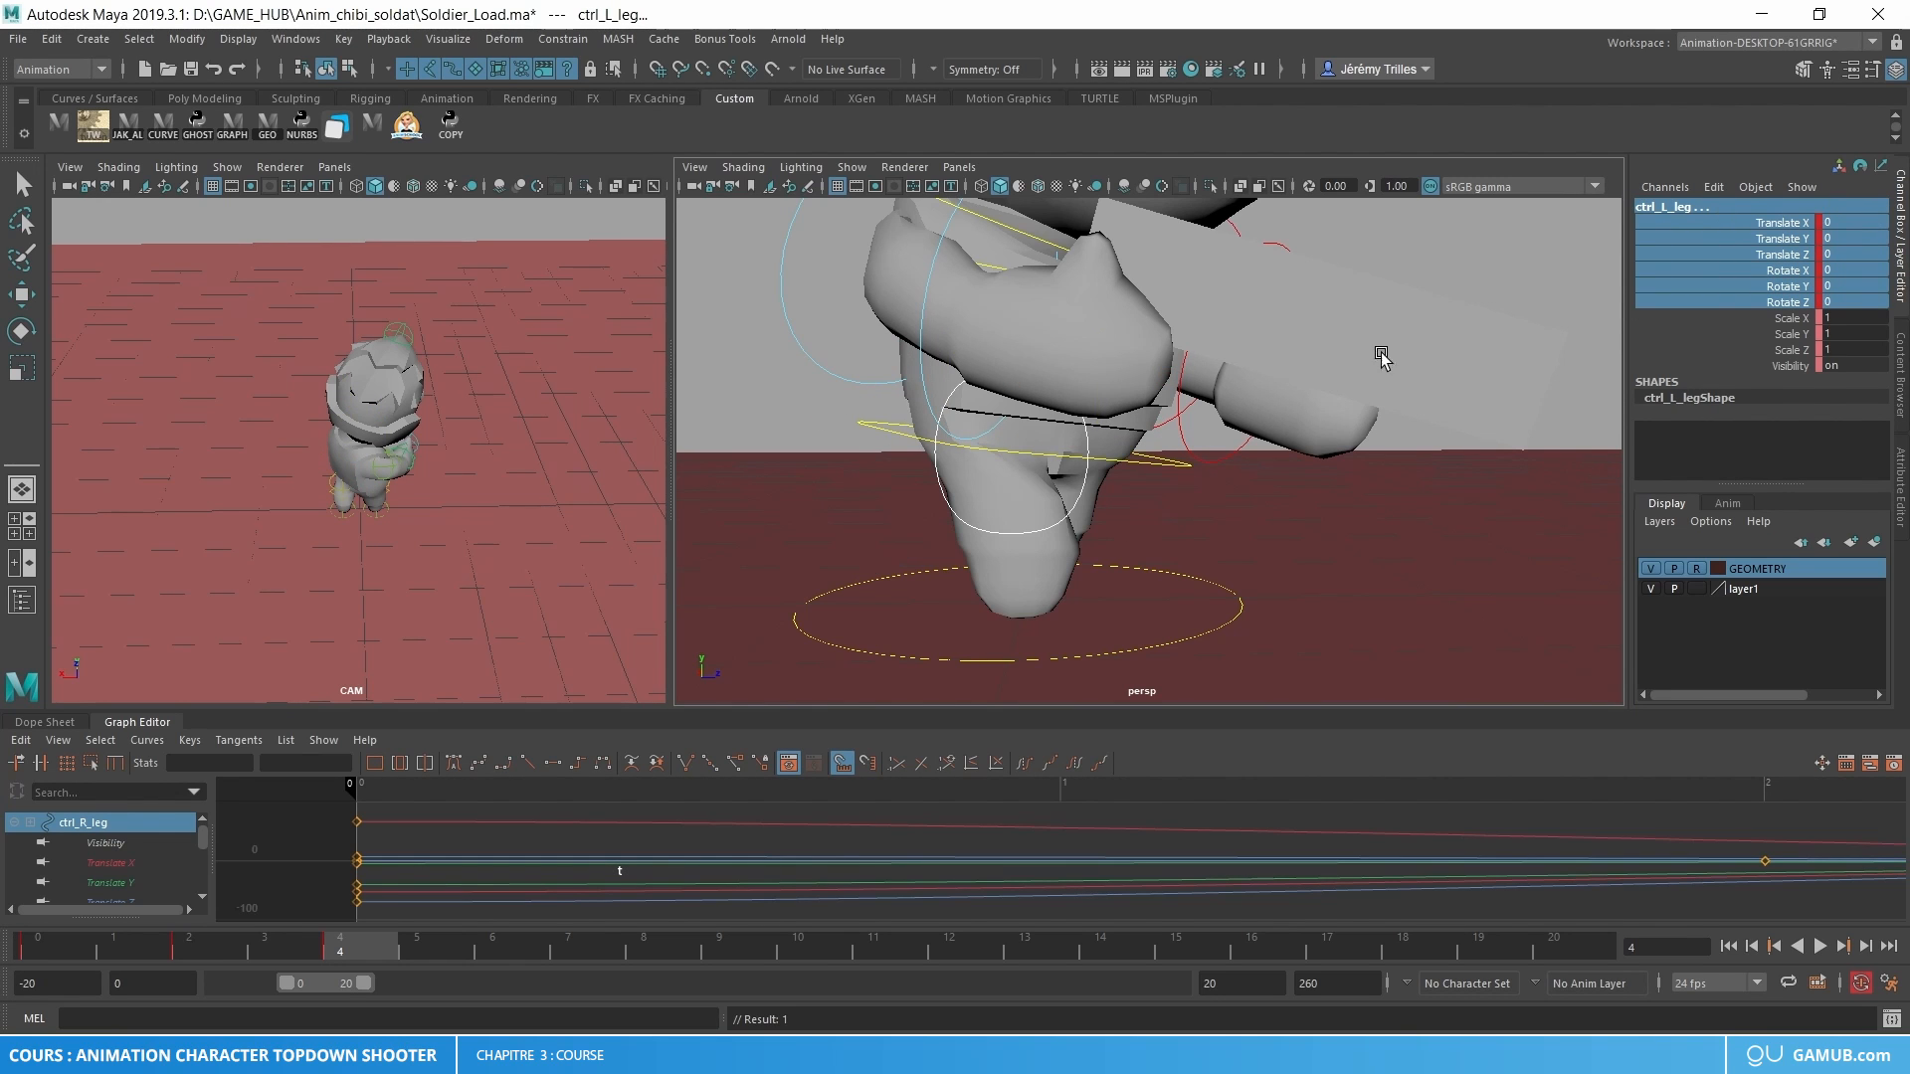
- Play back the animation to check the pelvis and leg motion from the side
click(1162, 464)
alt+drag(1089, 418, 1276, 395)
key(w)
key(alt+v)
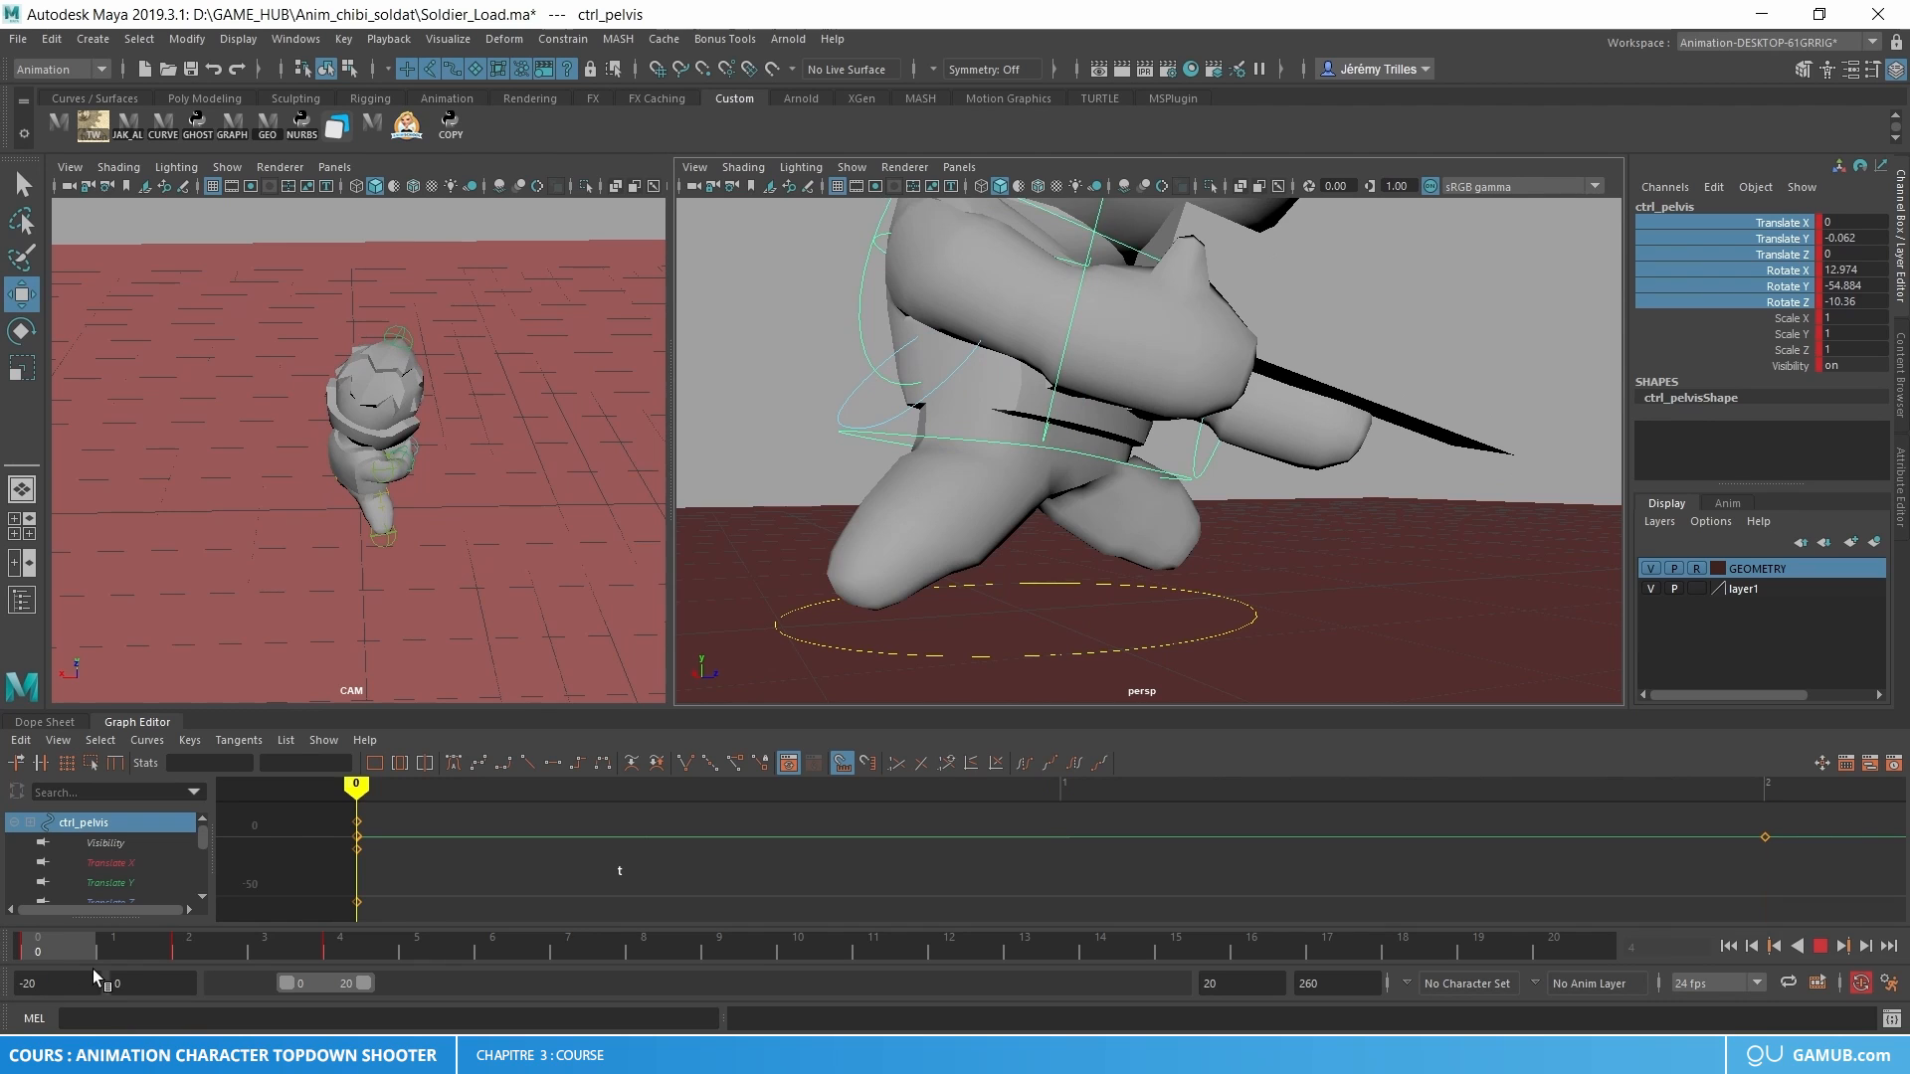
- Copy both leg controls' frame 0 keys and paste them onto frame 2
click(189, 947)
click(973, 440)
alt+drag(973, 440, 796, 445)
shift+click(1282, 483)
alt+drag(1282, 483, 1432, 463)
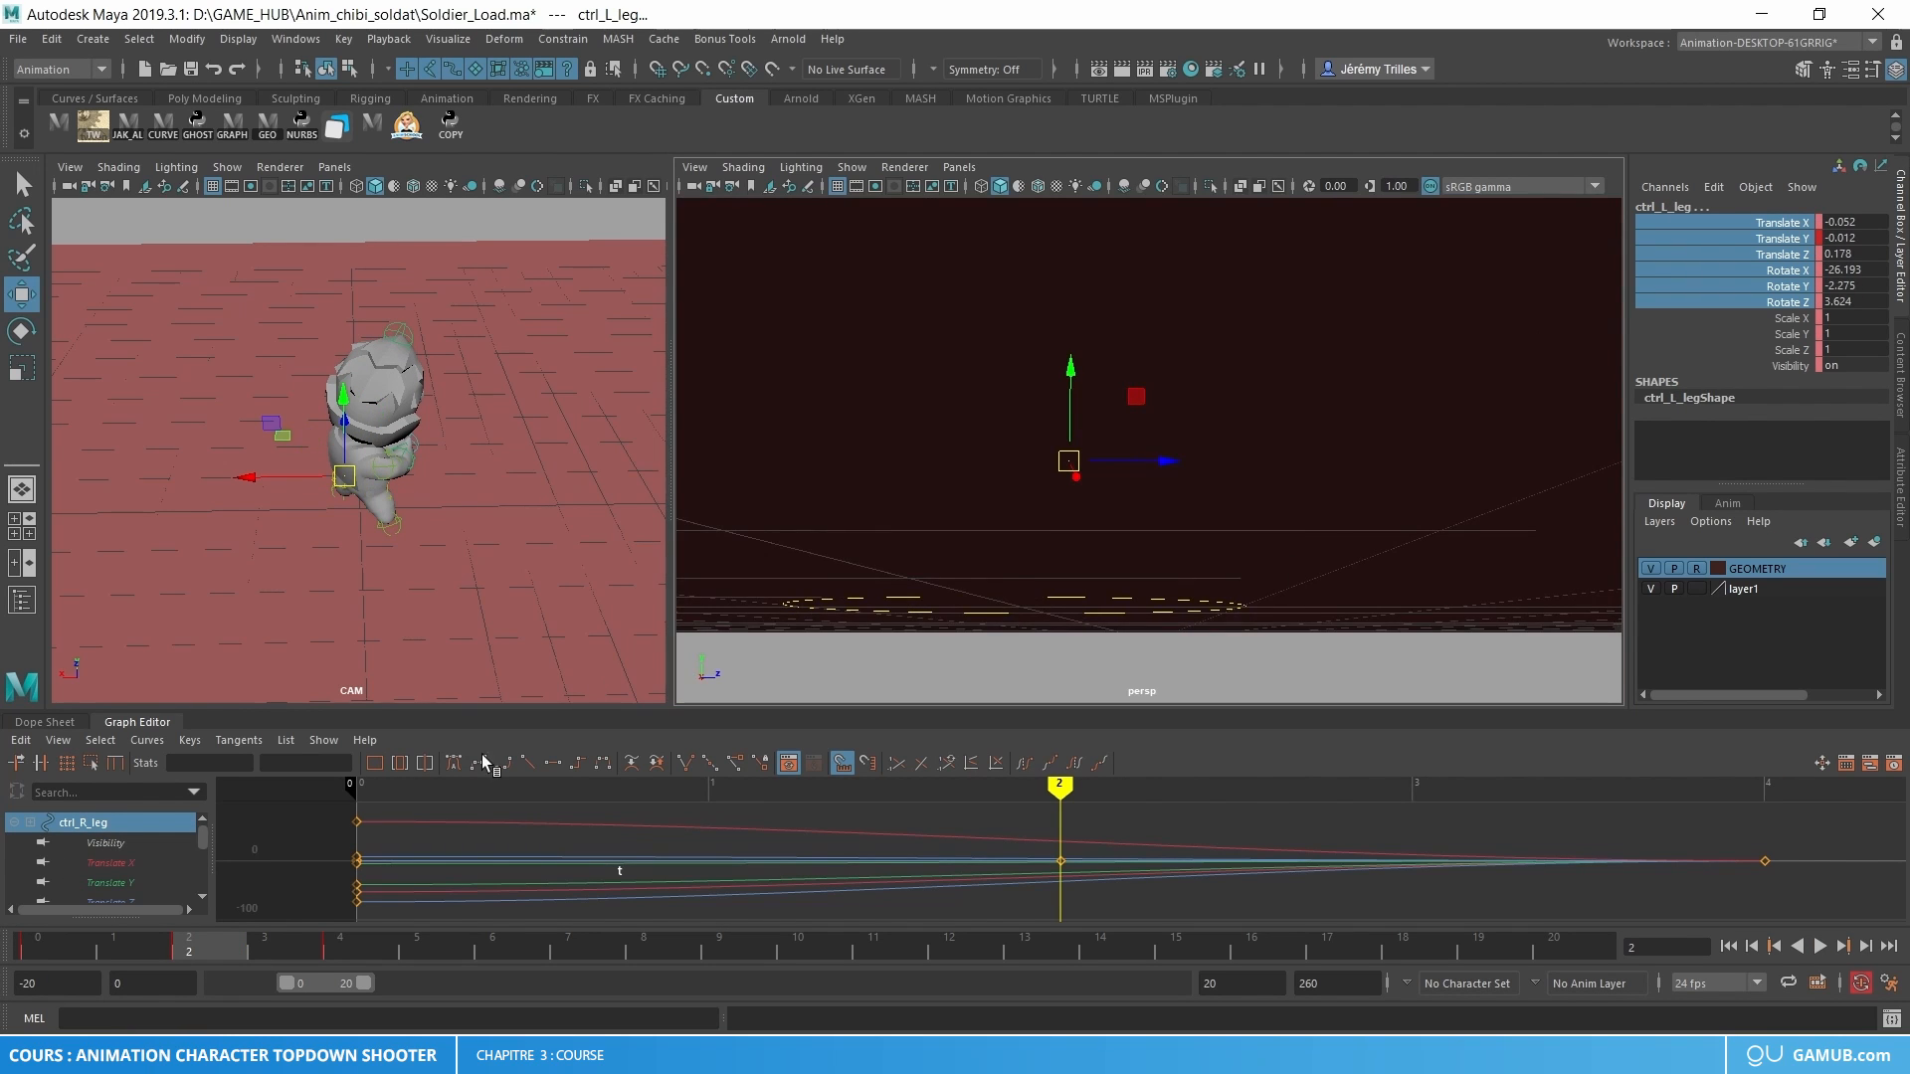
mouse_move(985, 383)
alt+mouse_down()
mouse_move(1019, 458)
mouse_move(979, 417)
alt+mouse_up()
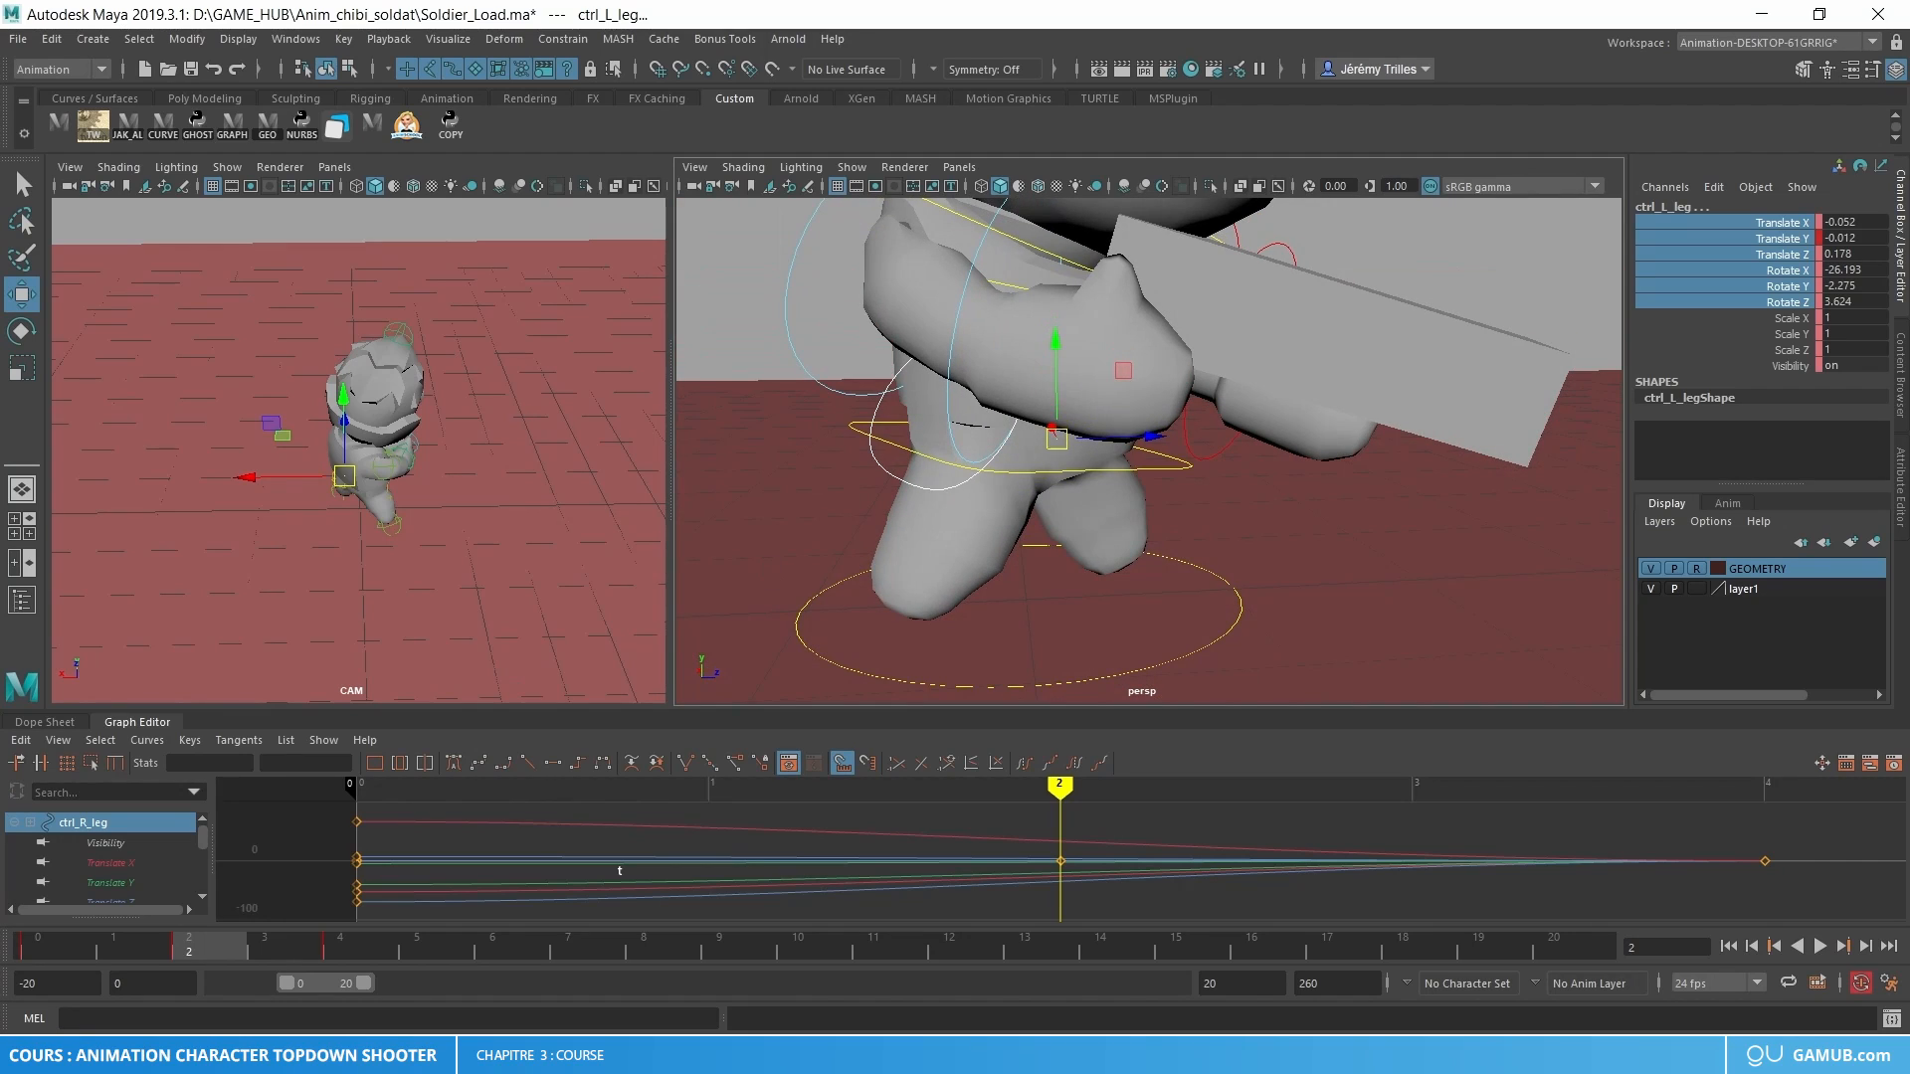
click(45, 940)
right_click(45, 940)
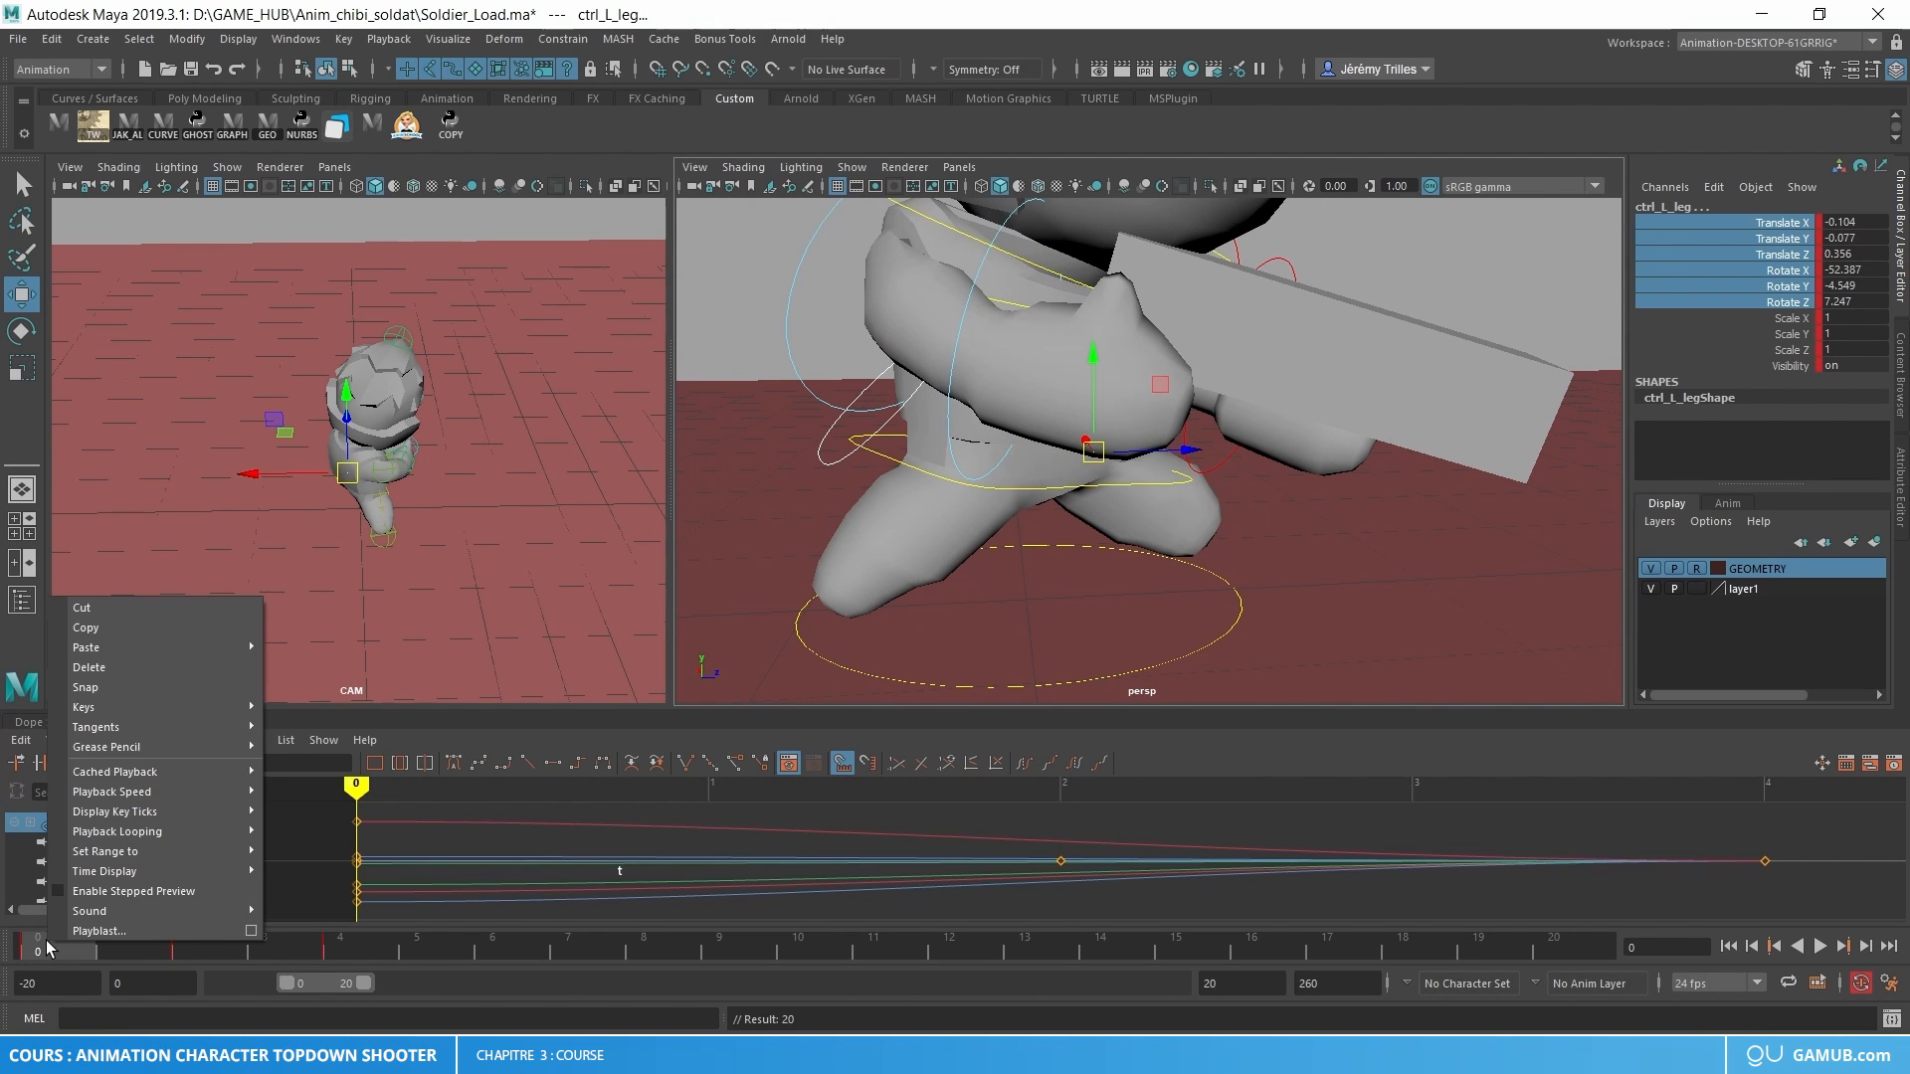
click(111, 636)
click(192, 949)
right_click(195, 949)
mouse_move(366, 657)
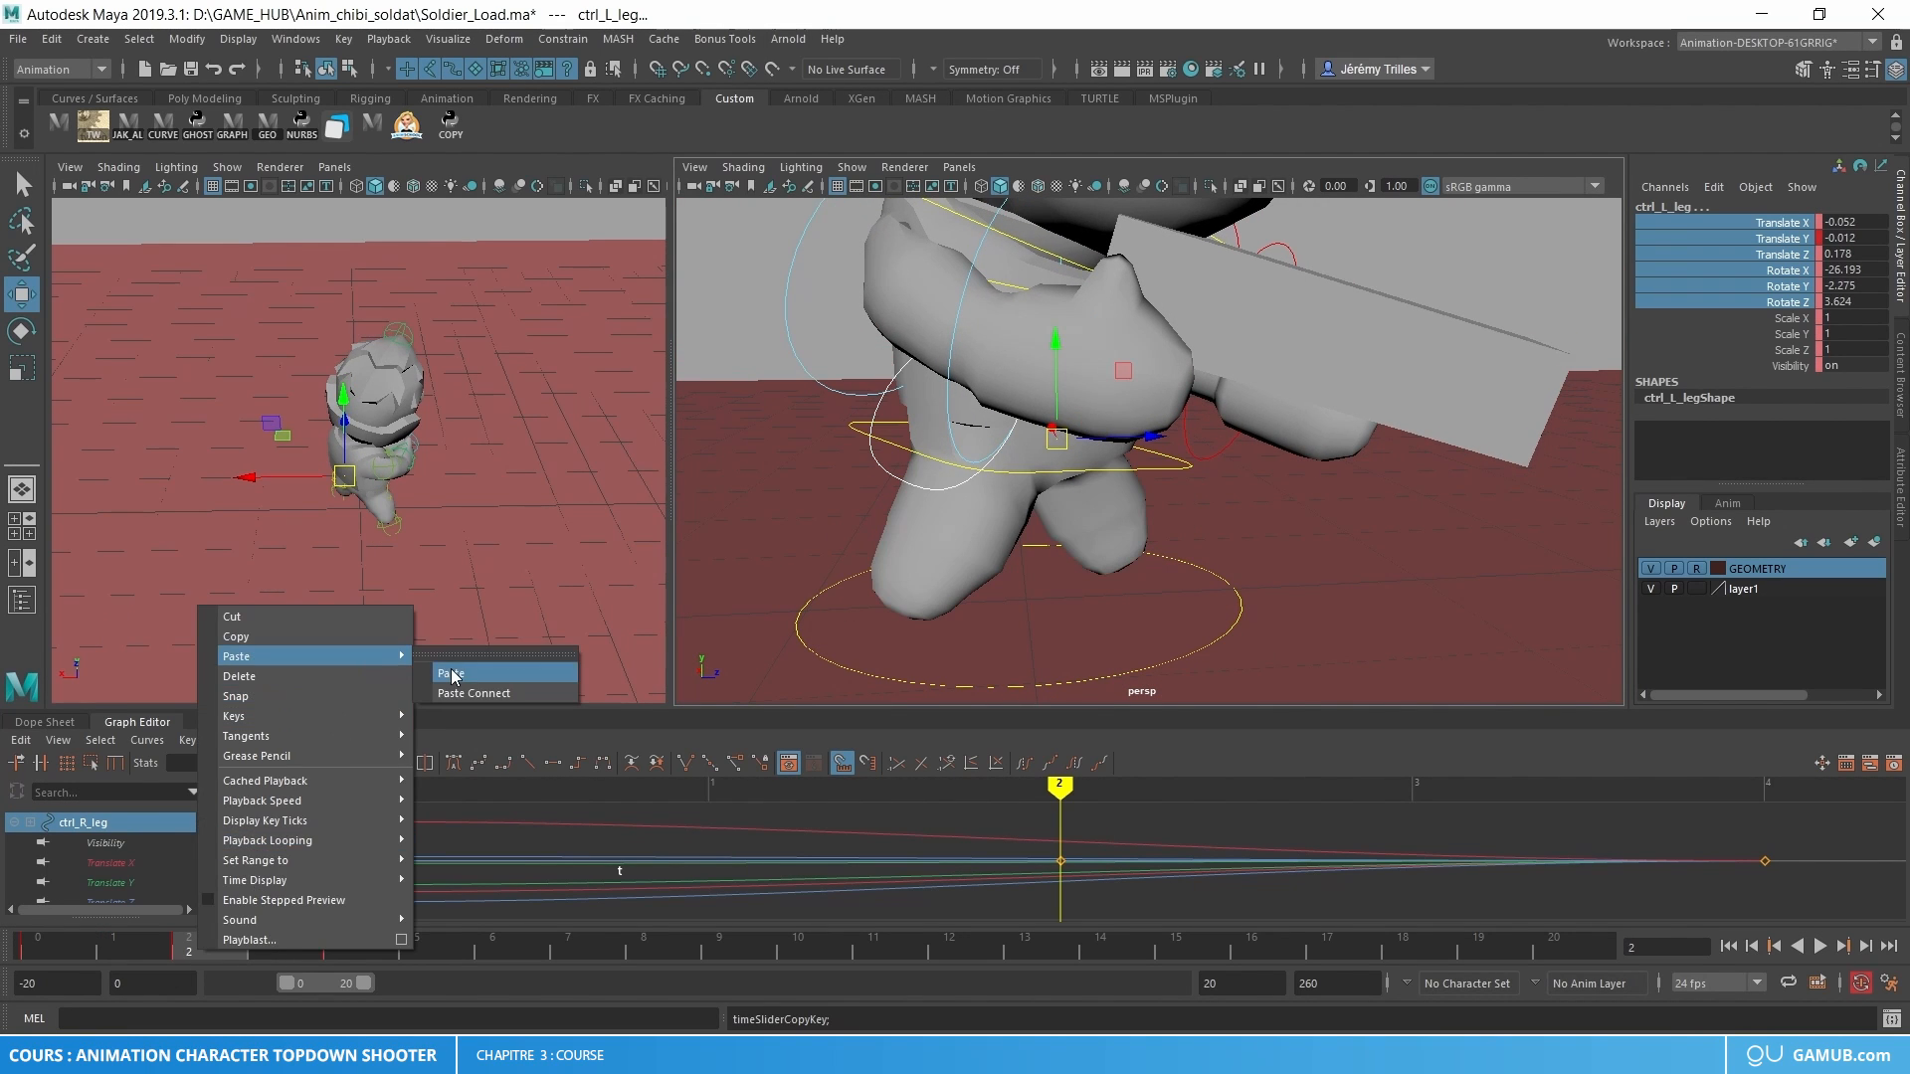
click(453, 677)
drag(69, 949, 189, 943)
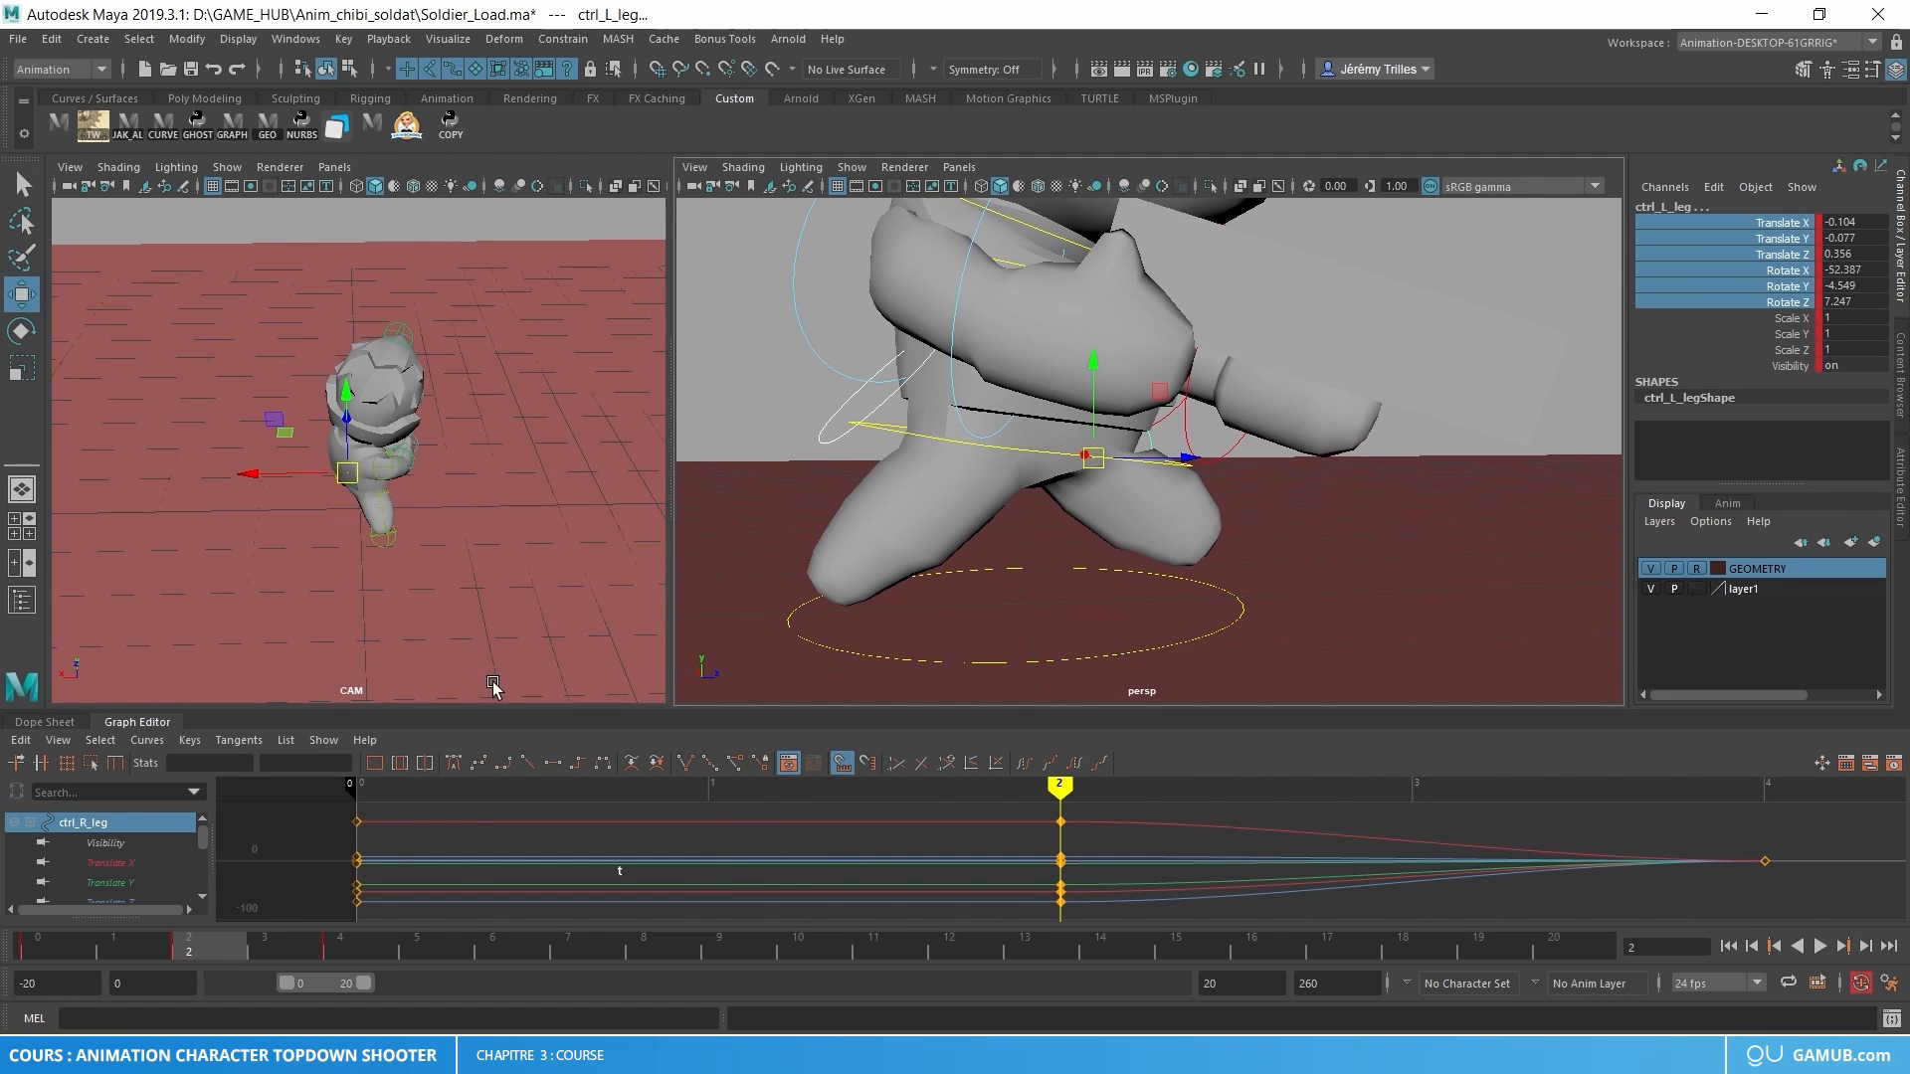
- At frame 2, adjust the right leg control to about X rotation 69.9, Y rotation -37.6, Z rotation -73.4 and Y translation -0.024
click(824, 439)
key(e)
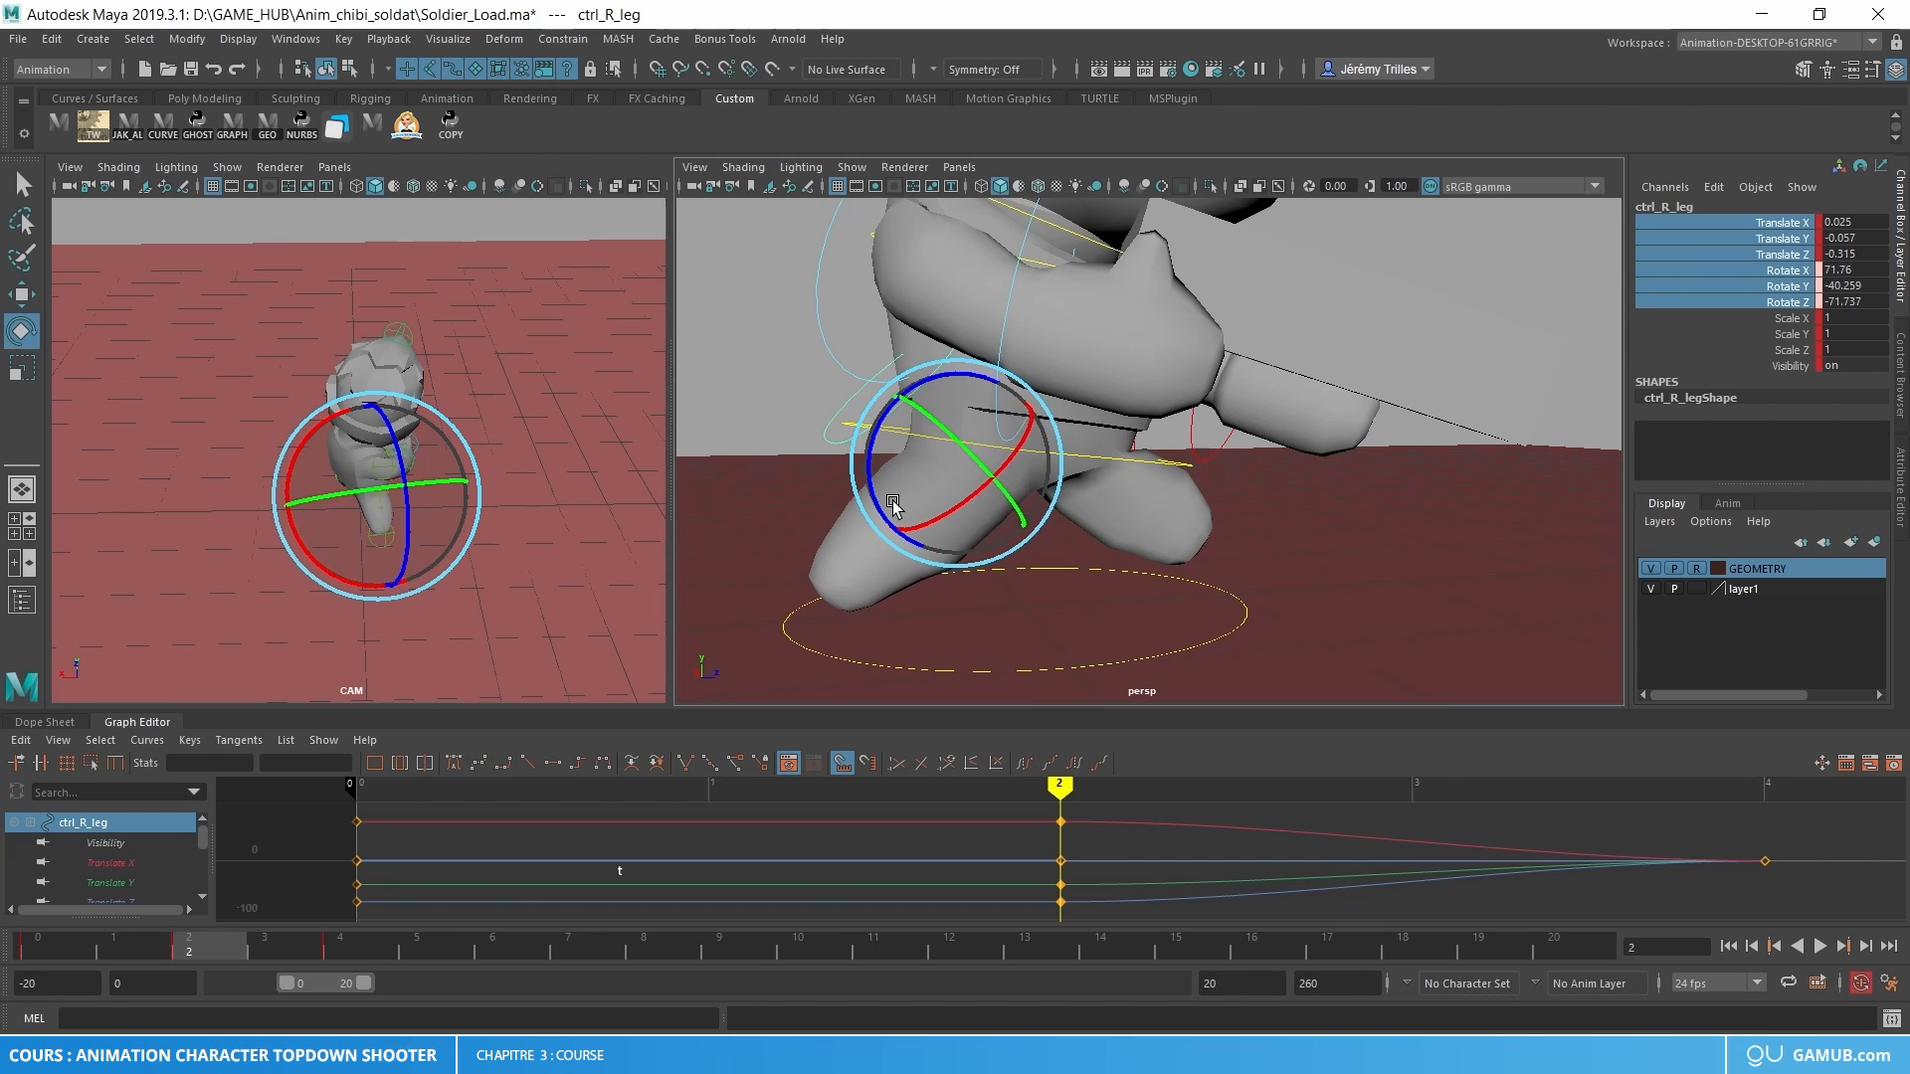
key(w)
drag(892, 499, 960, 455)
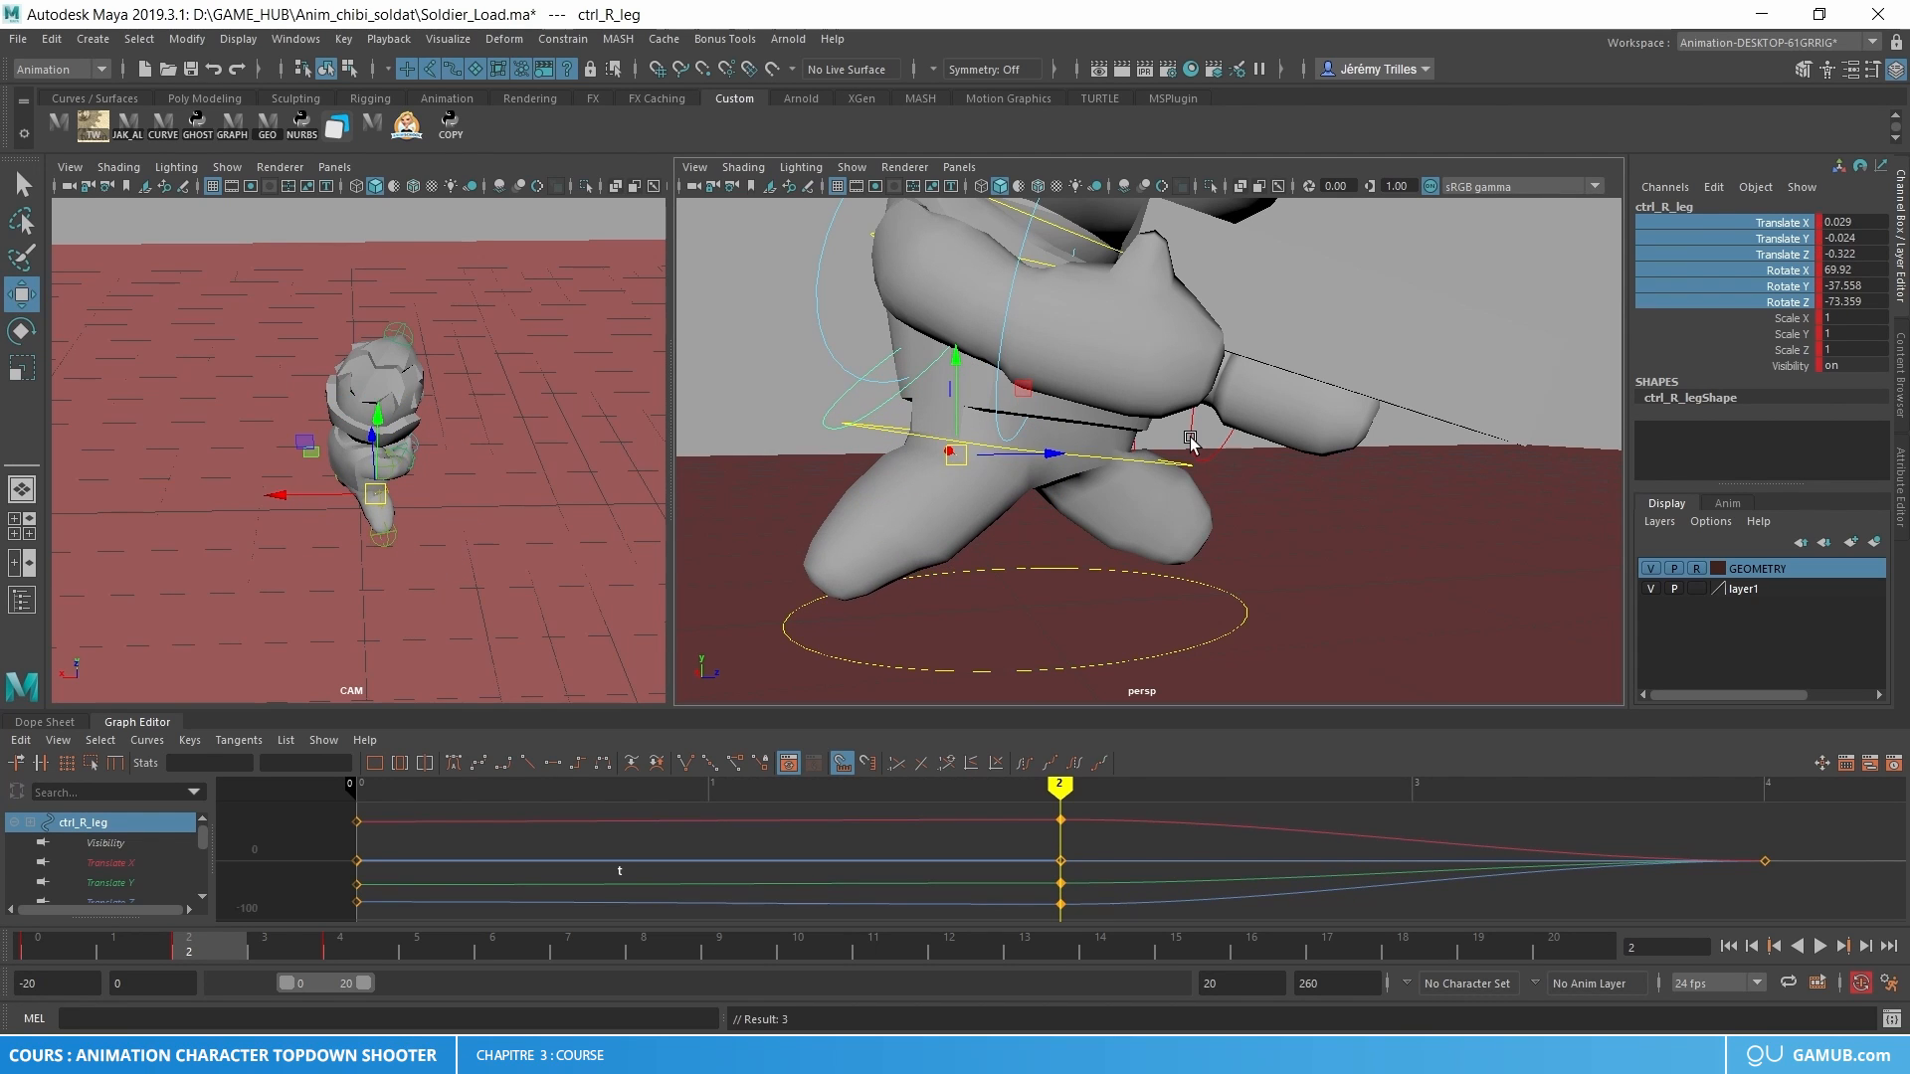
- At frame 2, adjust the left leg control to about X rotation -57, Z rotation 8.8, Y translation -0.064 and Z translation 0.382
click(1191, 439)
alt+drag(1190, 438, 1165, 432)
key(e)
drag(1285, 410, 1283, 410)
key(w)
alt+drag(1203, 482, 1132, 510)
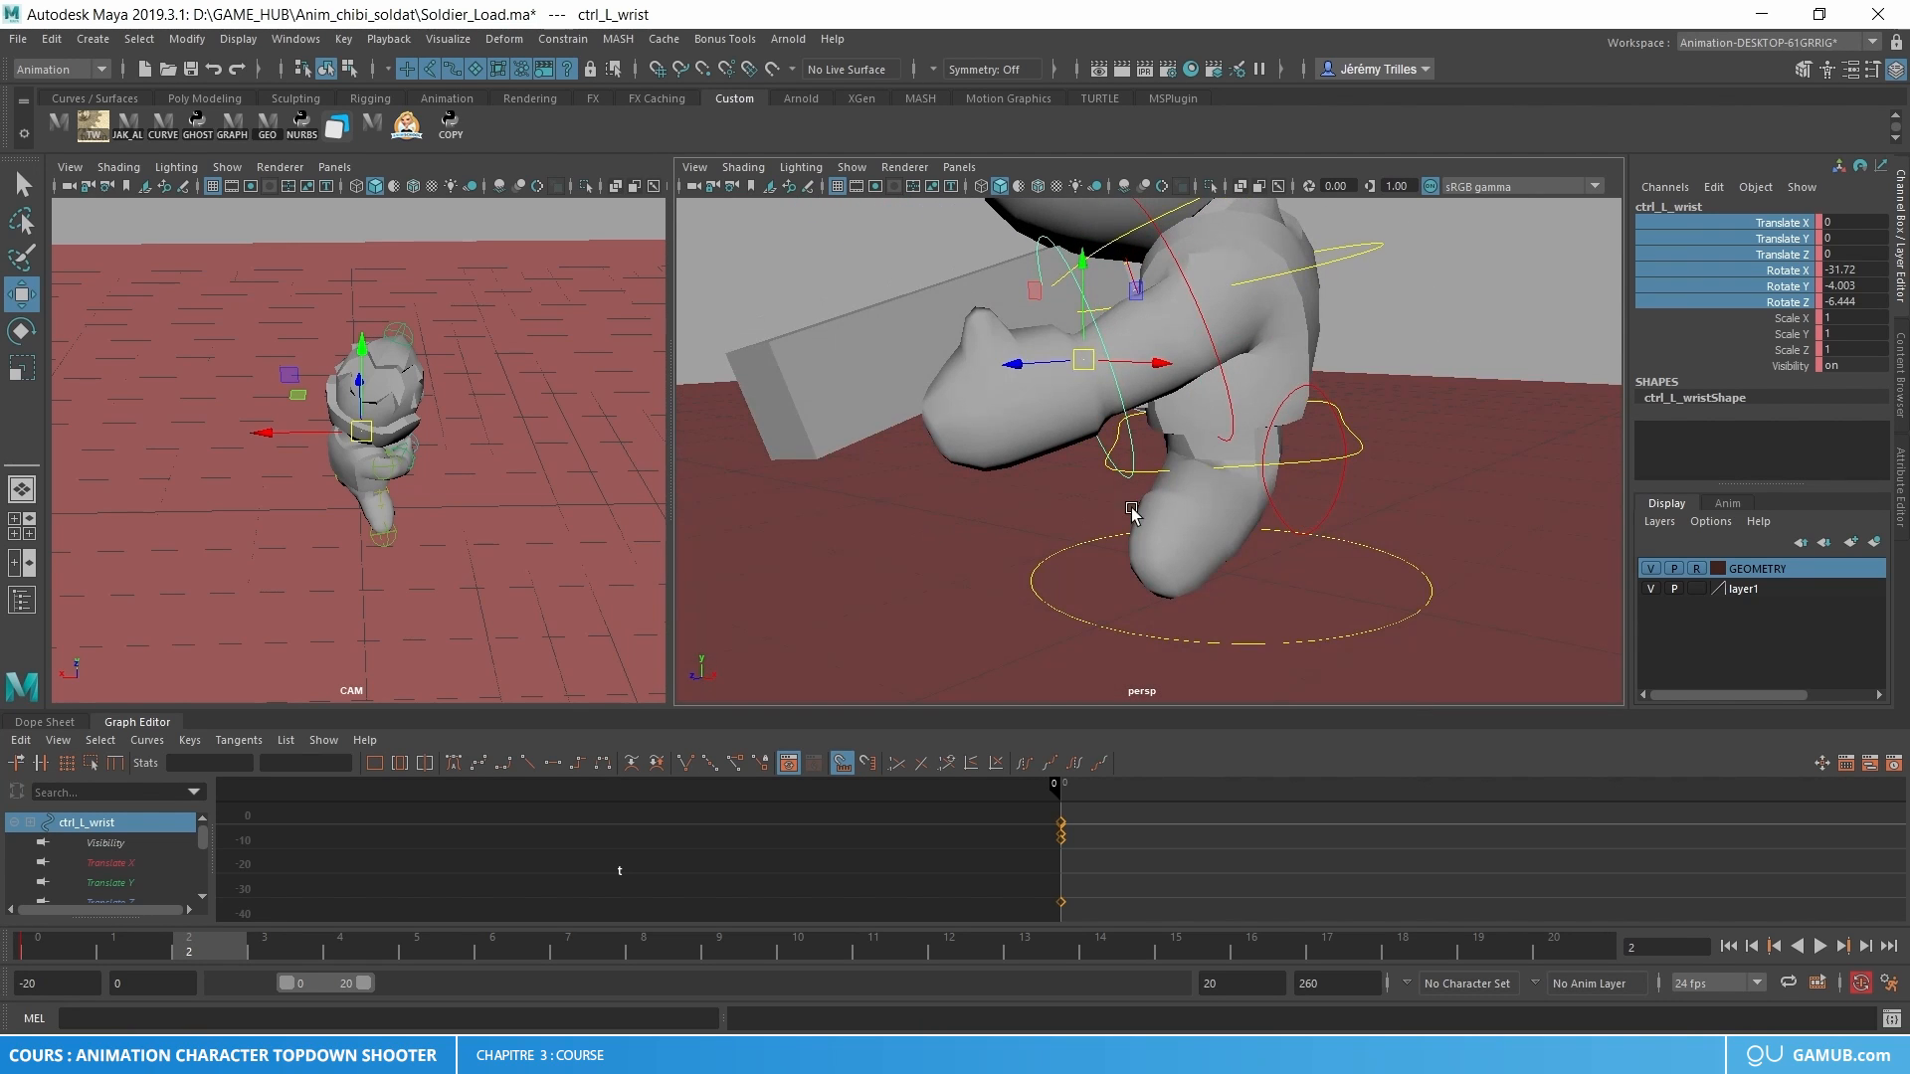
click(1279, 524)
alt+drag(1279, 523, 1223, 509)
key(e)
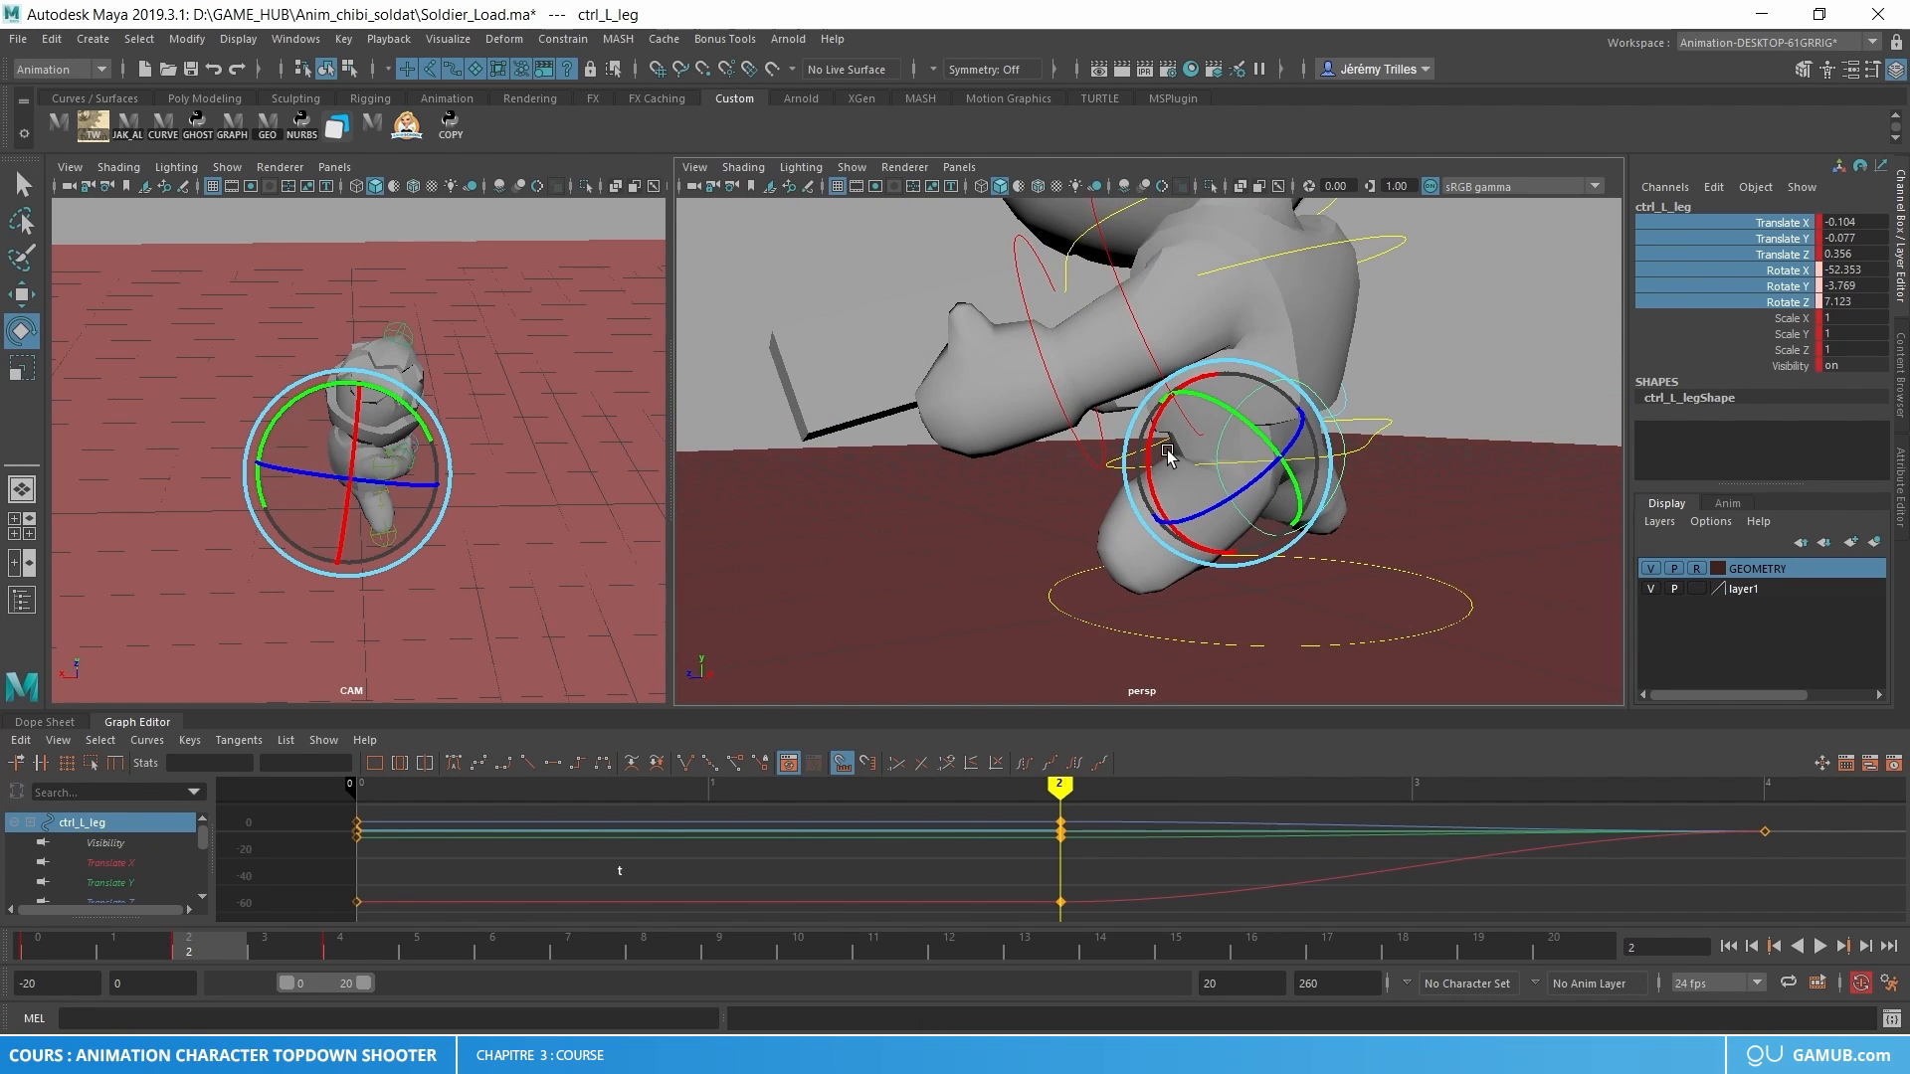
mouse_move(1167, 450)
mouse_down()
mouse_move(1197, 495)
mouse_move(1187, 474)
mouse_up()
key(w)
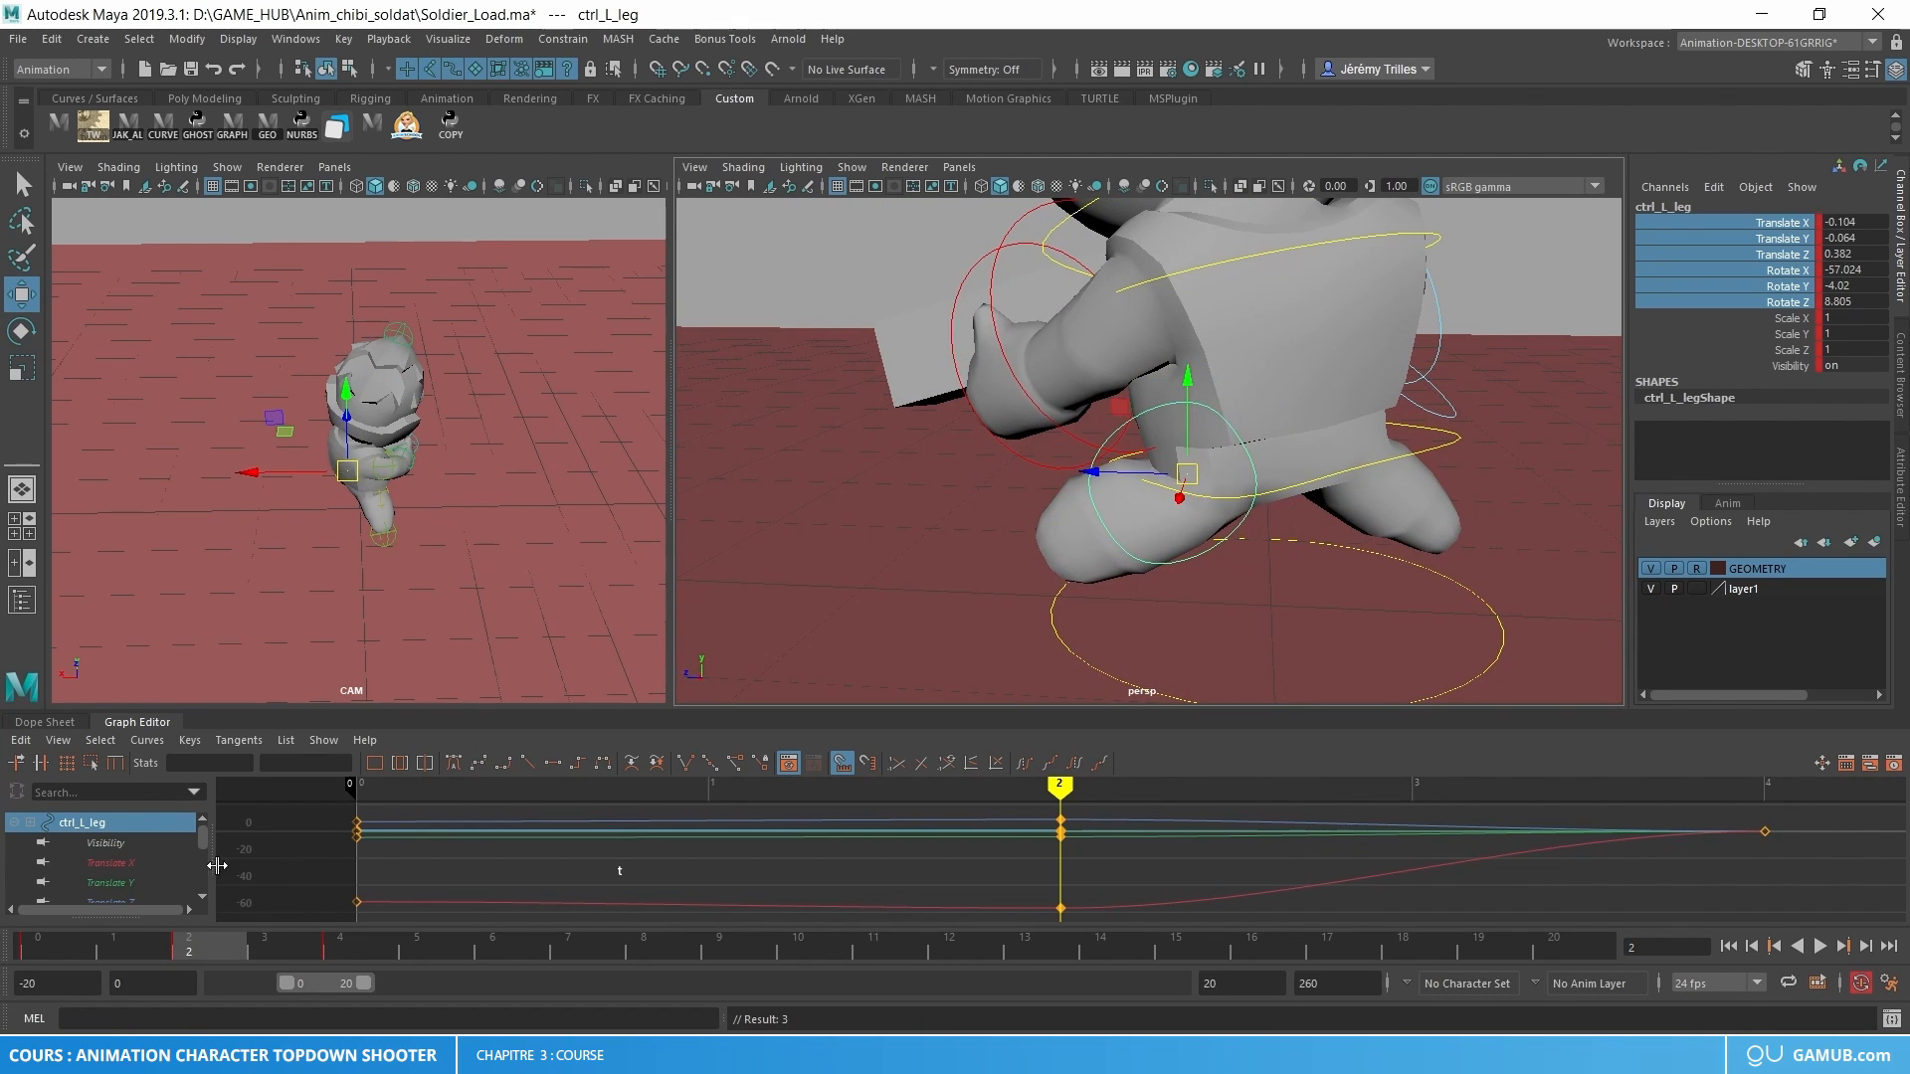
- Review the playback and key the right leg control's rotation at frame 0 to about X 70.9, Y -45 and Z -72.6
key(alt+v)
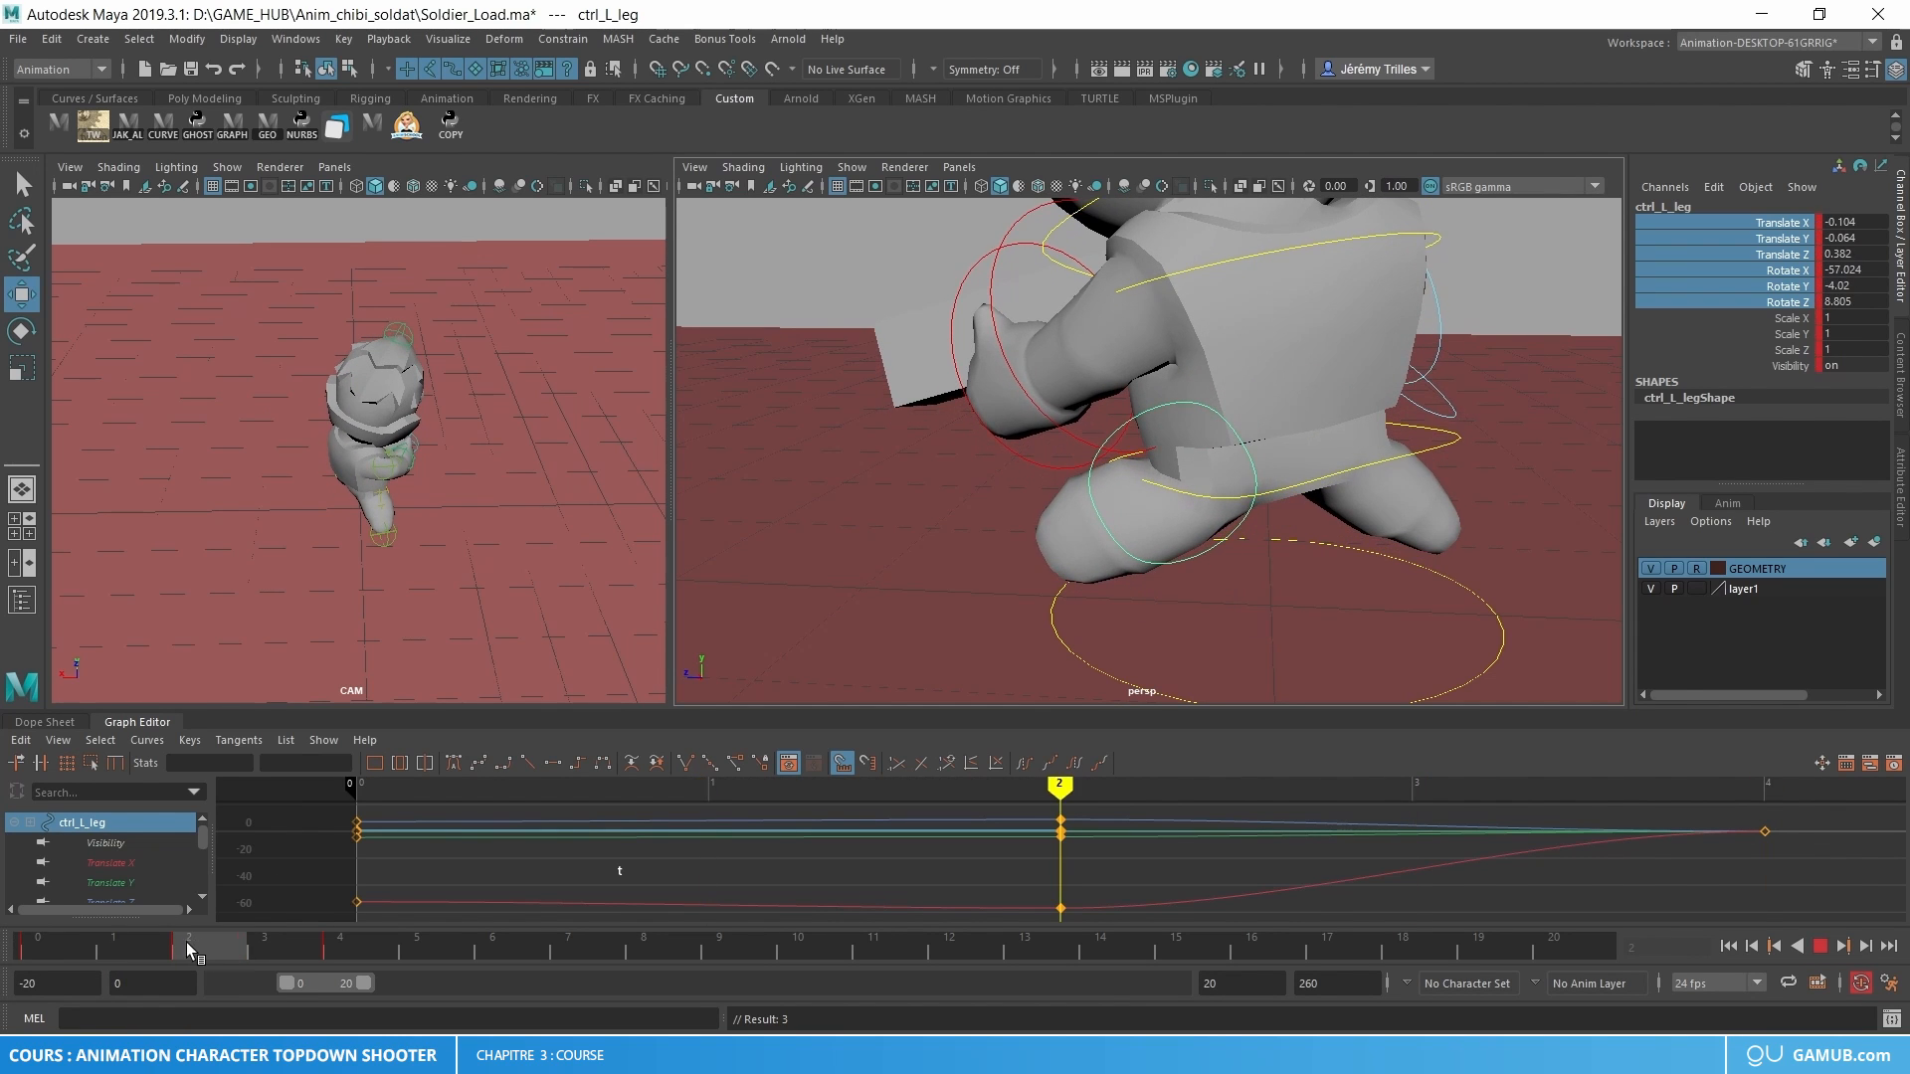
key(alt+v)
alt+drag(902, 548, 1223, 524)
key(e)
key(w)
click(963, 452)
alt+drag(963, 452, 1005, 512)
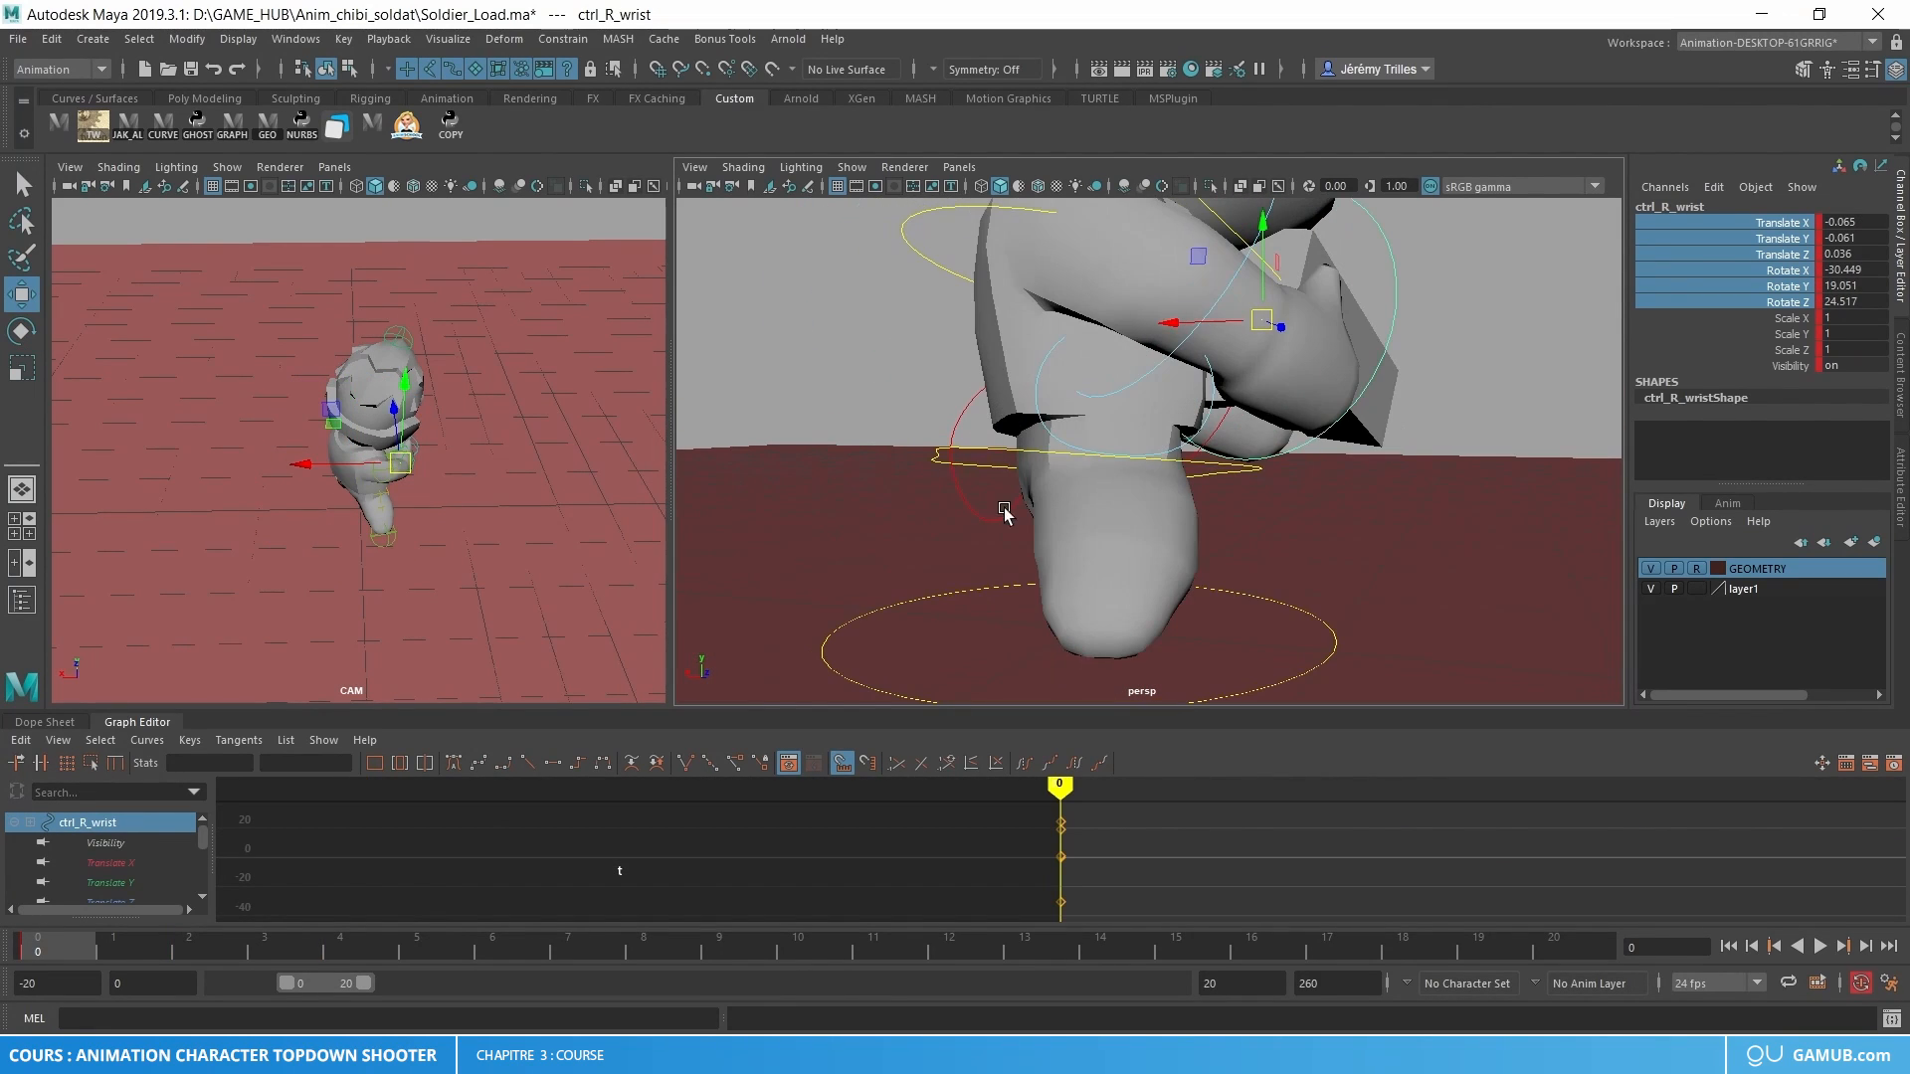
click(1041, 437)
click(1051, 436)
alt+drag(1051, 437, 1255, 444)
key(e)
key(shift+e)
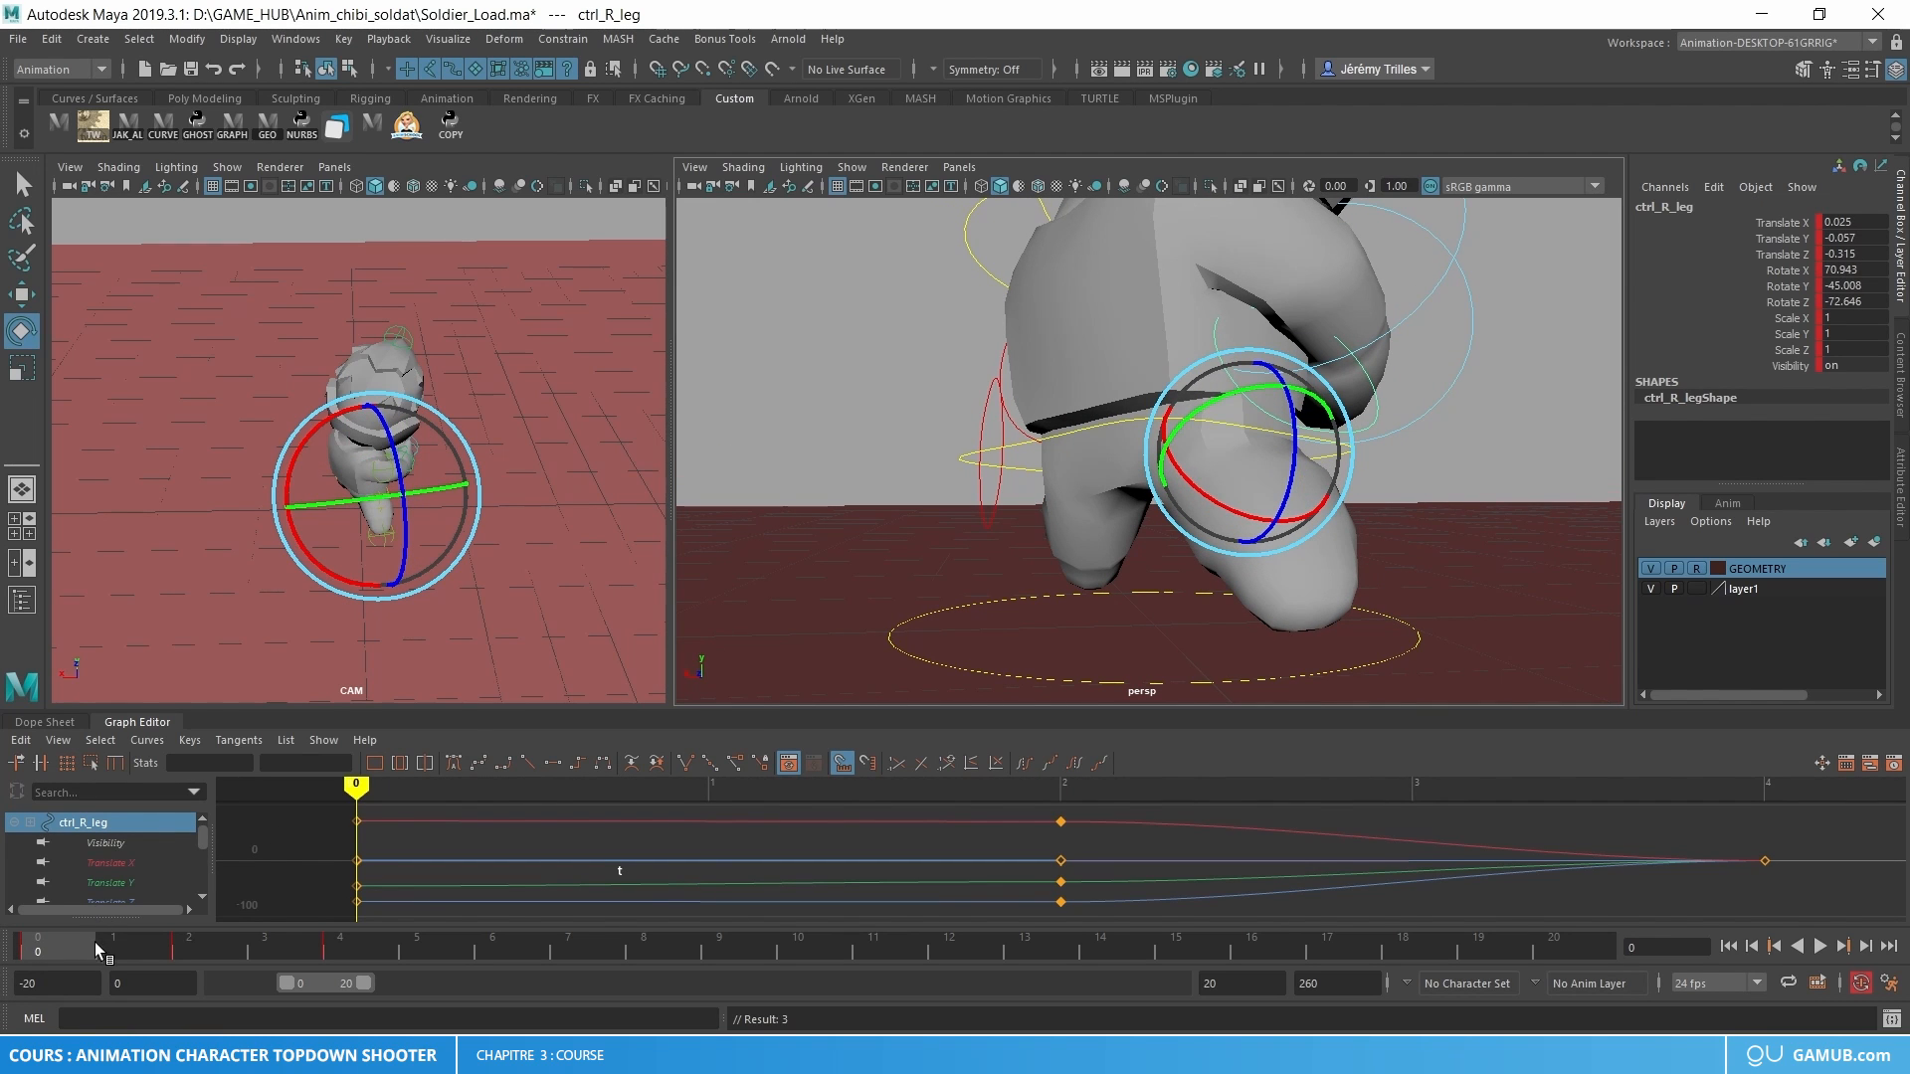
- At frame 4, pose the right leg control at about X rotation 14.4, Y rotation -14.8, Z rotation 3.7 and Z translation -0.188
drag(94, 941, 344, 941)
alt+drag(995, 427, 1087, 492)
key(w)
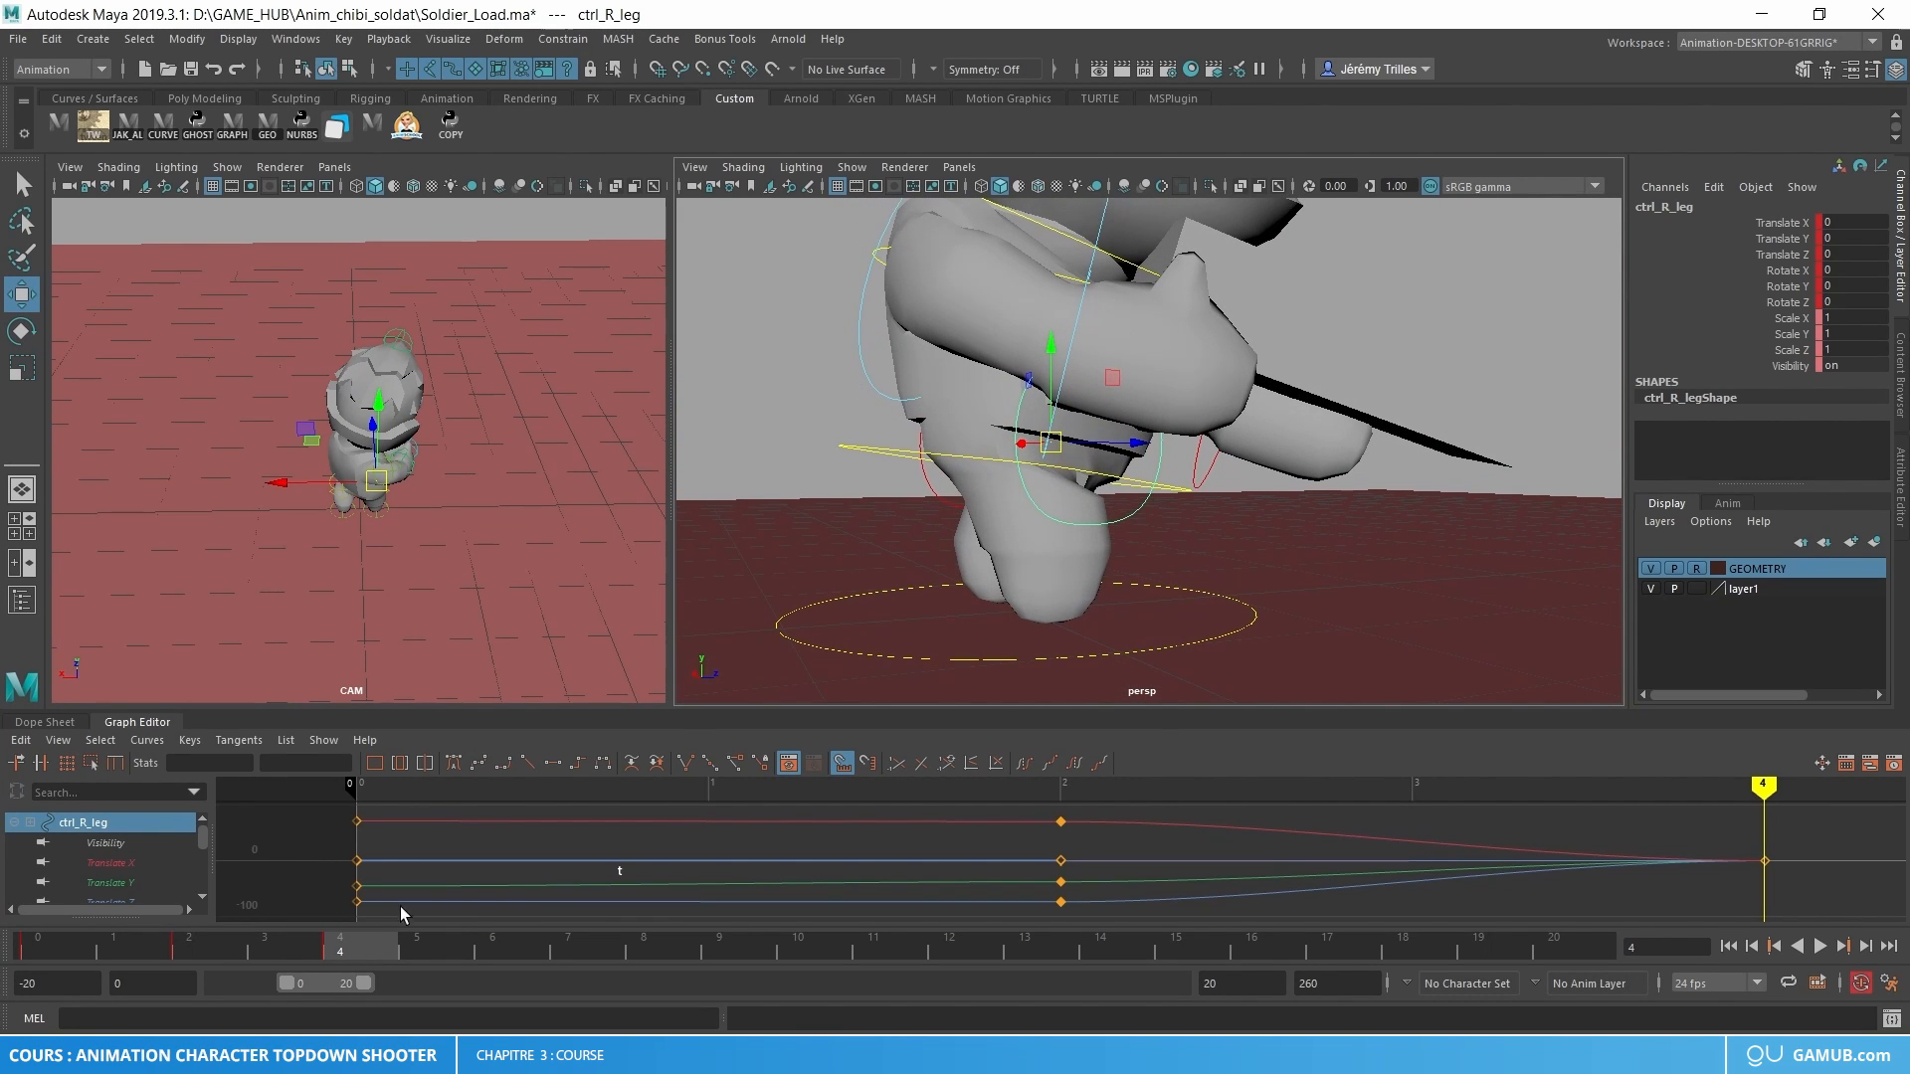
click(207, 943)
drag(224, 941, 343, 941)
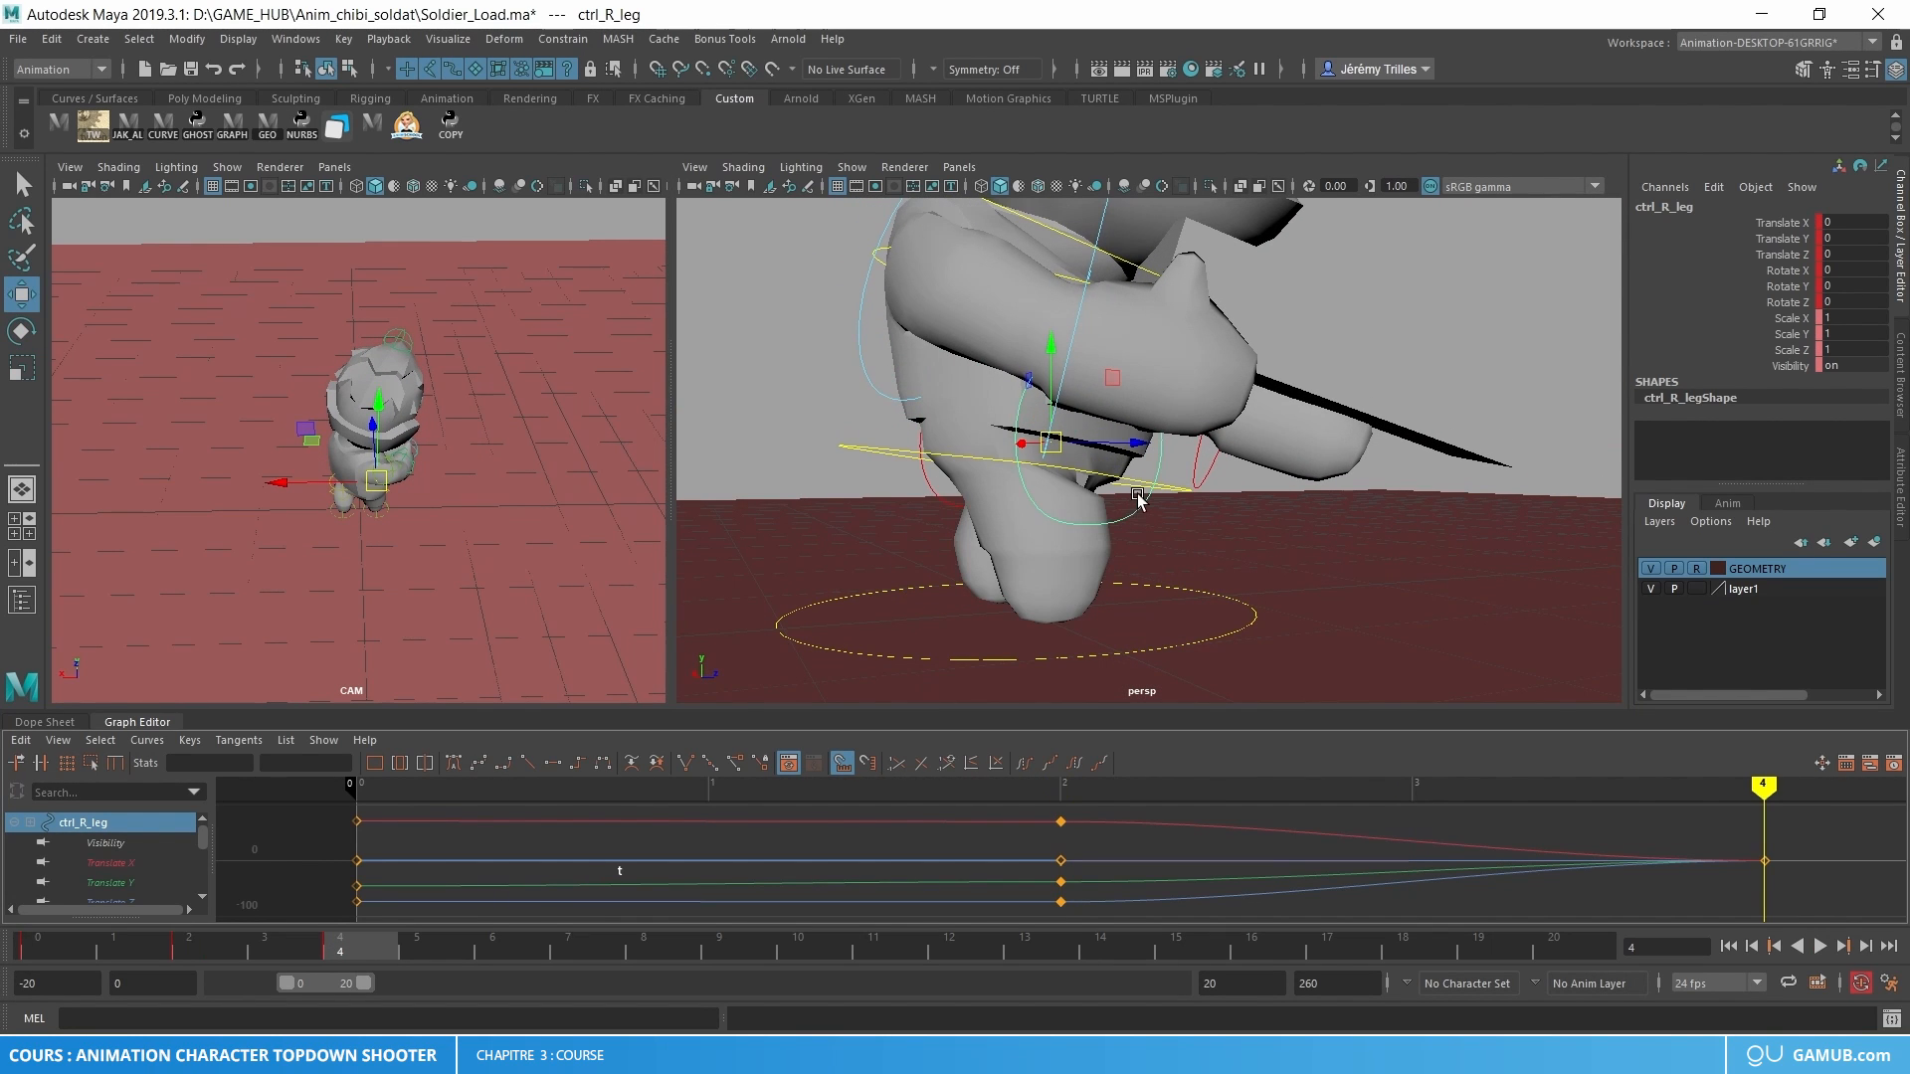
drag(1142, 453, 1256, 527)
key(e)
key(w)
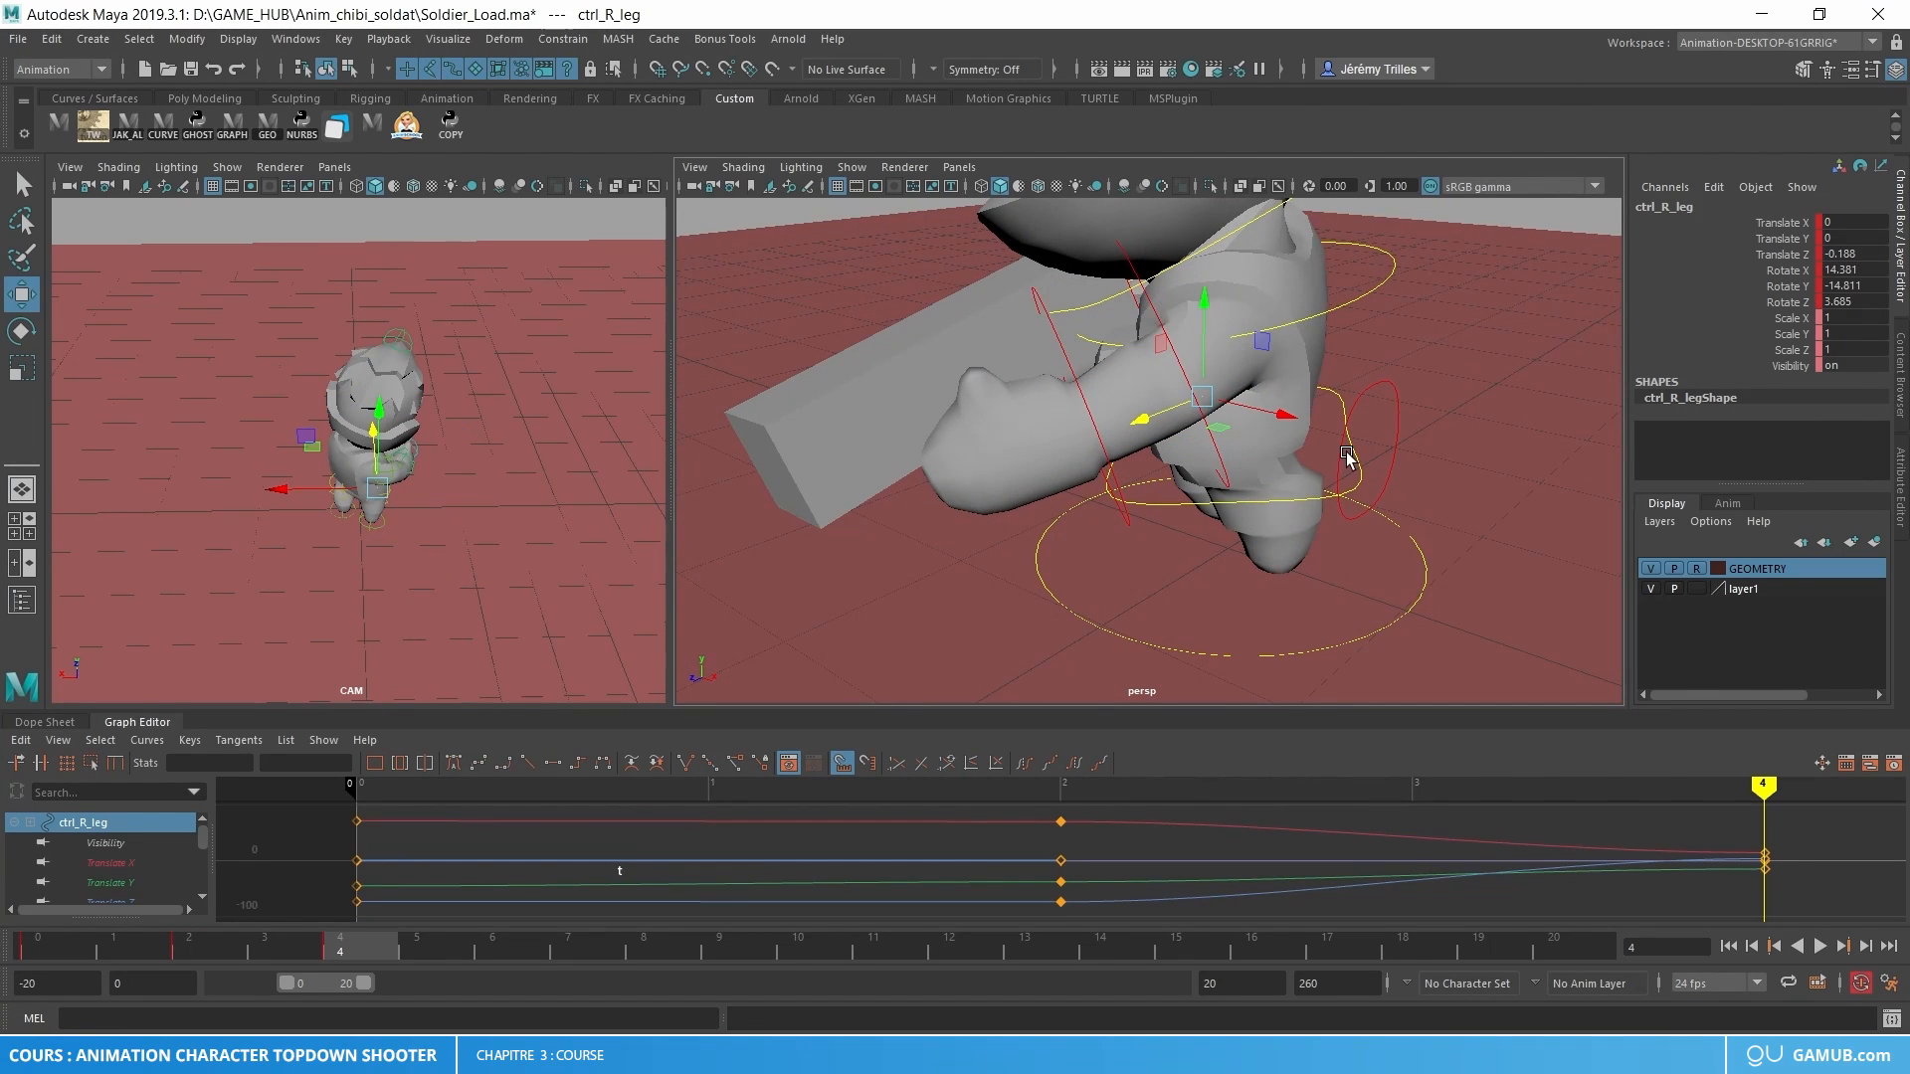
- At frame 4, pose the left leg control at about X rotation -8.6, Y rotation -6.1 and Z translation 0.154, and key its rotation
click(1344, 455)
click(1340, 457)
alt+drag(1340, 458, 1155, 505)
alt+drag(1155, 504, 1313, 451)
key(e)
drag(1270, 516, 1278, 497)
alt+drag(1278, 497, 1358, 477)
key(shift+e)
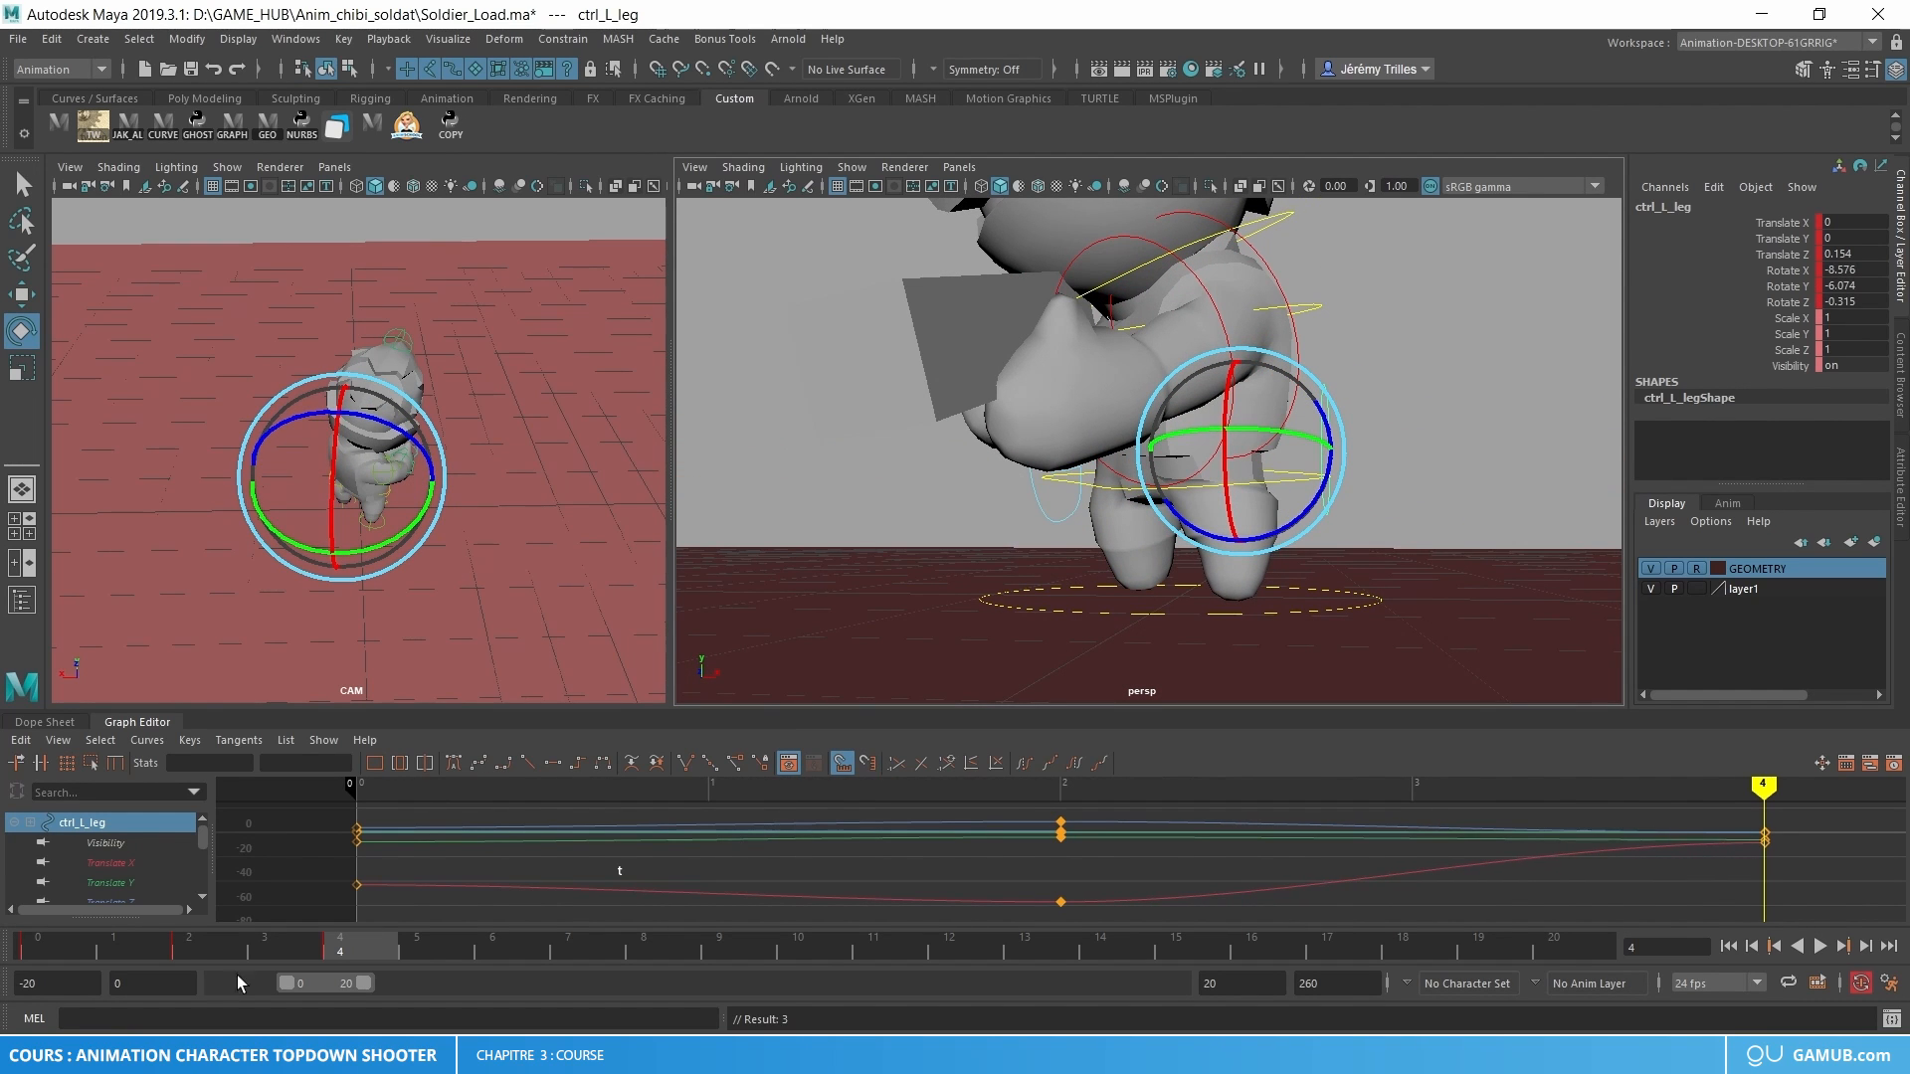
- At frame 4, refine the left leg control to about X translation -0.127 and rotation X -4.4, Y -9, Z -3.8
drag(215, 937, 361, 928)
key(w)
drag(1333, 462, 1276, 411)
key(e)
scroll(1214, 517, up, 4)
alt+middle_drag(1215, 514, 1191, 473)
key(w)
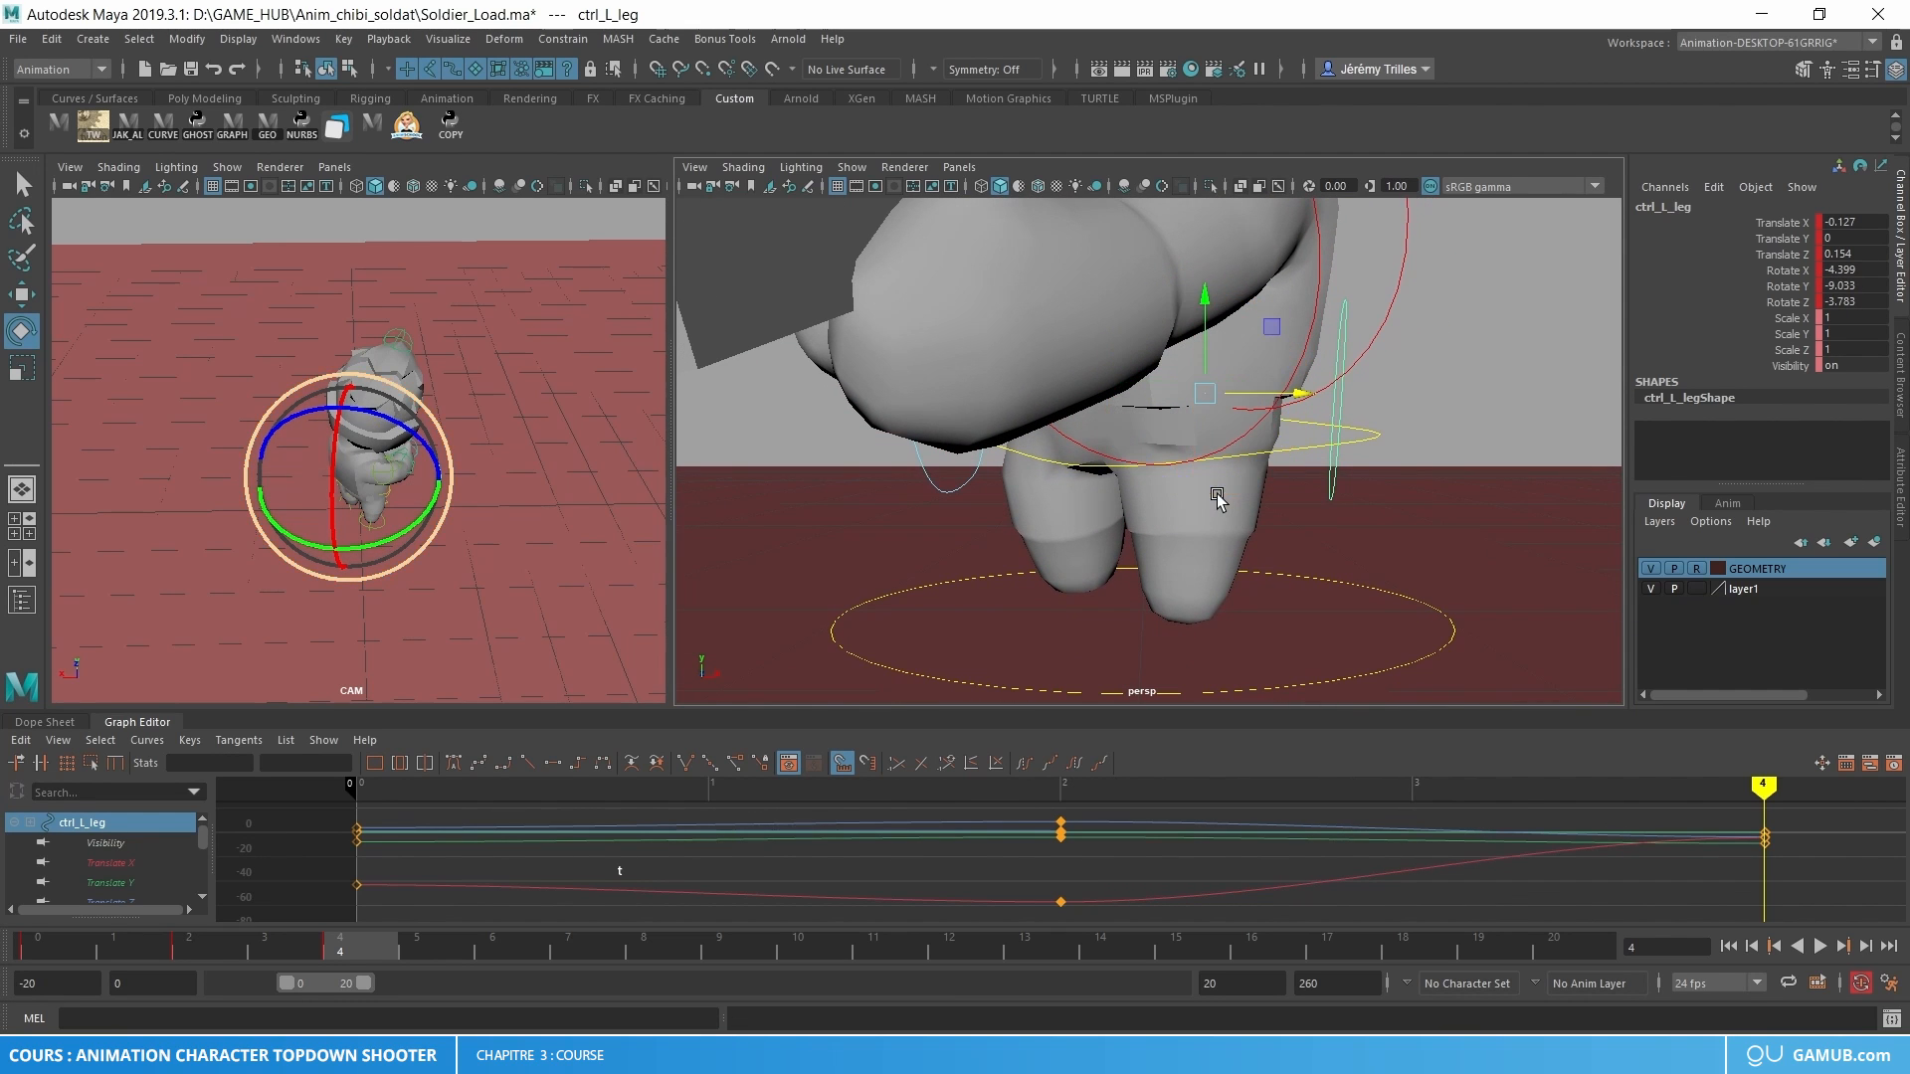
drag(1277, 401, 1355, 389)
key(ctrl+z)
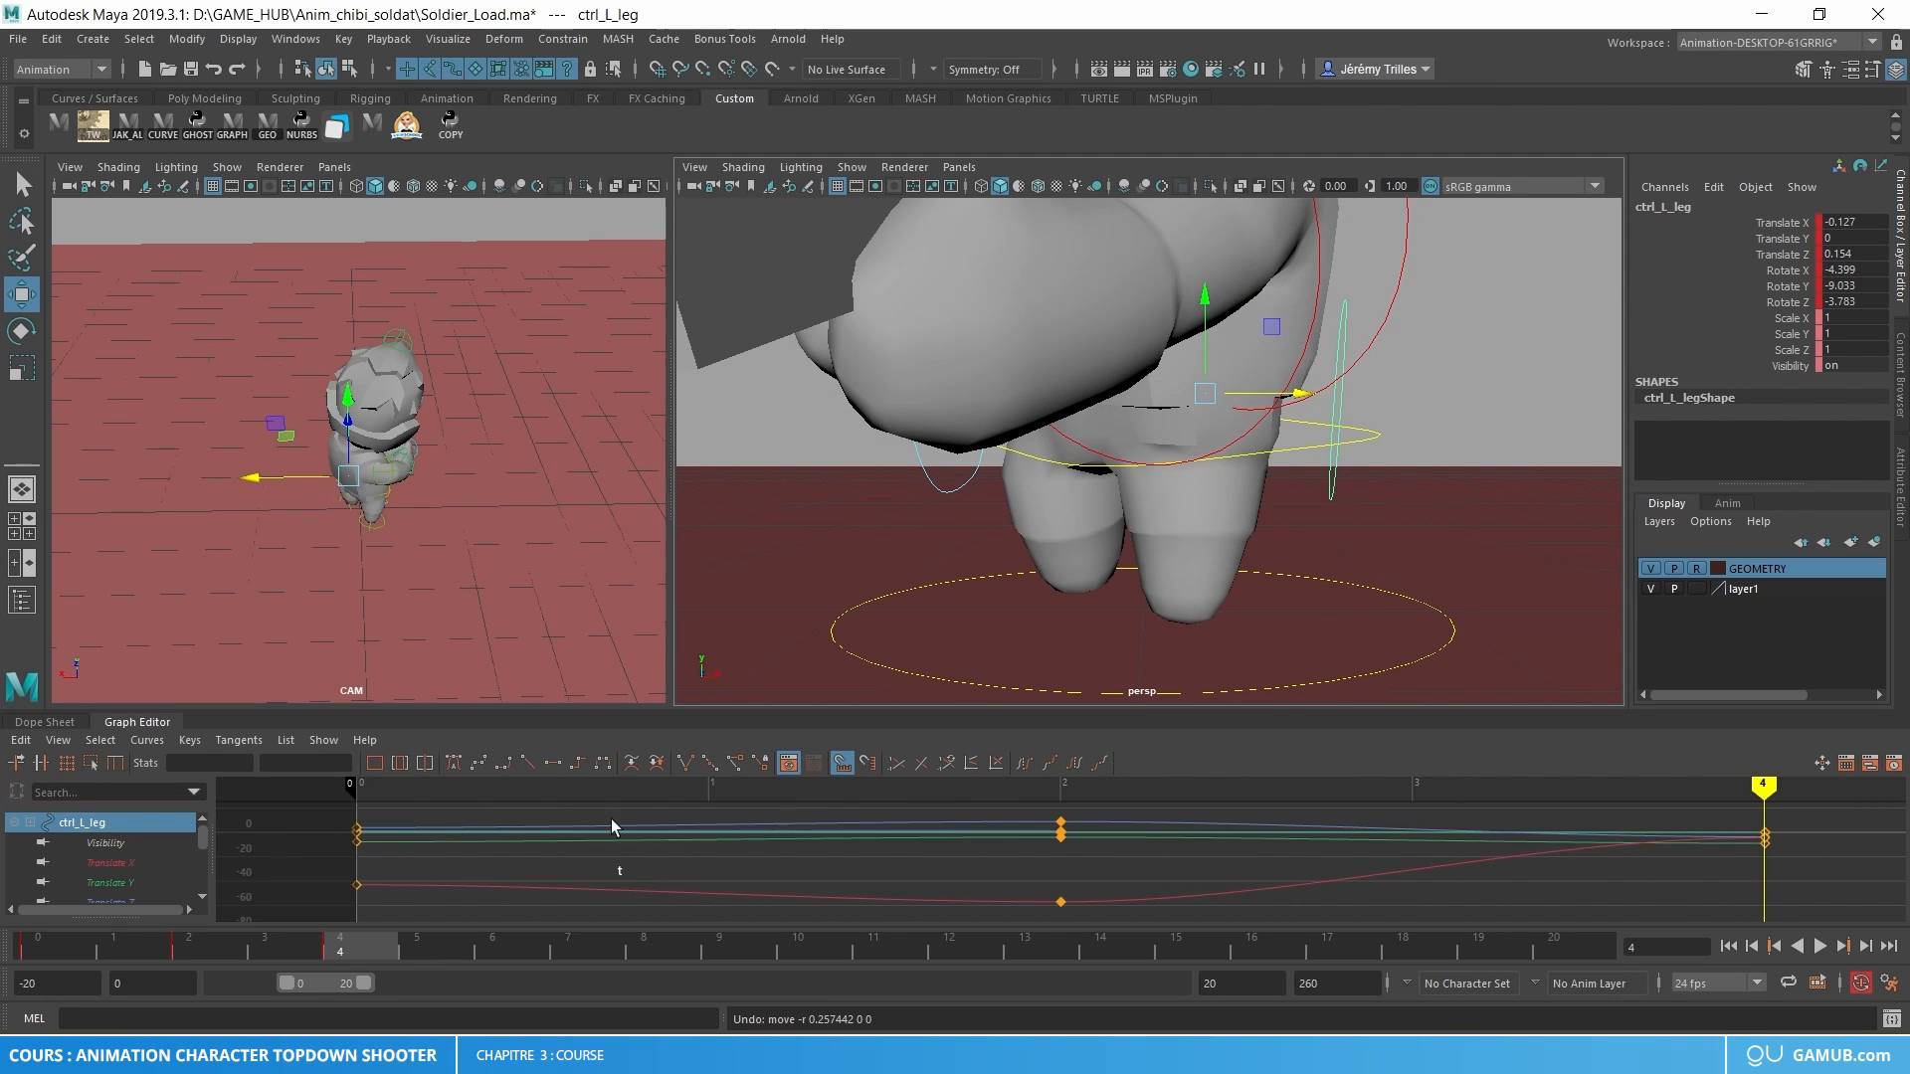
- Adjust the left leg control's rotation slightly at frame 2 and review the motion between frames 0 and 4
mouse_move(254, 937)
mouse_down()
mouse_move(104, 963)
mouse_move(349, 910)
mouse_move(225, 929)
mouse_up()
key(e)
drag(1243, 445, 1242, 436)
drag(48, 940, 394, 853)
- Raise the right leg control to about Y translation 0.037 at frame 4 and play the animation back
alt+drag(1085, 398, 1386, 414)
key(w)
alt+right_drag(1385, 414, 990, 440)
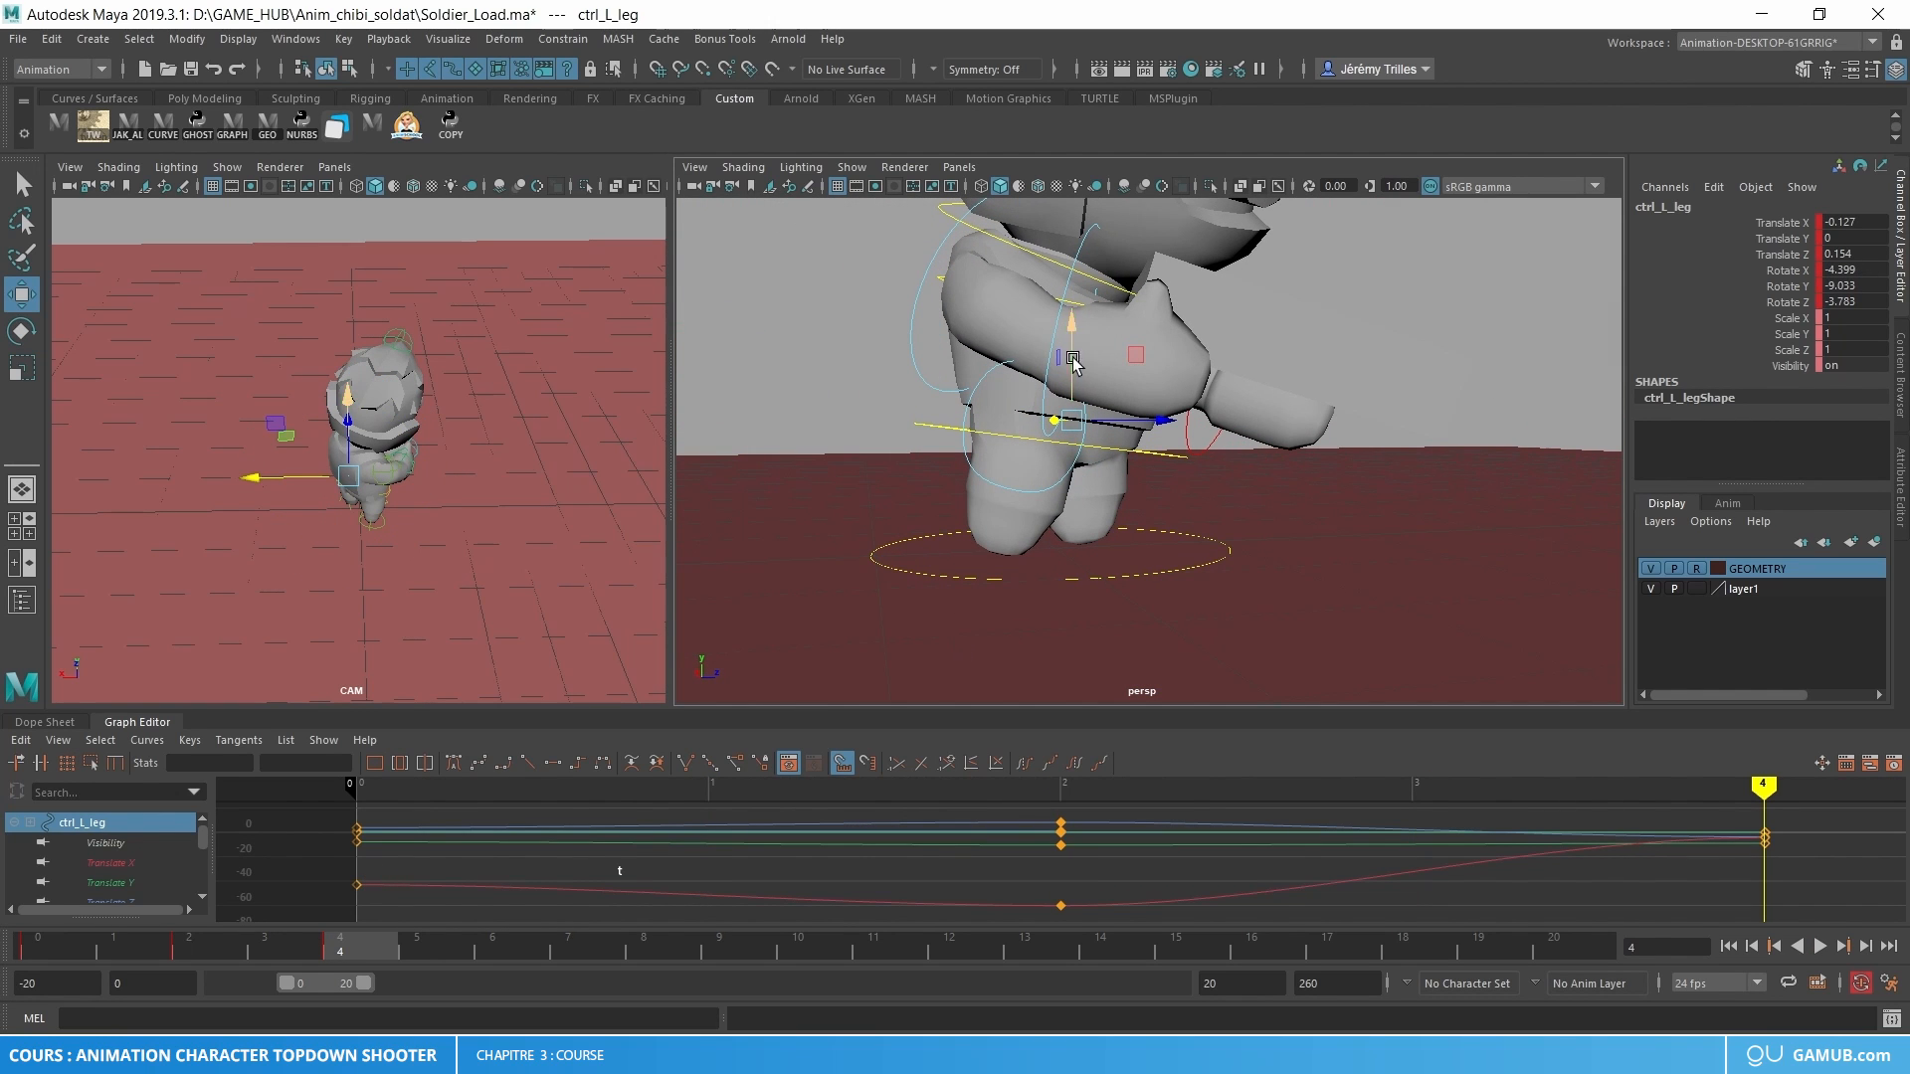
click(1070, 467)
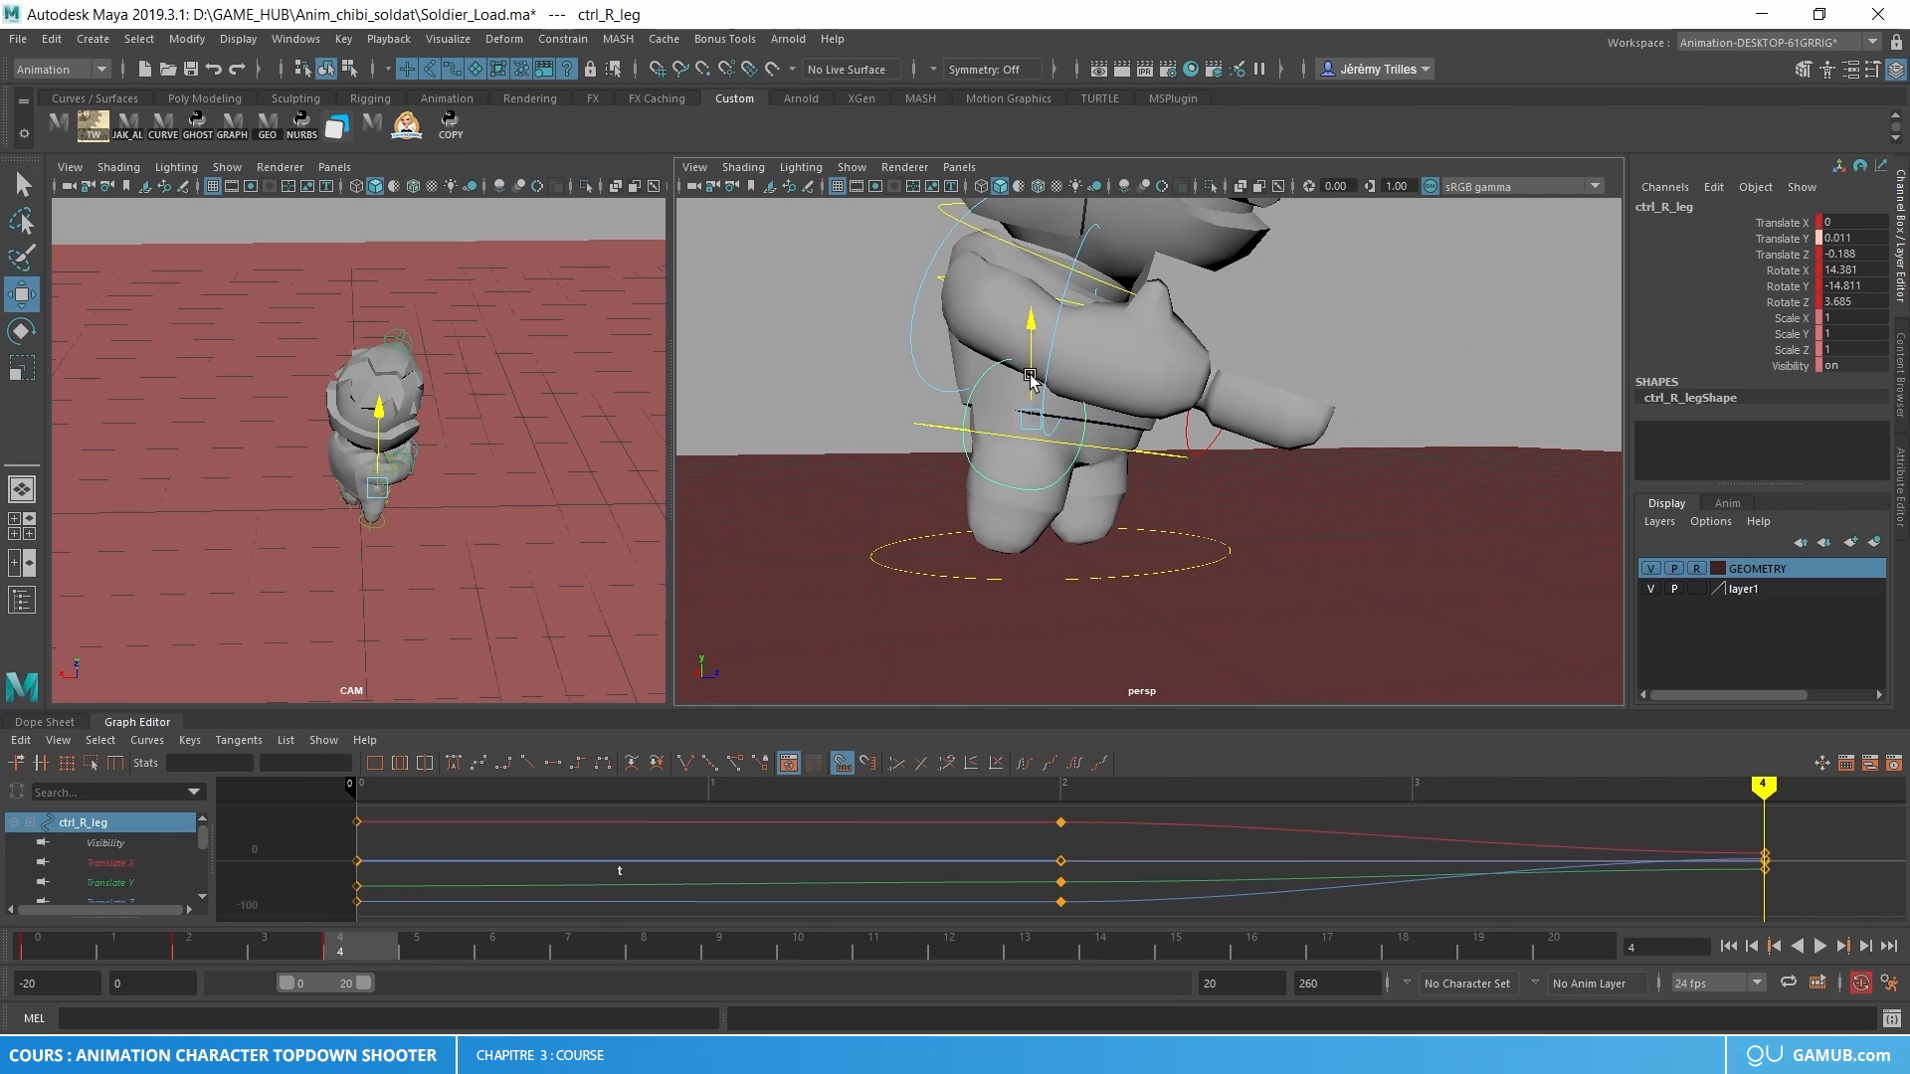
key(alt+v)
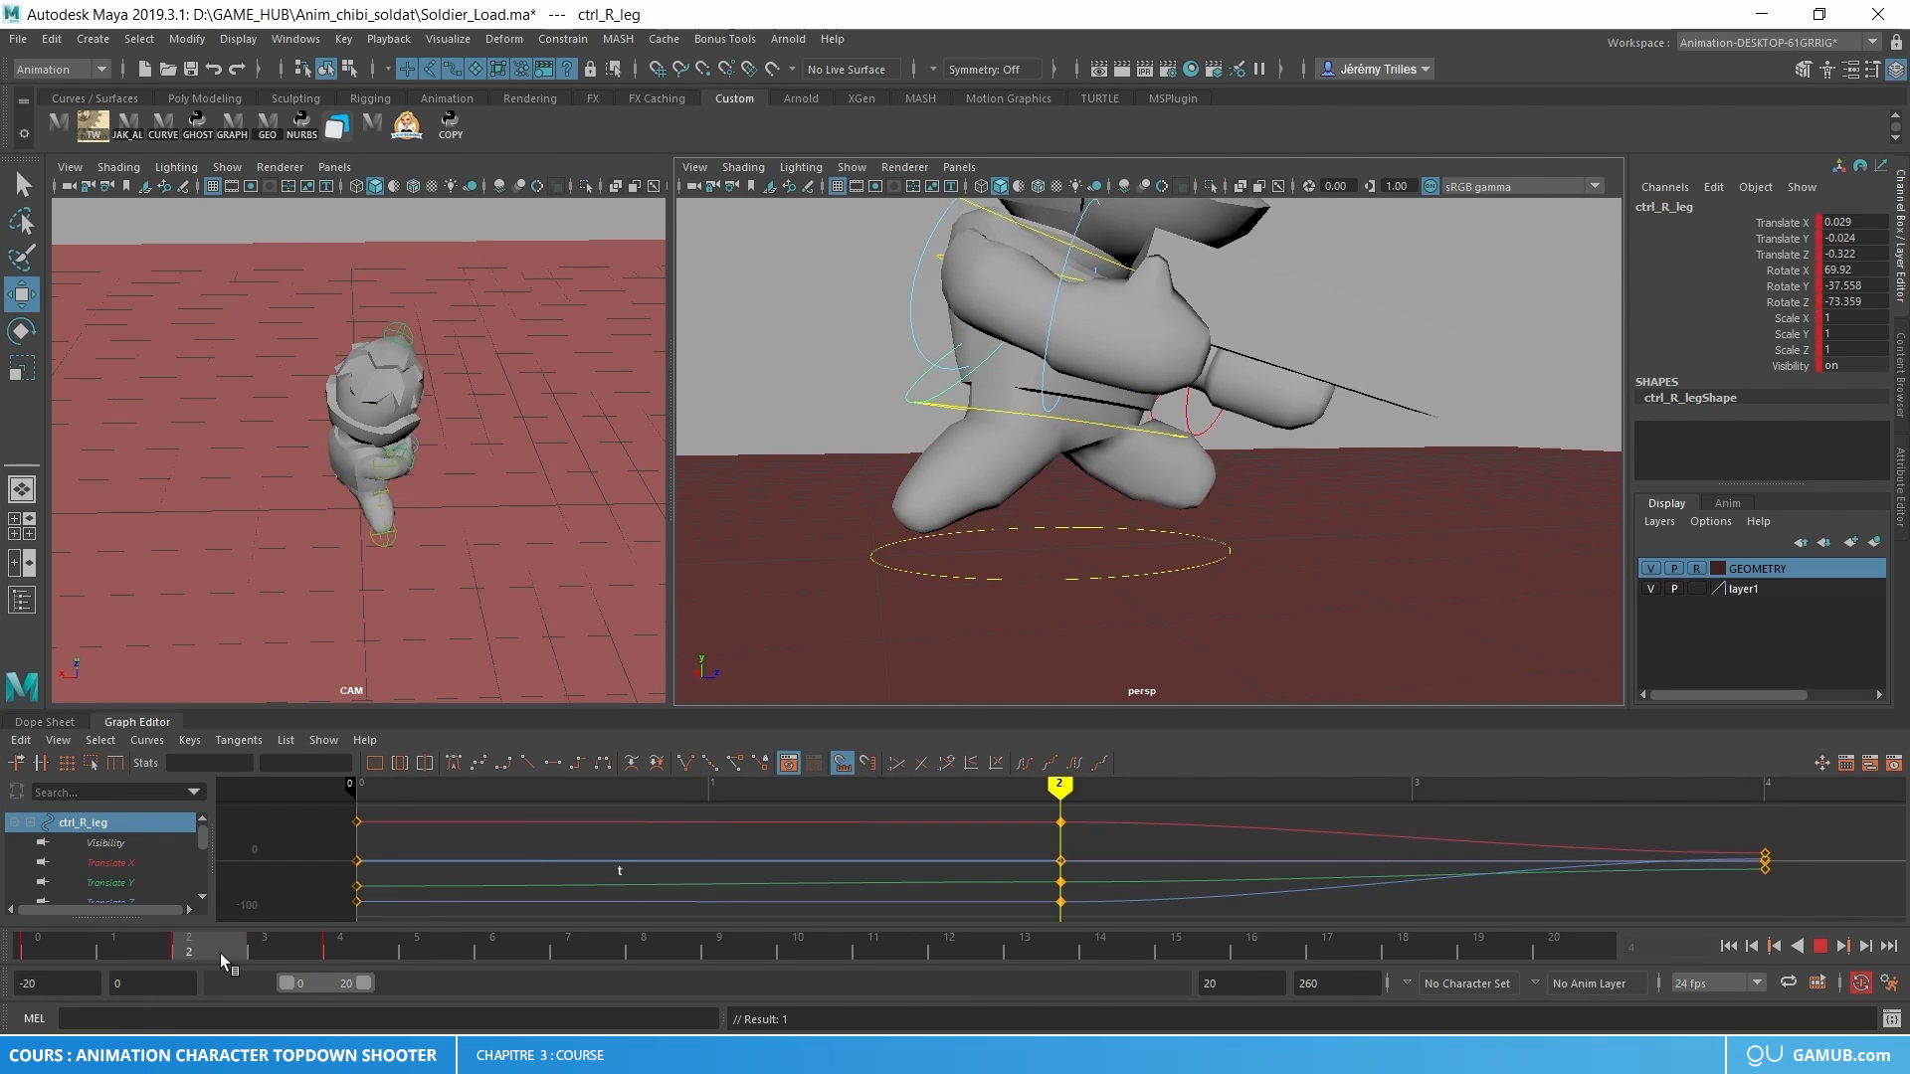
scroll(1174, 478, up, 3)
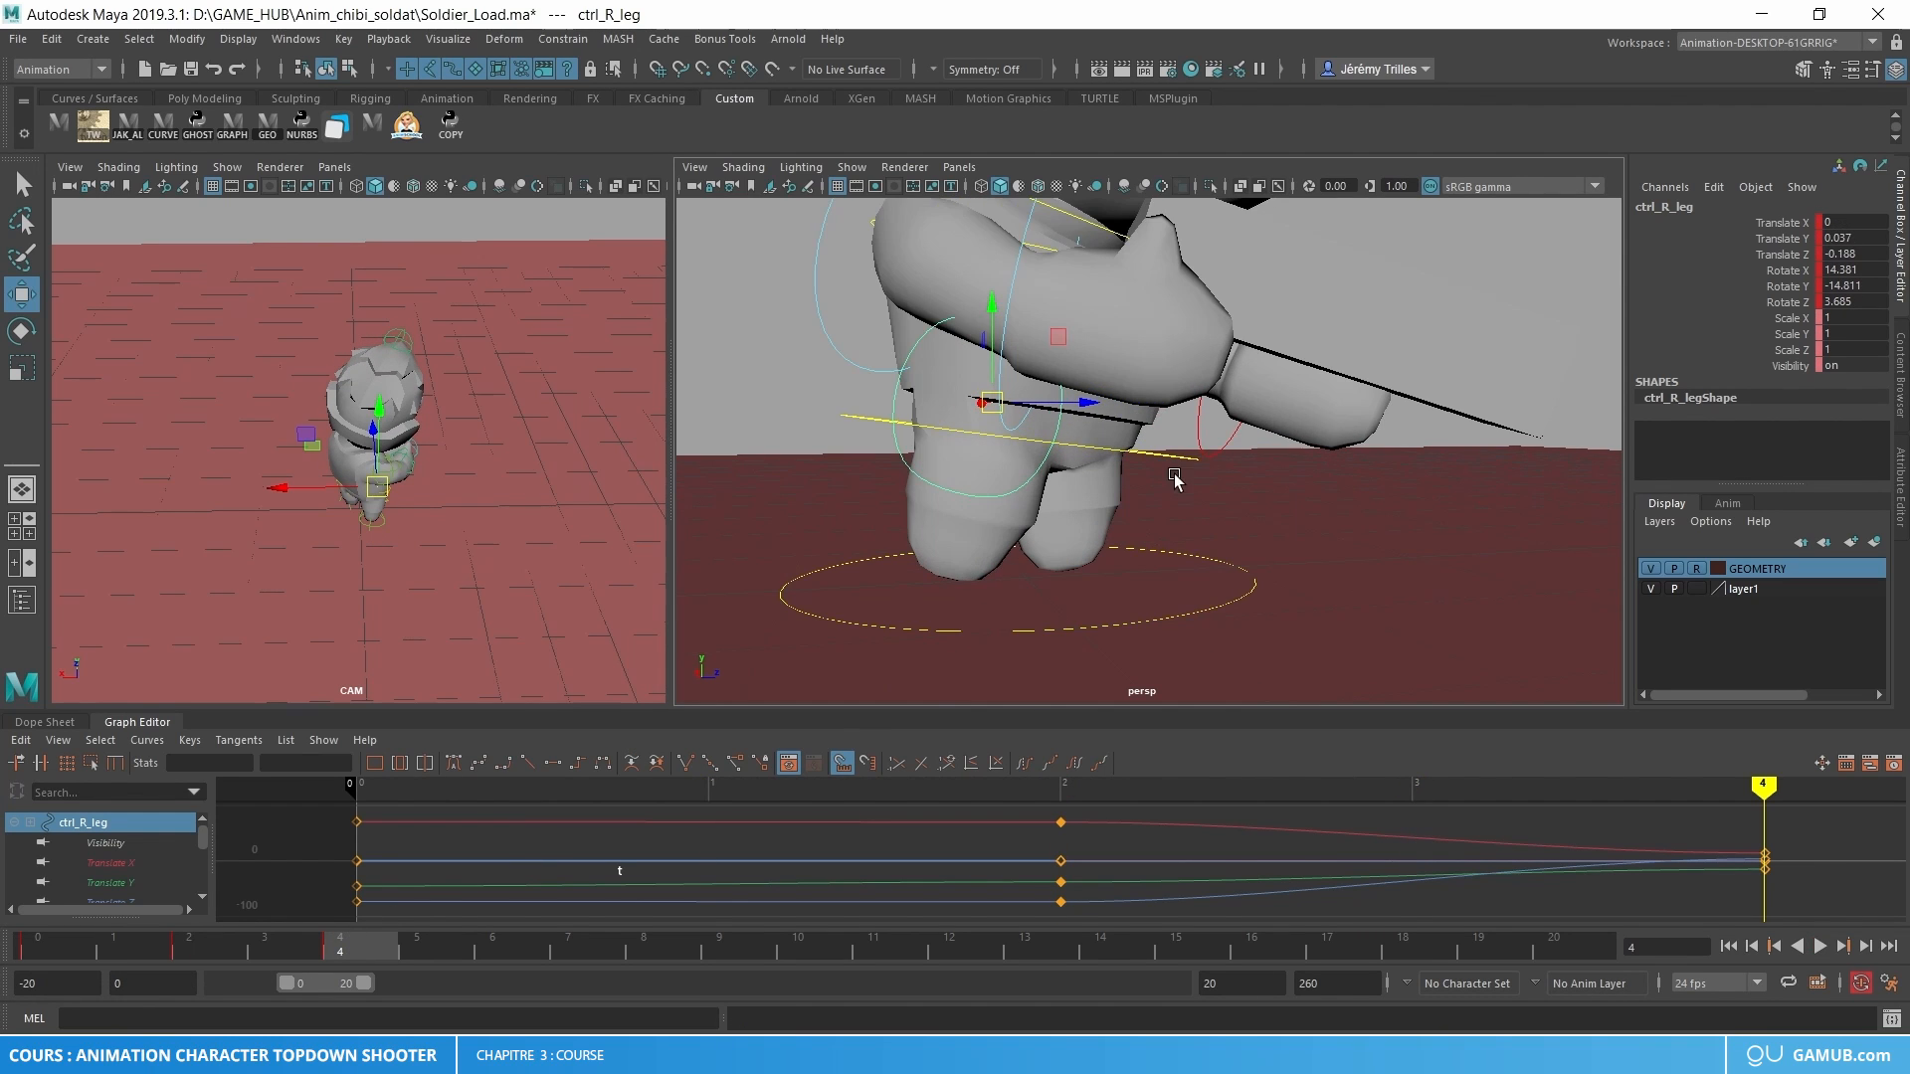
drag(1032, 426, 1030, 428)
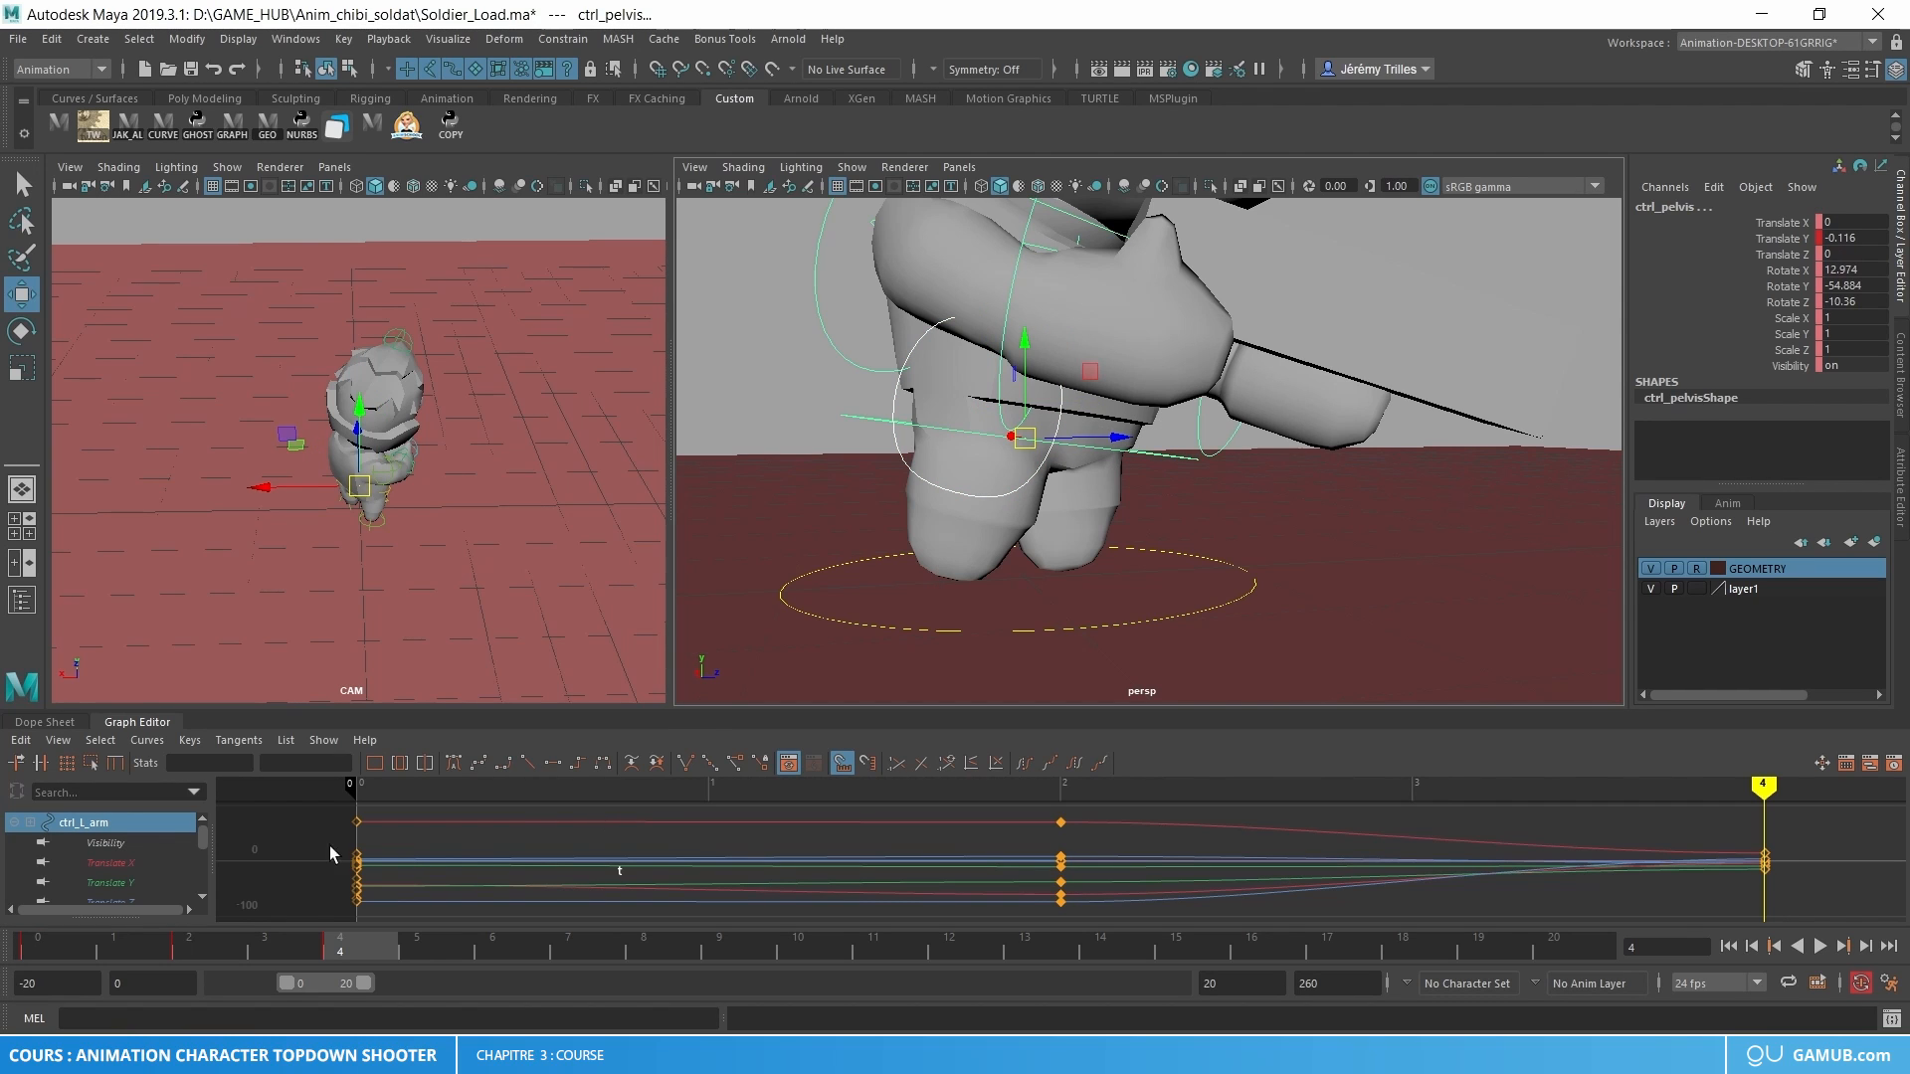
click(79, 953)
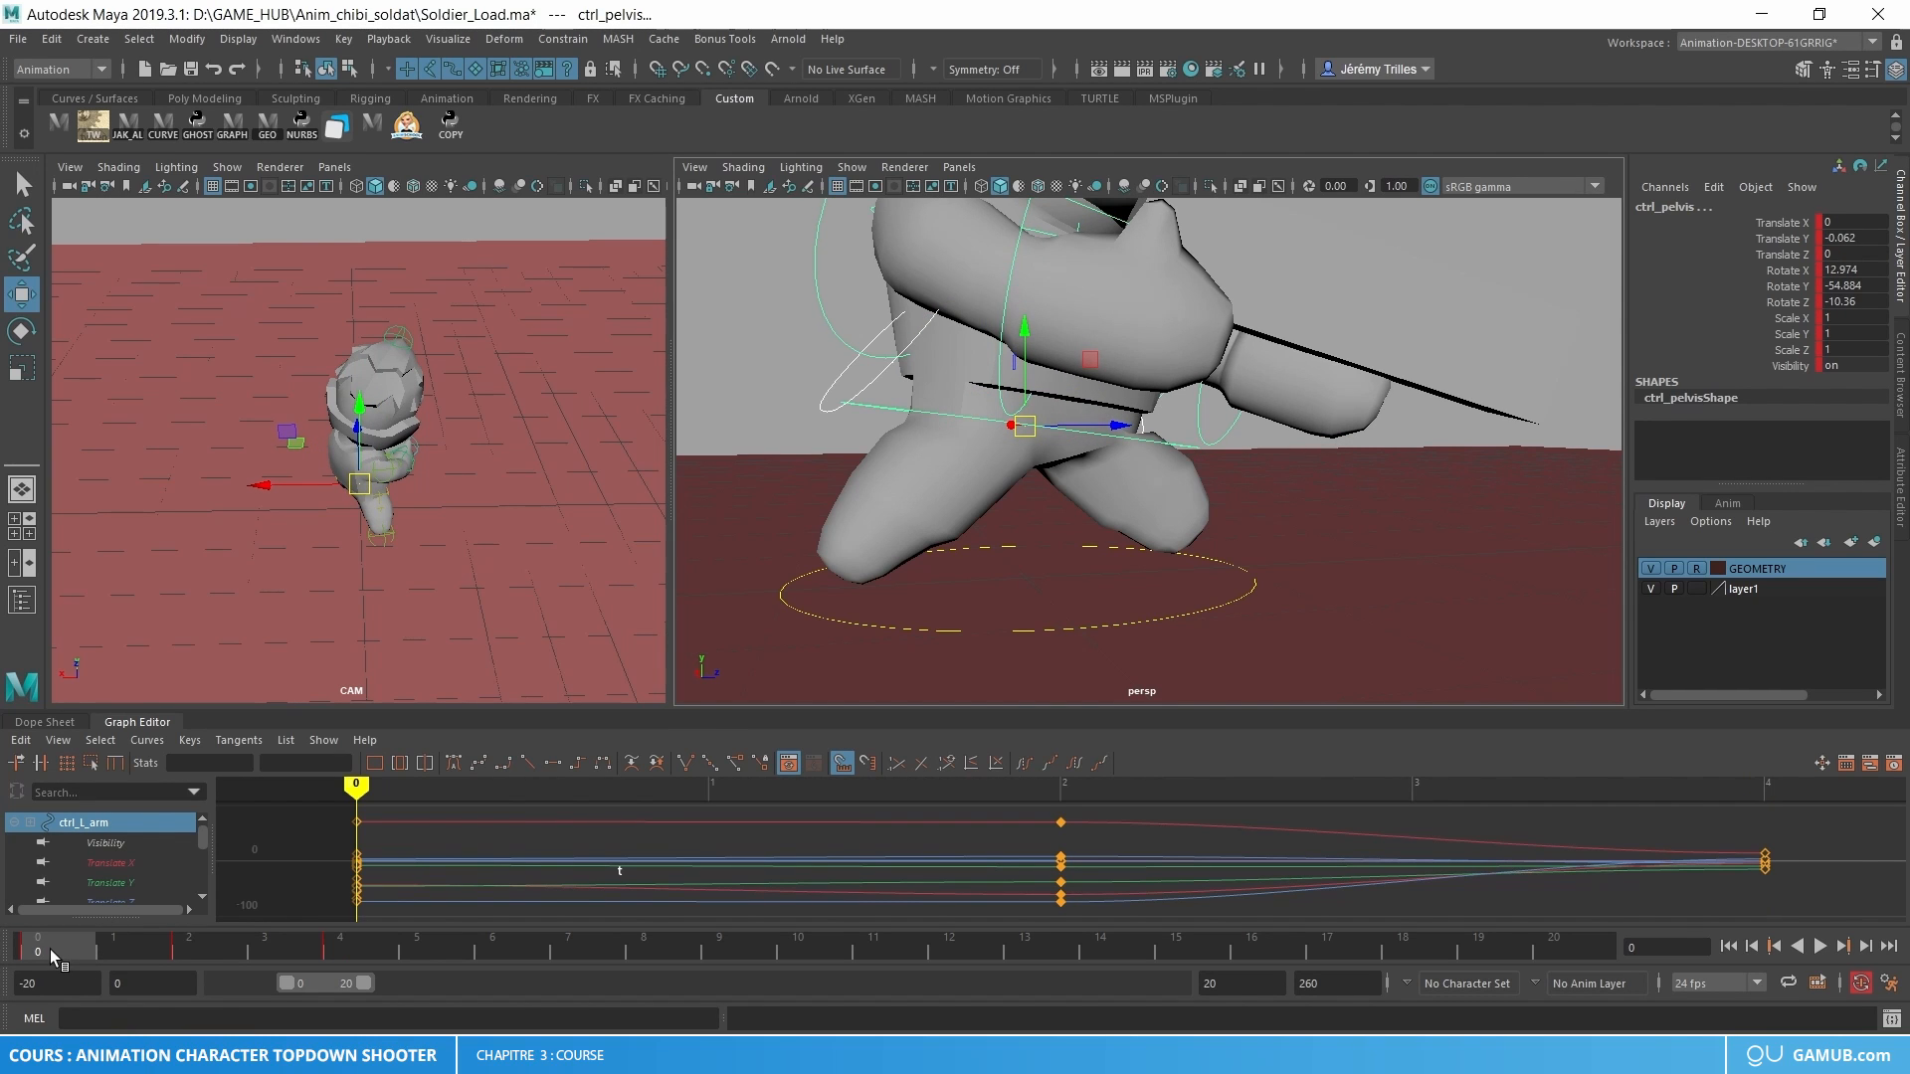
click(511, 943)
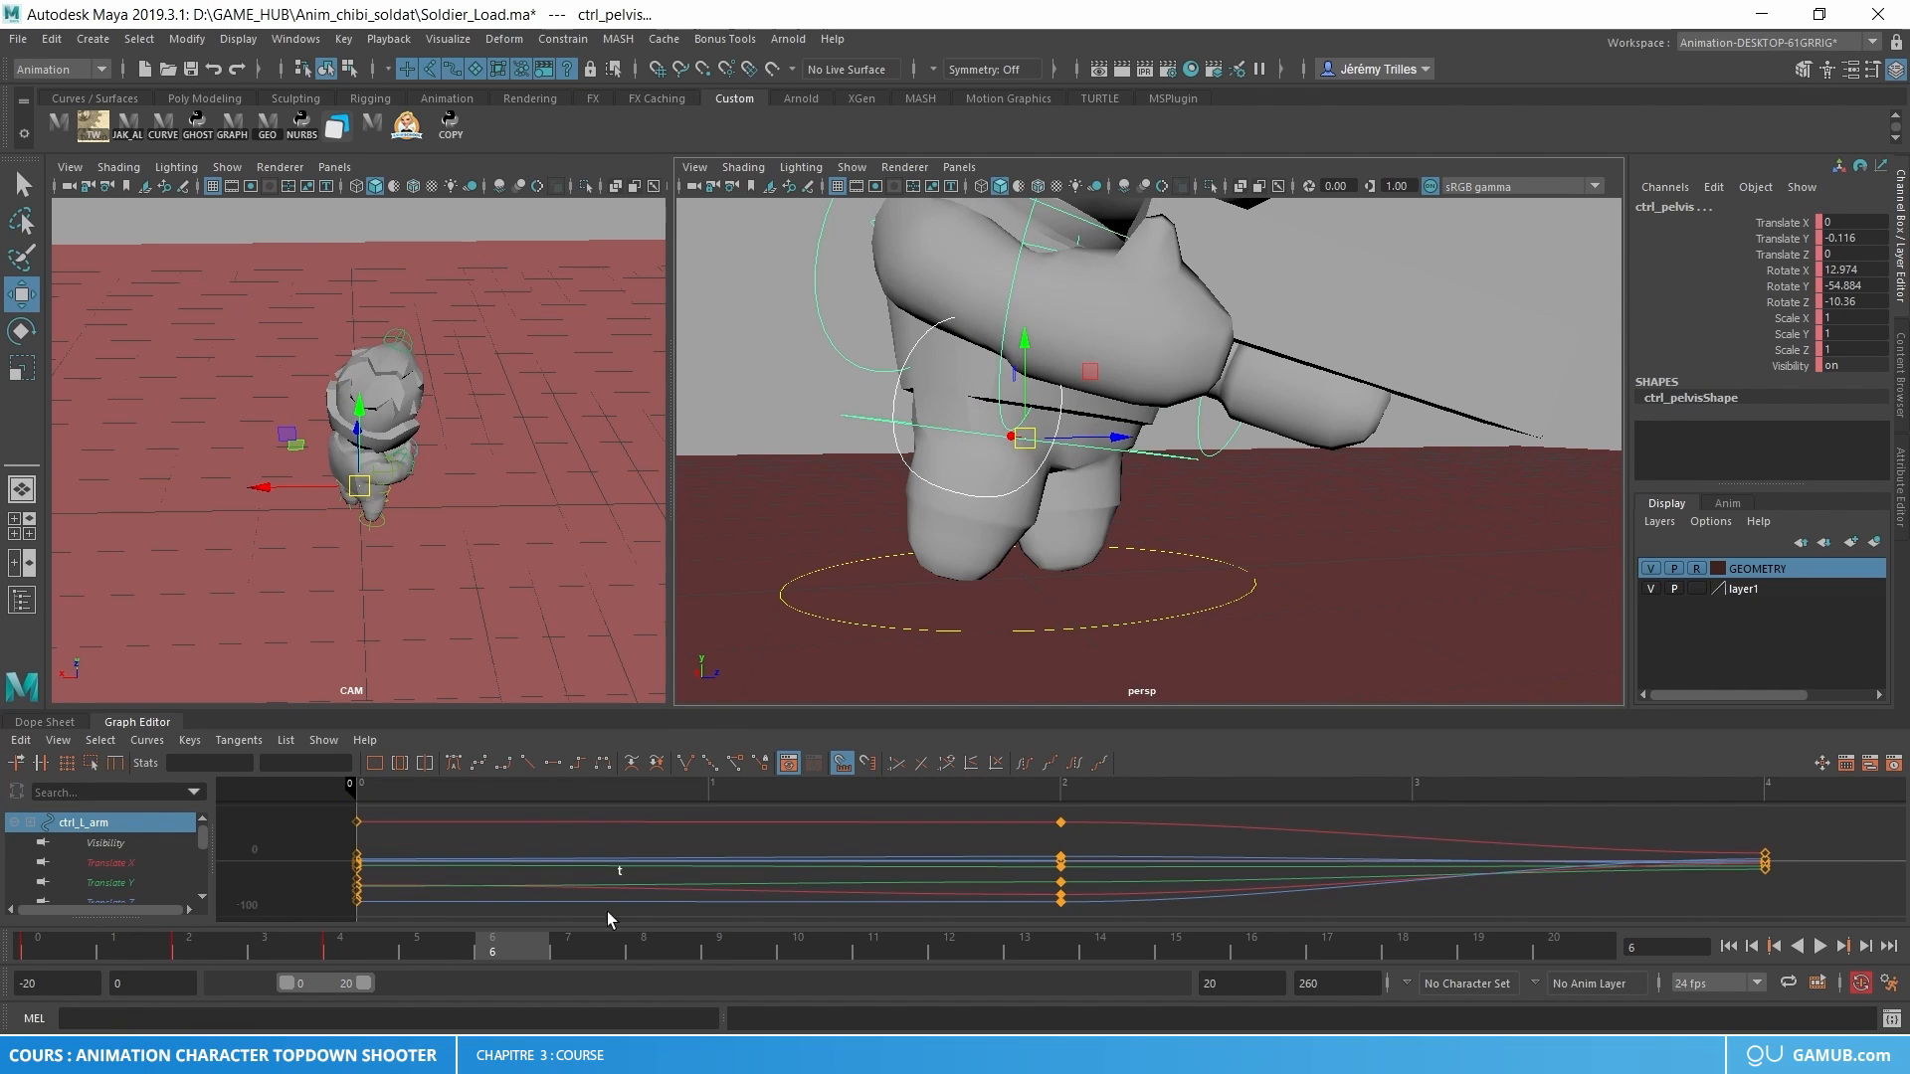
click(1144, 447)
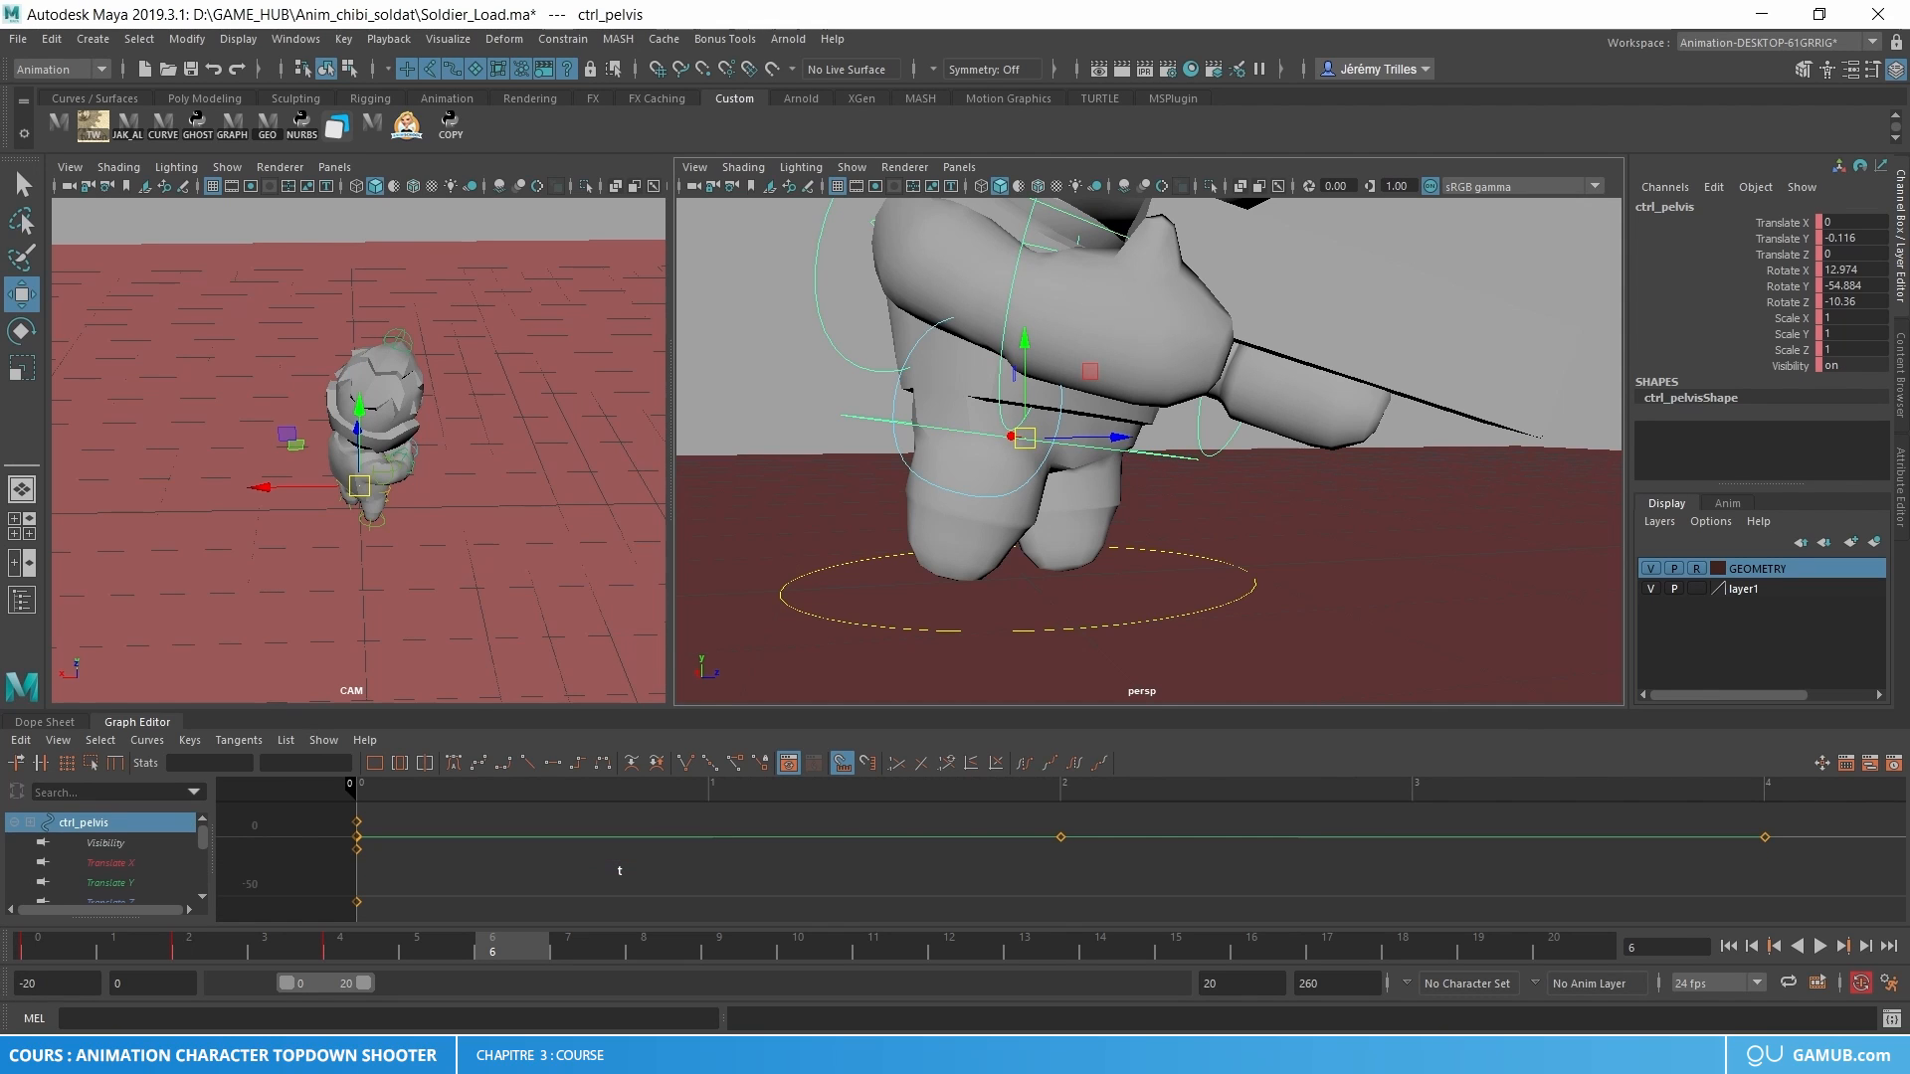
click(40, 941)
right_click(39, 942)
key(Escape)
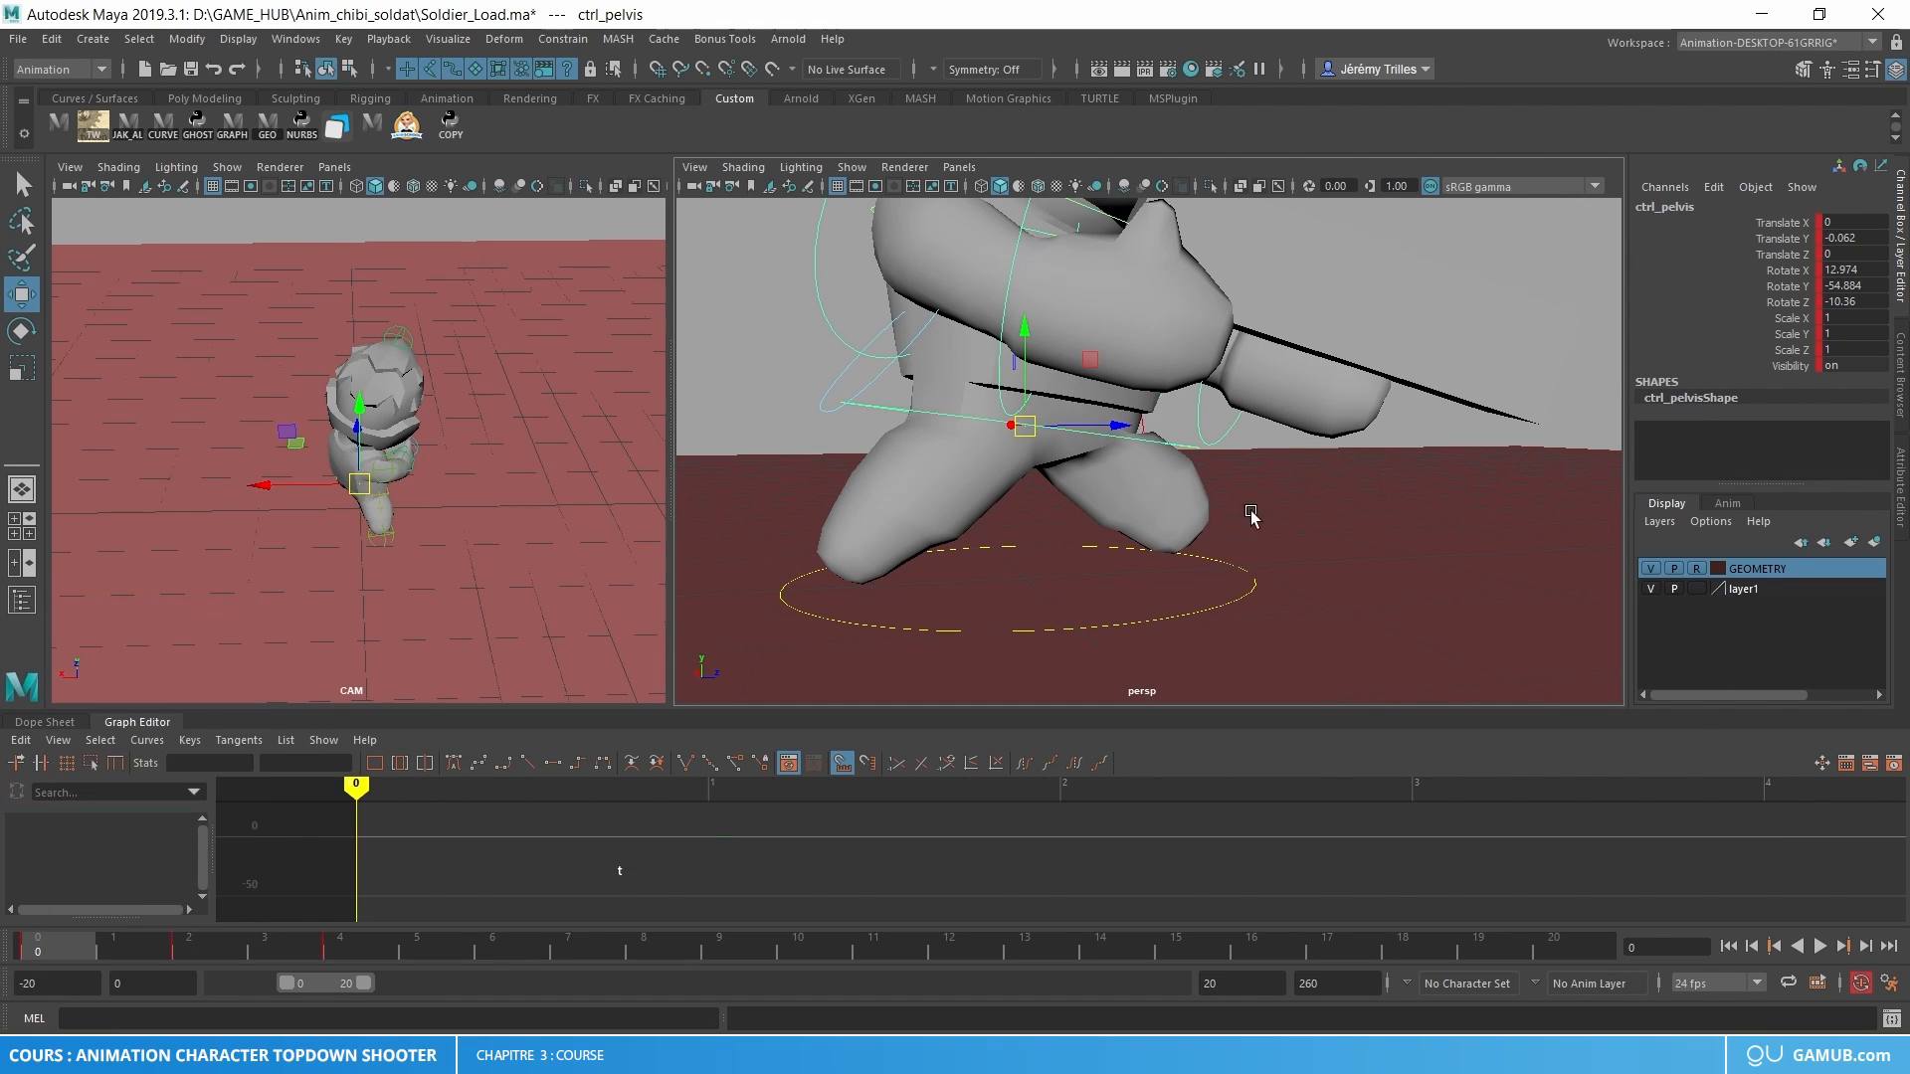
- Select the body controls together with the right leg control and key them all at frame 4
drag(1258, 477, 1195, 430)
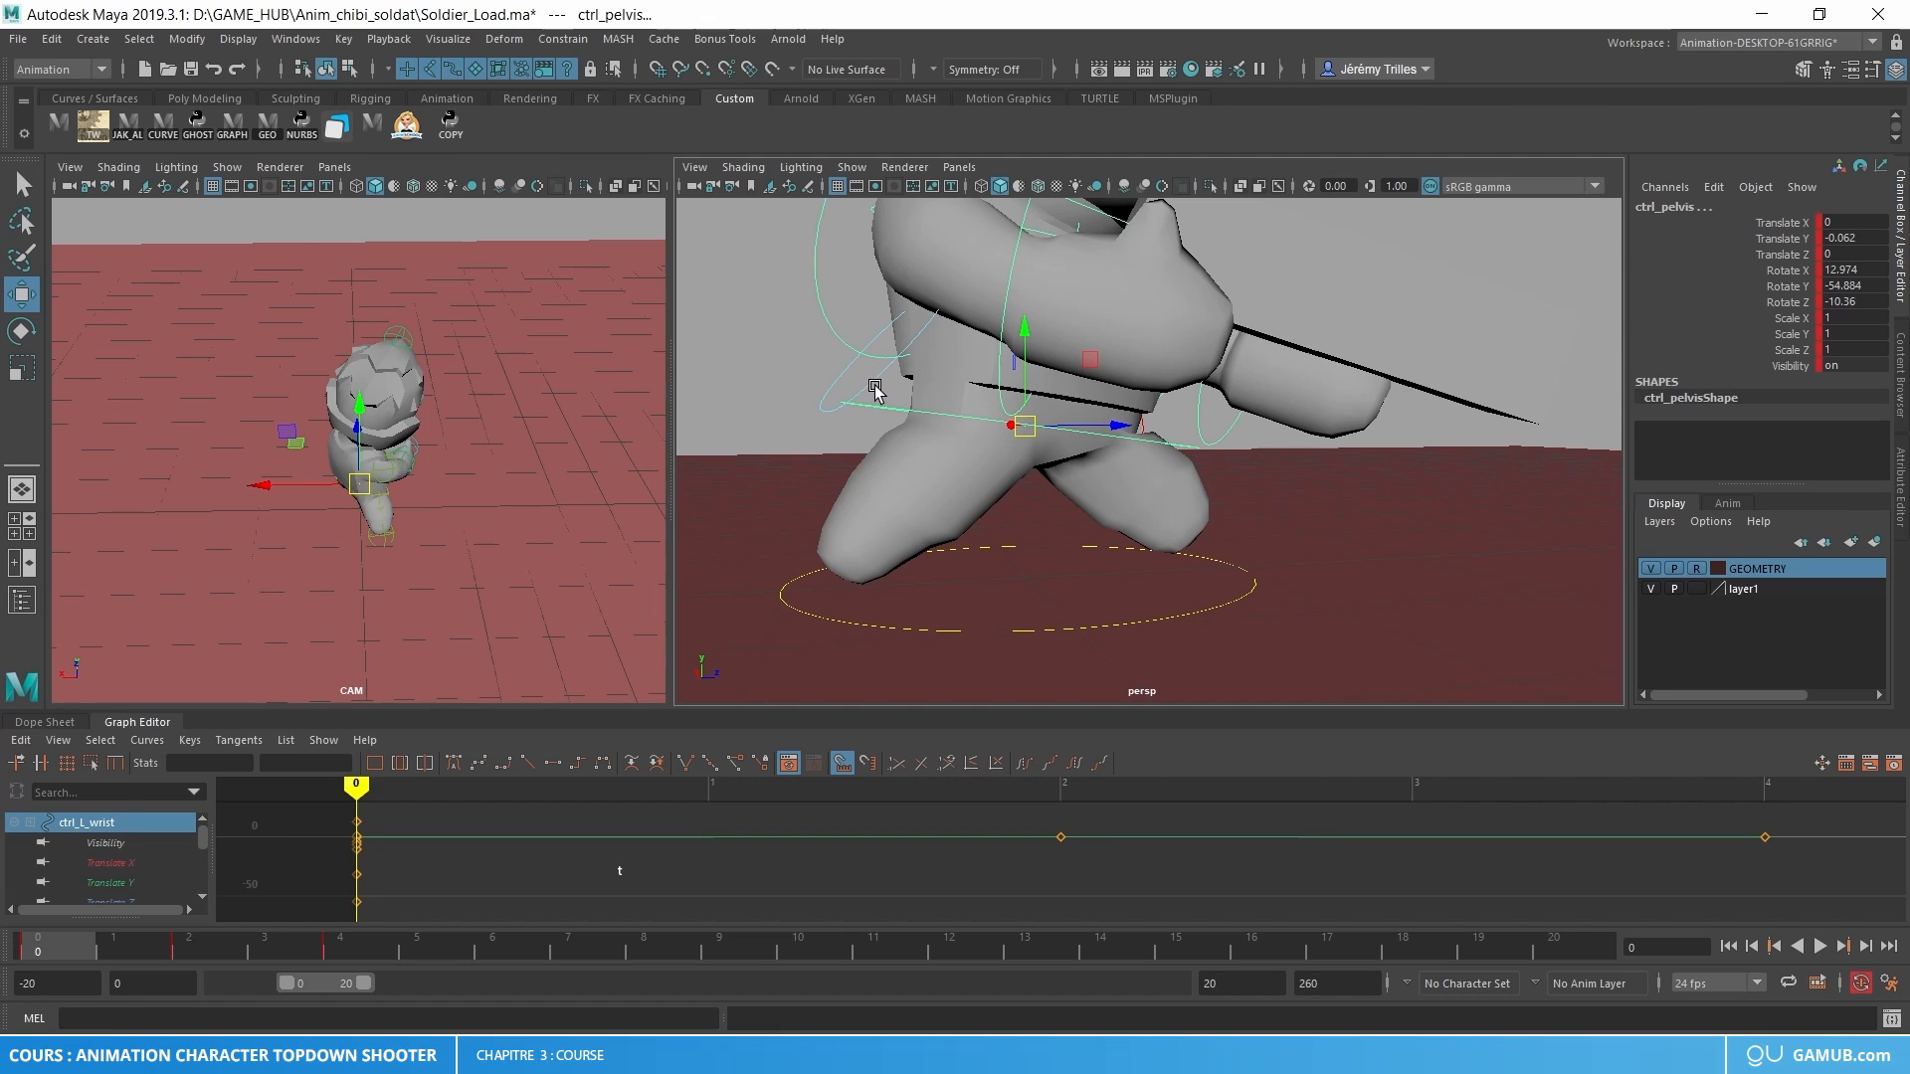
click(878, 386)
click(344, 947)
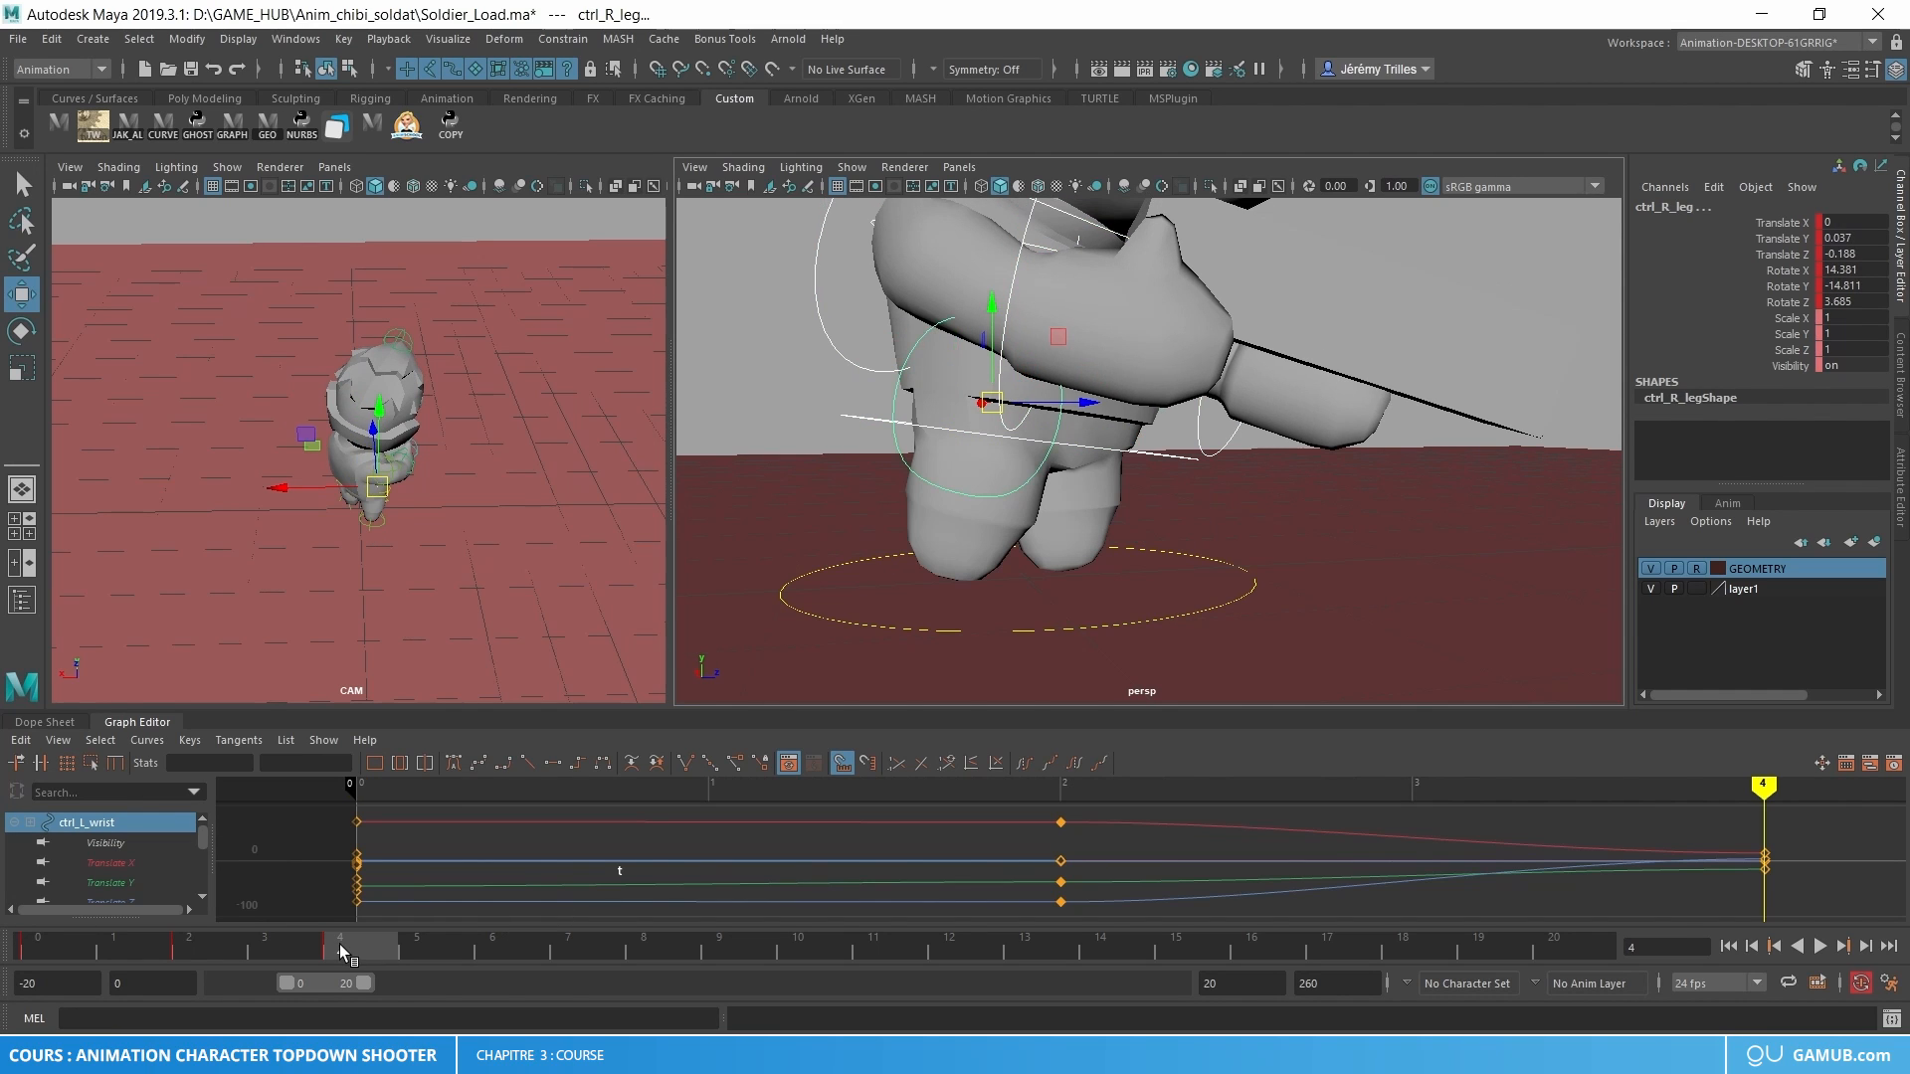
click(61, 958)
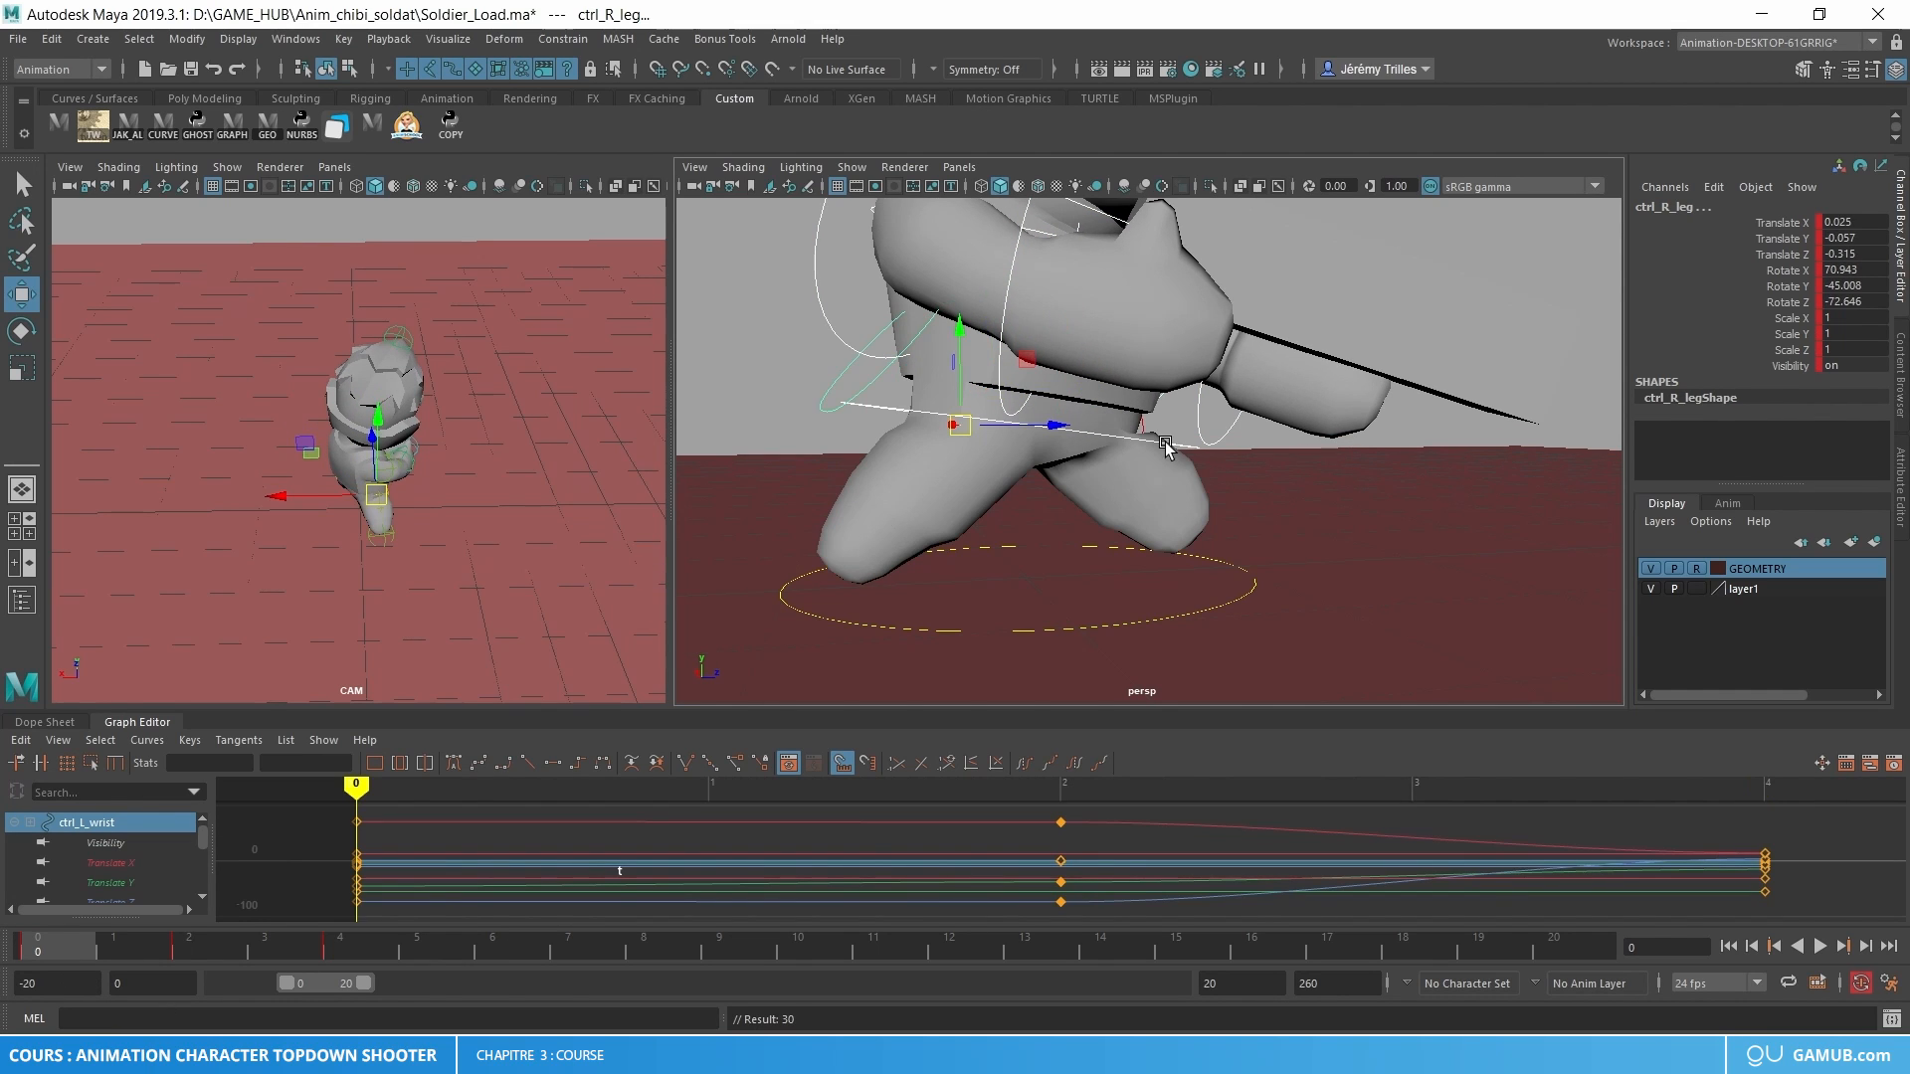
- Copy the pelvis control's frame 0 key and paste it onto frame 6
click(1159, 443)
right_click(88, 950)
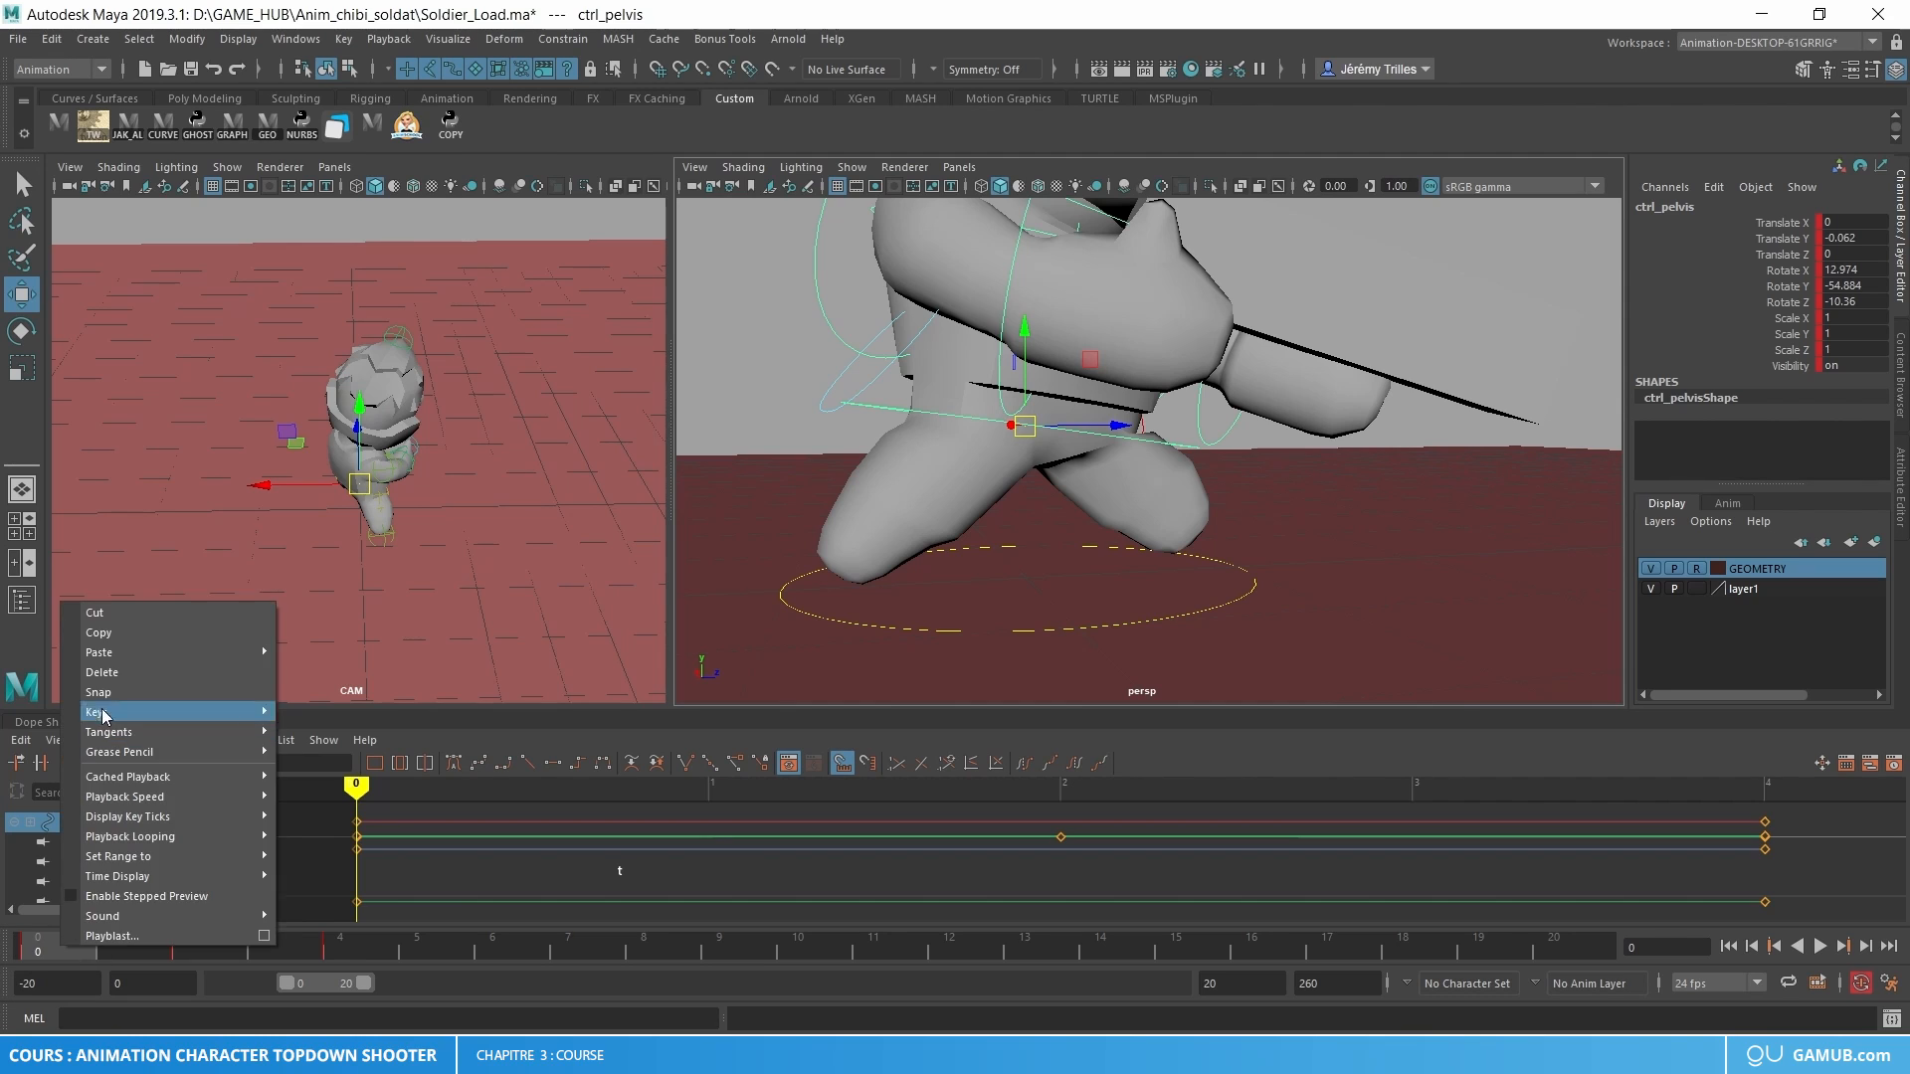
click(117, 636)
click(522, 953)
right_click(521, 953)
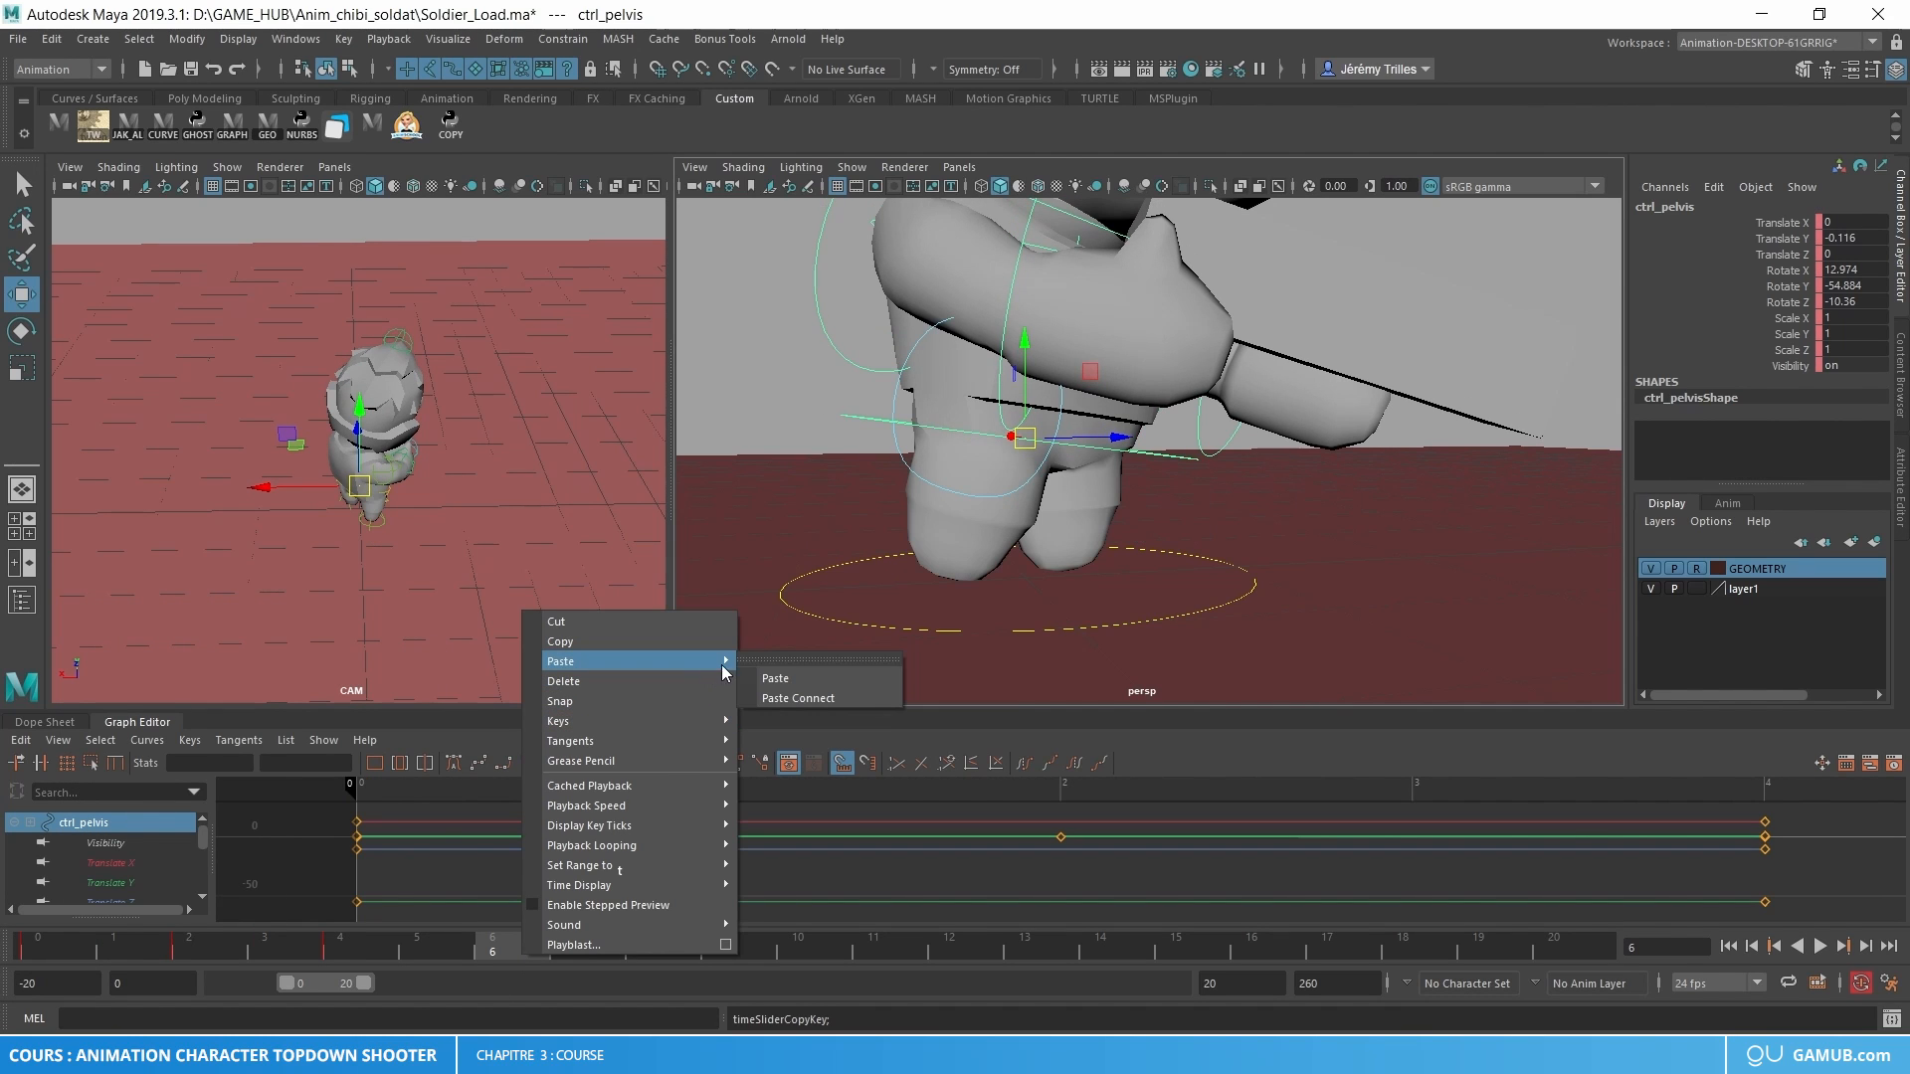
click(781, 676)
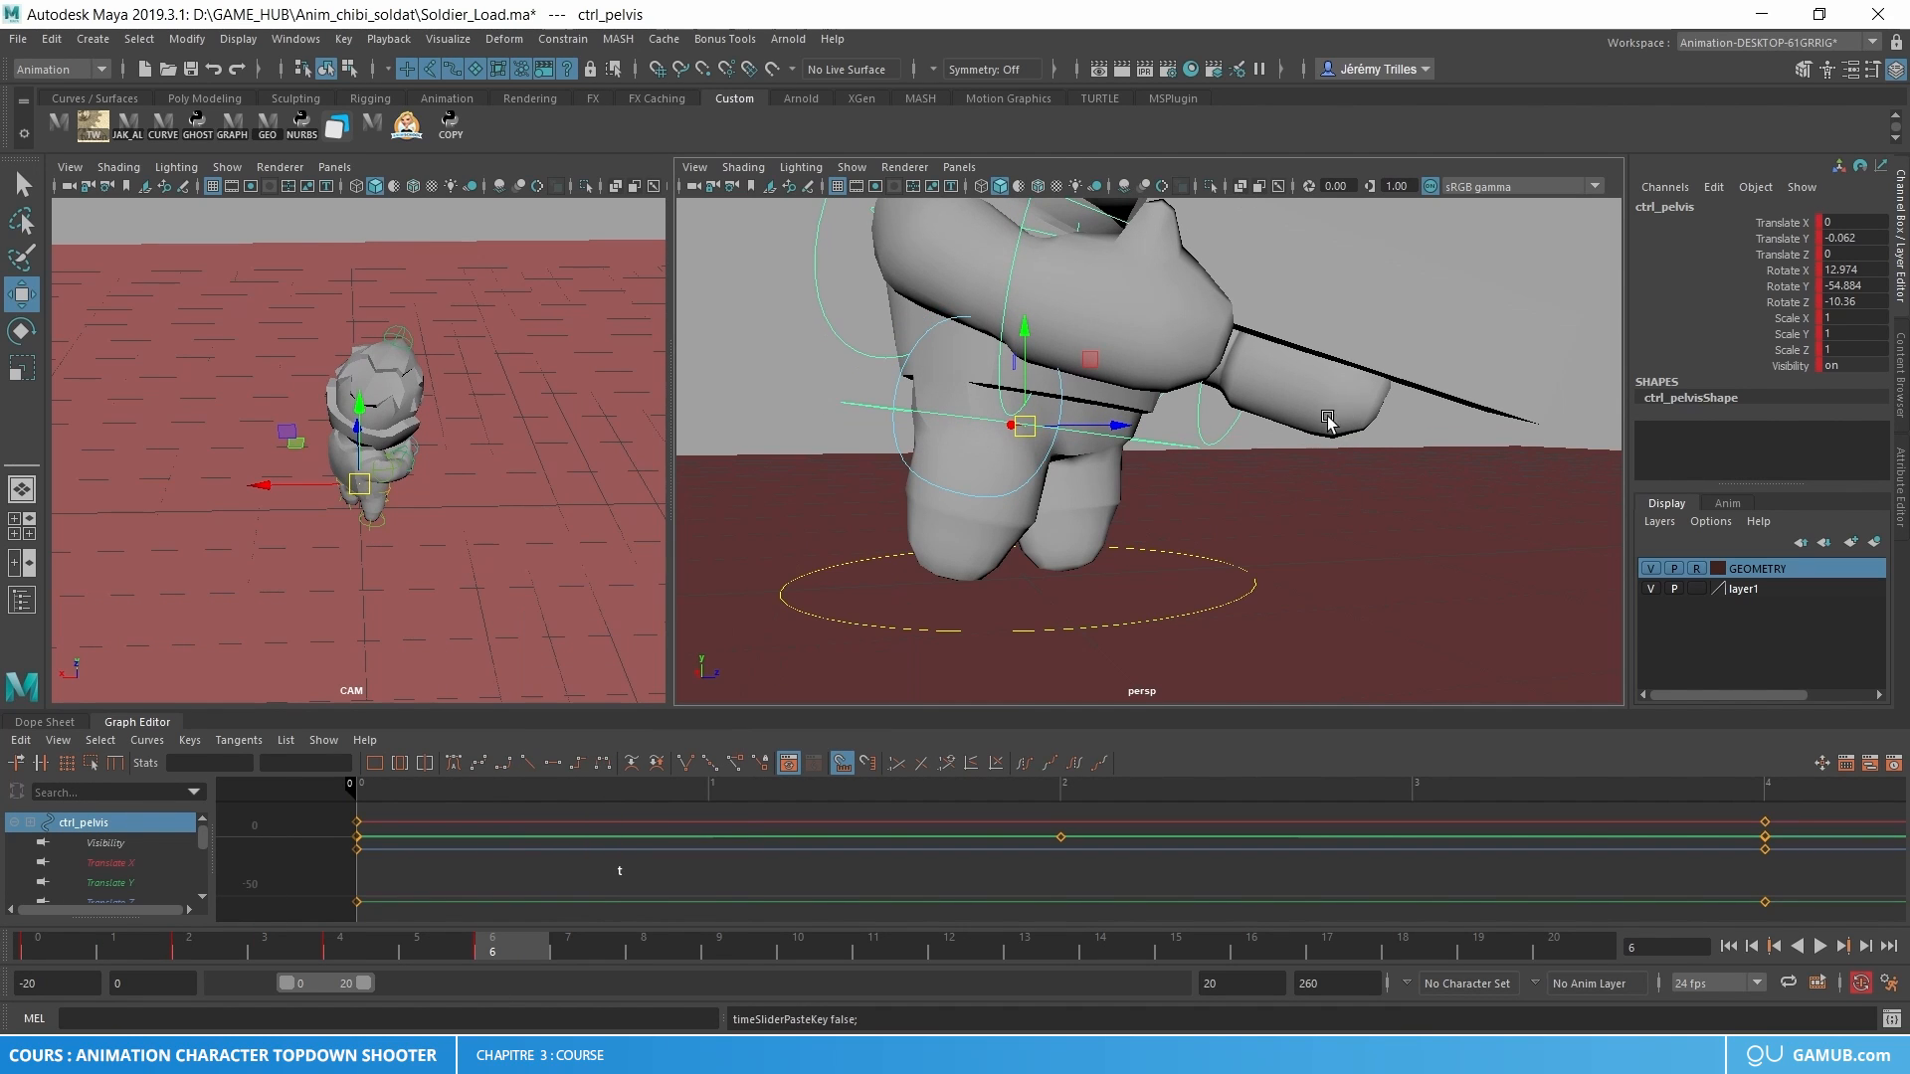
- Copy the right leg control's frame 0 key and paste it onto the left leg control at frame 6
click(1058, 463)
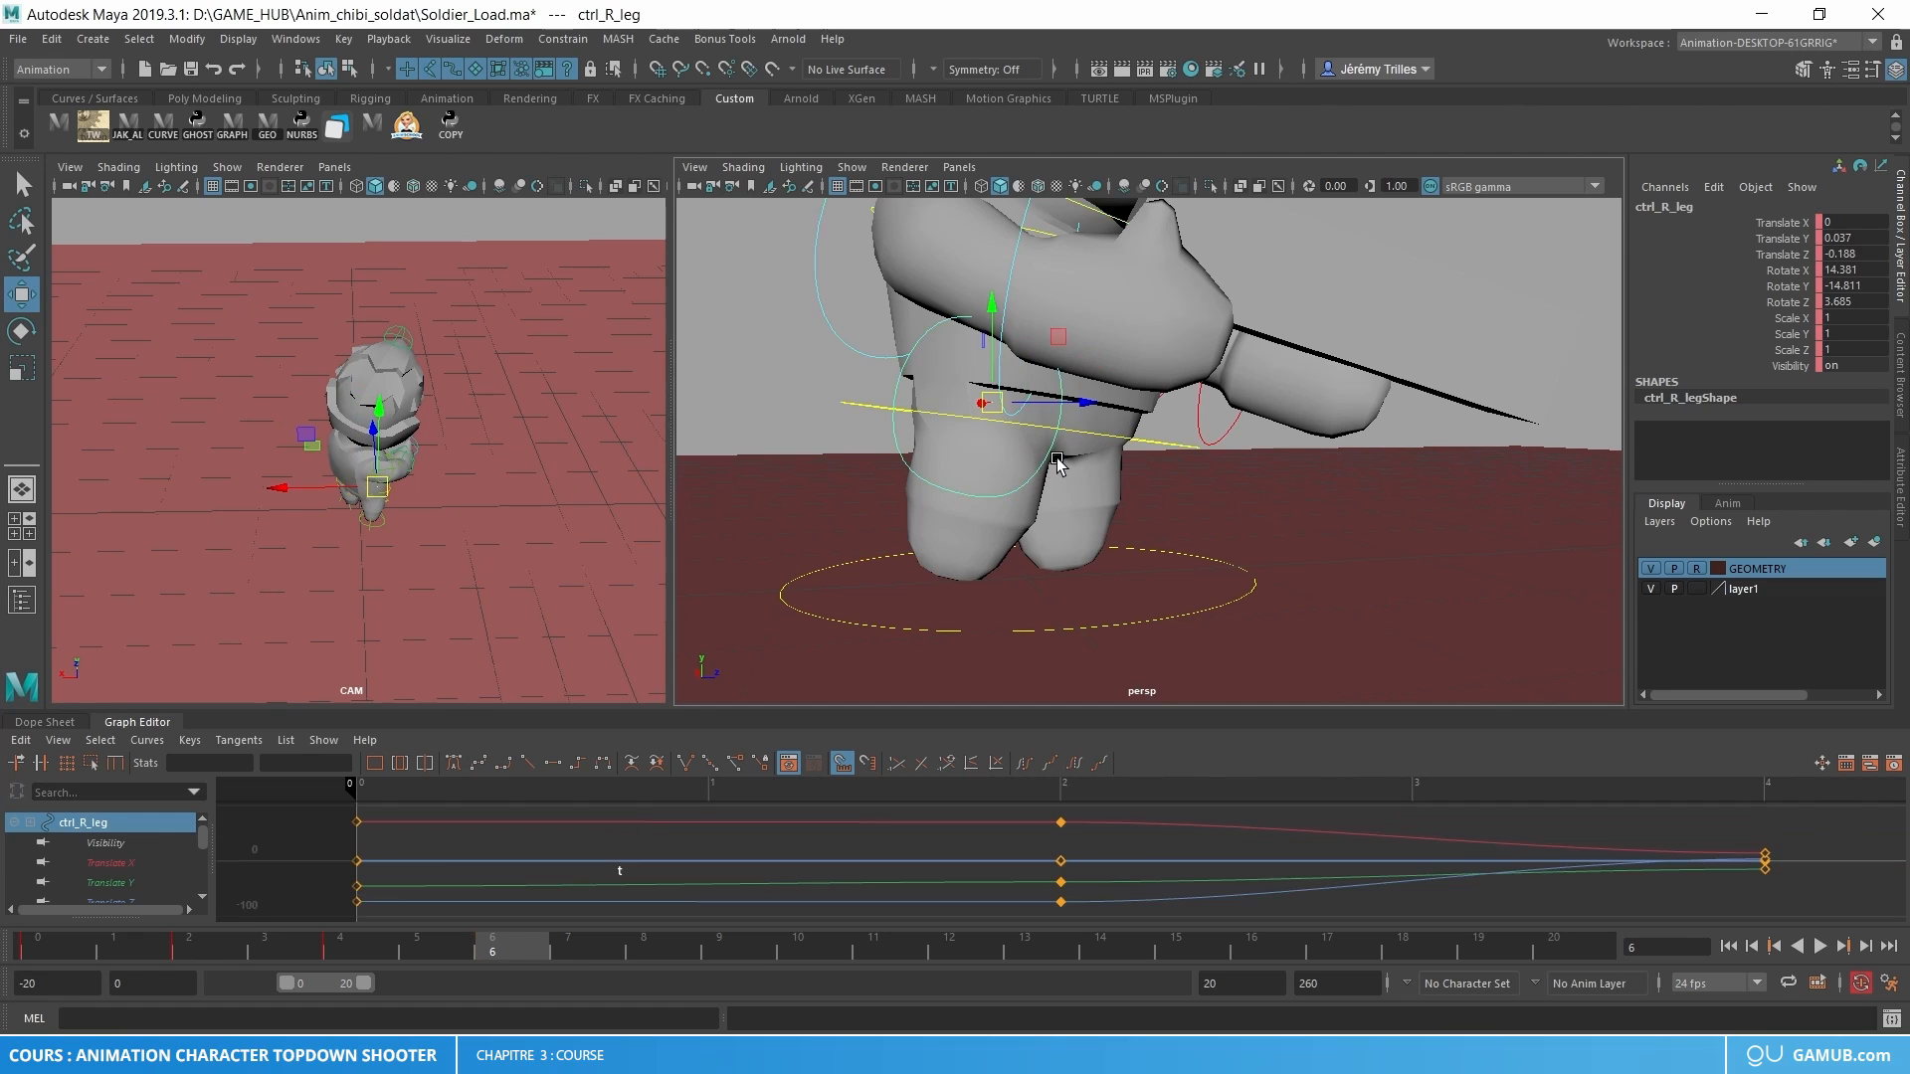
drag(493, 947, 46, 948)
right_click(46, 947)
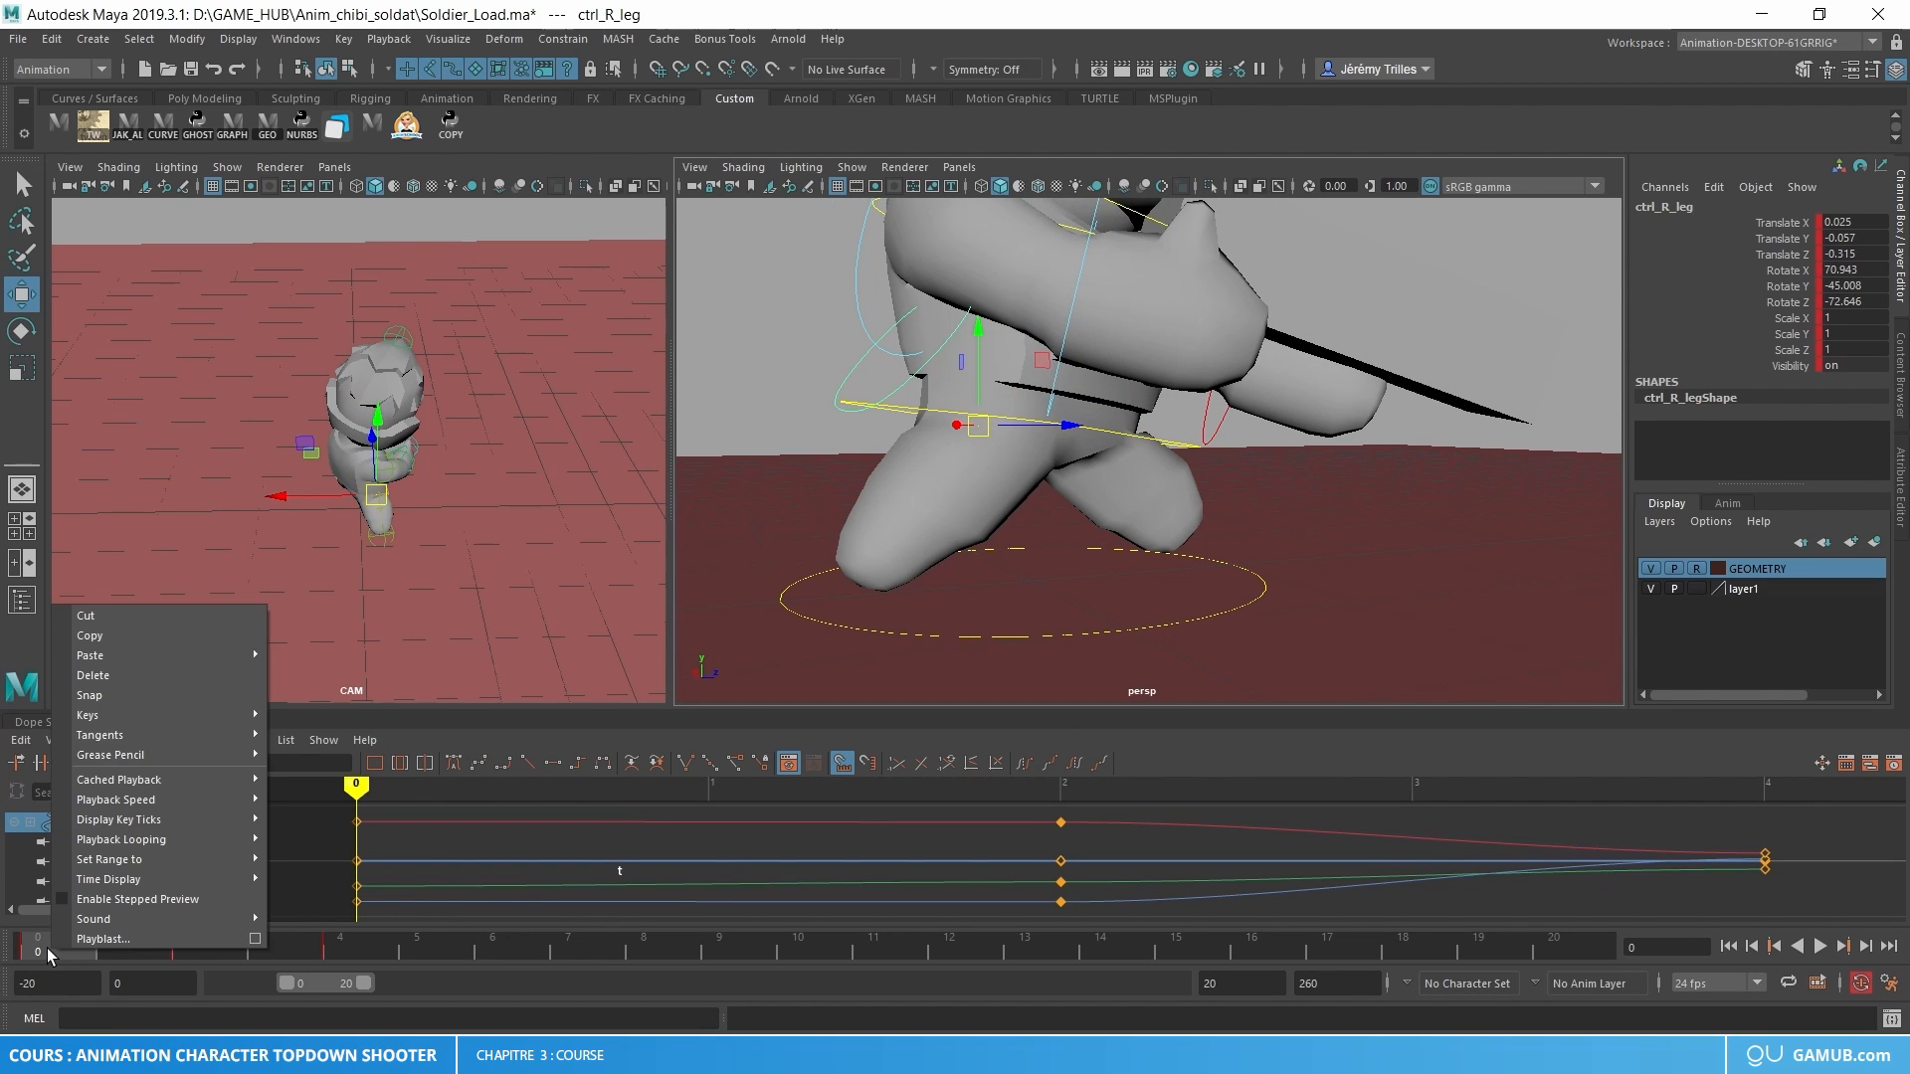
click(130, 641)
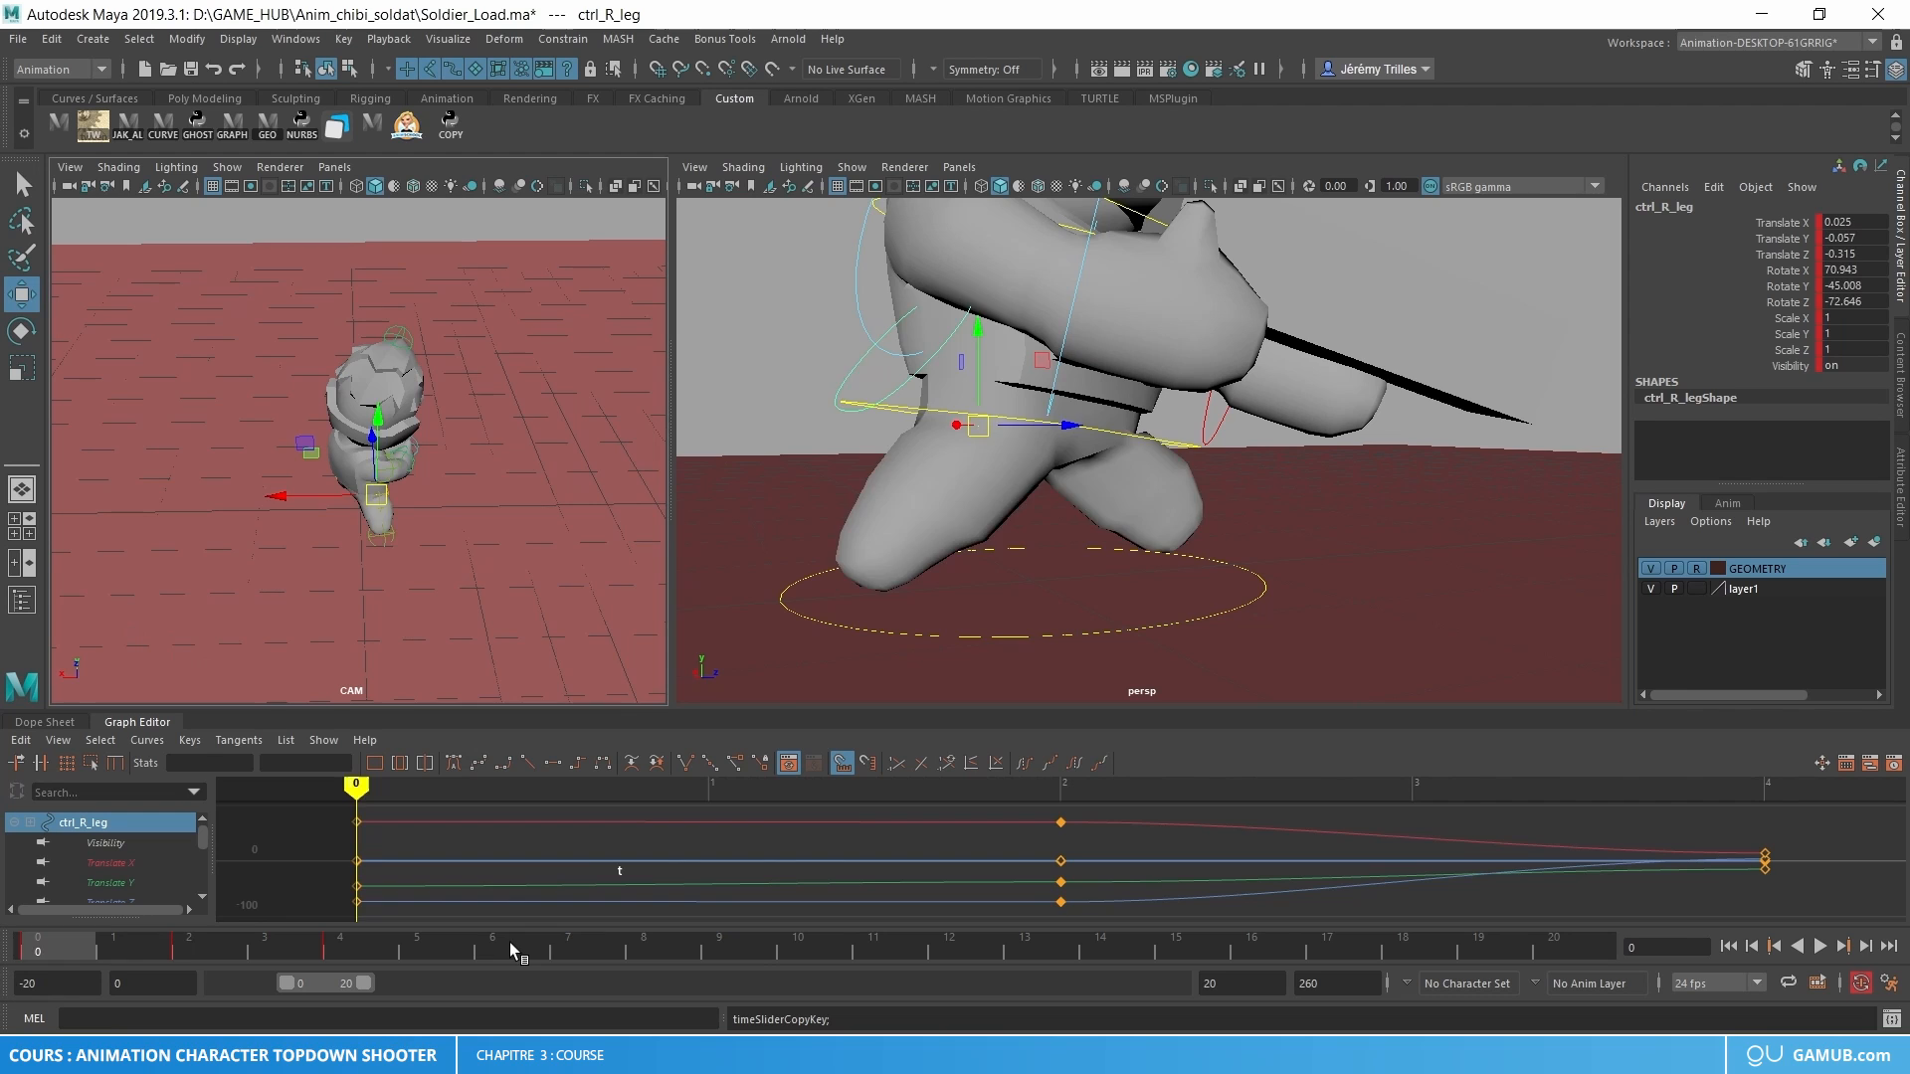
click(495, 943)
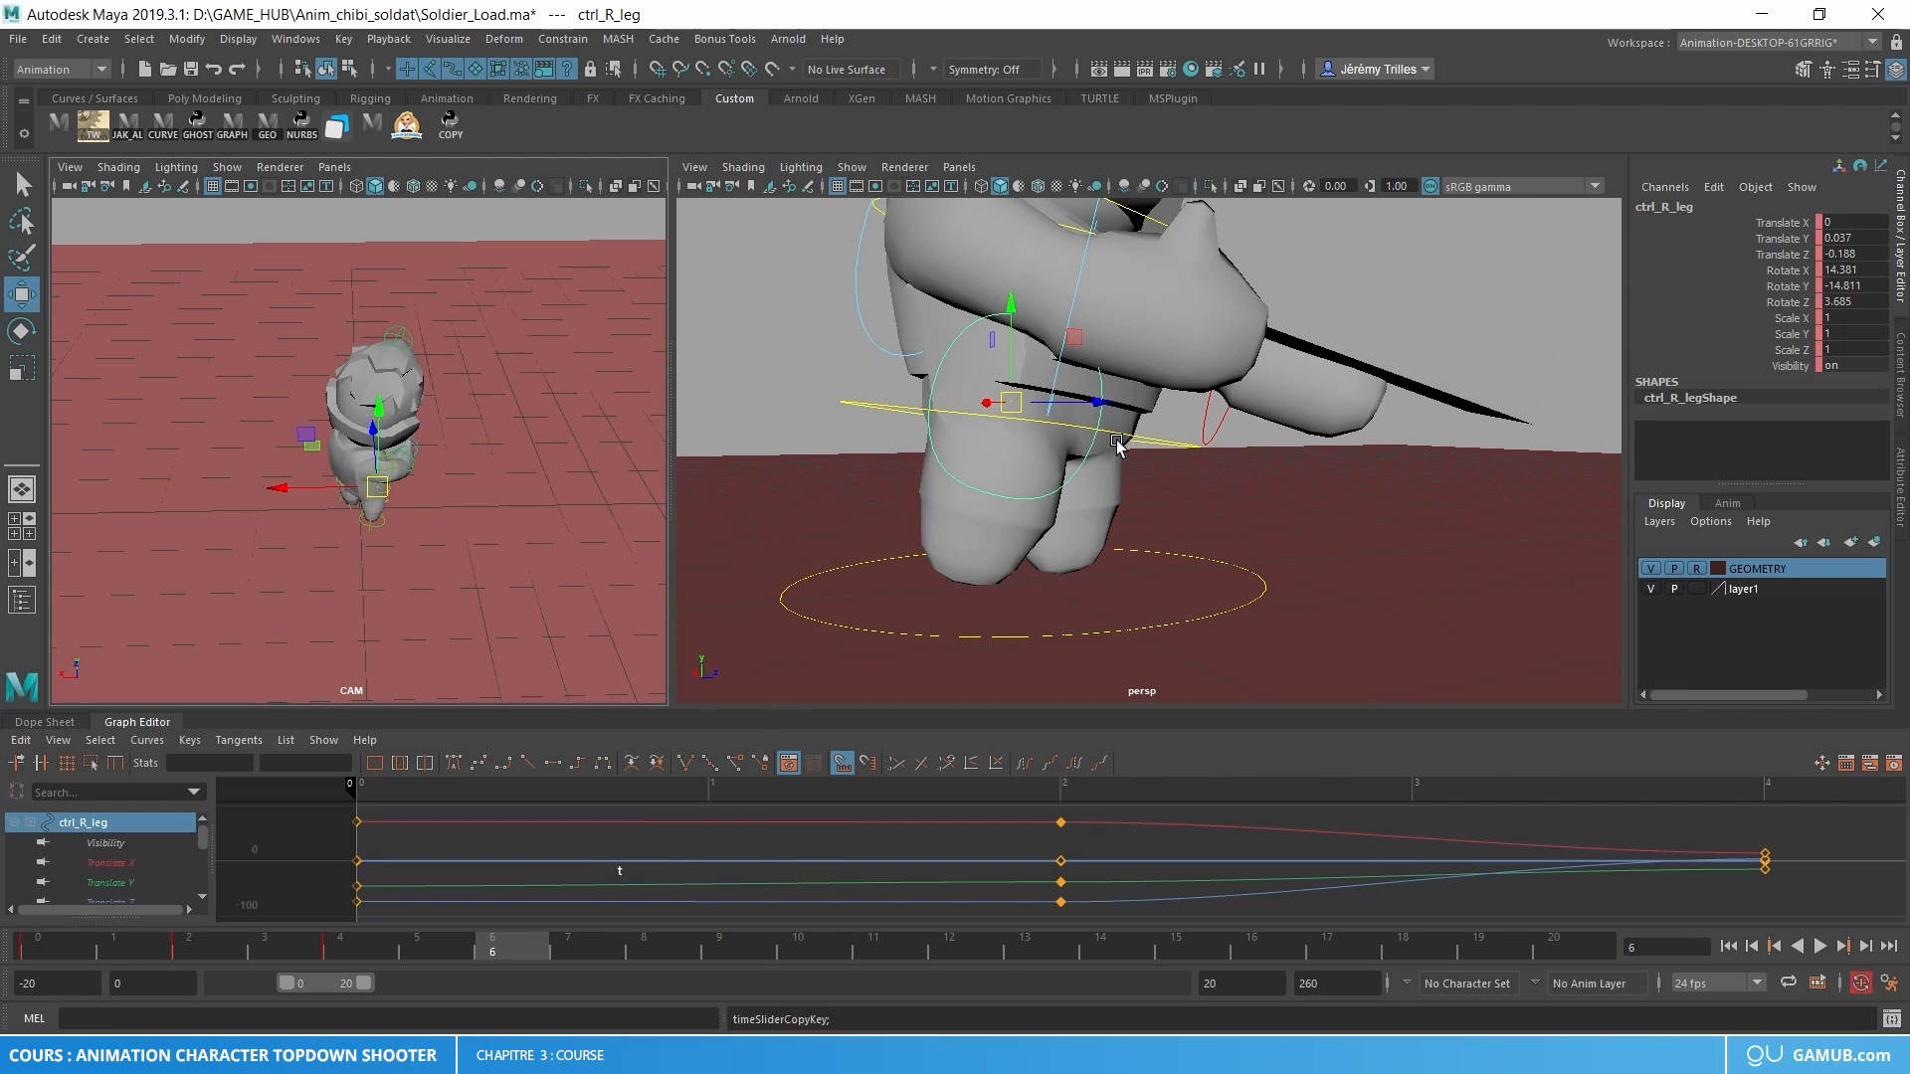
click(1201, 426)
alt+drag(1204, 428, 1257, 464)
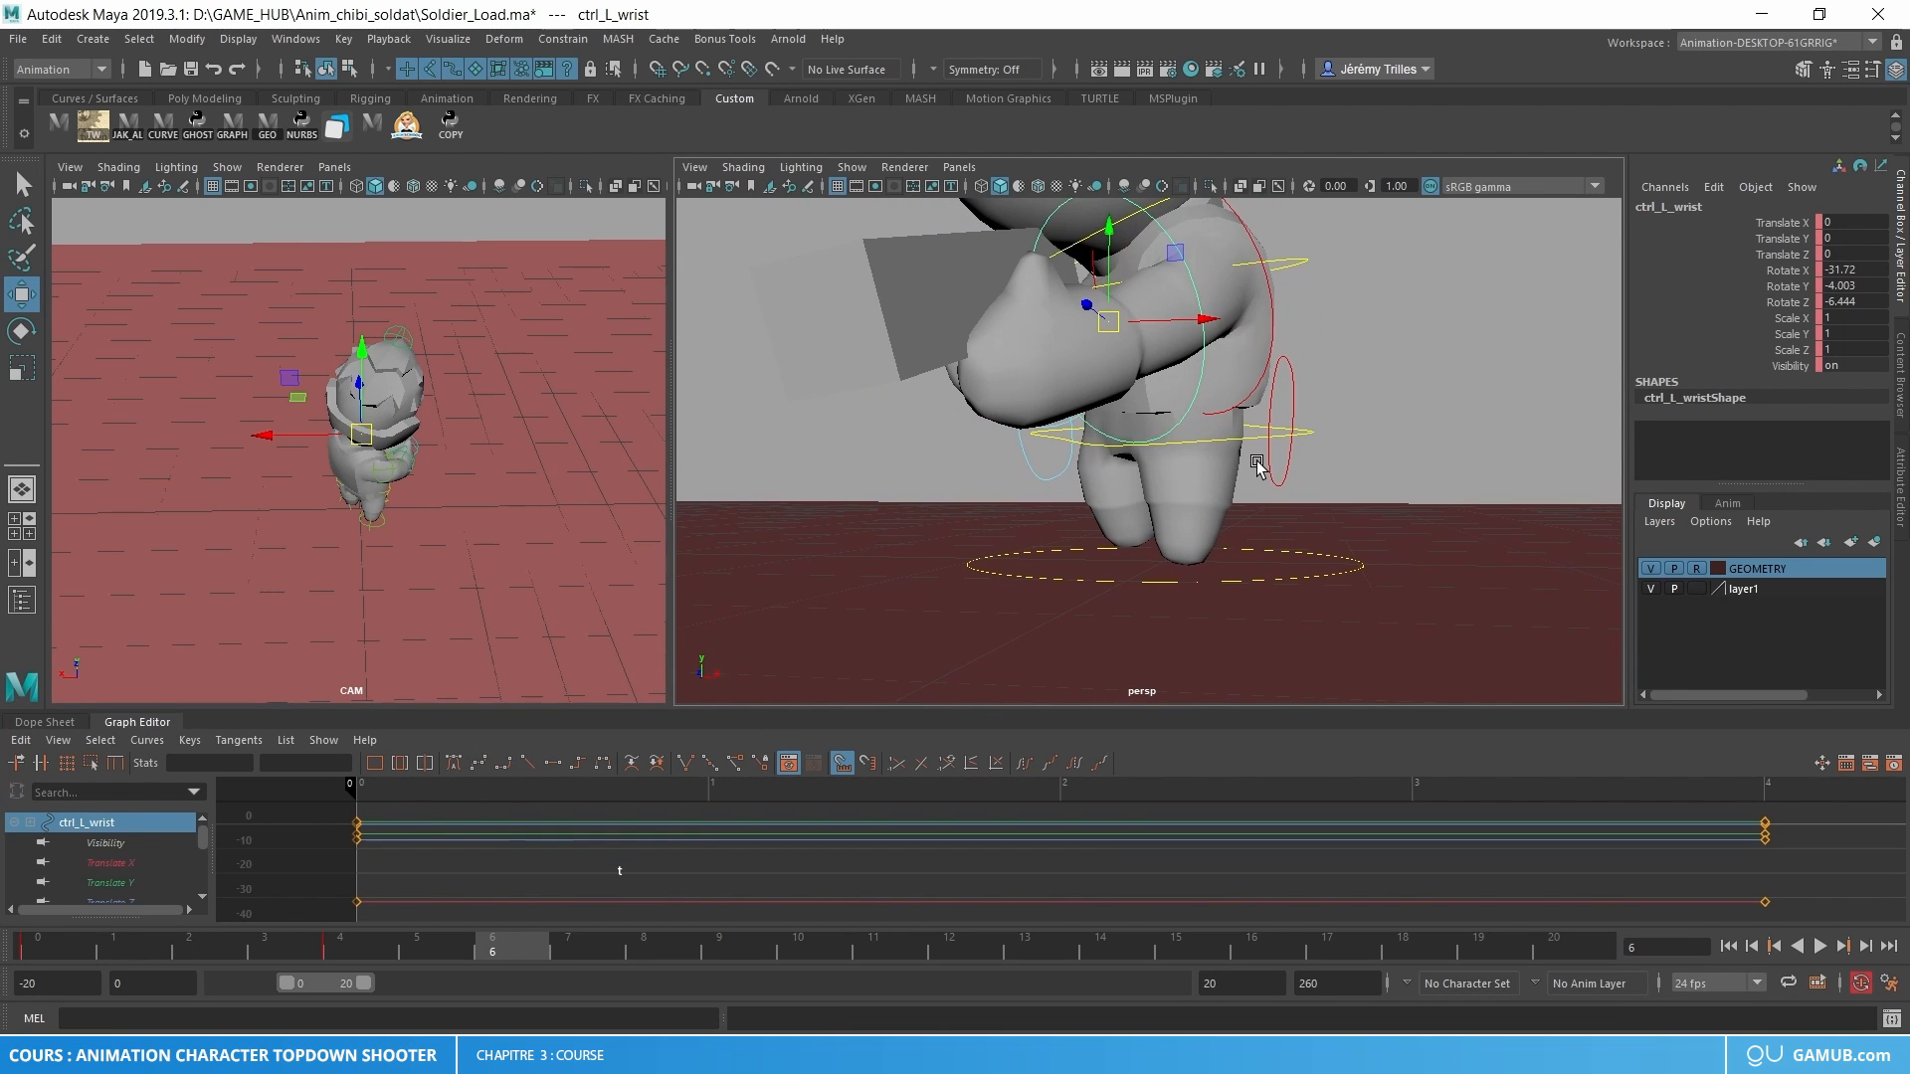
click(1005, 543)
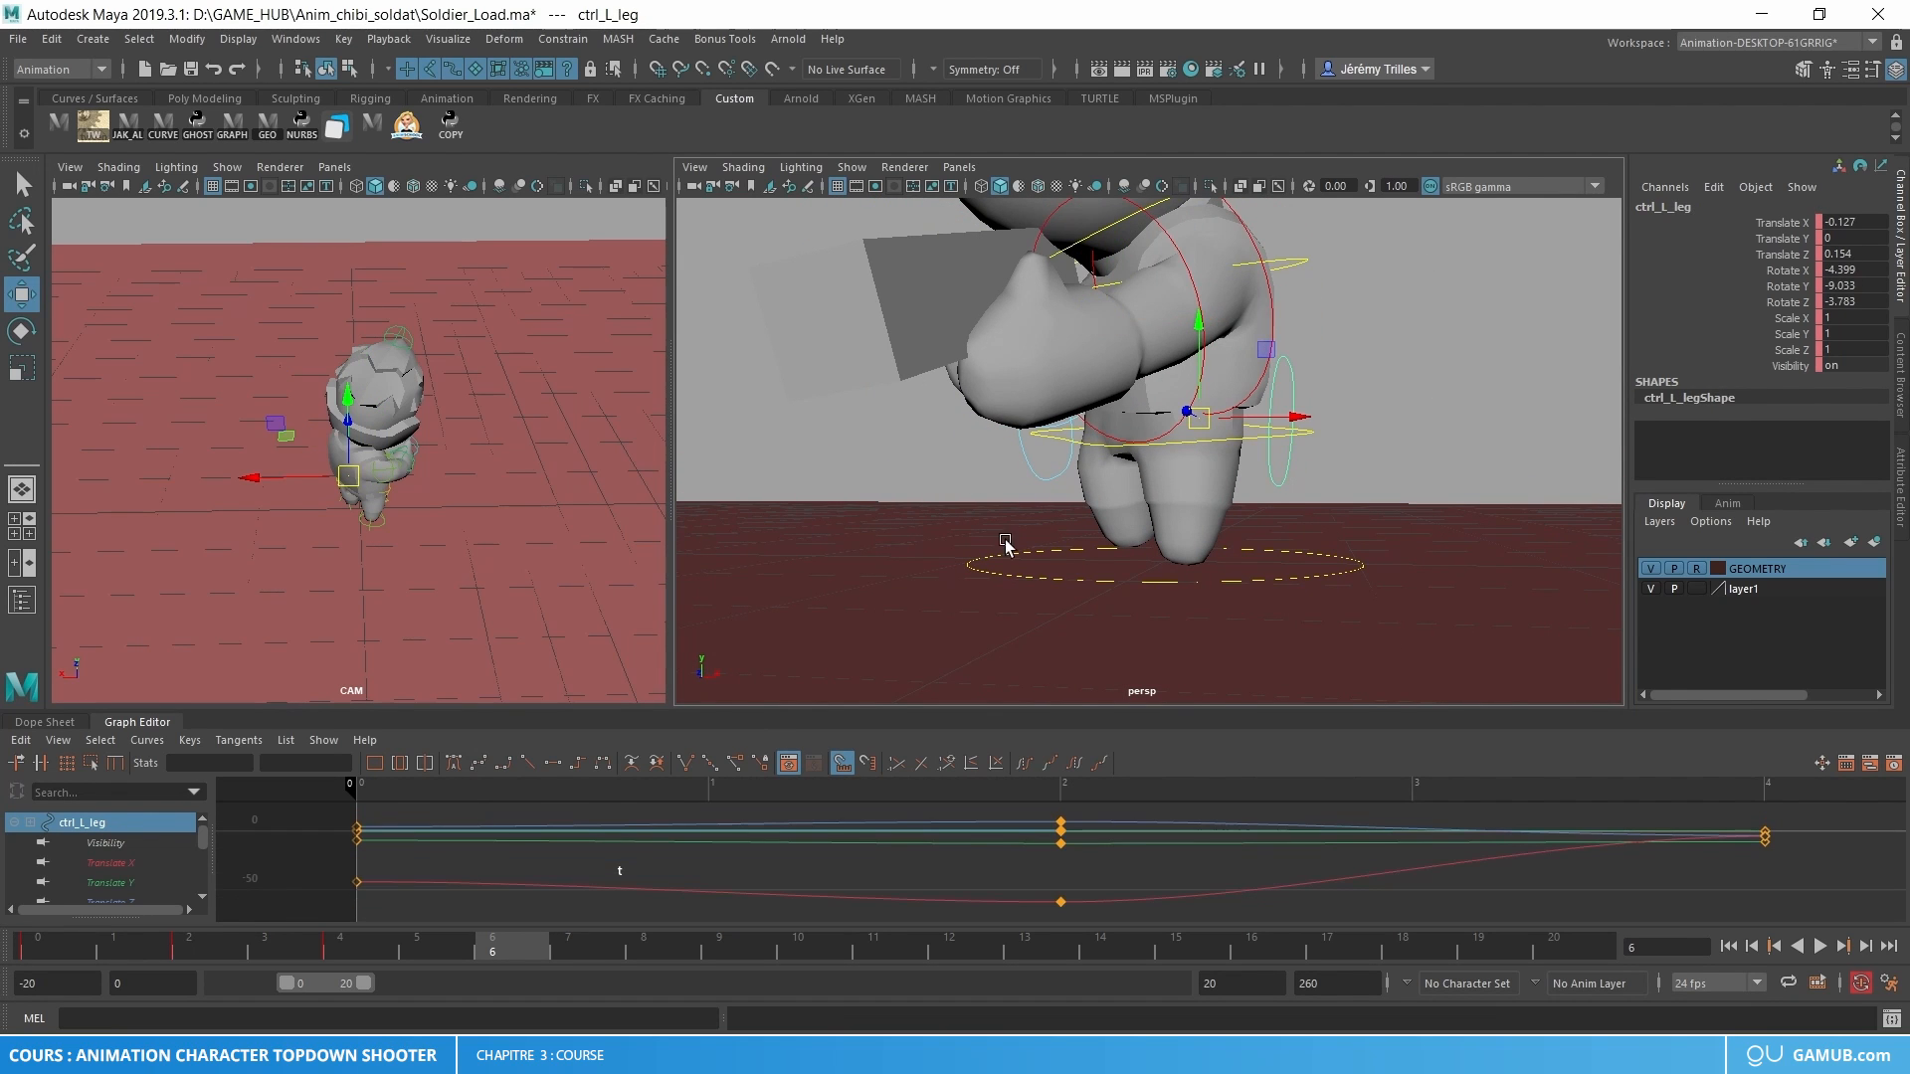
right_click(500, 951)
click(748, 679)
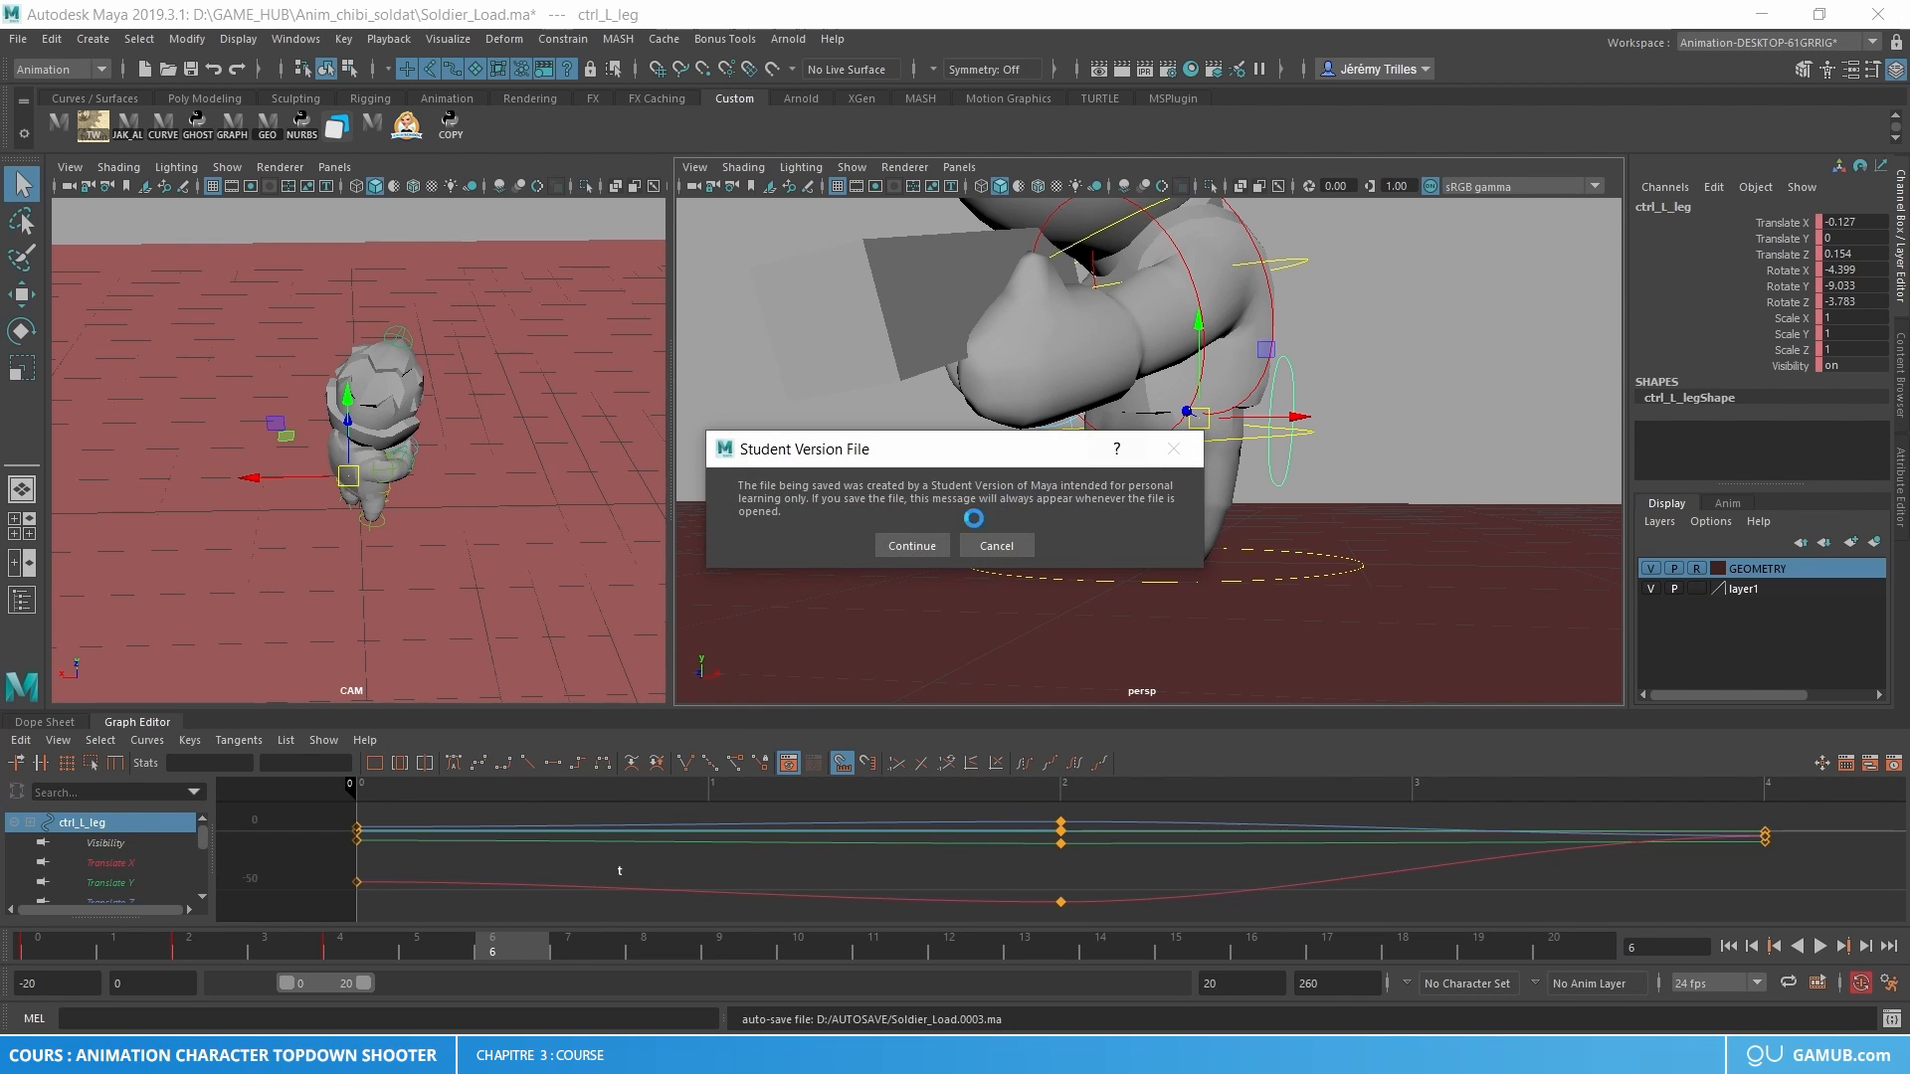
click(911, 537)
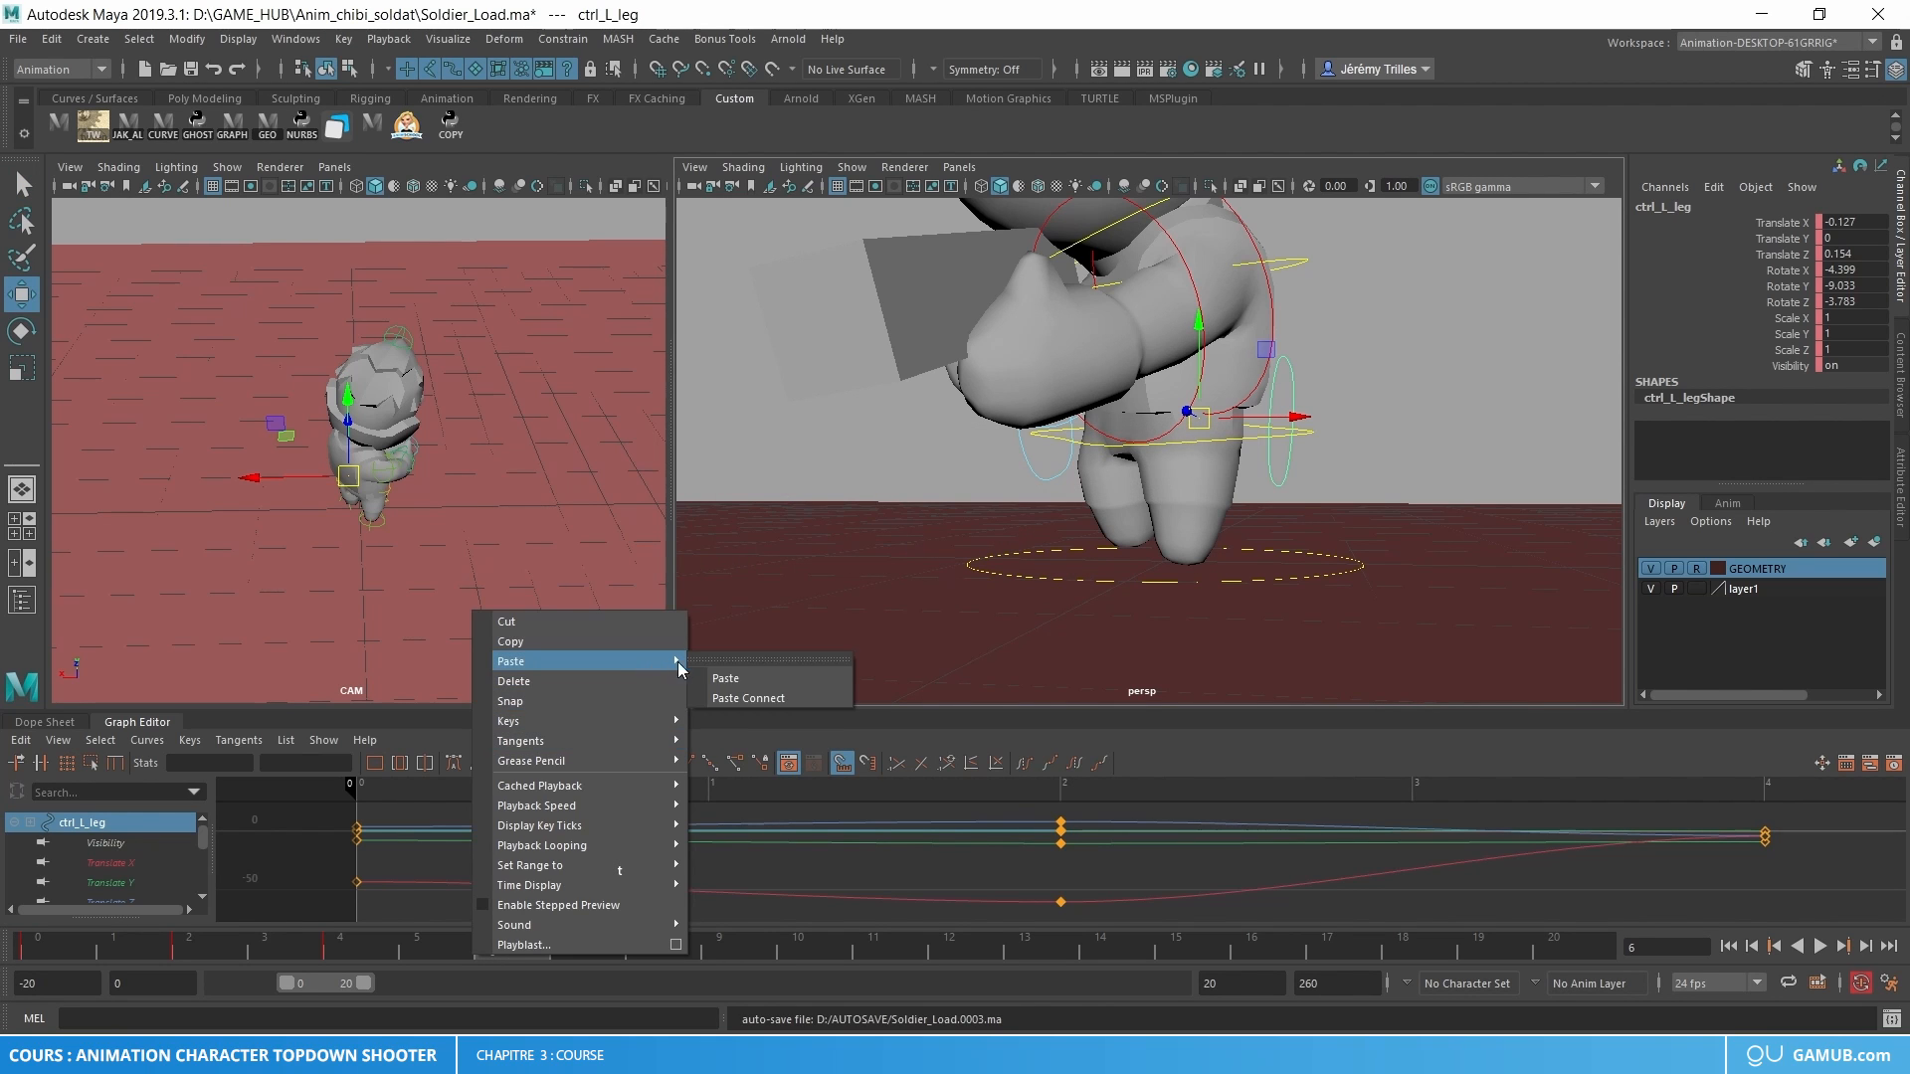
click(786, 677)
- Copy the left leg control's frame 0 key and paste it onto the right leg control at frame 6
alt+drag(816, 662, 865, 642)
click(57, 958)
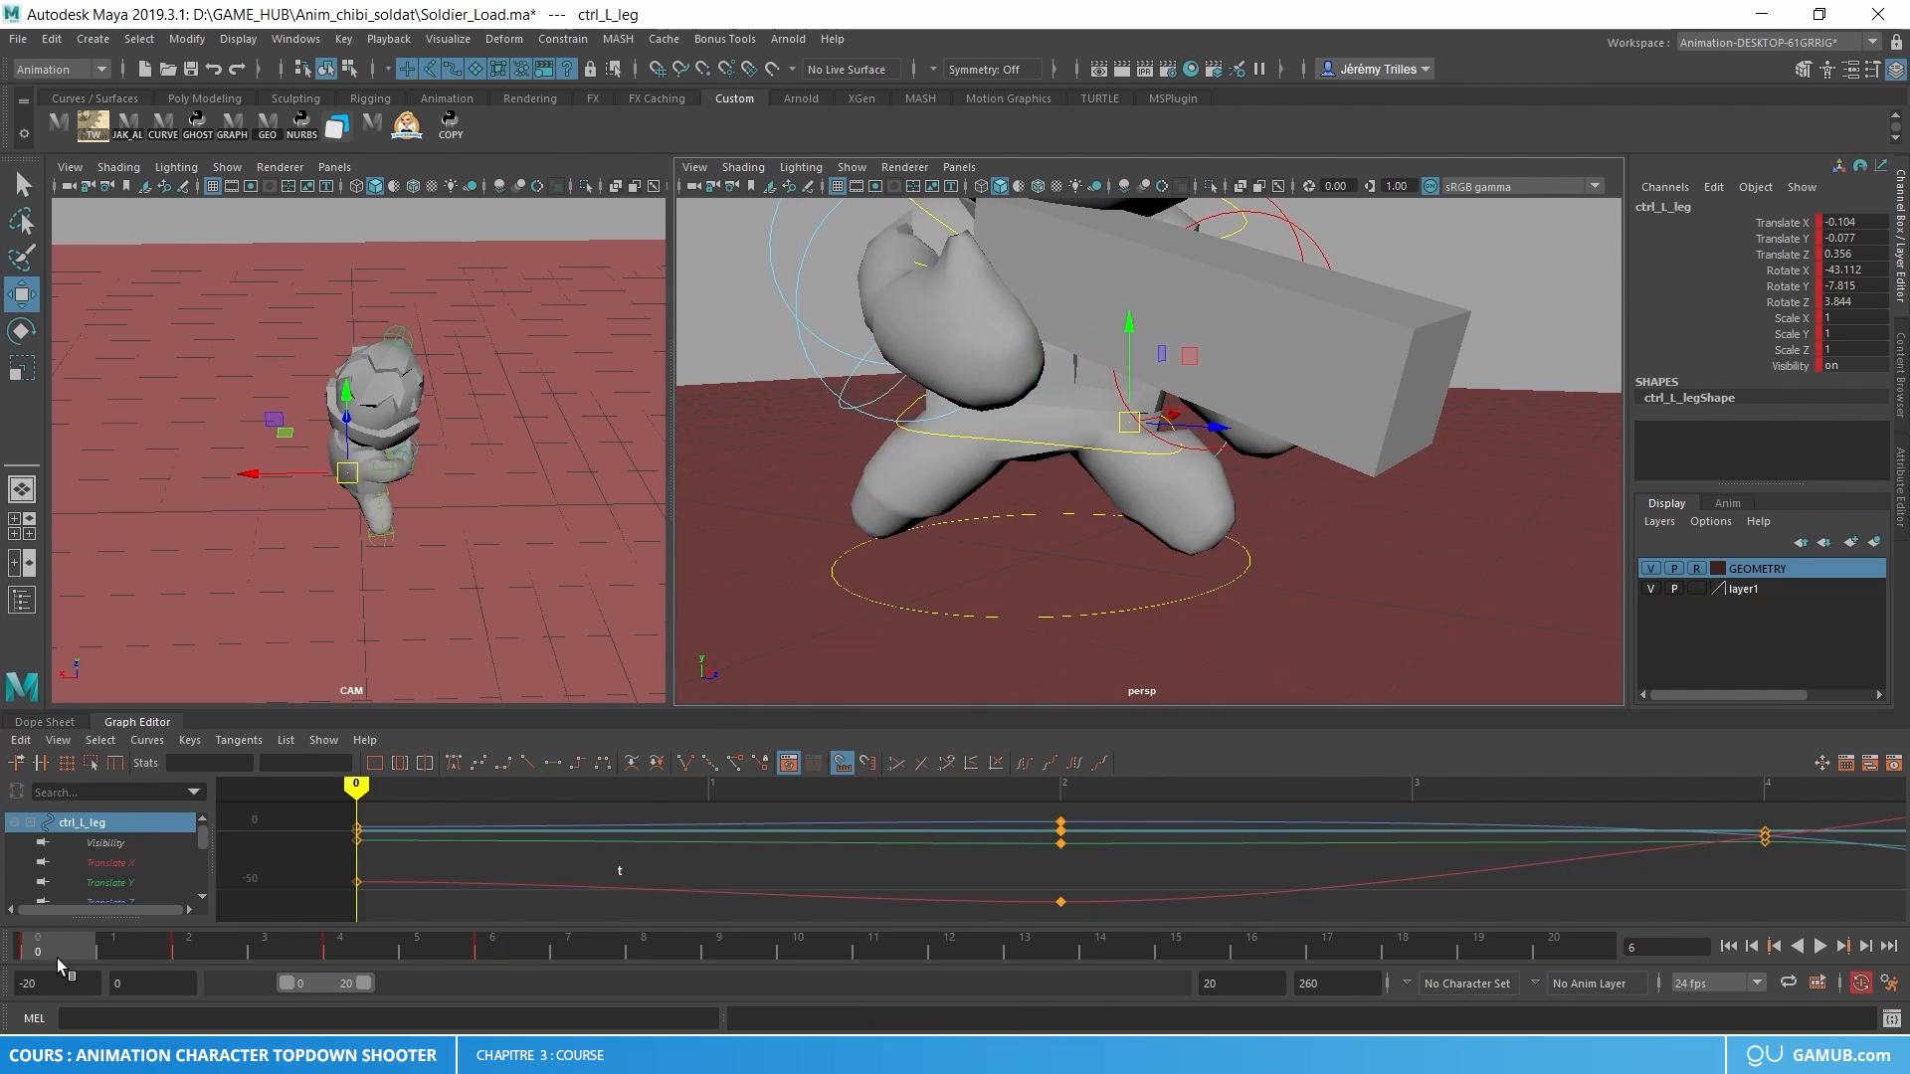
right_click(57, 958)
click(123, 644)
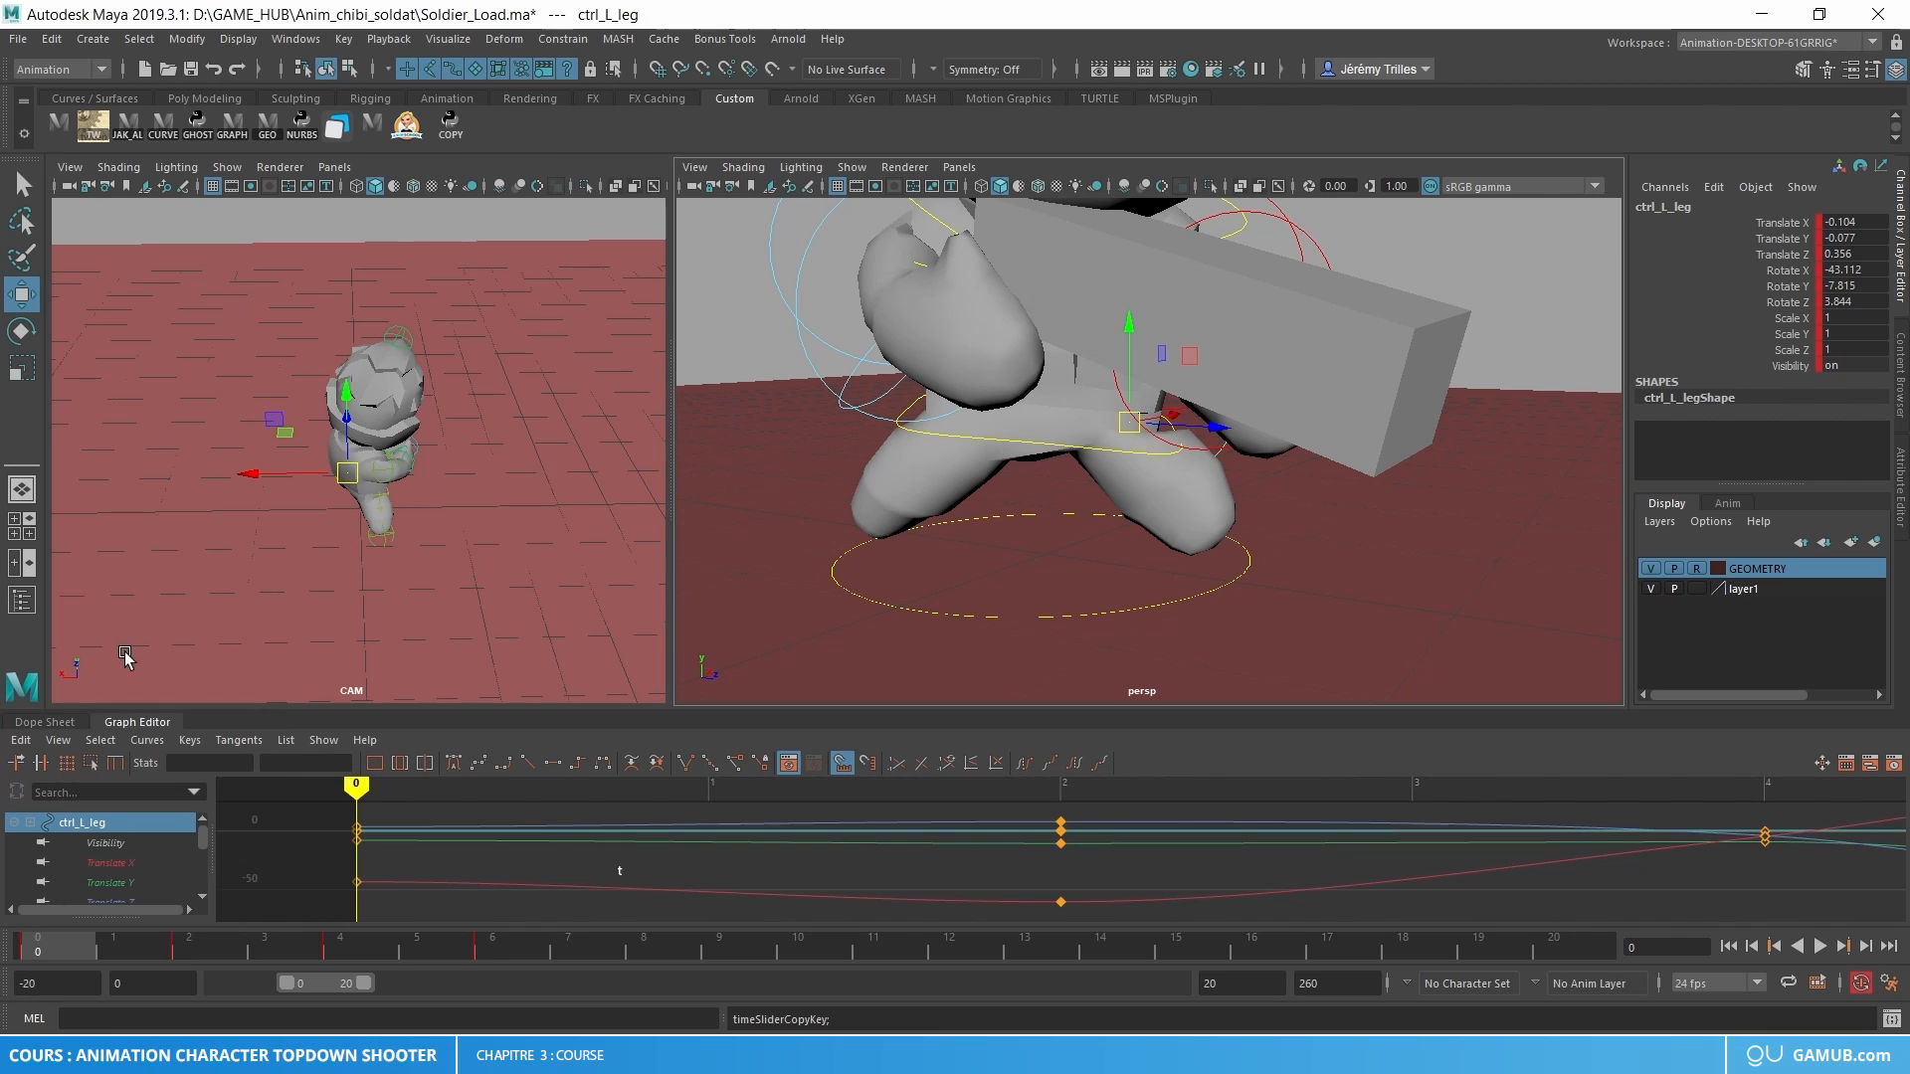
click(502, 940)
click(927, 462)
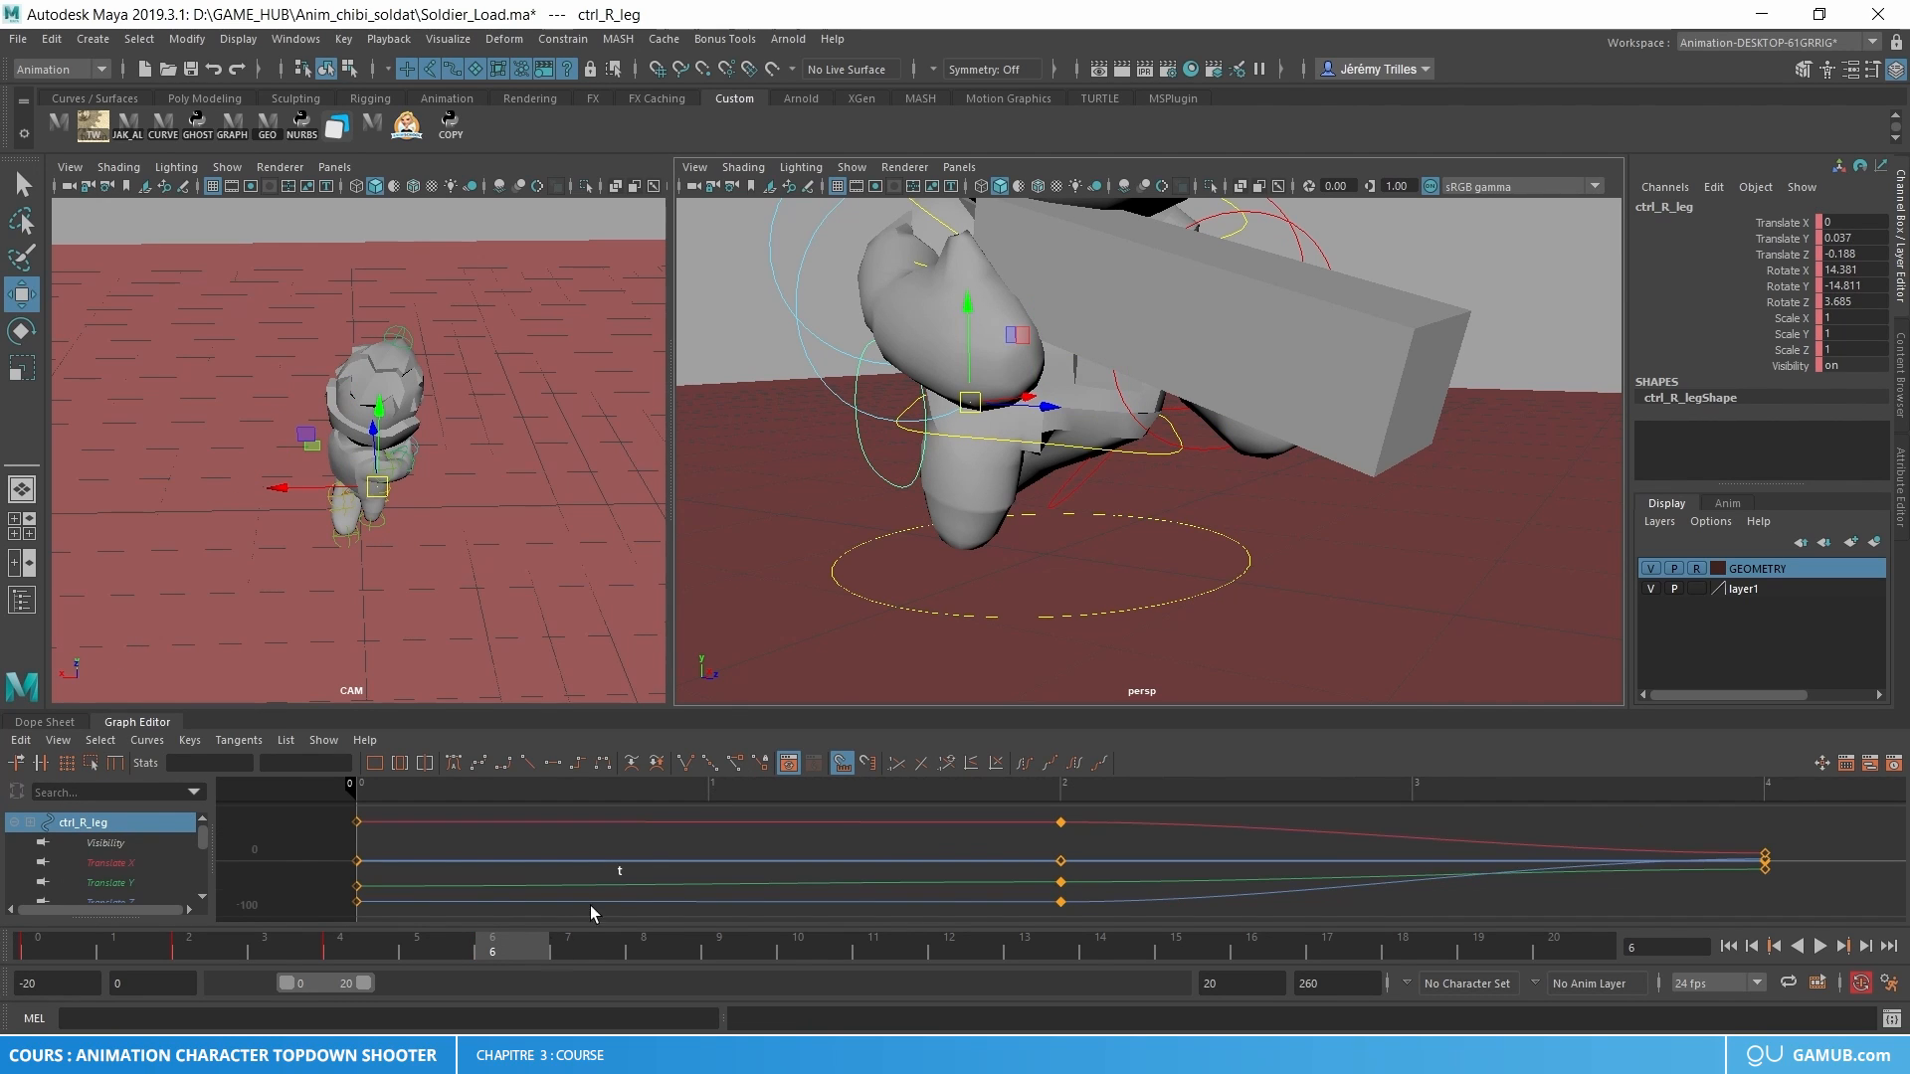
right_click(516, 957)
mouse_move(714, 724)
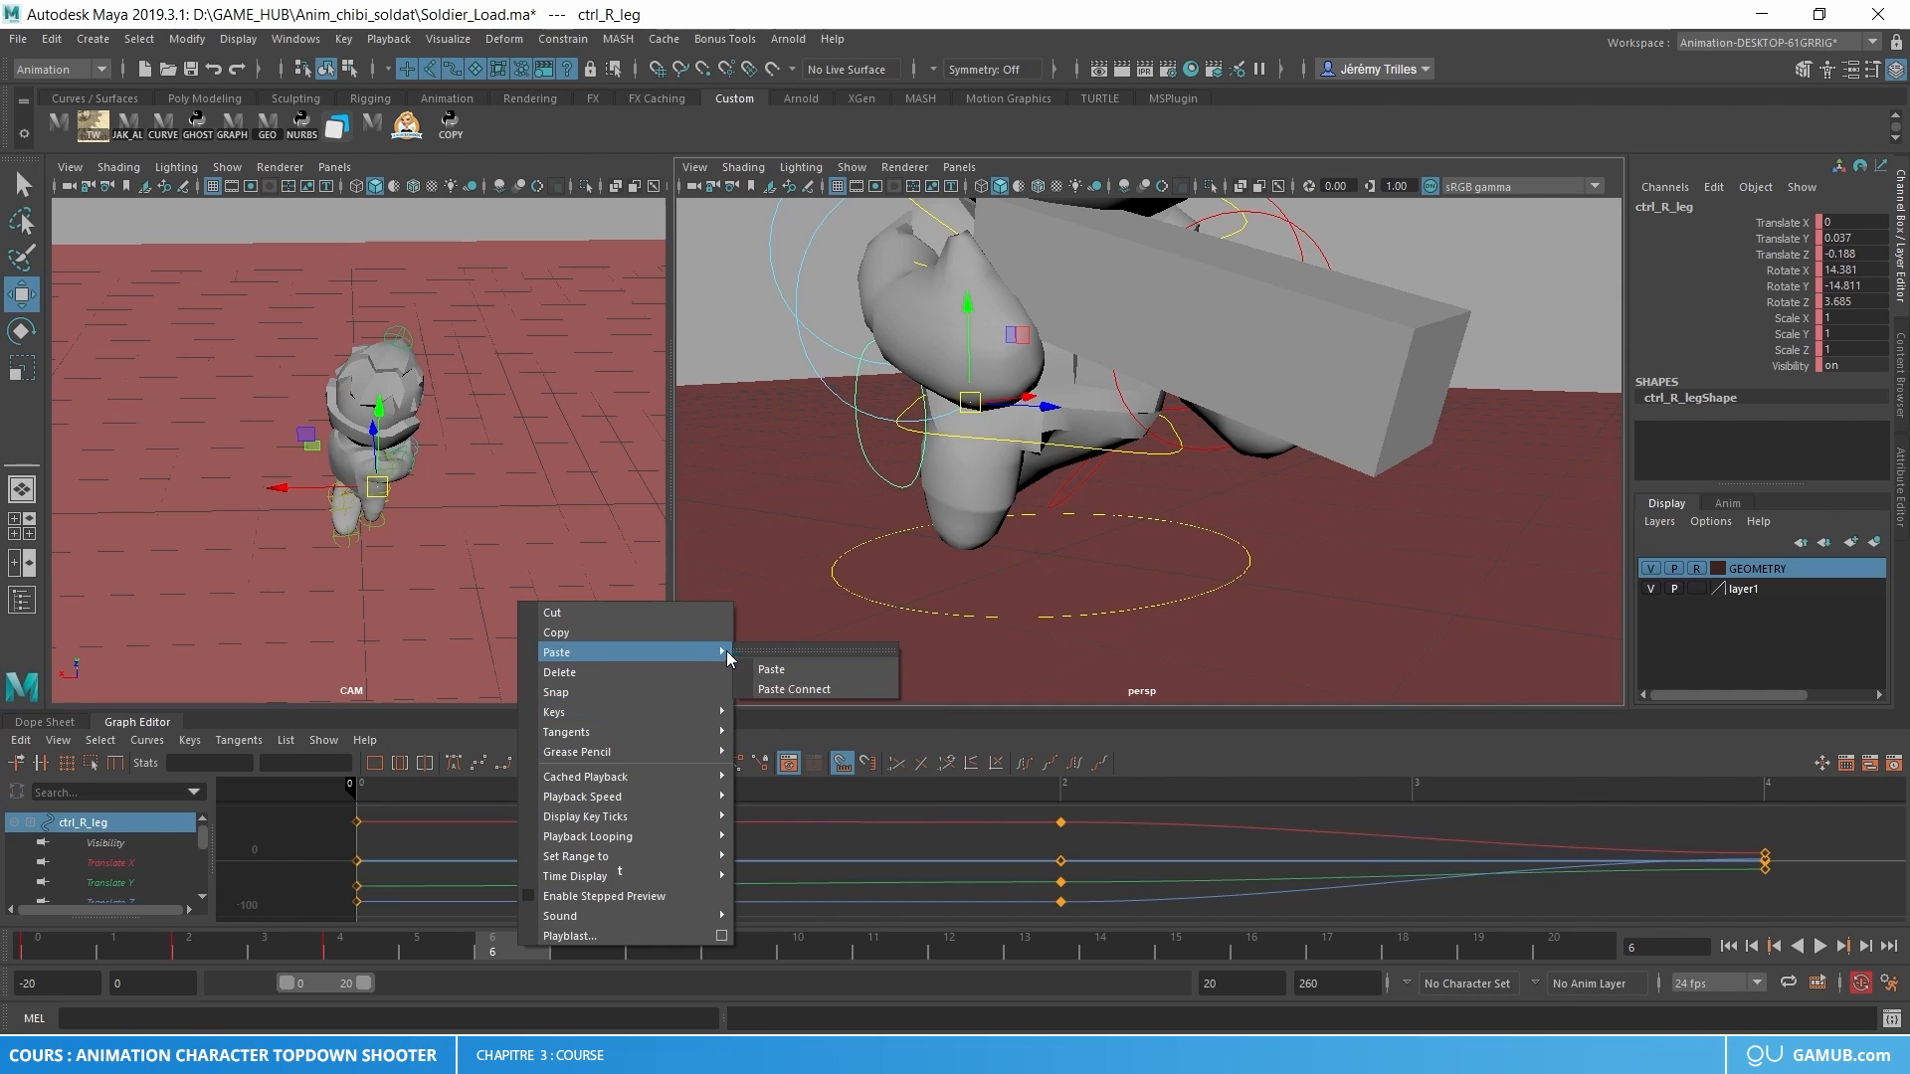
click(813, 660)
- At frame 6, adjust the right leg control to about Z translation -0.079 and rotation X -42.5, Y -10.5, Z 24.2, and compare with frame 0
alt+drag(980, 542, 1266, 468)
key(e)
click(77, 940)
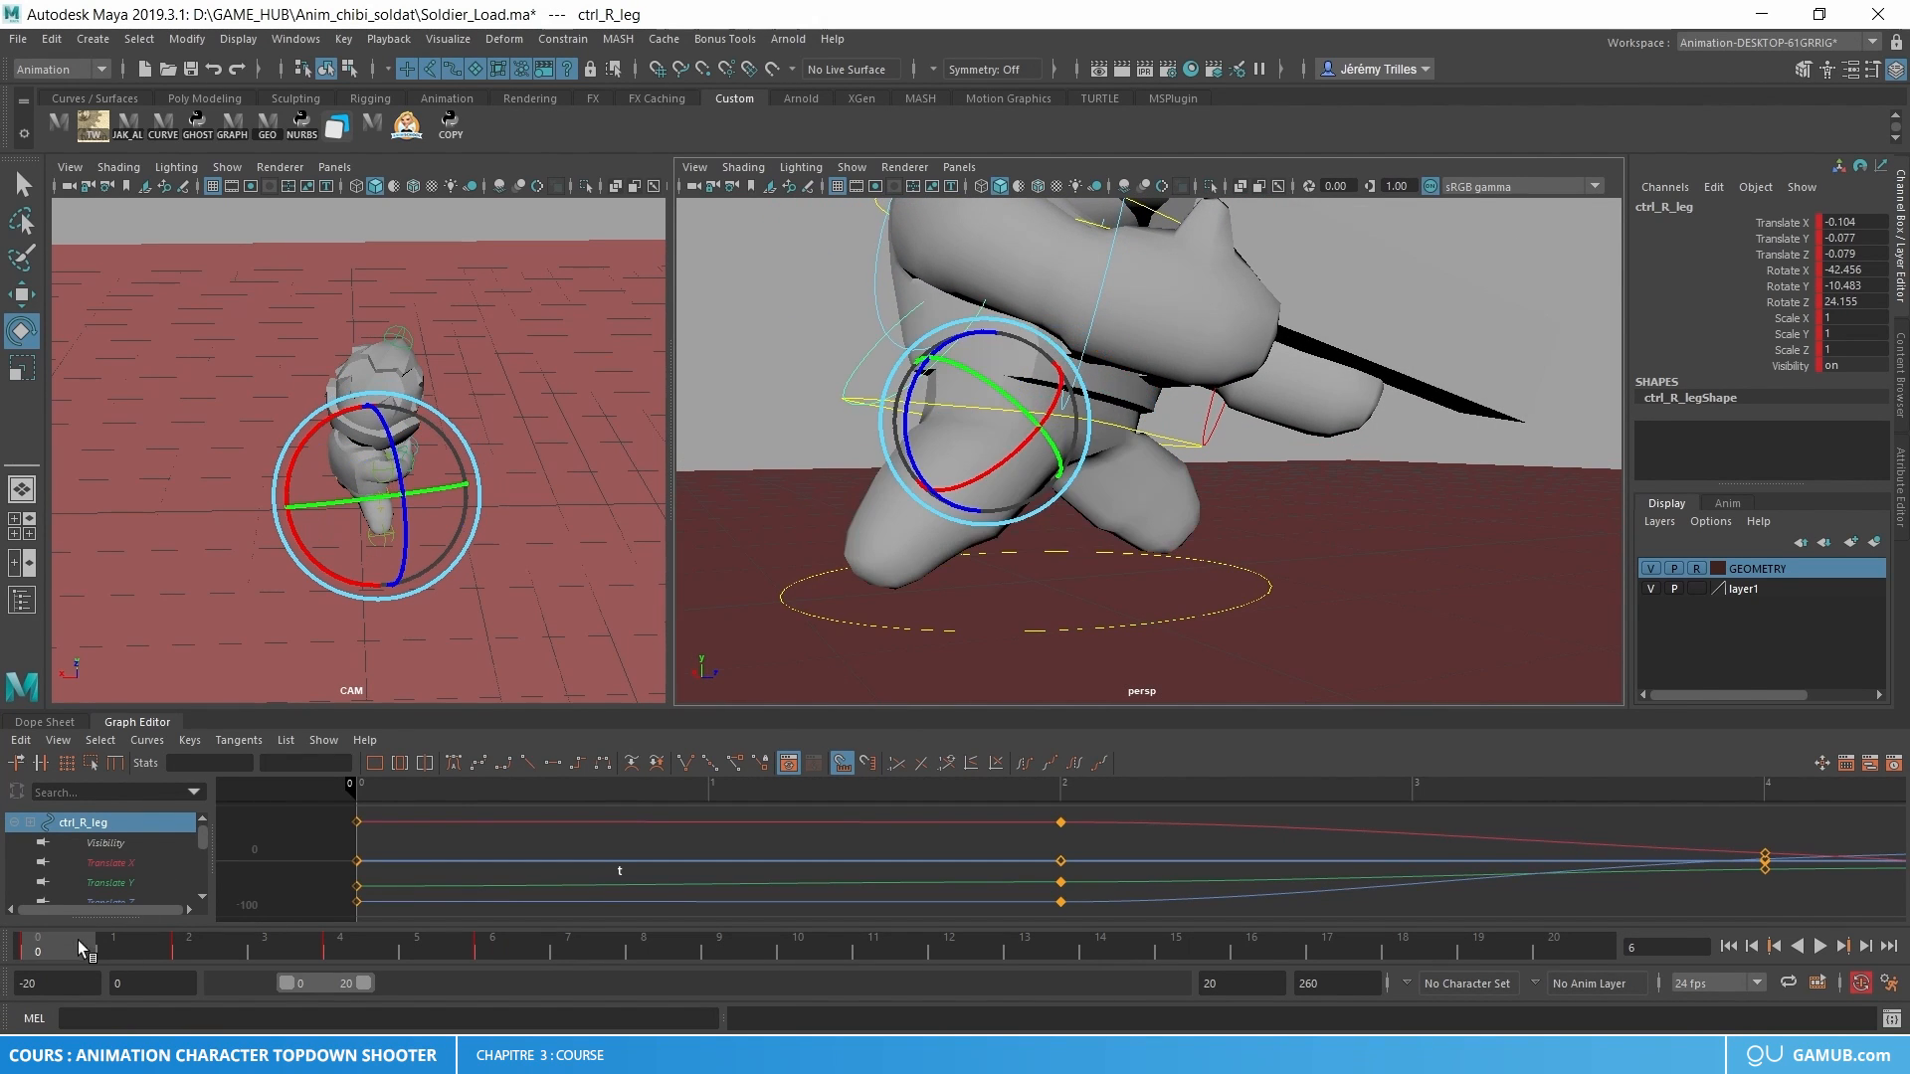
alt+drag(1114, 527, 787, 532)
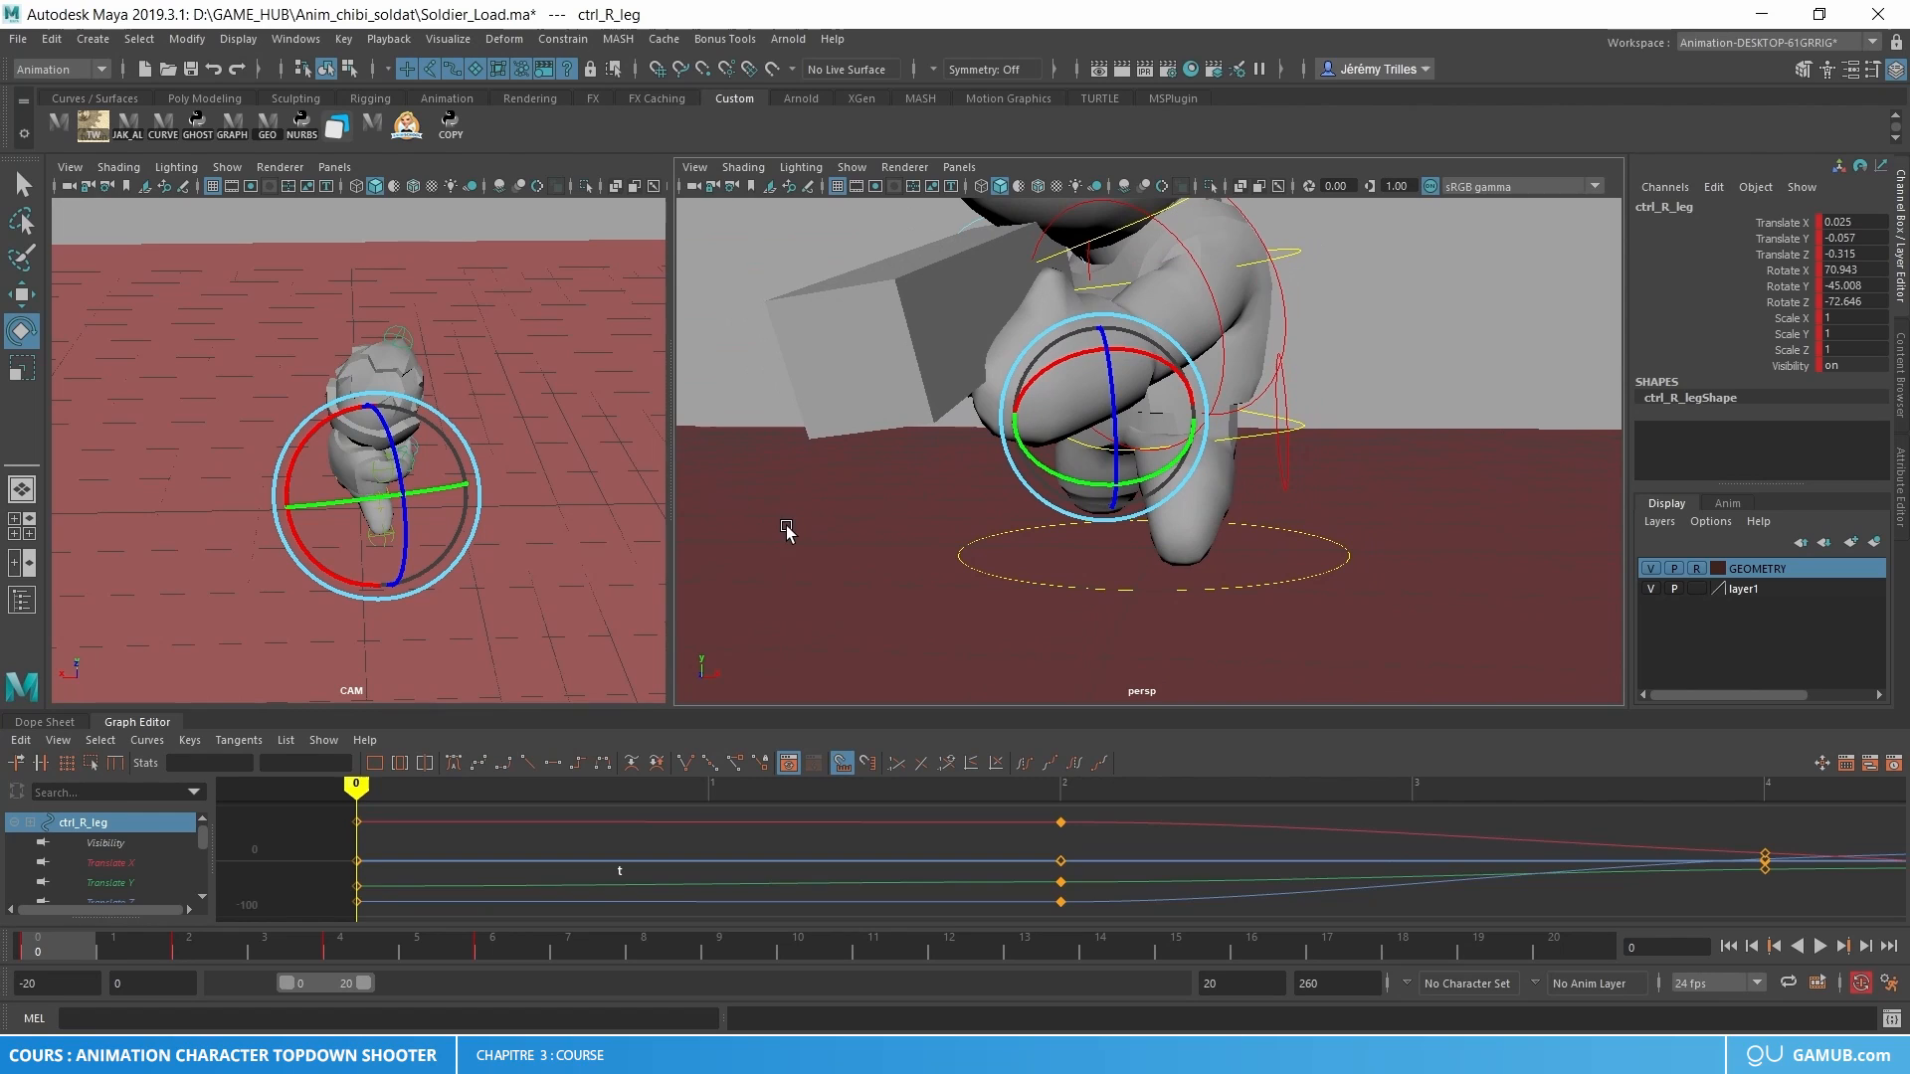
- At frame 6, reset the right leg control's rotation and rotate it to about X -53.5, Y 7.7, Z 14.3
click(486, 952)
alt+drag(1025, 577, 1027, 514)
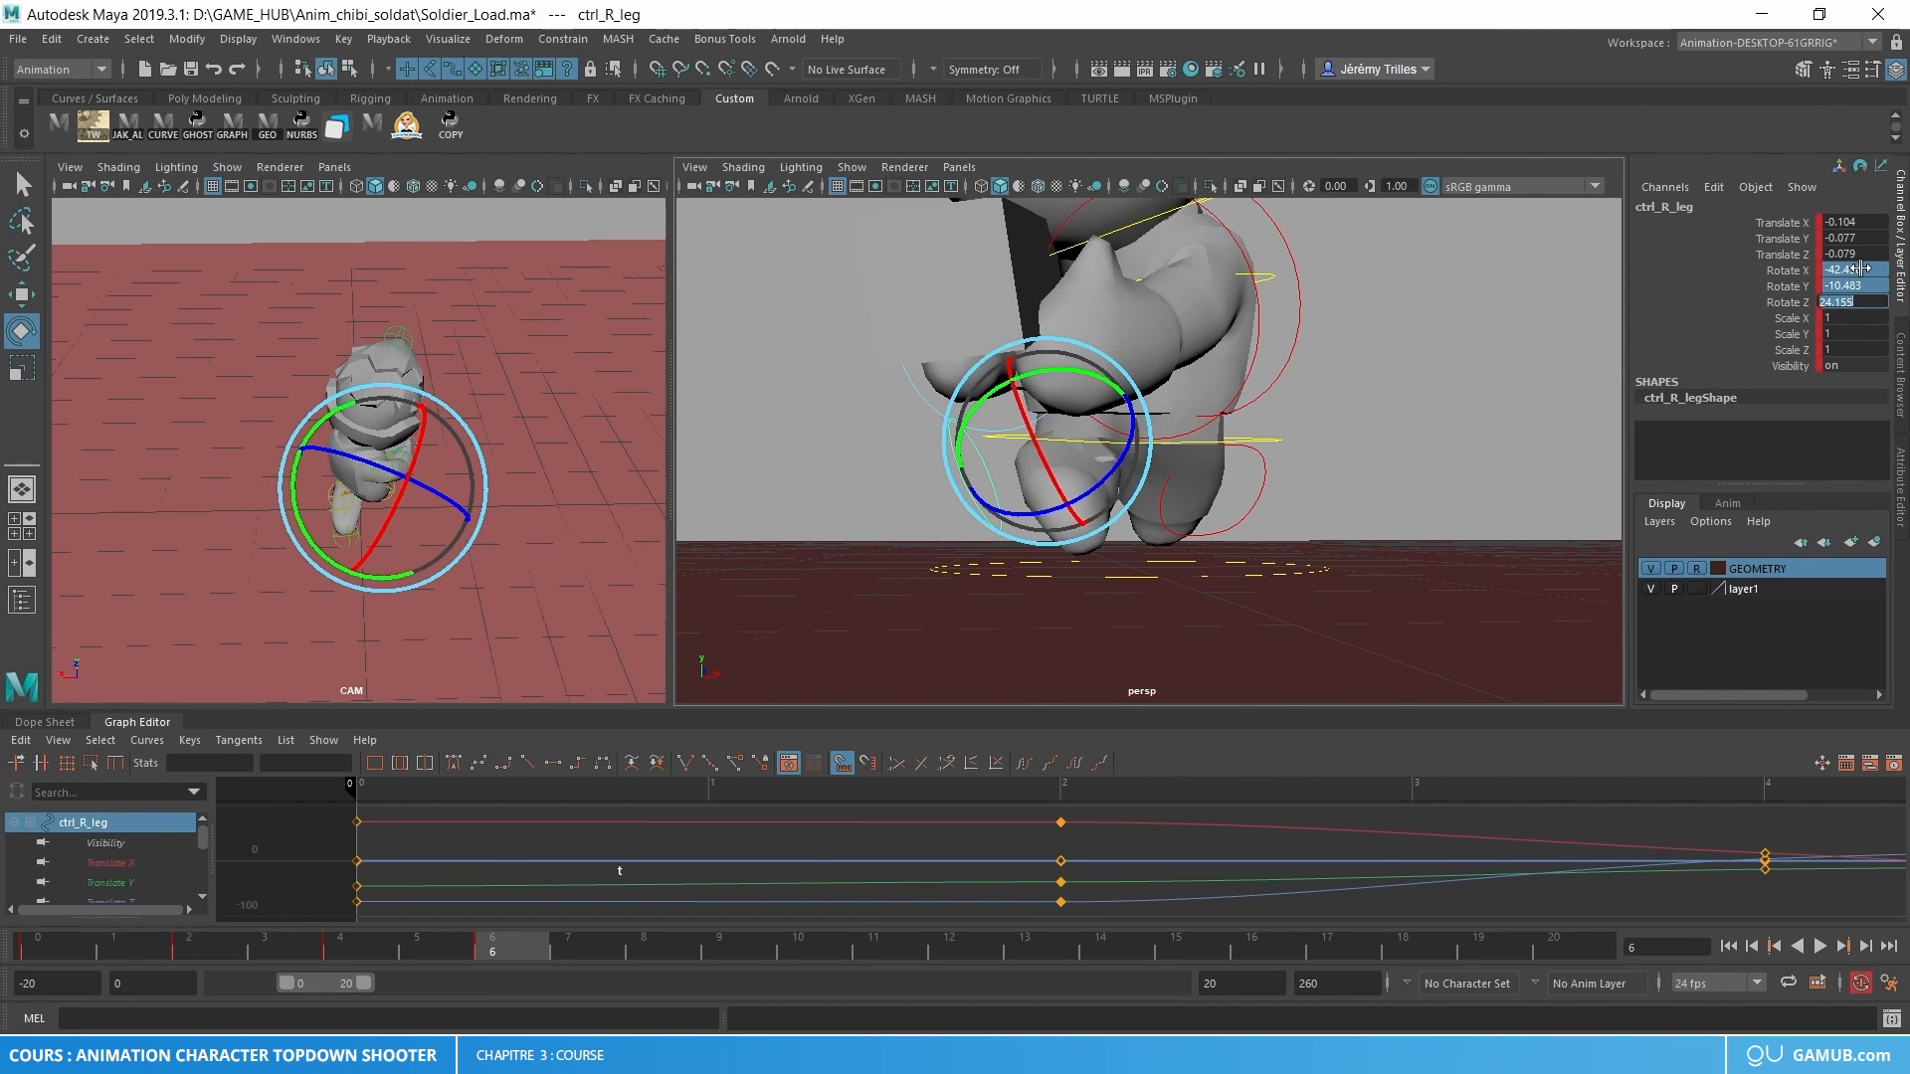
key(Return)
drag(1094, 438, 1345, 459)
drag(957, 467, 1085, 491)
key(w)
- At frame 6, zero the left leg control's rotation, rotate it to about X 29.8, Y 6.8, Z -11.1 and move it to about Y 0.058, Z -0.135
click(995, 521)
click(1003, 512)
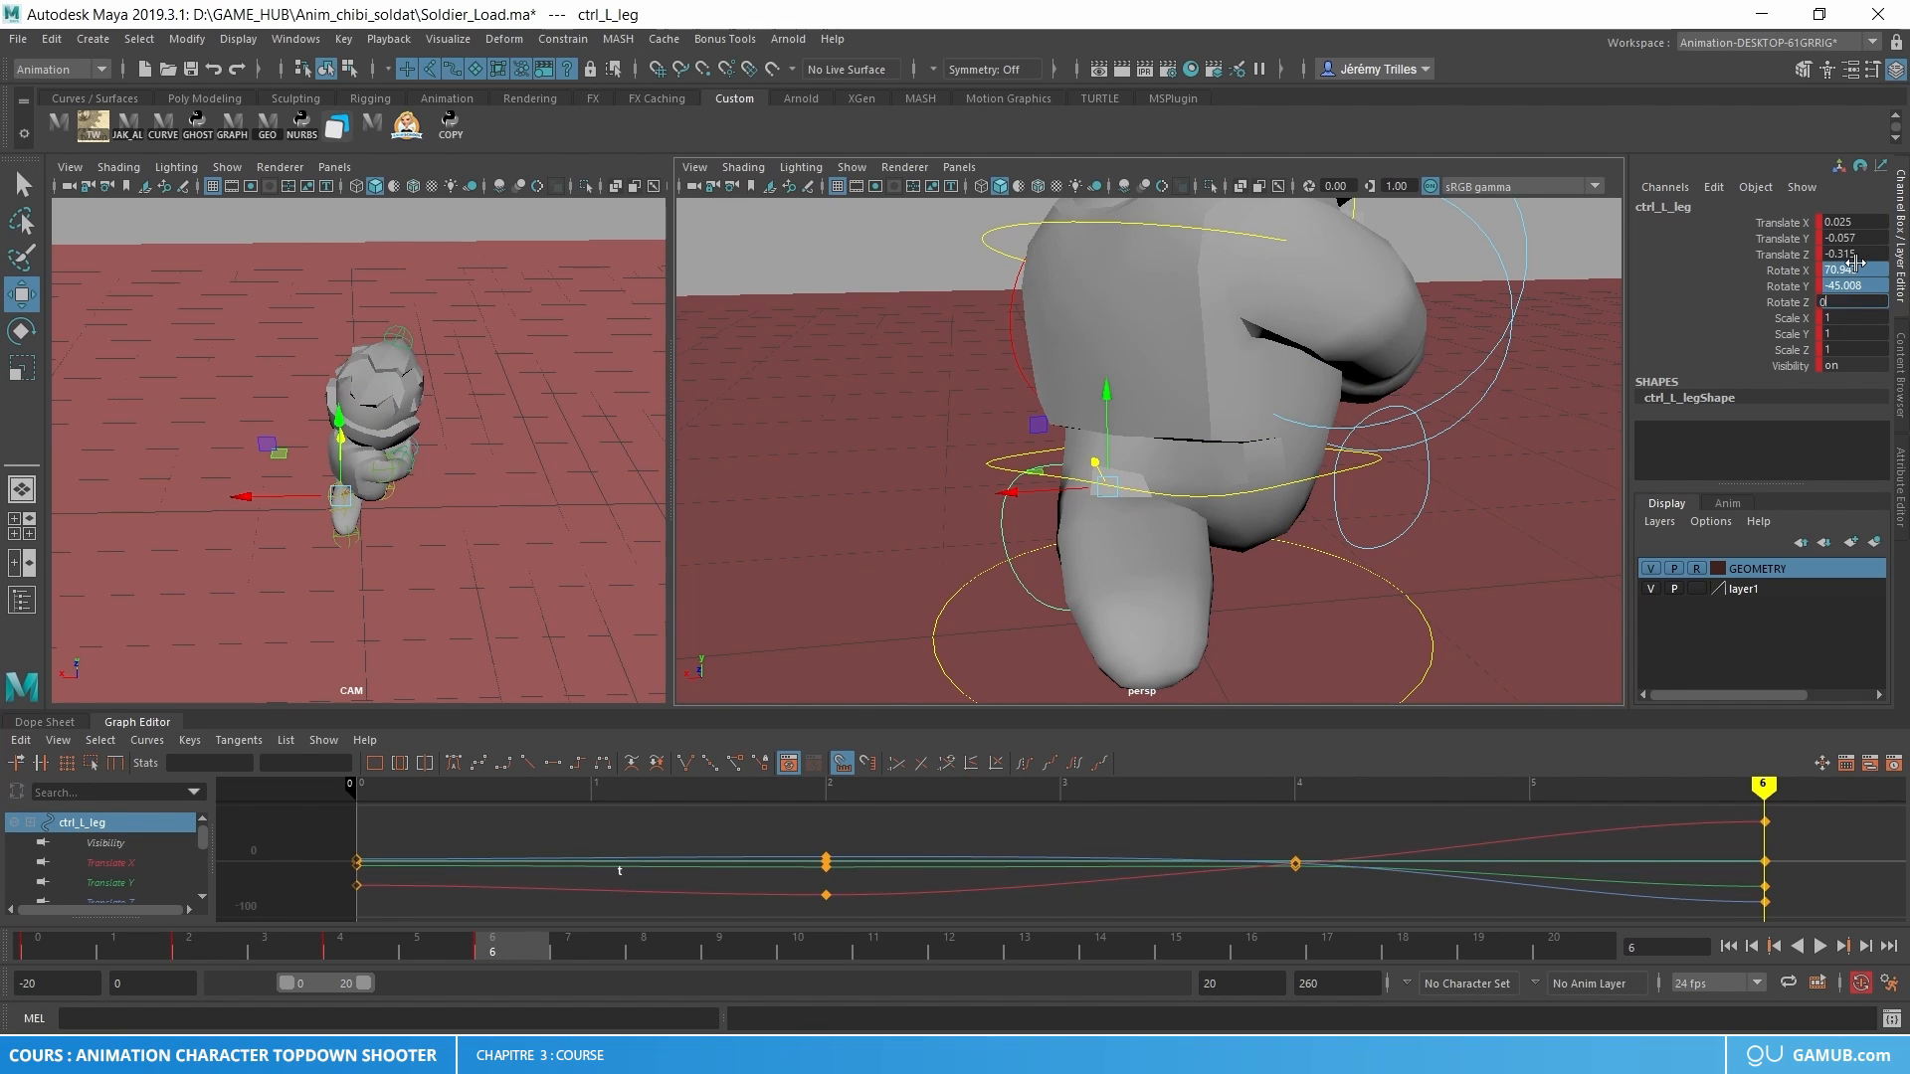
key(Return)
key(e)
drag(1134, 468, 1244, 408)
key(w)
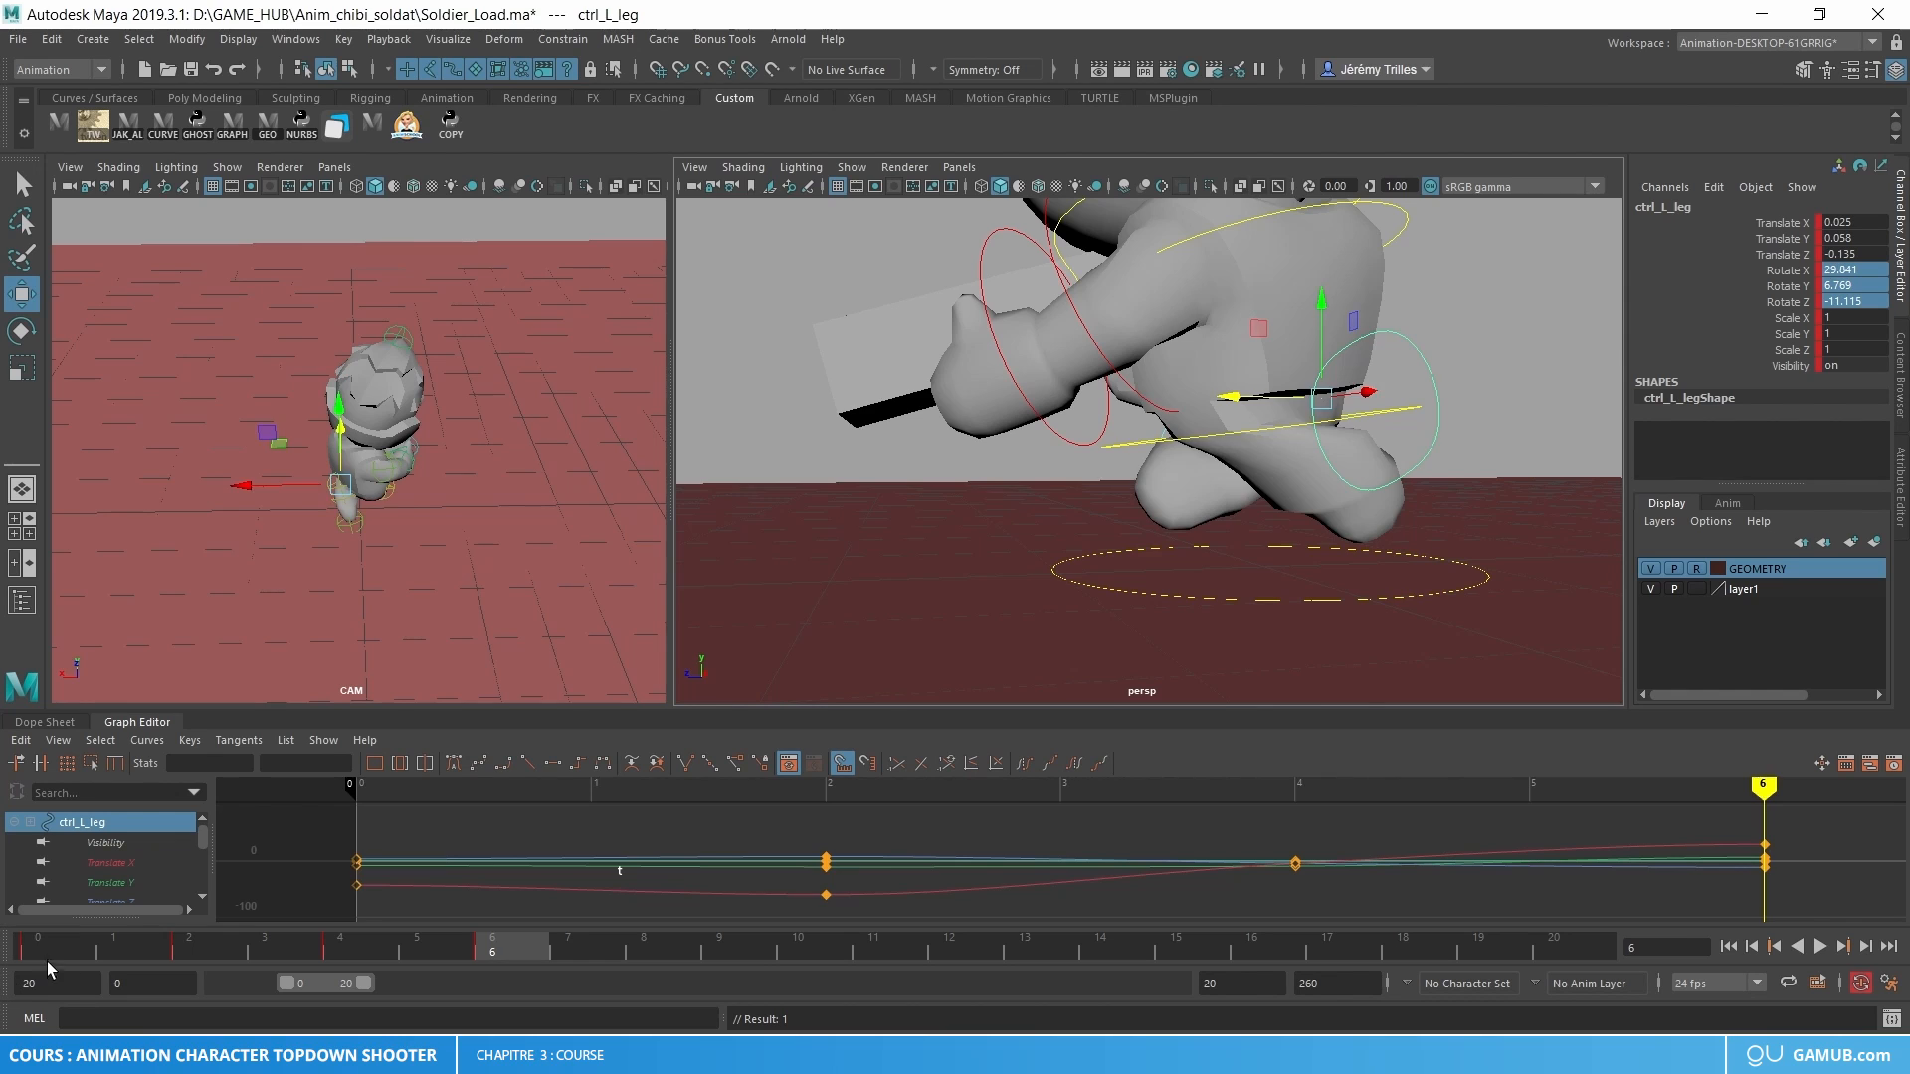
- Compare the left leg pose between frames 0 and 6
click(45, 953)
alt+drag(1226, 567, 980, 616)
click(495, 947)
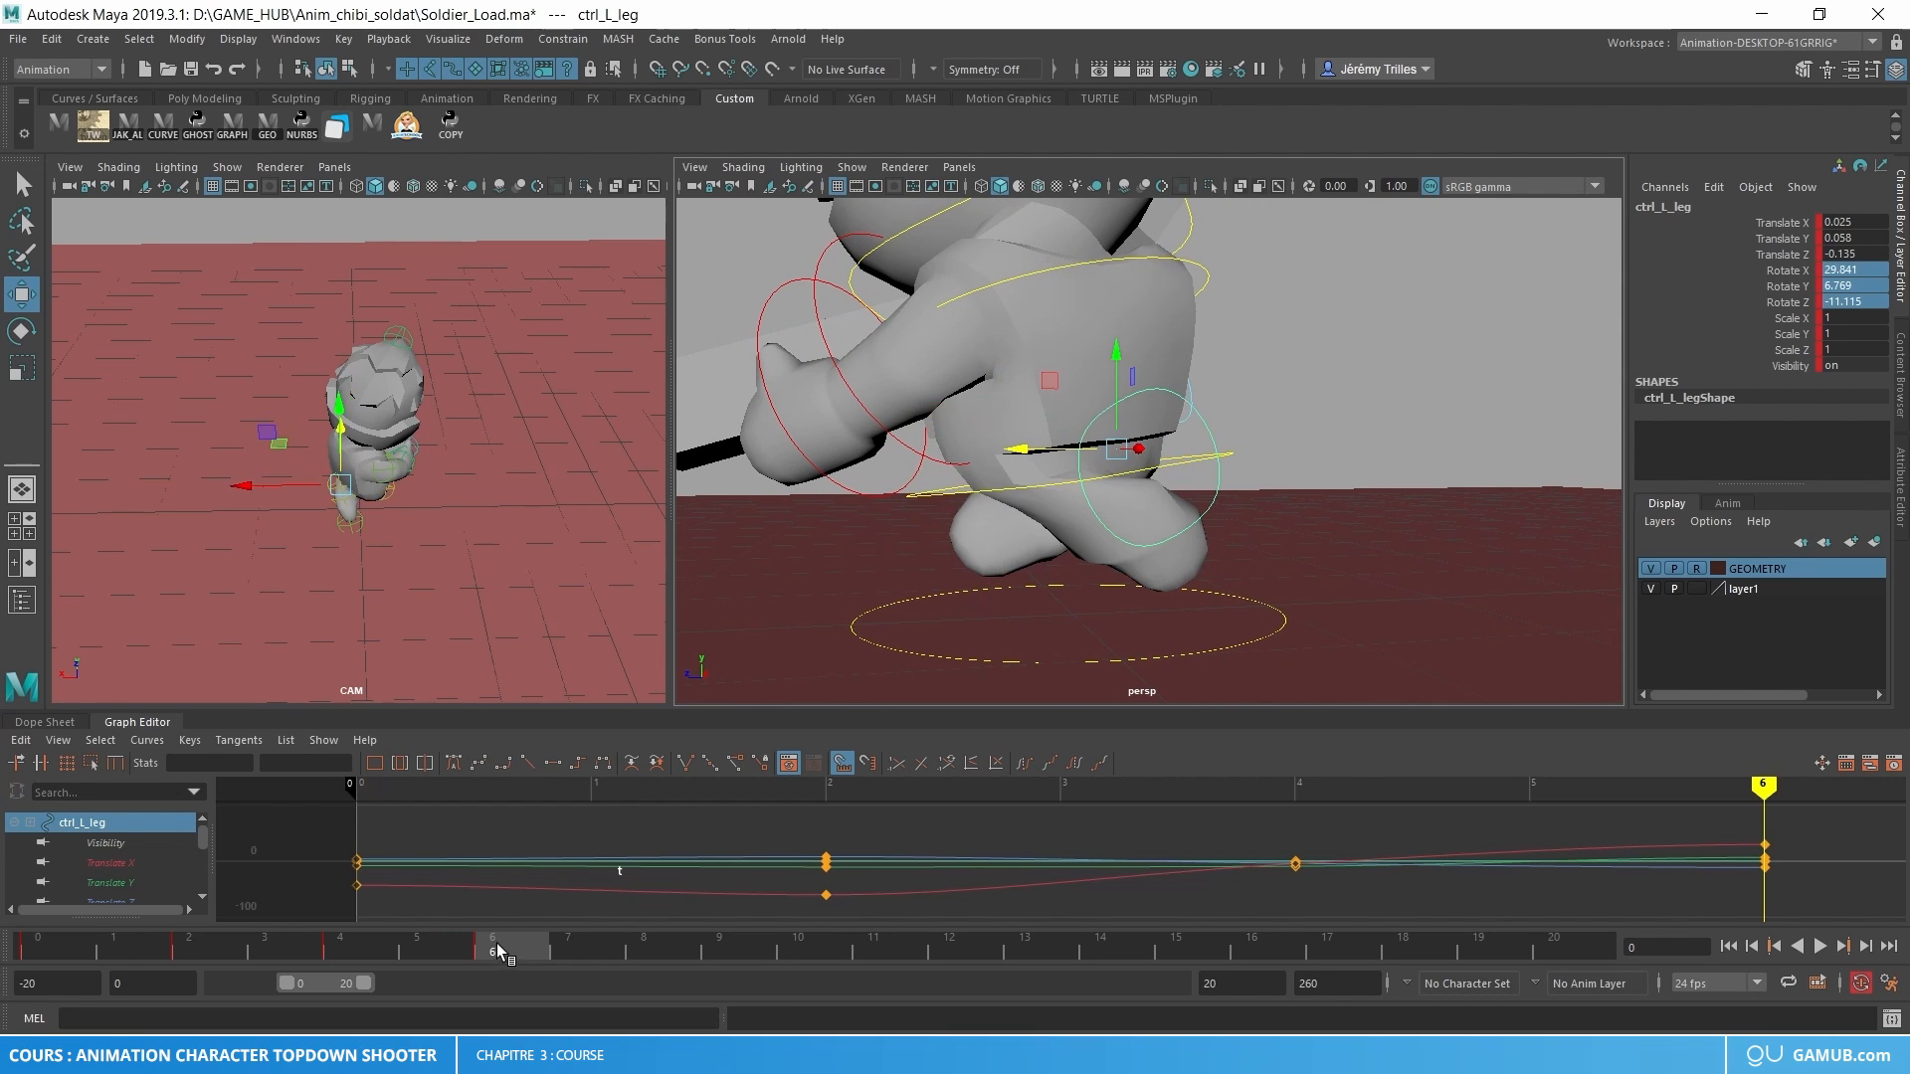
click(66, 943)
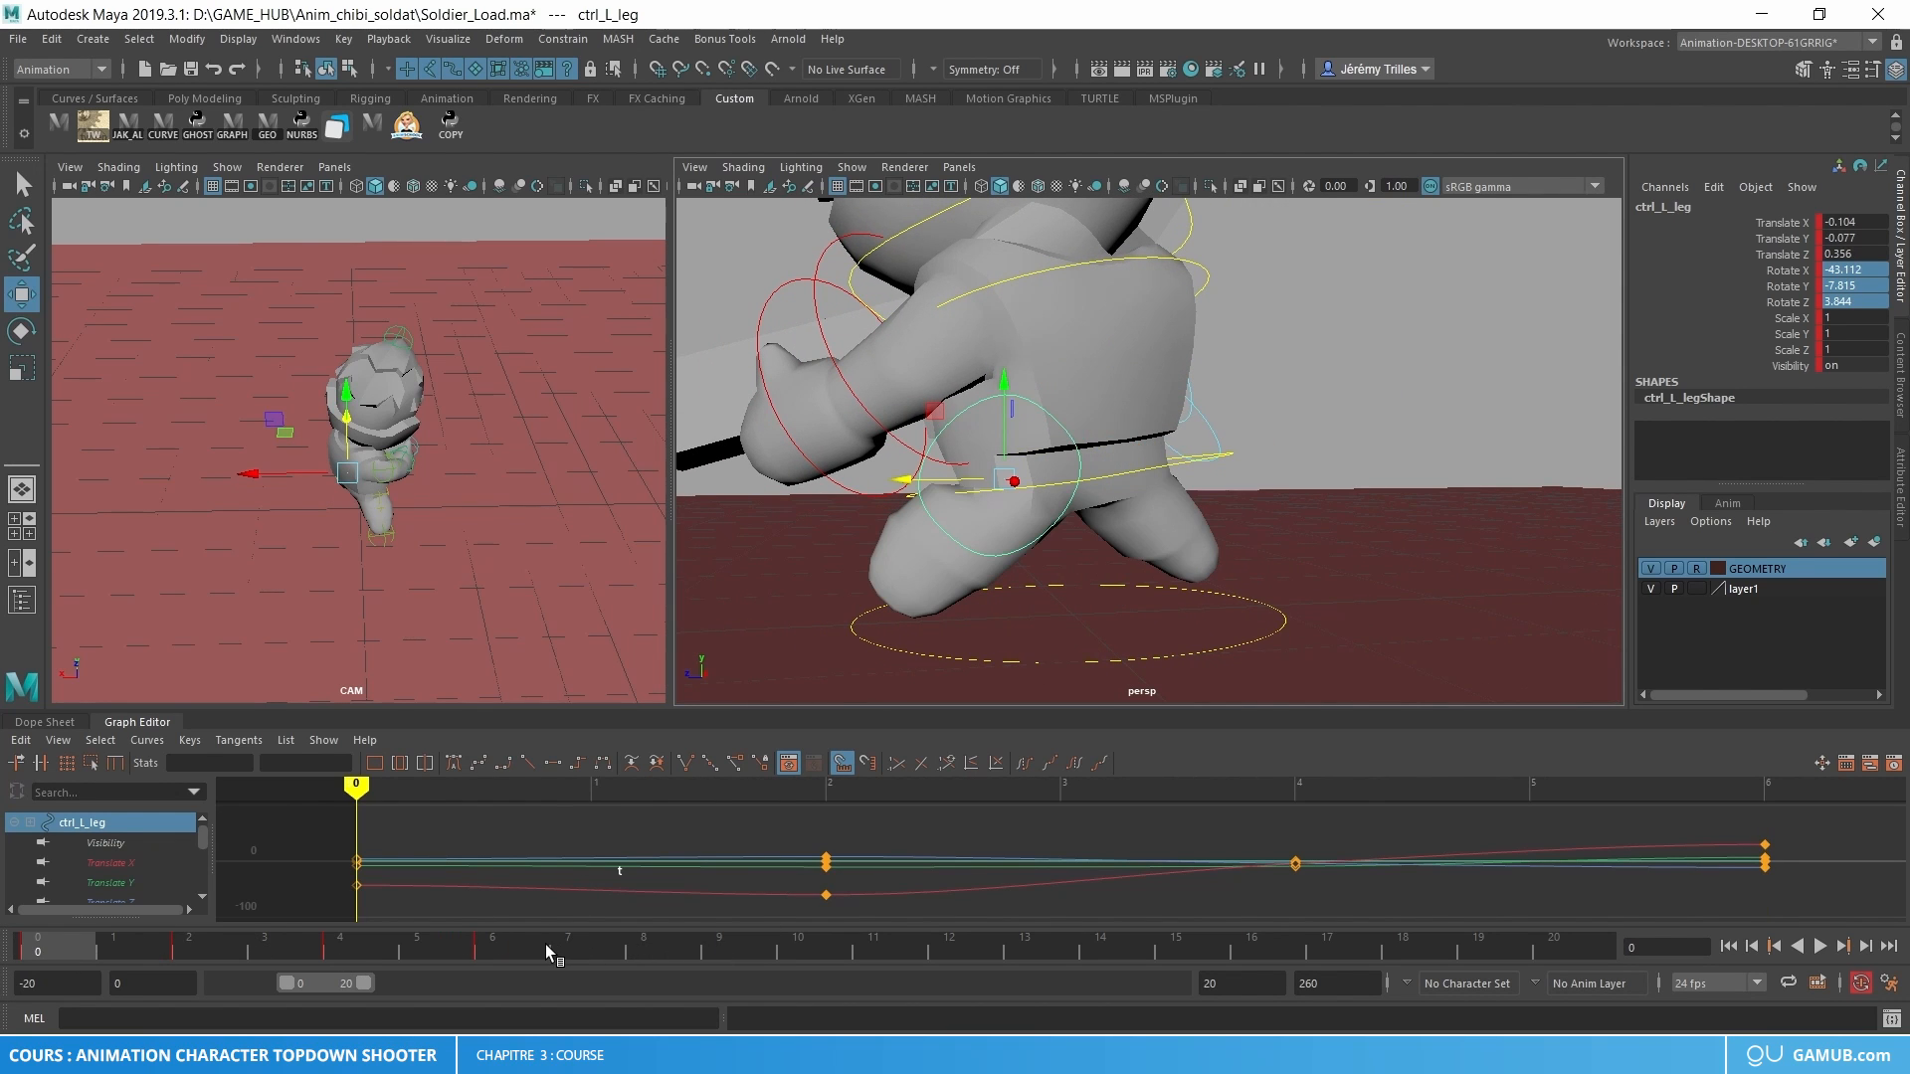
click(545, 945)
click(69, 940)
click(496, 945)
- At frame 6, move the right leg control to about X -0.119, Y -0.147, Z 0.112, key its translation and play the animation
drag(1118, 451, 1234, 563)
click(1388, 545)
click(1392, 547)
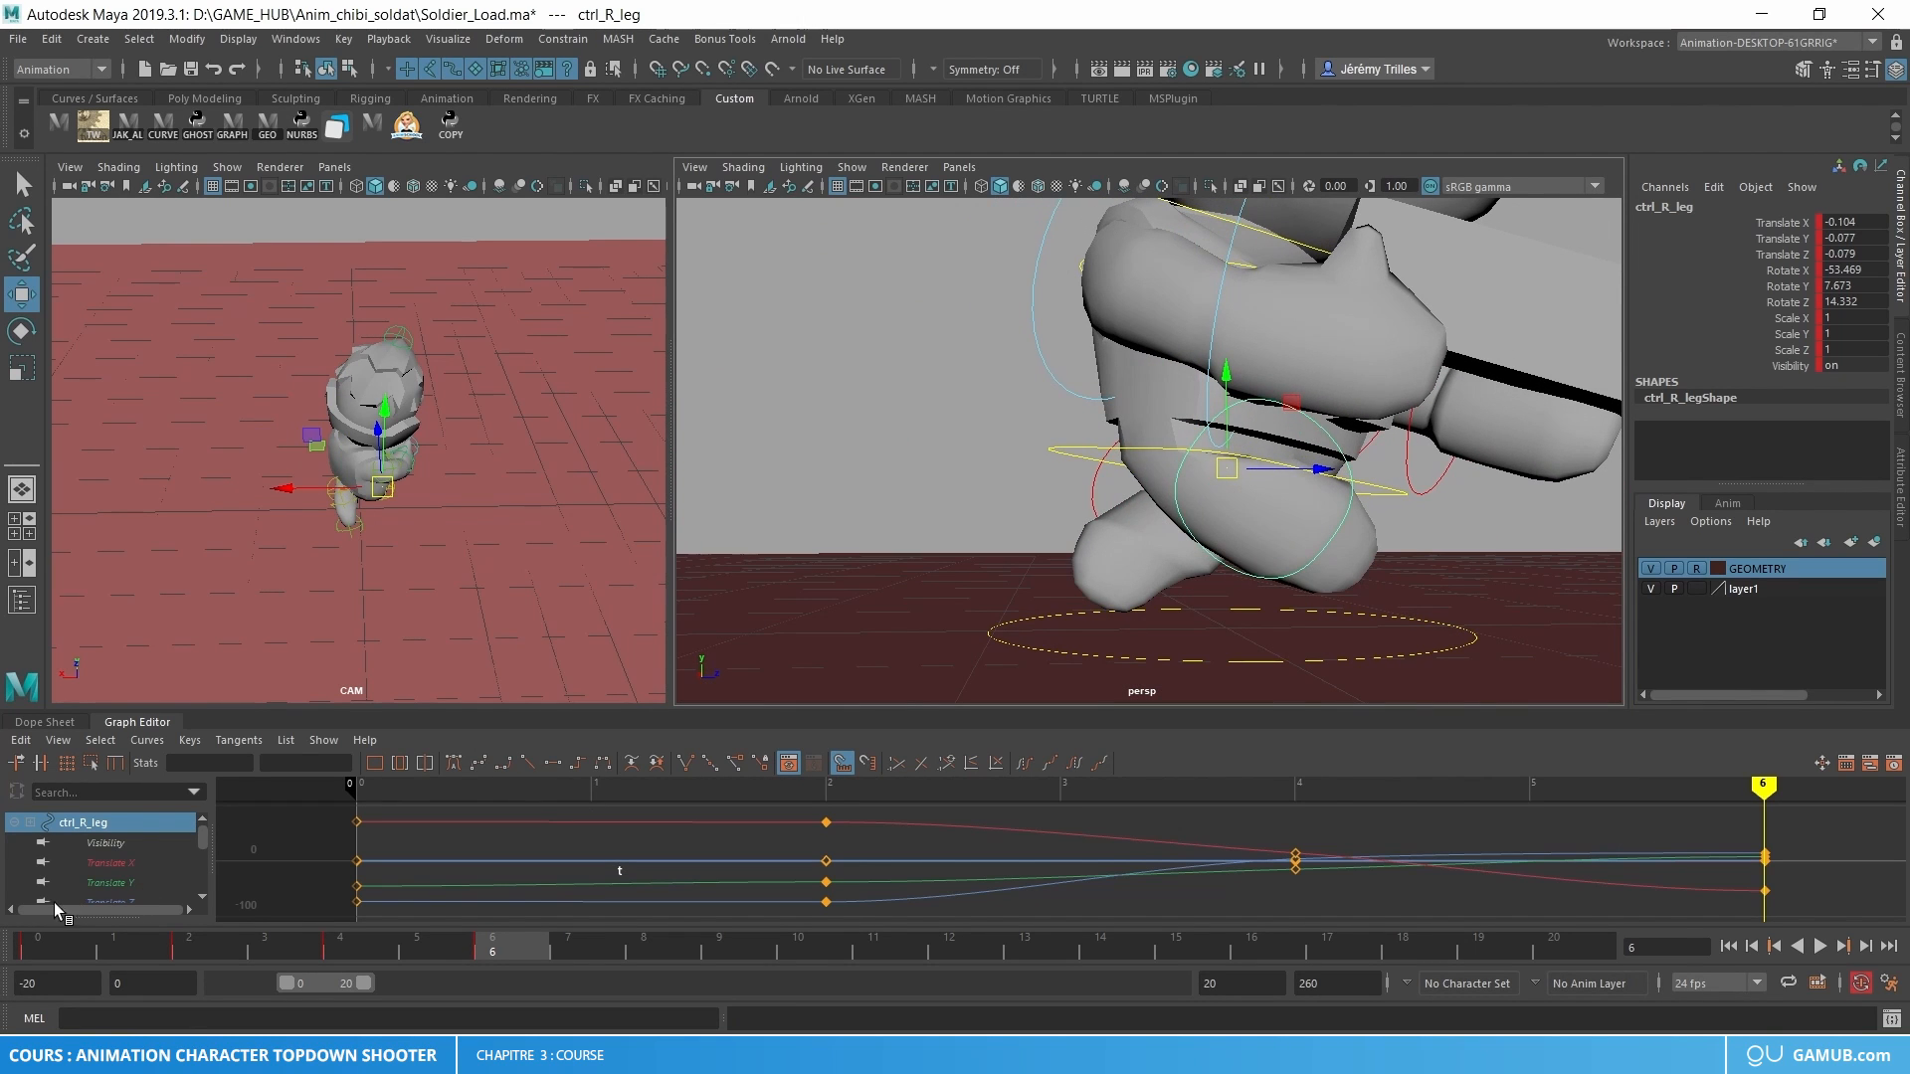
click(56, 945)
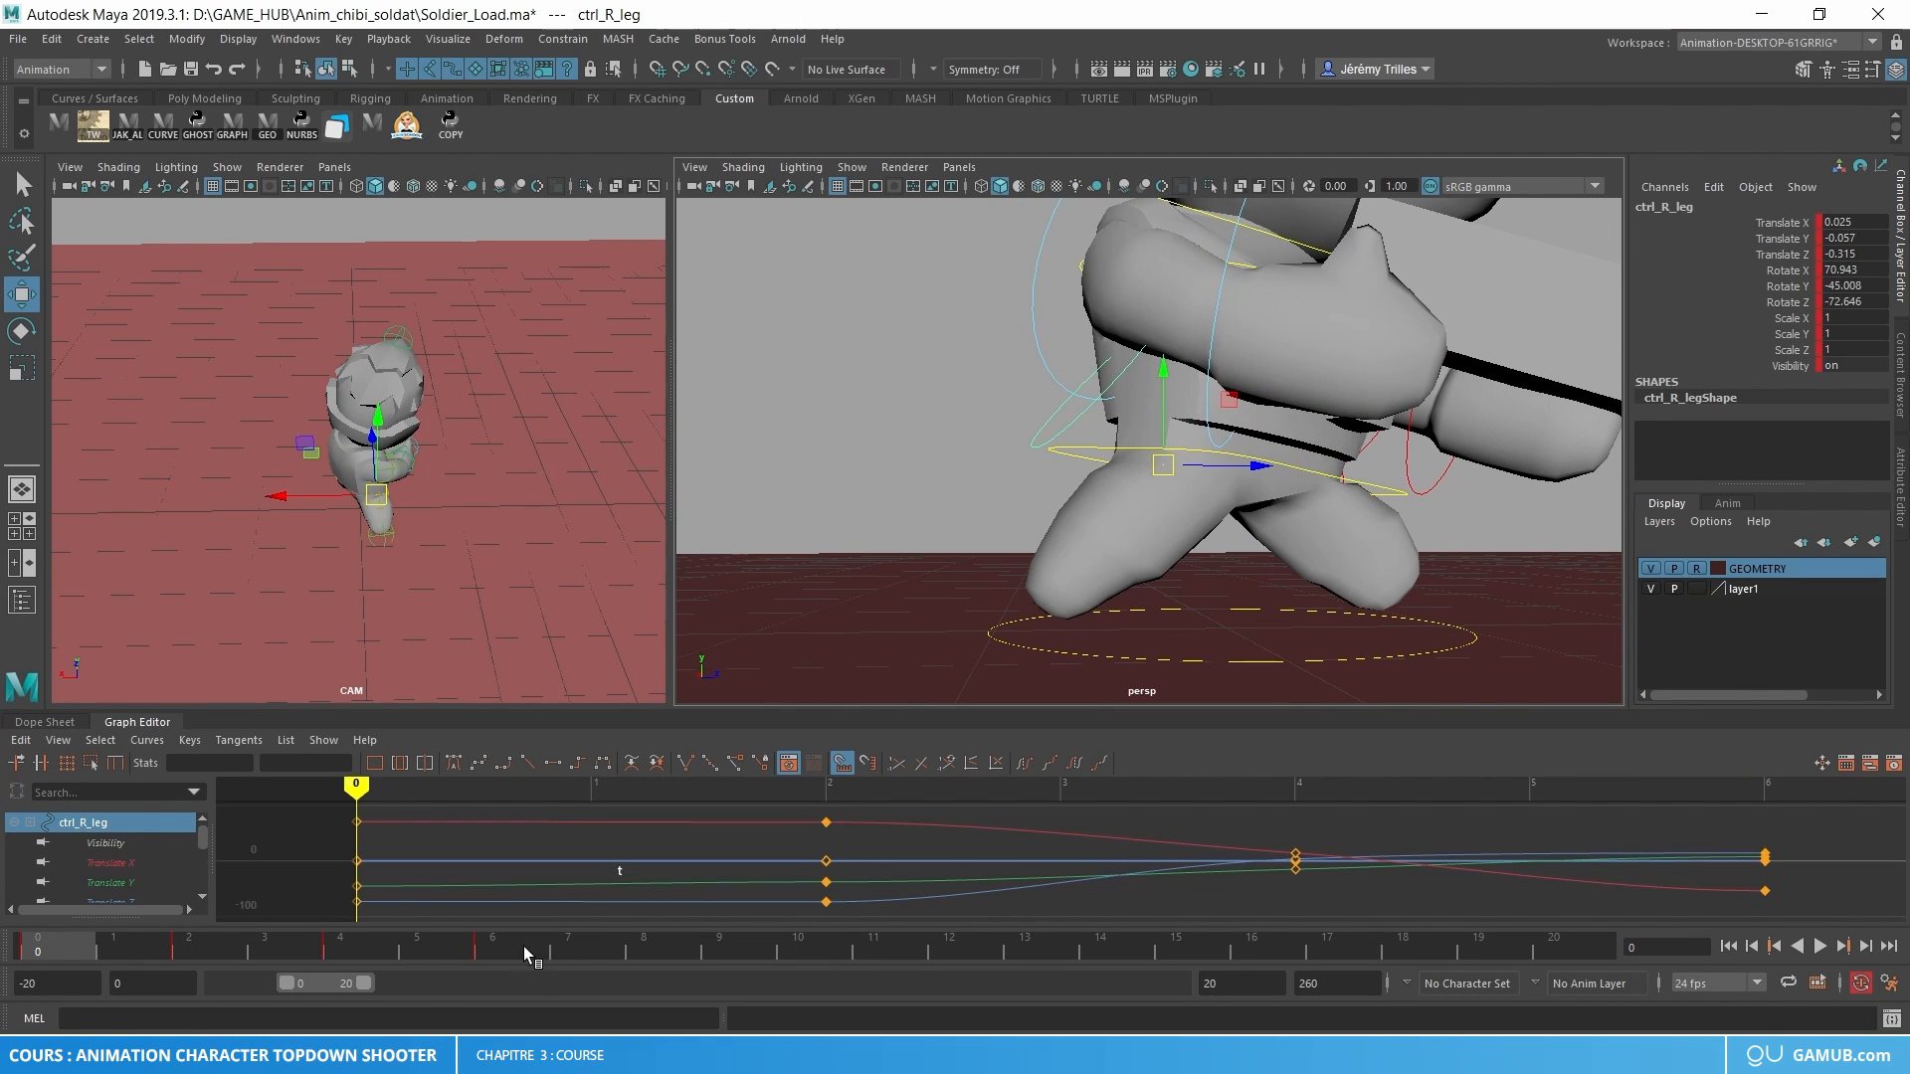
click(523, 947)
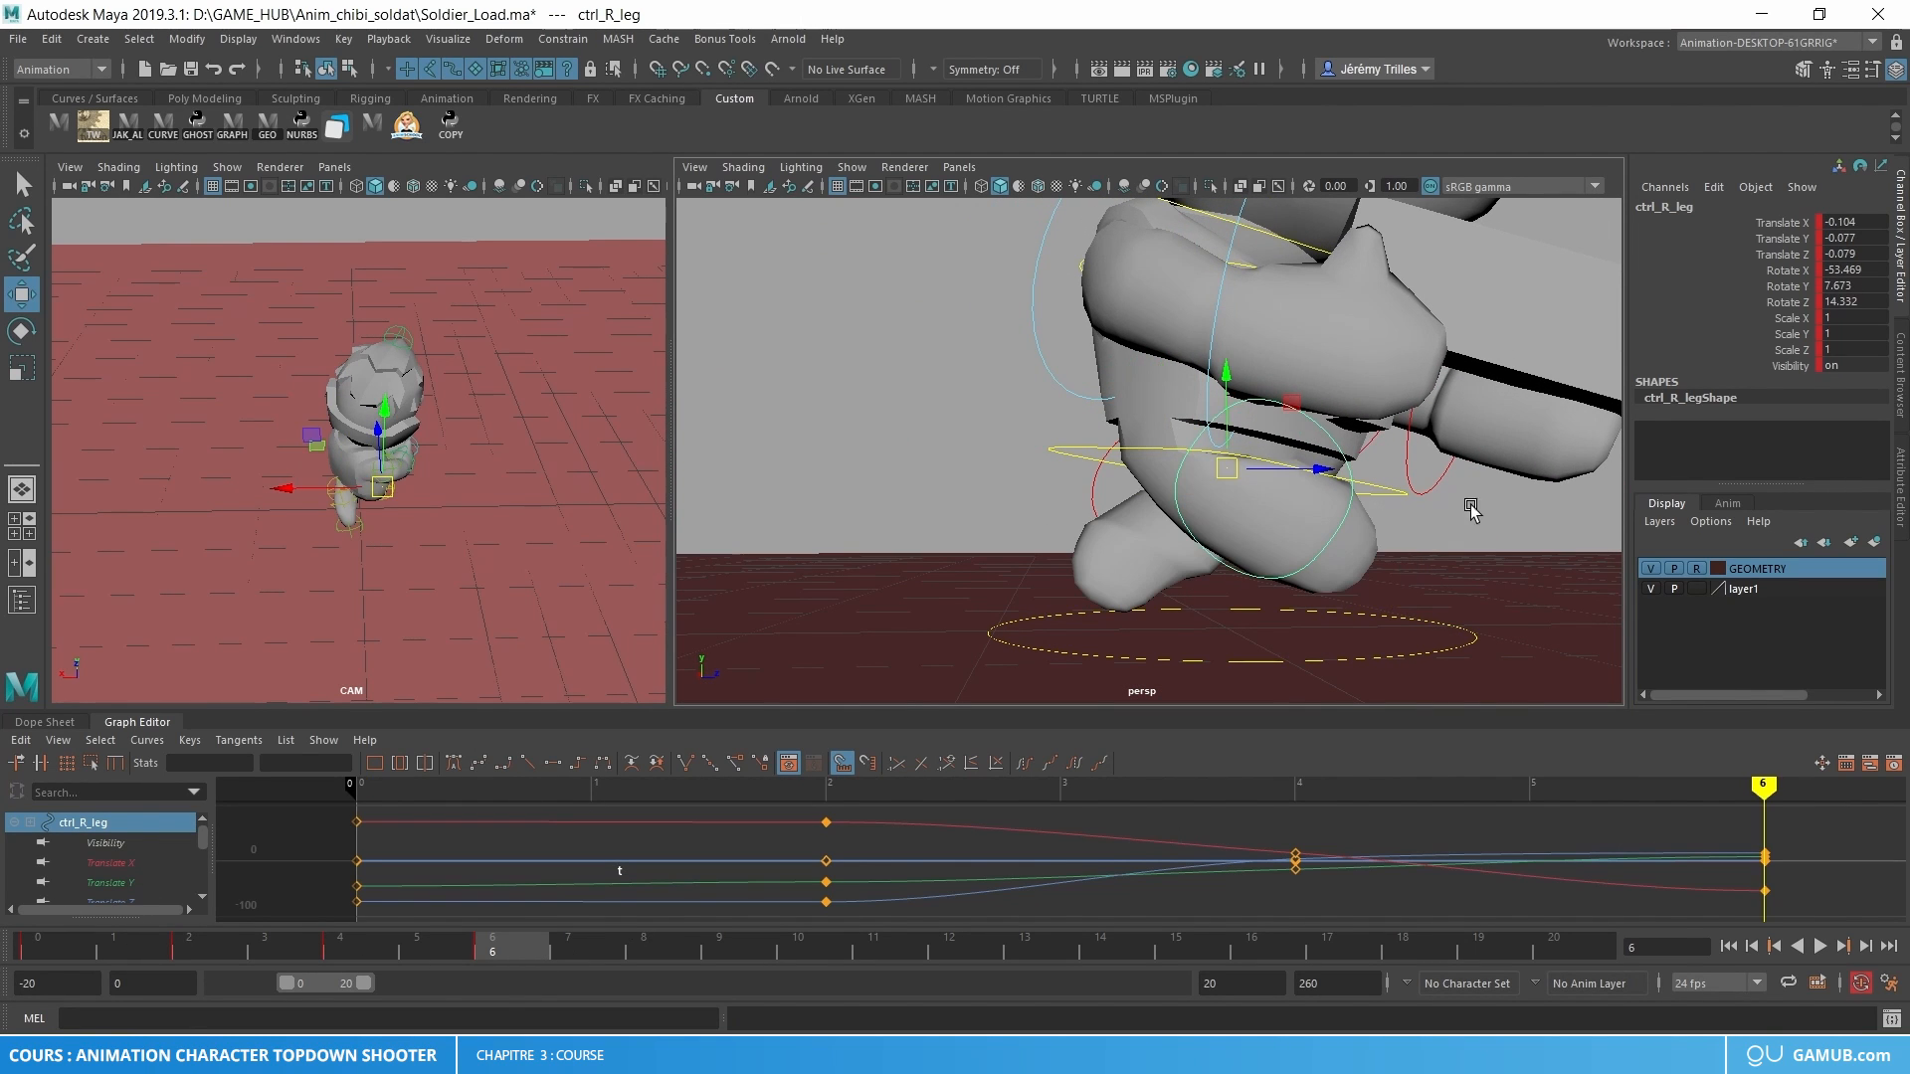
middle_drag(1185, 492, 1271, 498)
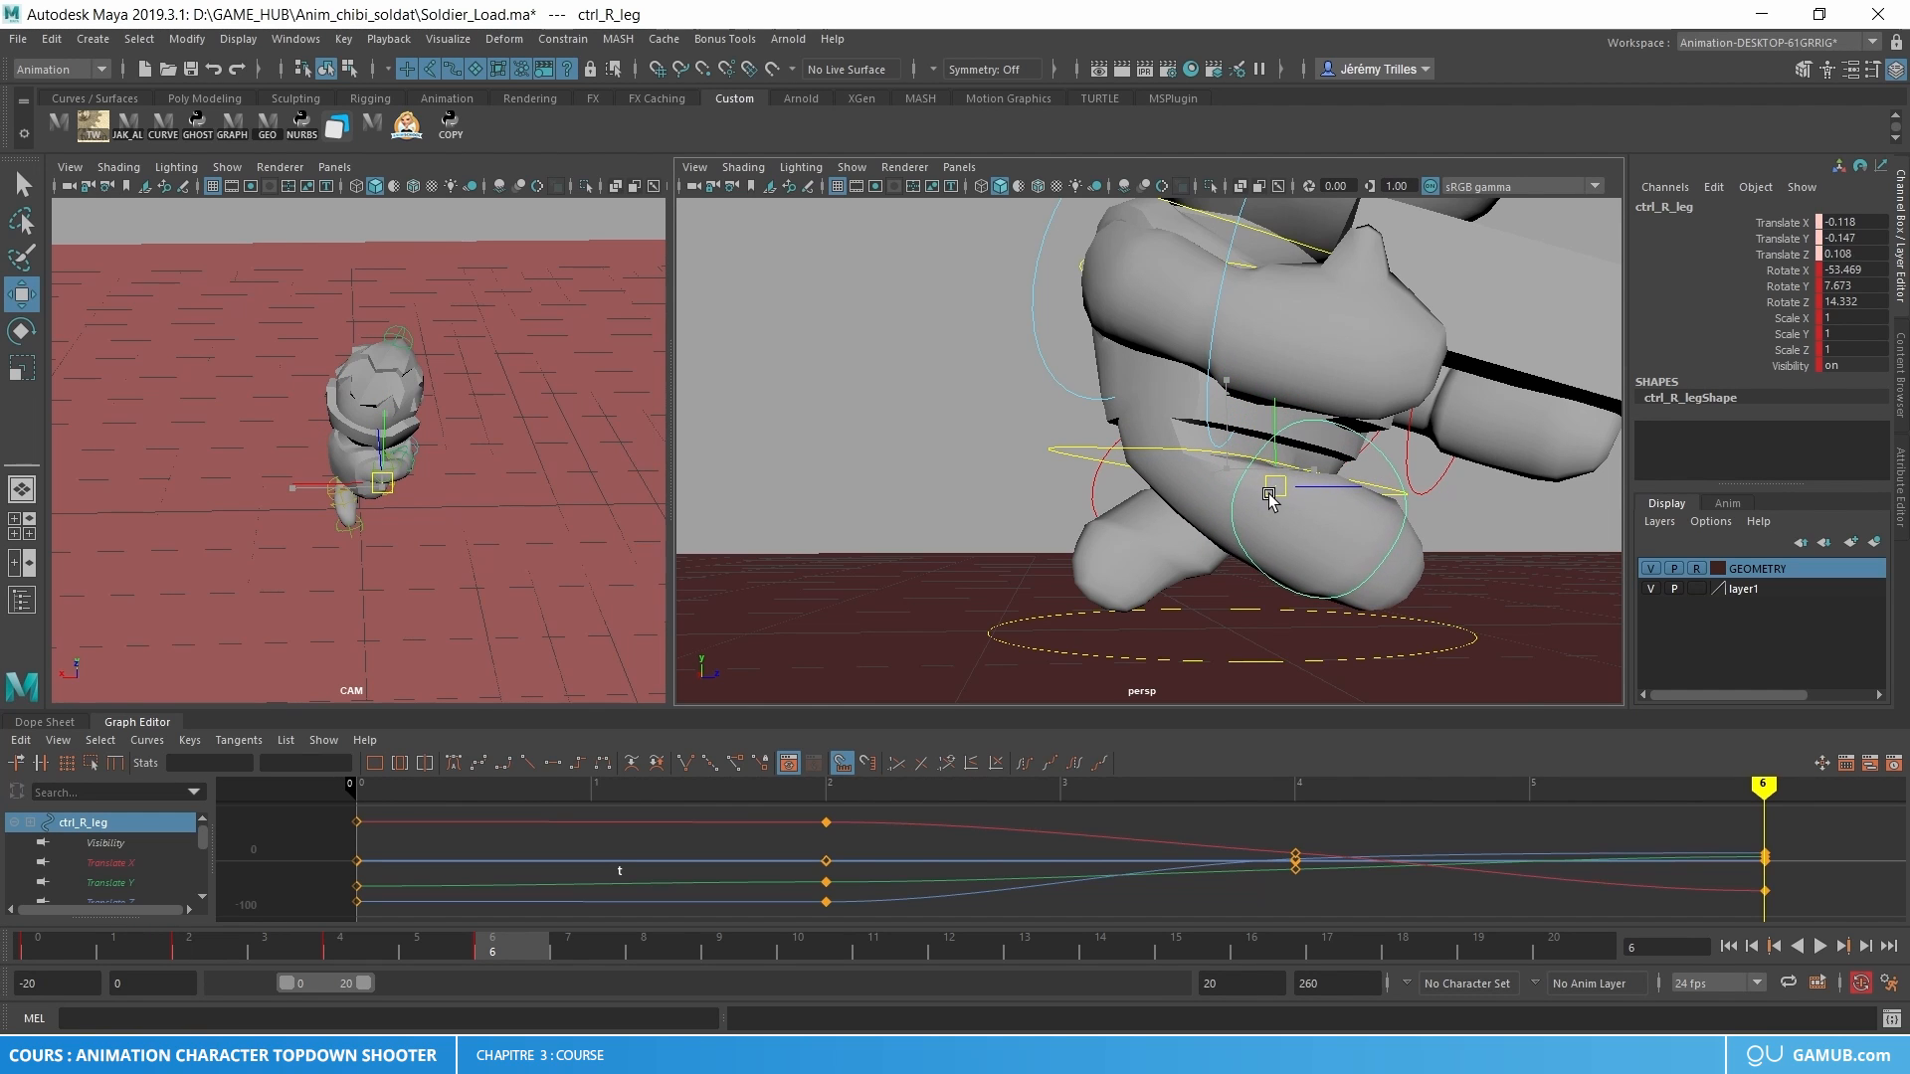
key(shift+w)
key(alt+v)
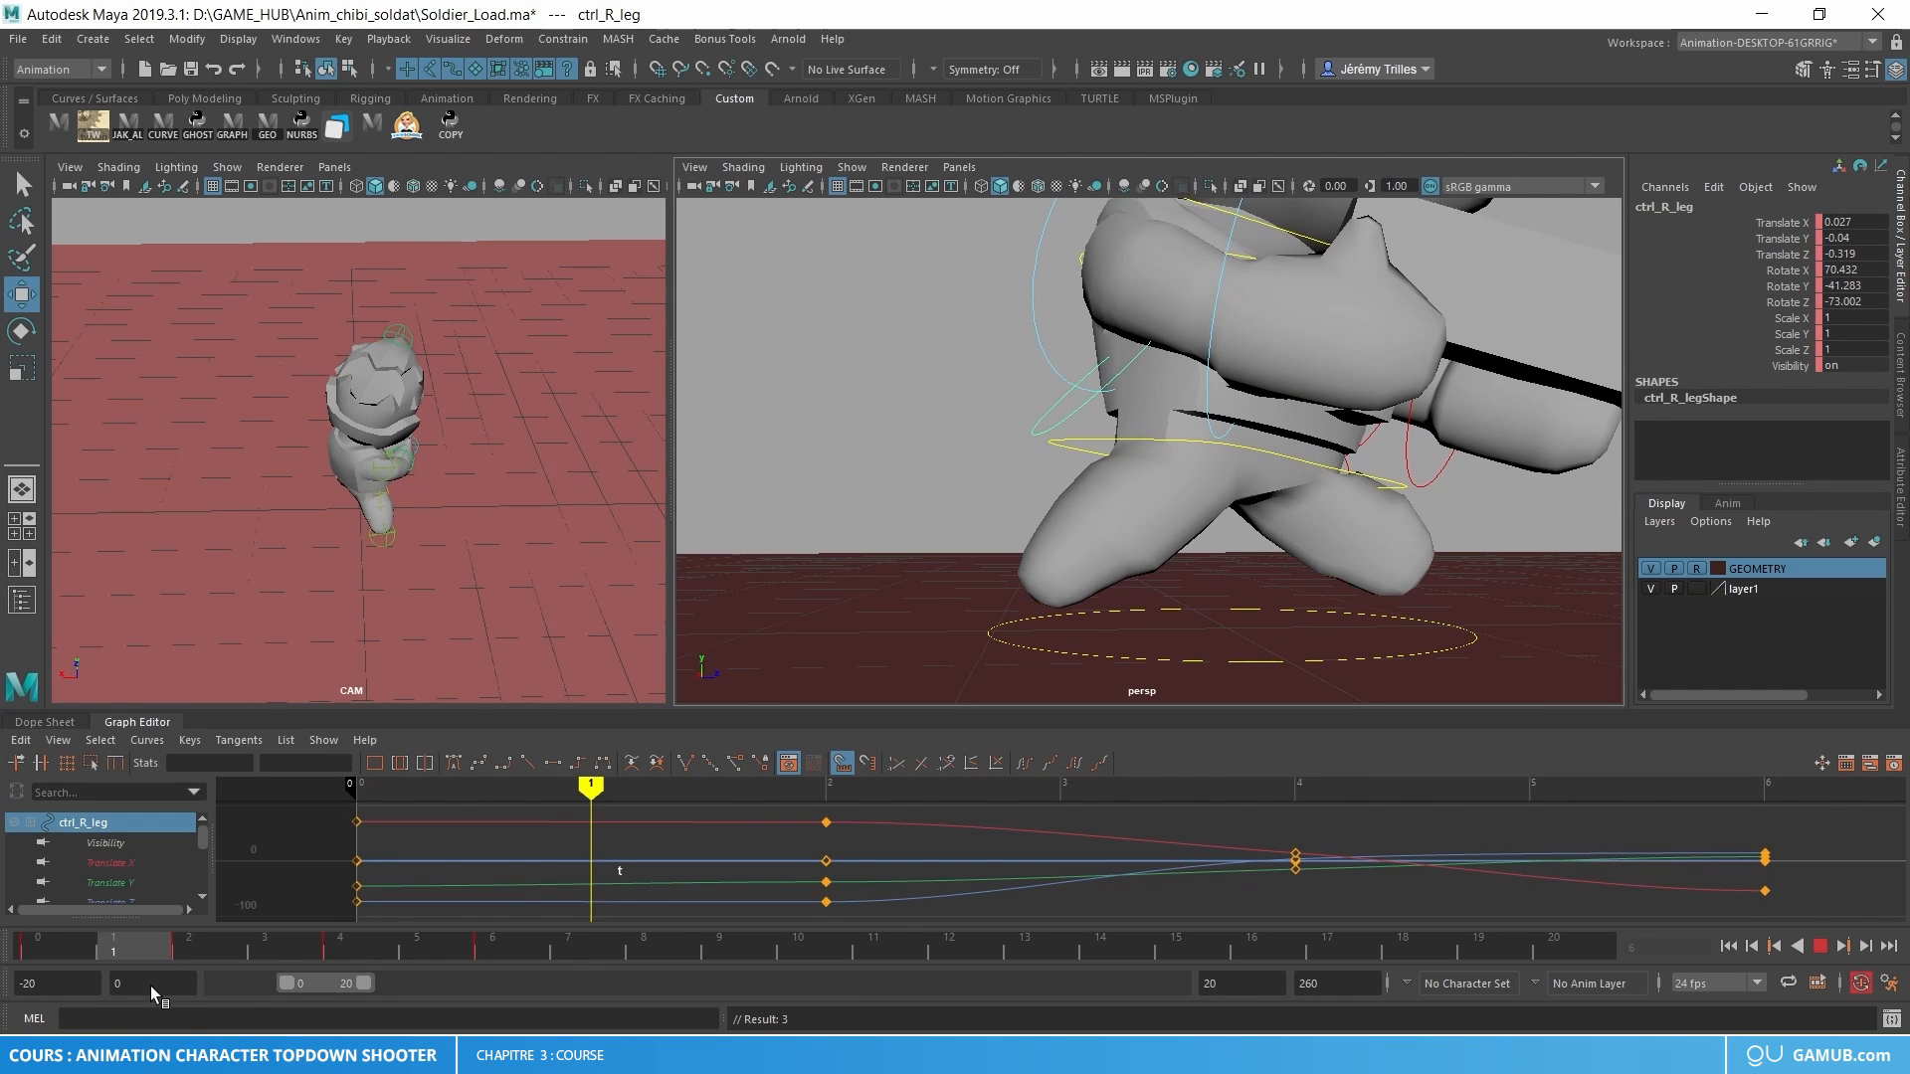
- At frame 6, rotate the pelvis control to about X 8.3, Y -42.5, Z -7.2
drag(440, 950, 511, 948)
alt+drag(1094, 428, 1183, 508)
click(1259, 525)
click(1266, 522)
key(e)
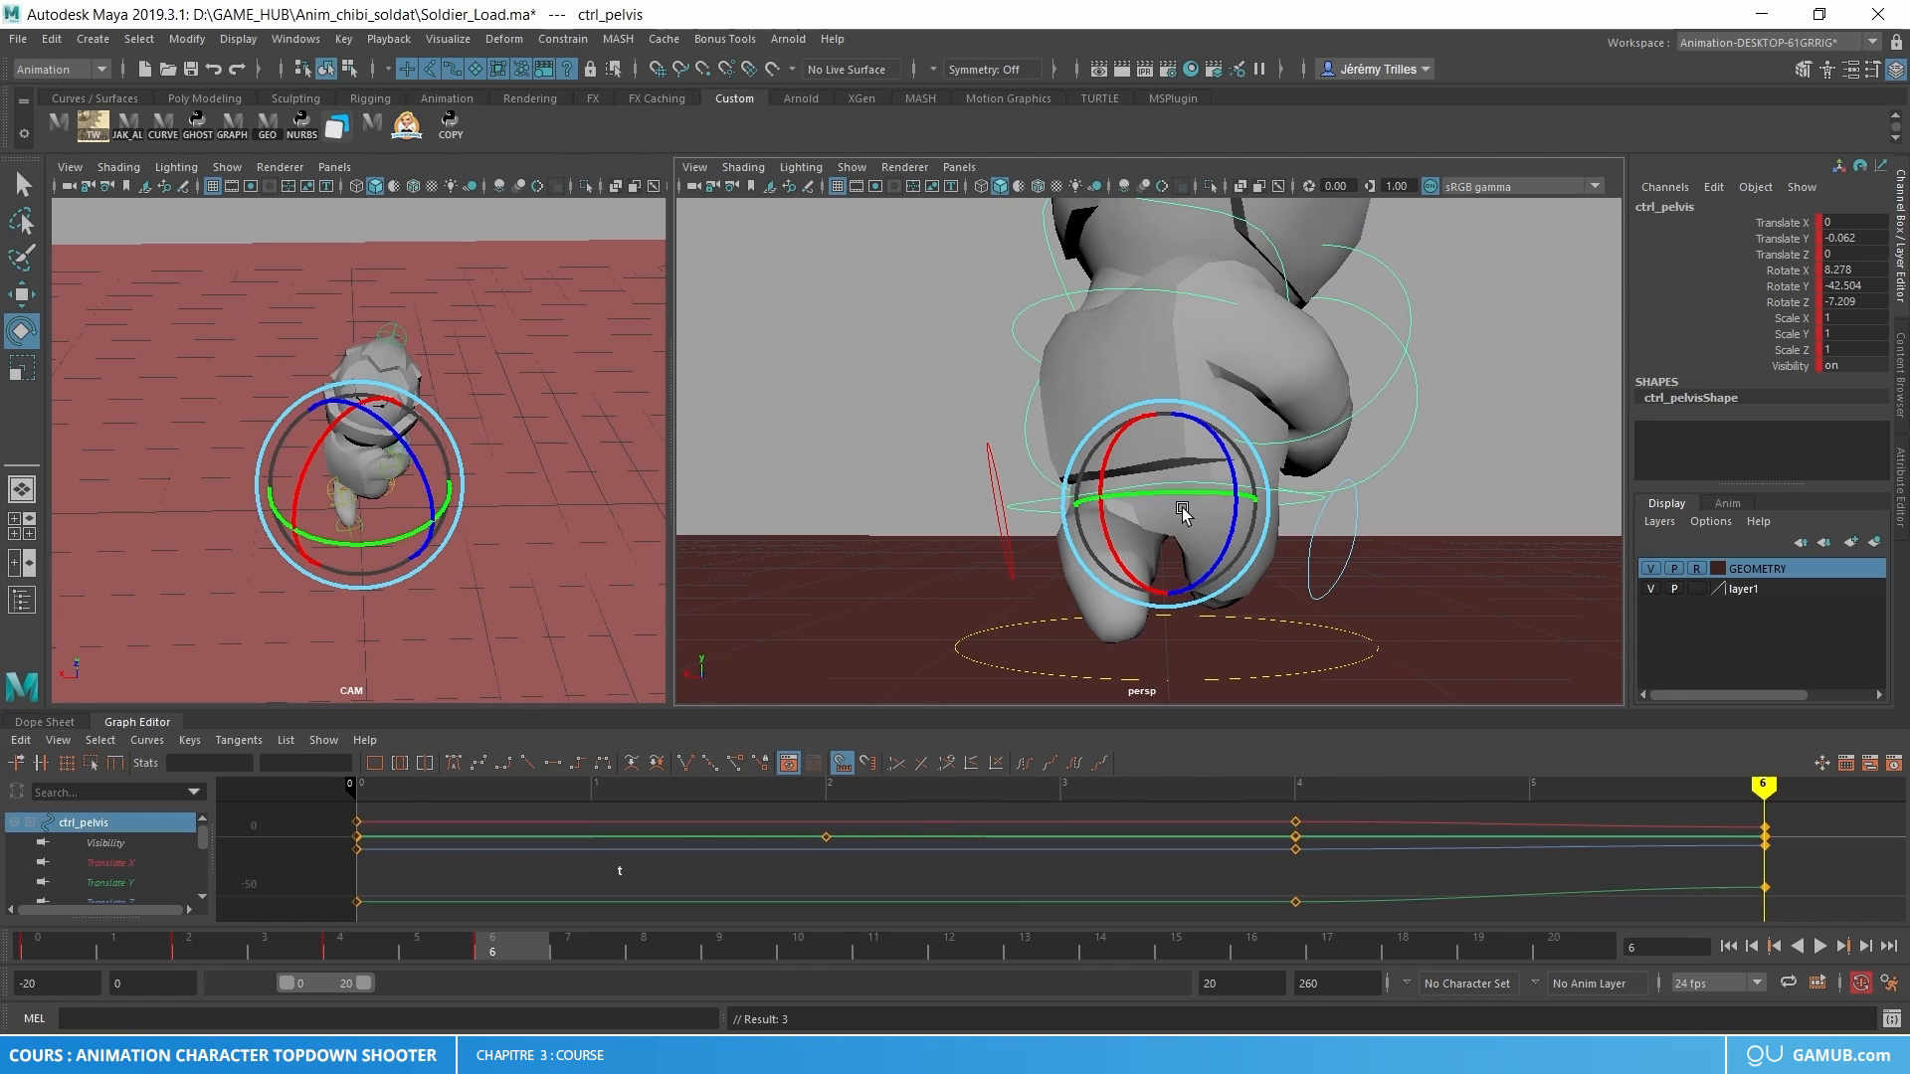
- At frame 6, rotate the clavicle control to about X 5.1, Y -20.8, Z 3.1
click(1169, 299)
drag(1152, 336, 1134, 360)
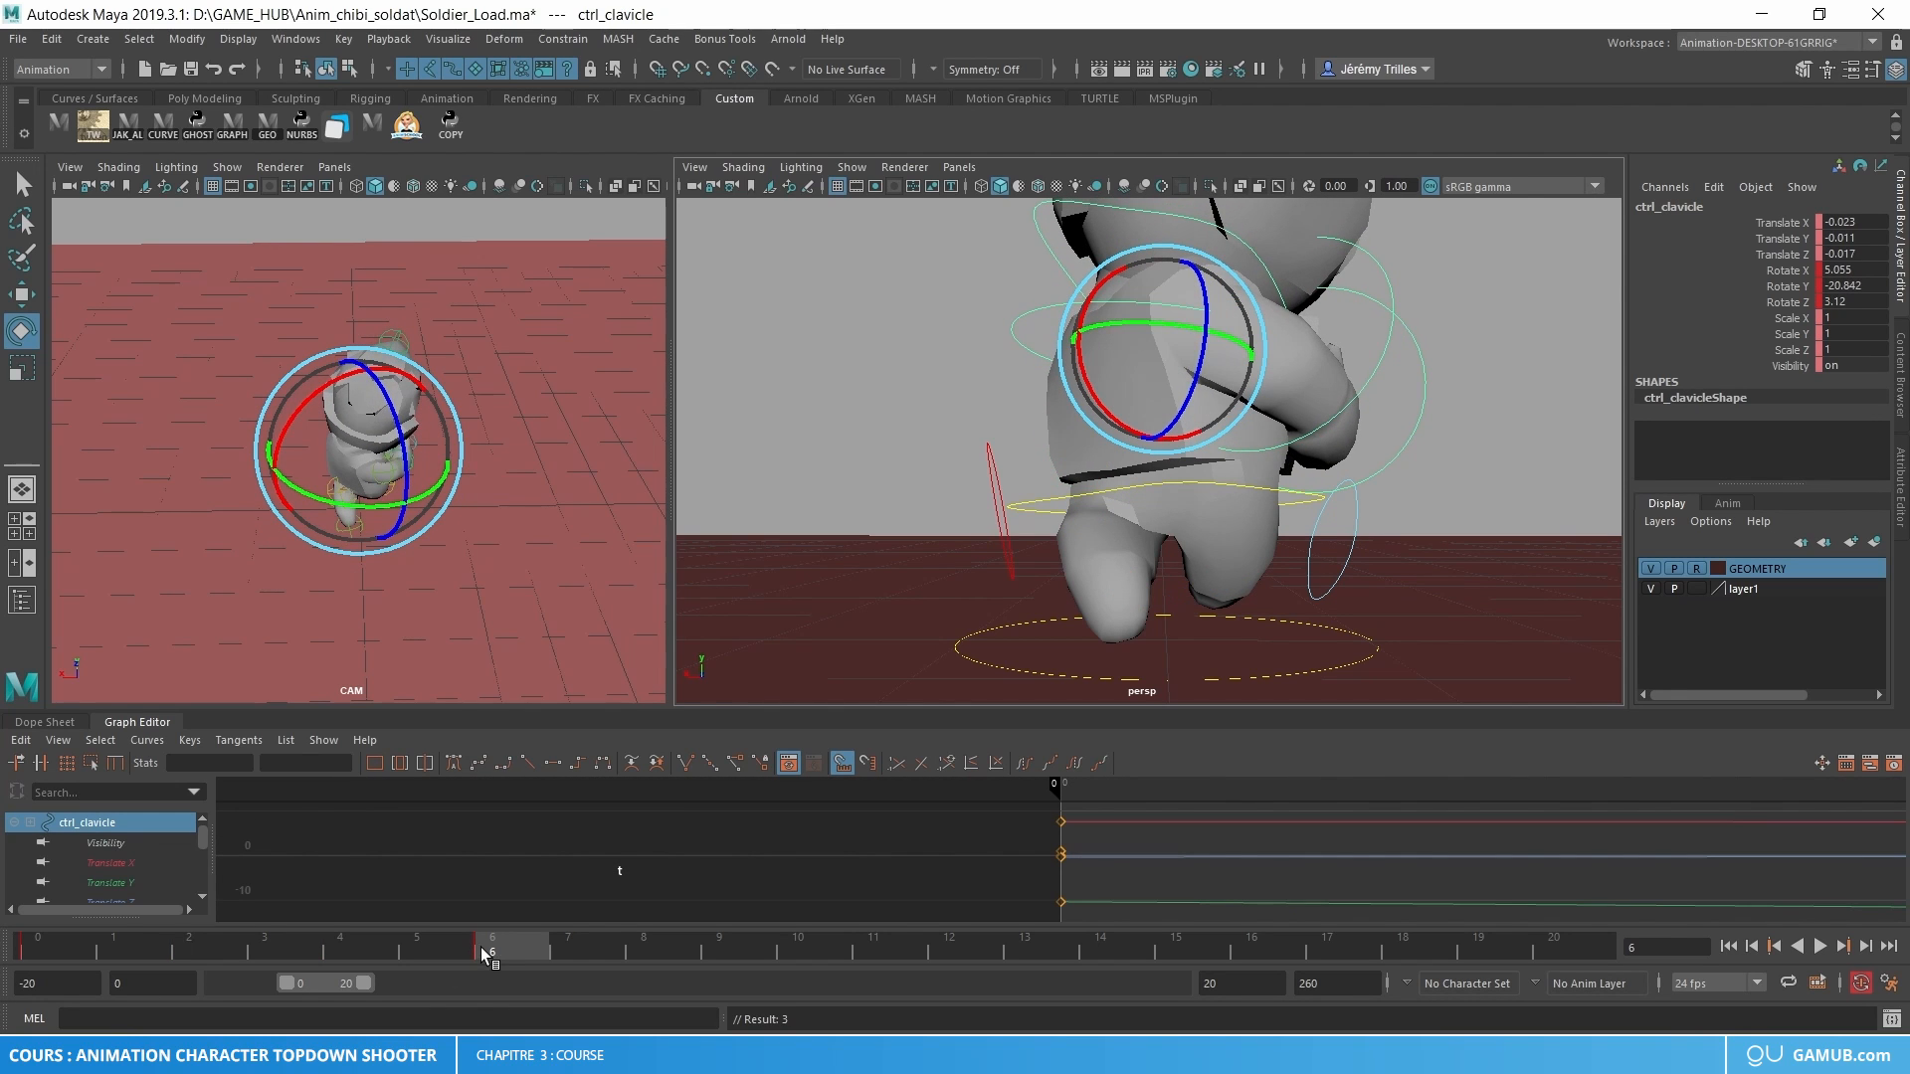
key(w)
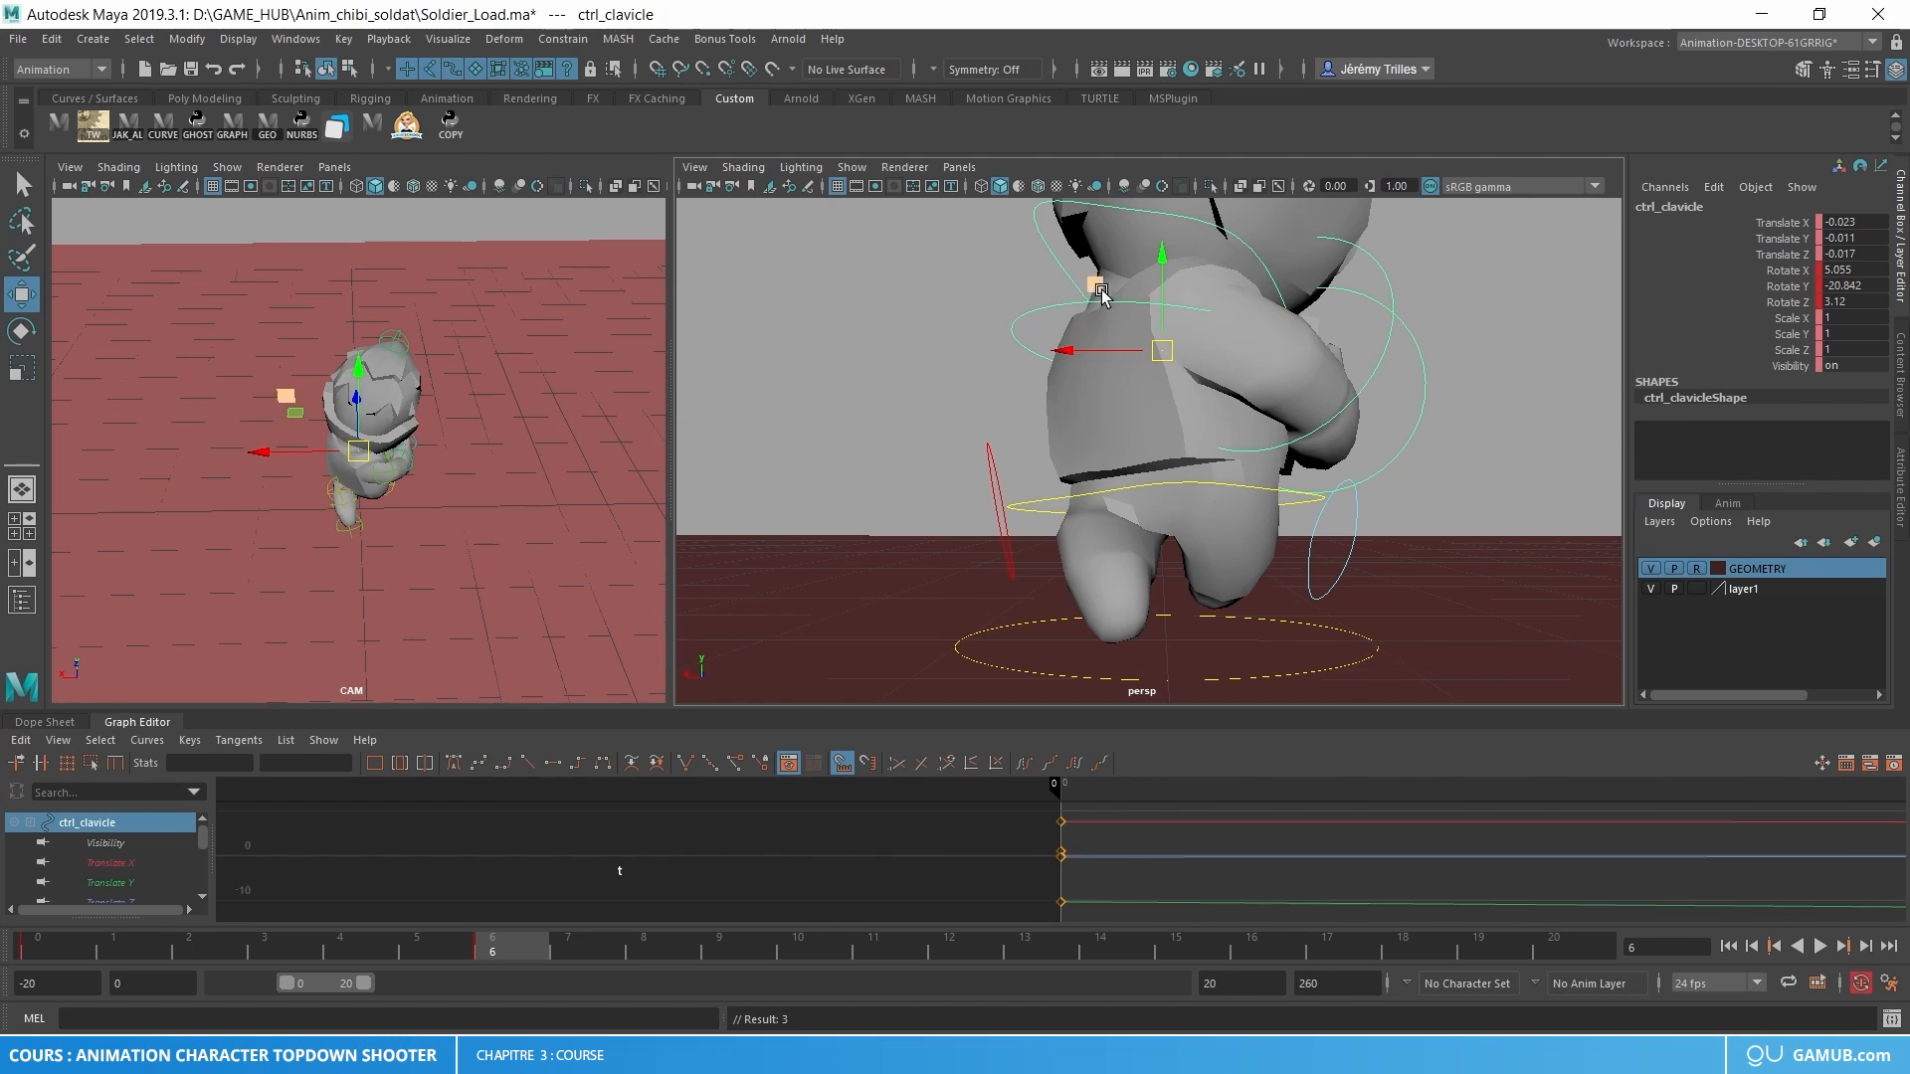
- Try rotating the pelvis control around its vertical axis to about Y -23.8 at frame 6
click(1142, 486)
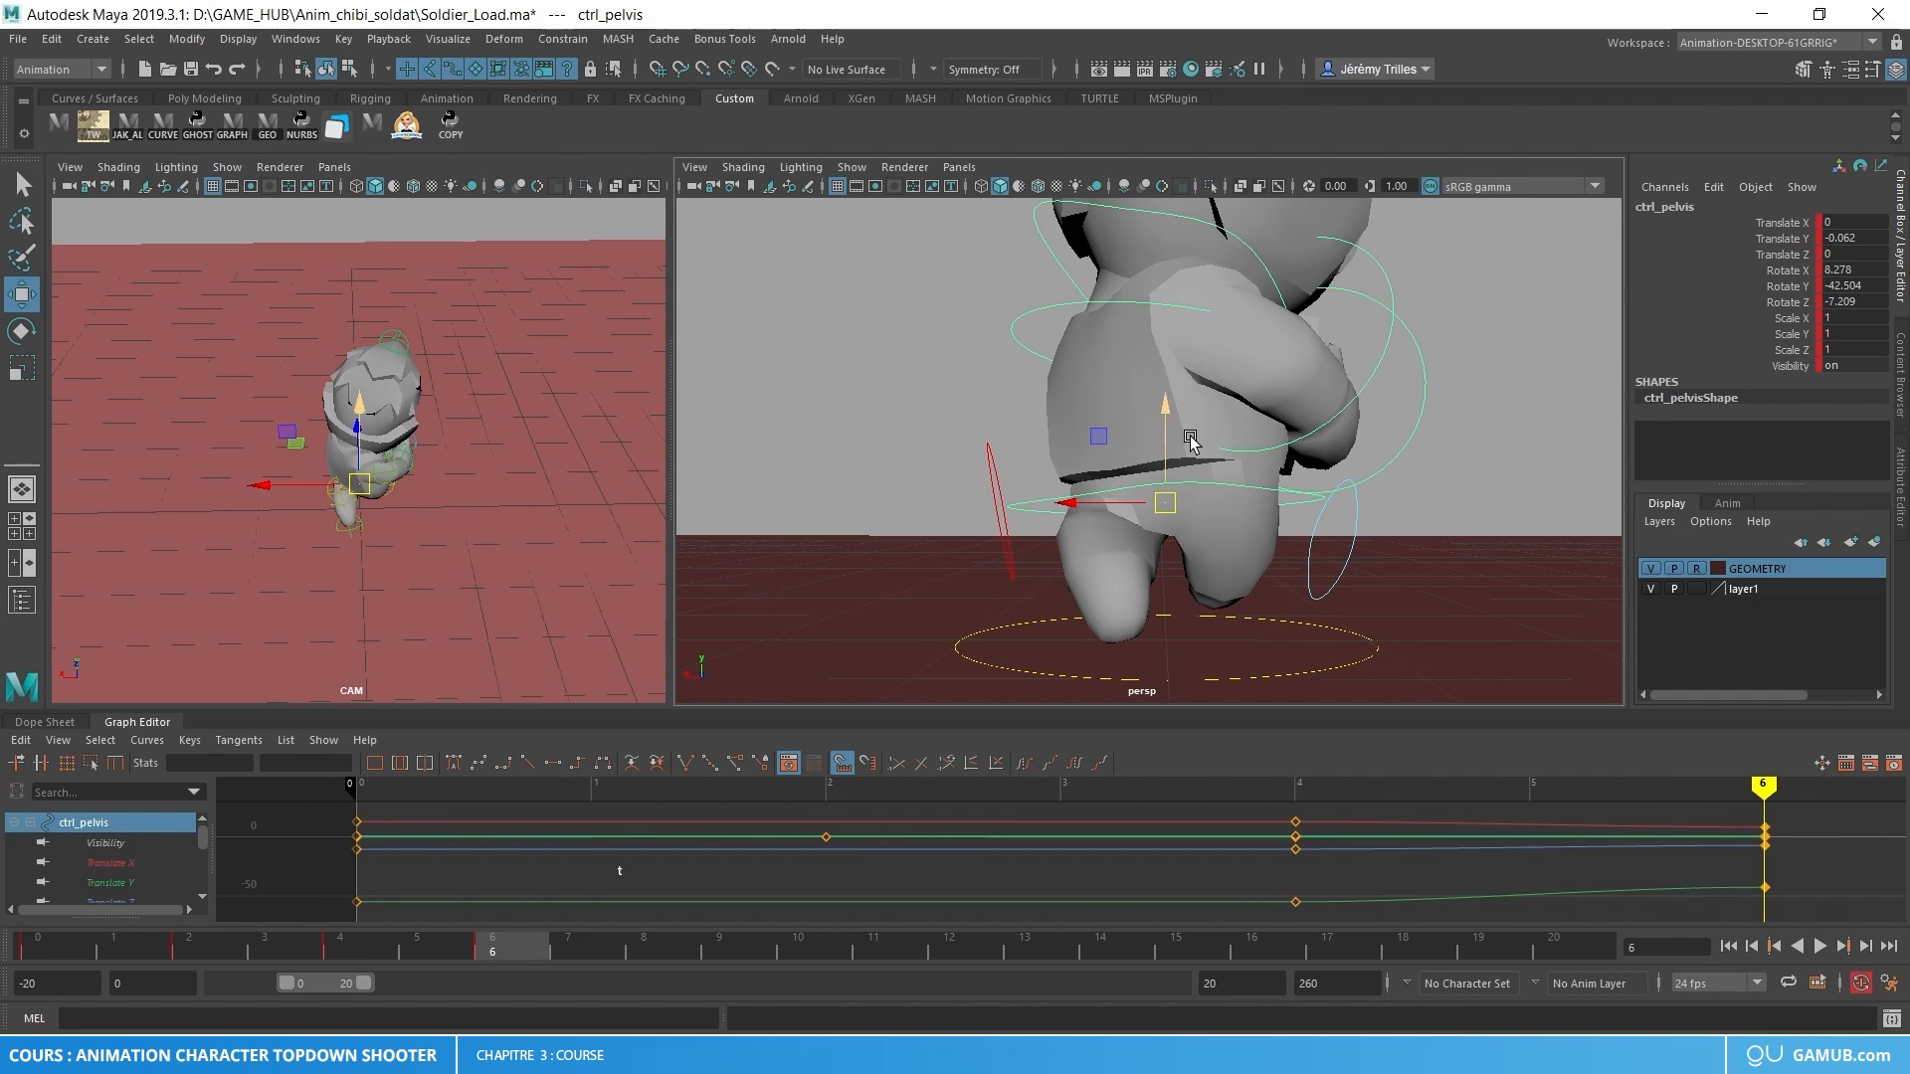
key(e)
drag(1154, 492, 1203, 491)
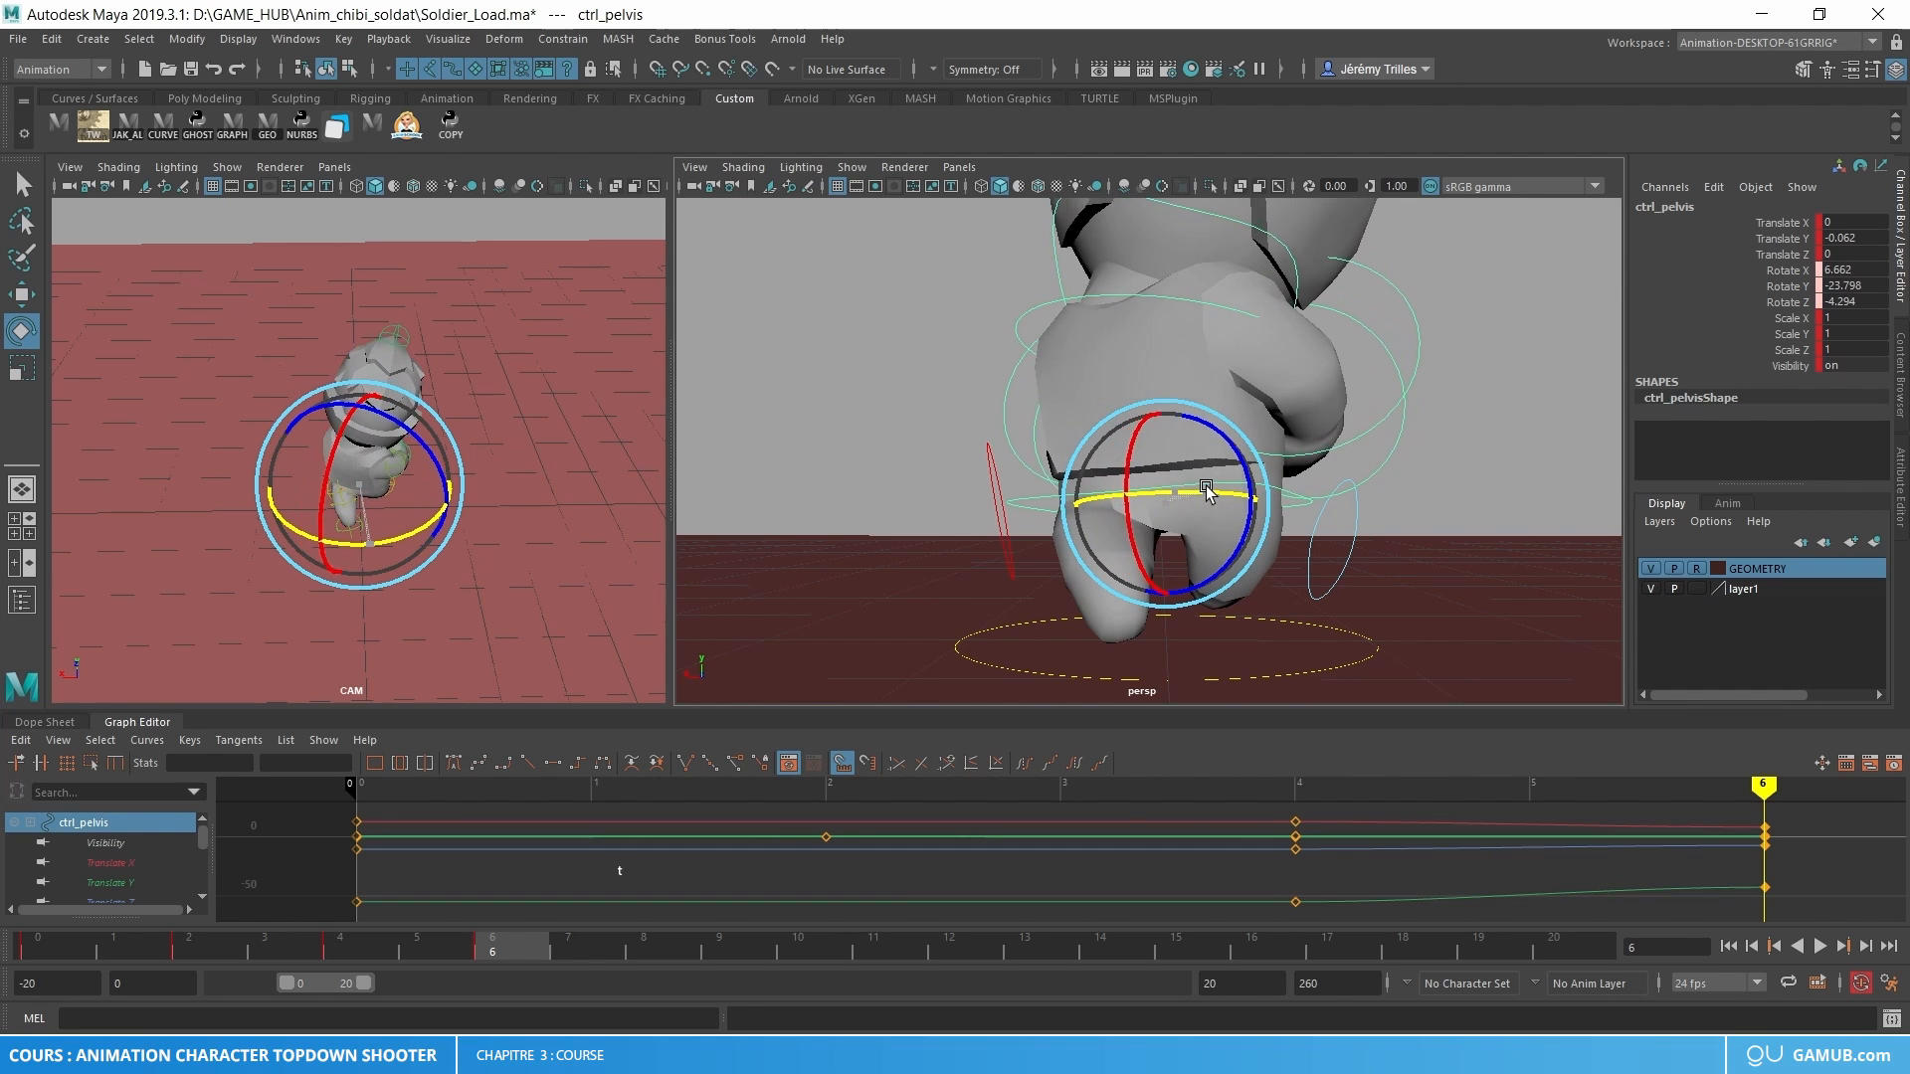
key(ctrl+z)
- Adjust the clavicle control's rotation at frame 6 to about X 3.4, Y -21.2, Z 7.7, undoing the last extra rotation
click(1171, 306)
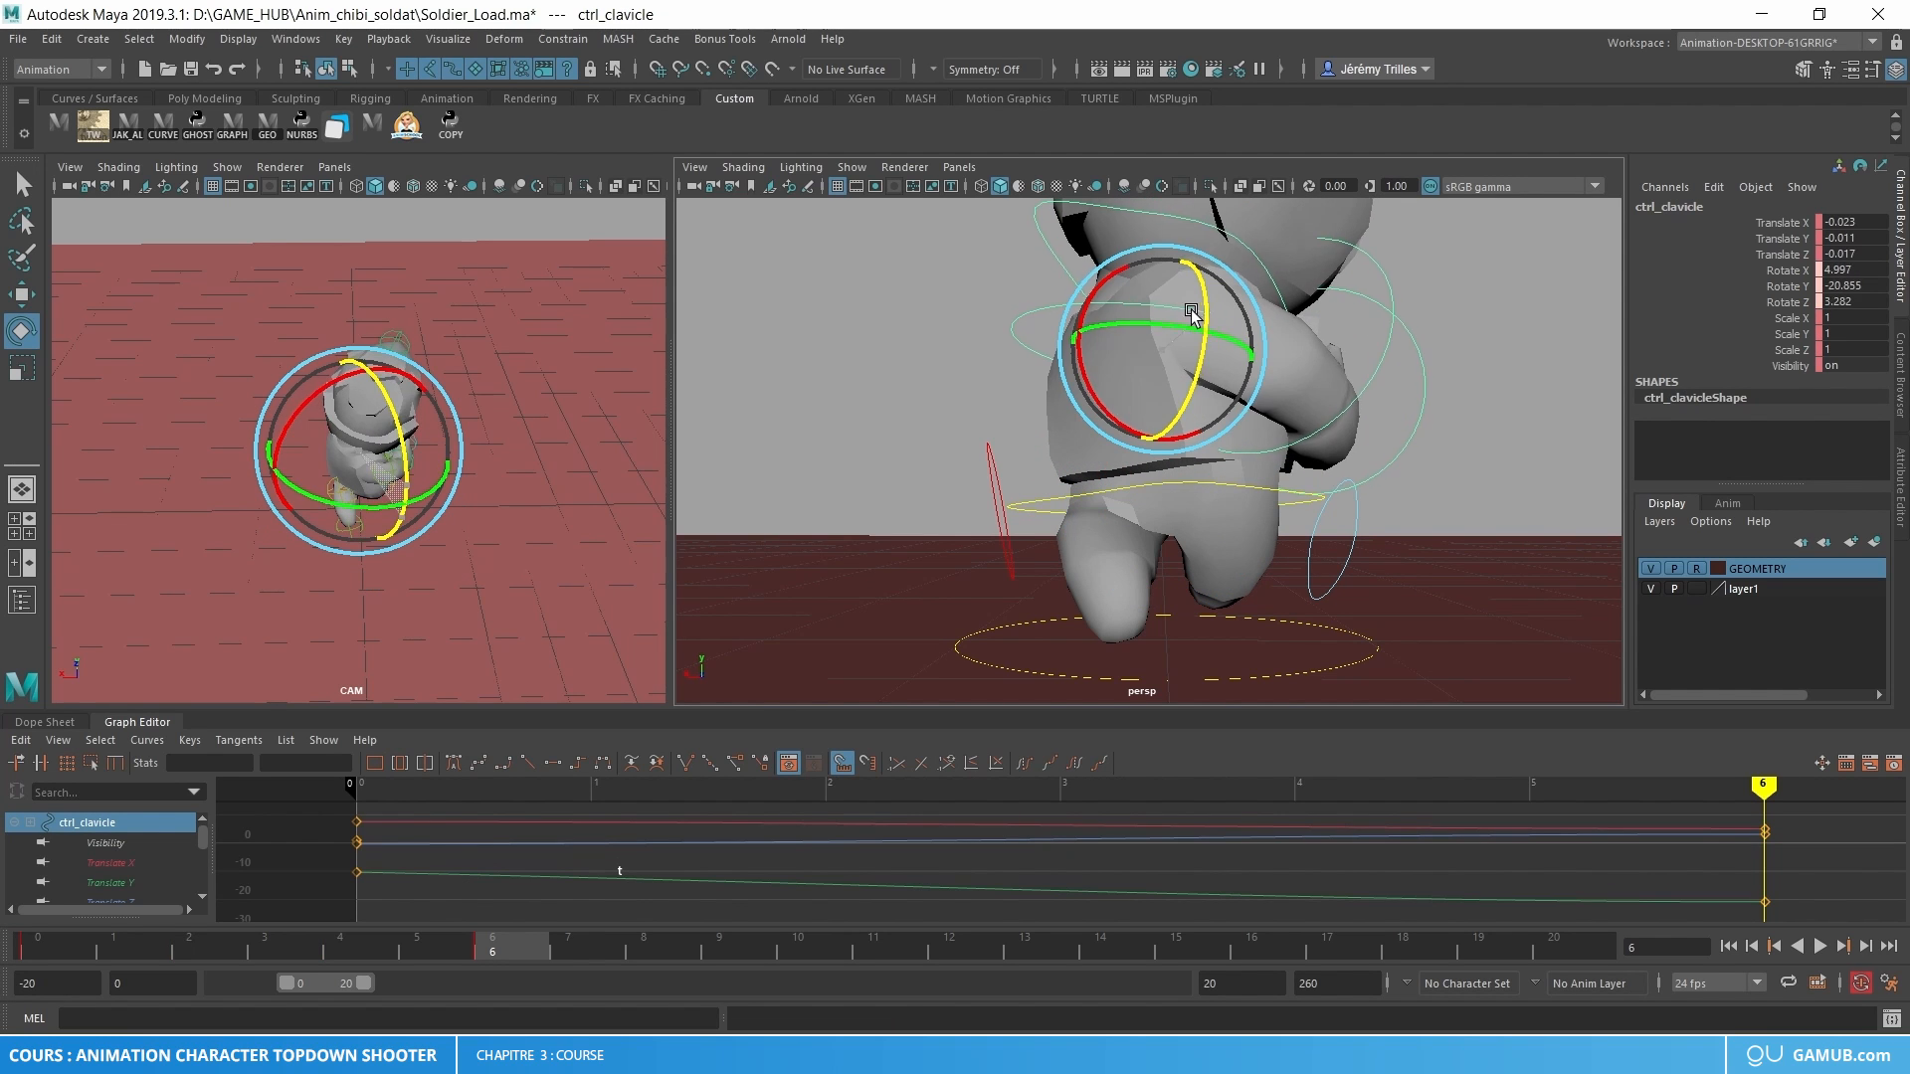
drag(1204, 318, 1217, 438)
key(ctrl+z)
key(w)
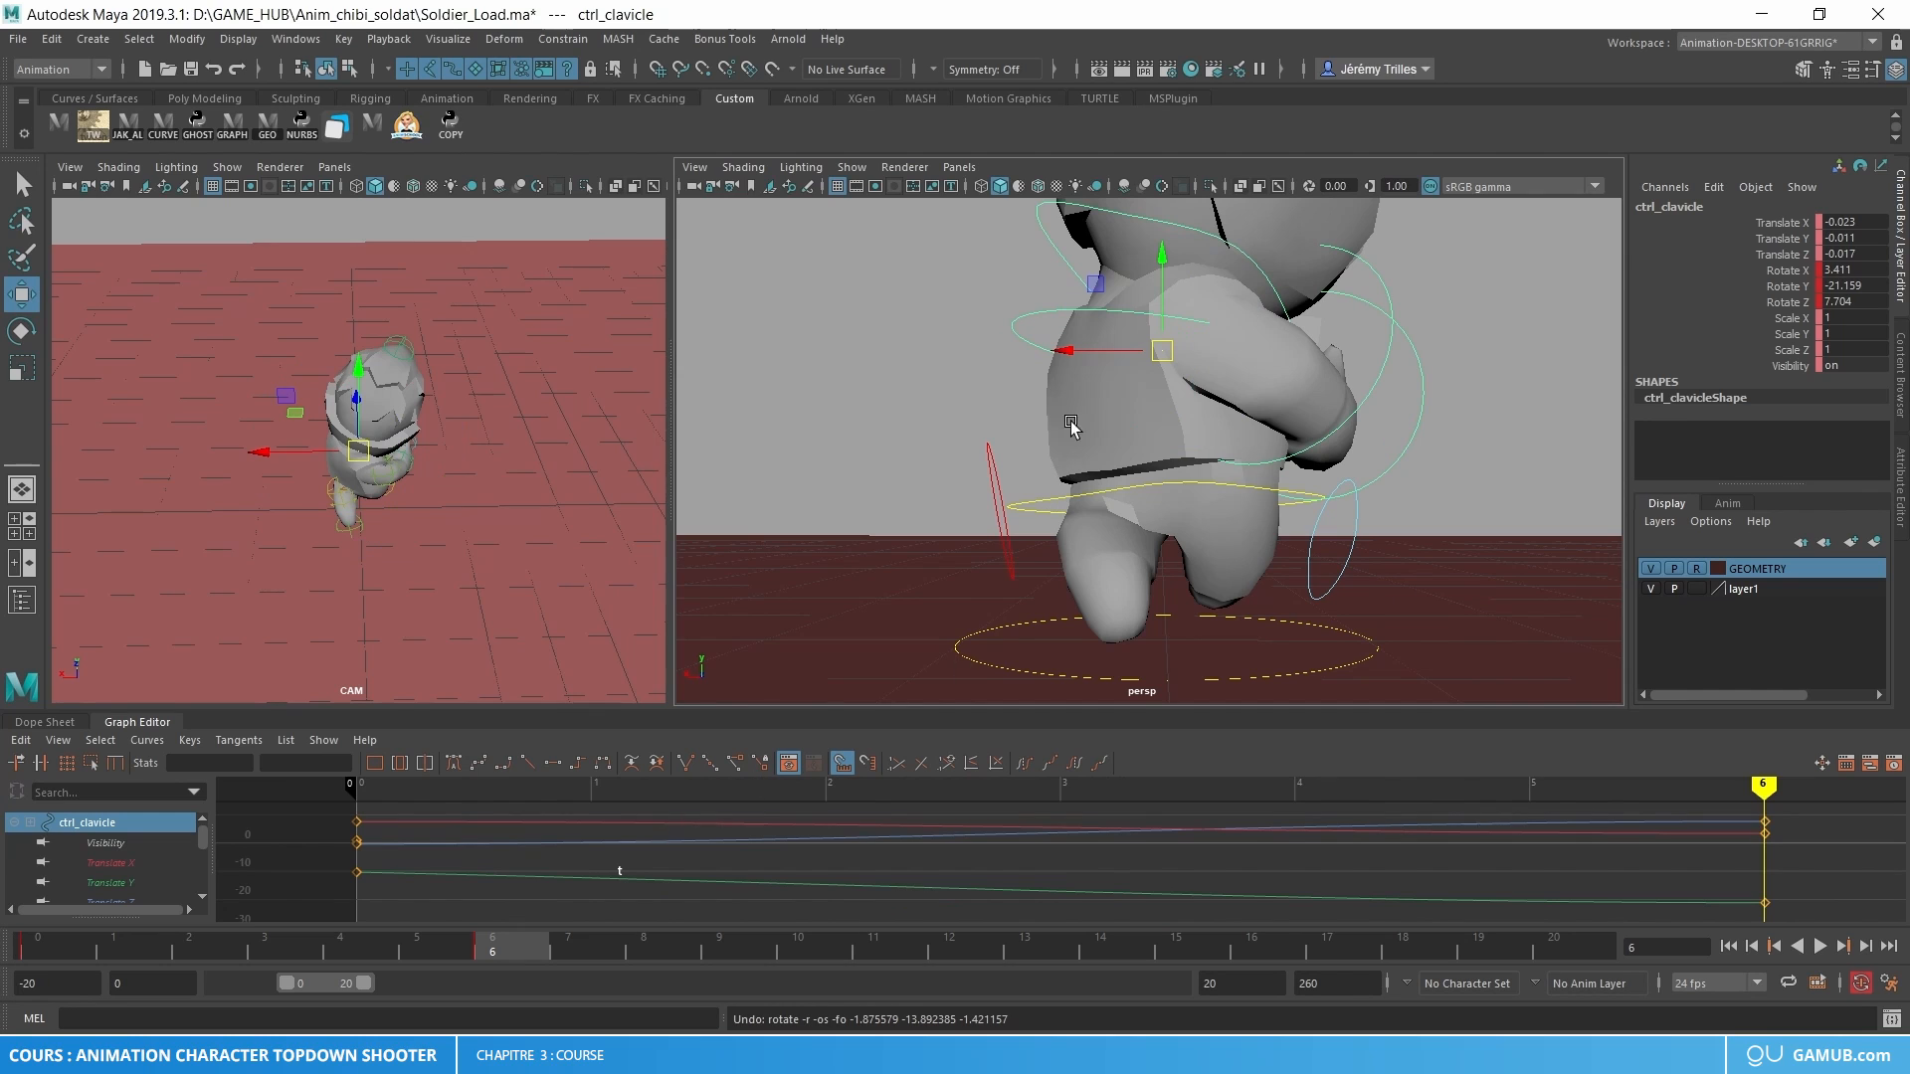
- Copy the clavicle control's frame 0 key and paste it onto frame 4
click(62, 949)
right_click(62, 950)
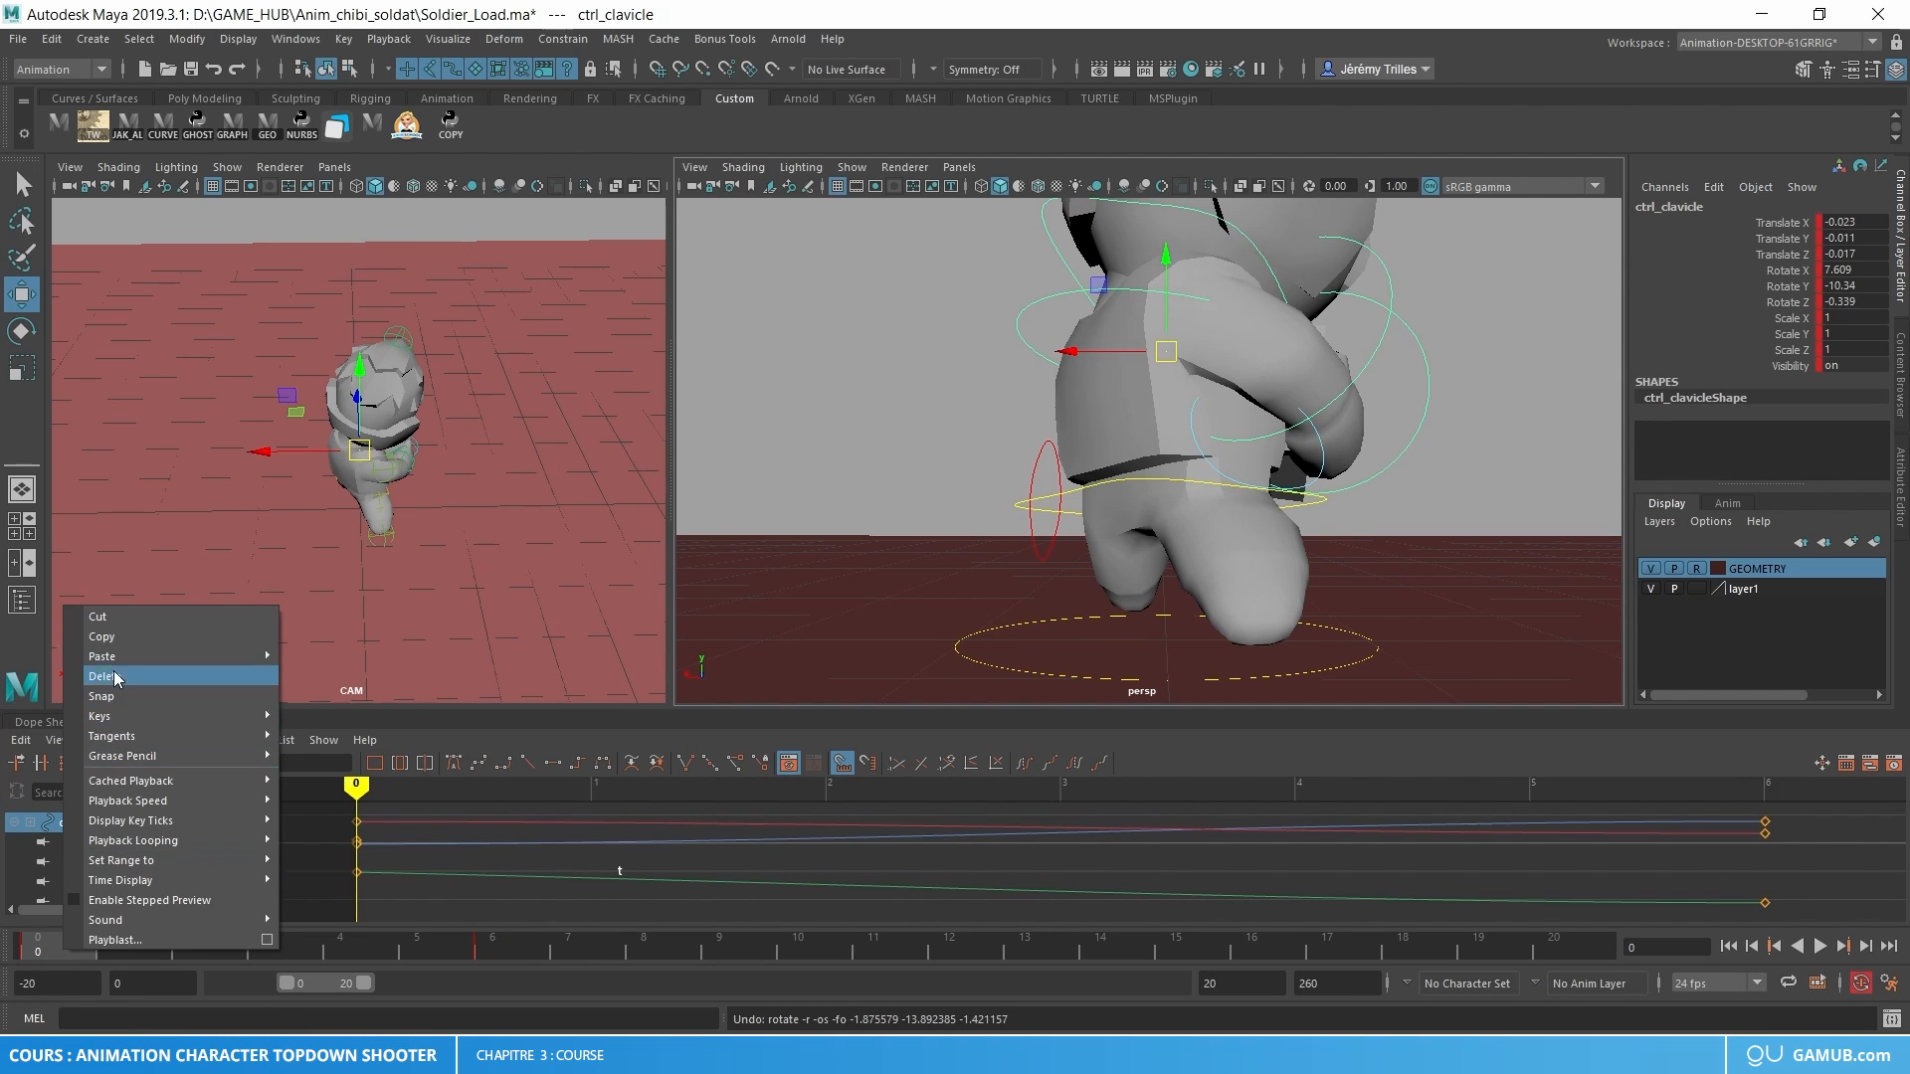
click(114, 637)
click(340, 949)
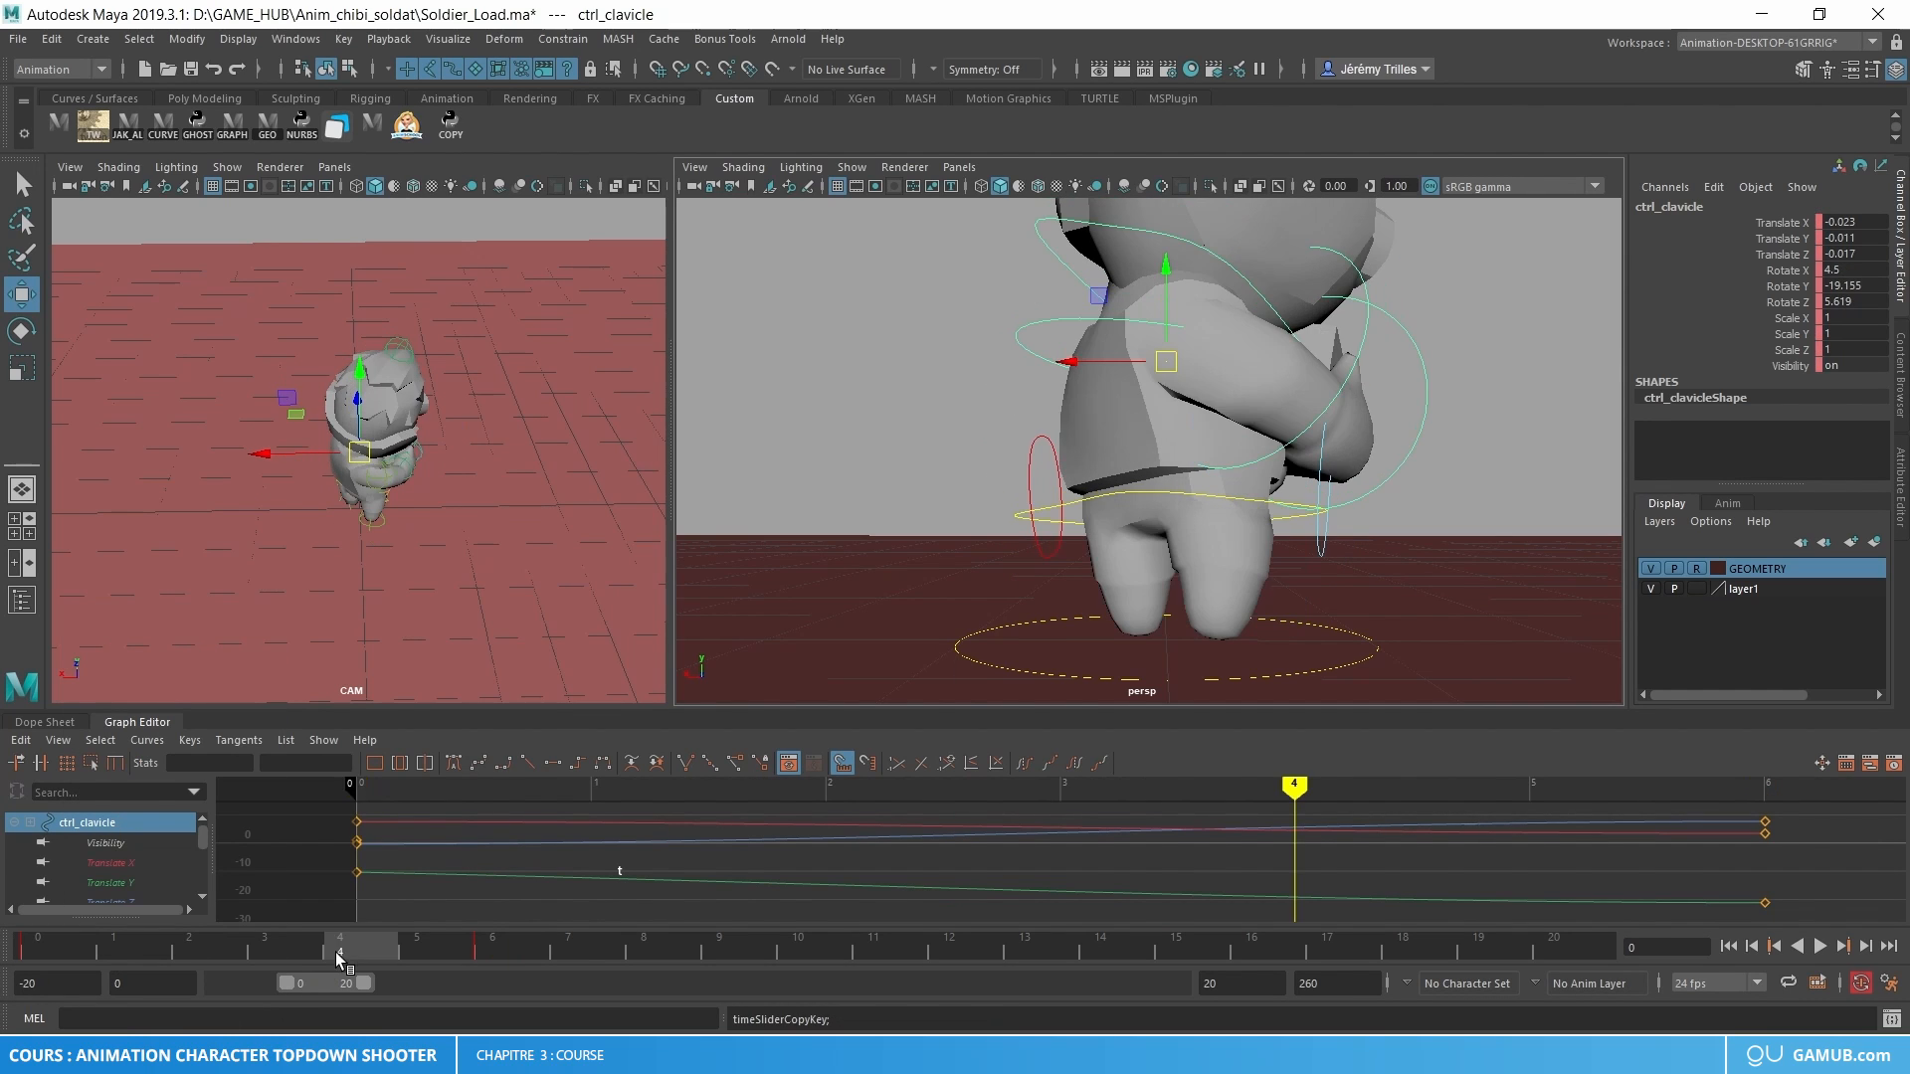
right_click(341, 949)
click(588, 678)
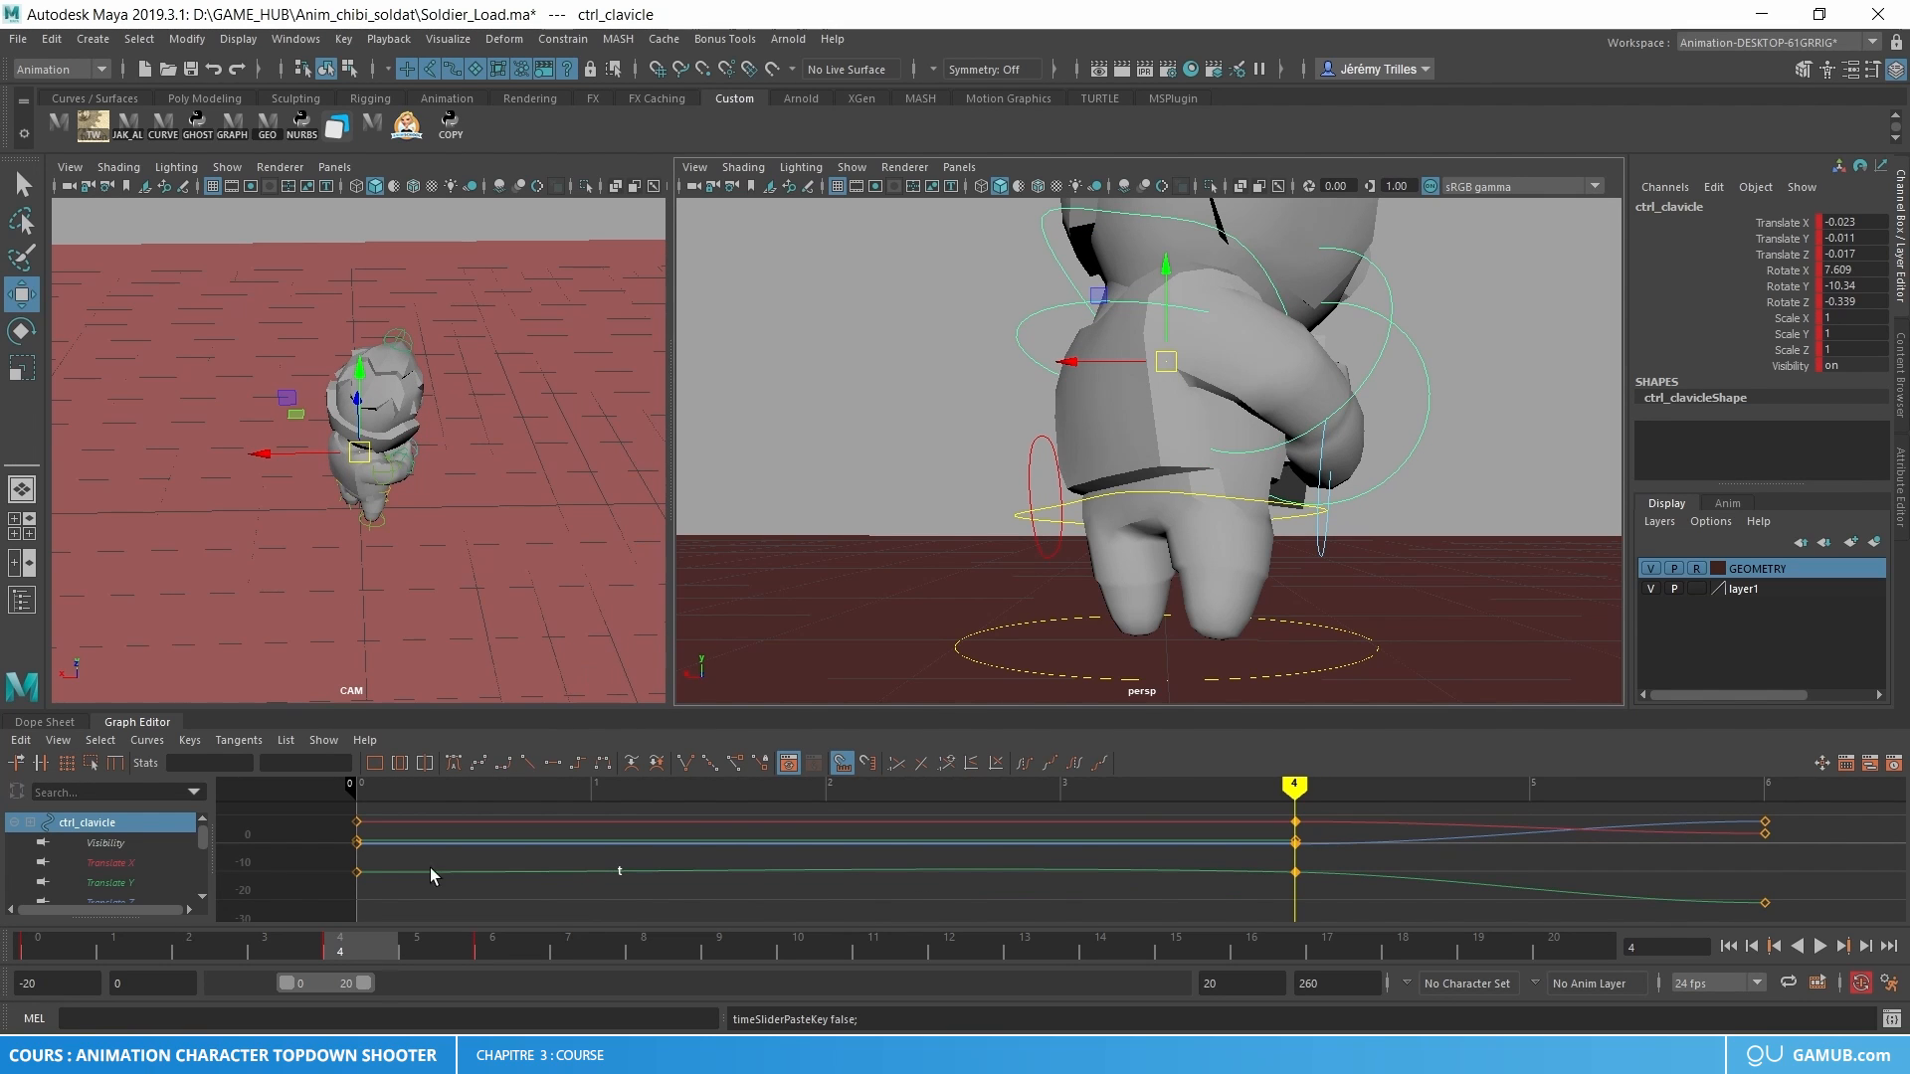
- At frame 6, rotate the left leg control to about X 37.8, Y -2, Z -13.1 and move it to about X 0.005, Y 0.002, Z -0.126
drag(393, 957, 505, 961)
alt+drag(1224, 544, 1282, 513)
click(1054, 517)
key(e)
drag(1126, 505, 1277, 541)
key(w)
mouse_move(518, 945)
mouse_down()
mouse_move(183, 959)
mouse_move(509, 929)
mouse_move(79, 955)
mouse_move(541, 923)
mouse_up()
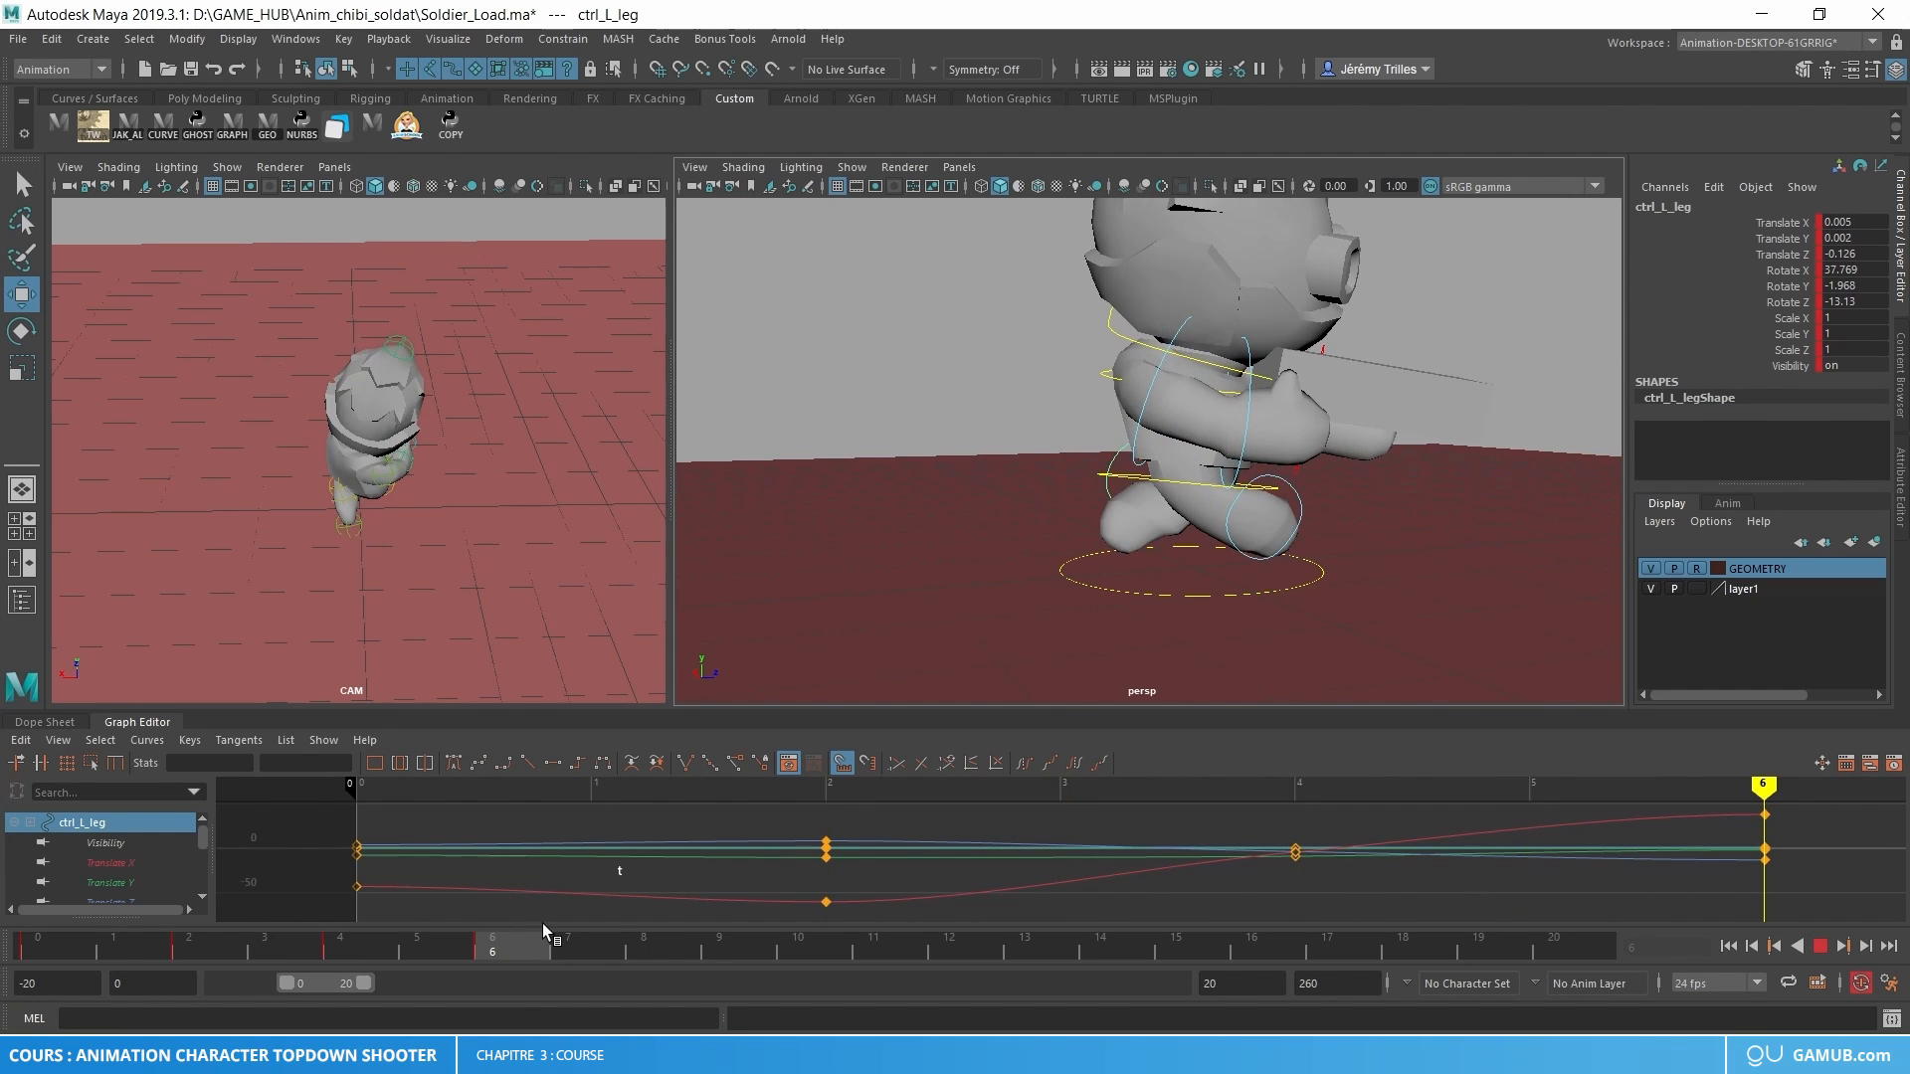
- Raise the pelvis and both leg controls together, bringing the pelvis to about Y 0.098 at frame 6 and Y 0.068 at frame 0
click(1229, 540)
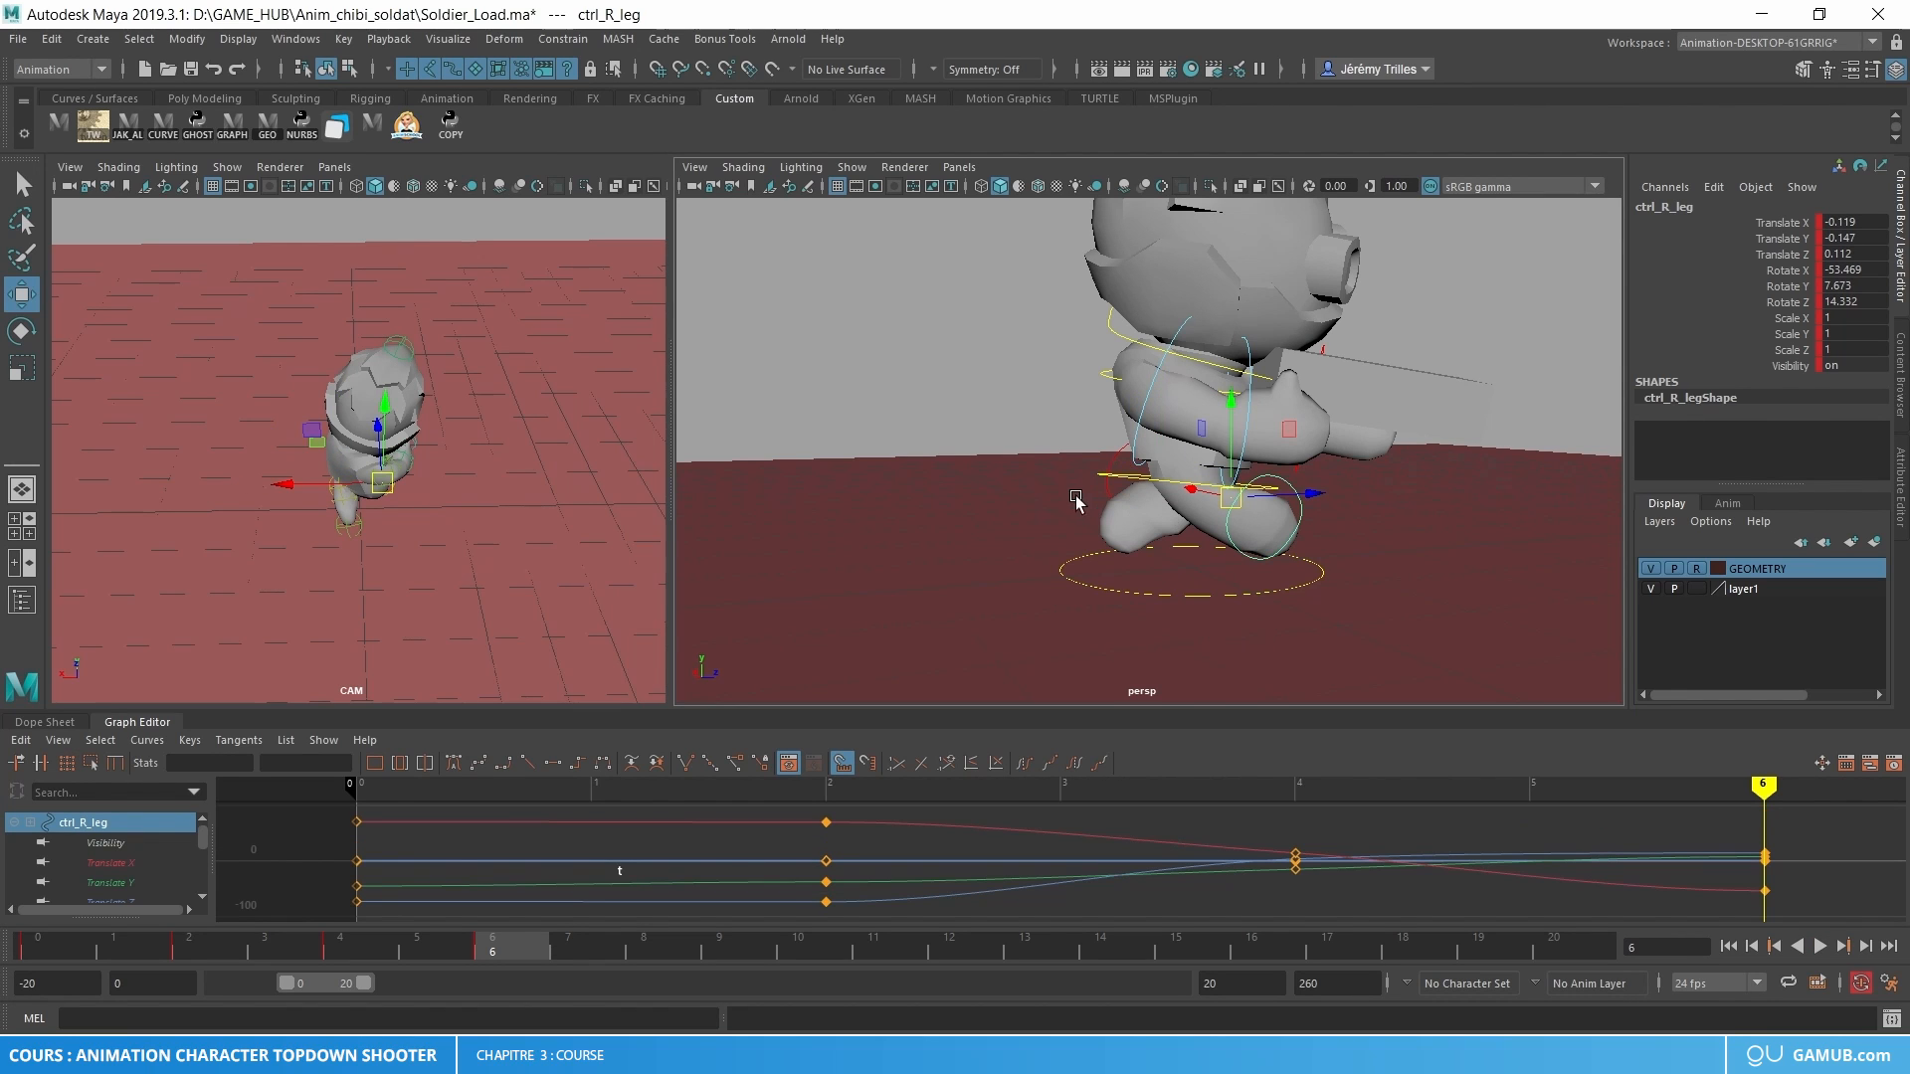
shift+click(1124, 475)
shift+click(1115, 456)
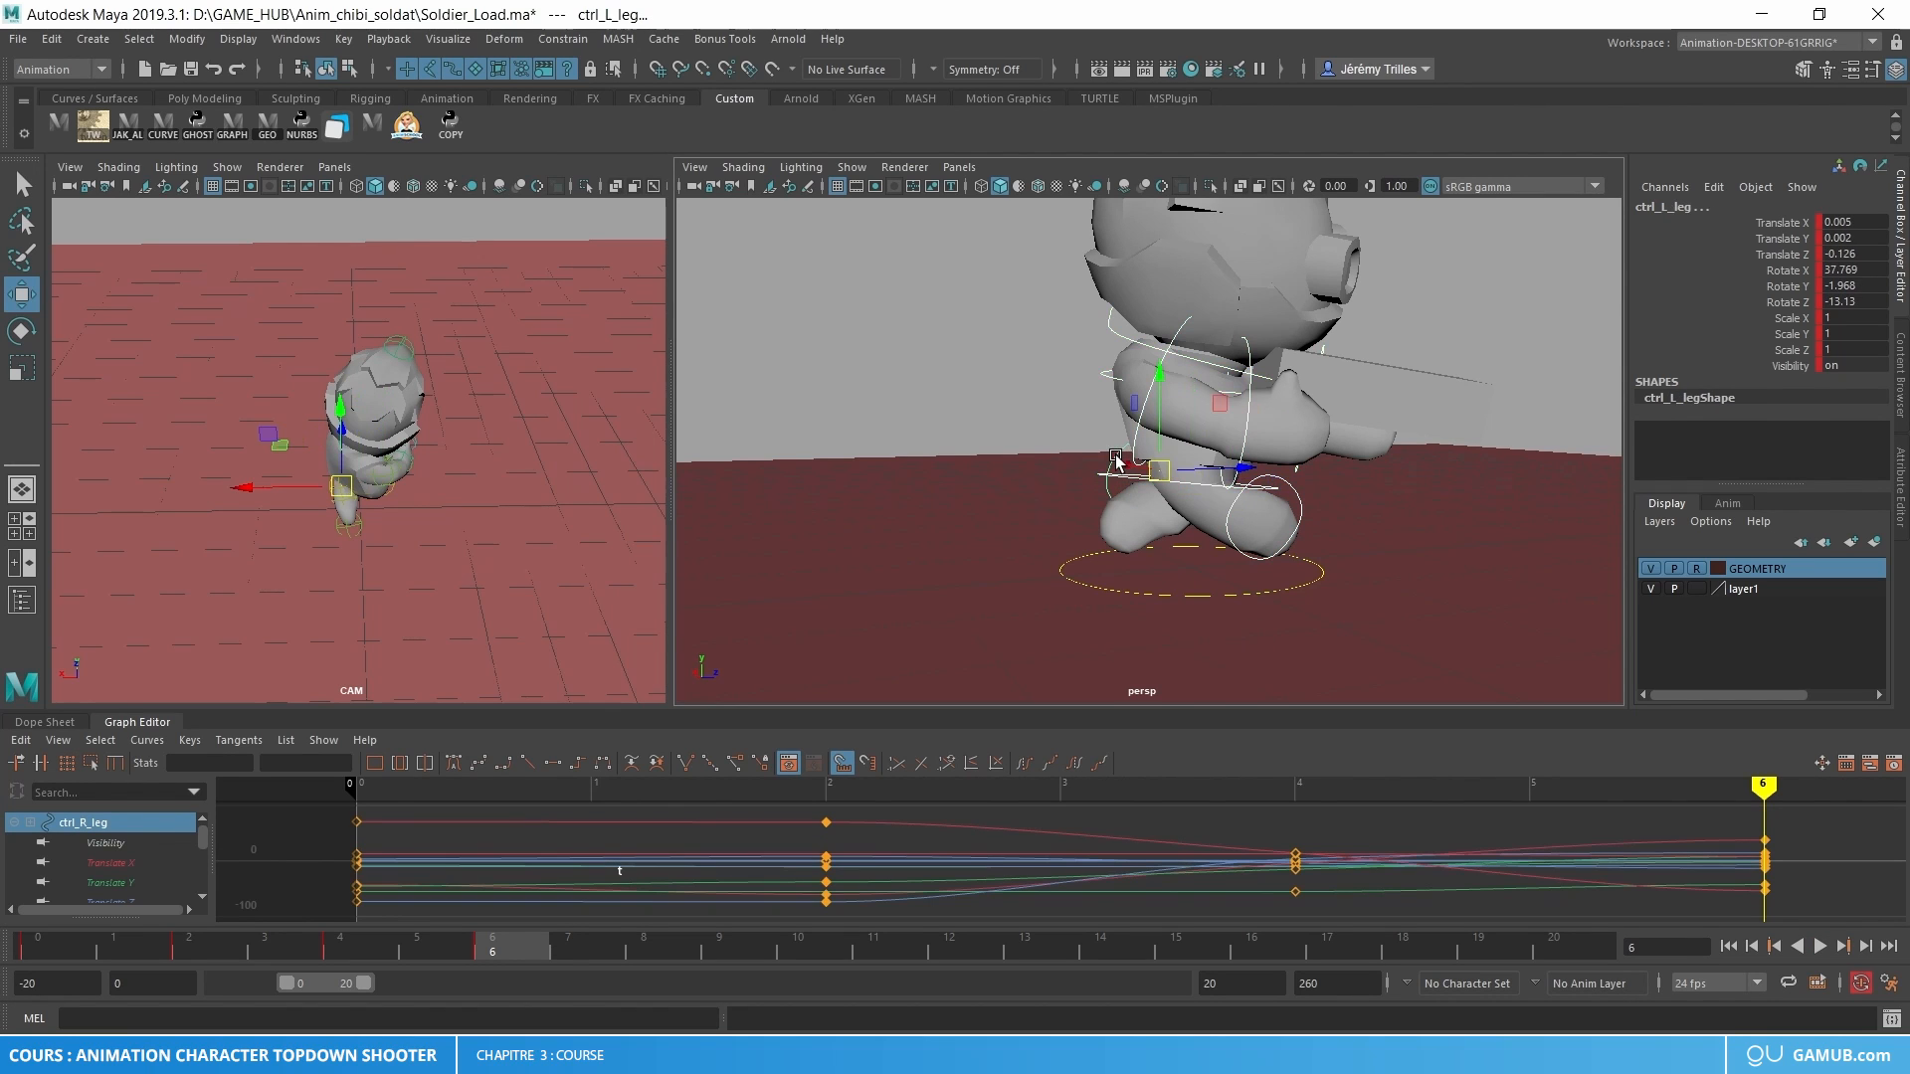
drag(1157, 419, 1156, 397)
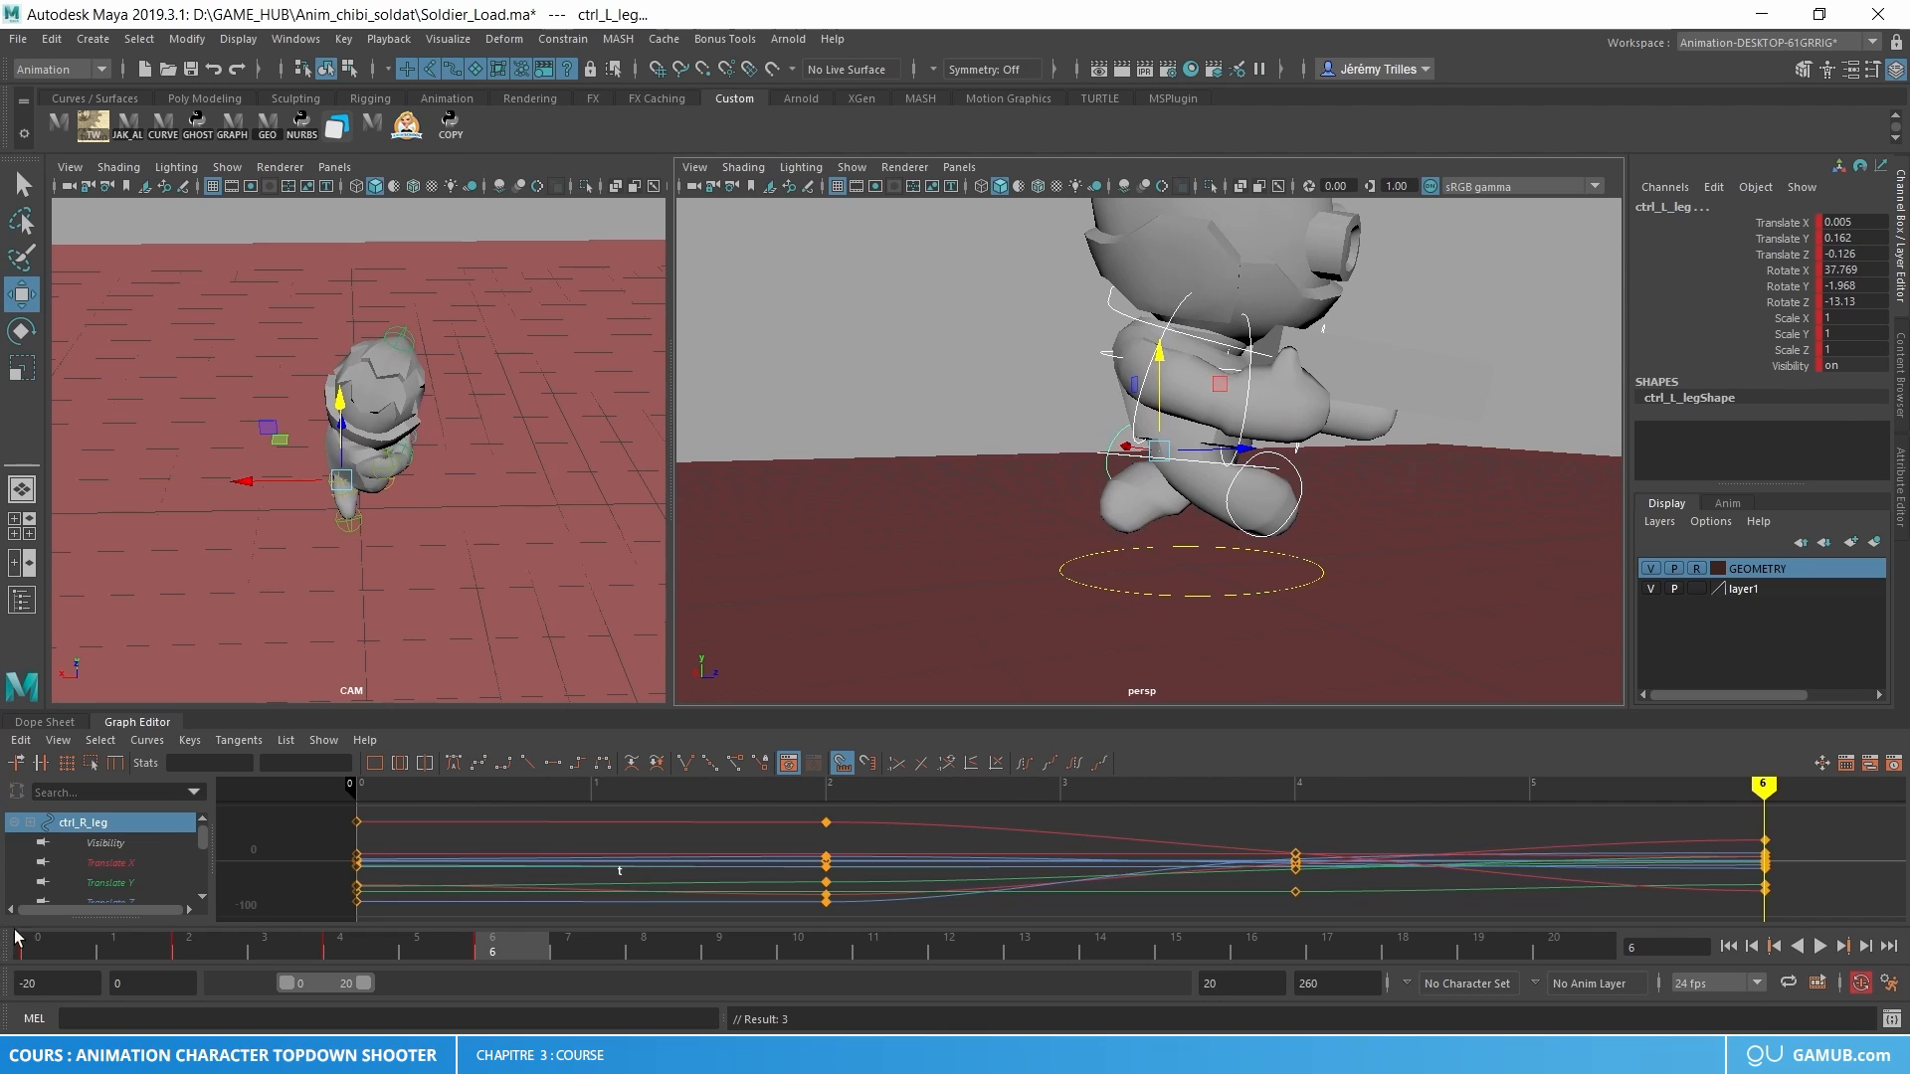
click(38, 955)
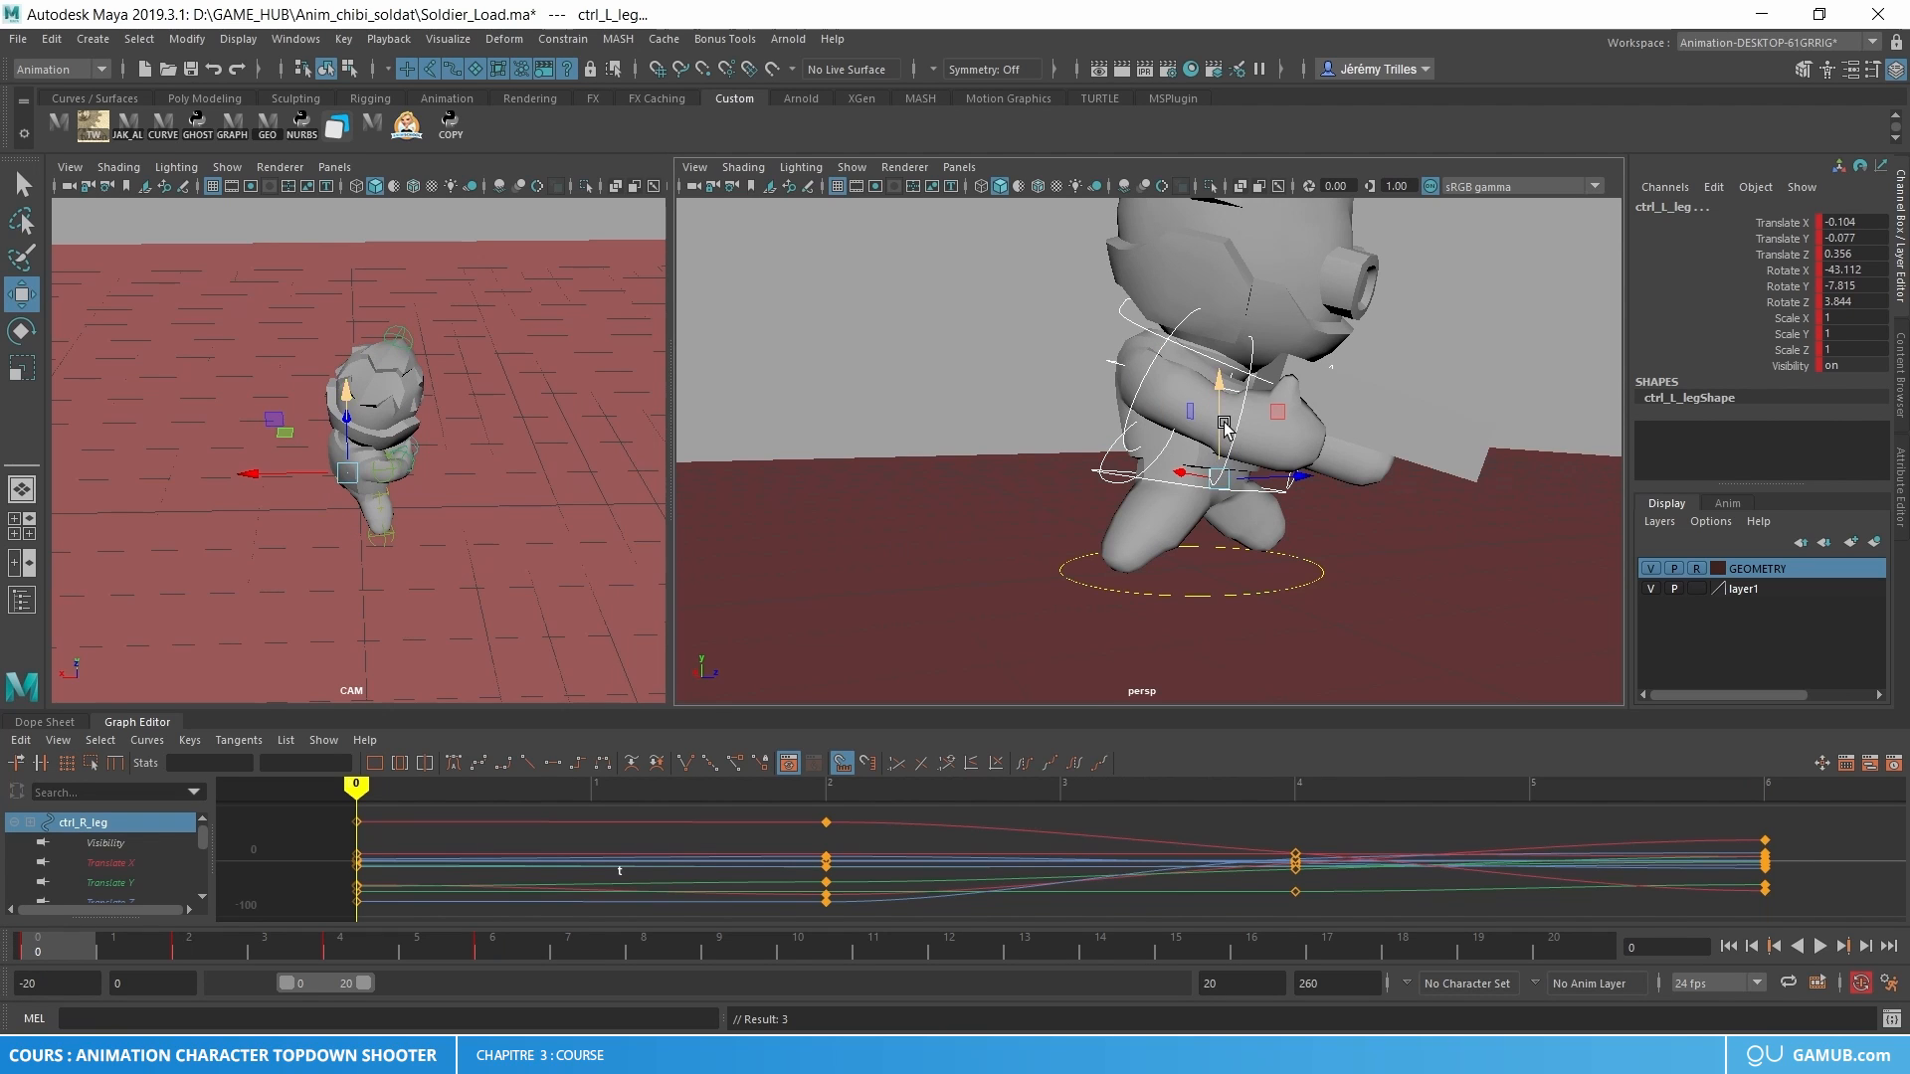
drag(1223, 424, 1224, 405)
- Return the pelvis control from component editing to Object Mode and select it
click(1151, 459)
right_drag(1050, 499, 199, 876)
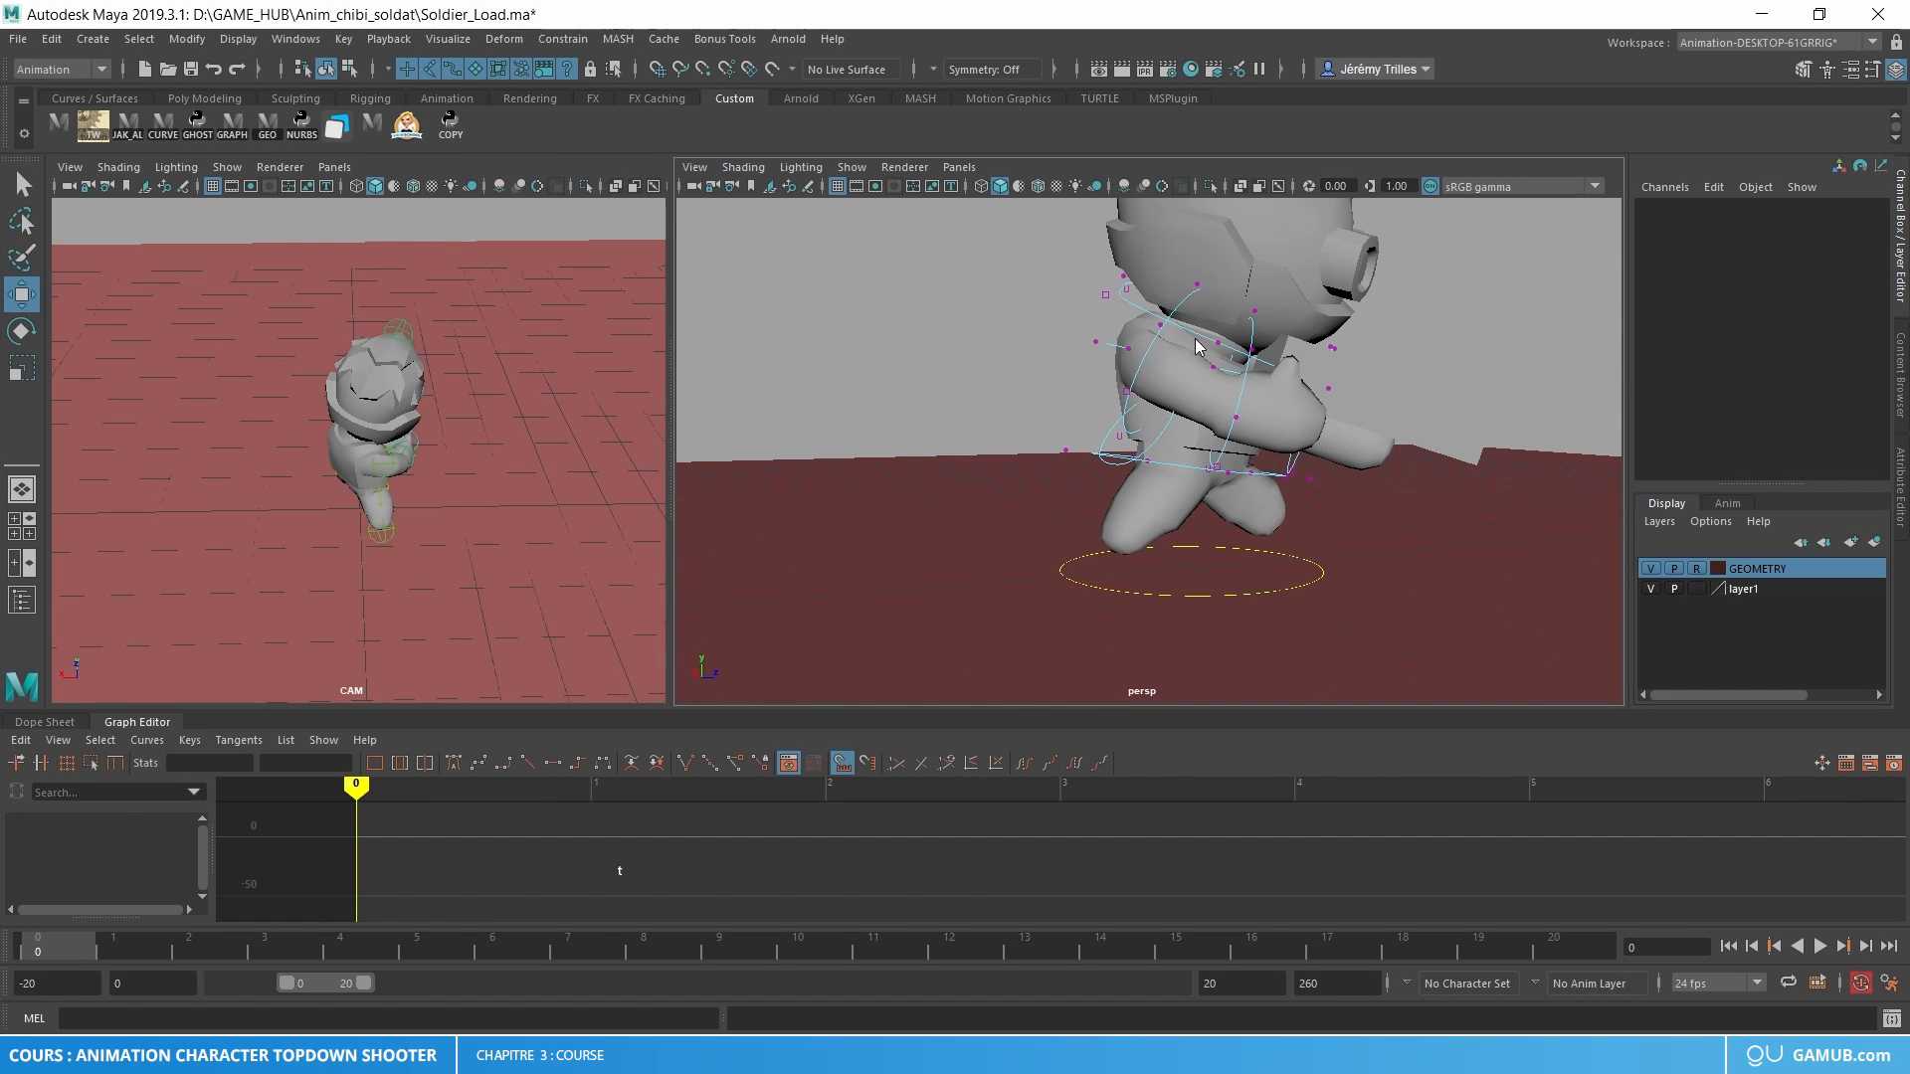
right_click(975, 374)
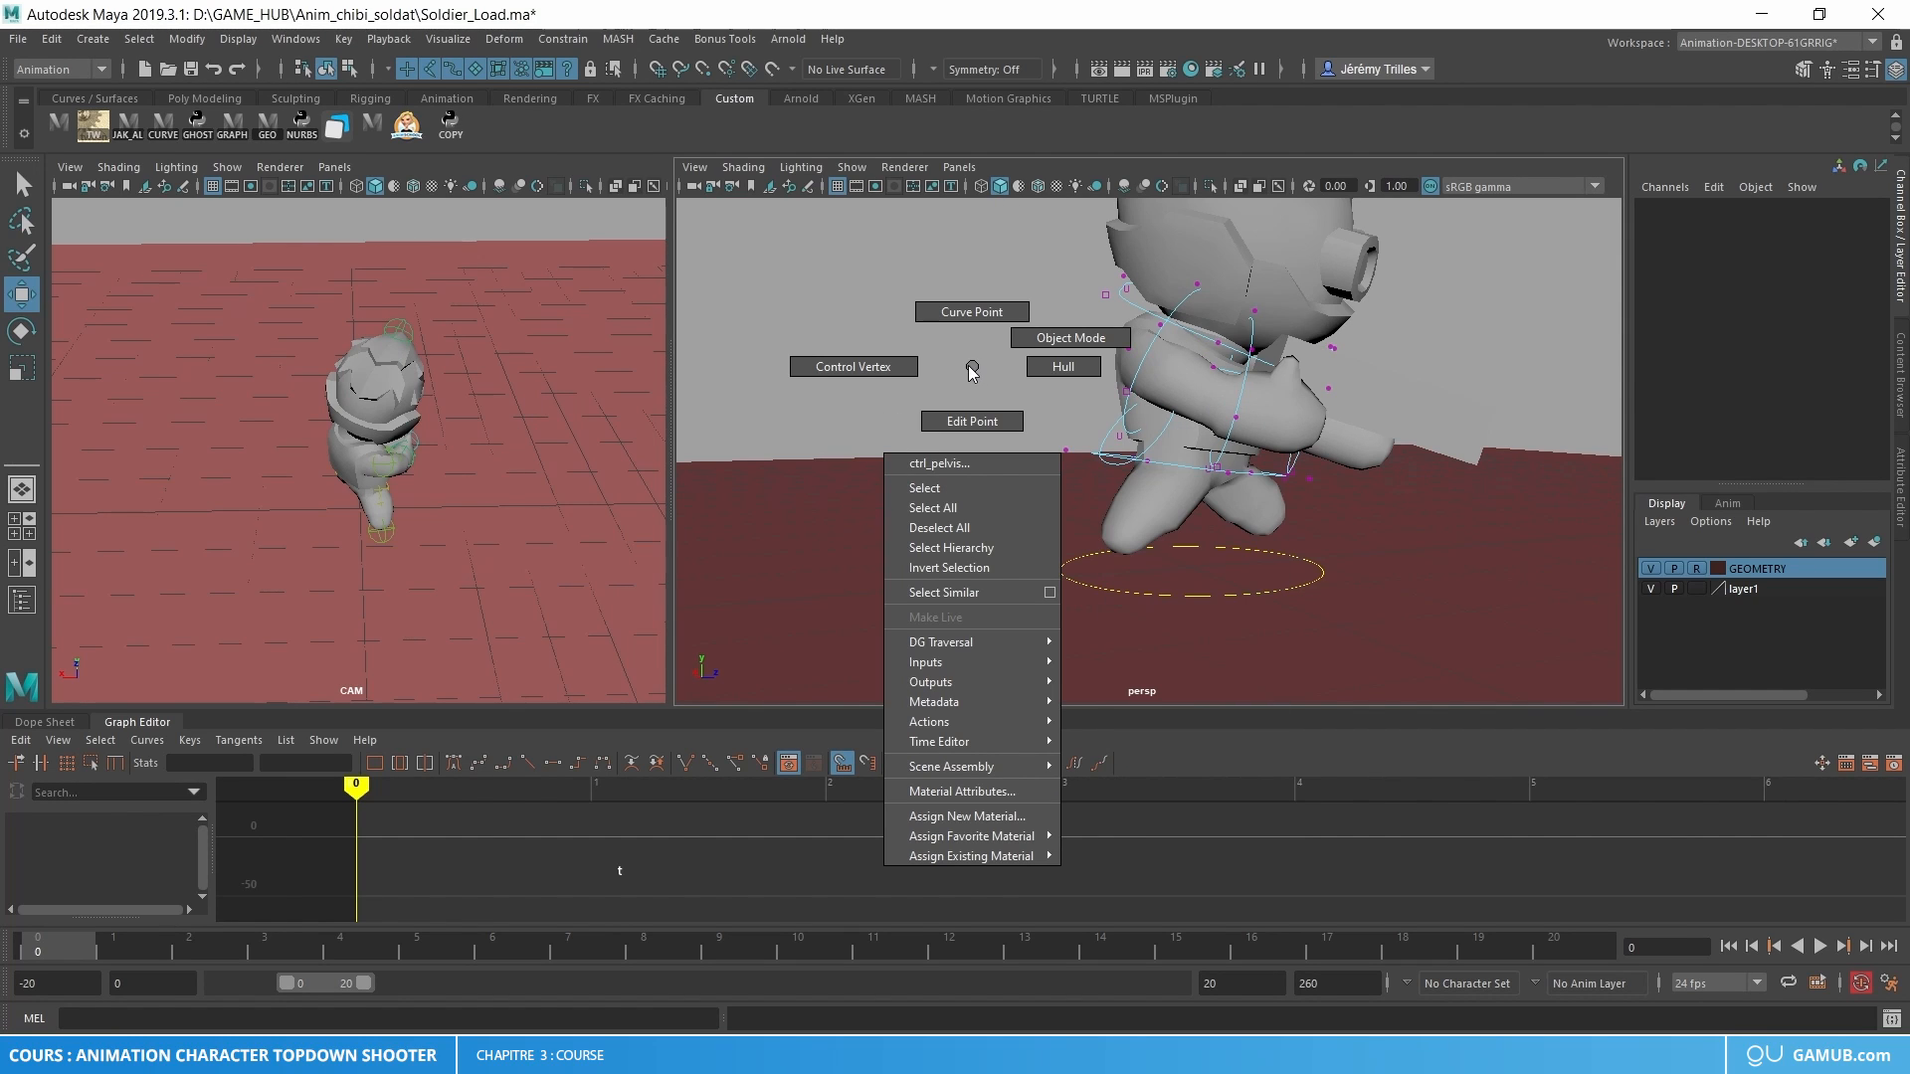
click(1031, 343)
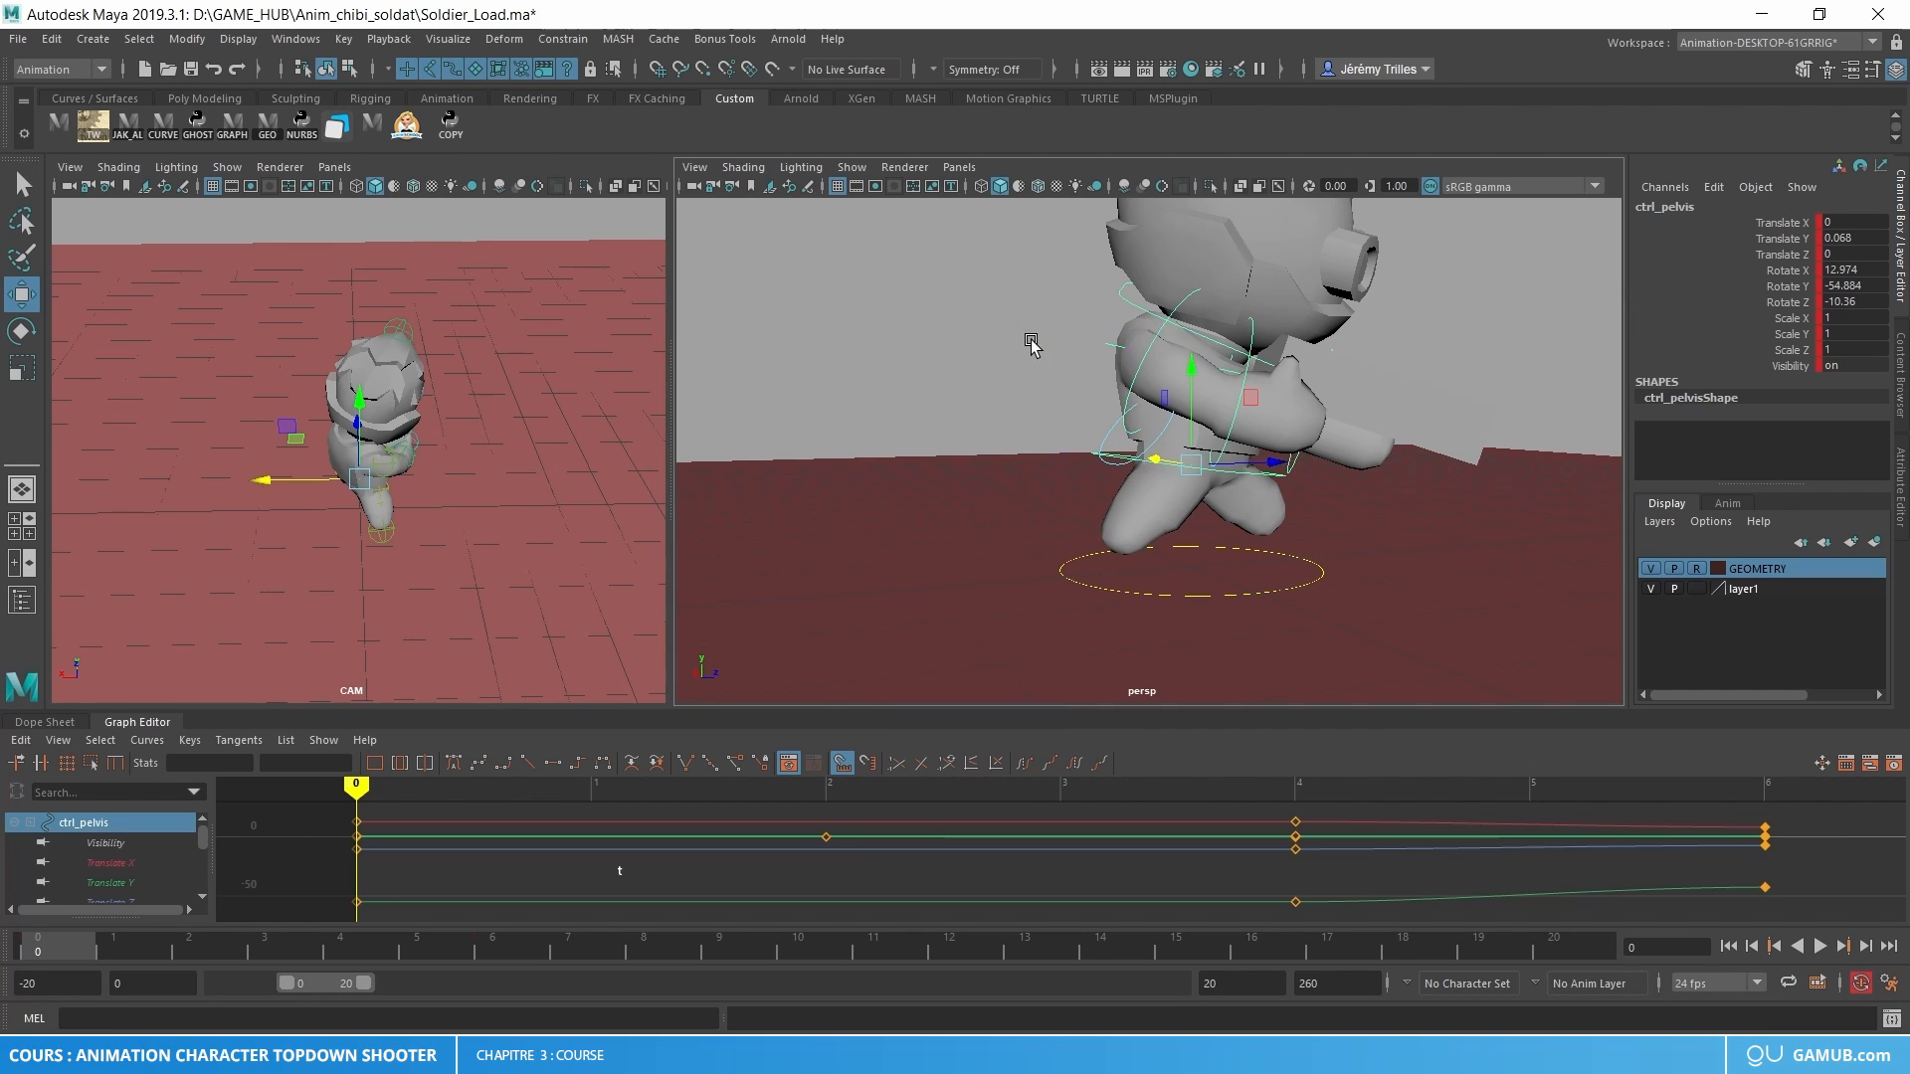
alt+middle_drag(1007, 545, 950, 567)
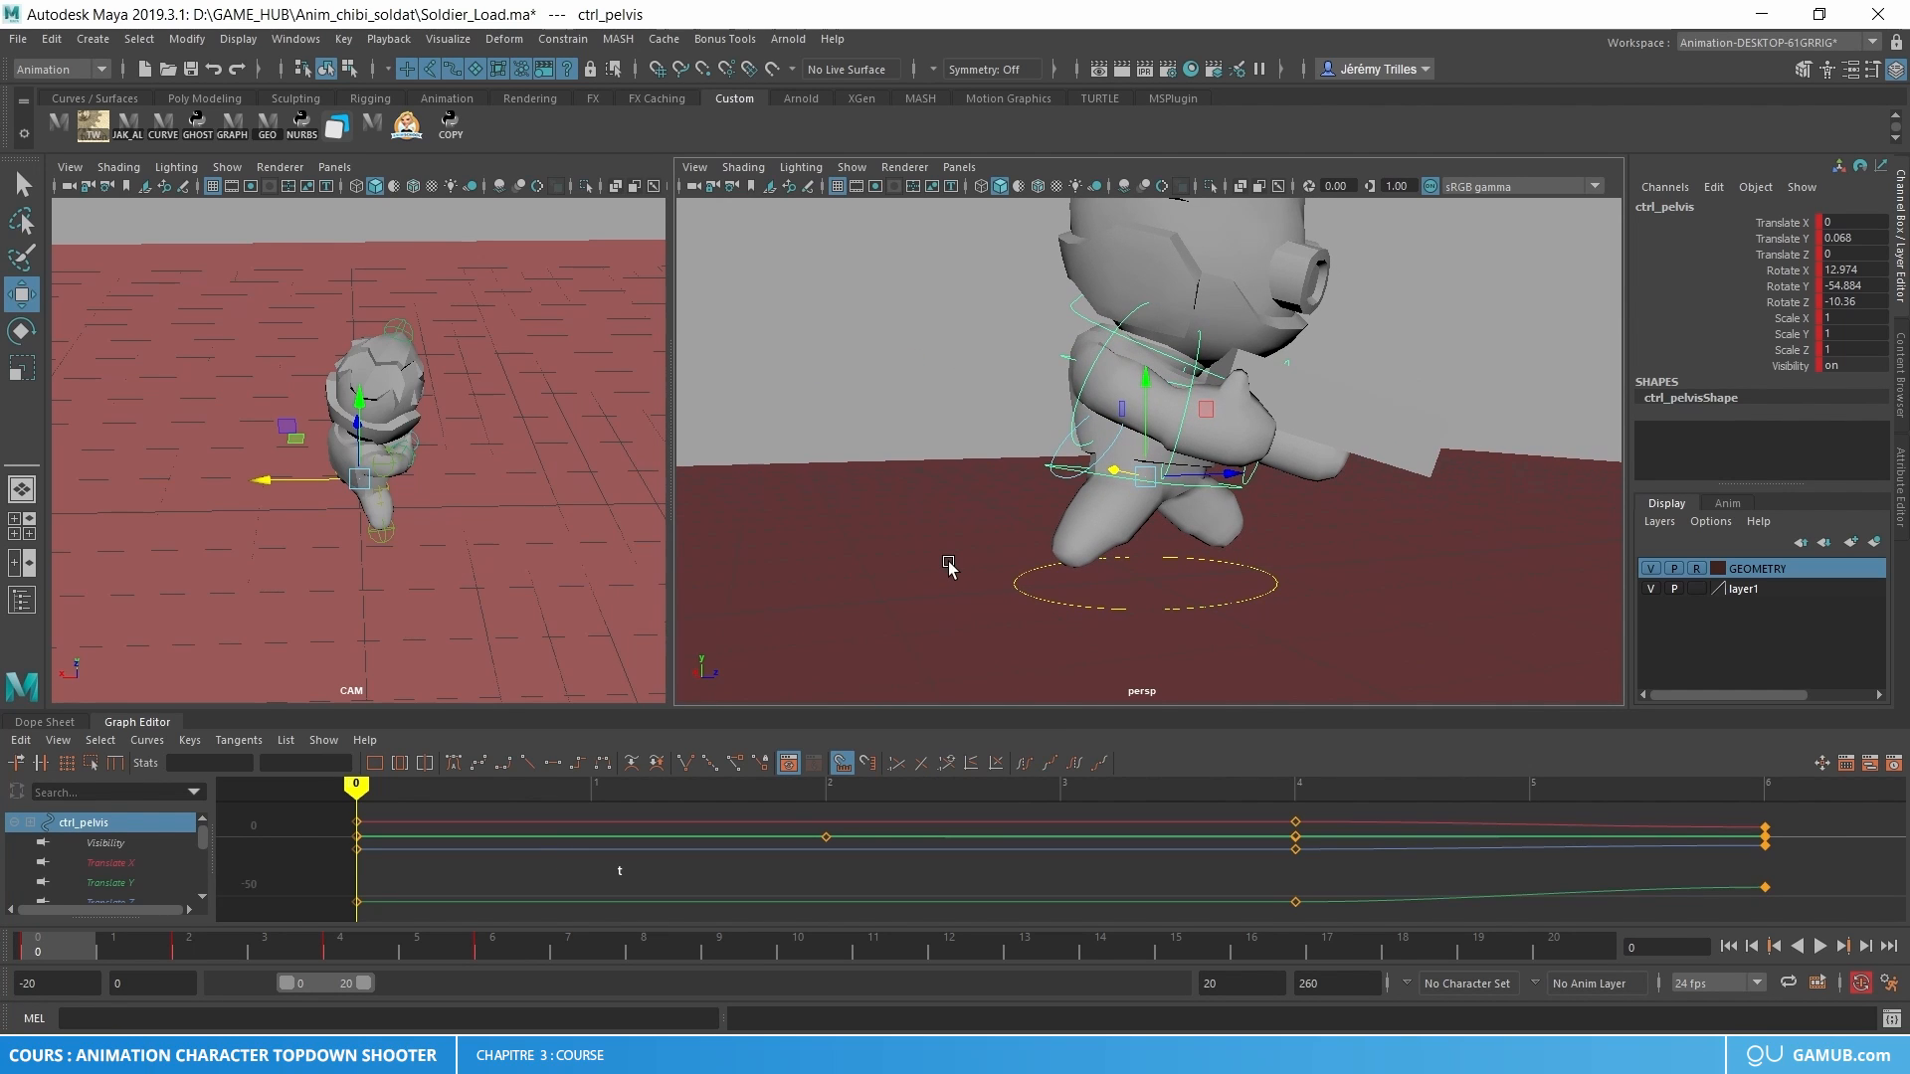
- Try replacing the pelvis control's frame 0 key with a copy of its frame 6 key
click(519, 945)
right_click(519, 945)
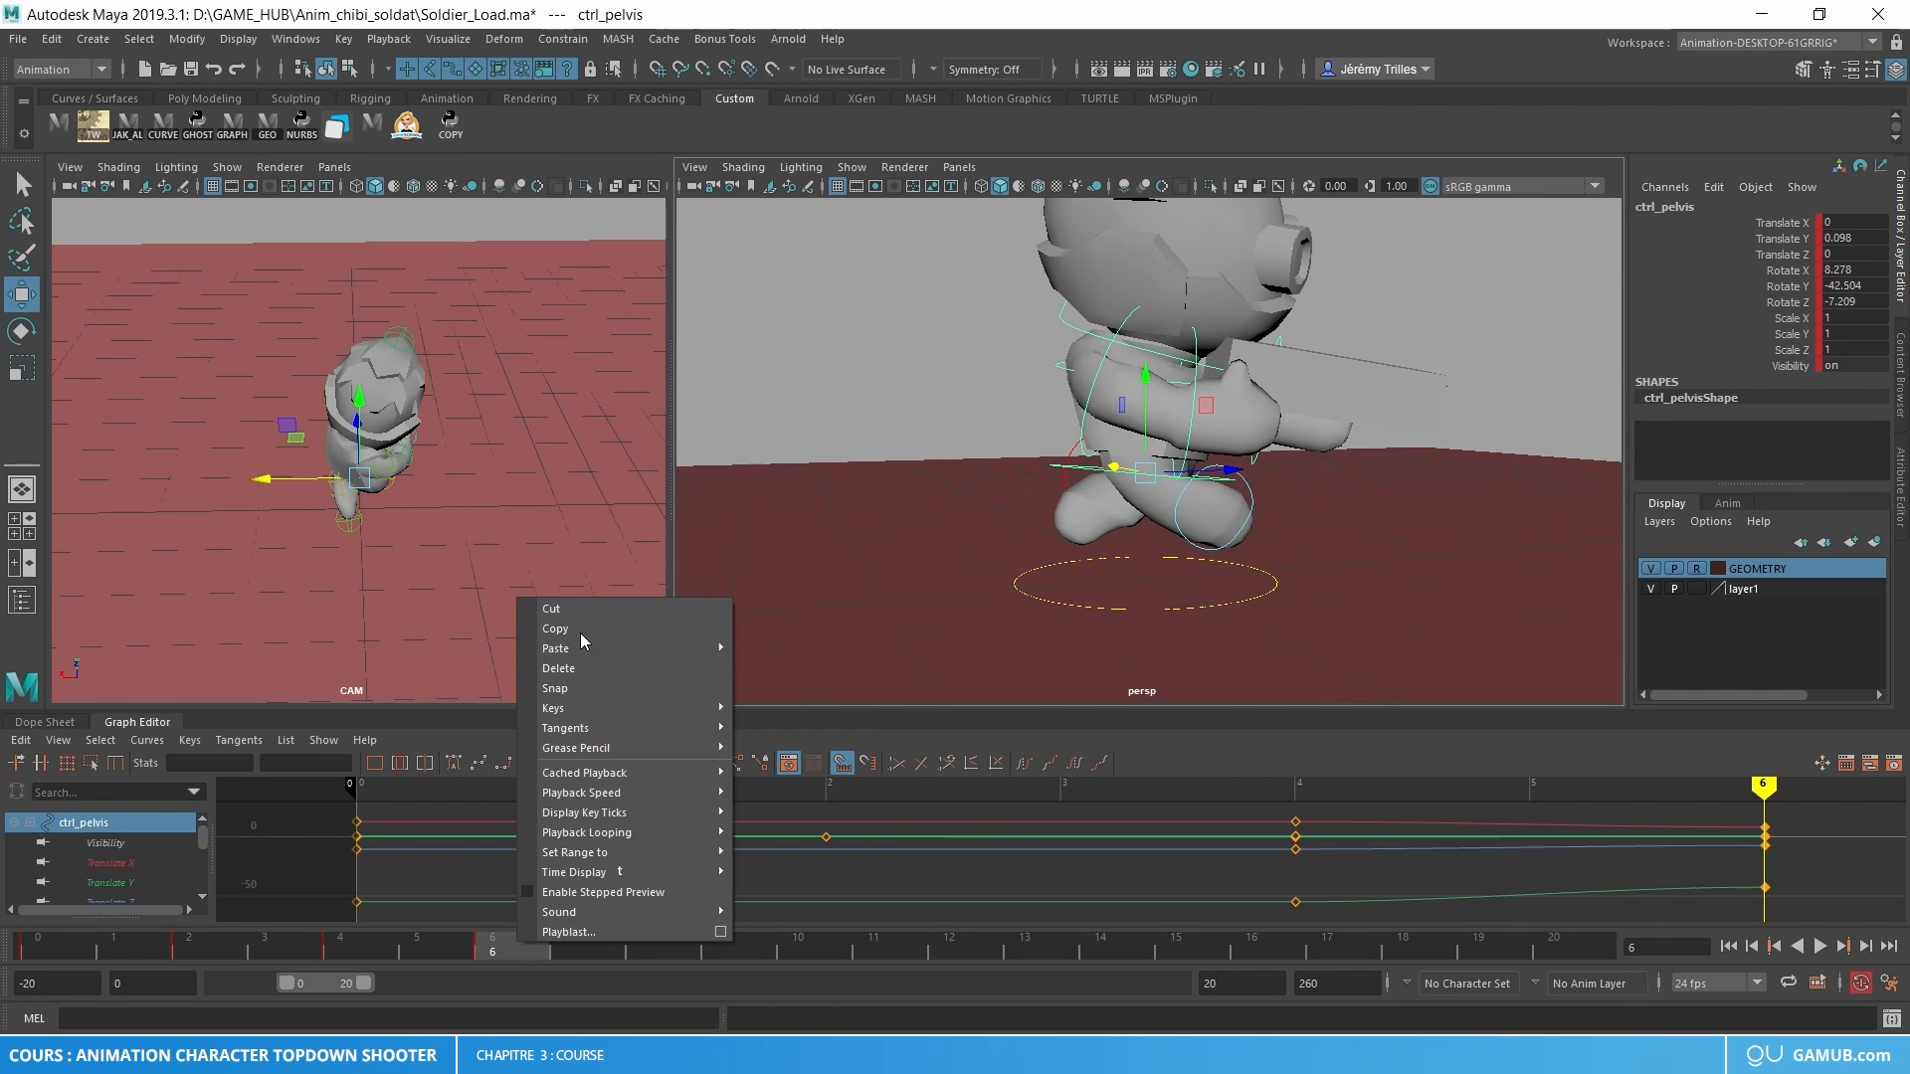
click(587, 637)
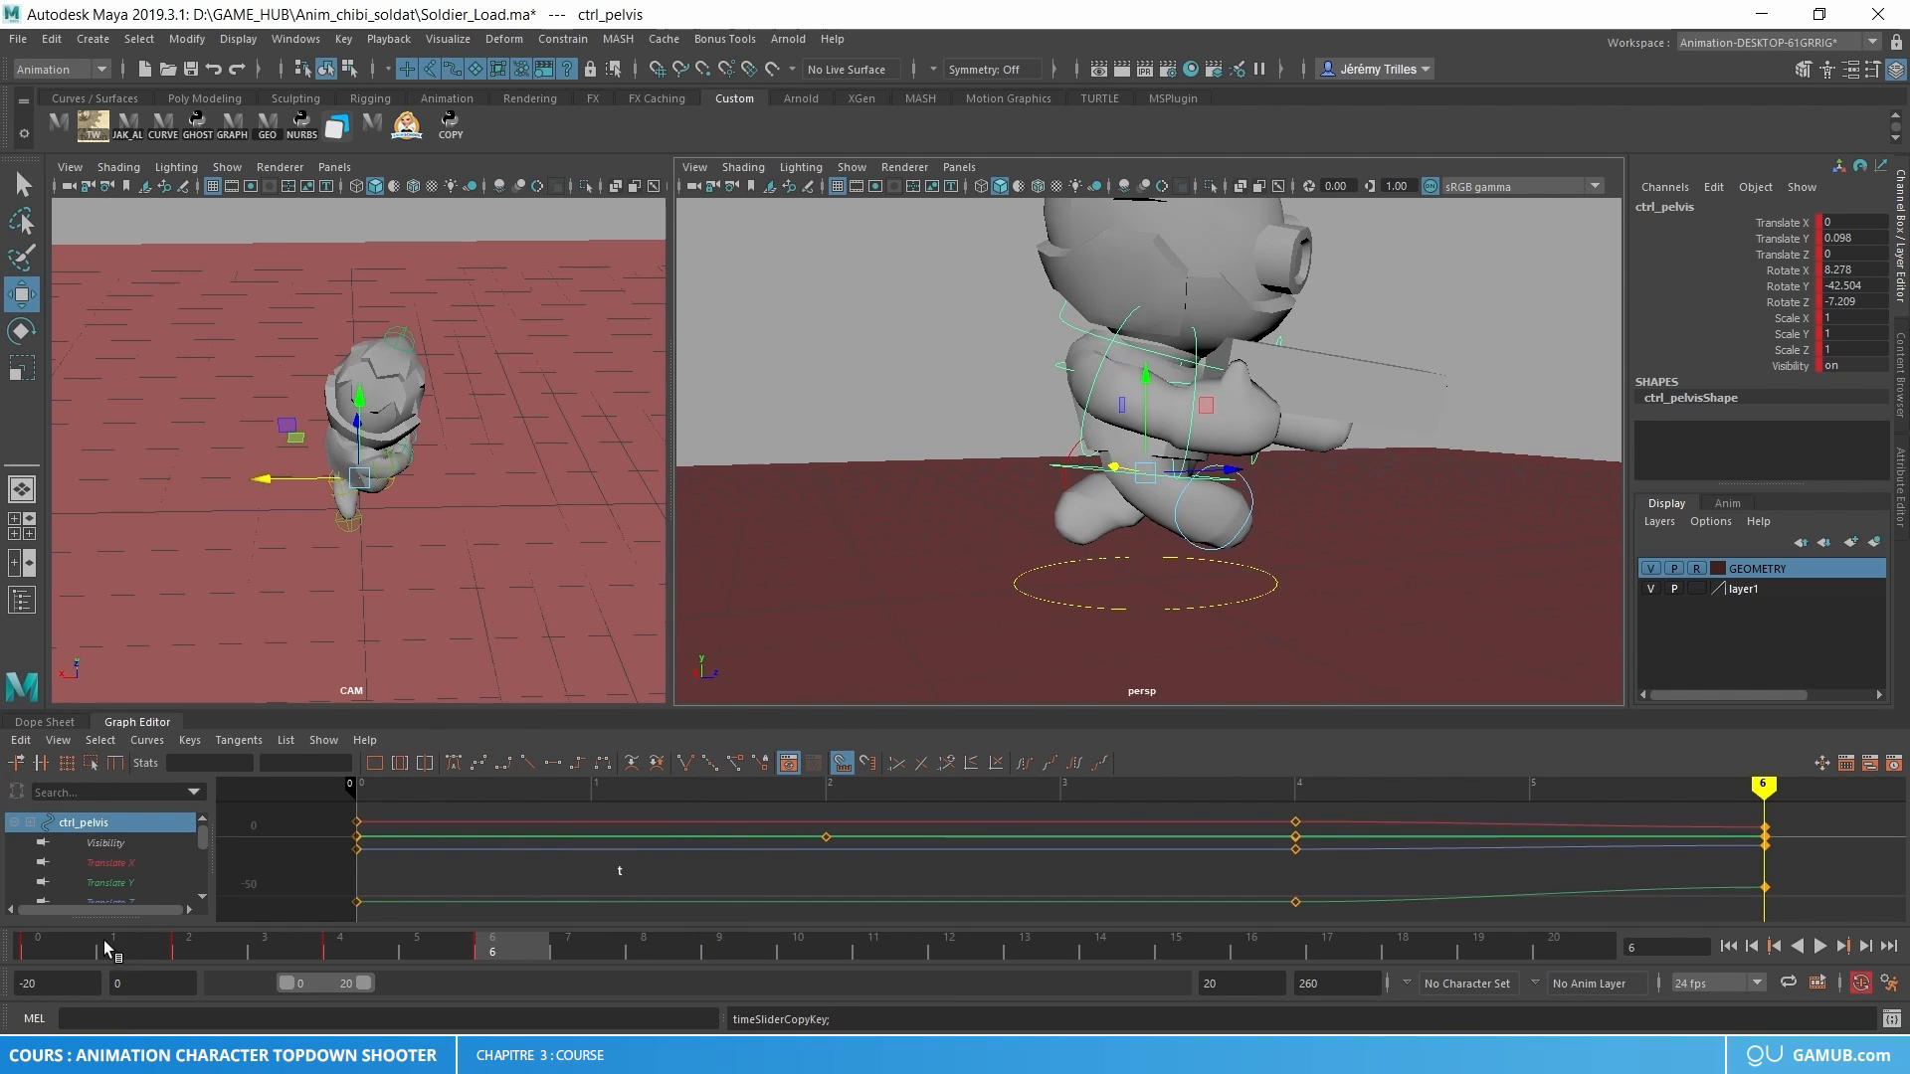
click(69, 947)
right_click(69, 947)
mouse_move(239, 669)
click(373, 669)
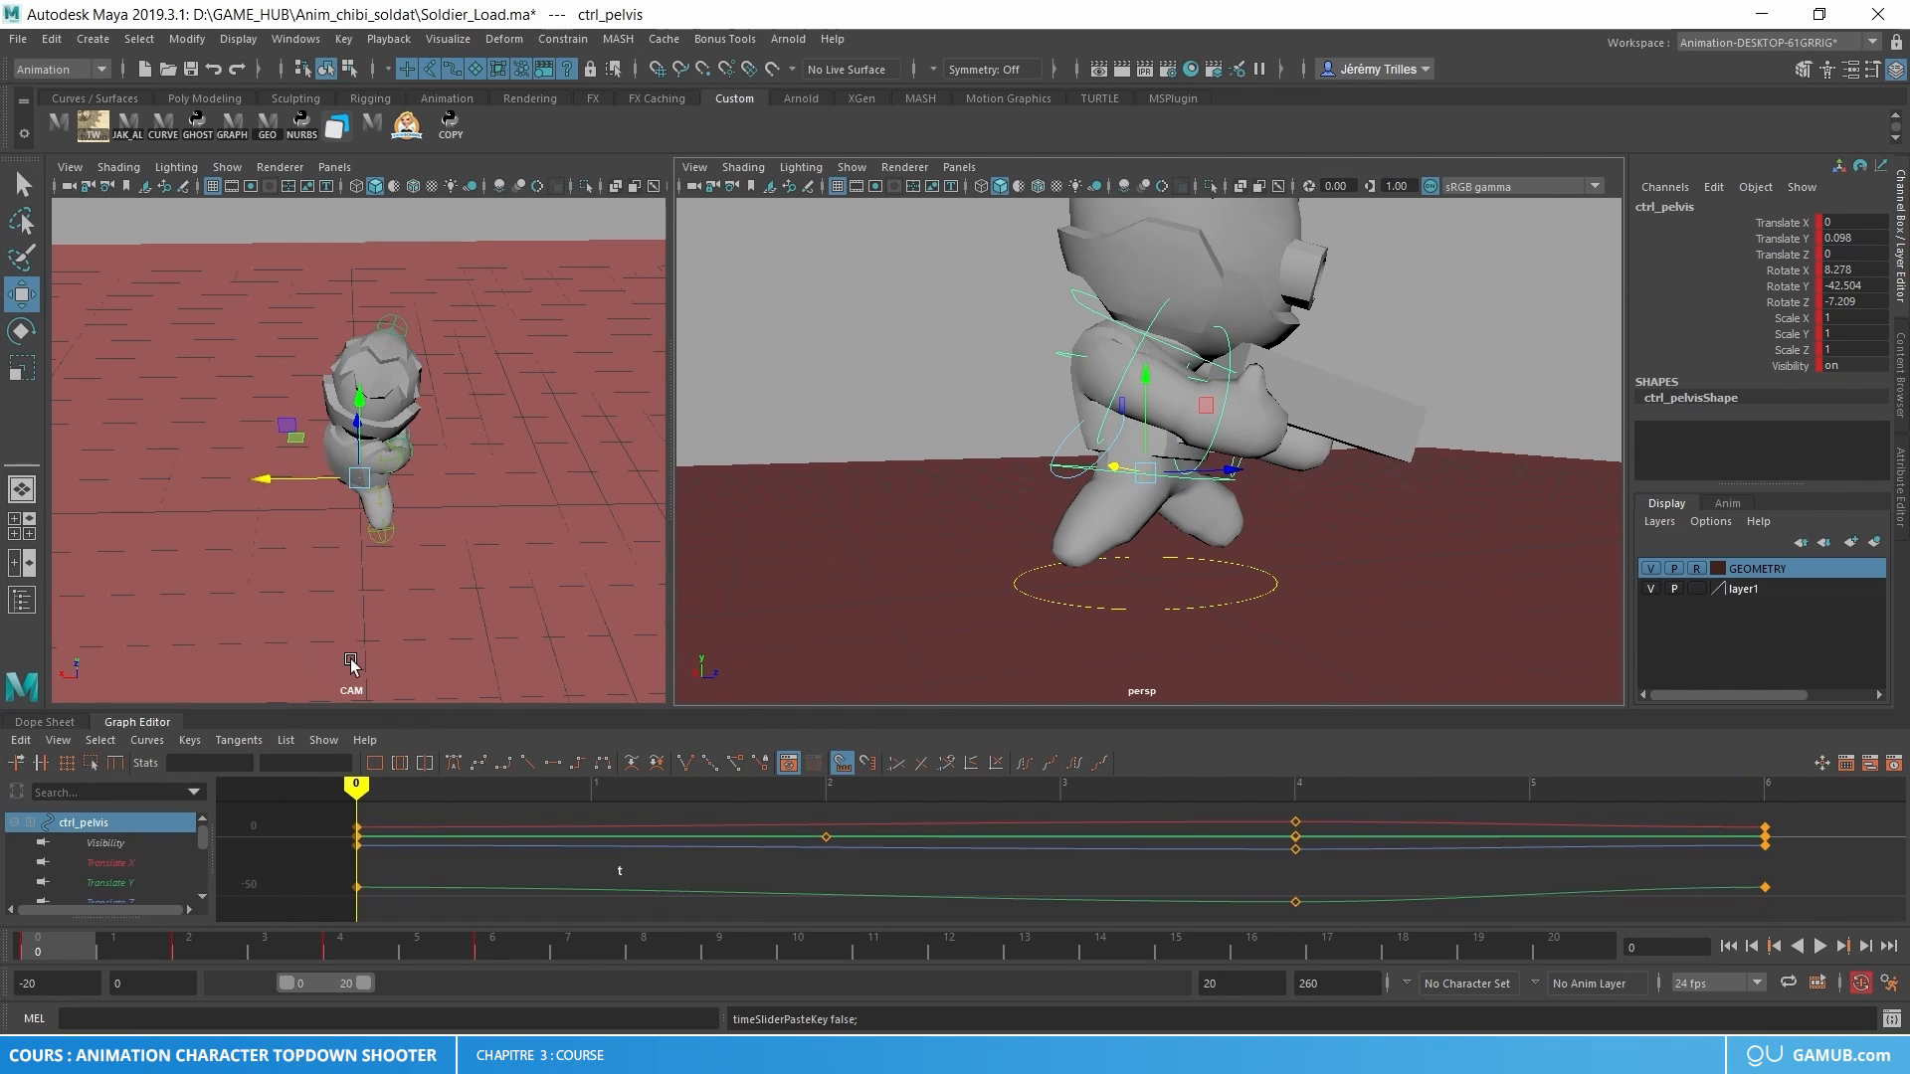
key(ctrl+z)
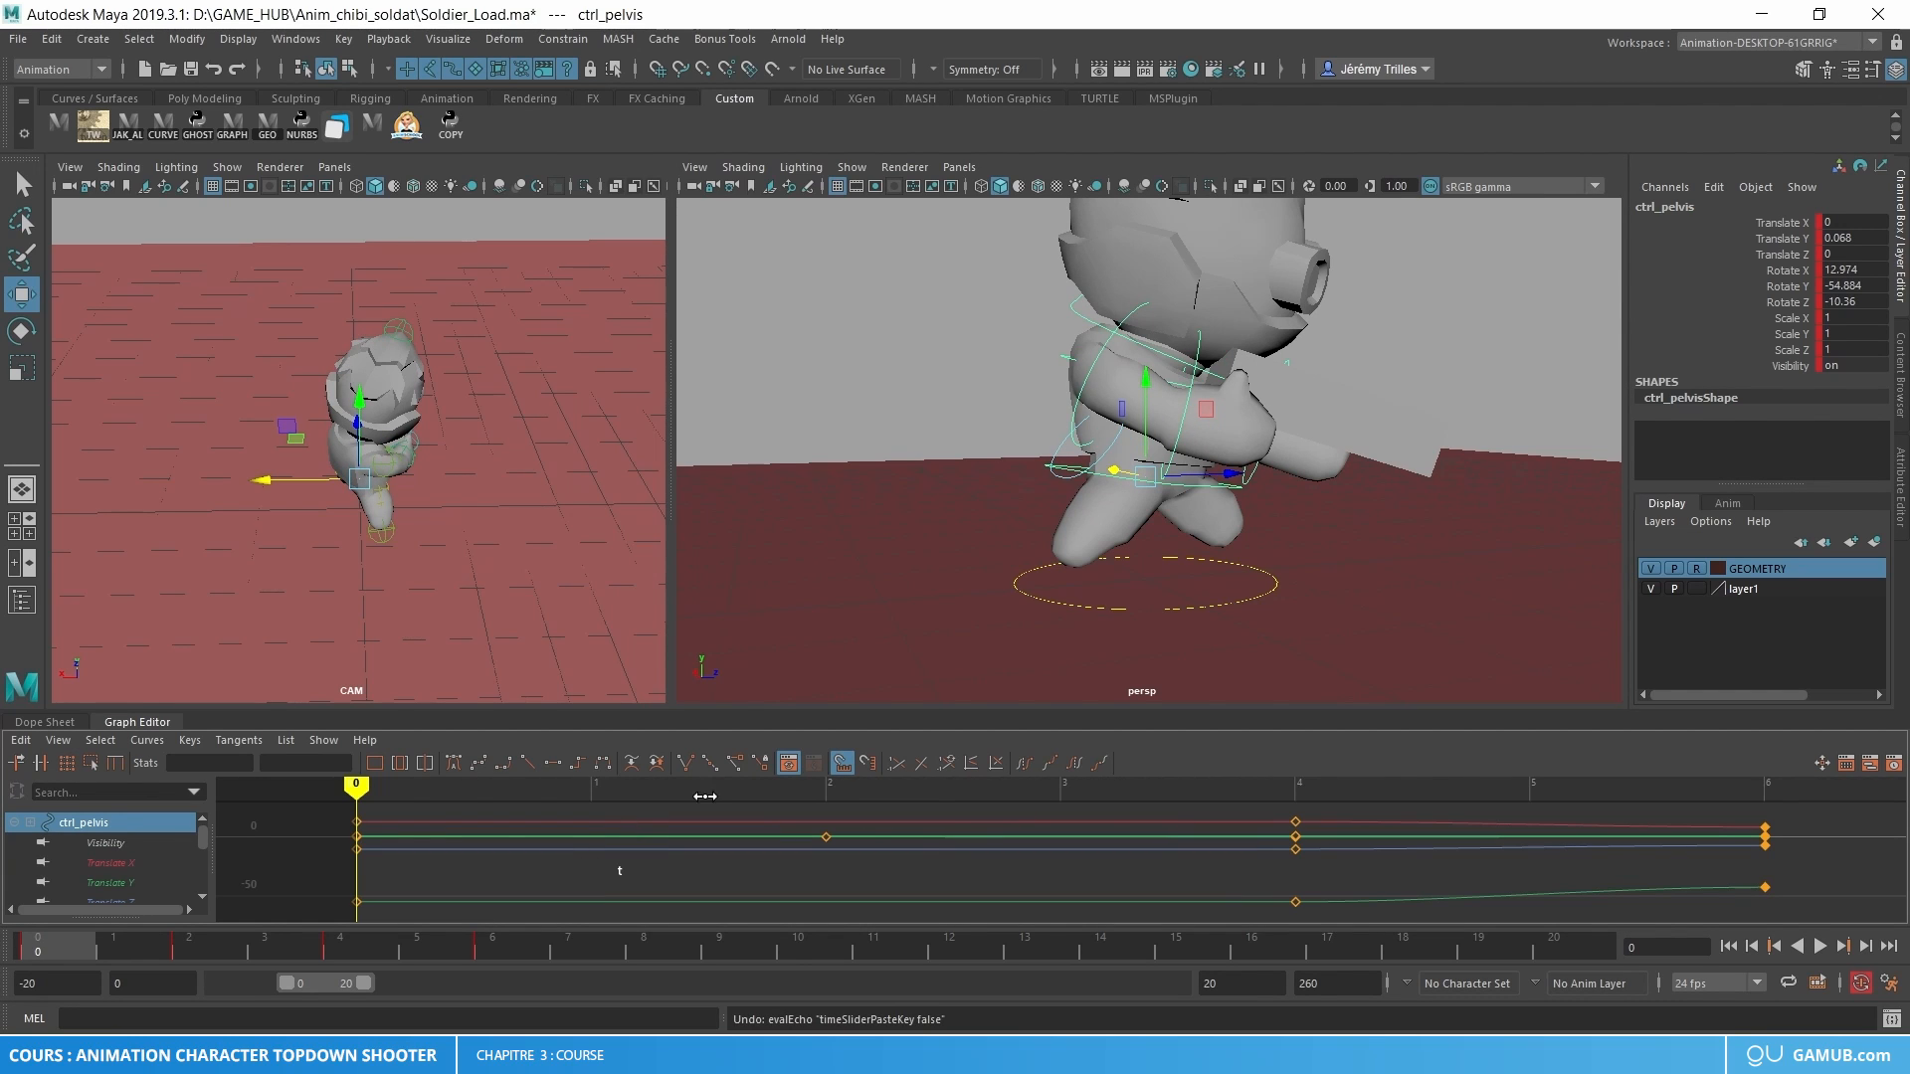
- At frame 6, set the pelvis control's Y translation to 0.1
click(541, 945)
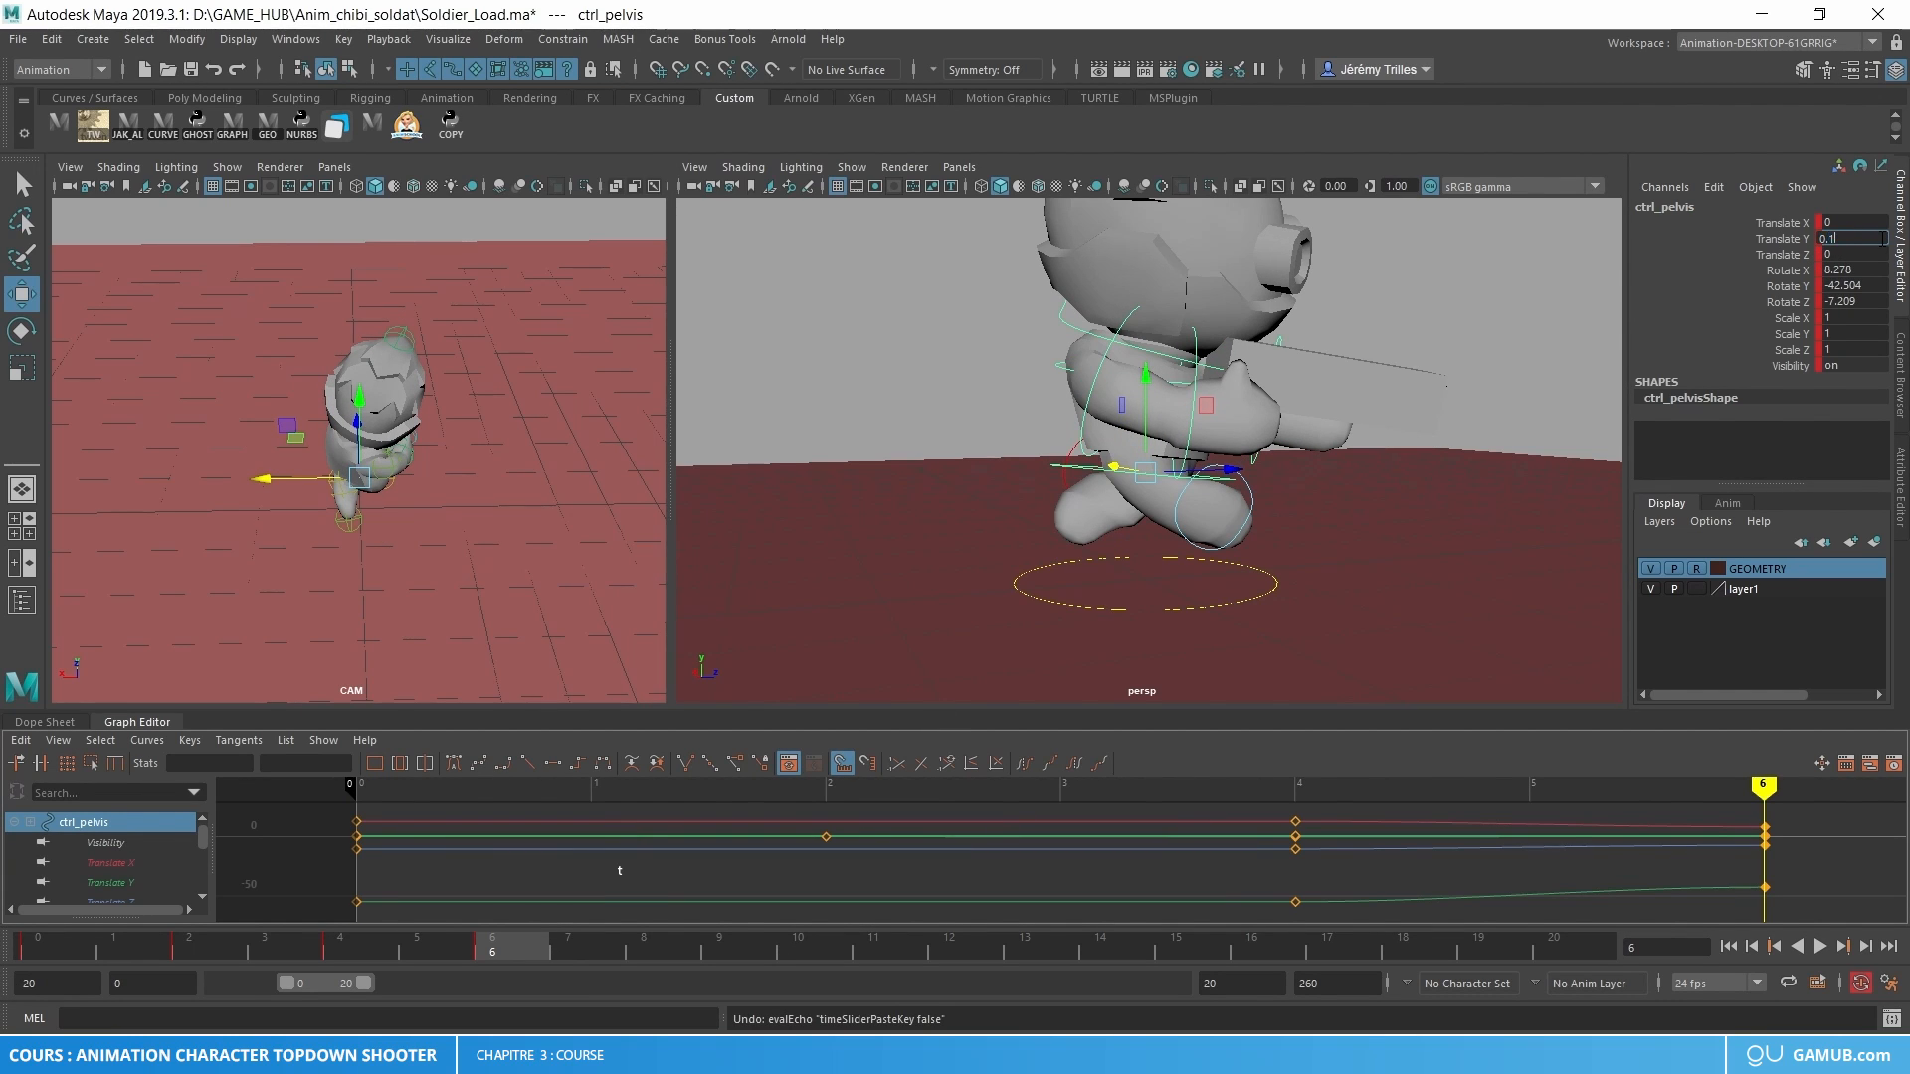
key(Return)
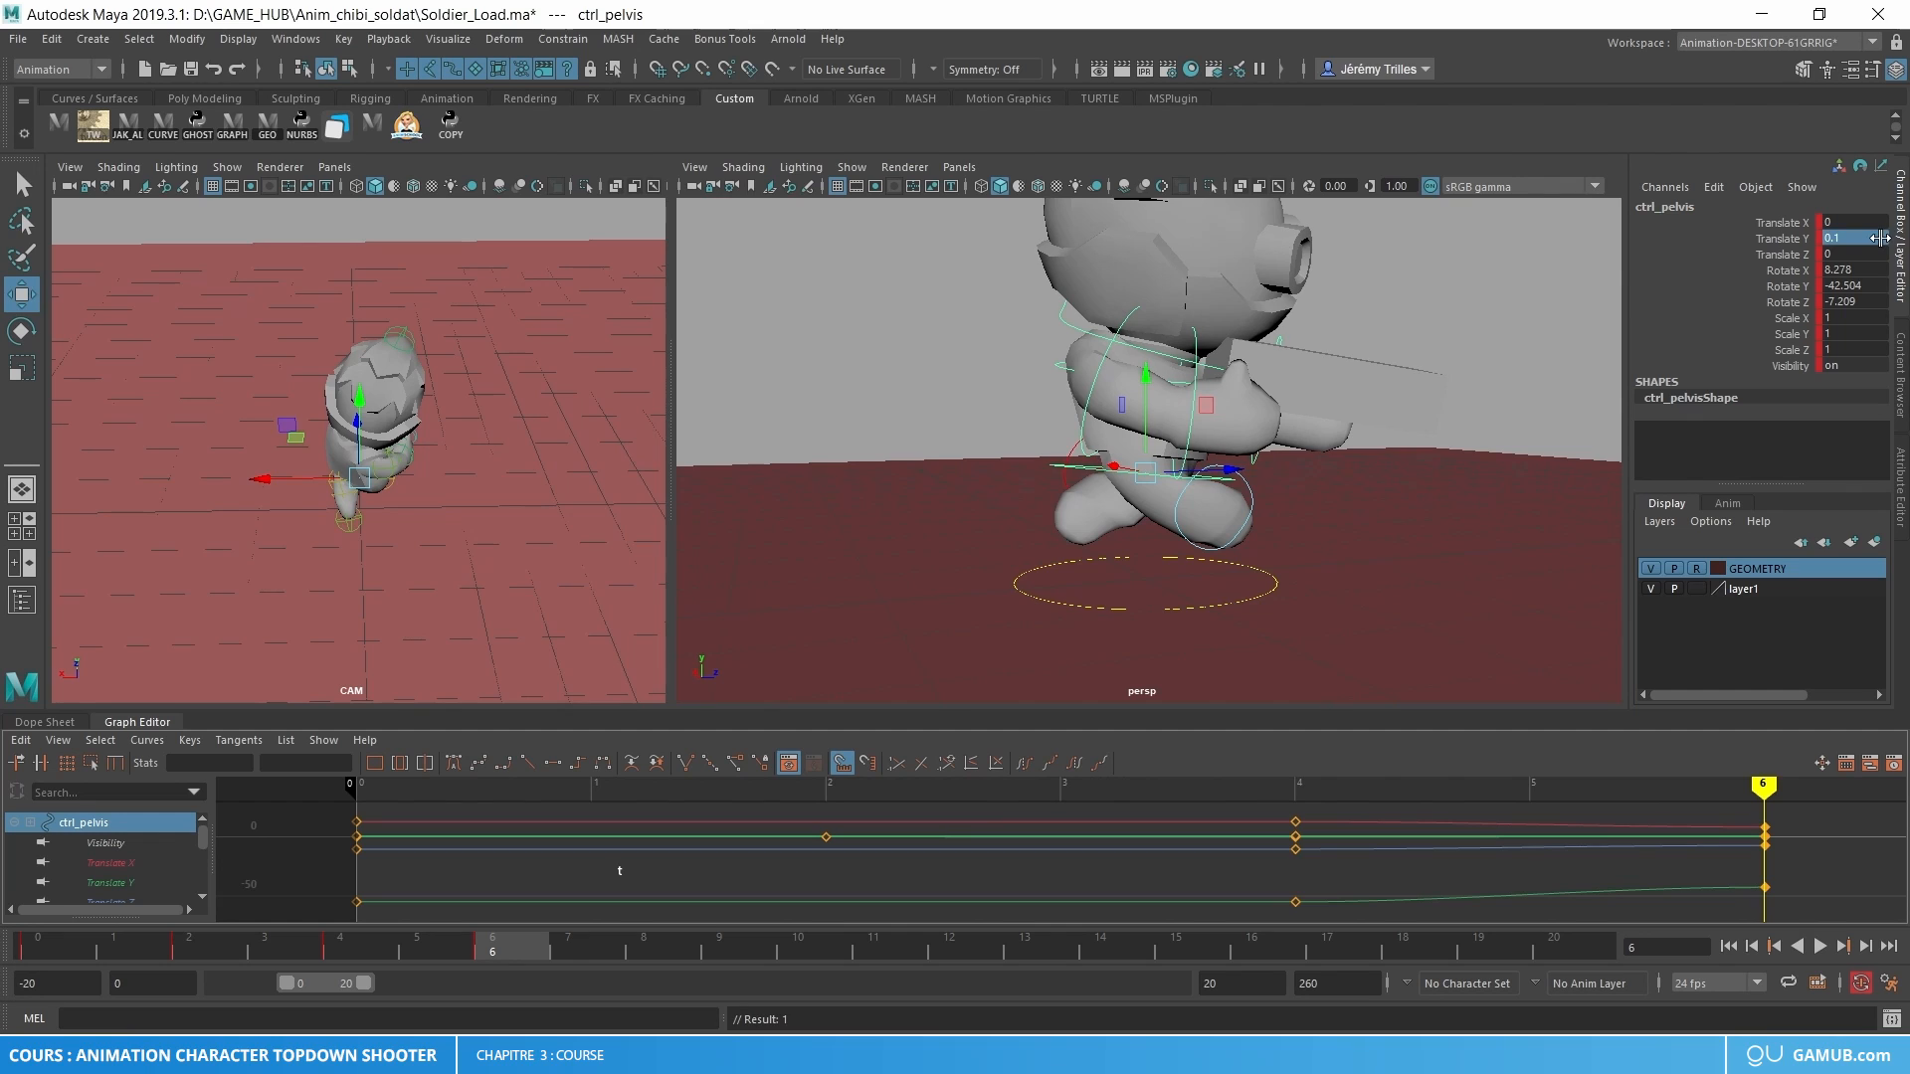
- At frame 0, set the pelvis control's Y translation to 0.1
click(46, 950)
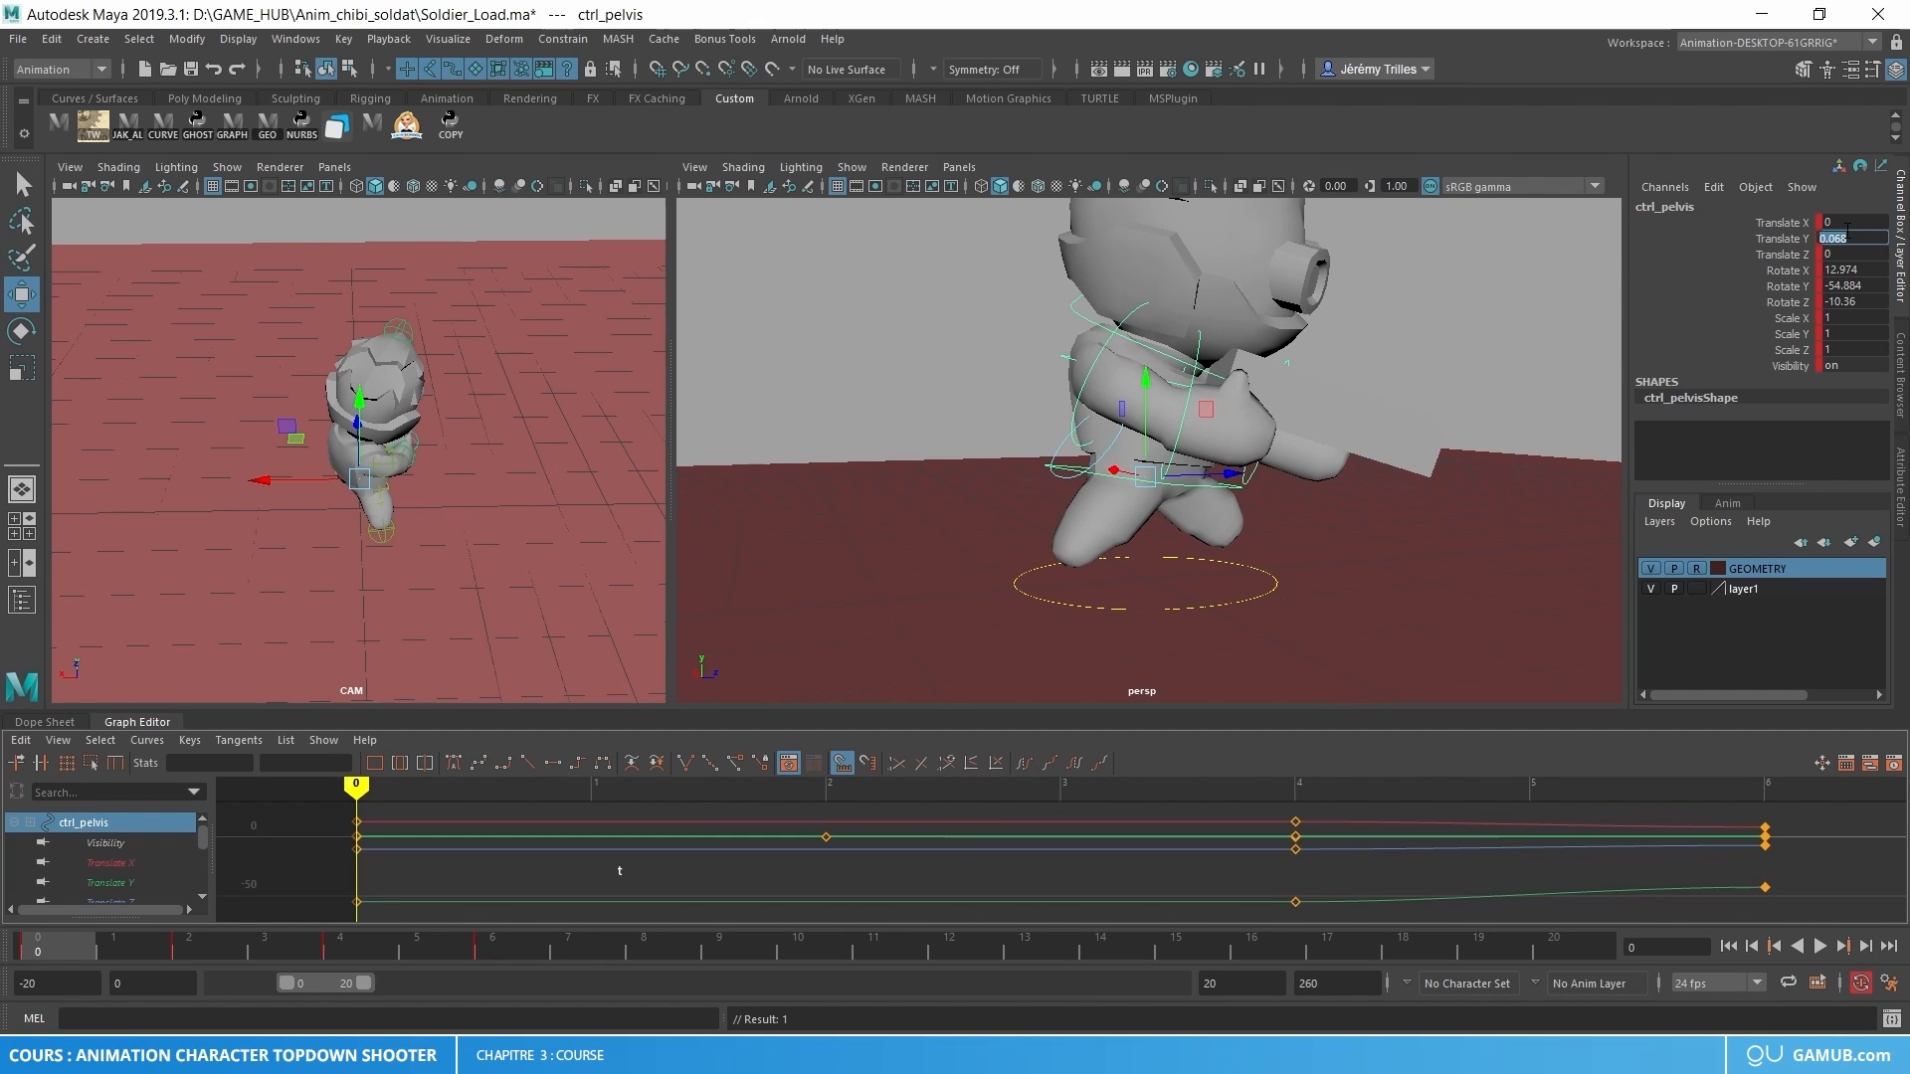
key(Return)
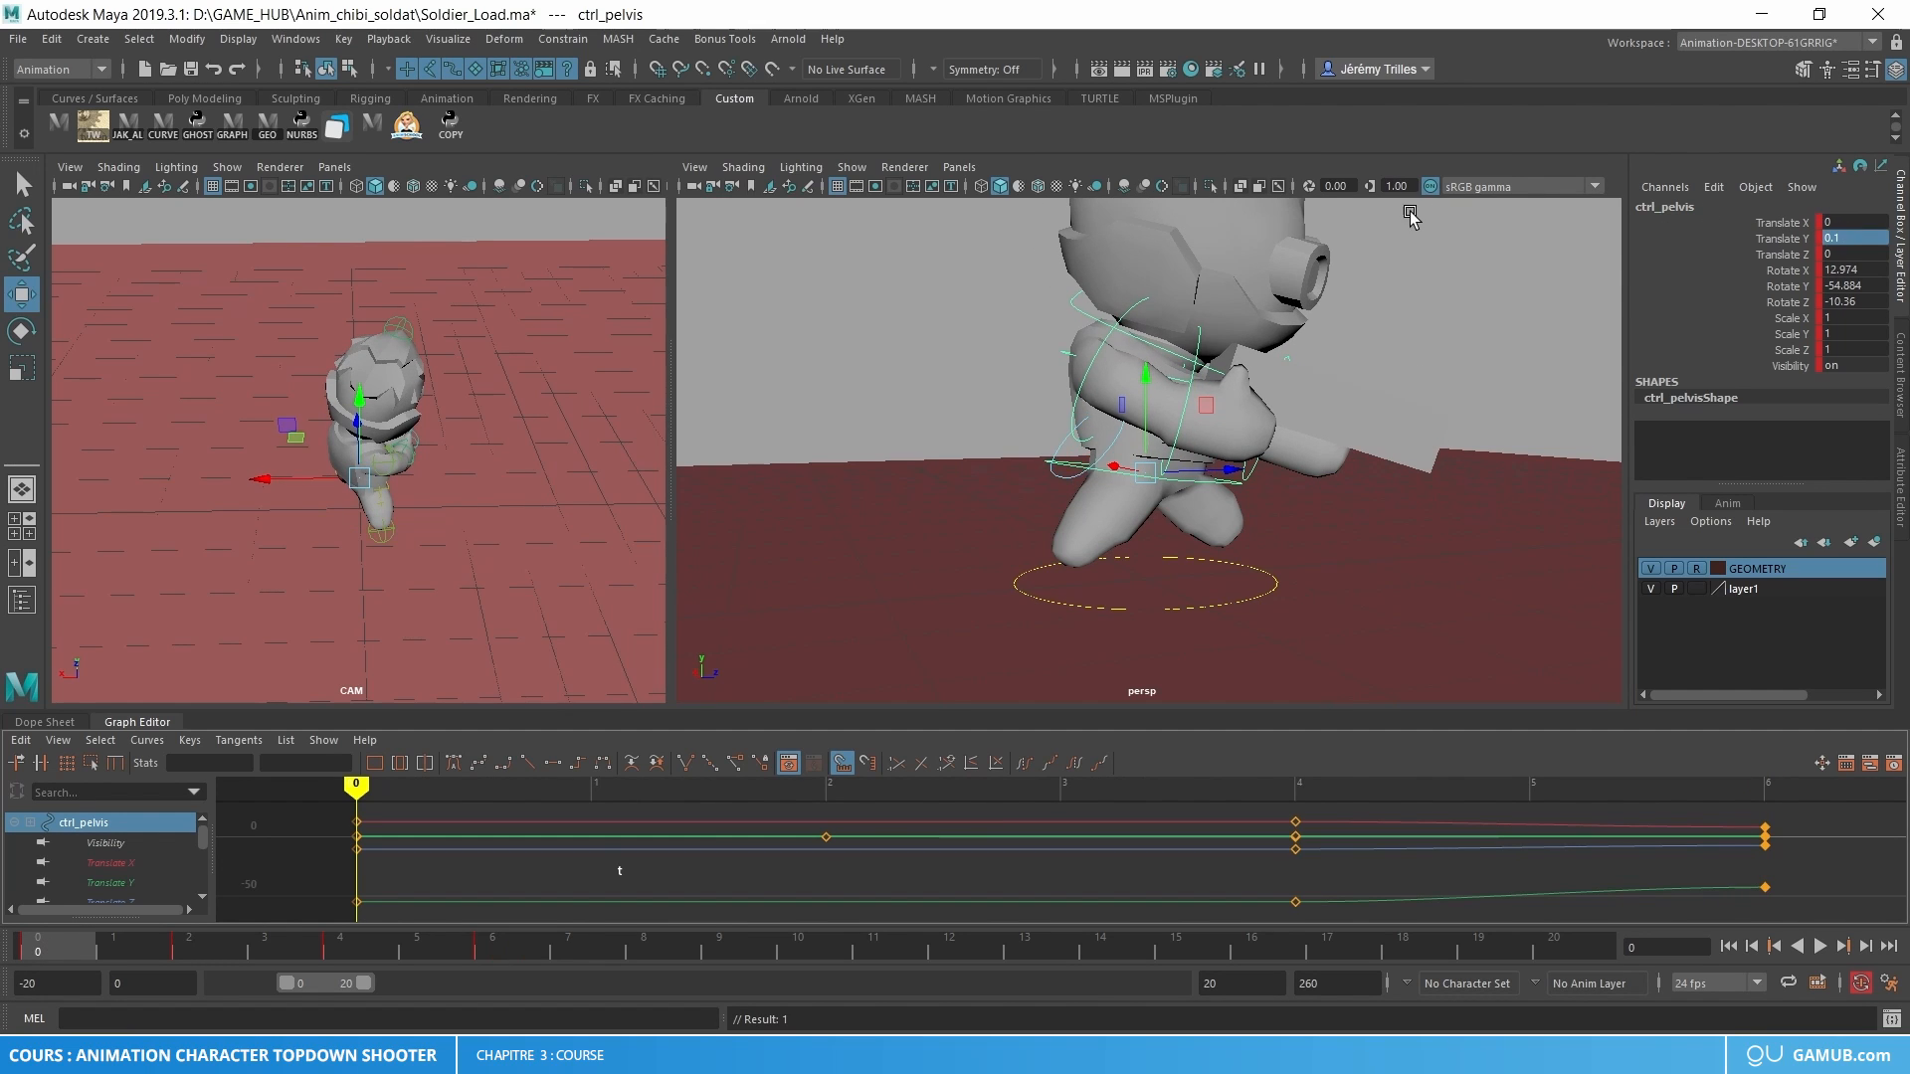
- At frame 6, rotate the pelvis control to about X 25.4, Y -39.2, Z -21 and play back the motion
click(500, 941)
key(e)
alt+drag(1472, 467, 1294, 438)
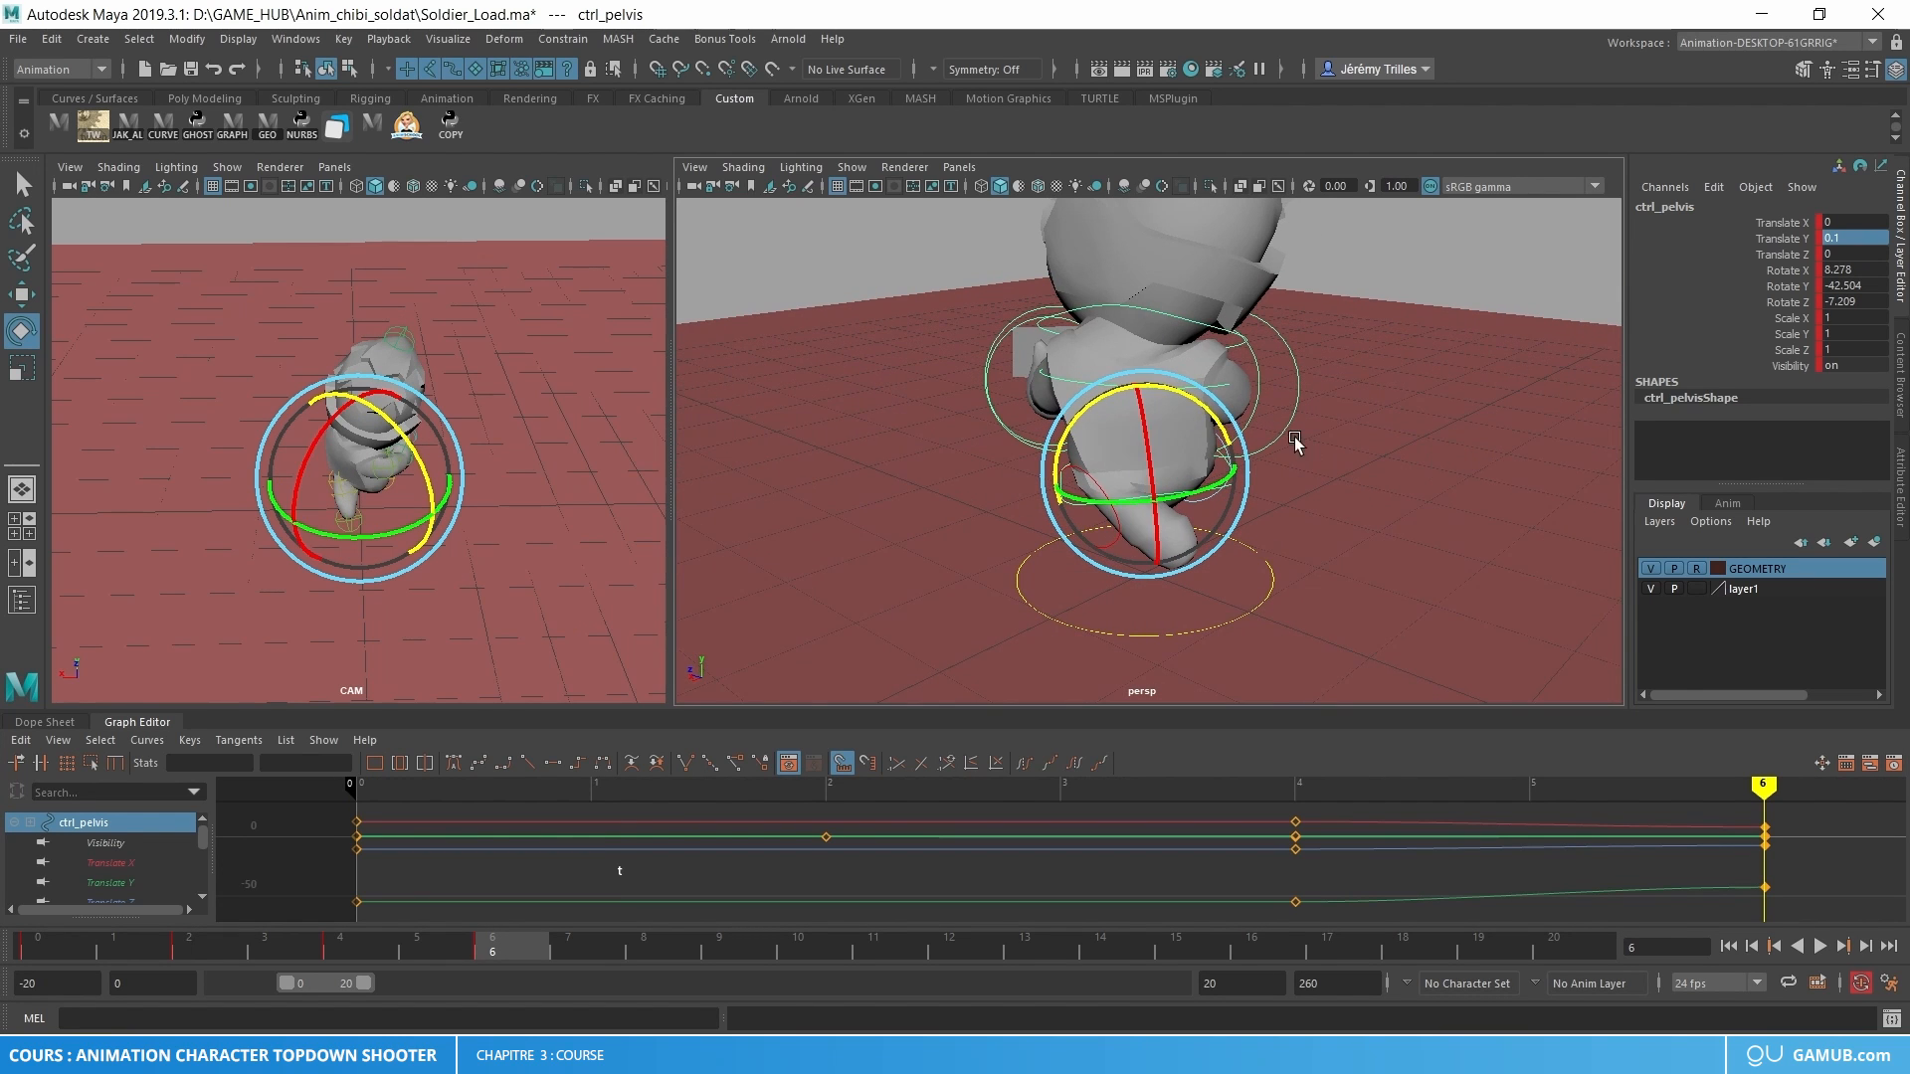
drag(366, 435, 360, 408)
alt+drag(1085, 457, 756, 471)
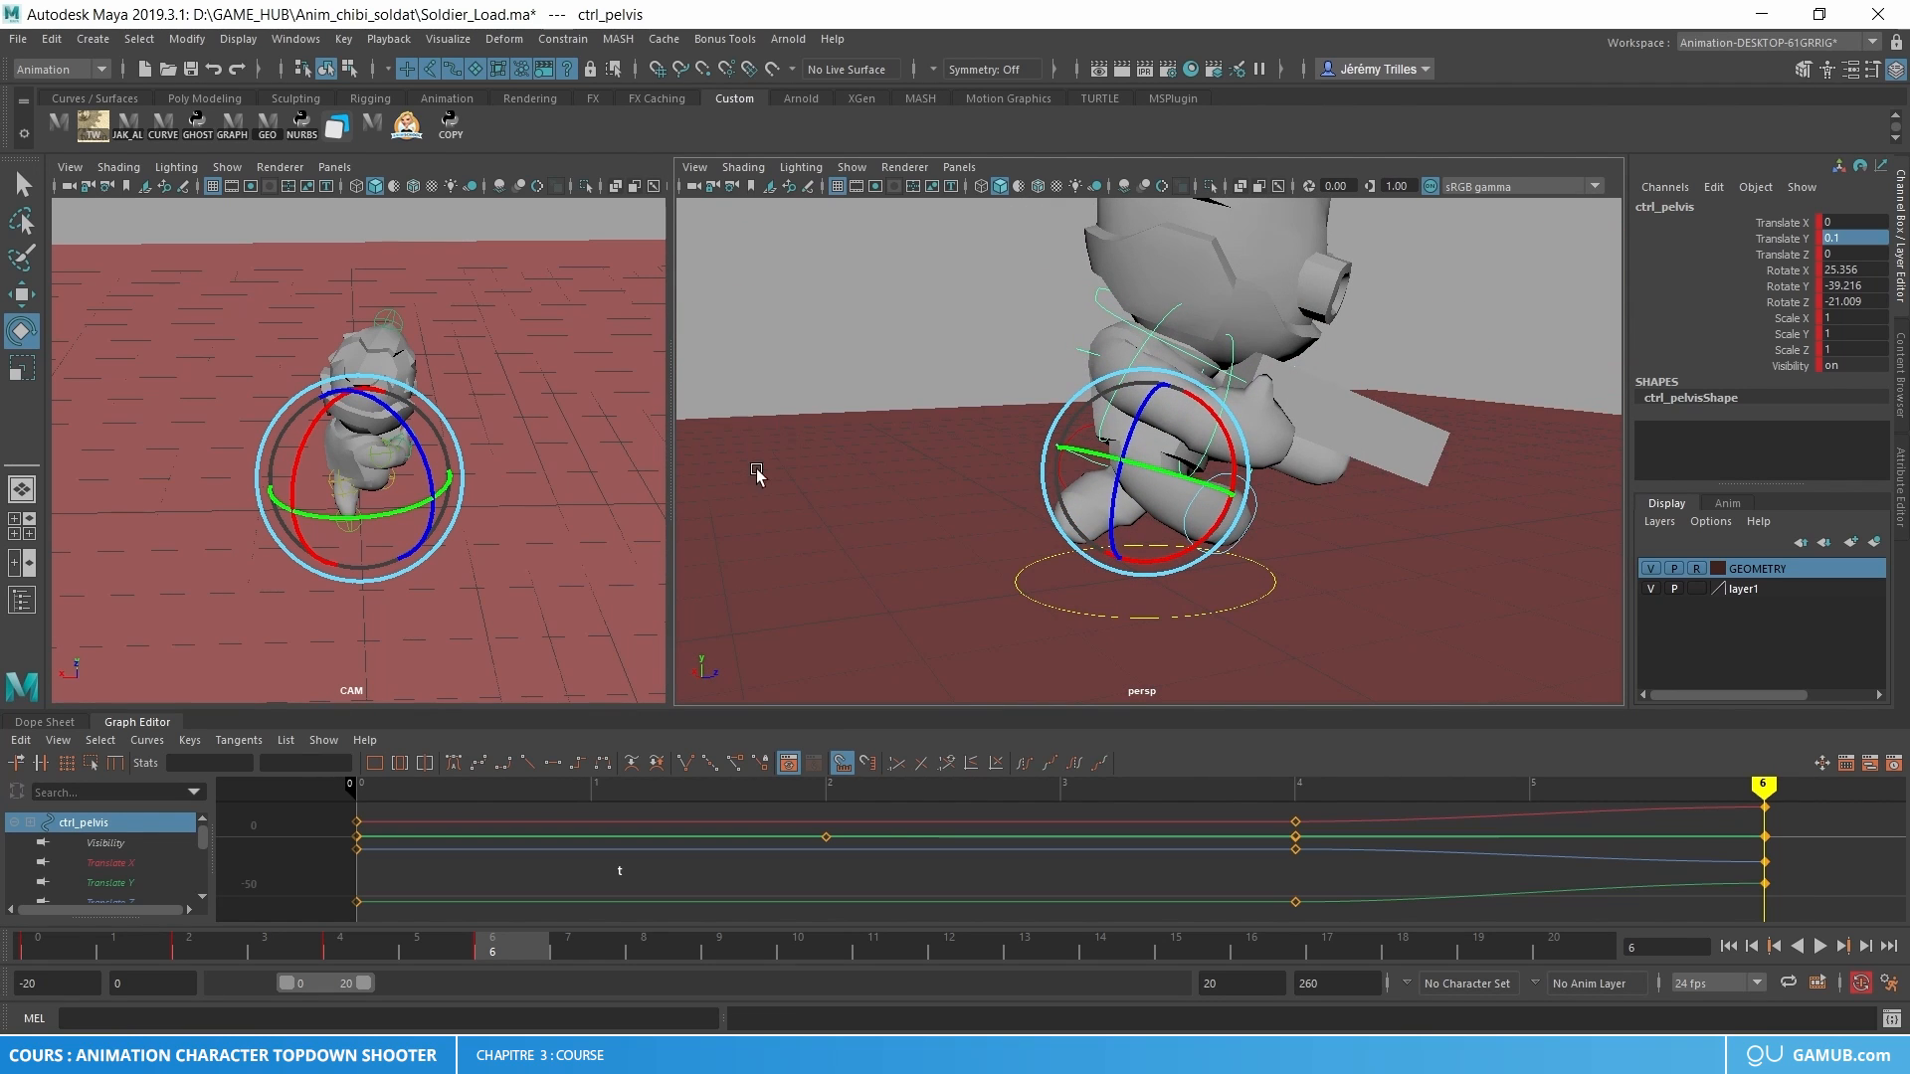
key(alt+v)
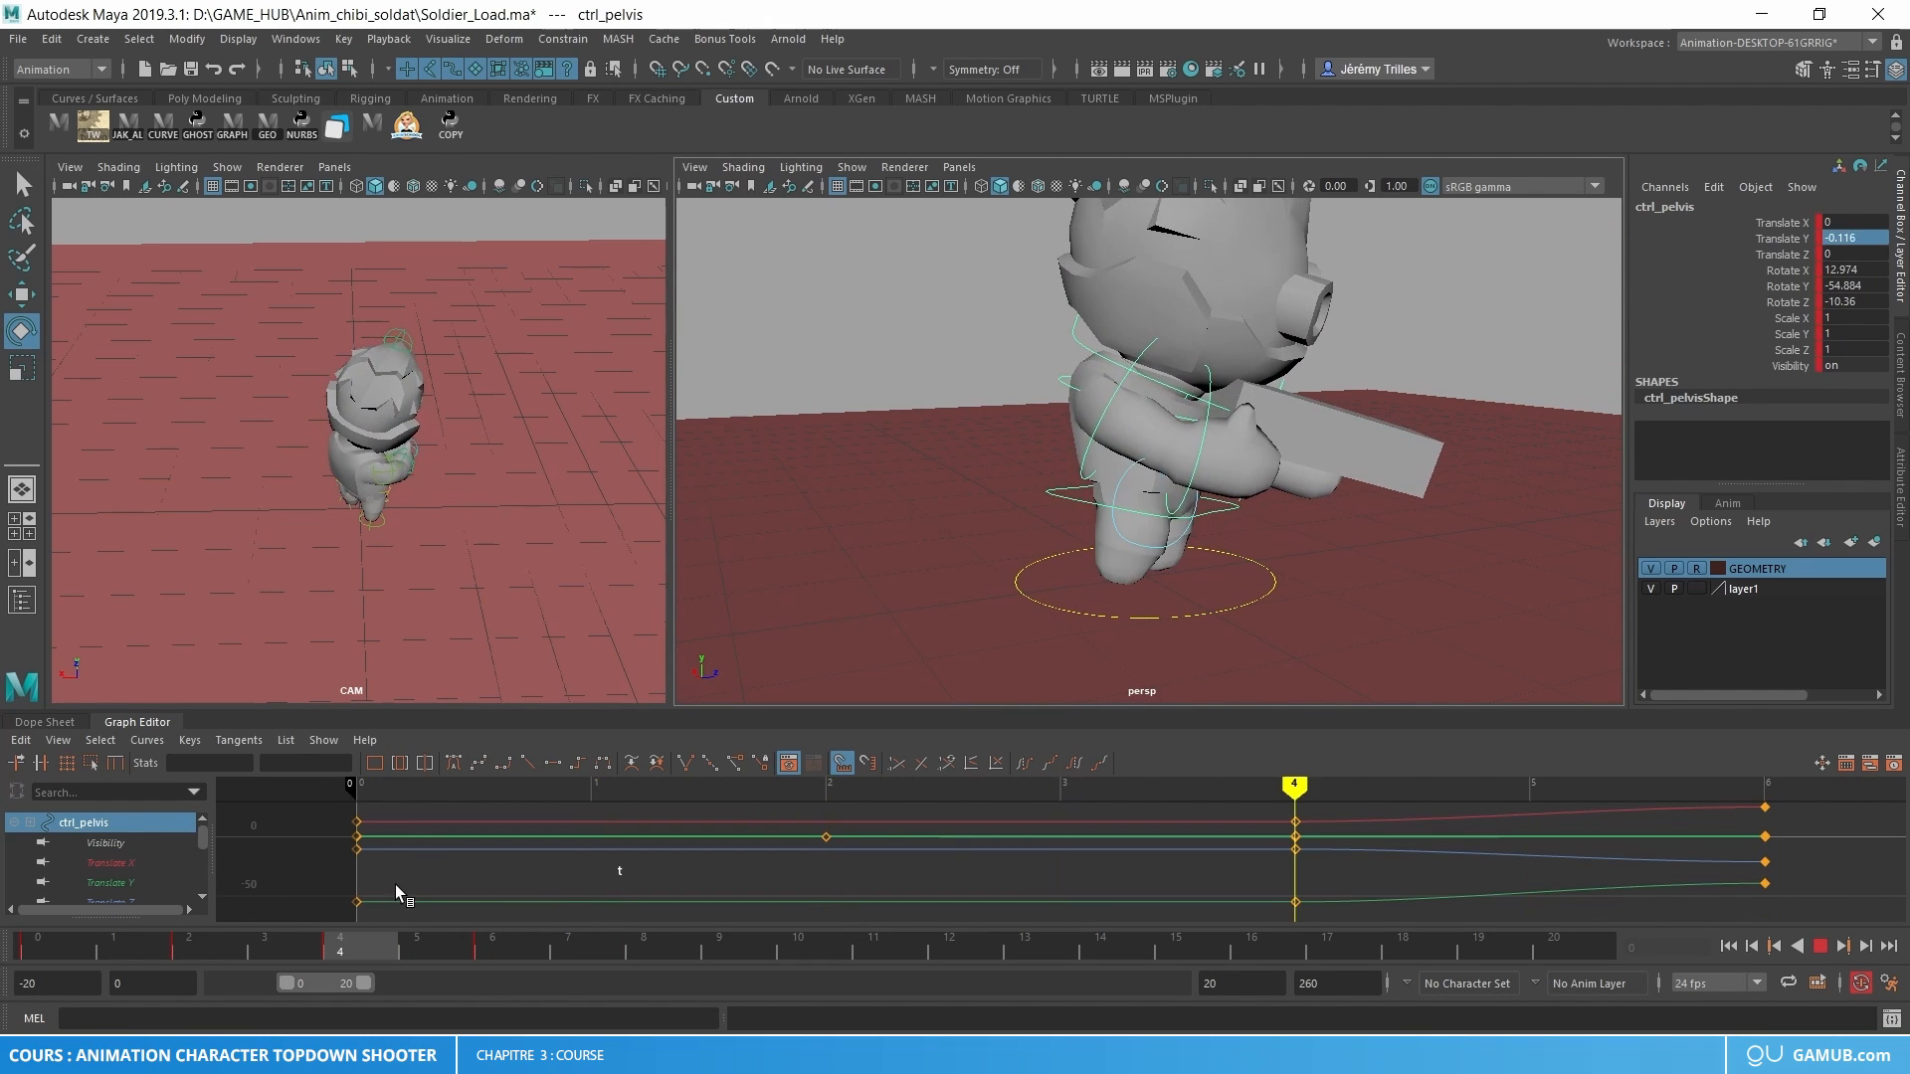
- At frame 6, rotate the left leg control to about X 26.3, Y -3.5, Z -8.1 and play back the cycle
click(27, 953)
click(487, 945)
key(w)
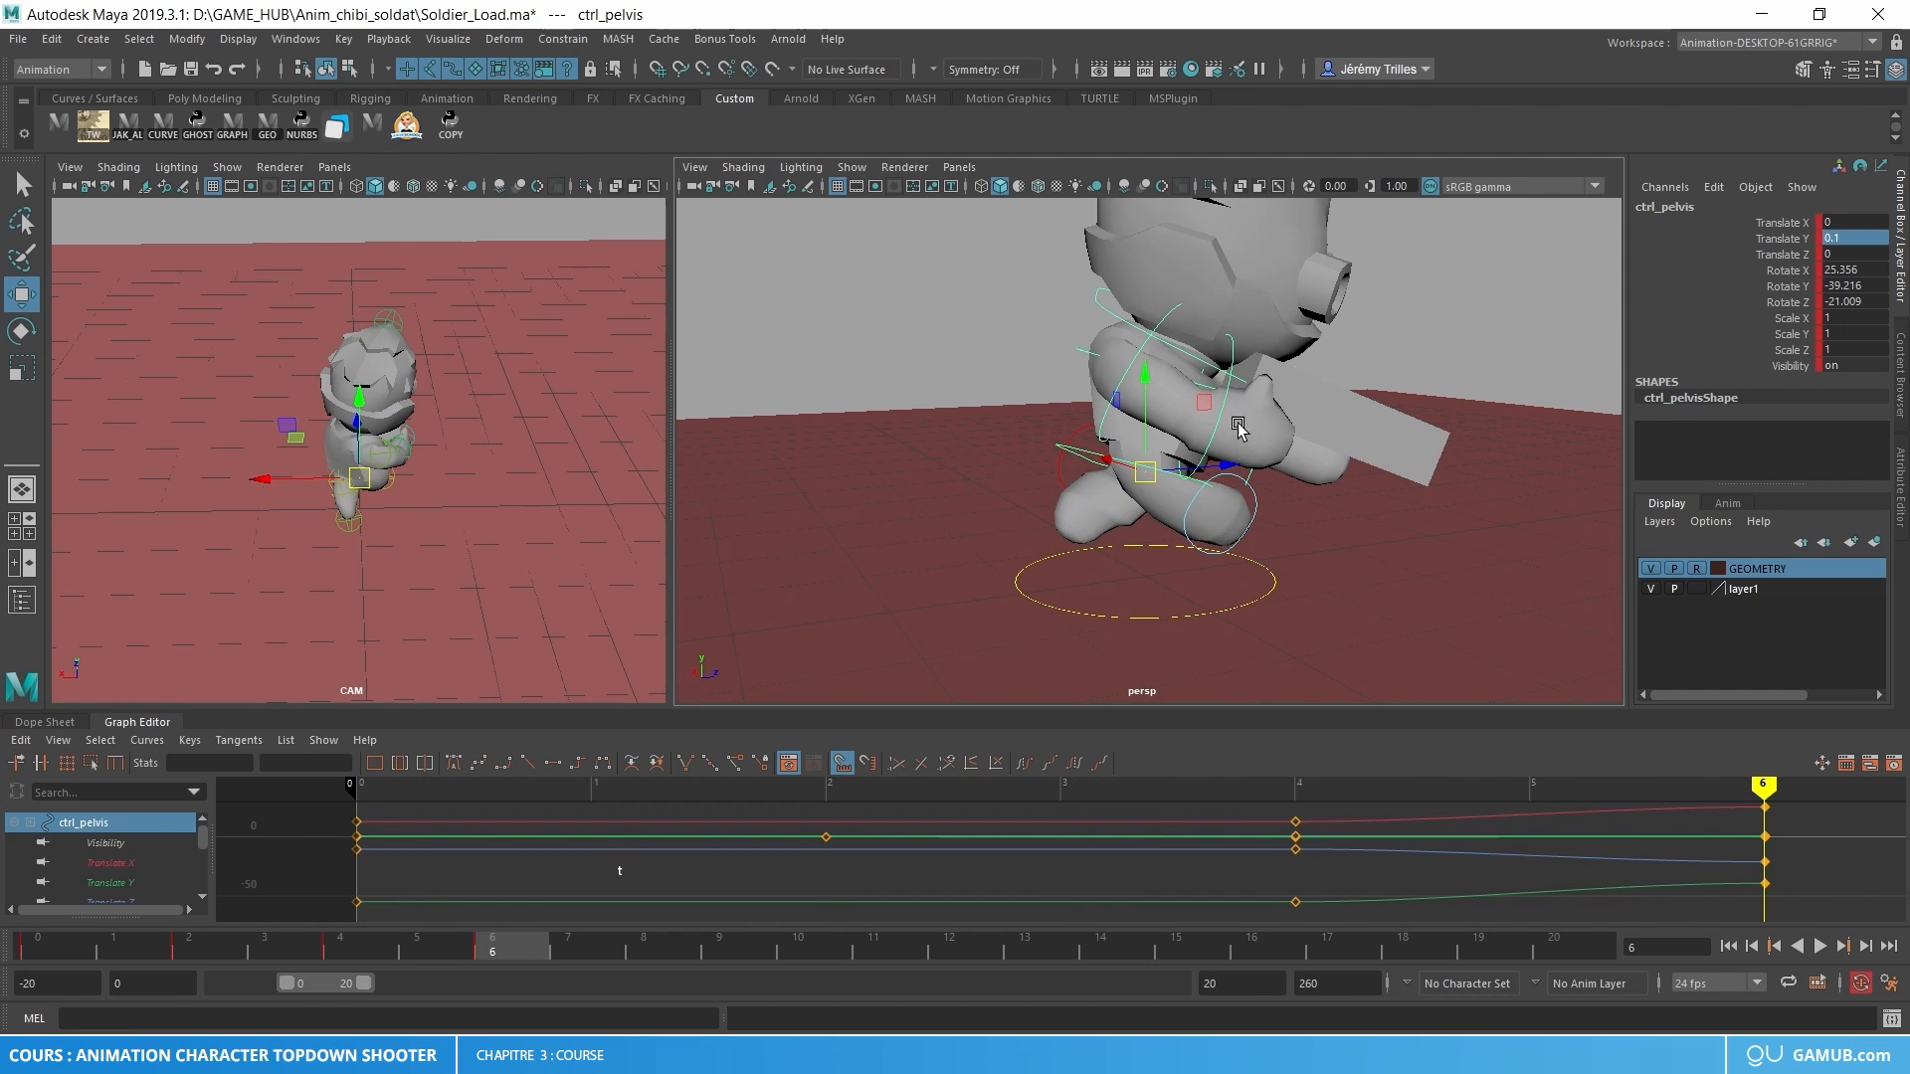
scroll(1149, 500, up, 2)
click(1038, 479)
key(e)
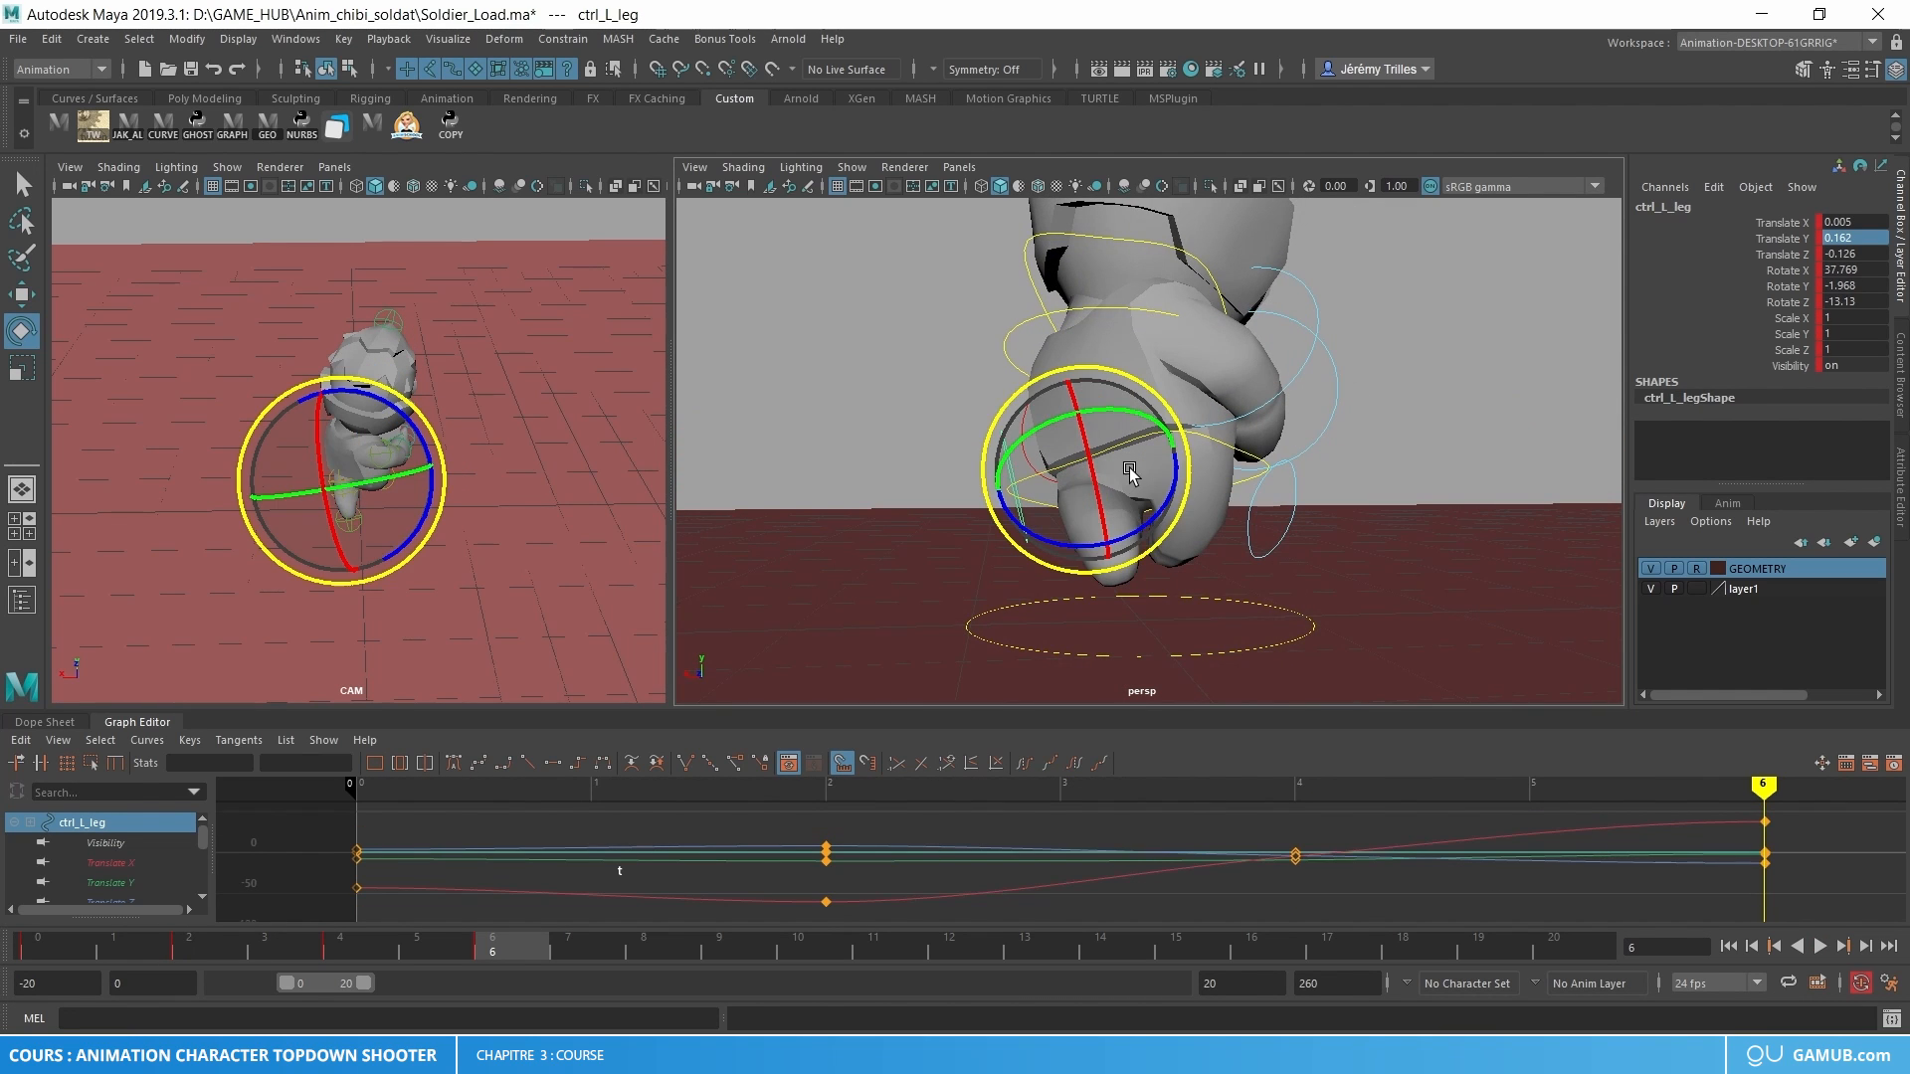
alt+drag(1004, 468, 1052, 653)
key(w)
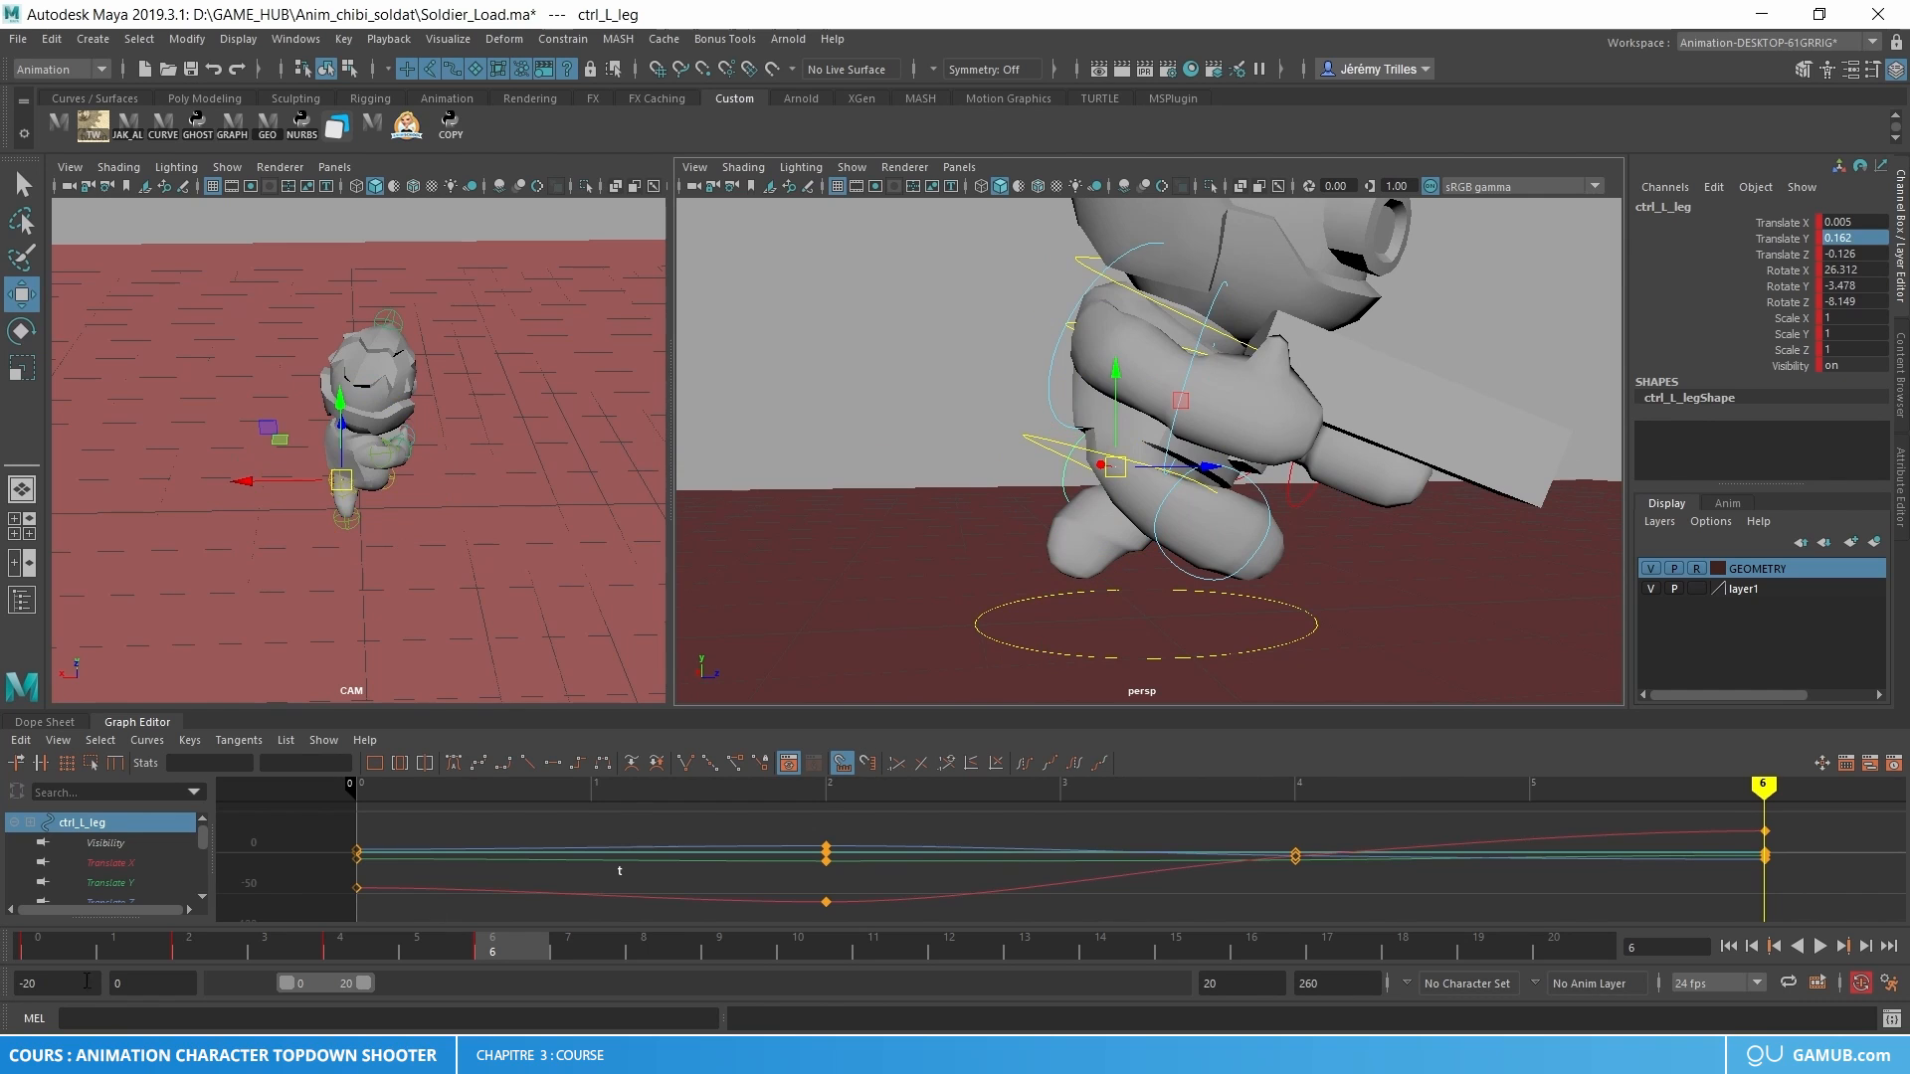
click(80, 937)
key(alt+v)
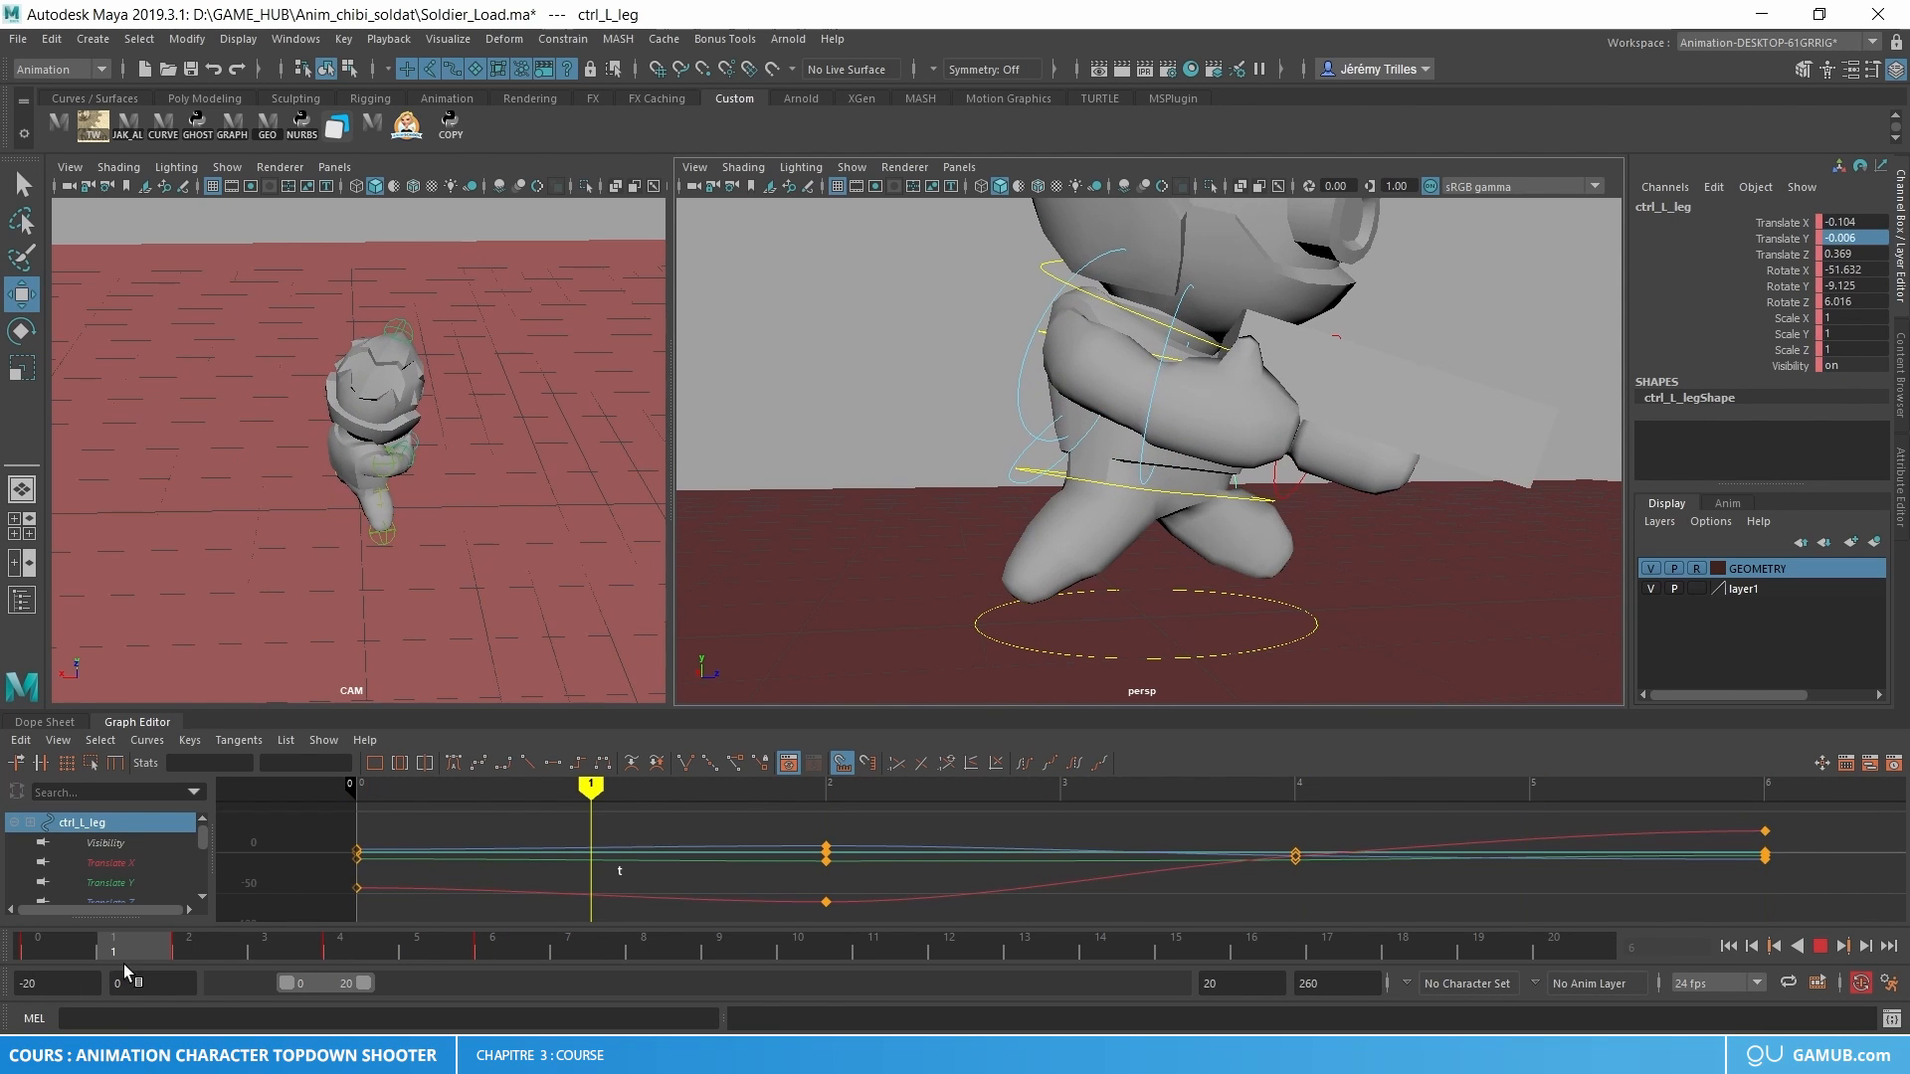
key(alt+v)
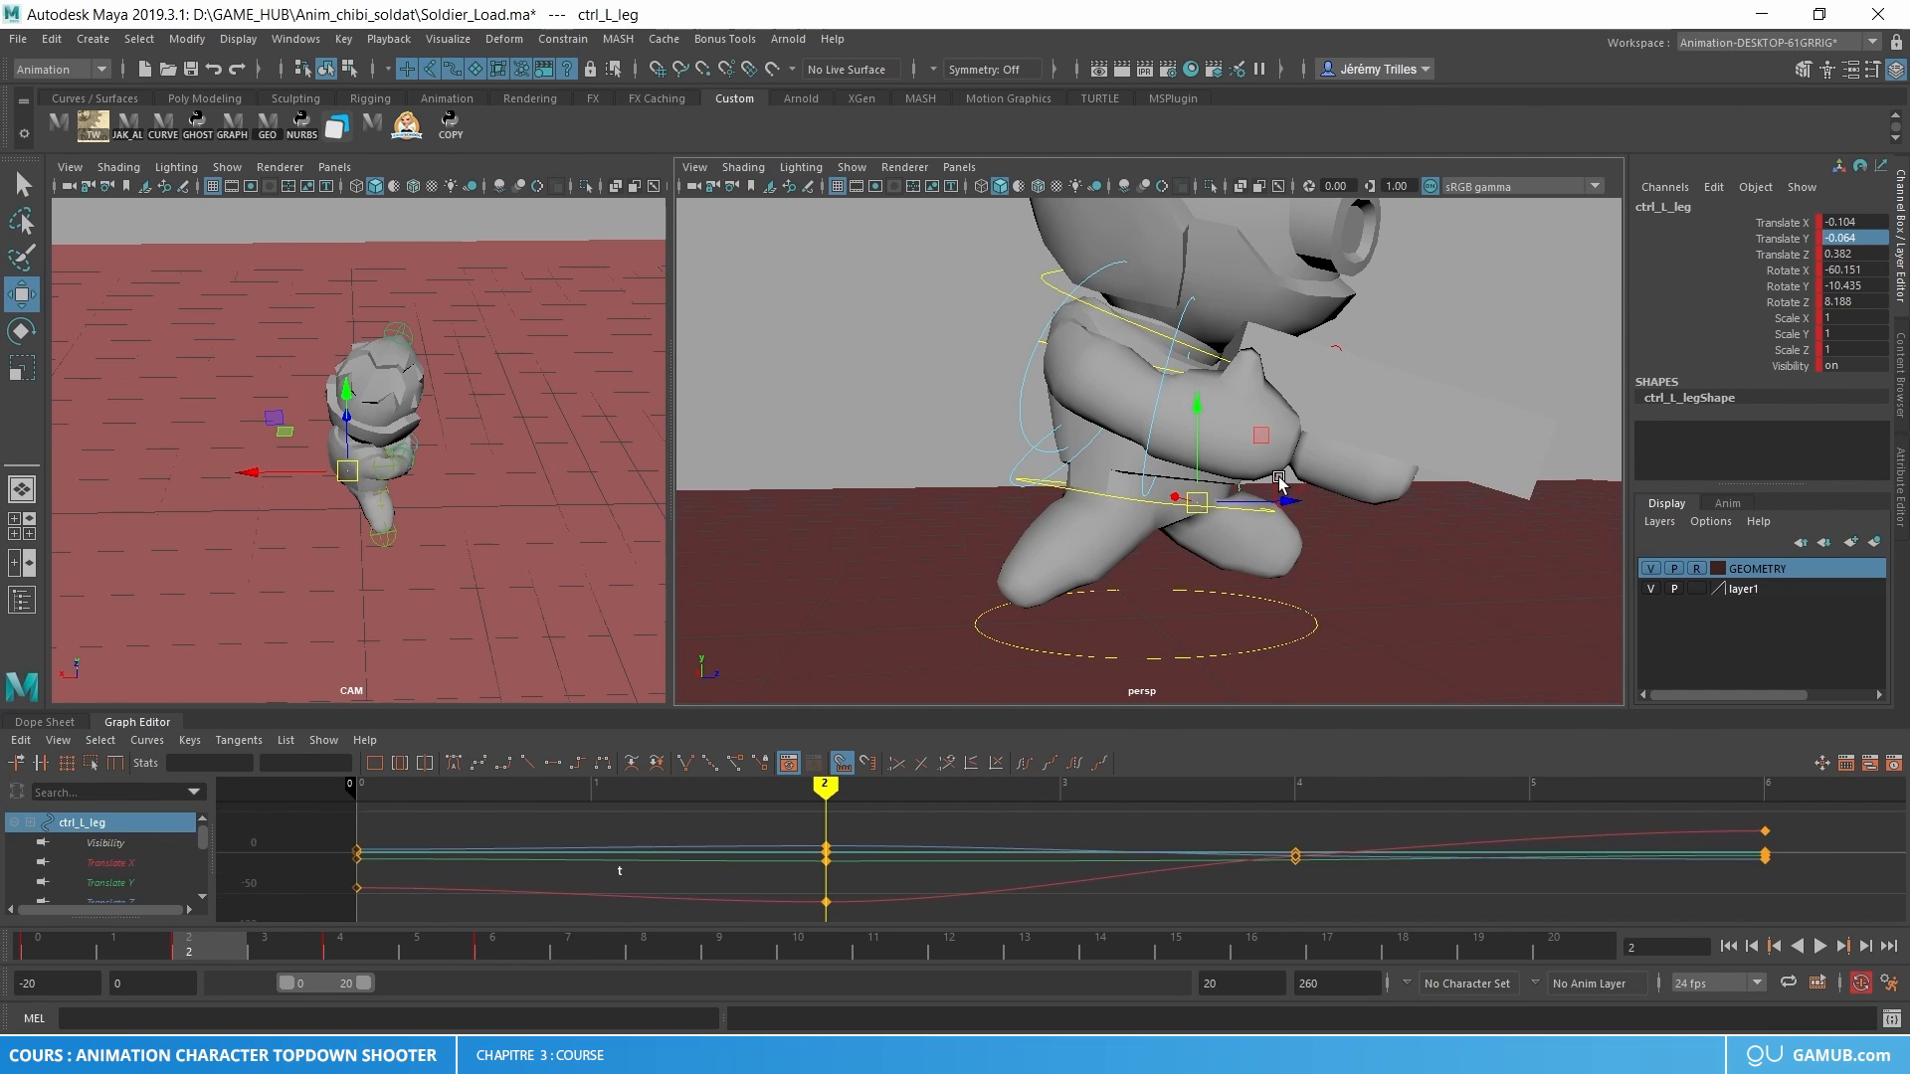
click(1280, 482)
key(e)
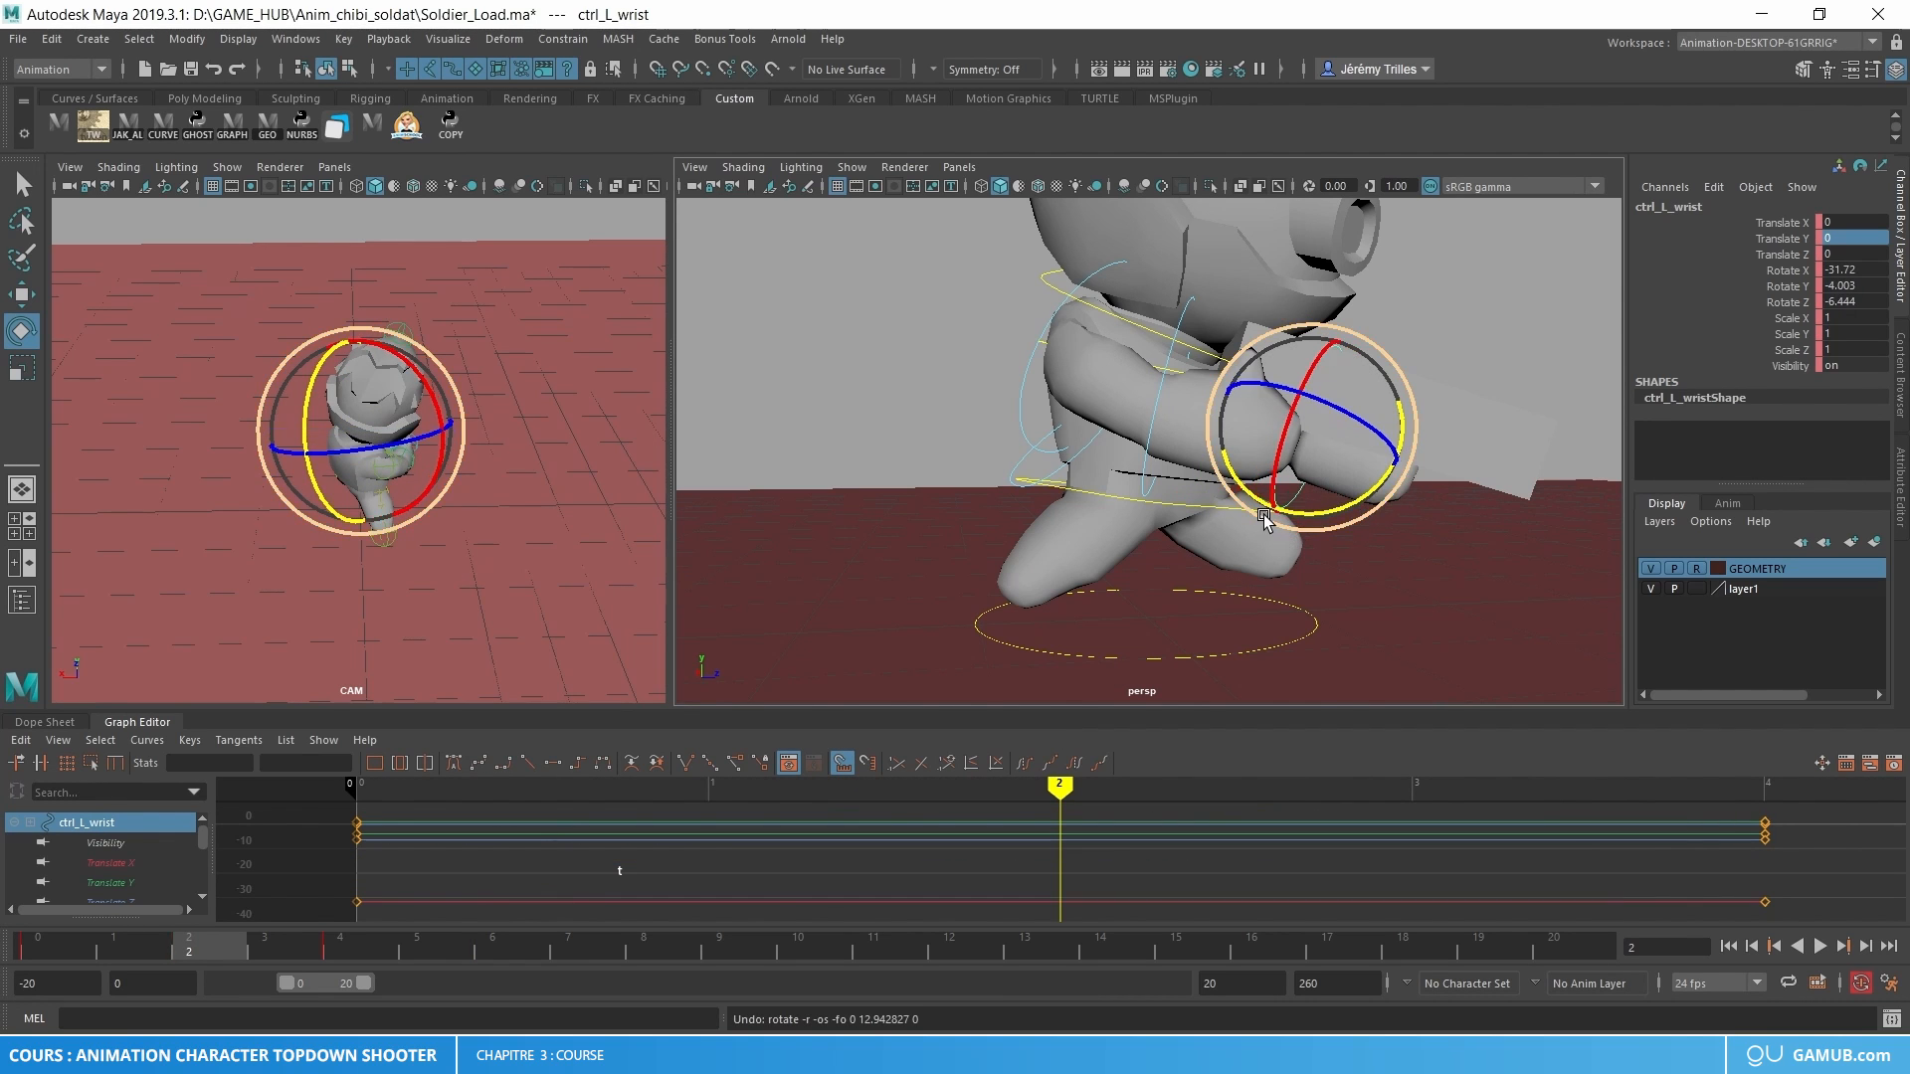
key(w)
- At frame 2, move the right leg control to about X 0.02, Y 0.021, Z -0.278
click(1062, 532)
key(e)
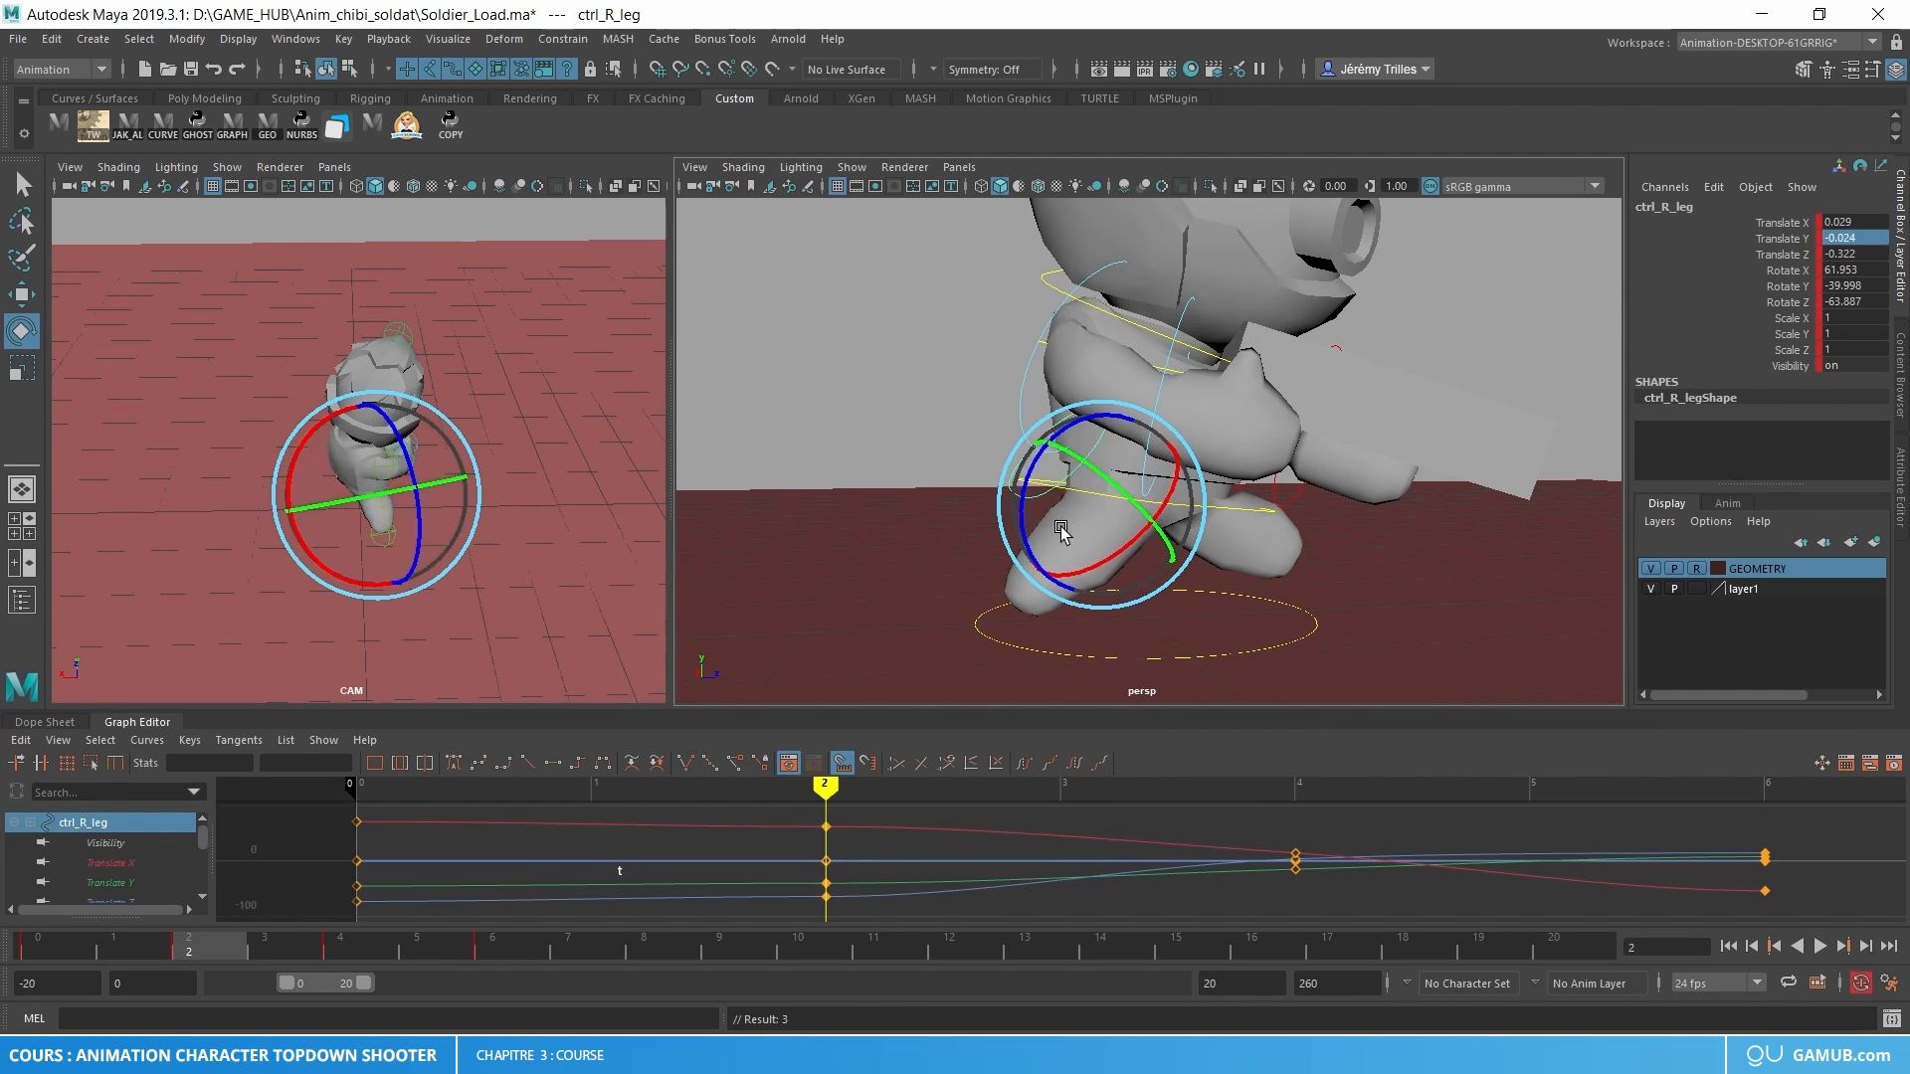
key(w)
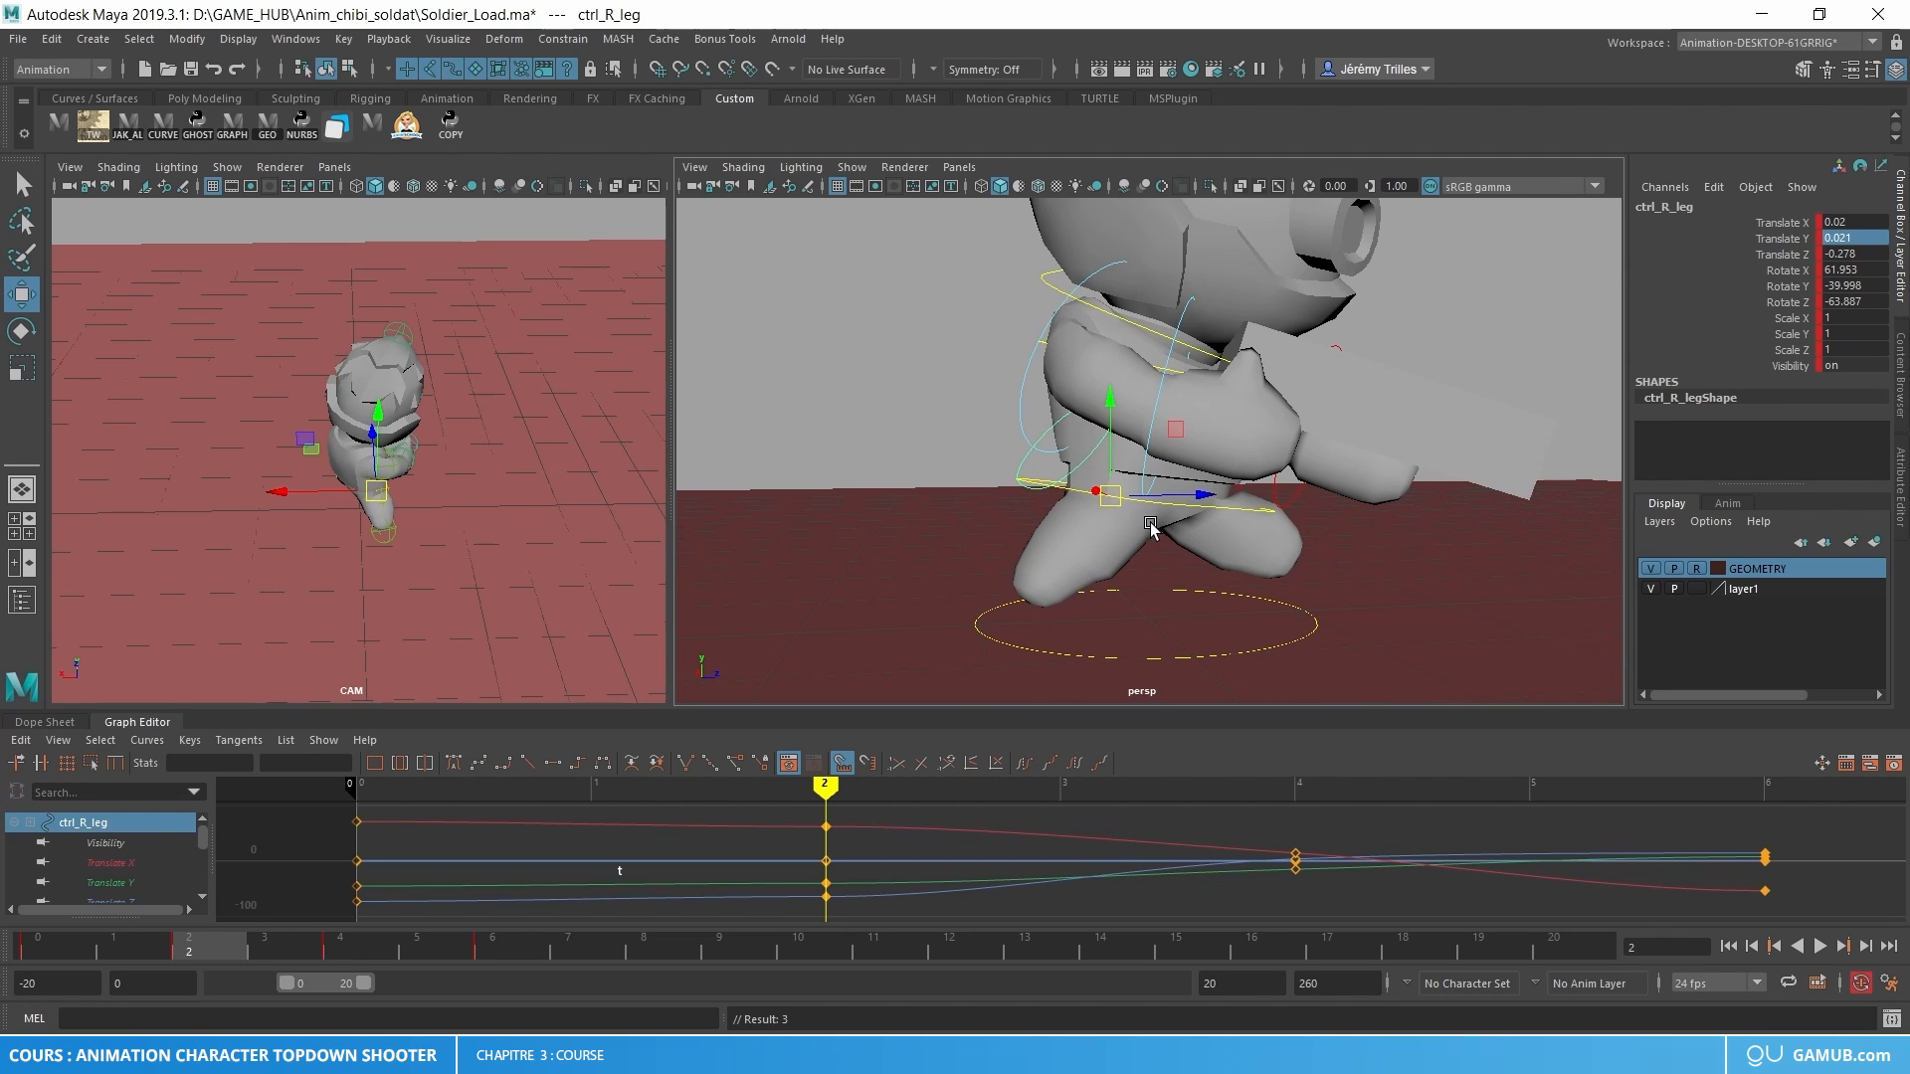
- At frame 2, move the left leg control to about X -0.103, Y -0.047, Z 0.212 and rotate it to about X -52.5
alt+drag(1151, 529, 891, 565)
click(1094, 527)
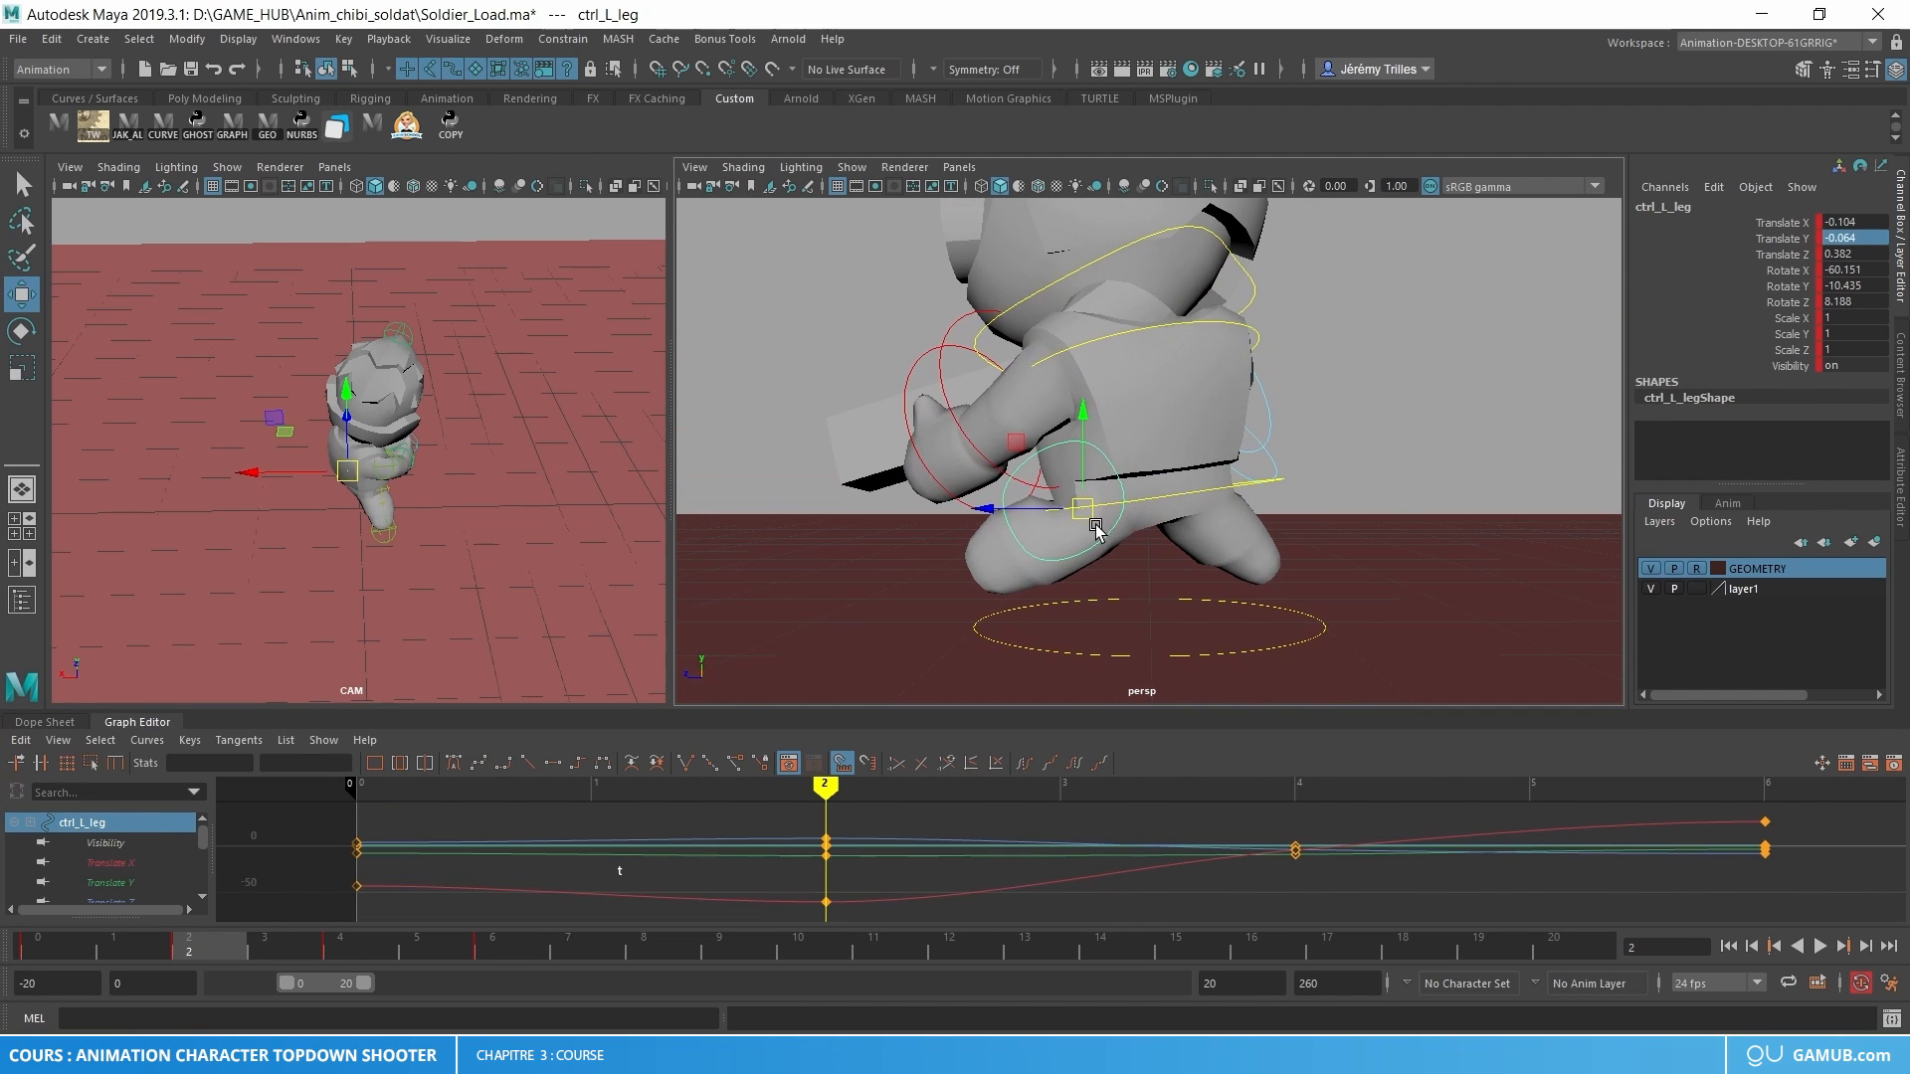
drag(1095, 528, 1195, 481)
key(e)
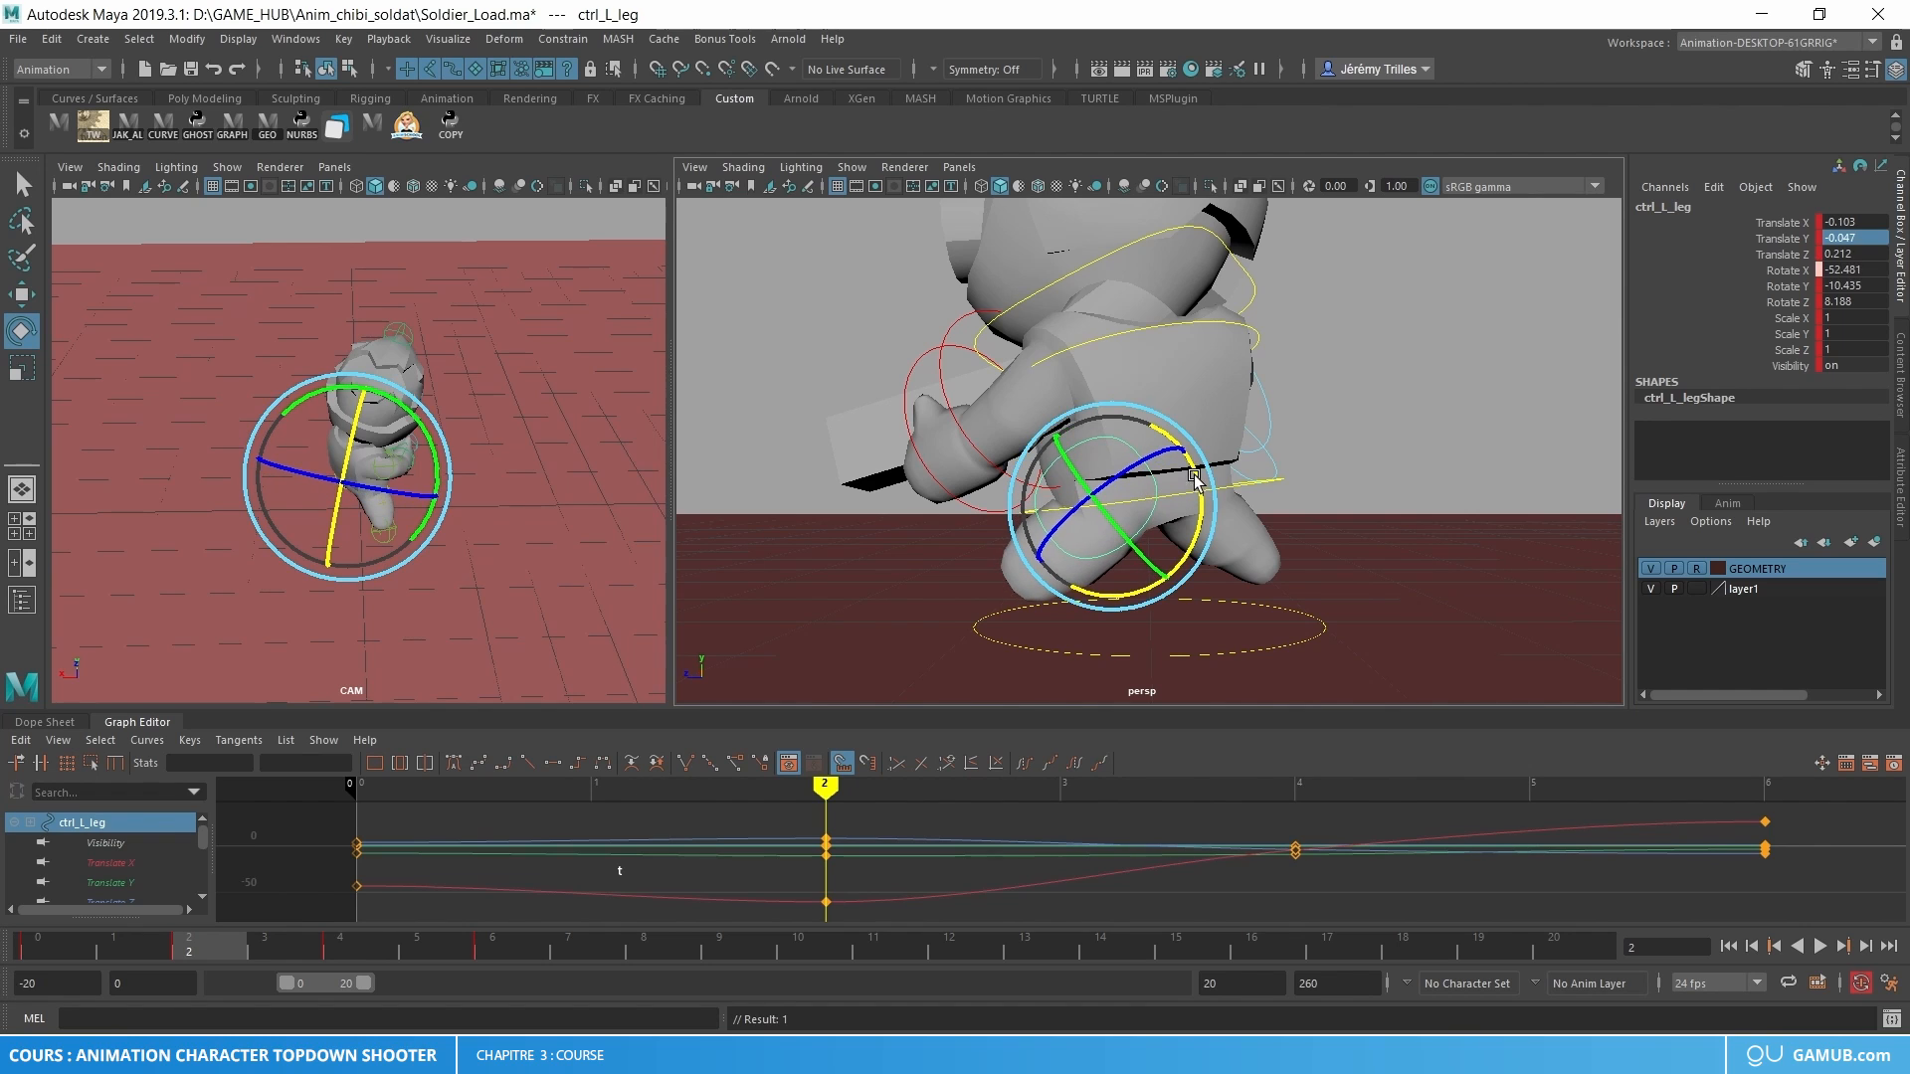
key(alt+v)
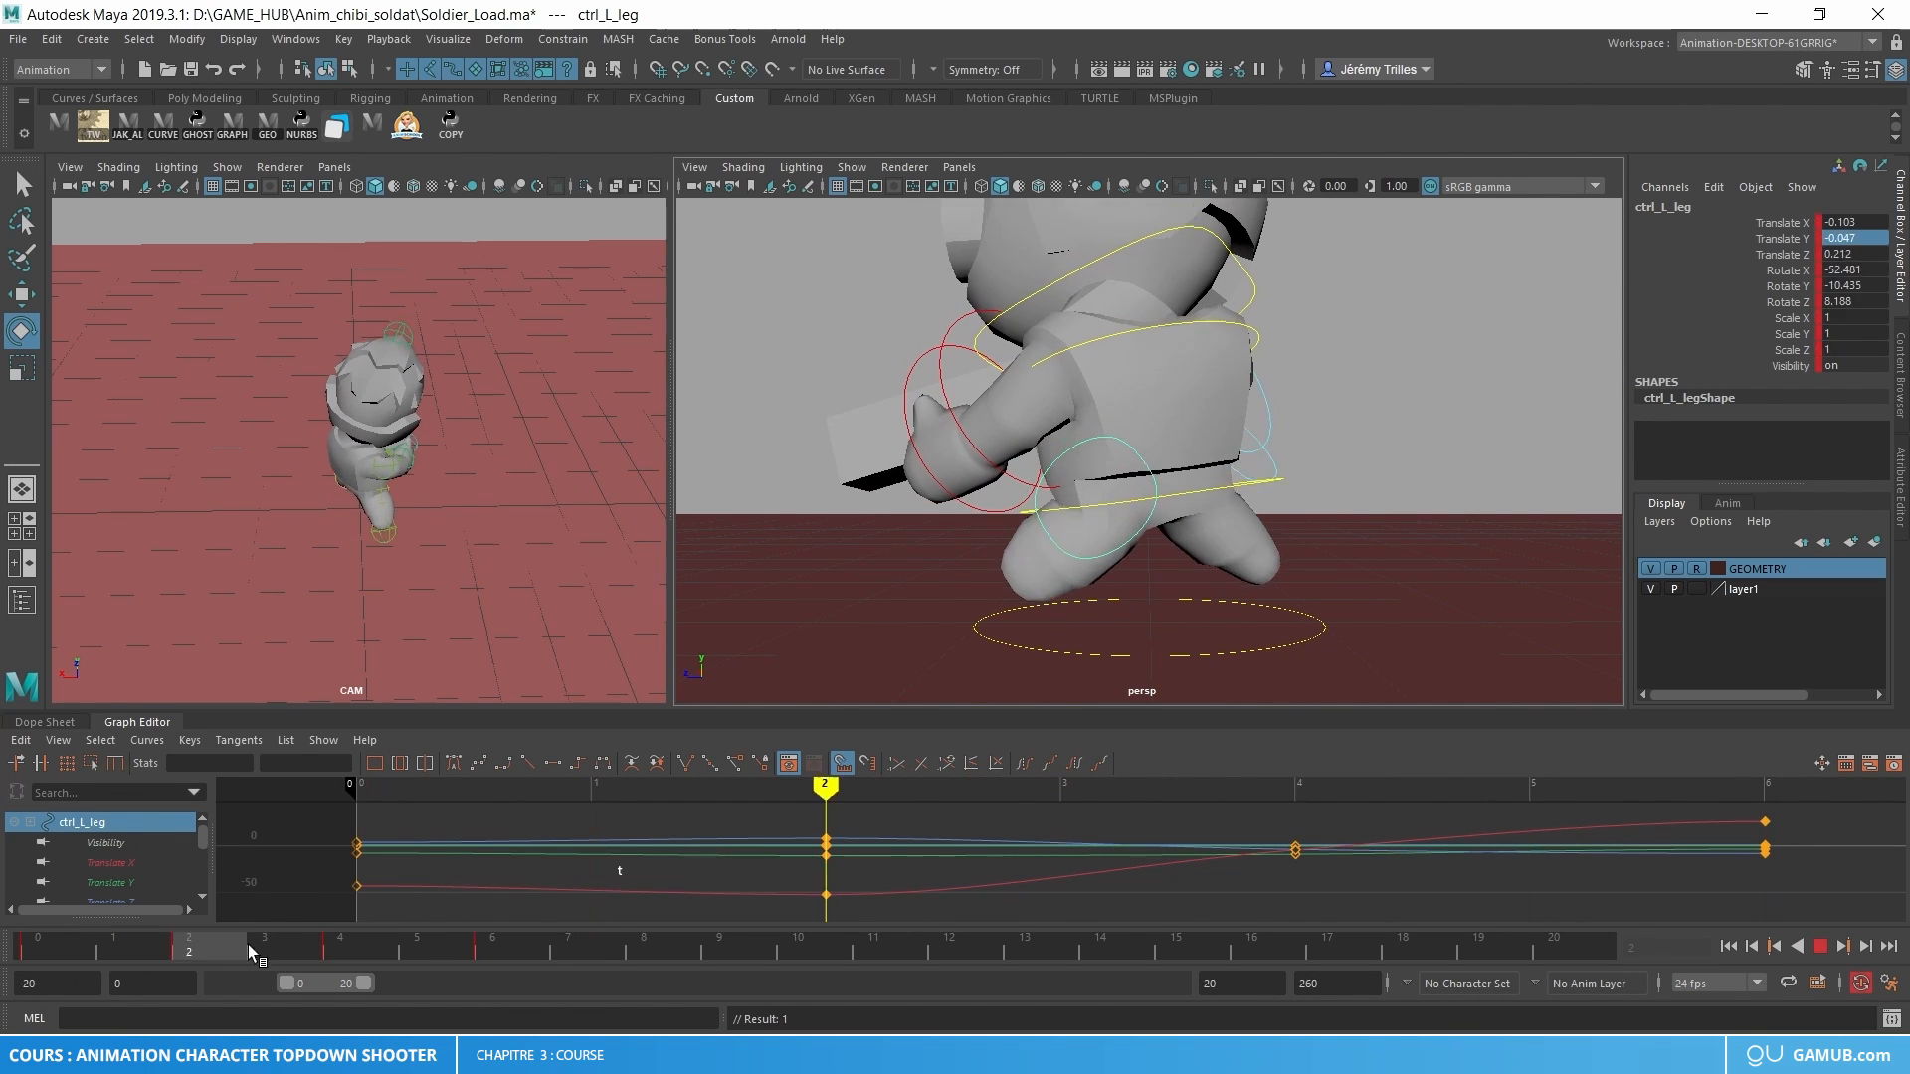
key(alt+v)
- Select the pelvis control at frame 4 and isolate its Rotate X curve in an enlarged Graph Editor
key(w)
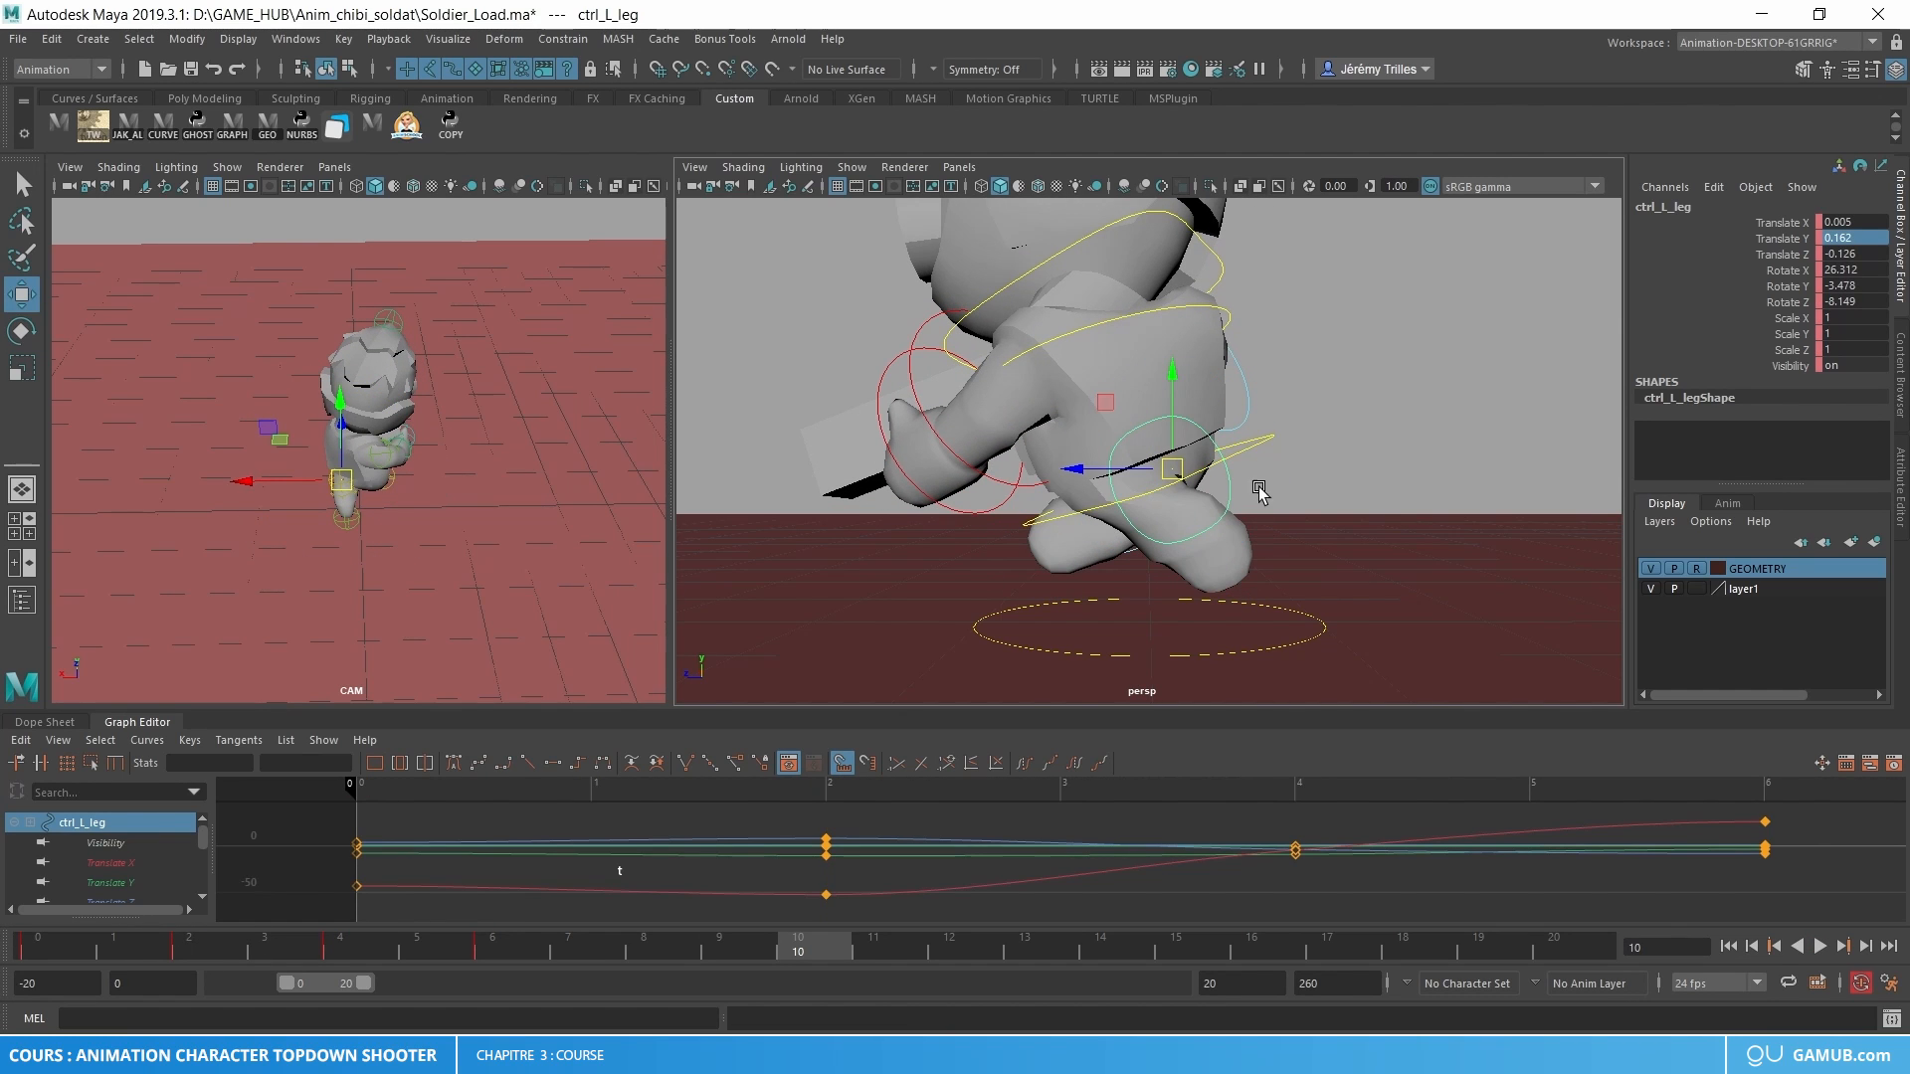
click(1245, 445)
drag(508, 950, 368, 943)
click(163, 869)
scroll(139, 872, down, 3)
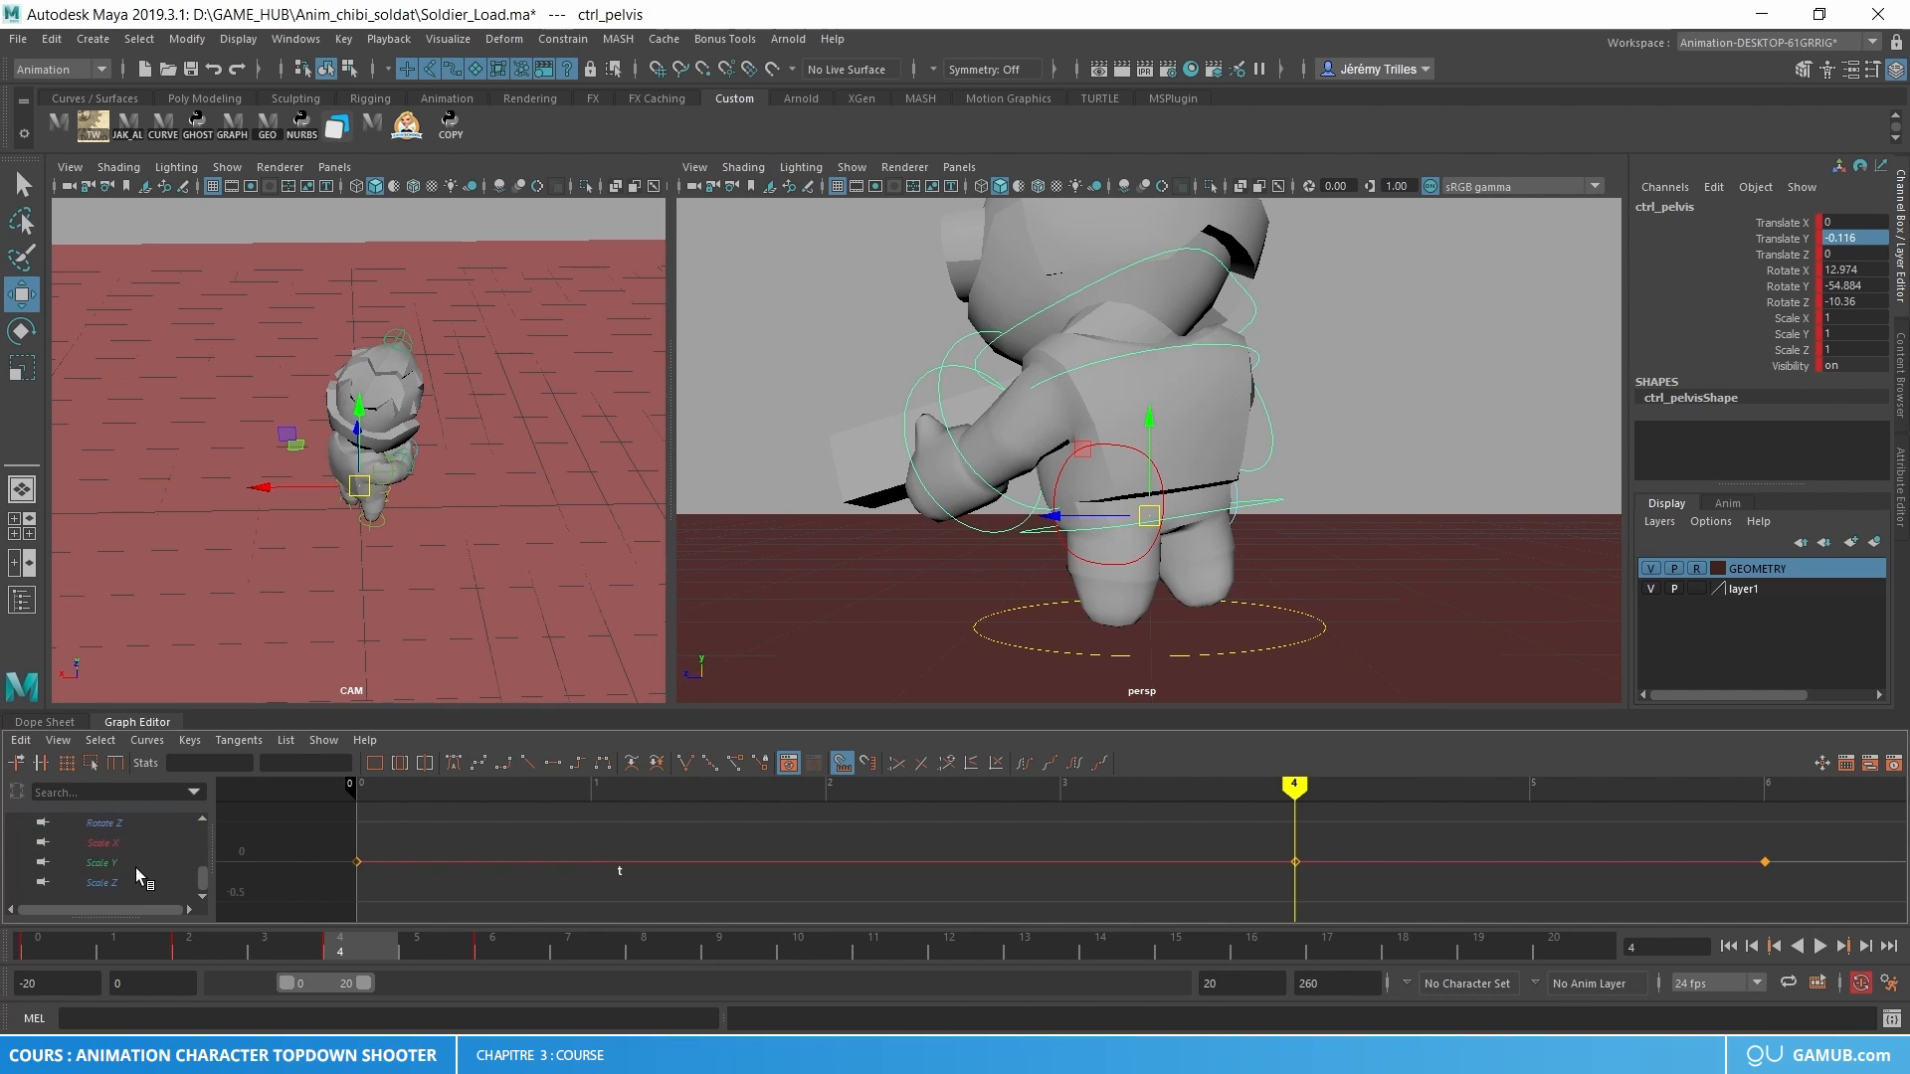
drag(238, 713, 238, 662)
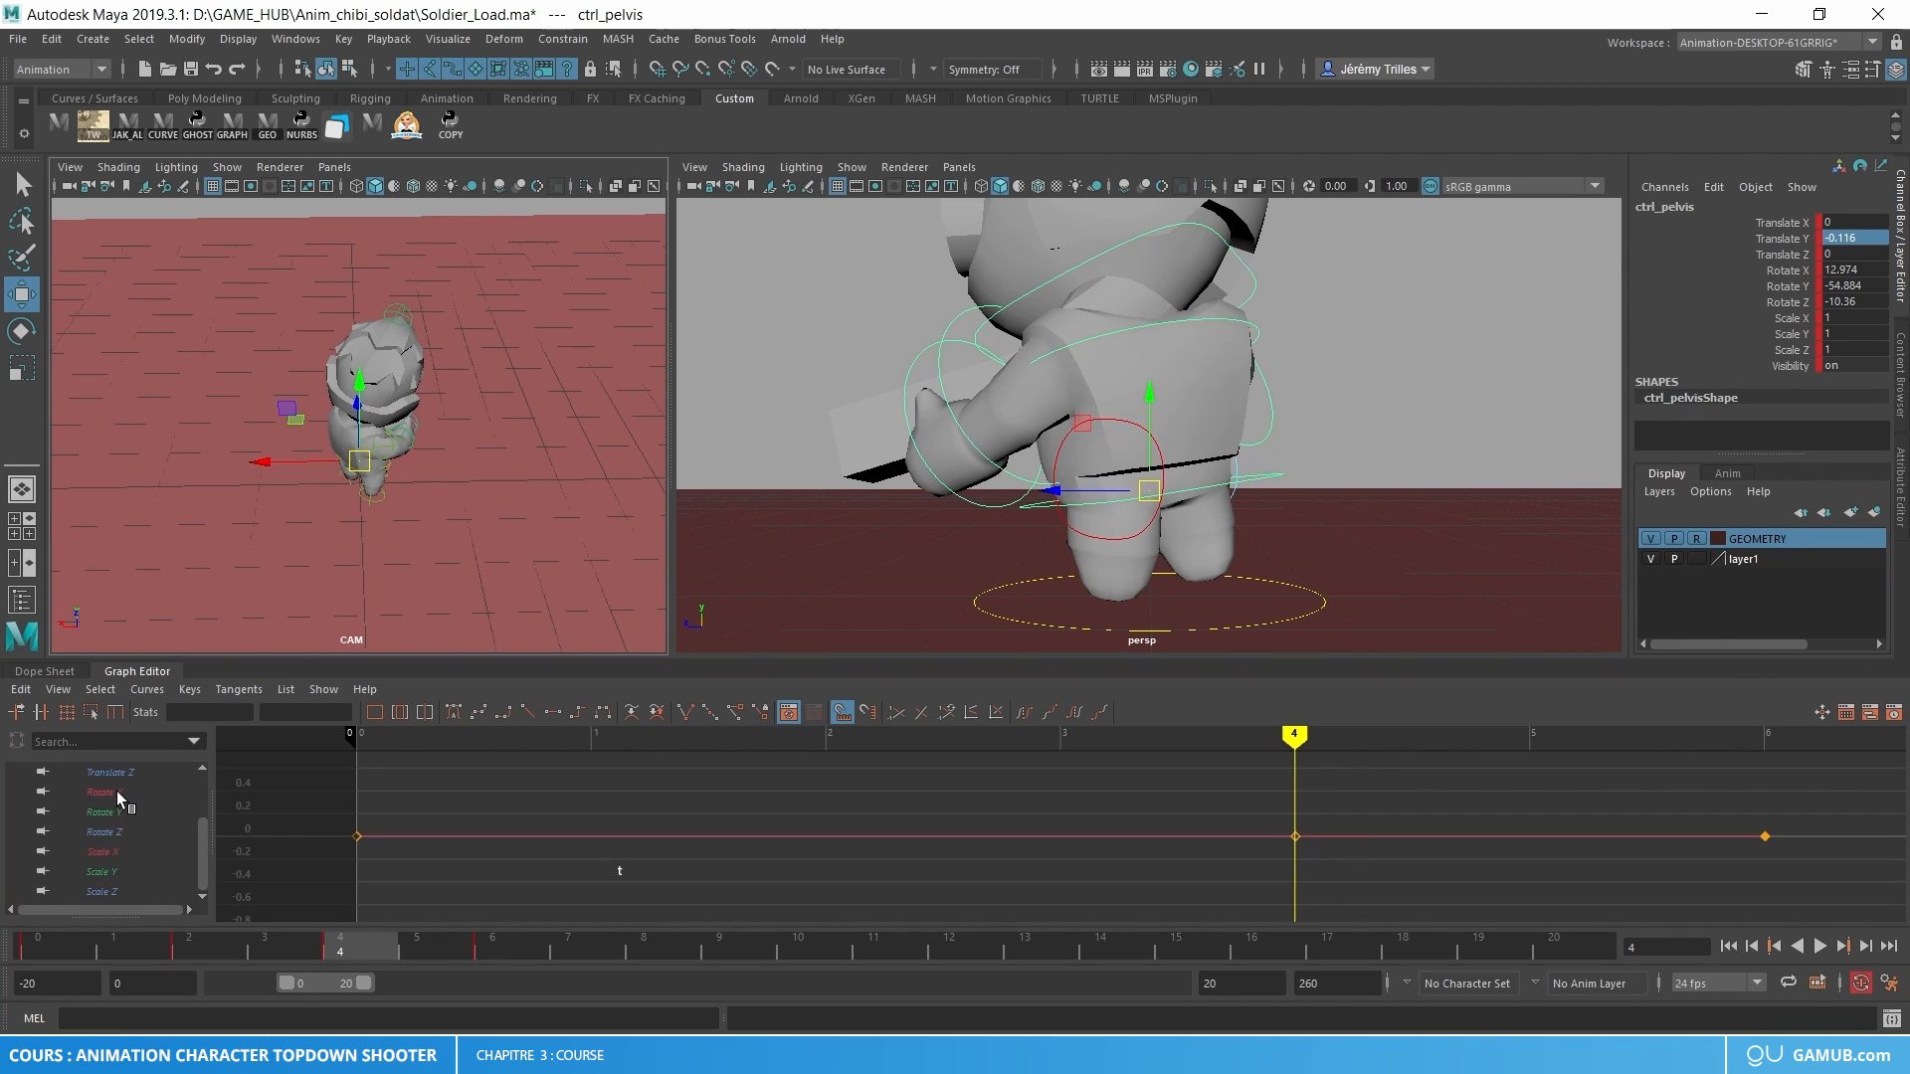
click(105, 793)
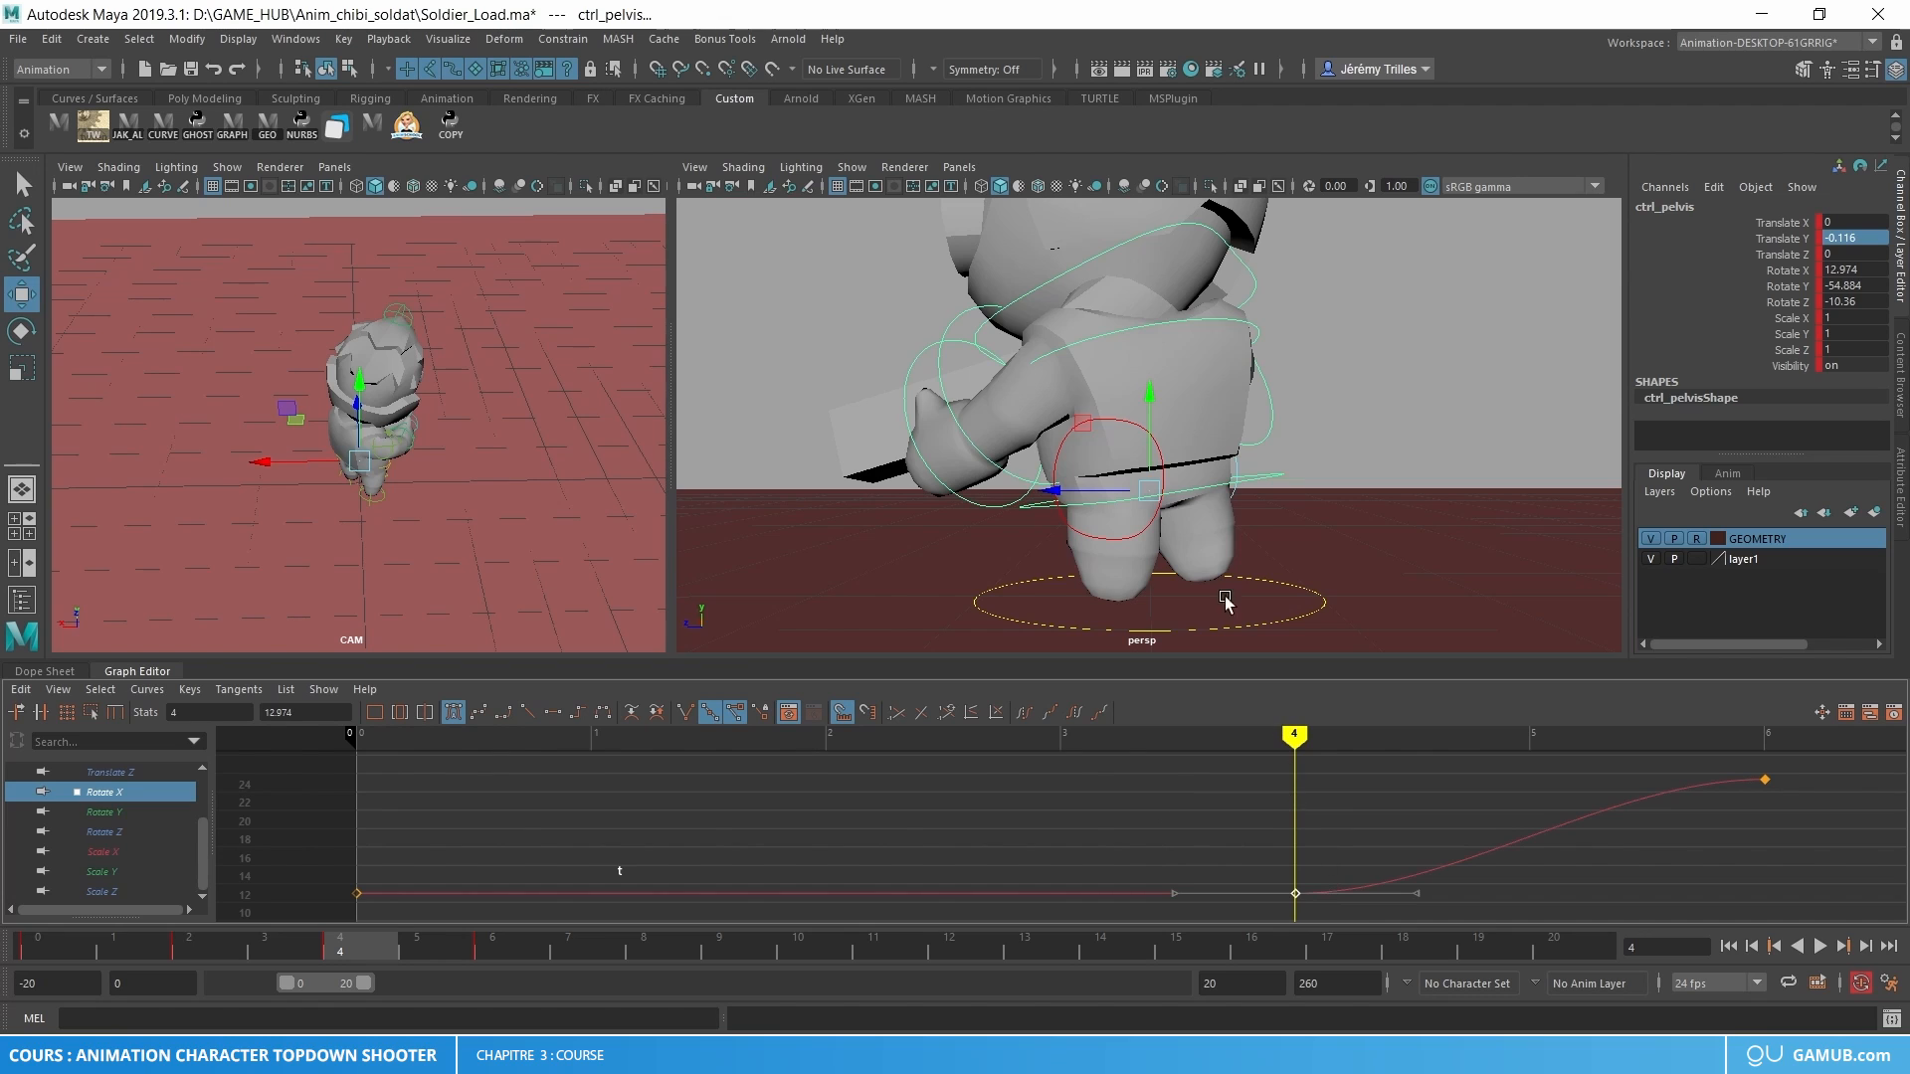
- Rotate the pelvis control to about X 9.7 at frame 4 and about X 11.7, Y -30.1, Z -16.8 at frame 6
key(3)
key(1)
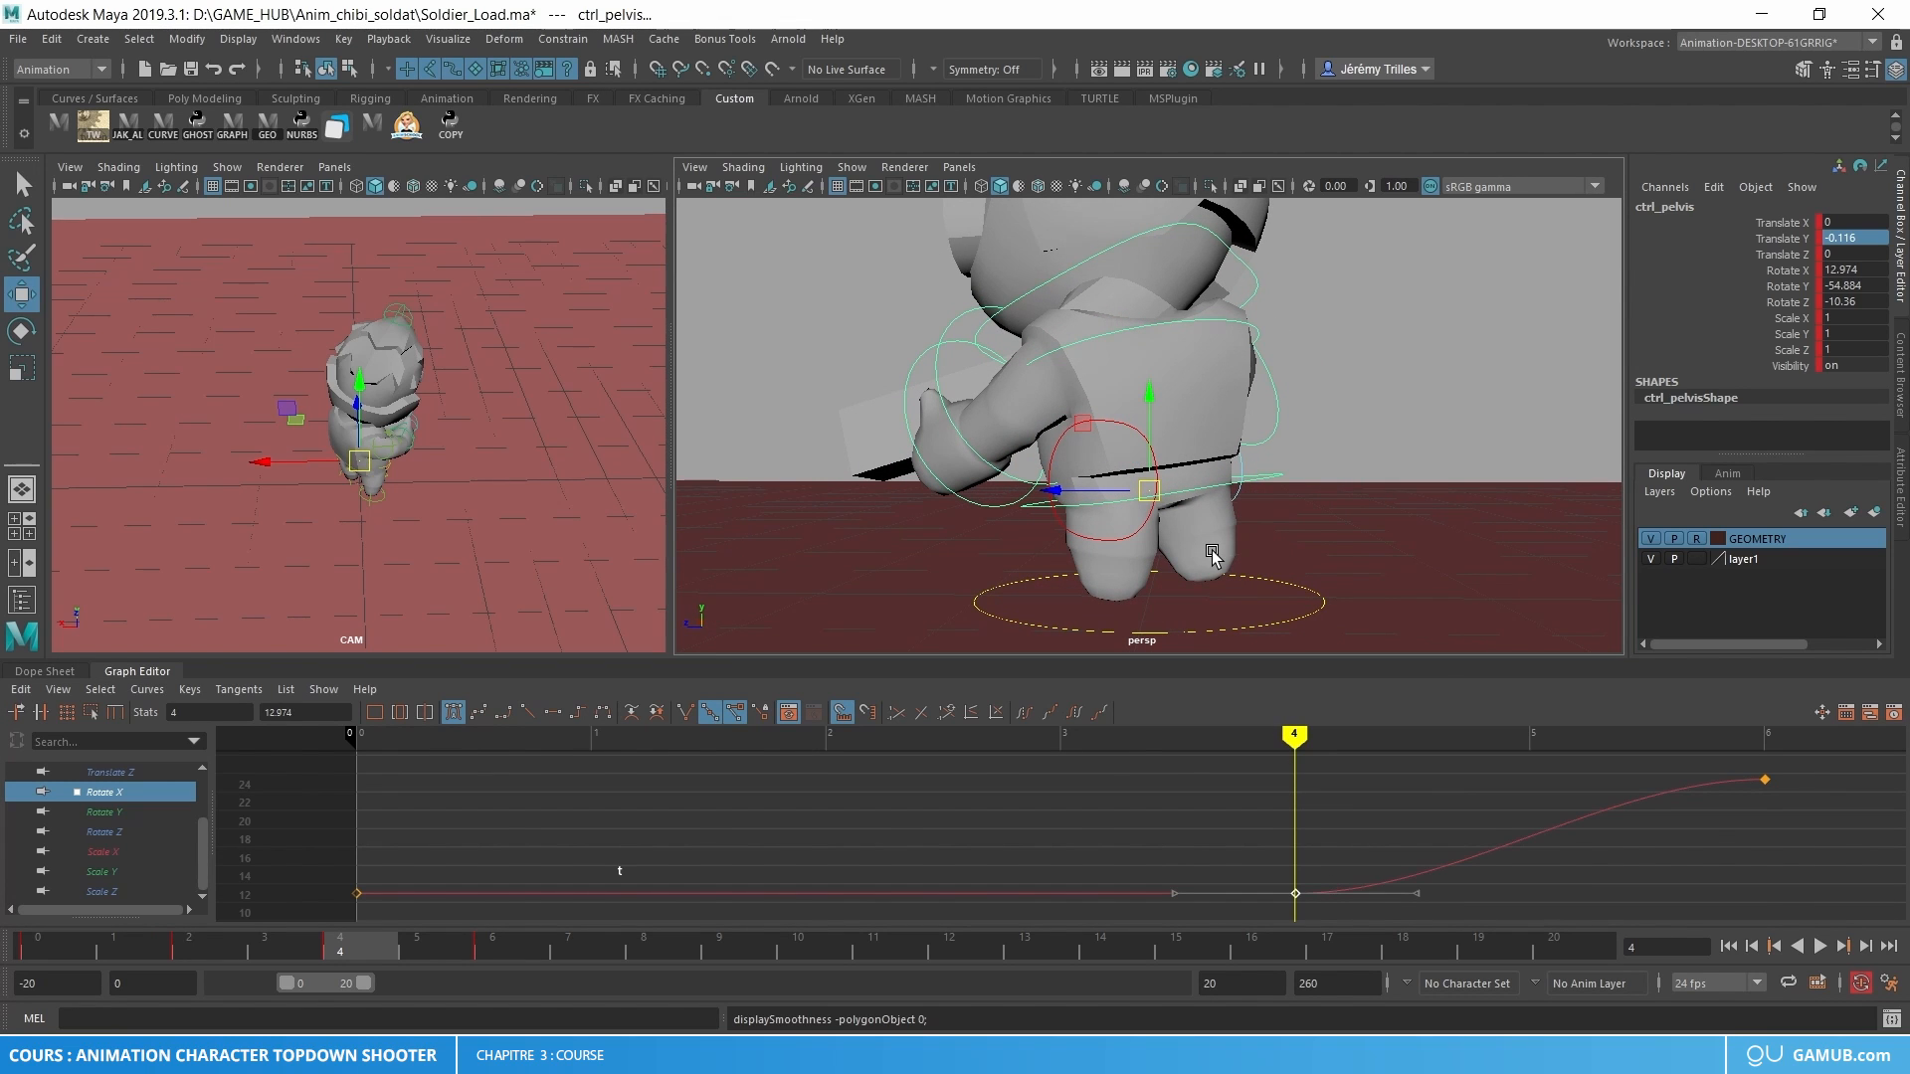
key(period)
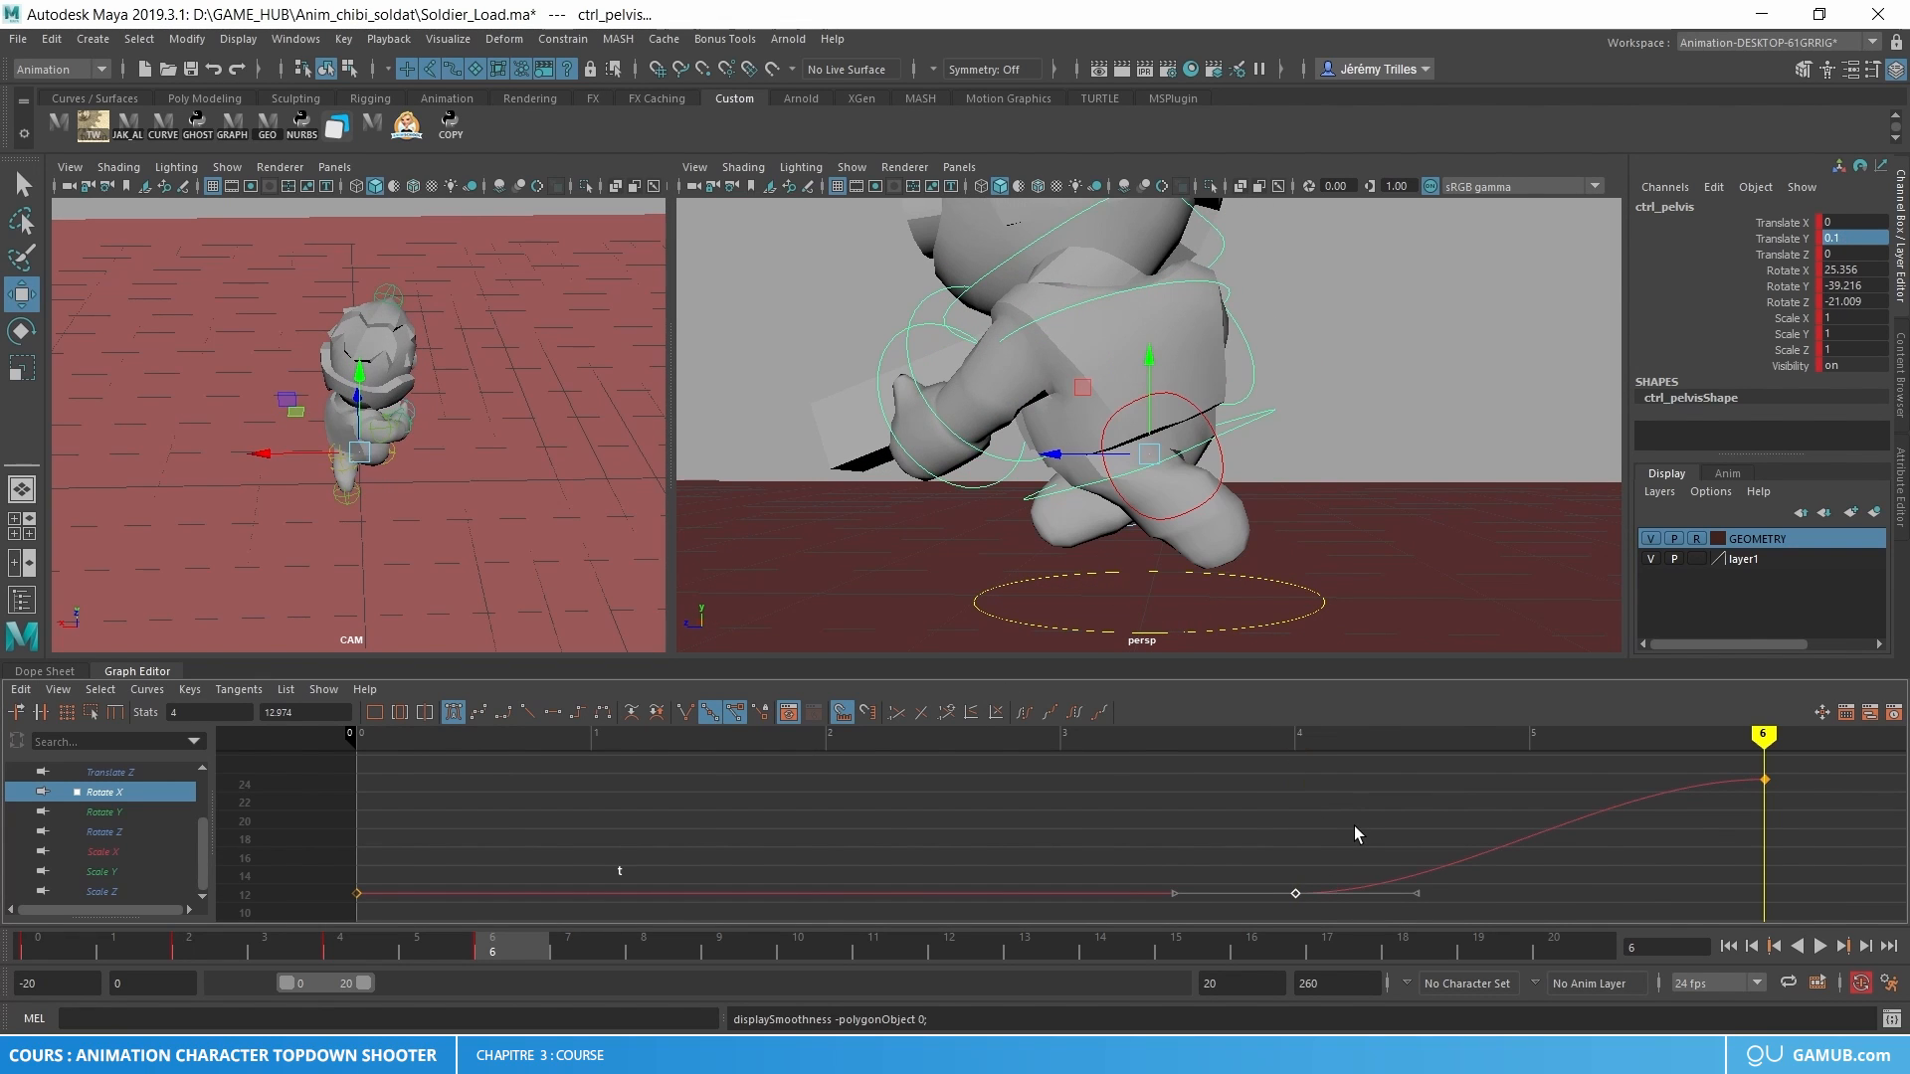
key(comma)
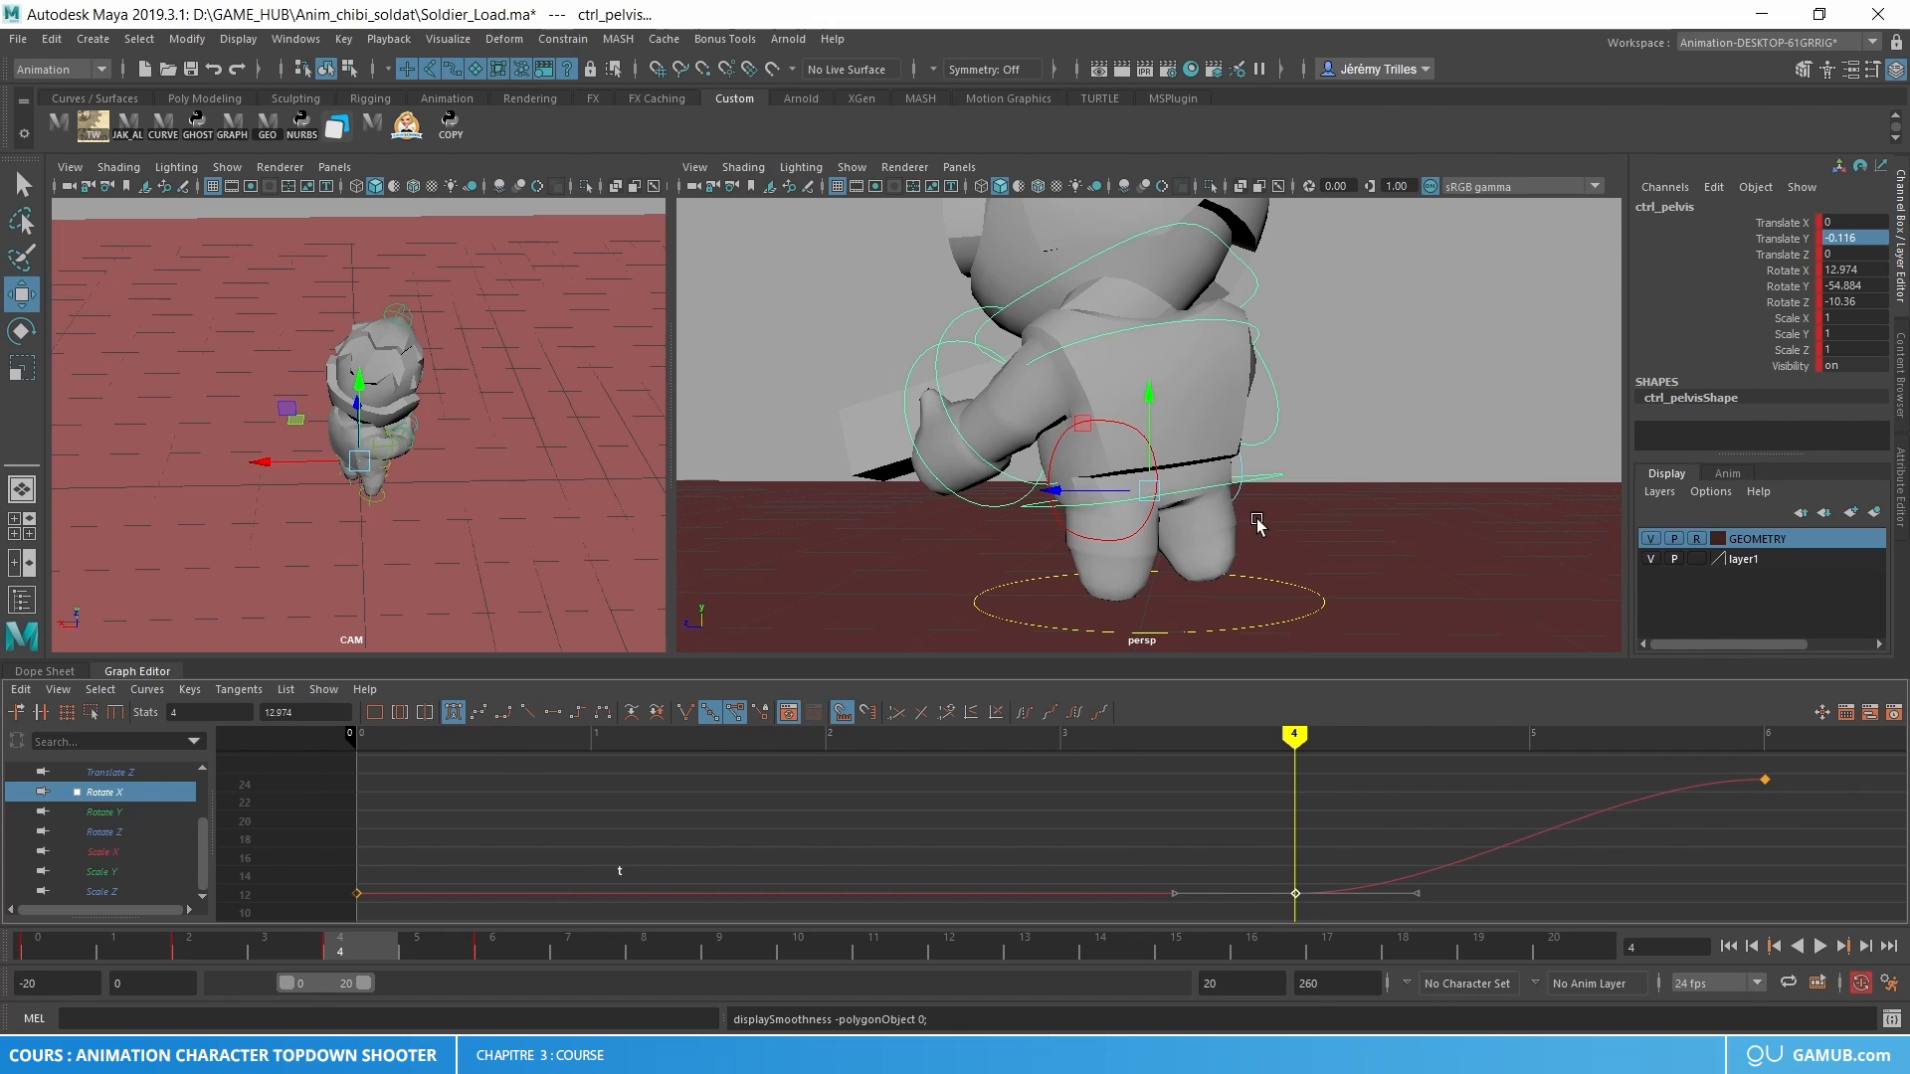
key(e)
drag(1213, 456, 1214, 449)
key(period)
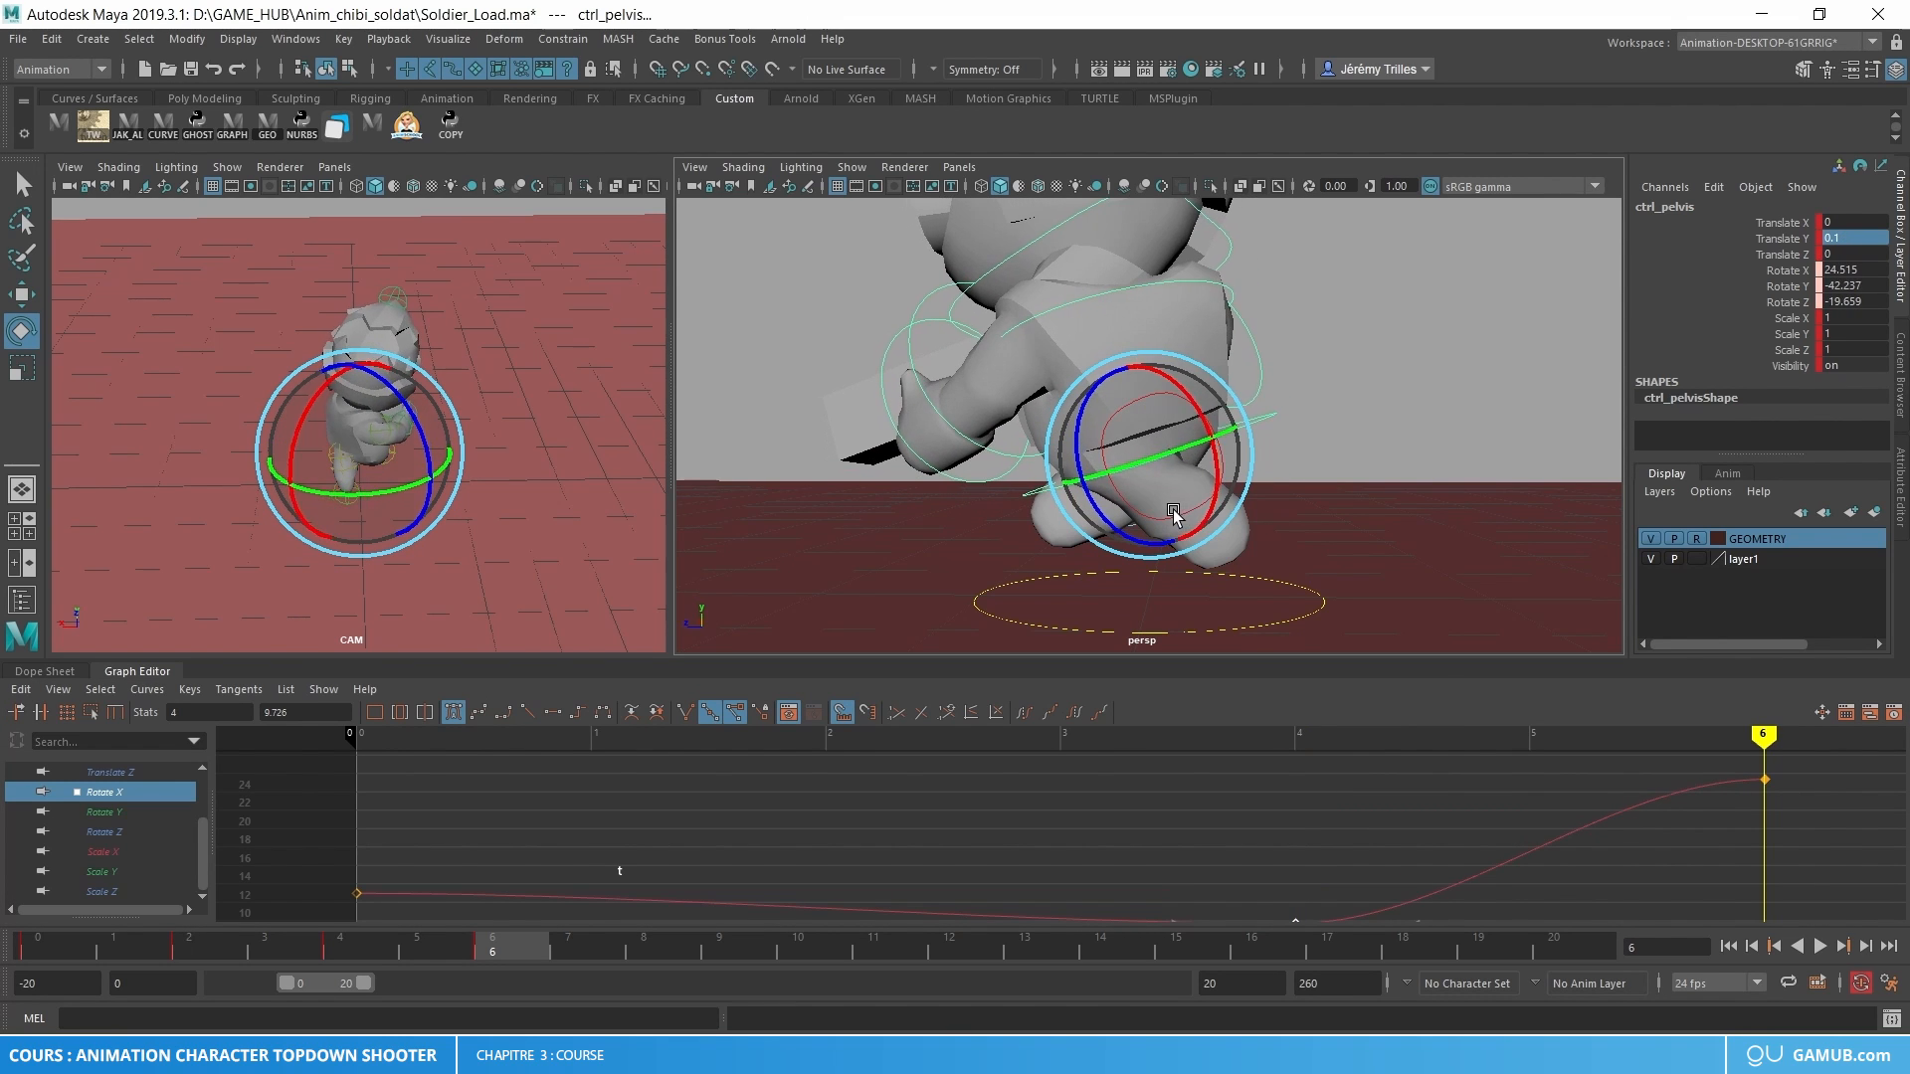
drag(1173, 513, 1207, 475)
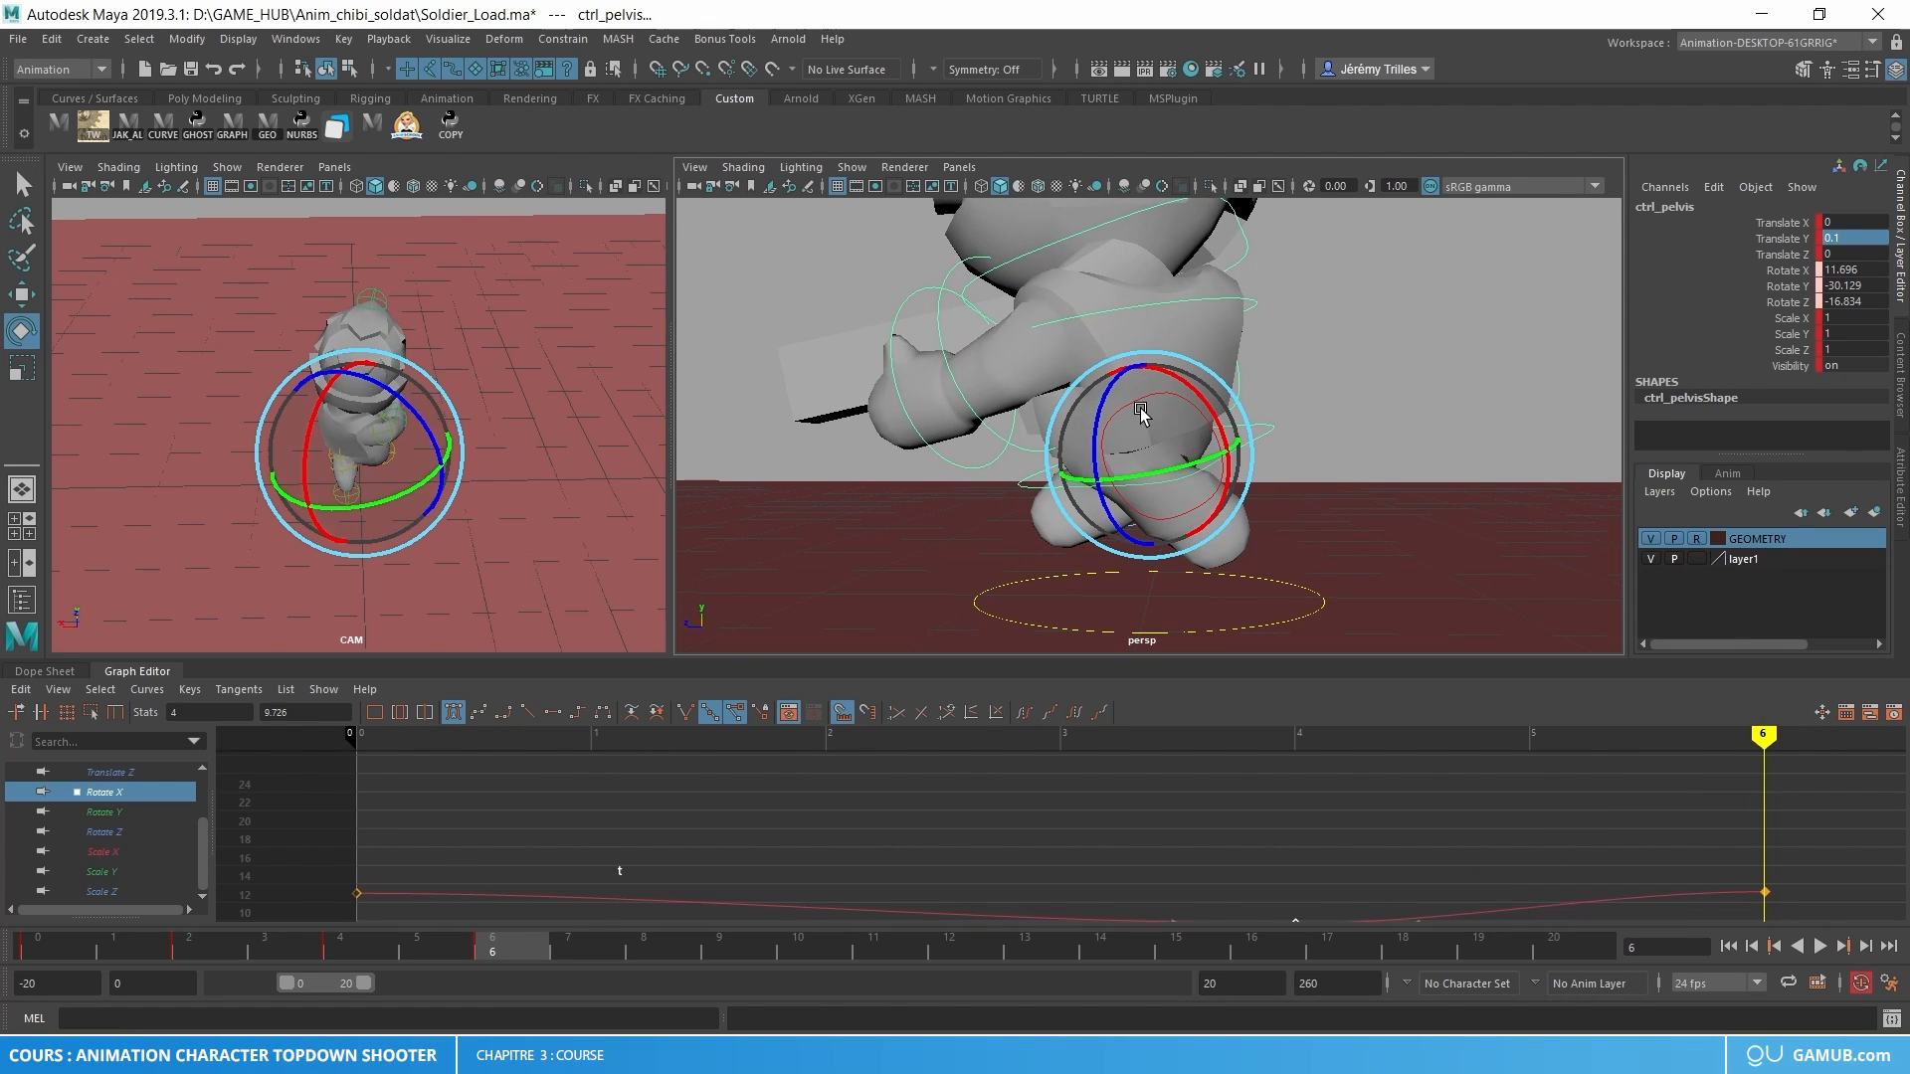
- Step through the pelvis control's keys and play back the cycle to check the revised rotation
key(comma)
key(comma)
key(period)
key(period)
key(period)
key(period)
key(period)
key(period)
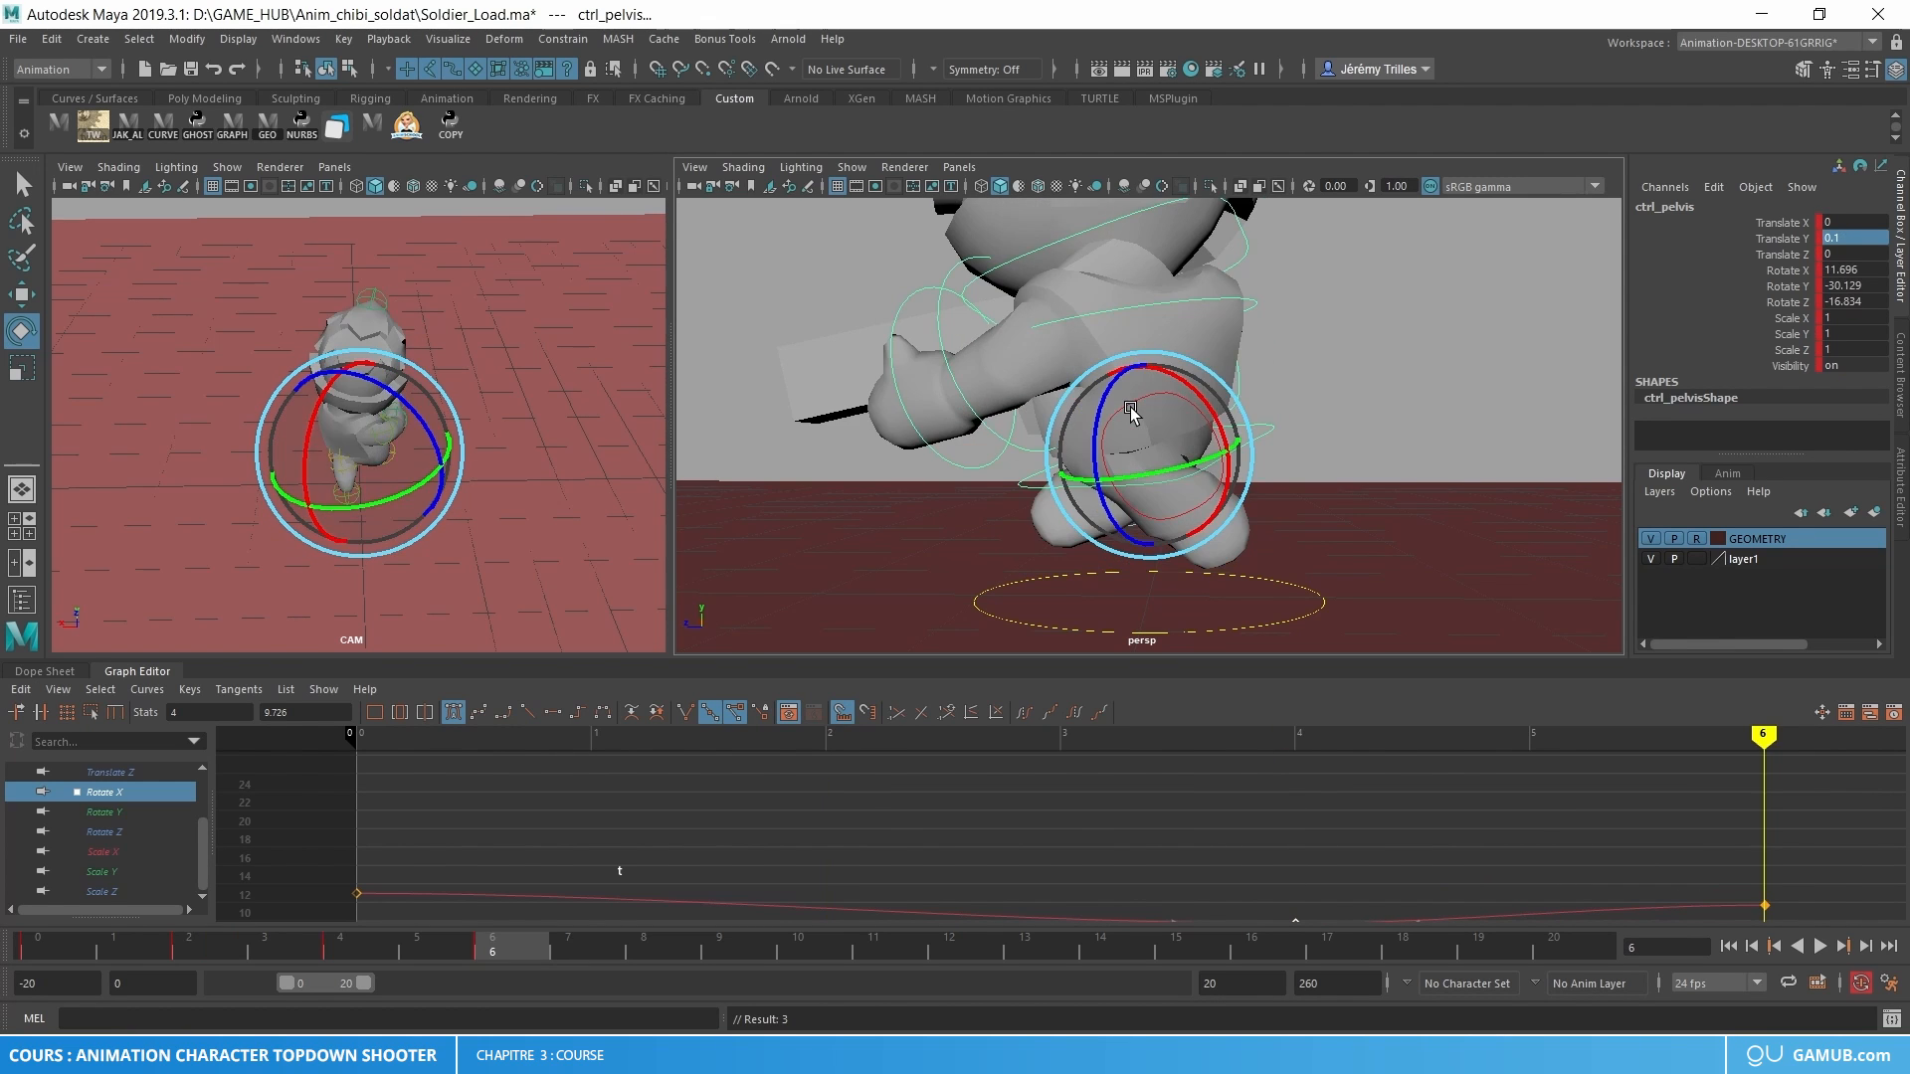
key(period)
key(period)
key(period)
key(period)
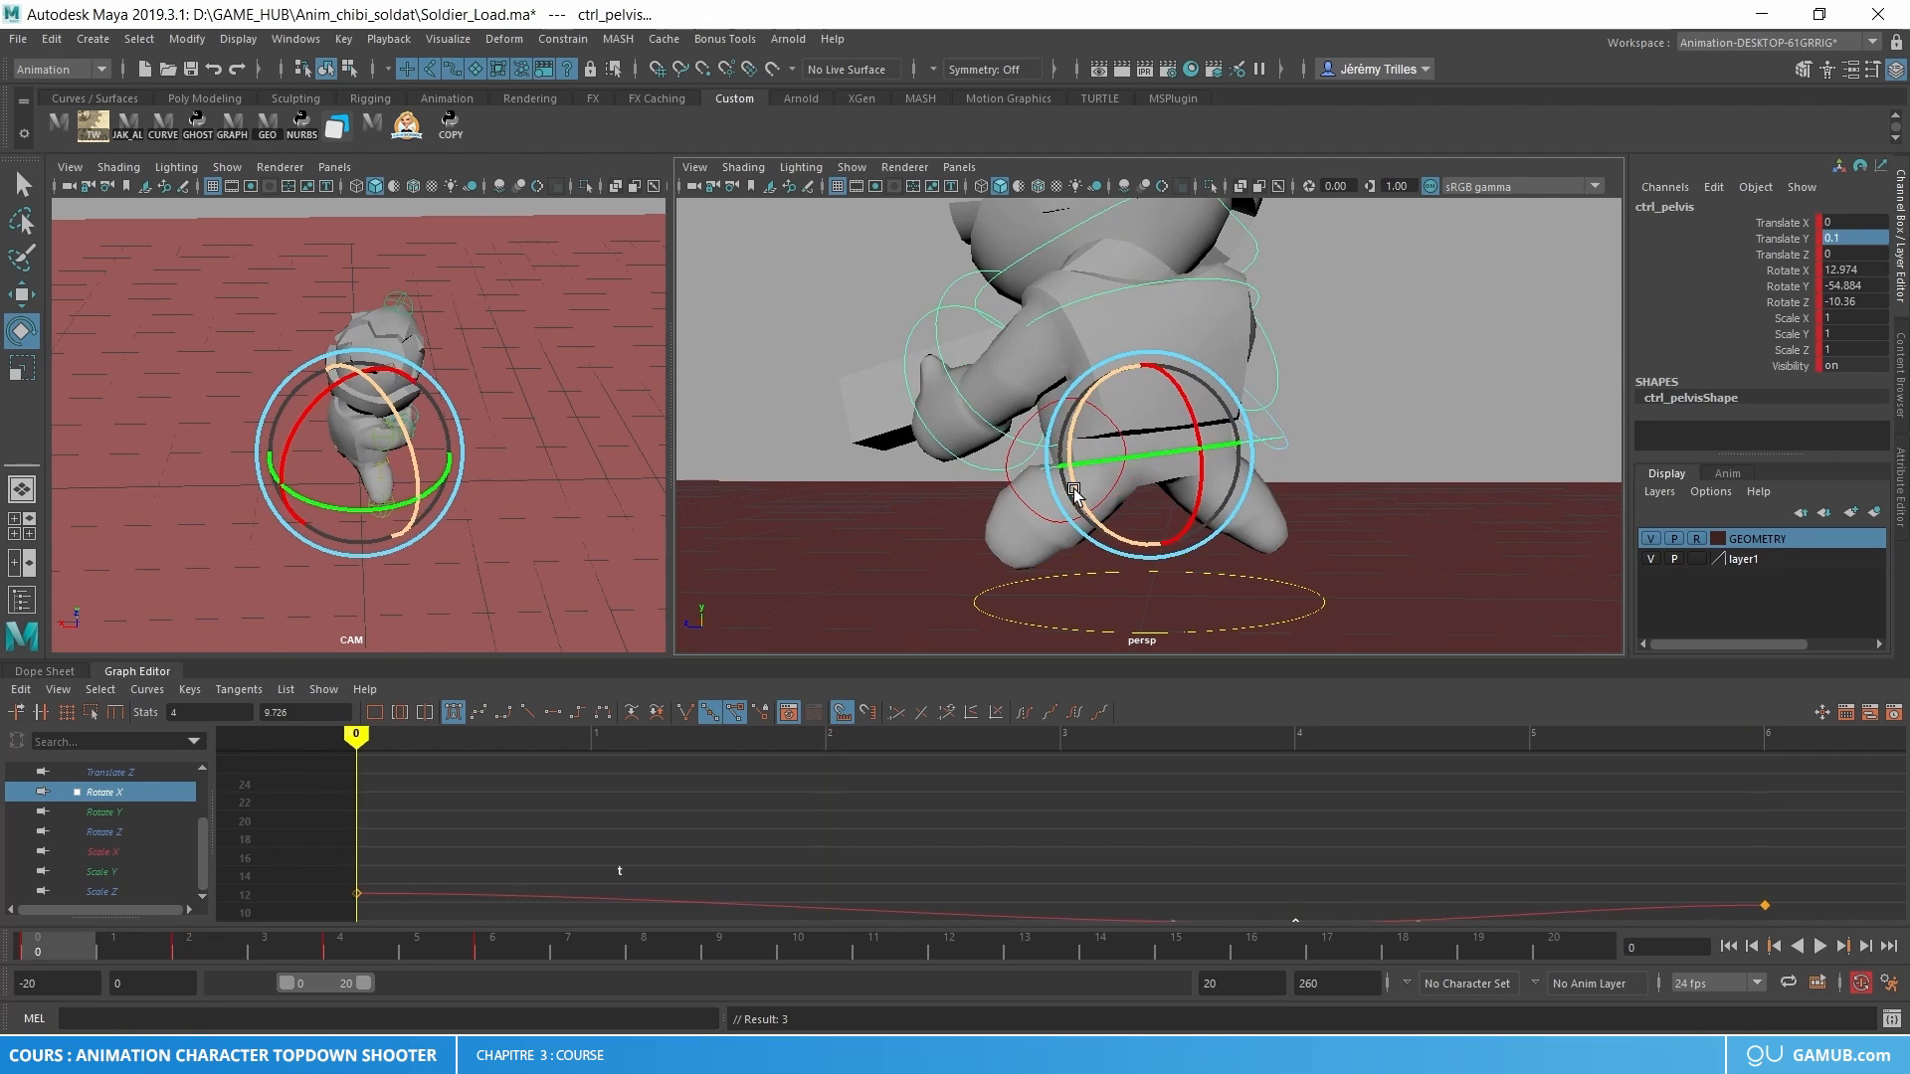
key(alt+v)
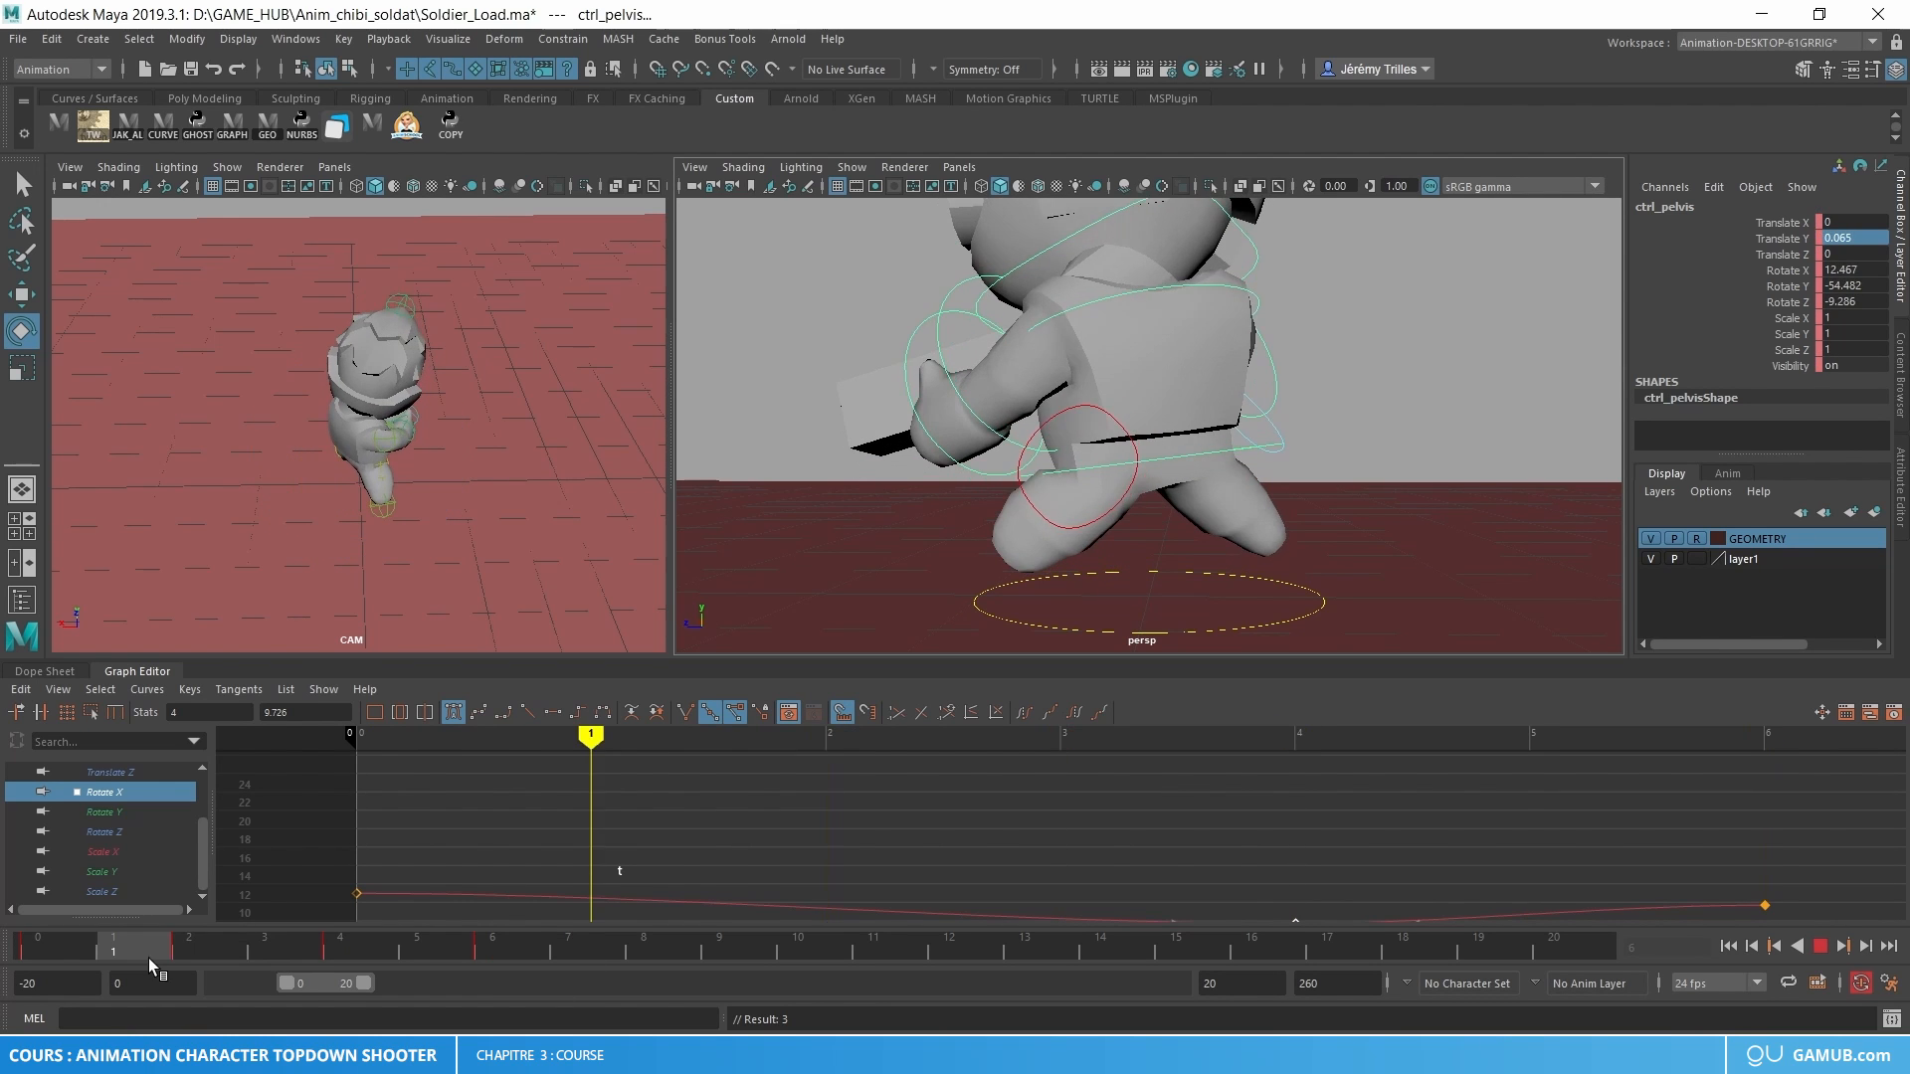
key(alt+v)
- Copy the frame 0 keys of the pelvis and both leg controls and paste them at frame 12
key(w)
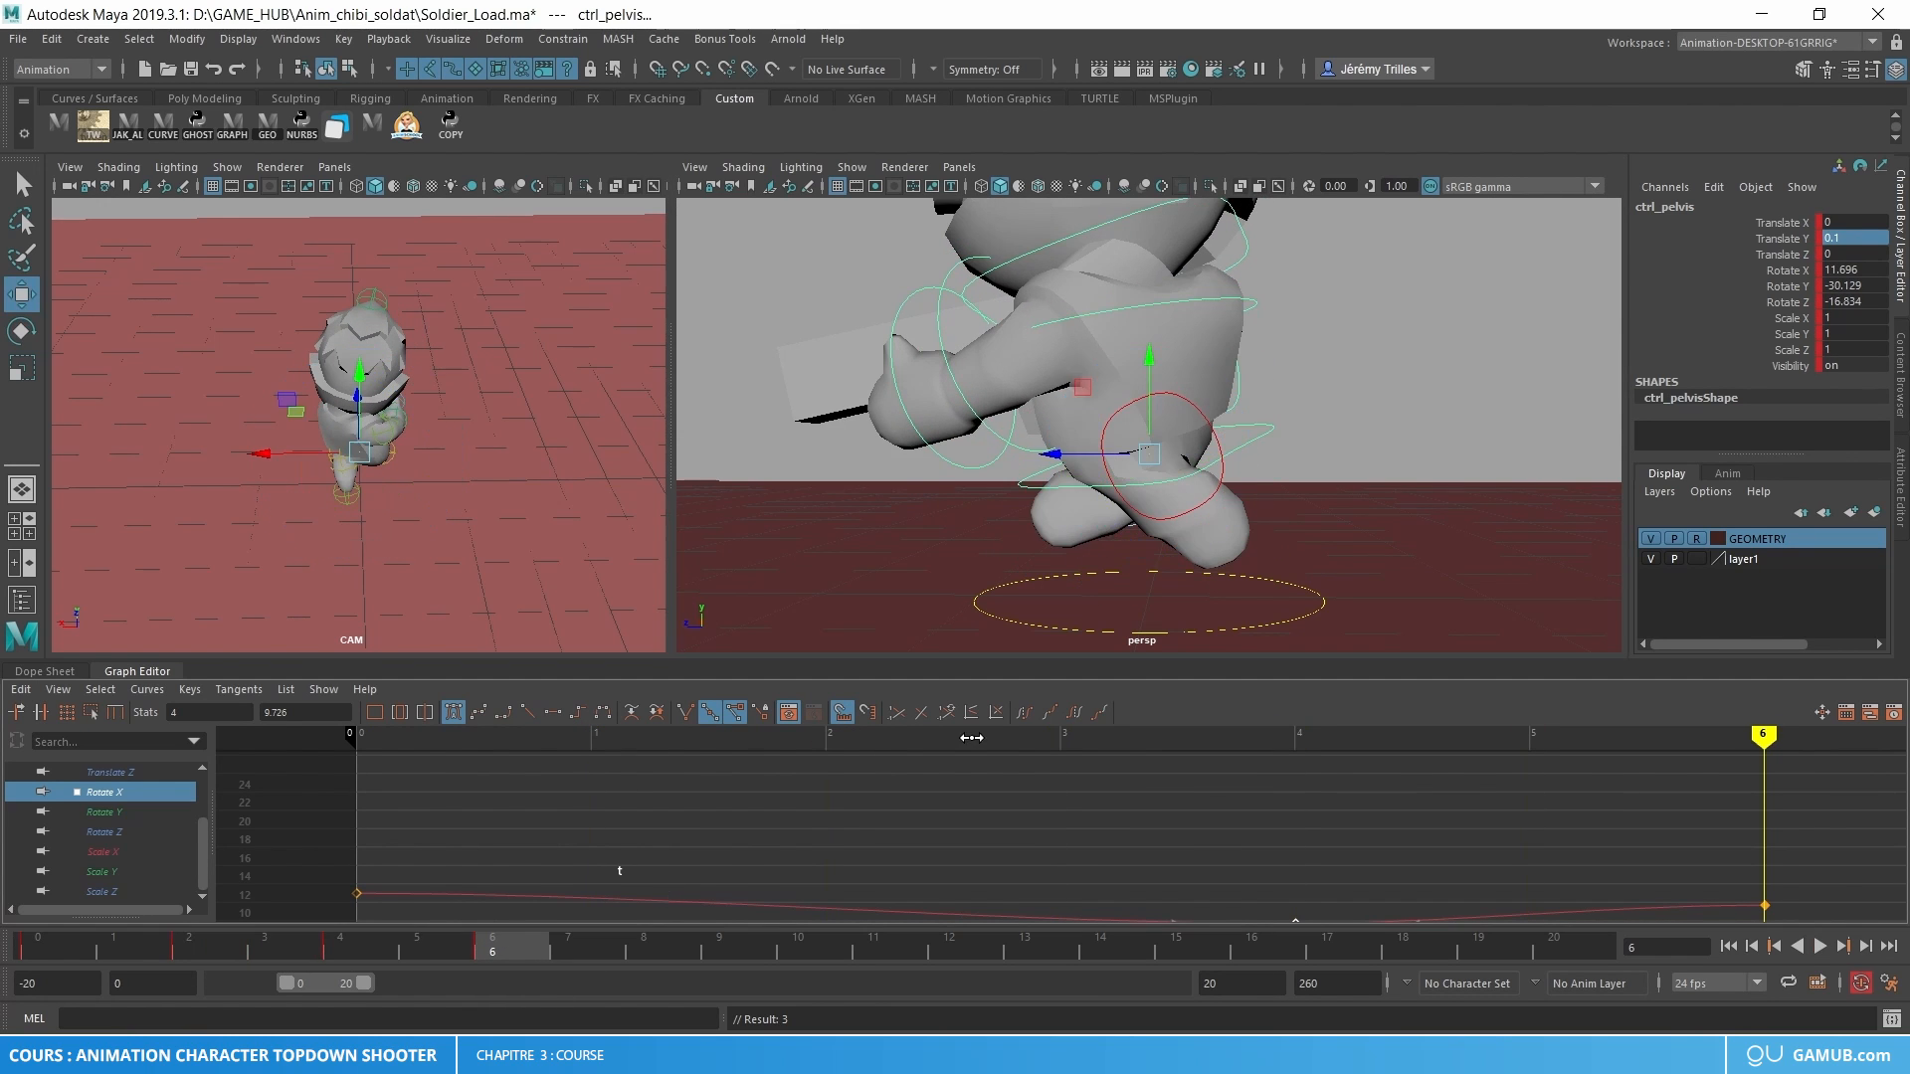
alt+drag(1144, 418, 1259, 510)
shift+click(1259, 510)
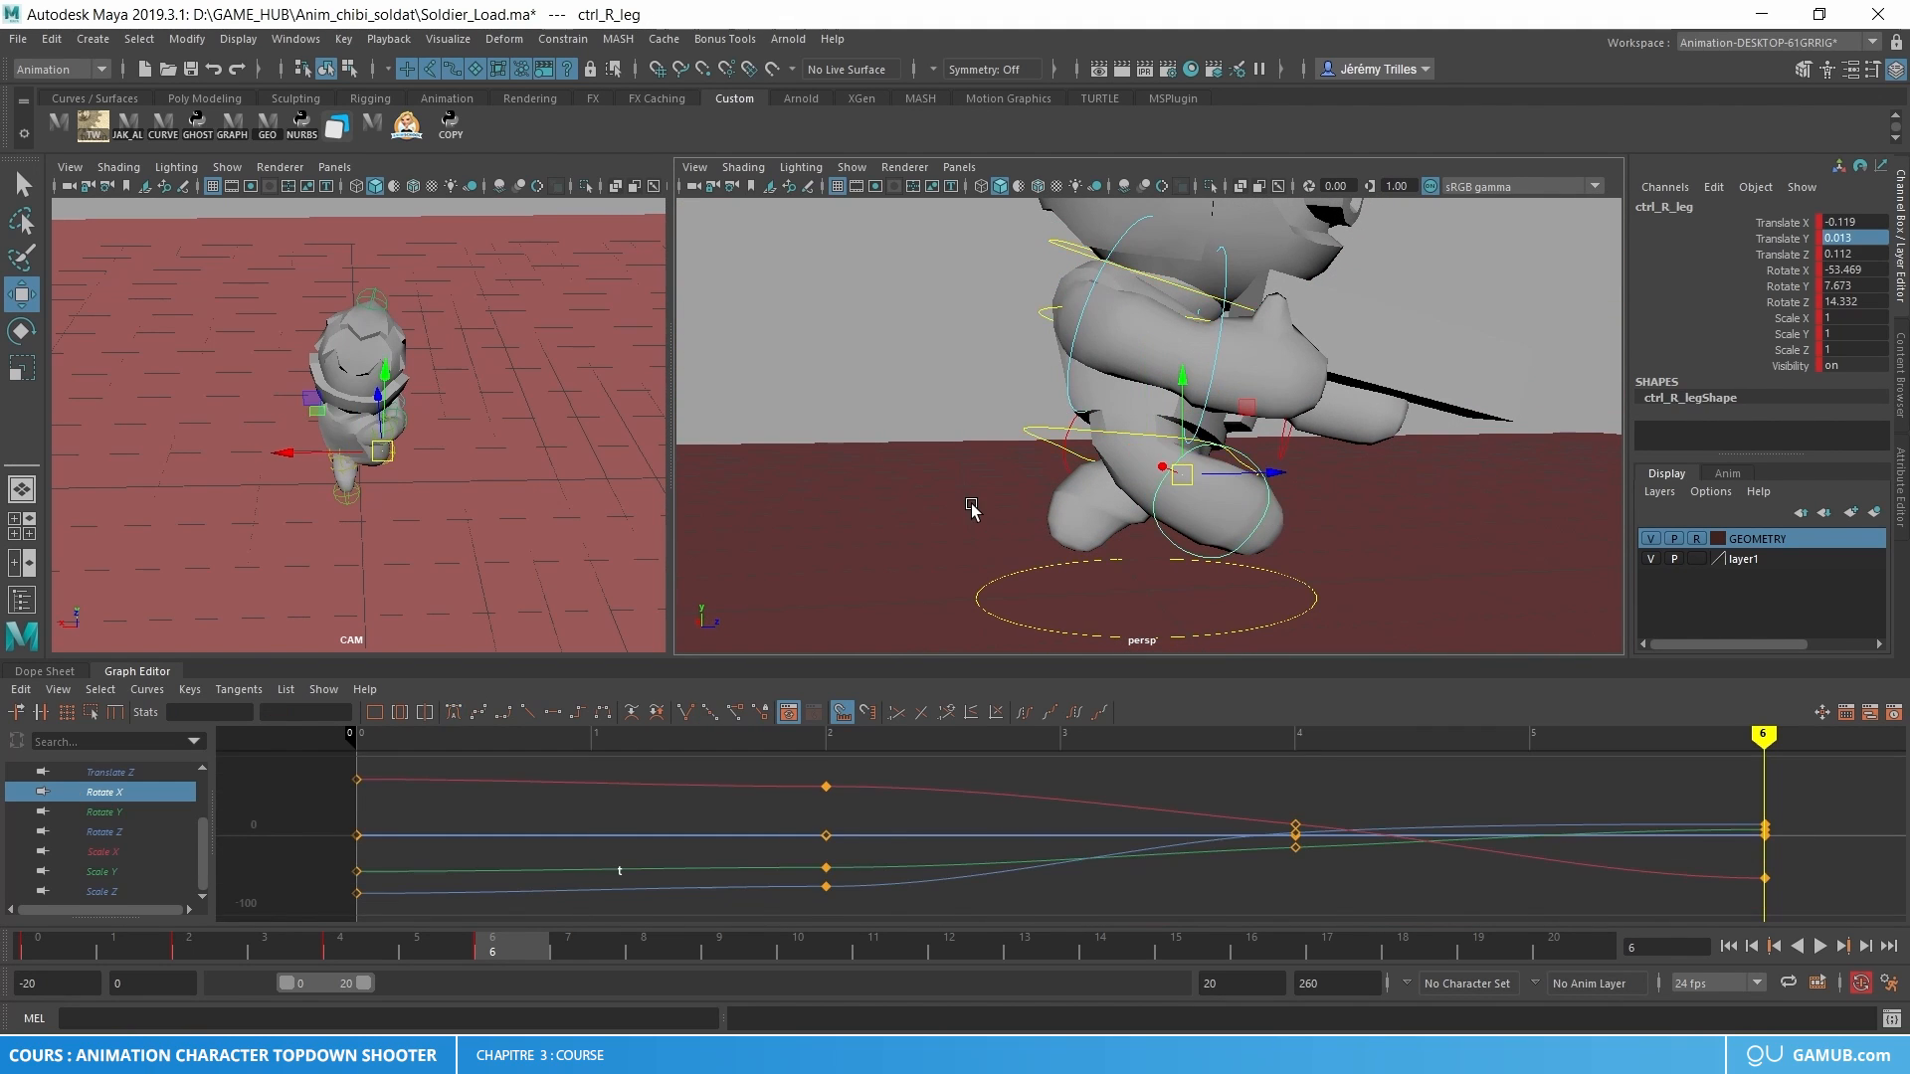
ctrl+shift+click(1111, 444)
click(59, 952)
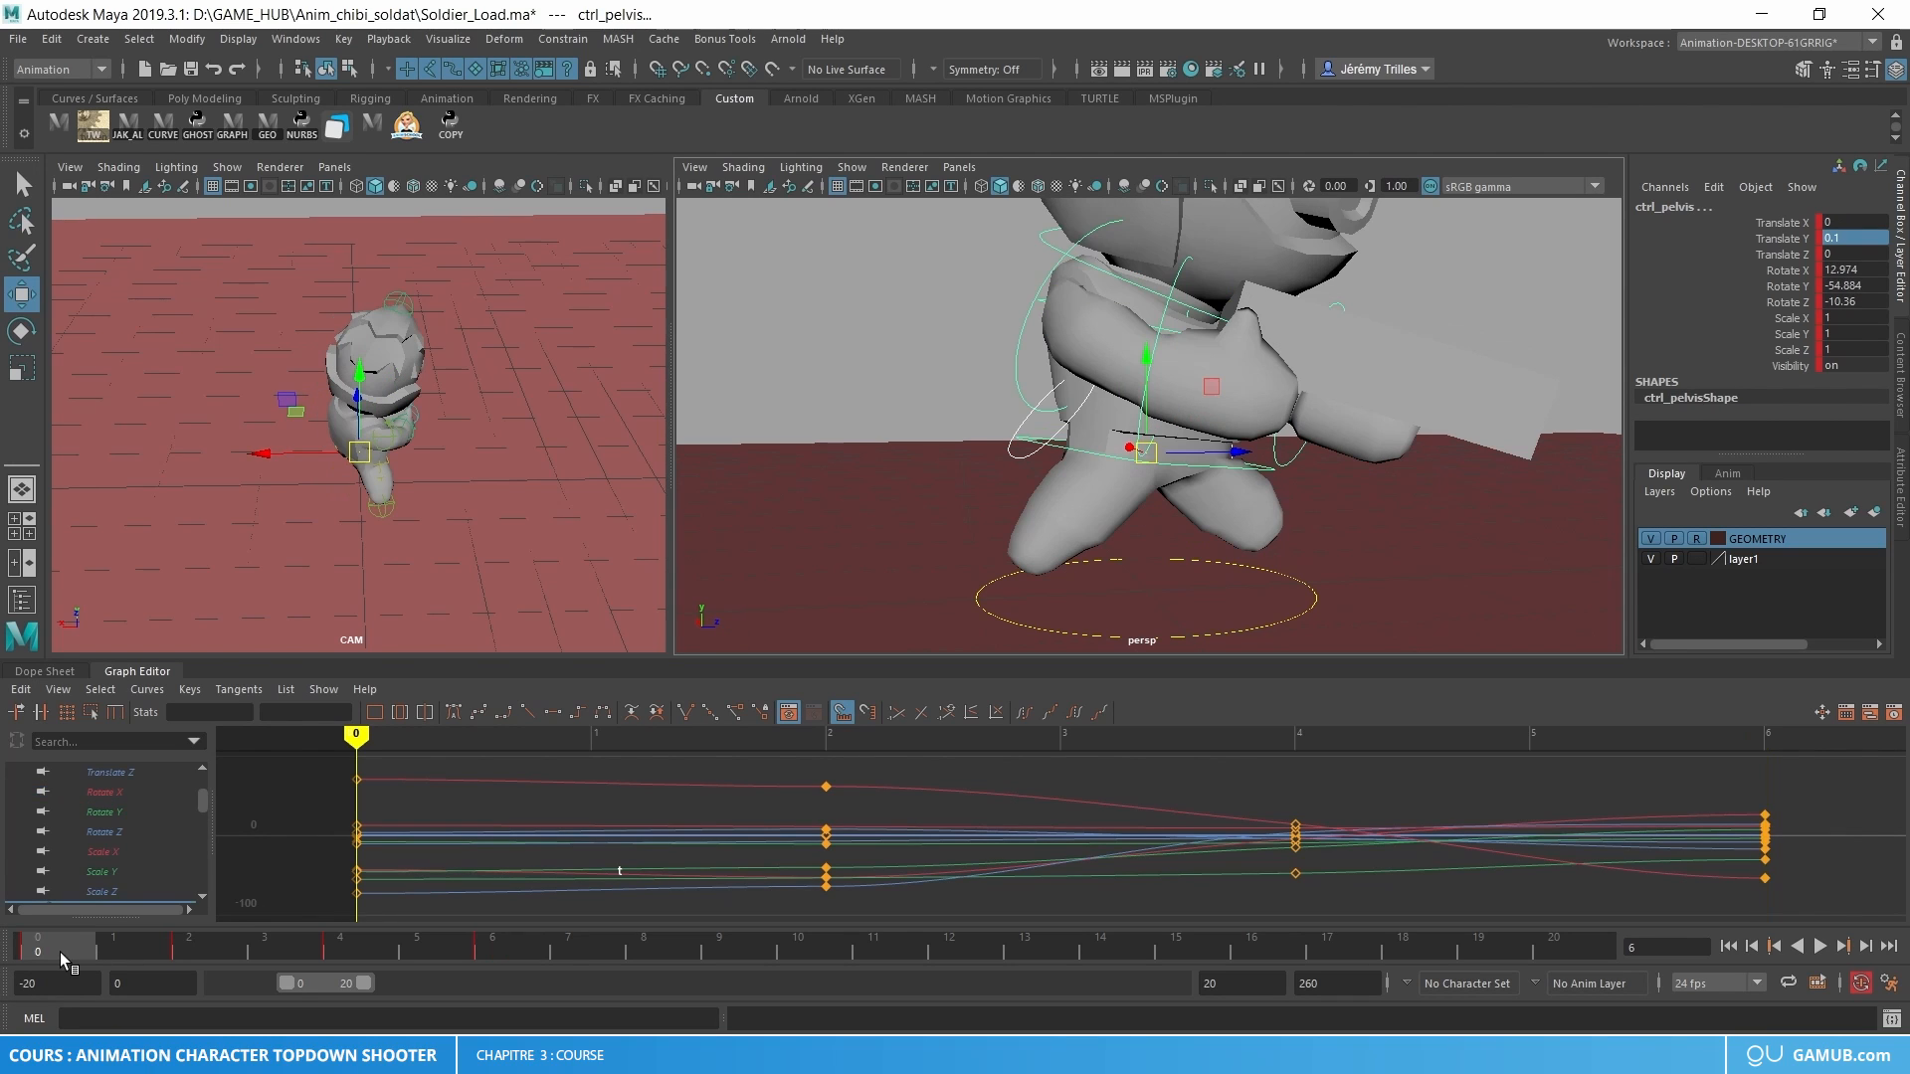
right_click(57, 952)
click(85, 642)
click(505, 951)
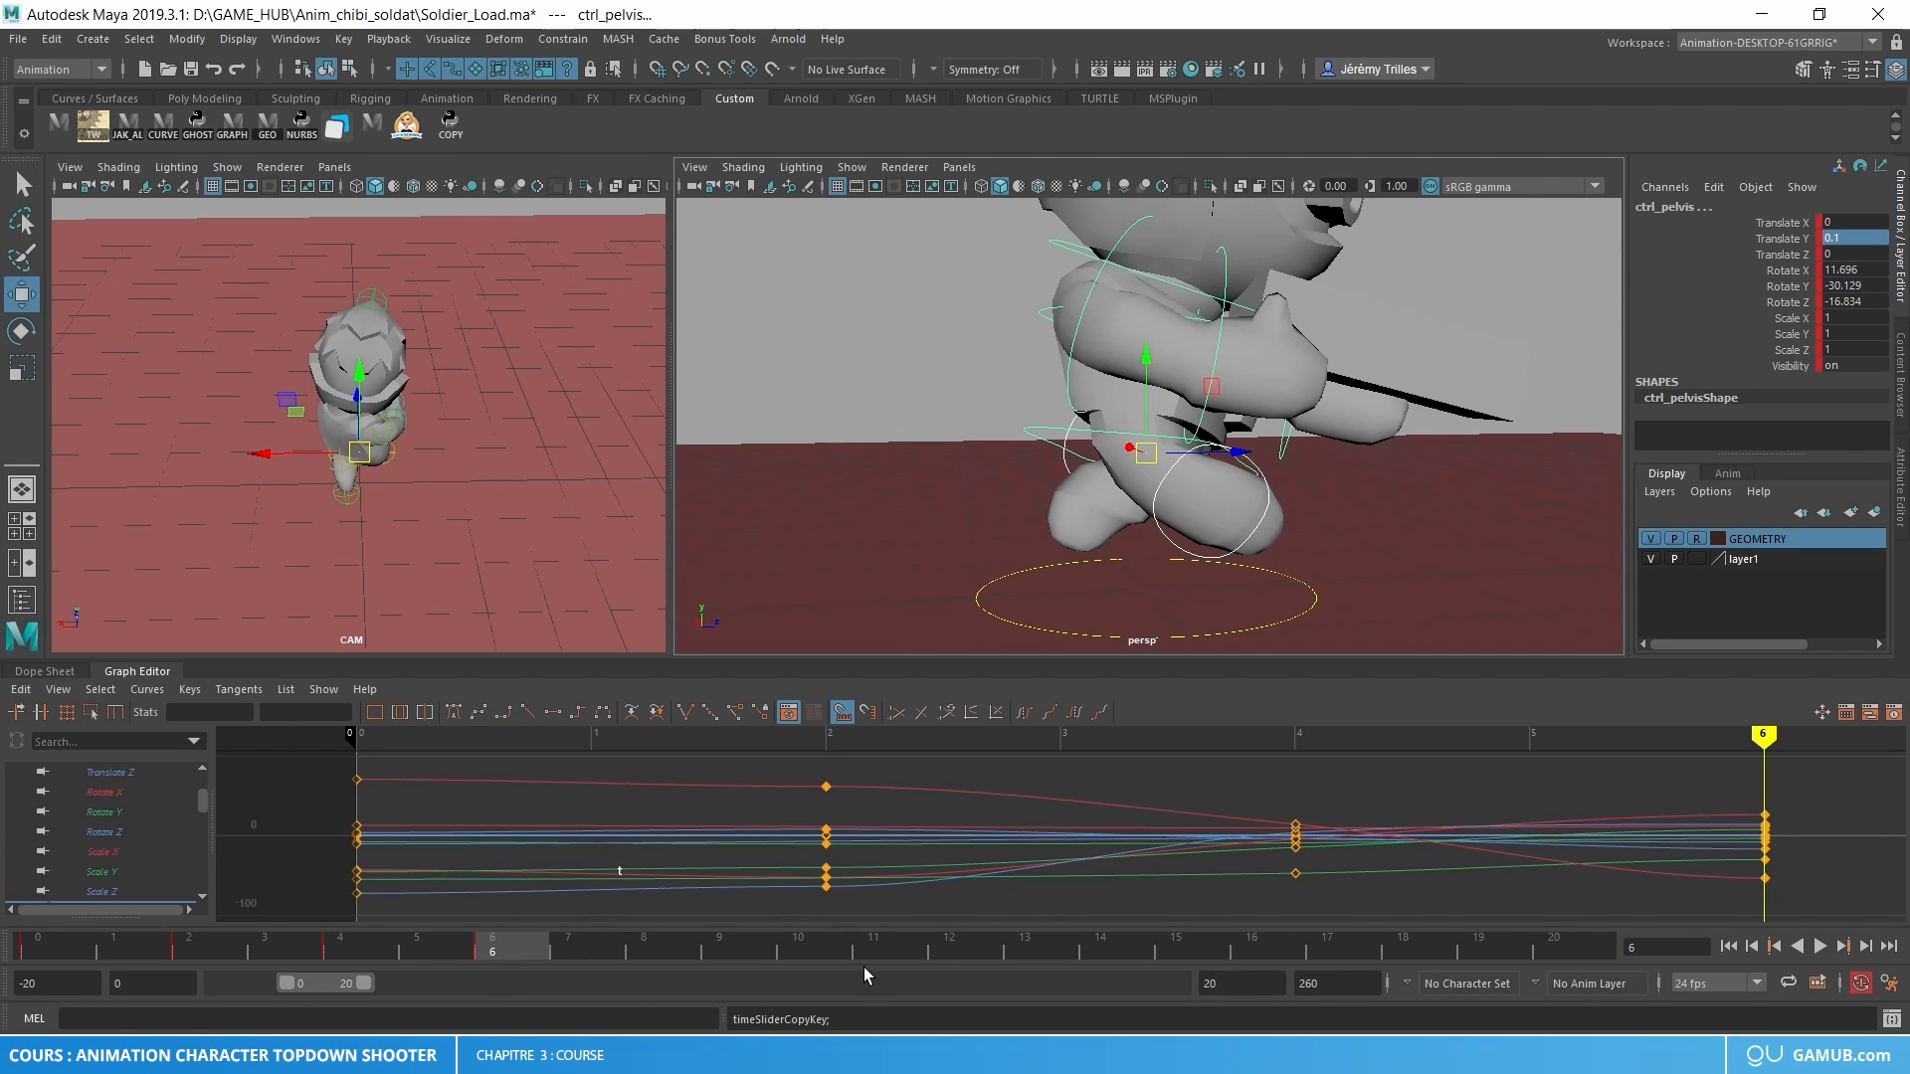
click(943, 946)
right_click(957, 945)
mouse_move(1114, 652)
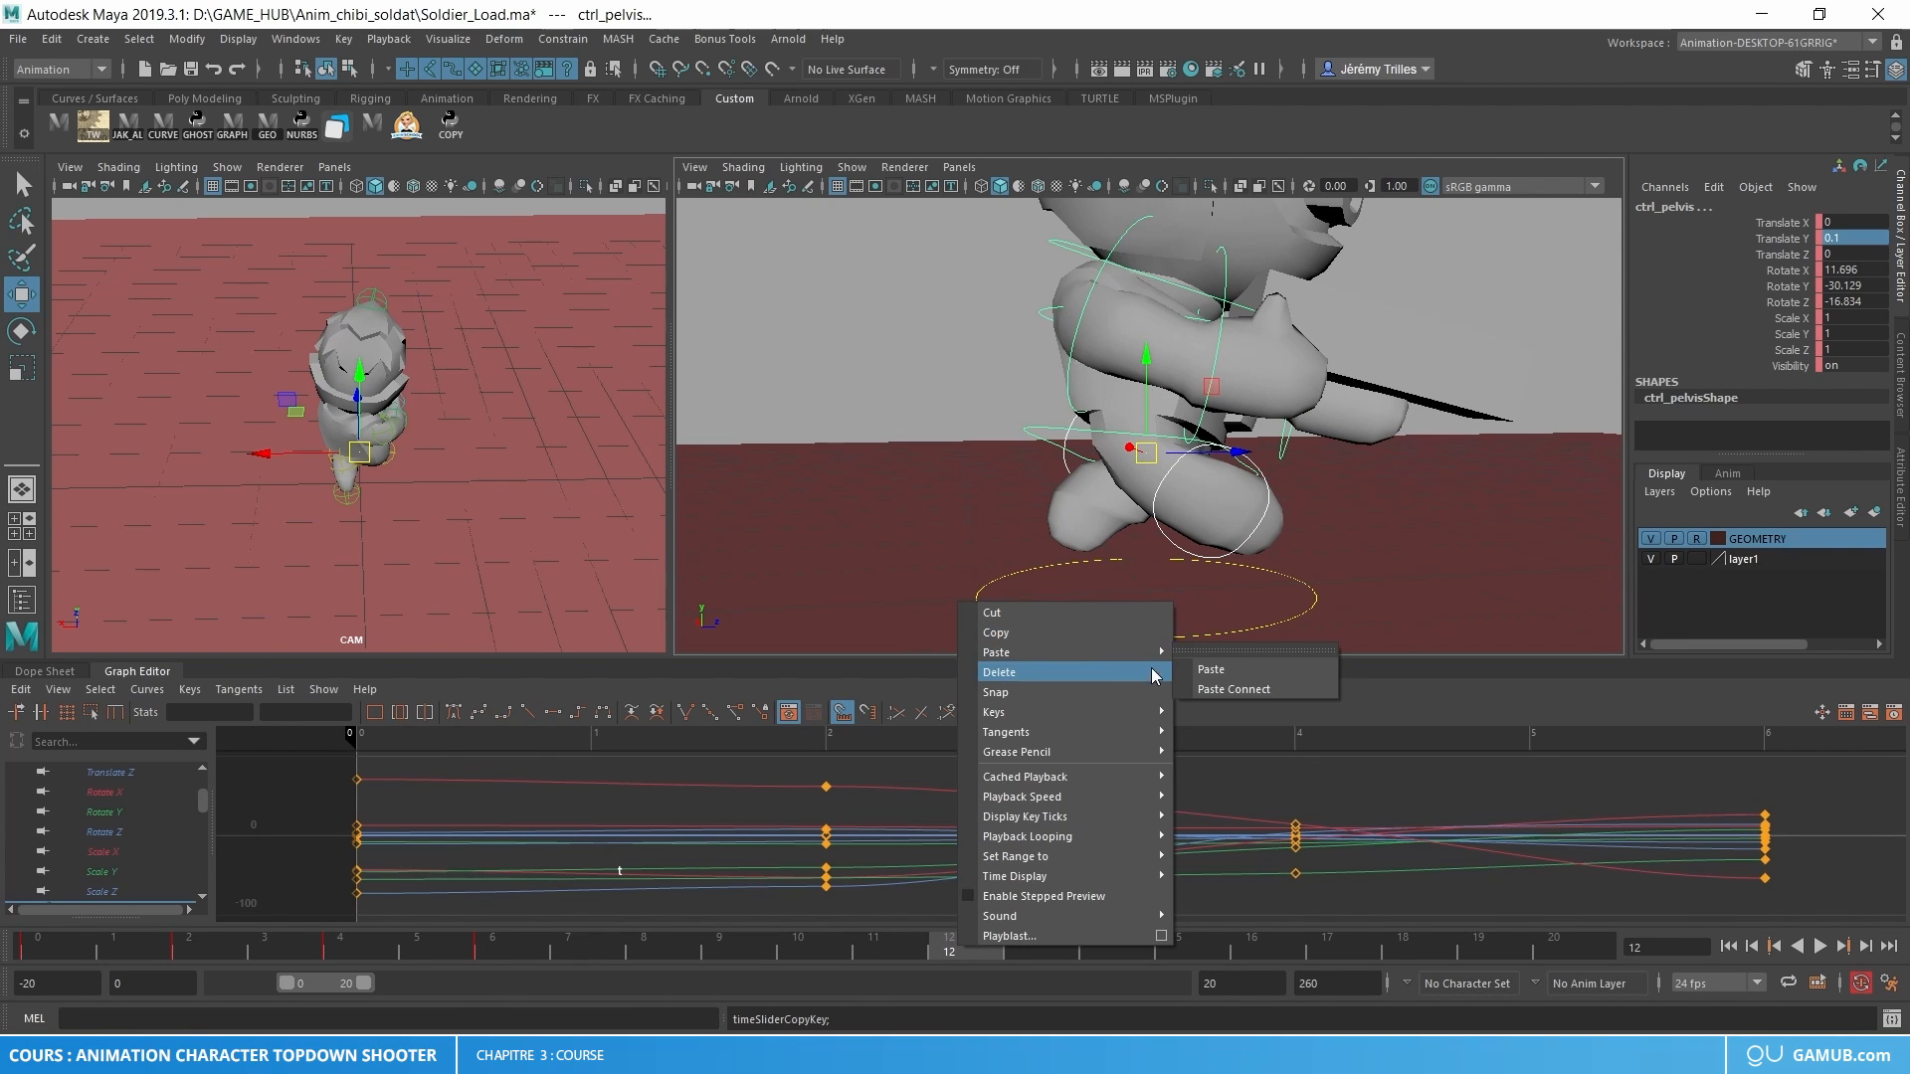
click(1216, 668)
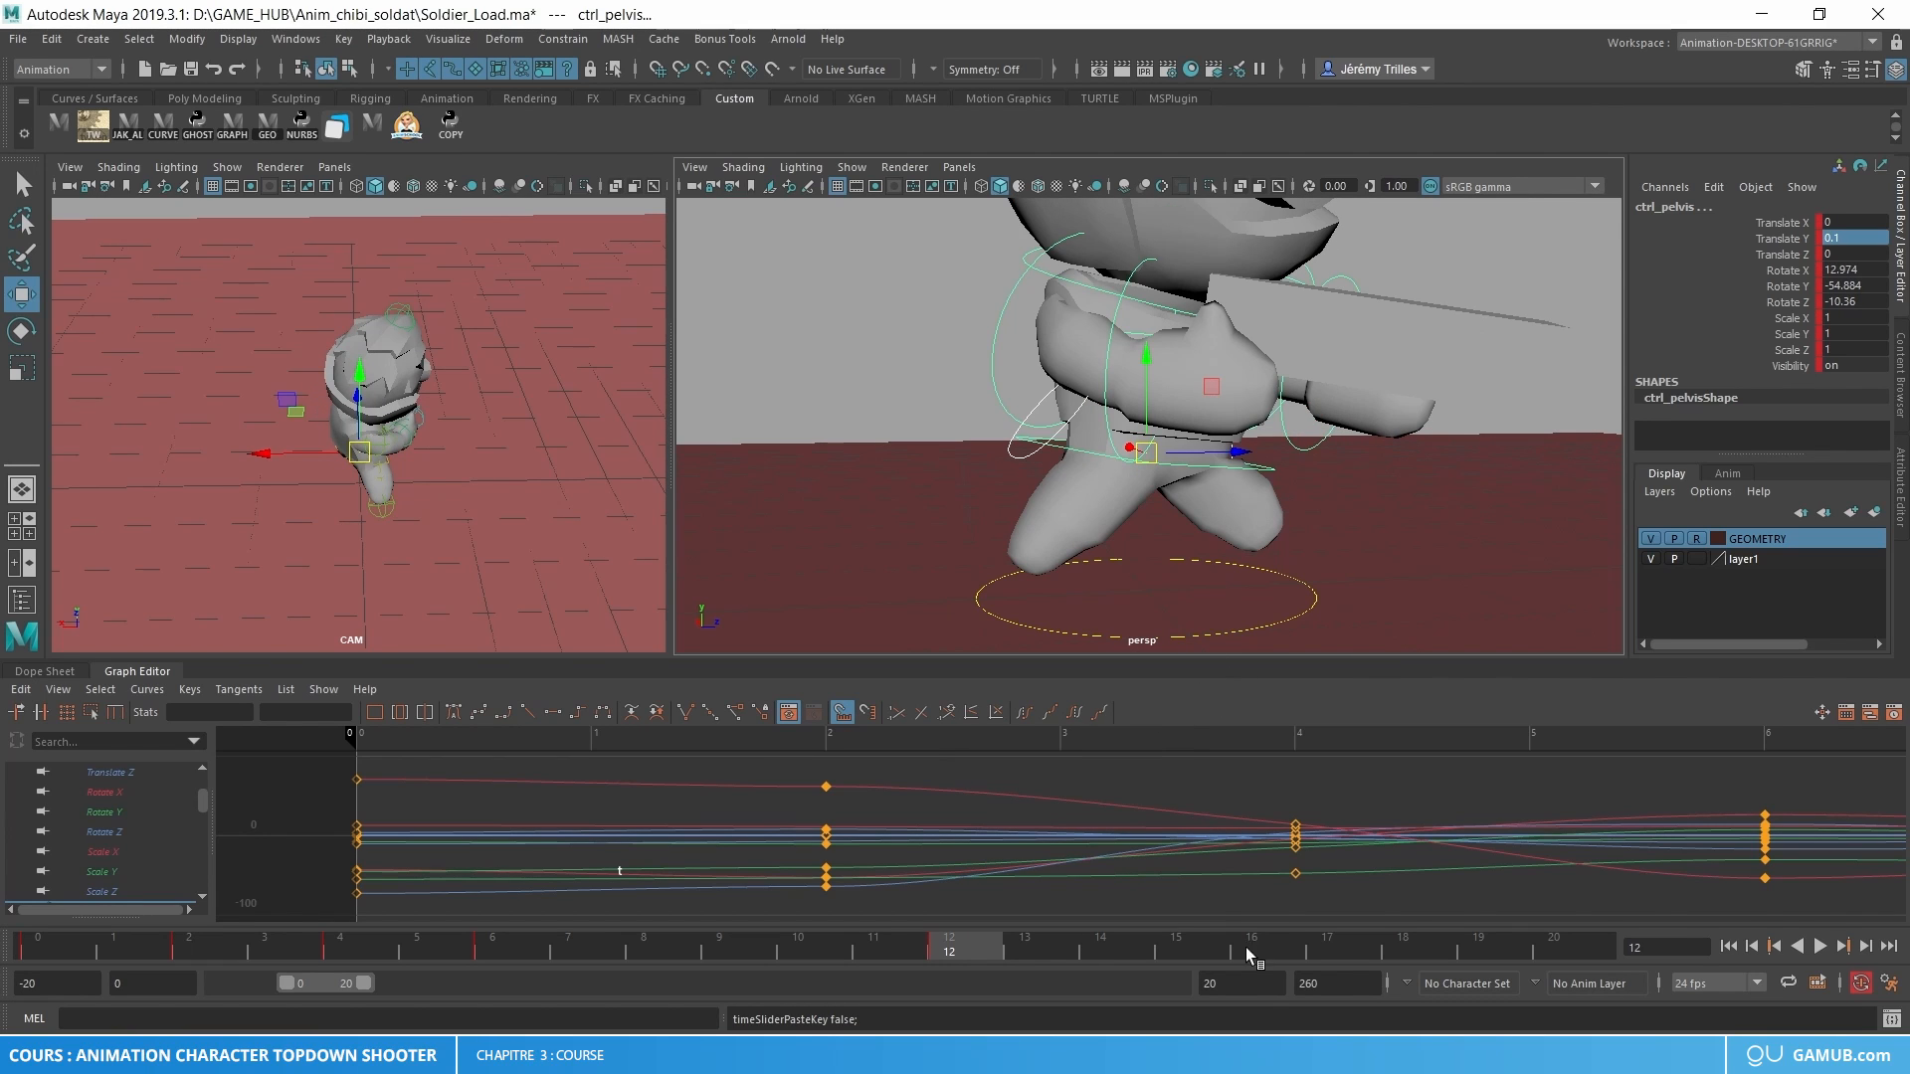
- Set the playback range to end at frame 12
double_click(1271, 982)
text(12)
key(Return)
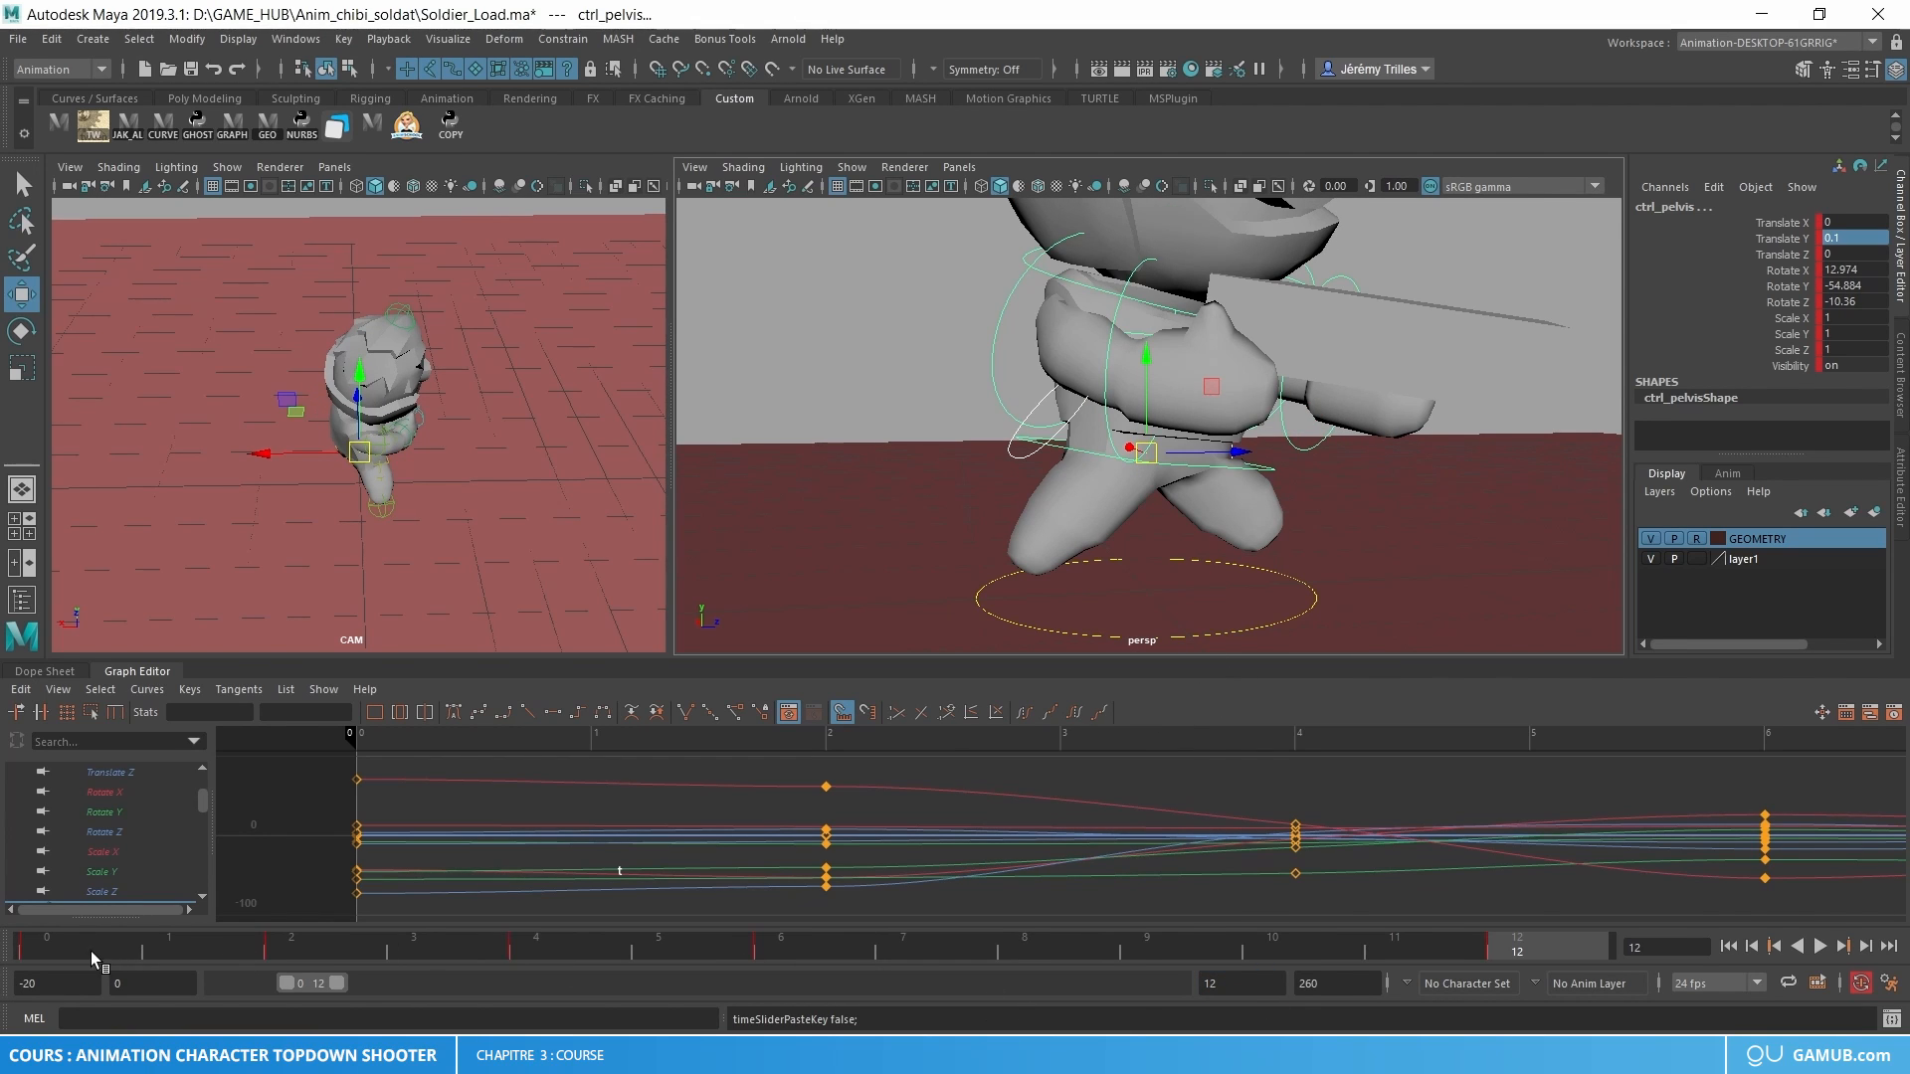
- Compare the character's poses at frames 0 and 12 to check the loop
drag(92, 951, 1527, 945)
click(43, 948)
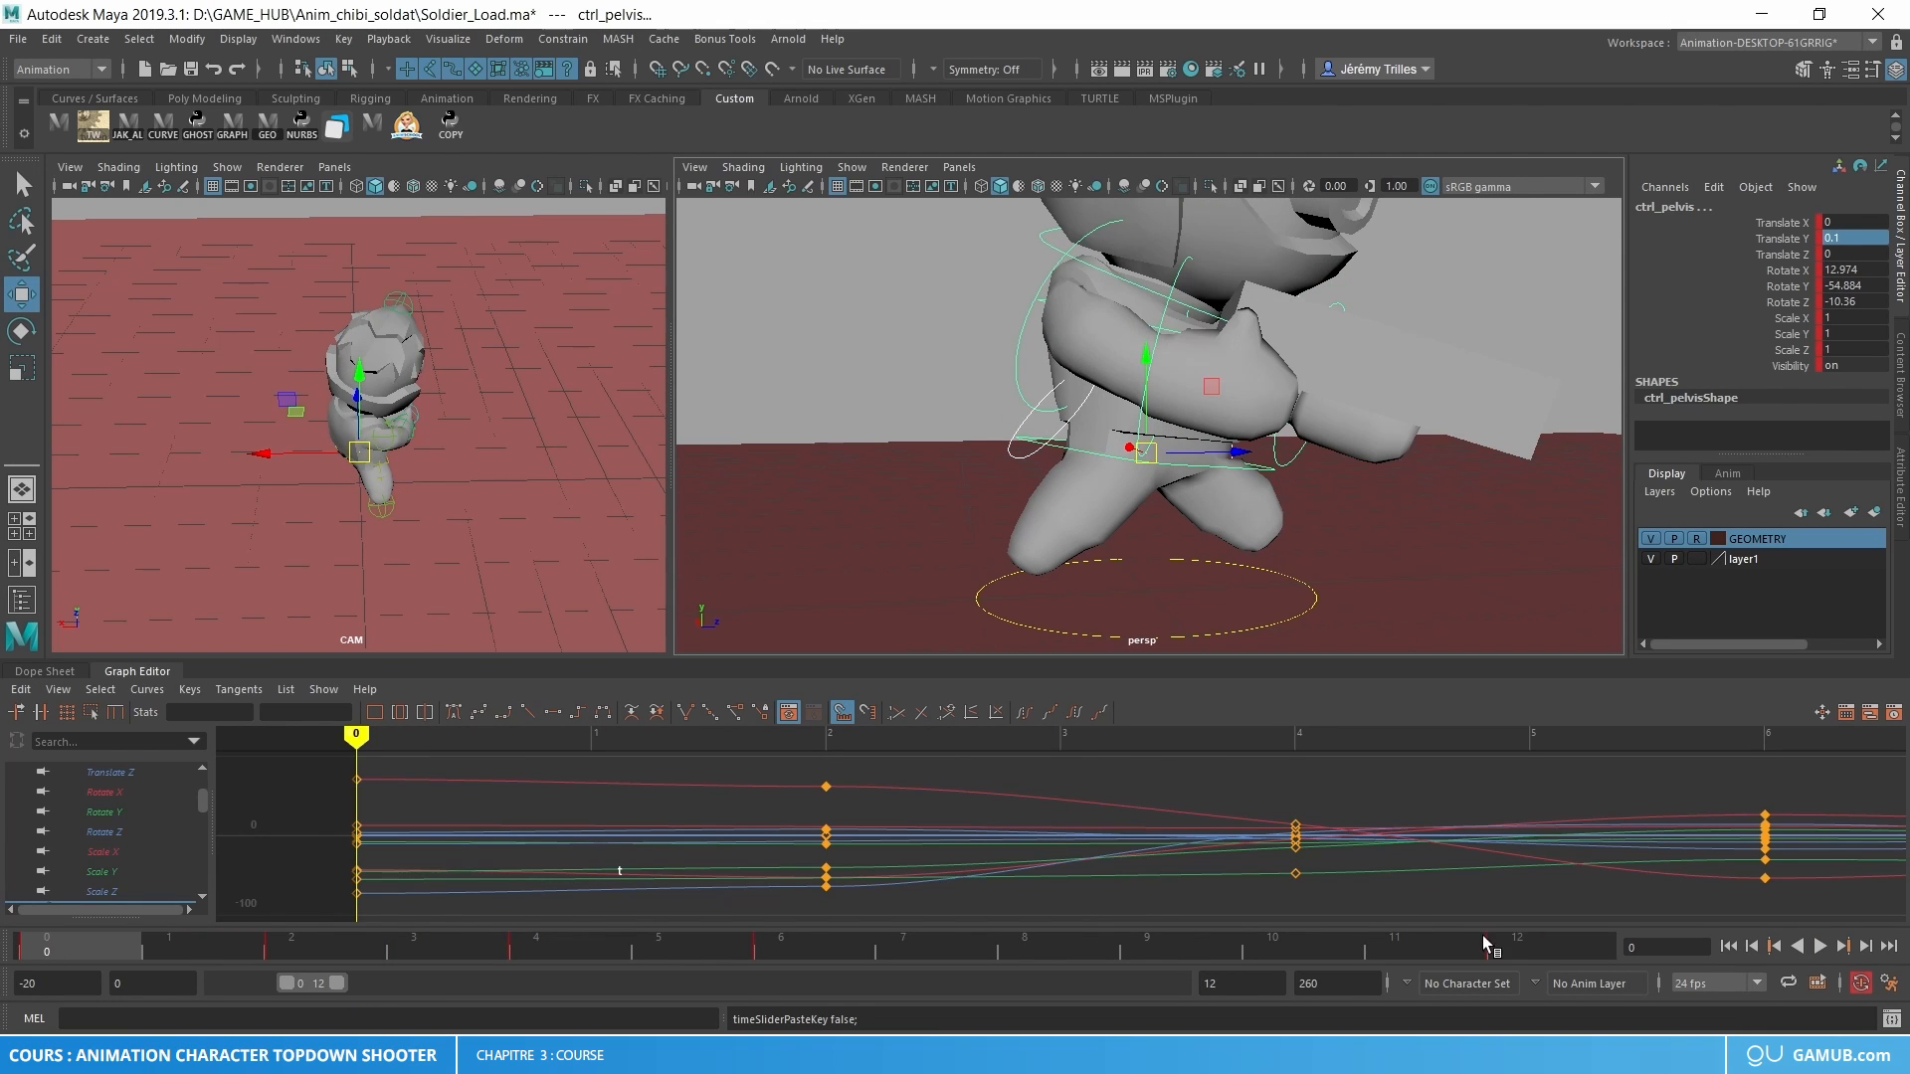
click(1527, 950)
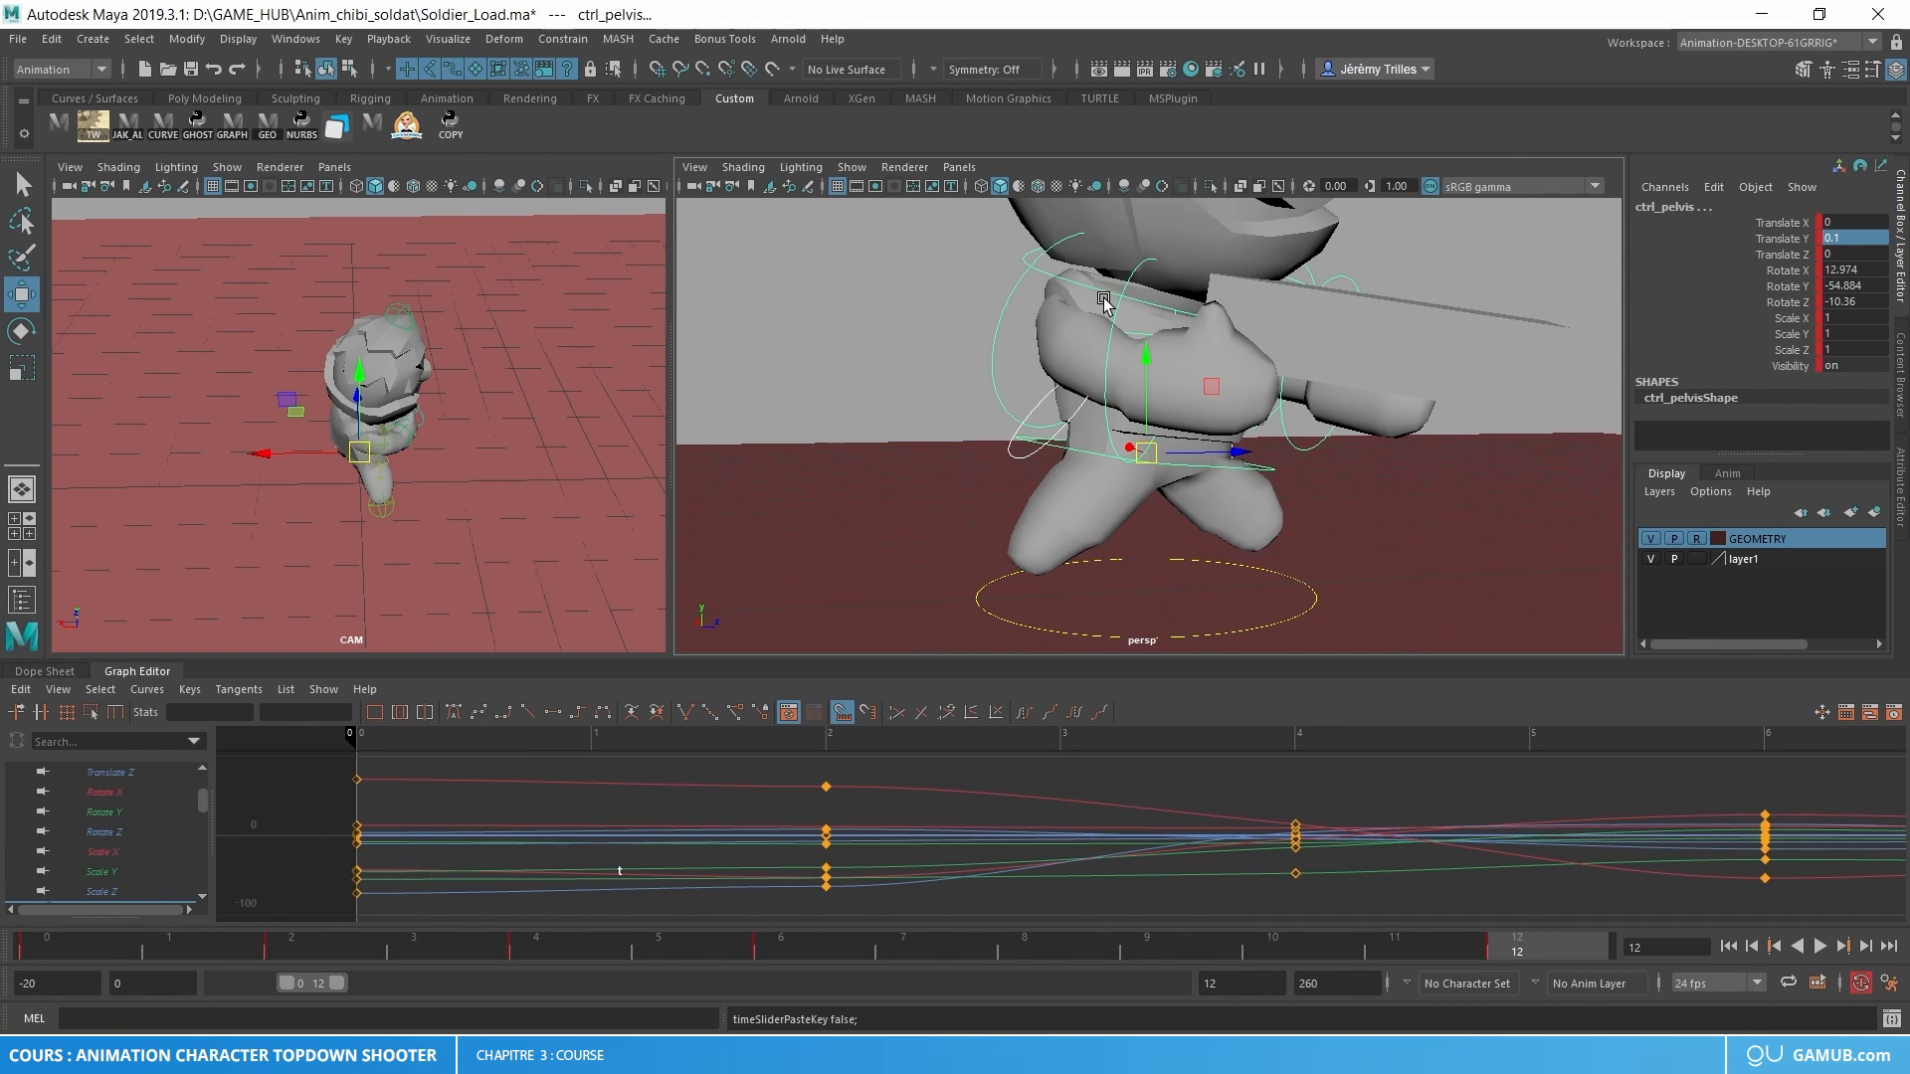
- Copy the clavicle control's frame 0 keys, paste them at frame 12 and play back the cycle
click(1142, 336)
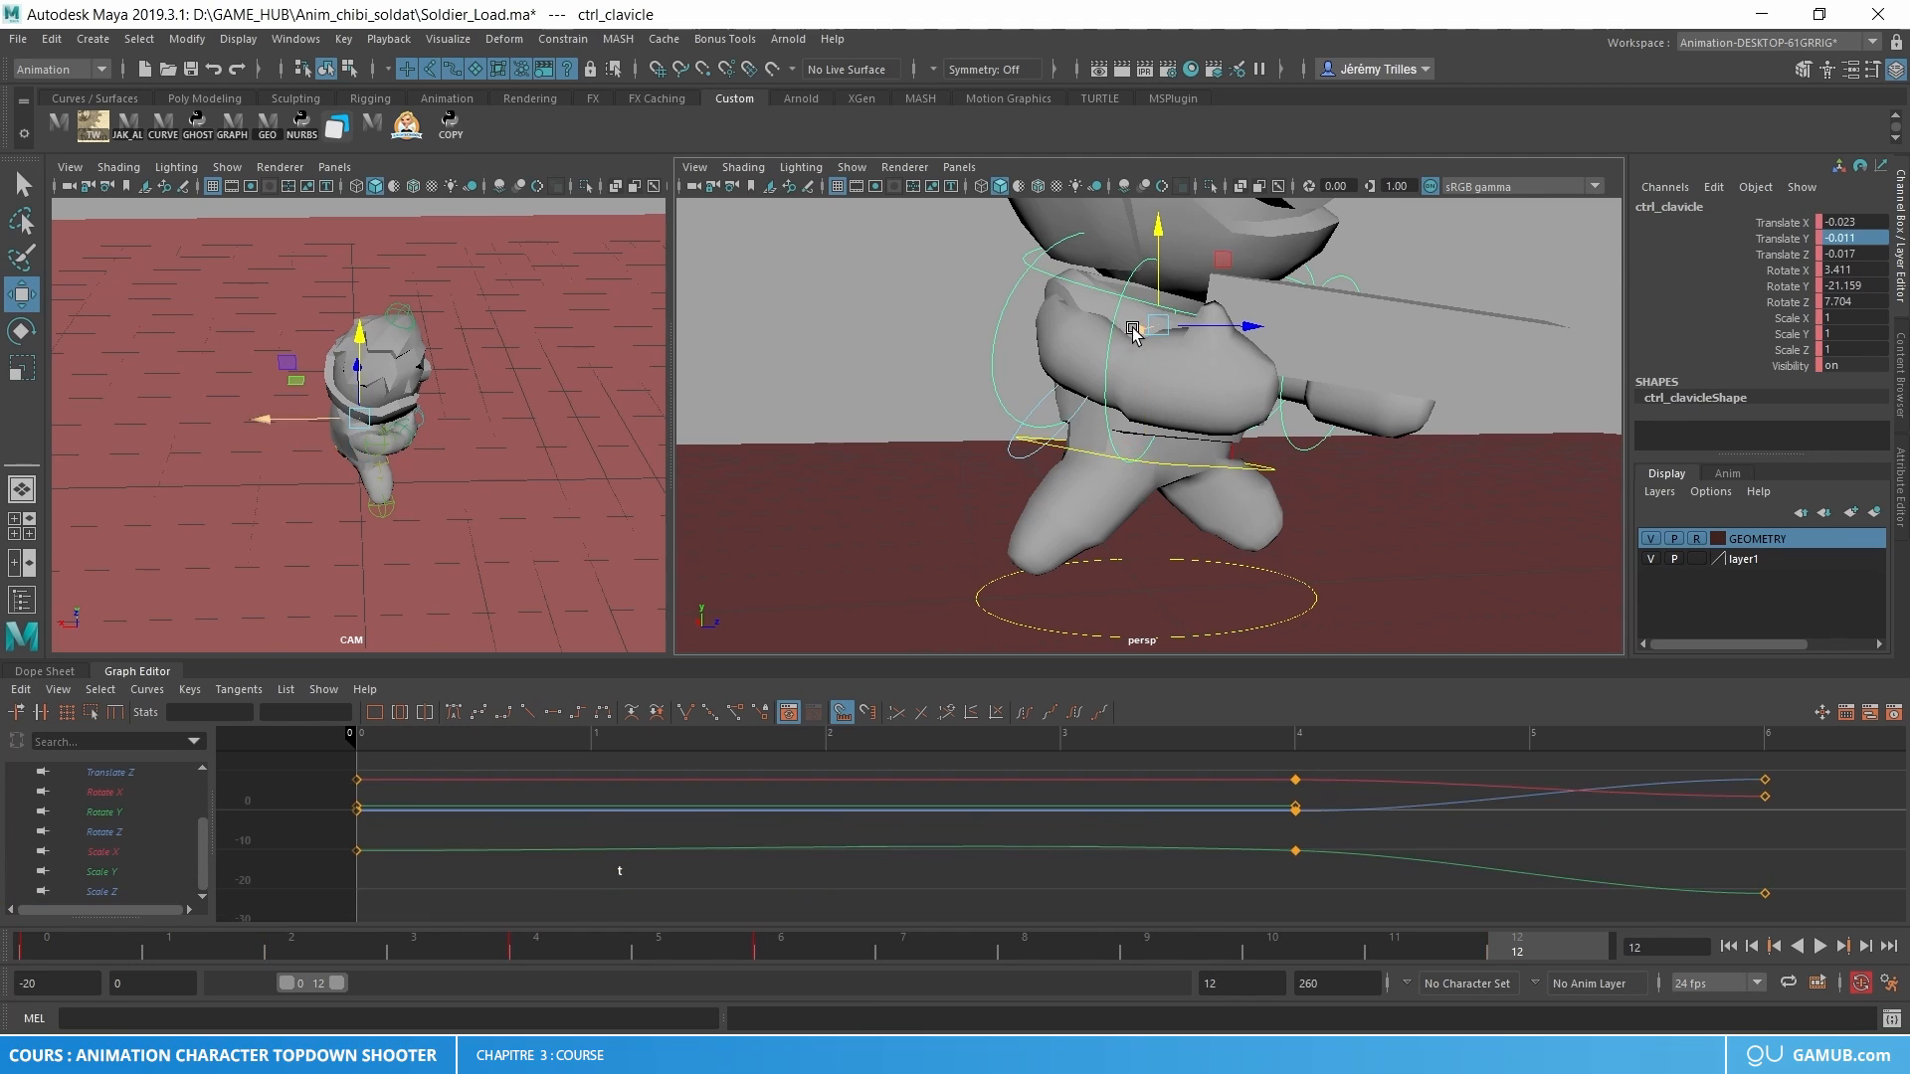
click(45, 947)
right_click(46, 947)
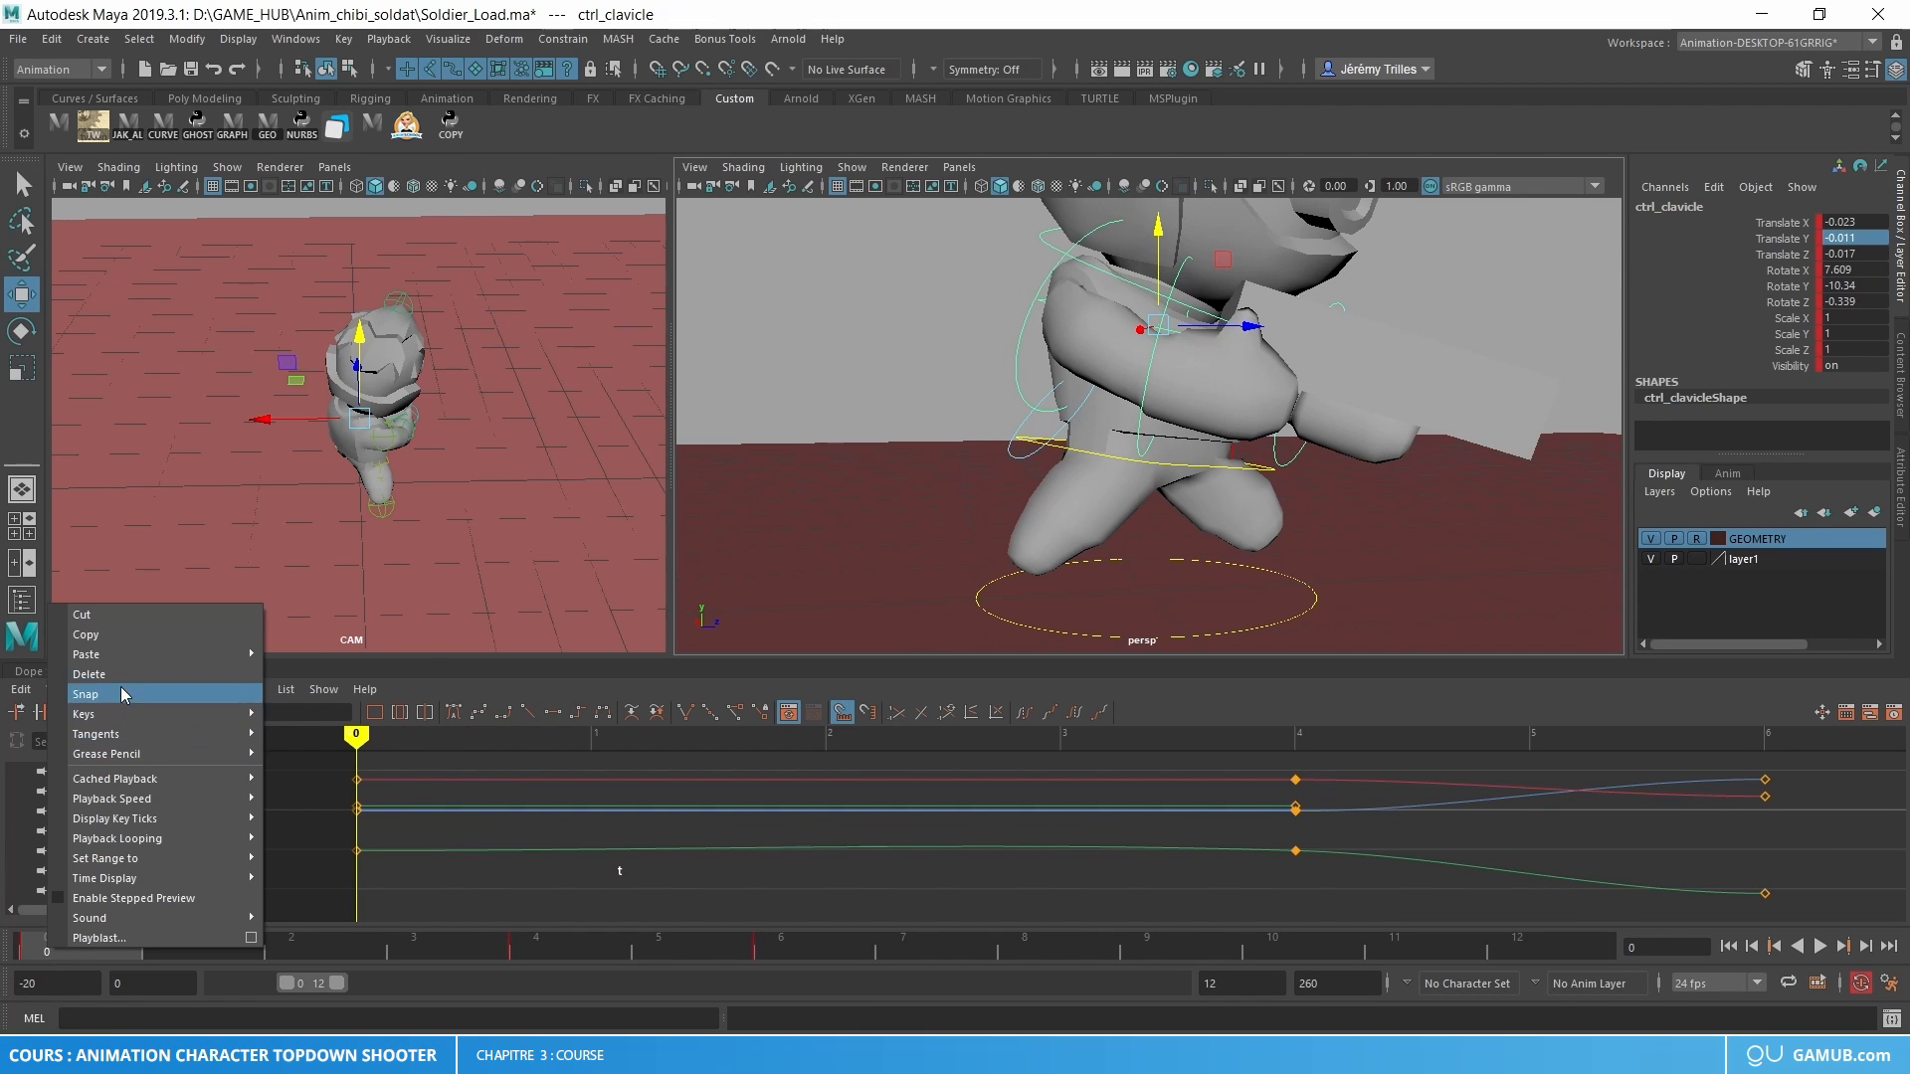
click(118, 631)
click(1570, 933)
right_click(1570, 934)
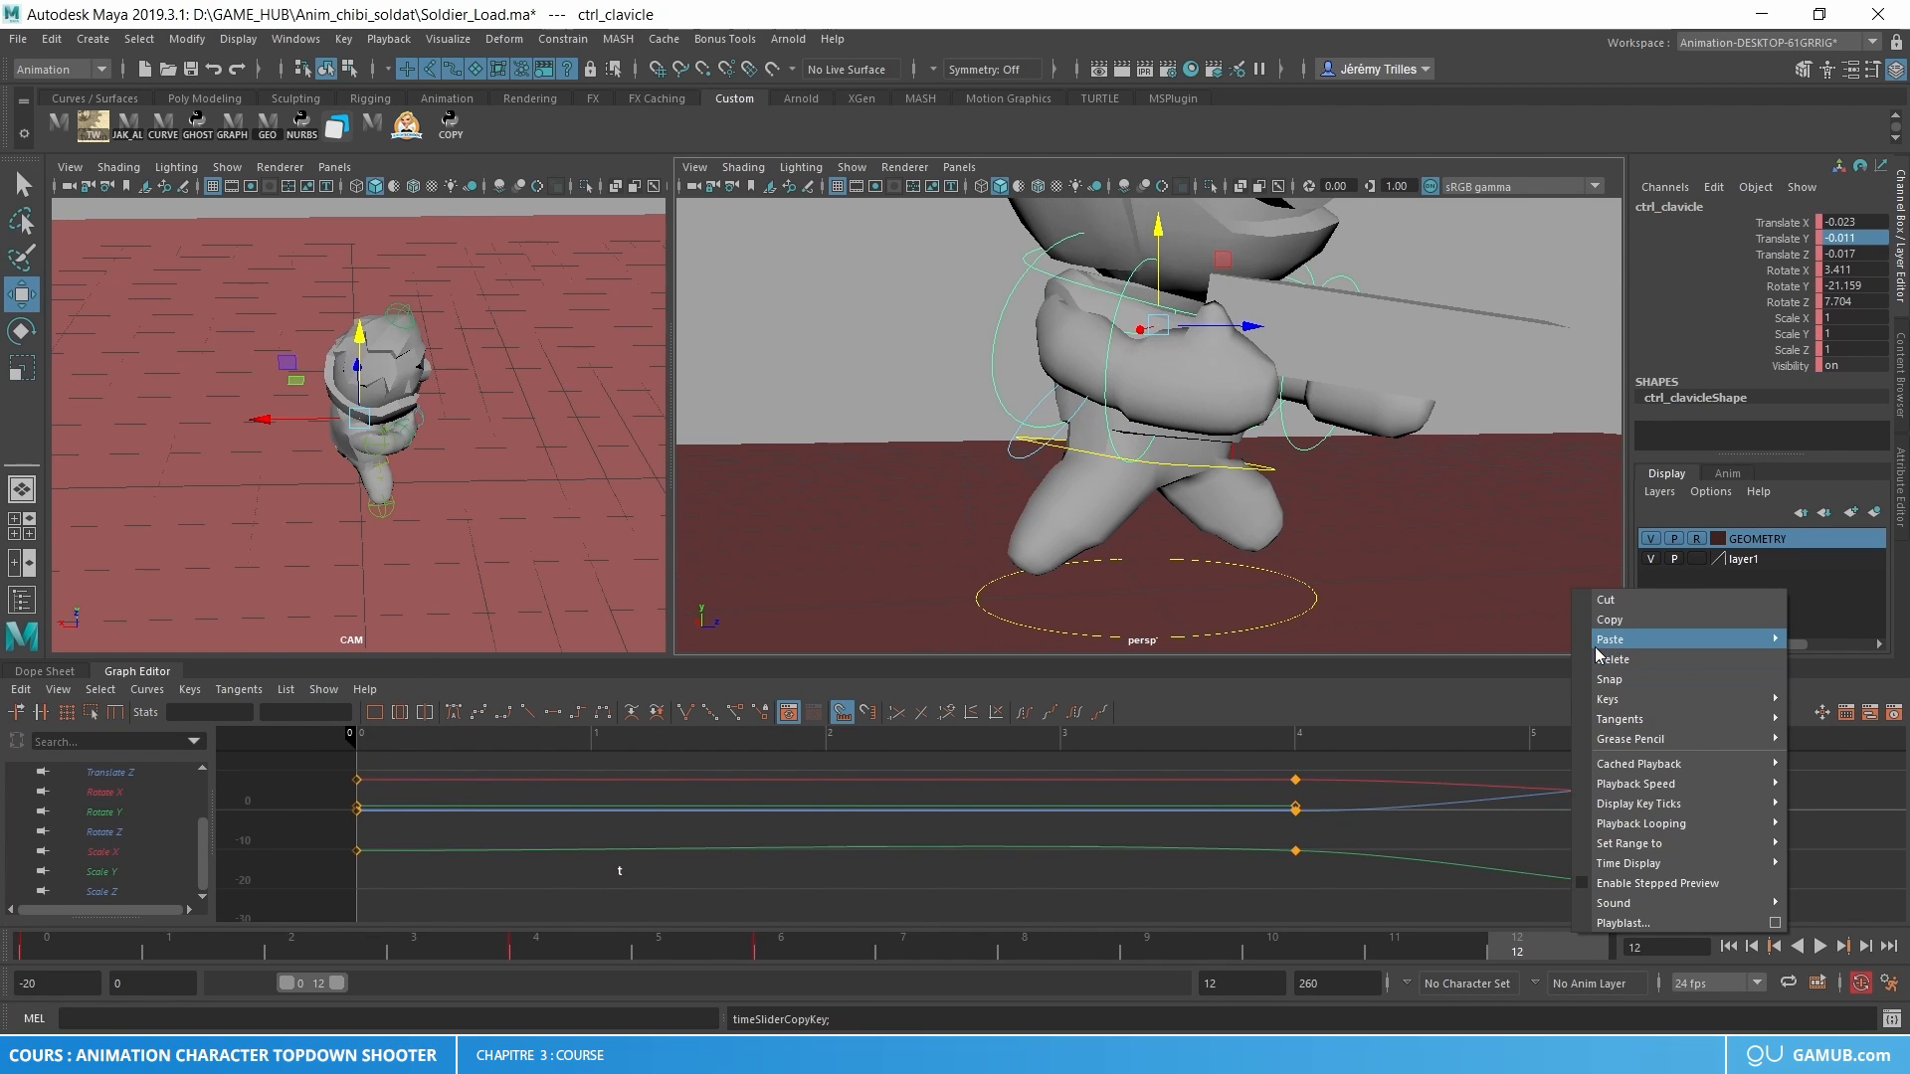
mouse_move(1598, 644)
click(1543, 657)
key(alt+v)
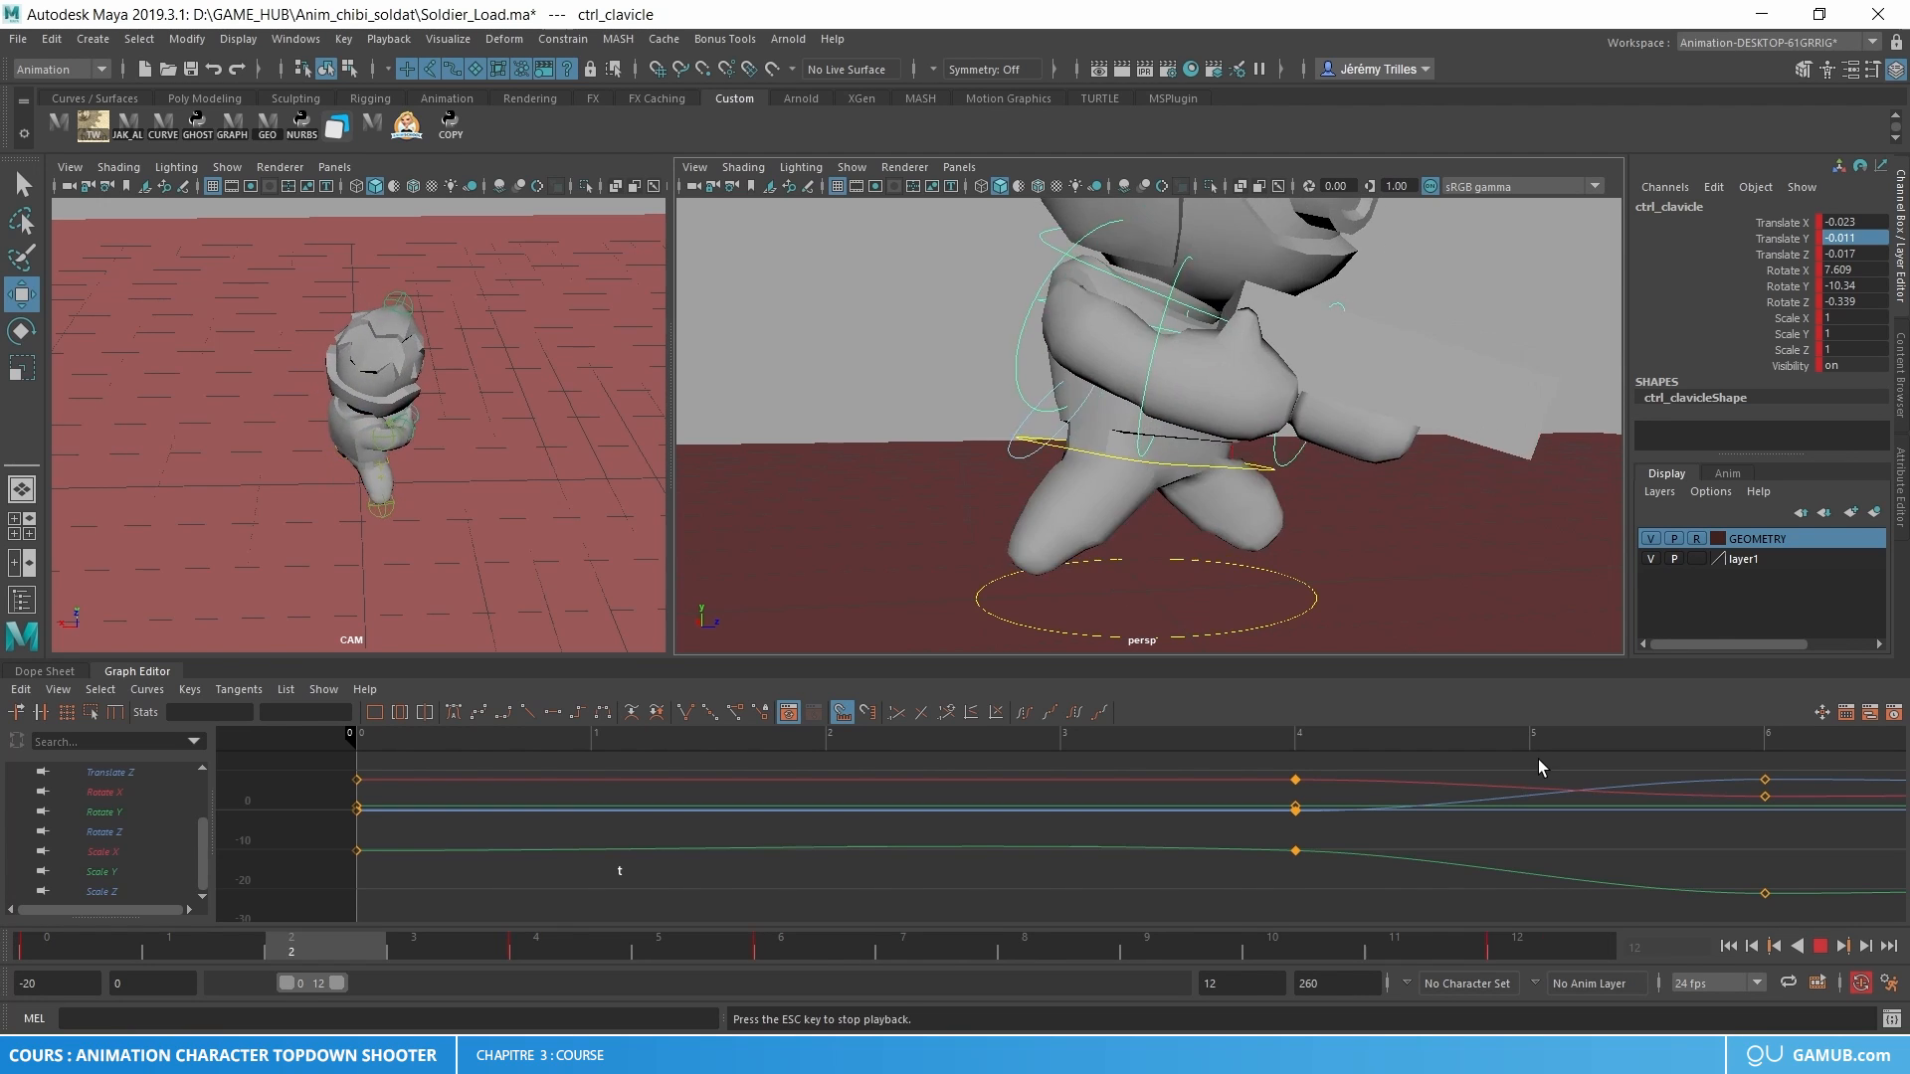
key(alt+v)
- Select all the character's controls together with the weapon and key them at frame 6
click(1230, 517)
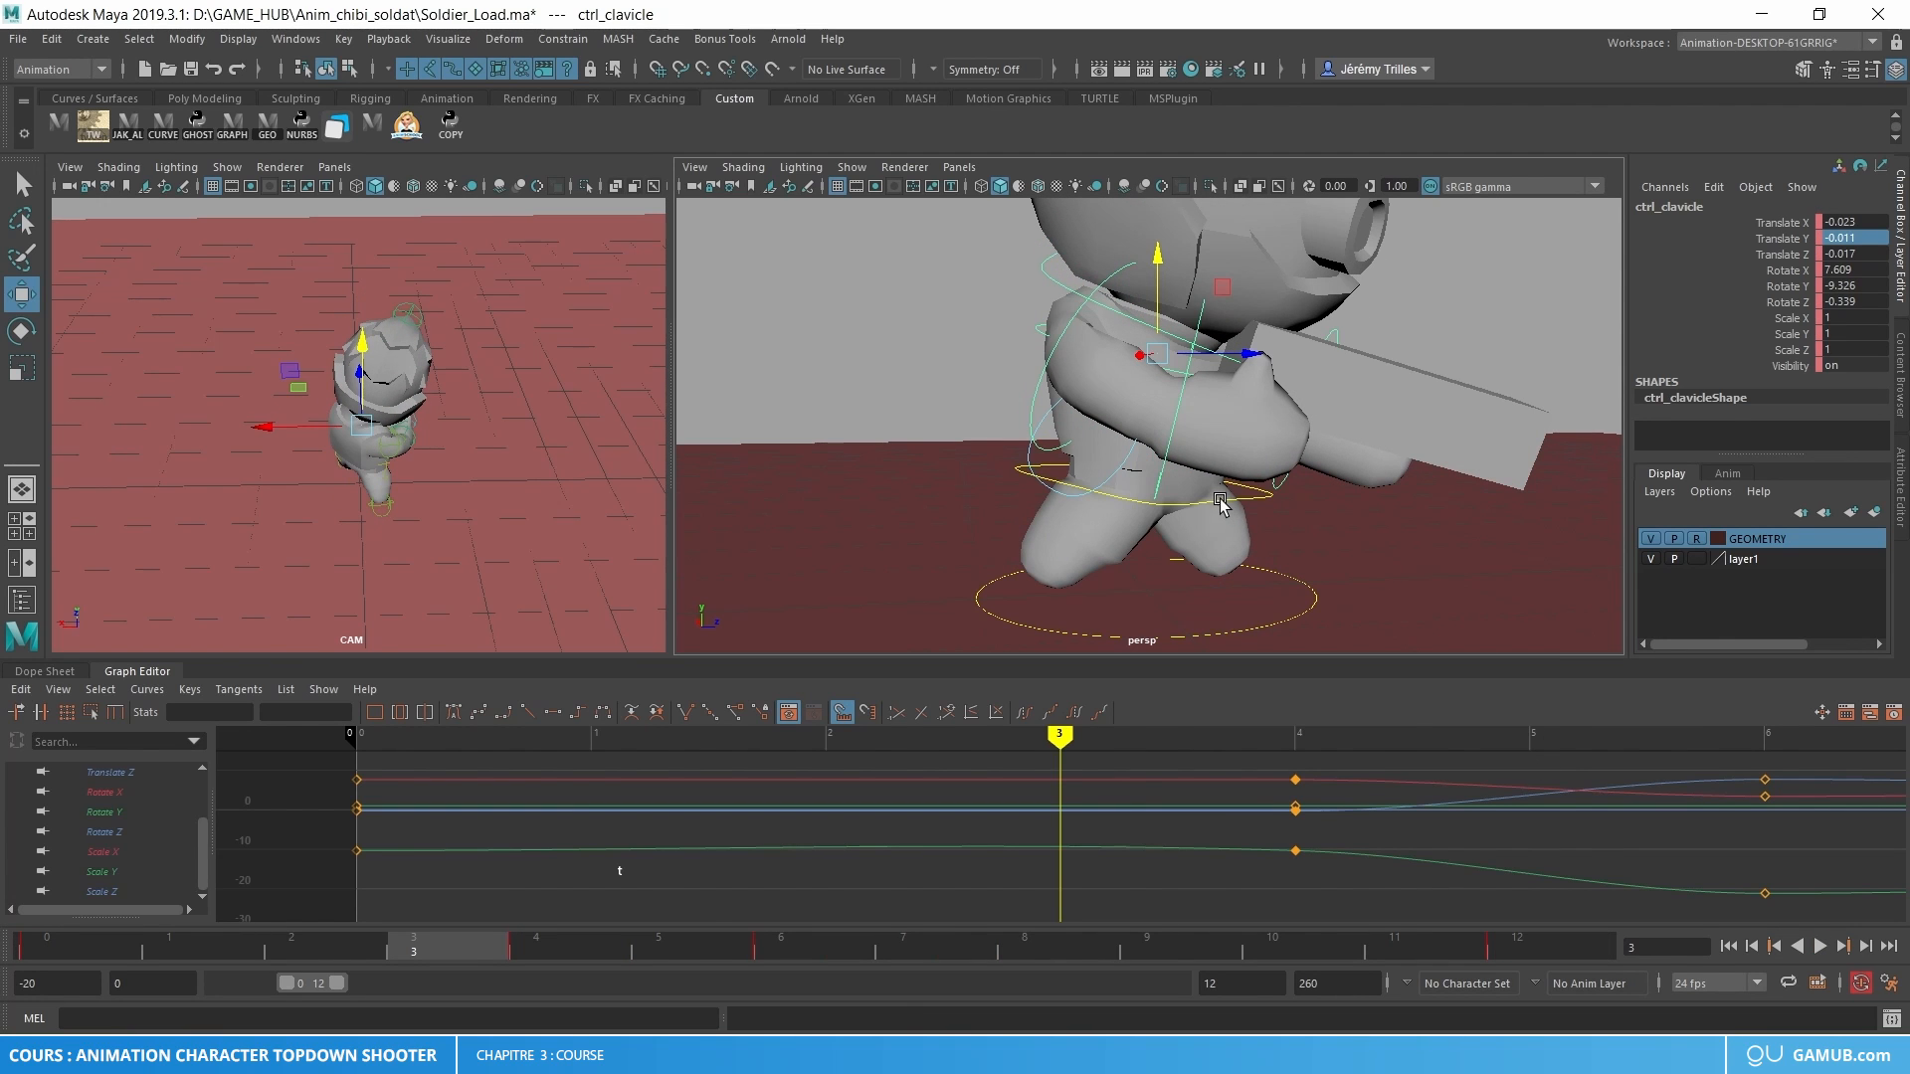
click(796, 957)
scroll(1036, 328, down, 3)
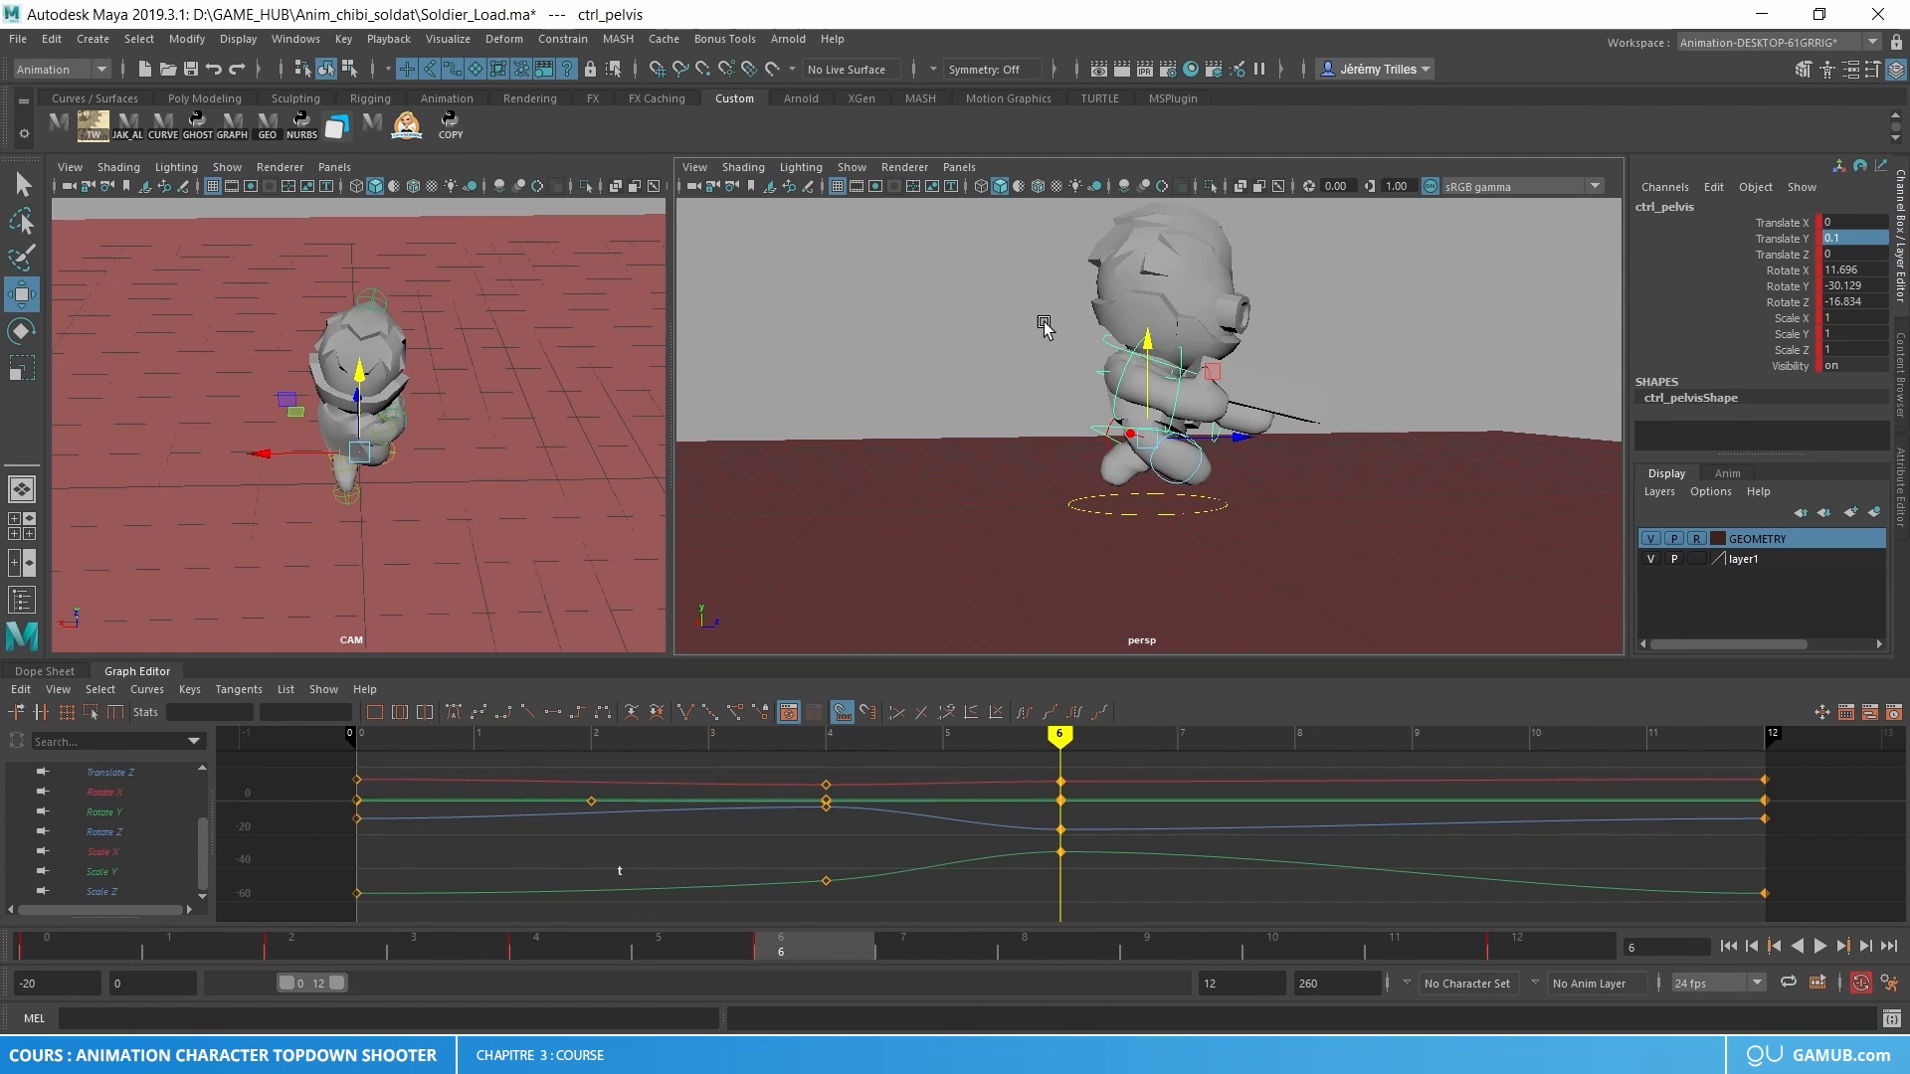
drag(1006, 266, 1278, 525)
key(s)
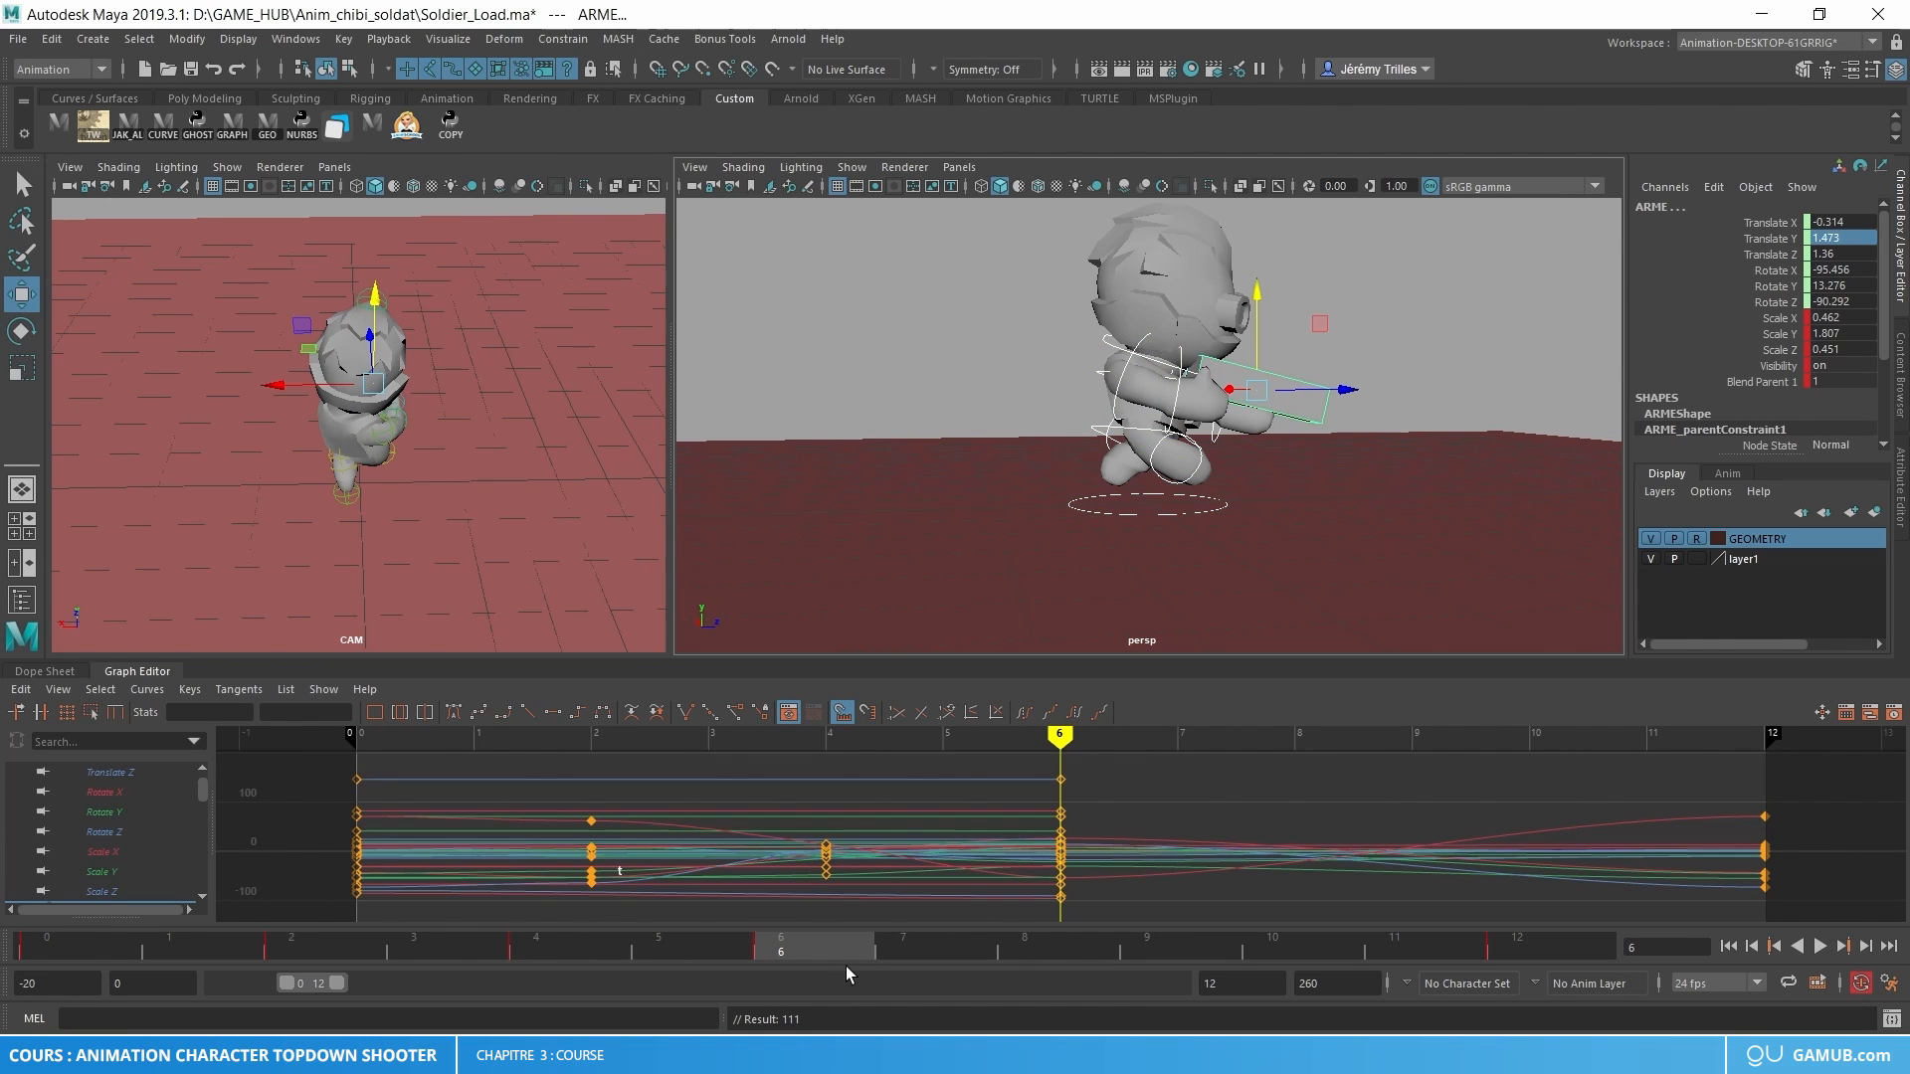
- Set the pelvis control's Translate Y to 0 at frame 2
drag(875, 947, 1026, 935)
scroll(1152, 438, up, 3)
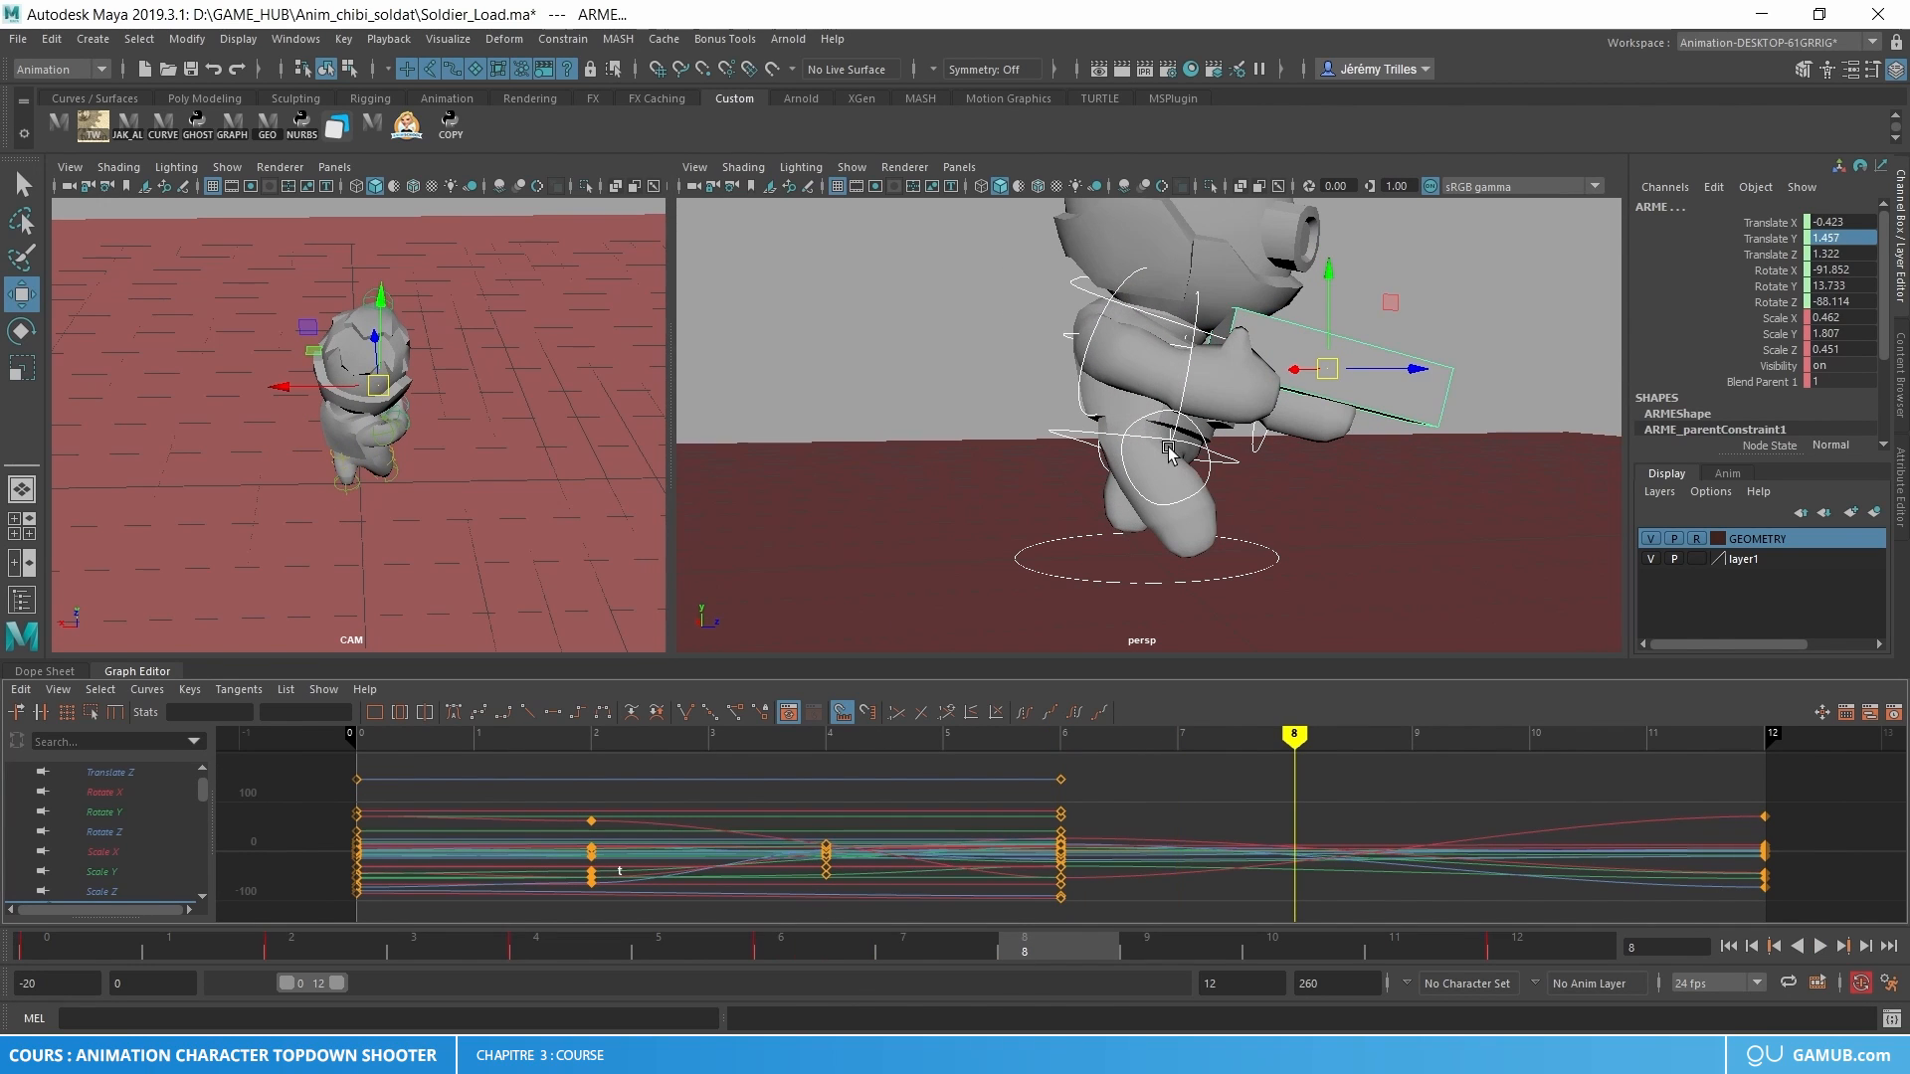
click(1152, 438)
click(1153, 436)
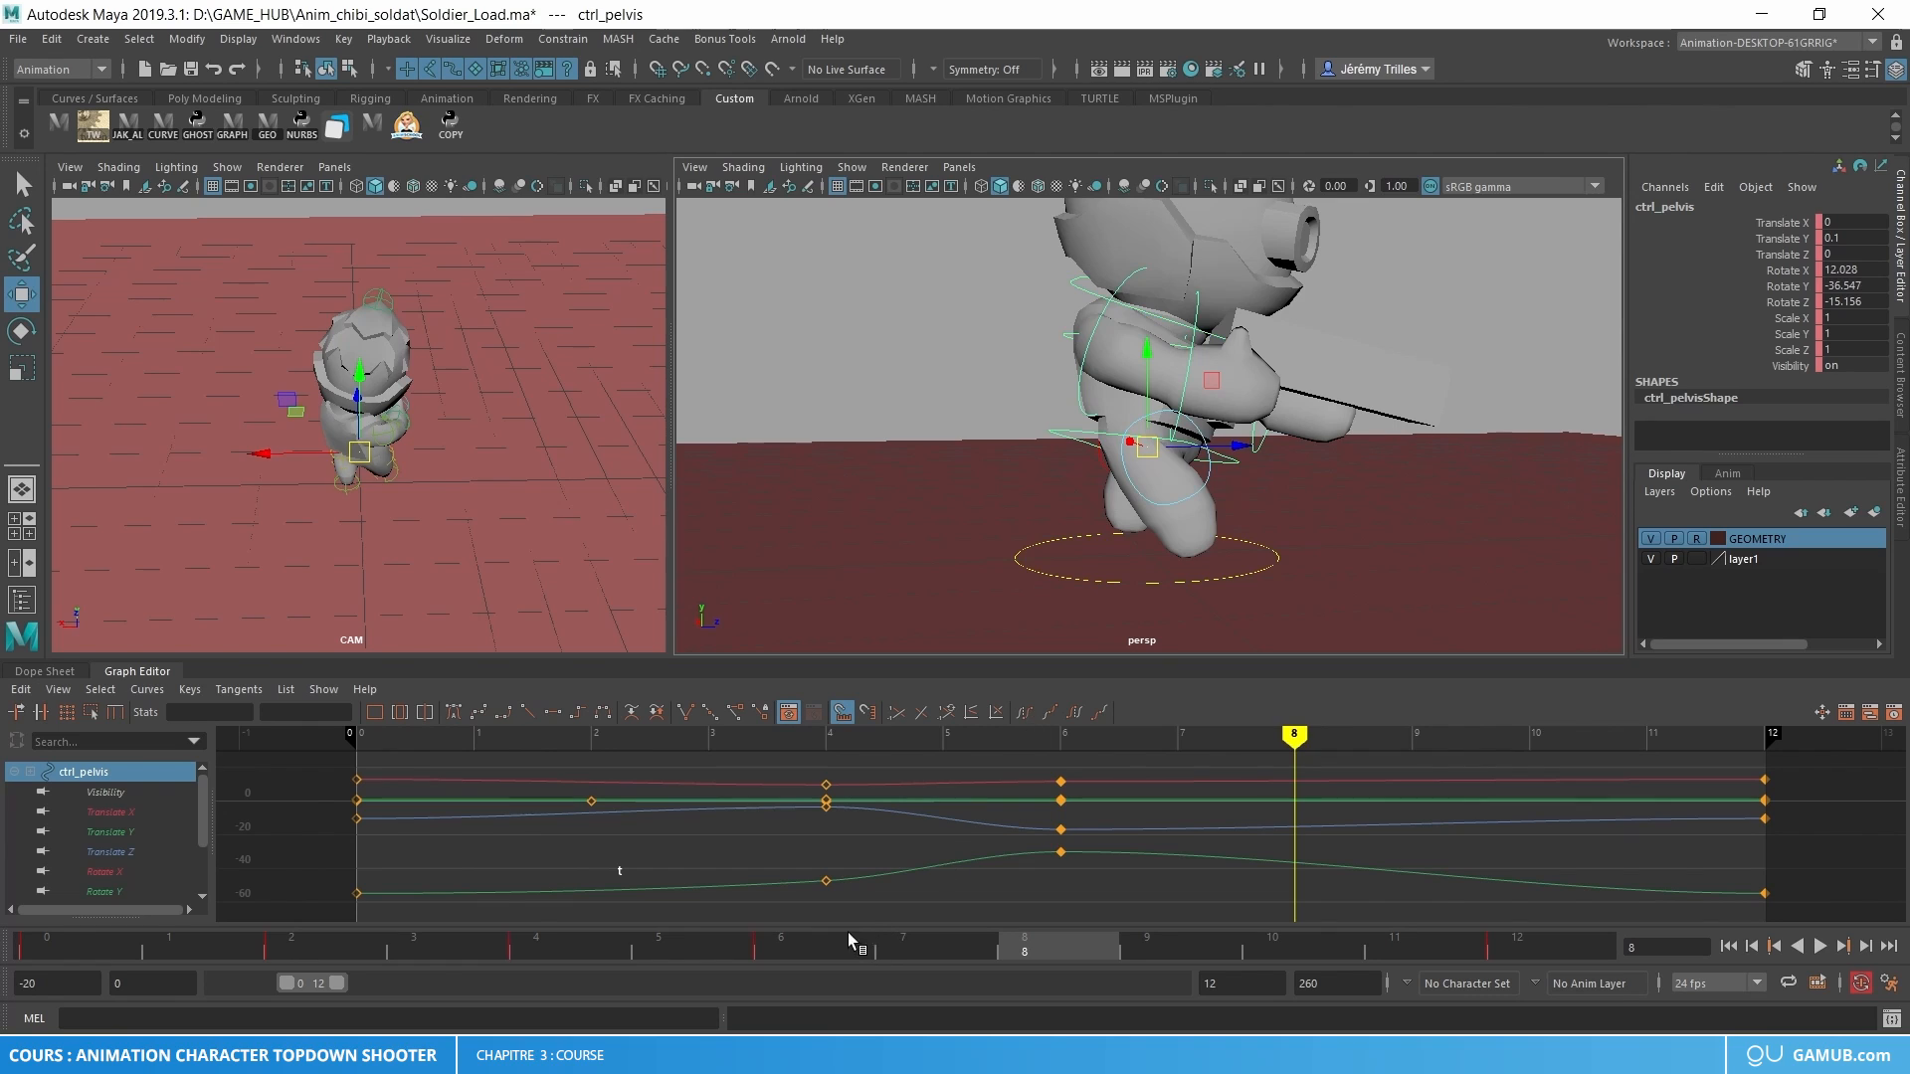
drag(848, 933, 317, 947)
right_click(316, 947)
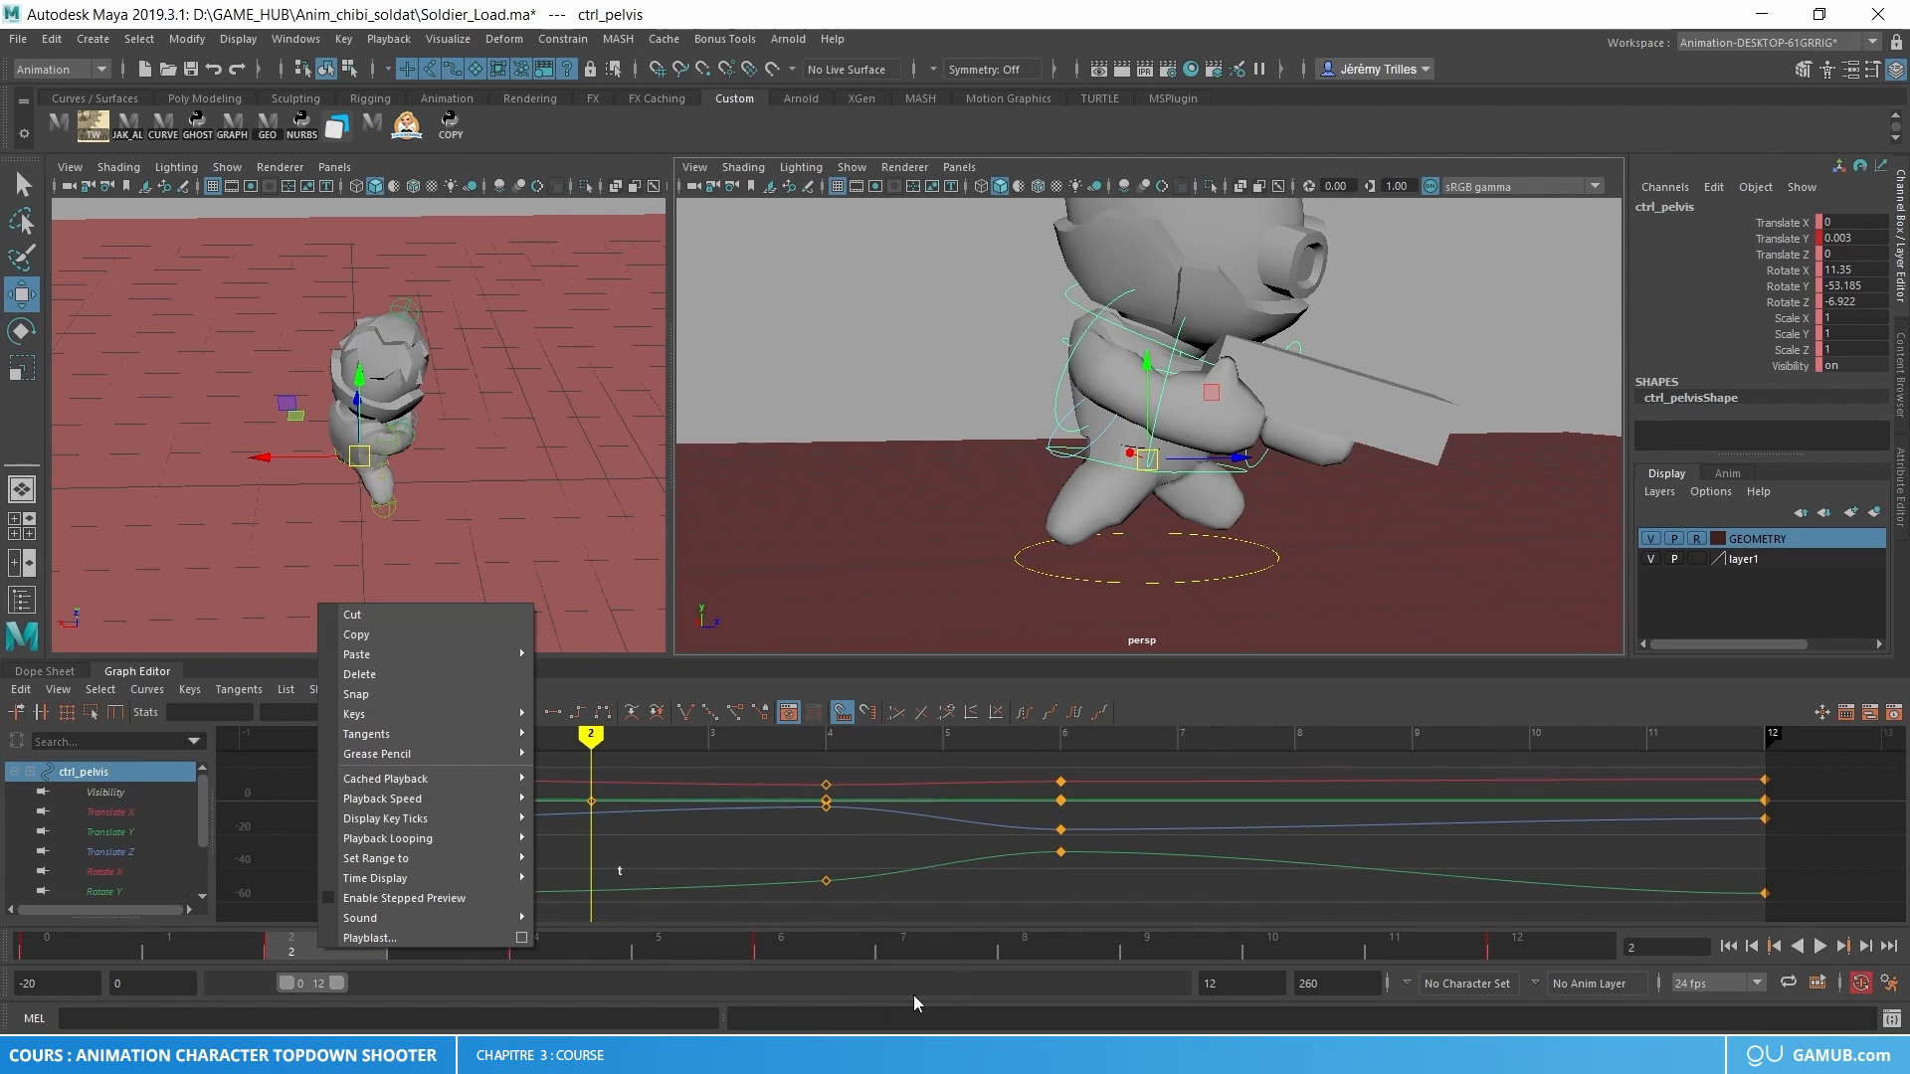
click(281, 958)
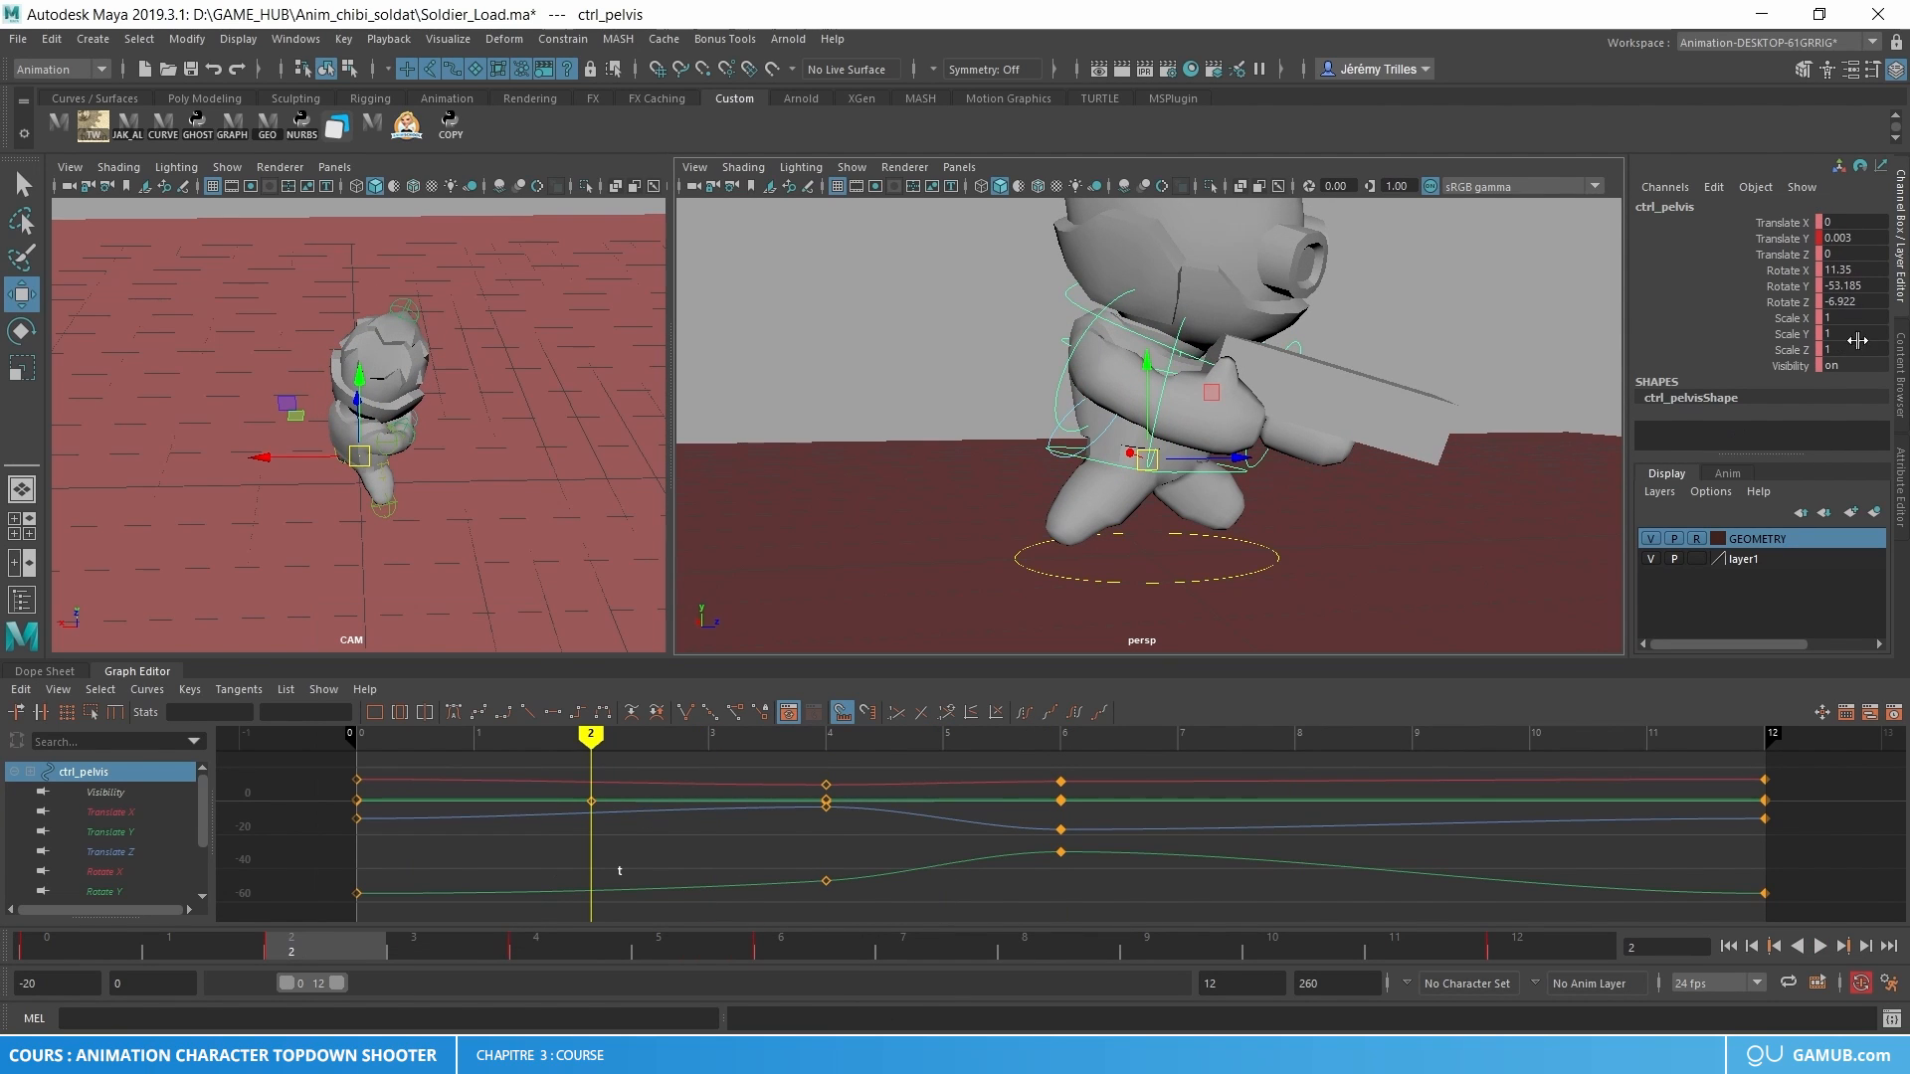
click(1863, 238)
text(0)
key(Return)
- Set the pelvis control's Translate Y to 0 at frame 8
click(791, 955)
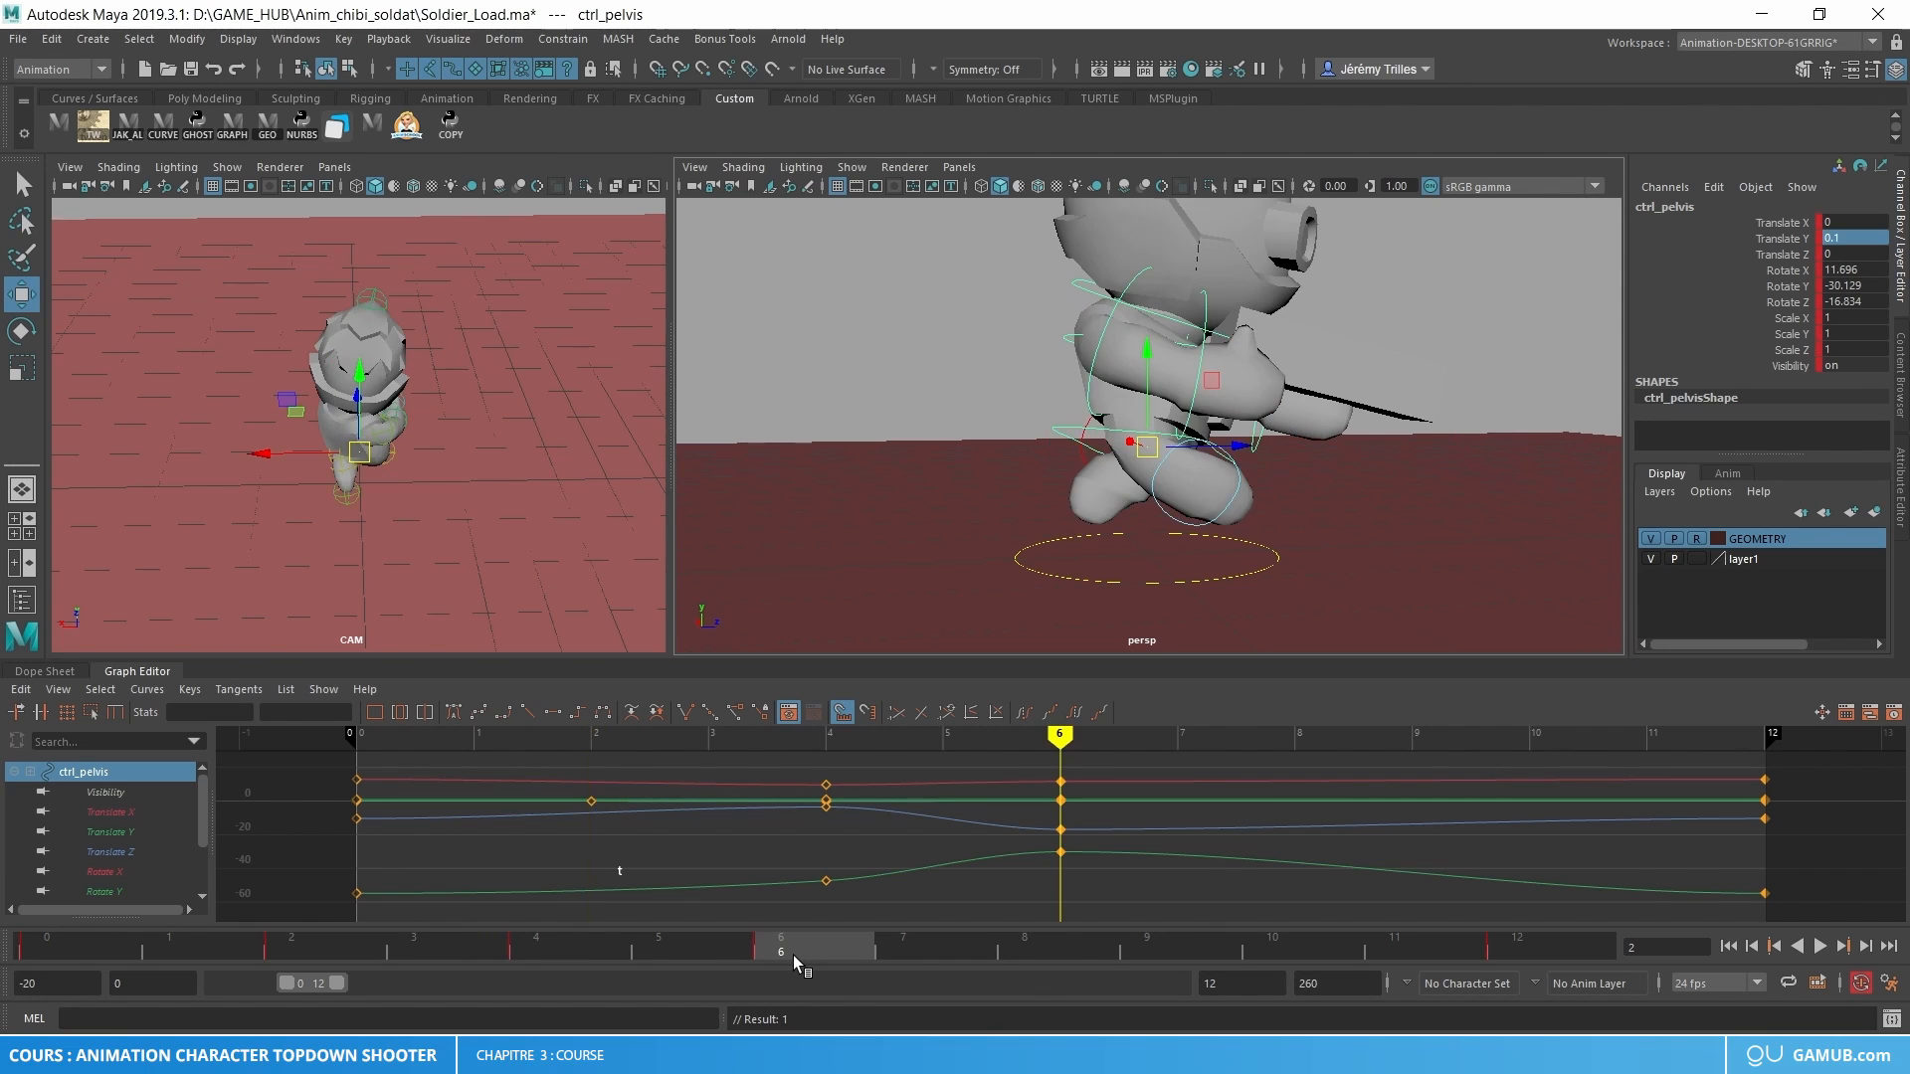
drag(796, 955, 1094, 958)
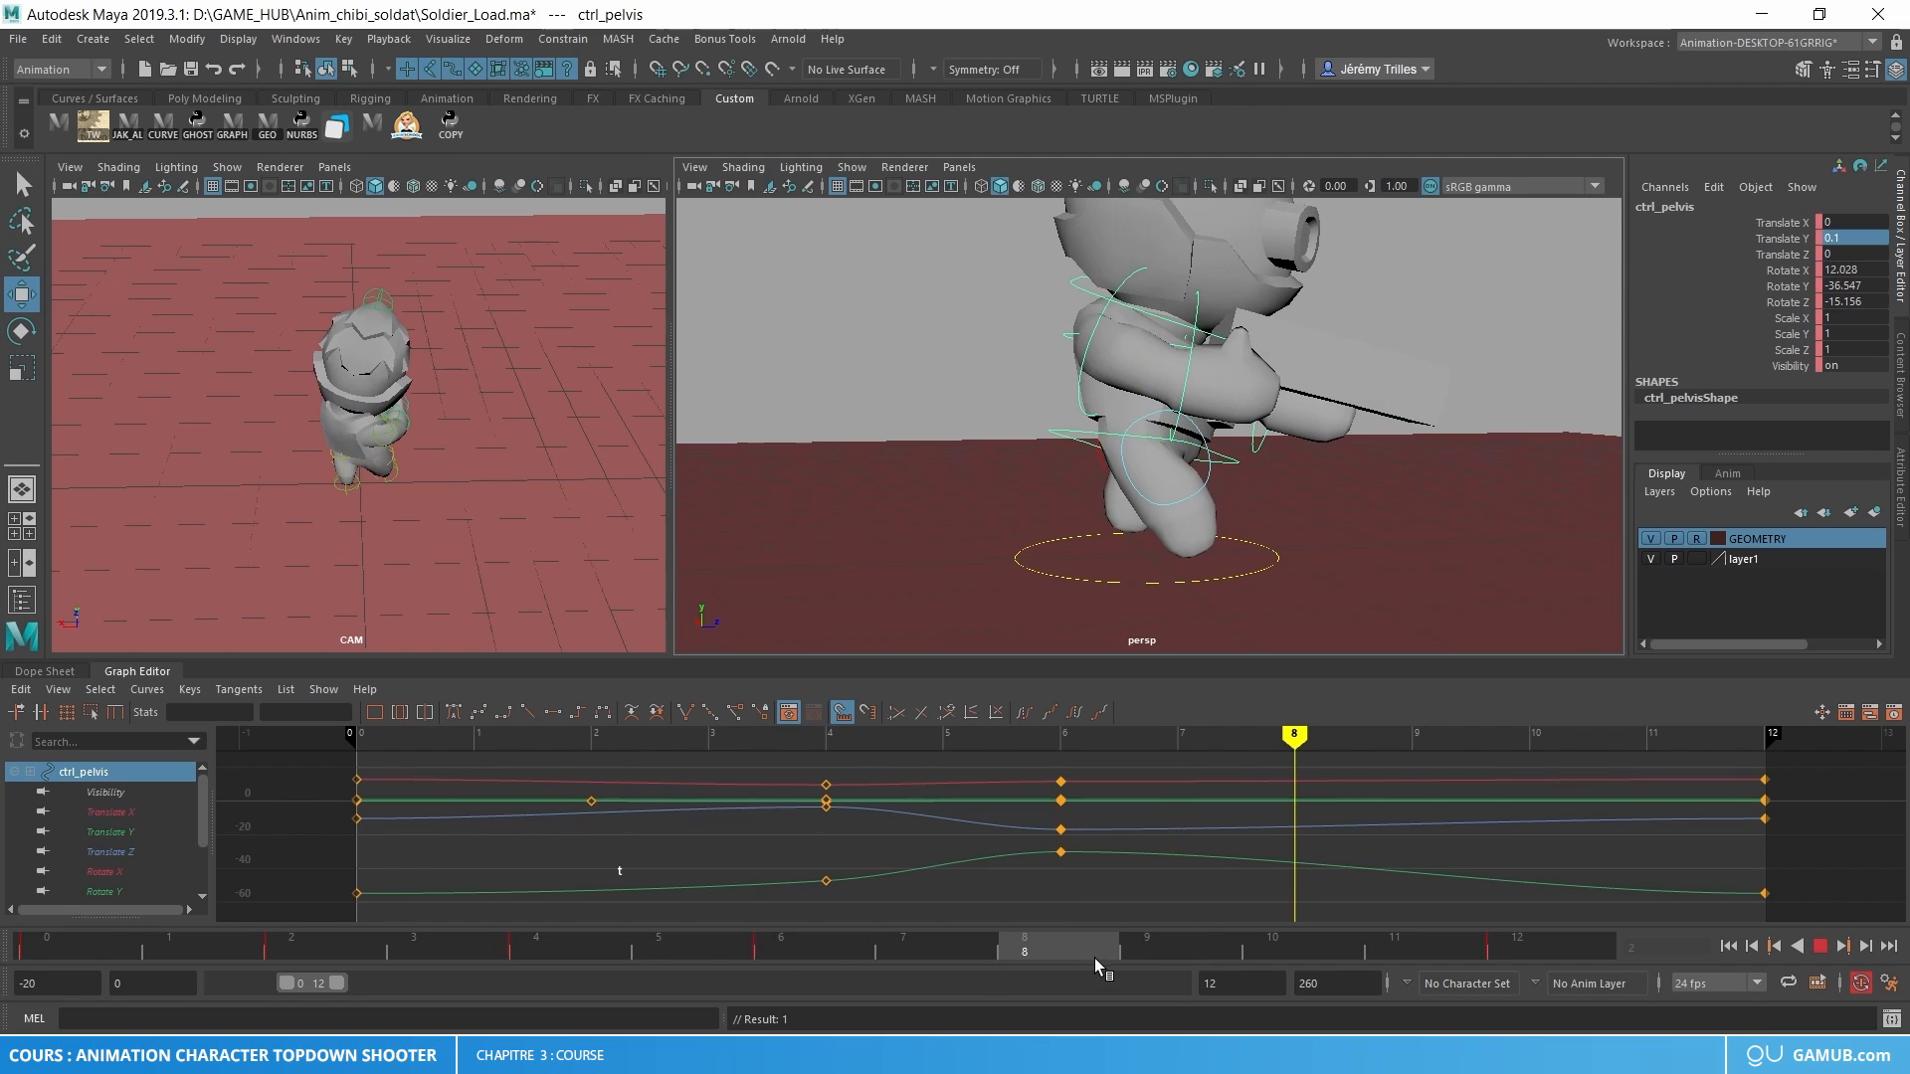
click(1855, 244)
text(0)
key(Return)
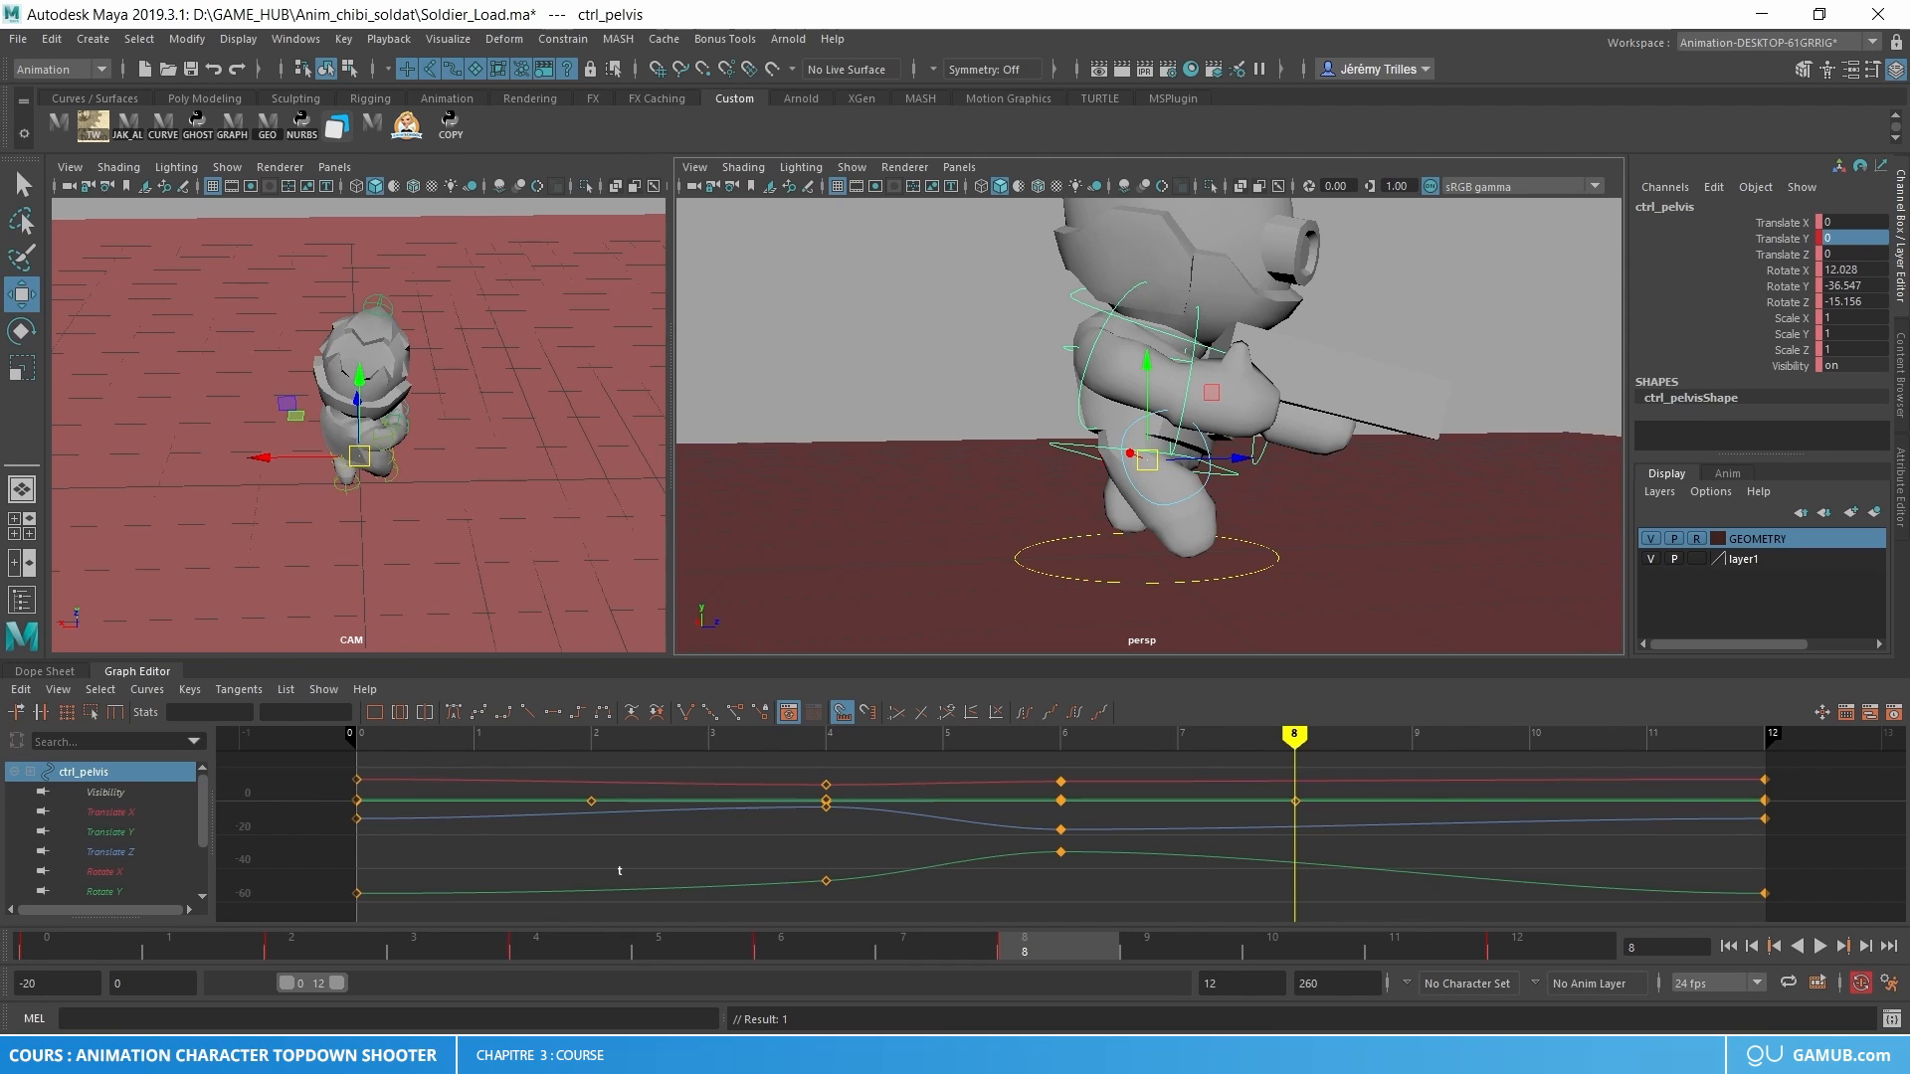
- Set the pelvis control's Translate Y to -0.1 at frame 4
click(510, 953)
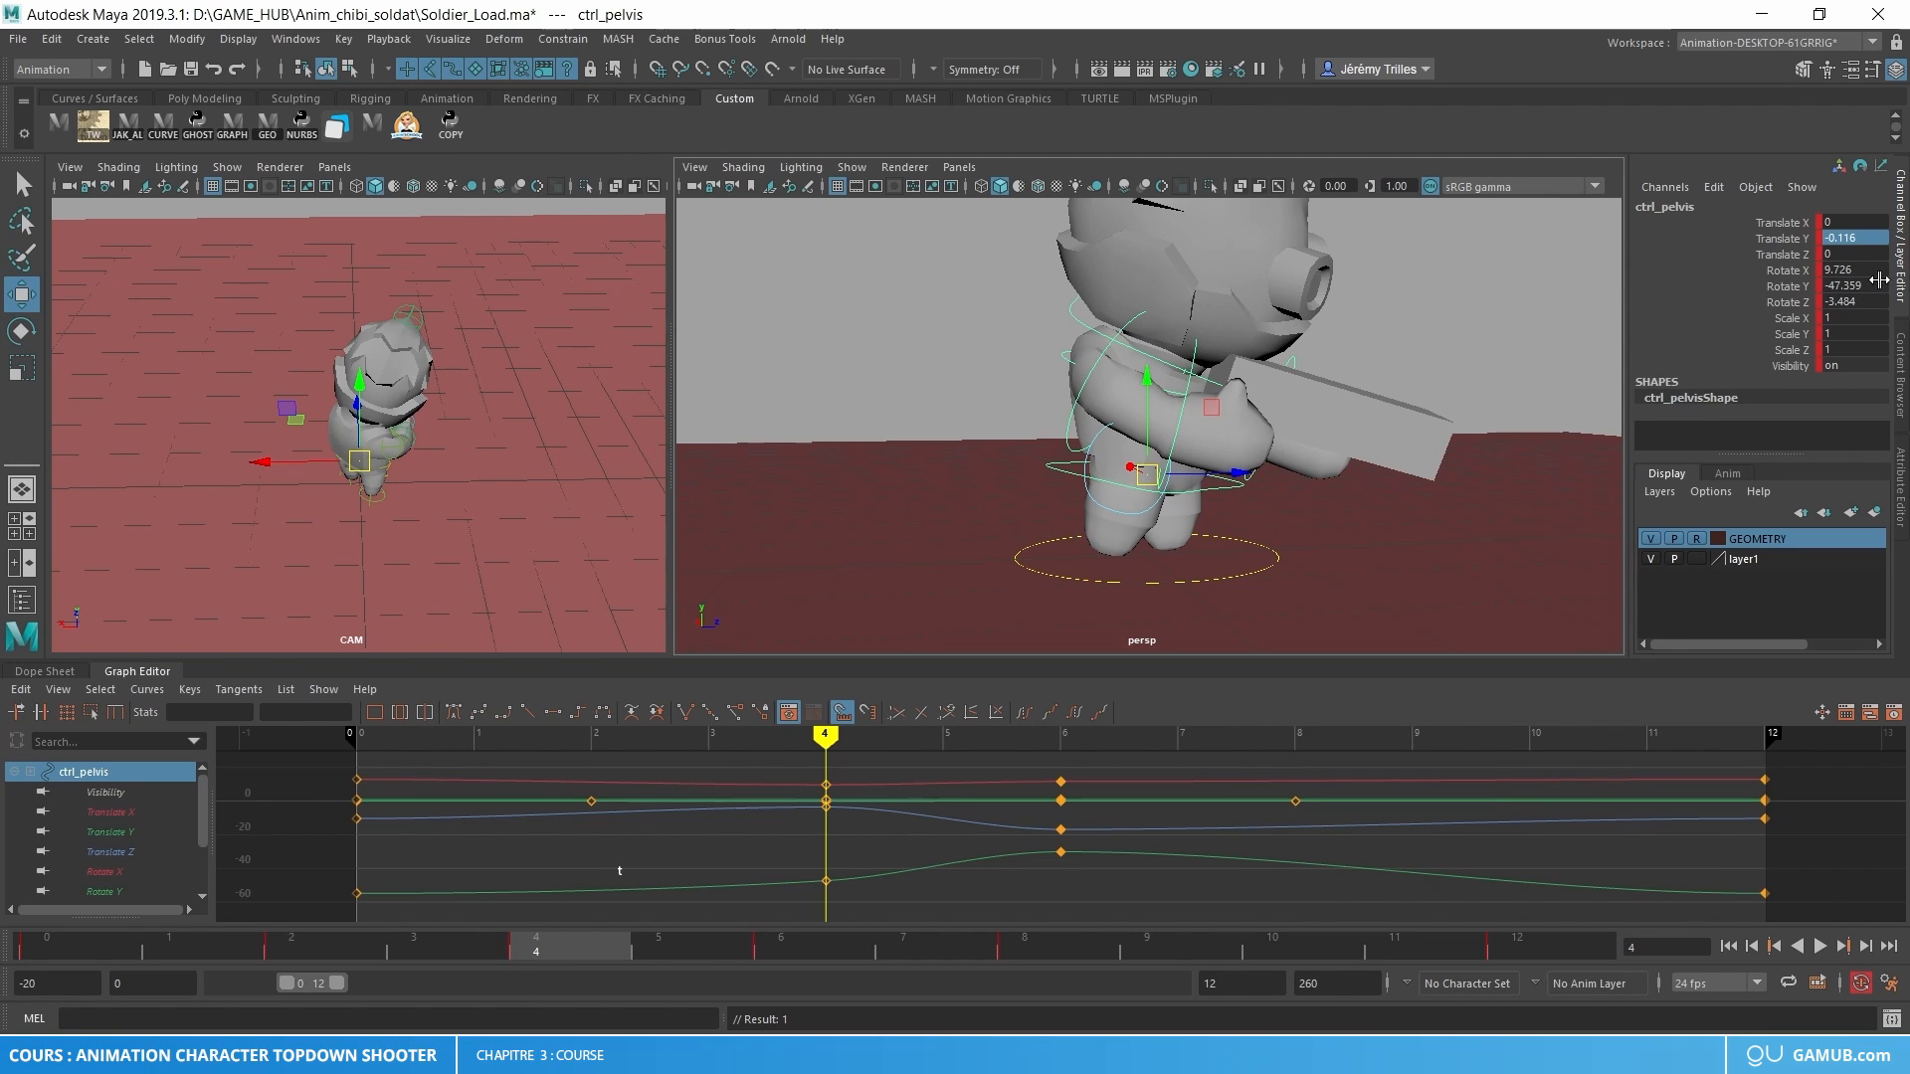
click(1872, 241)
key(Return)
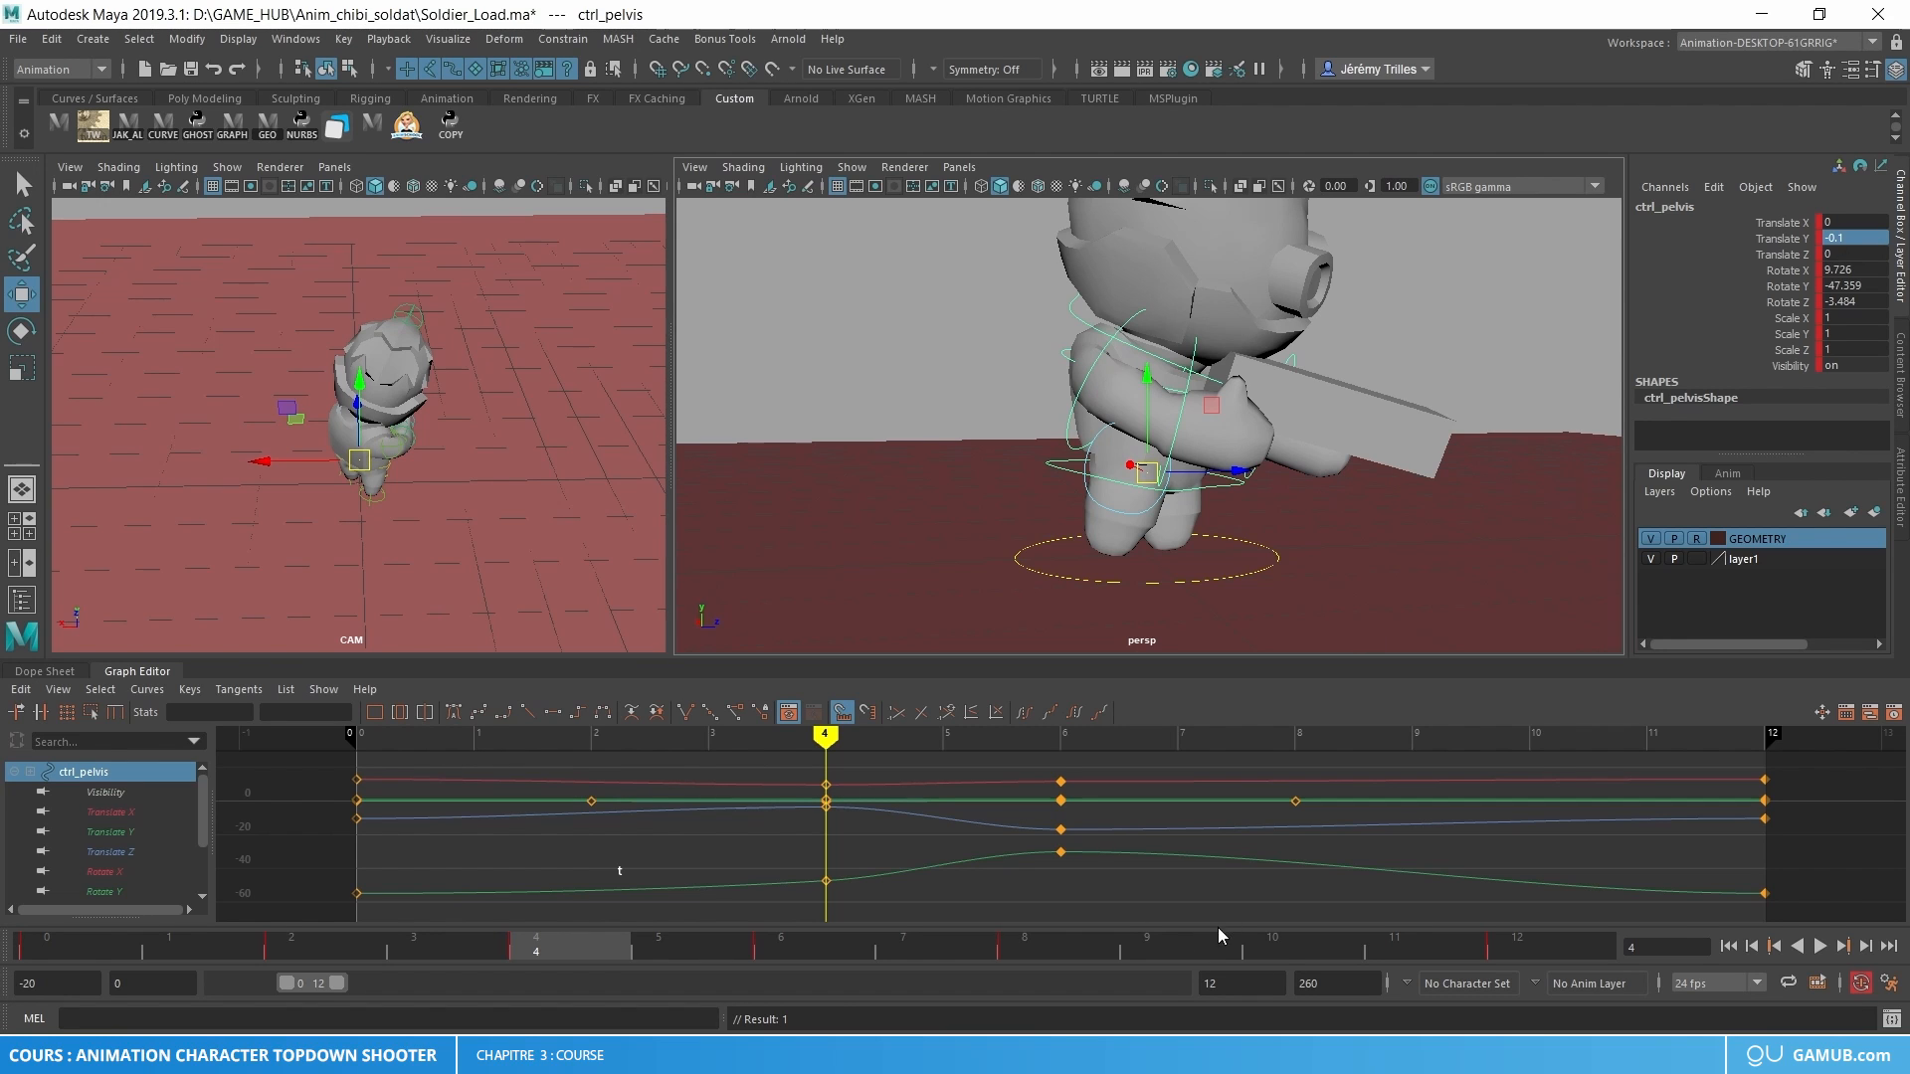
- Set the pelvis control's Translate Y to -0.1 at frame 10 and play back the cycle
click(1273, 952)
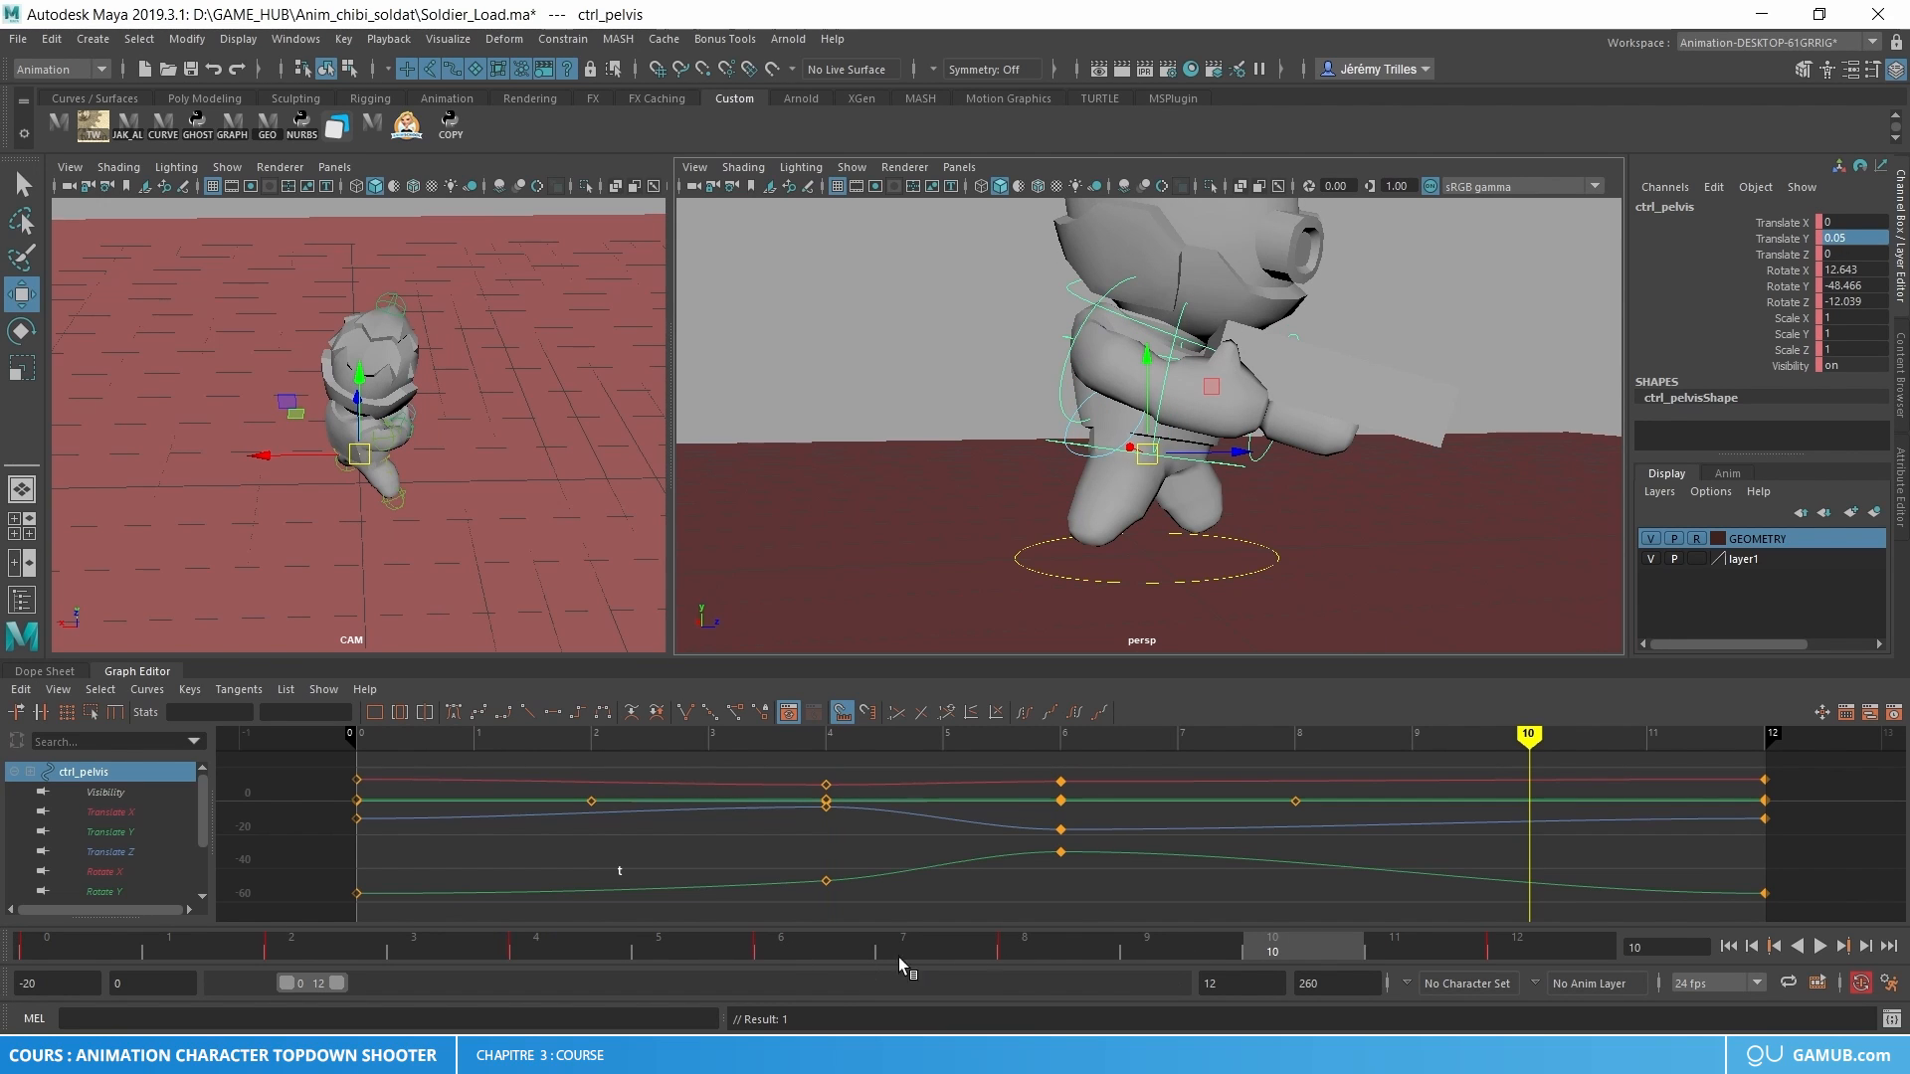
drag(790, 953, 1323, 917)
double_click(1871, 240)
text(-0.1)
key(Return)
key(alt+v)
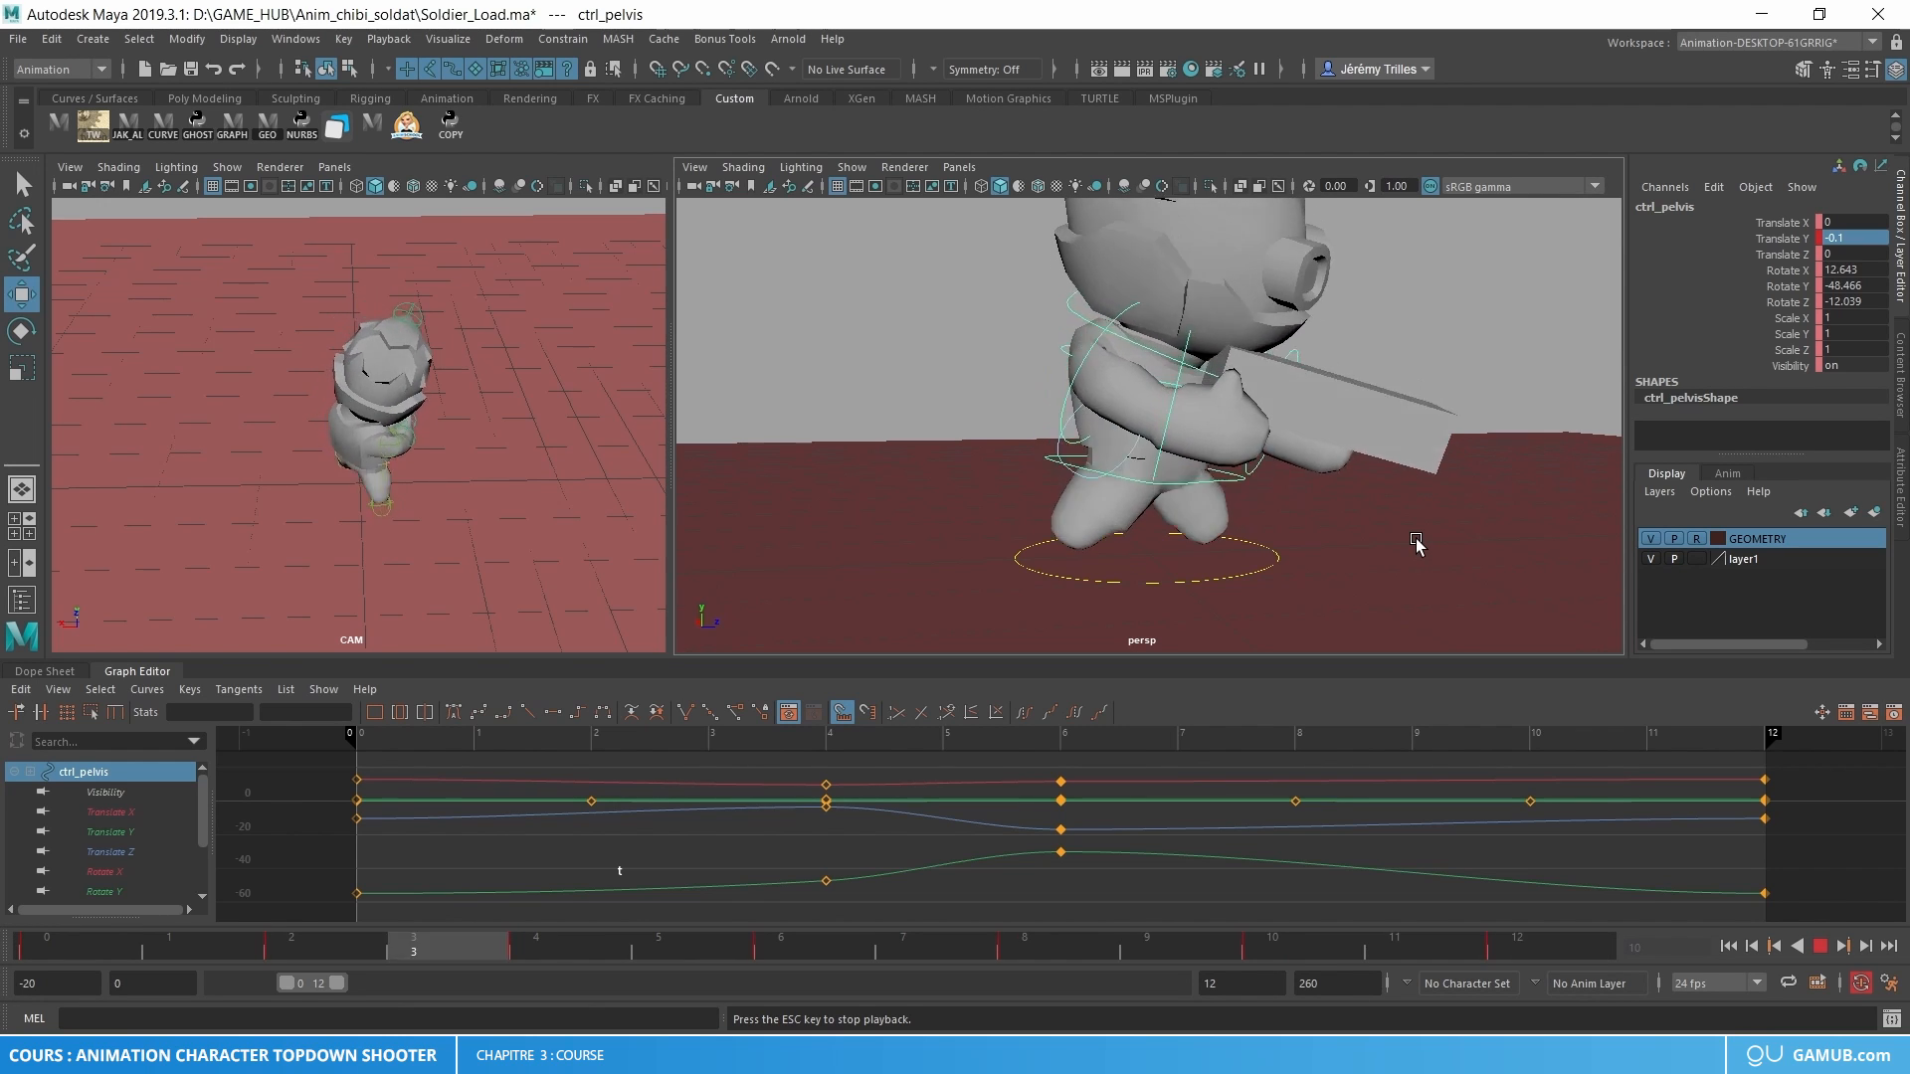
key(Escape)
- At frame 0, rotate the right leg control to about X 108.5, Y -46.8, Z -93.9 and move it to about X -0.005
click(1232, 491)
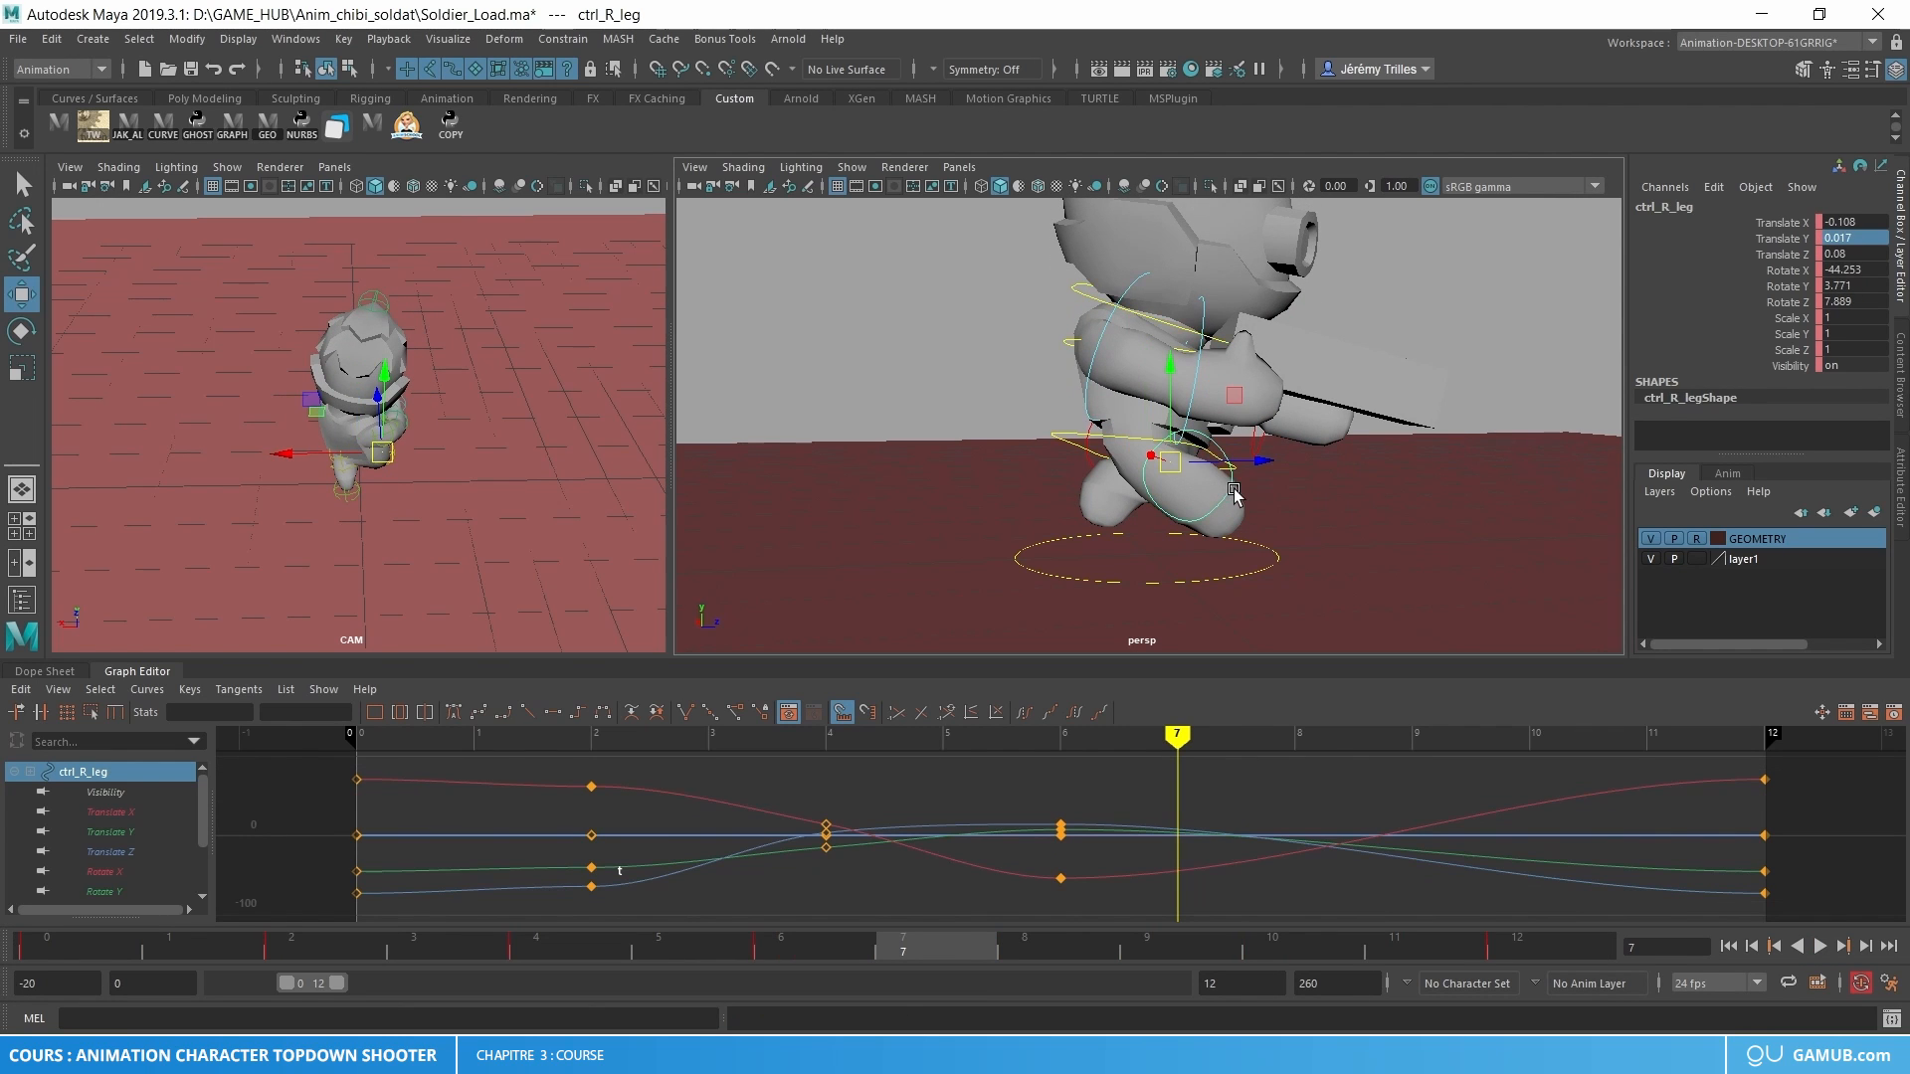
key(alt+v)
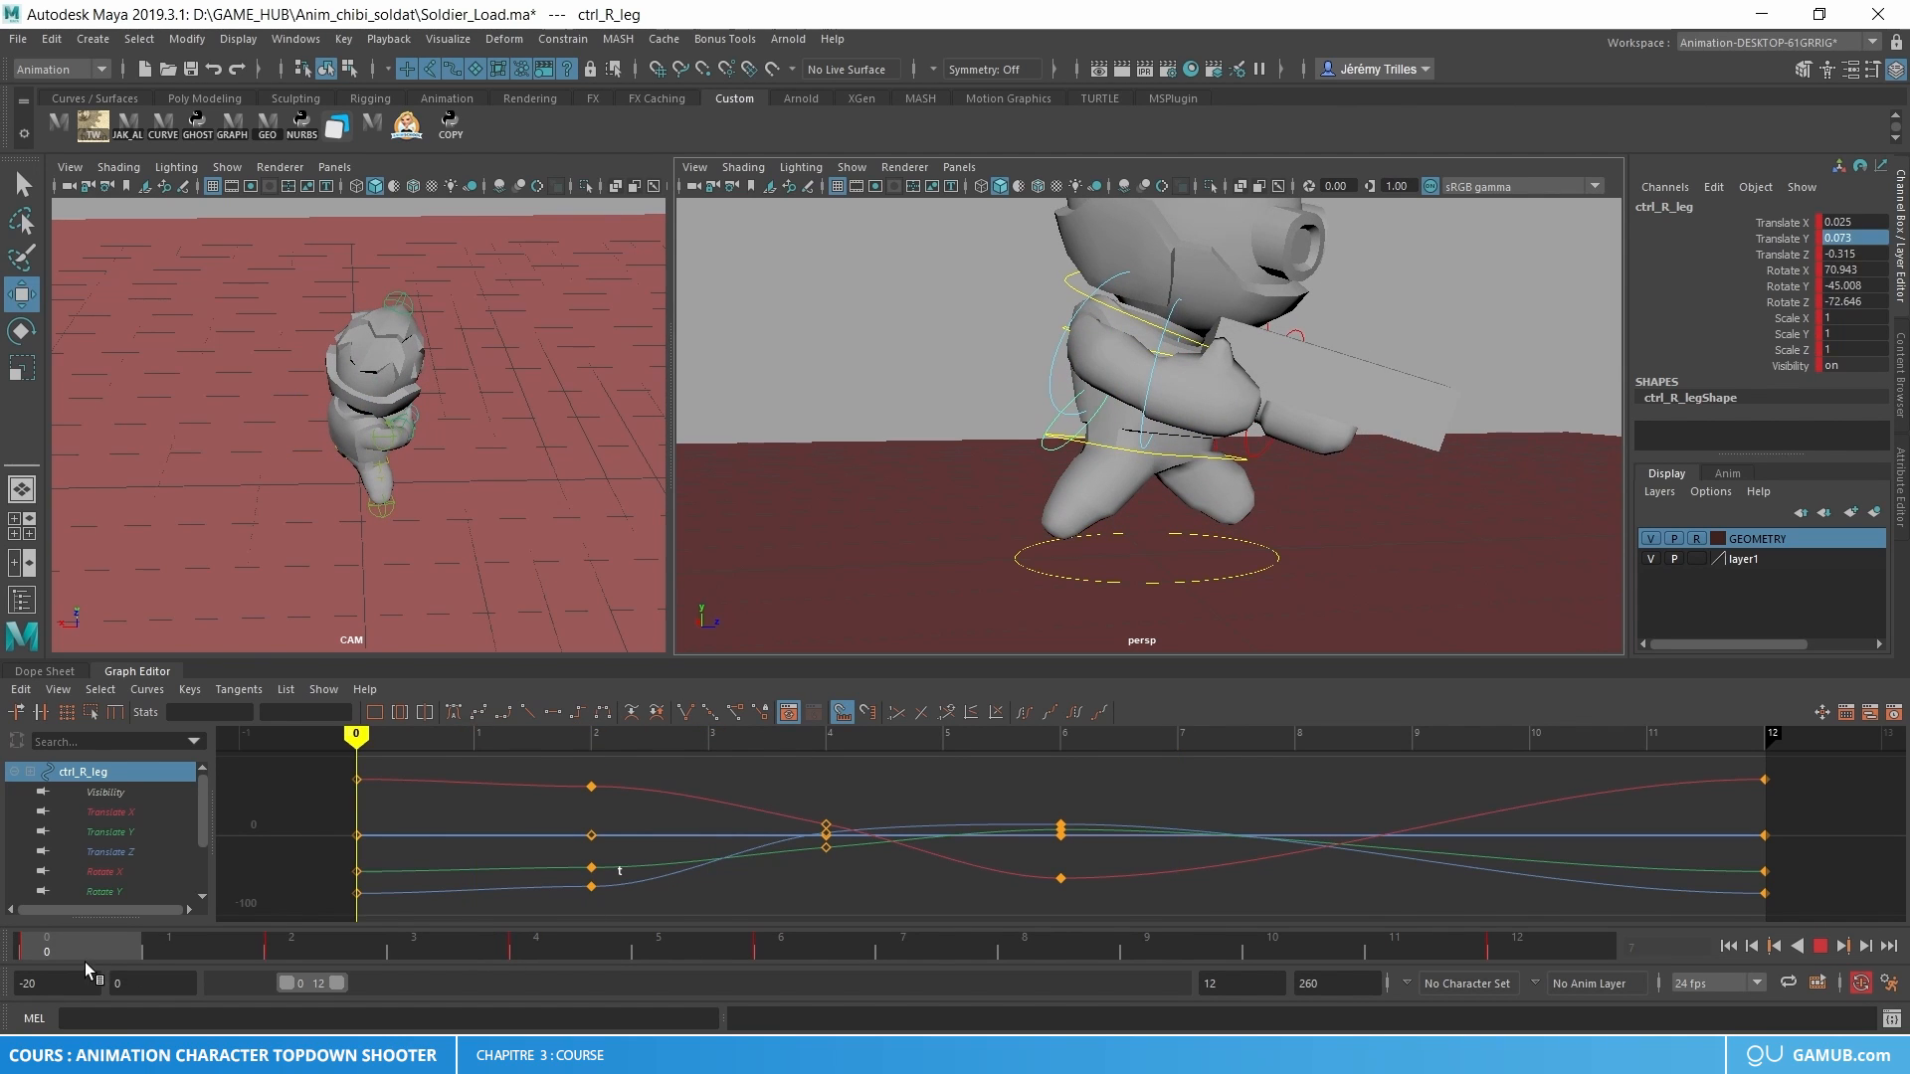
key(alt+v)
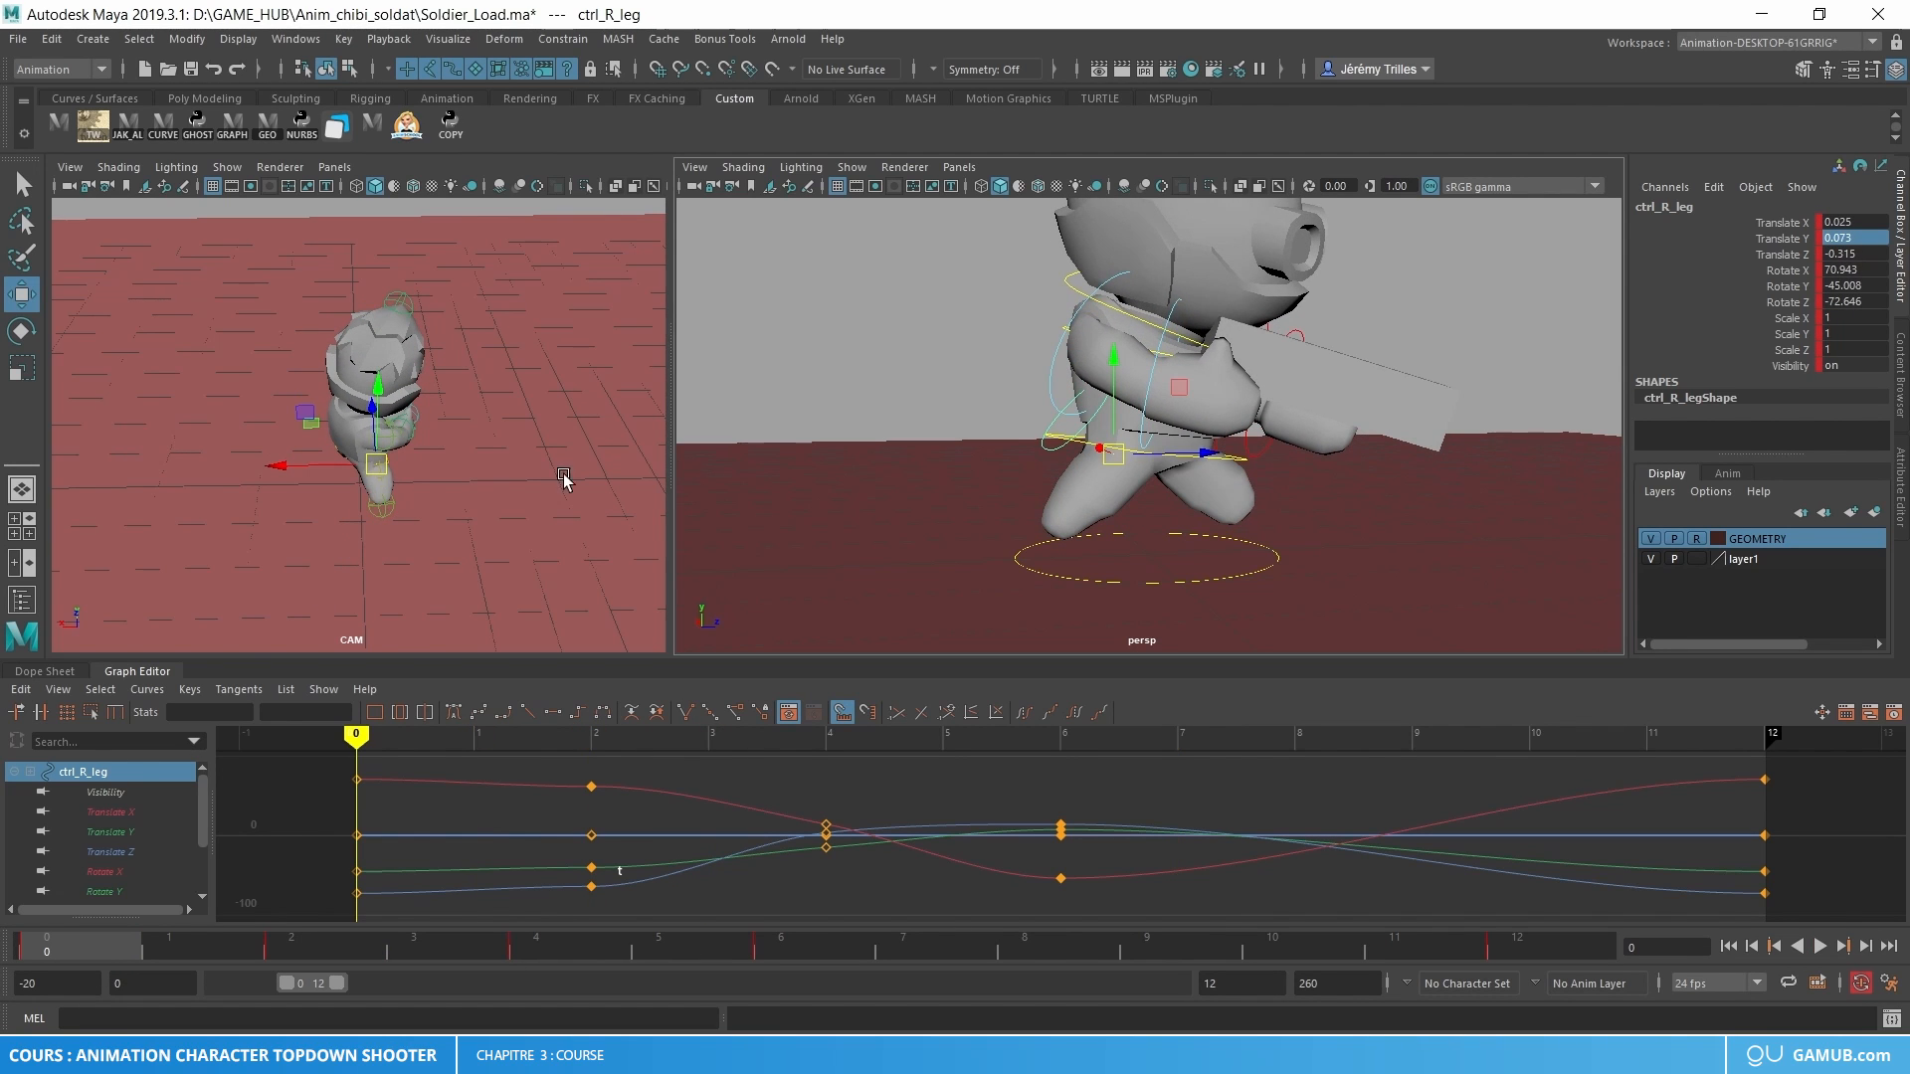
alt+drag(1114, 467, 1104, 538)
key(e)
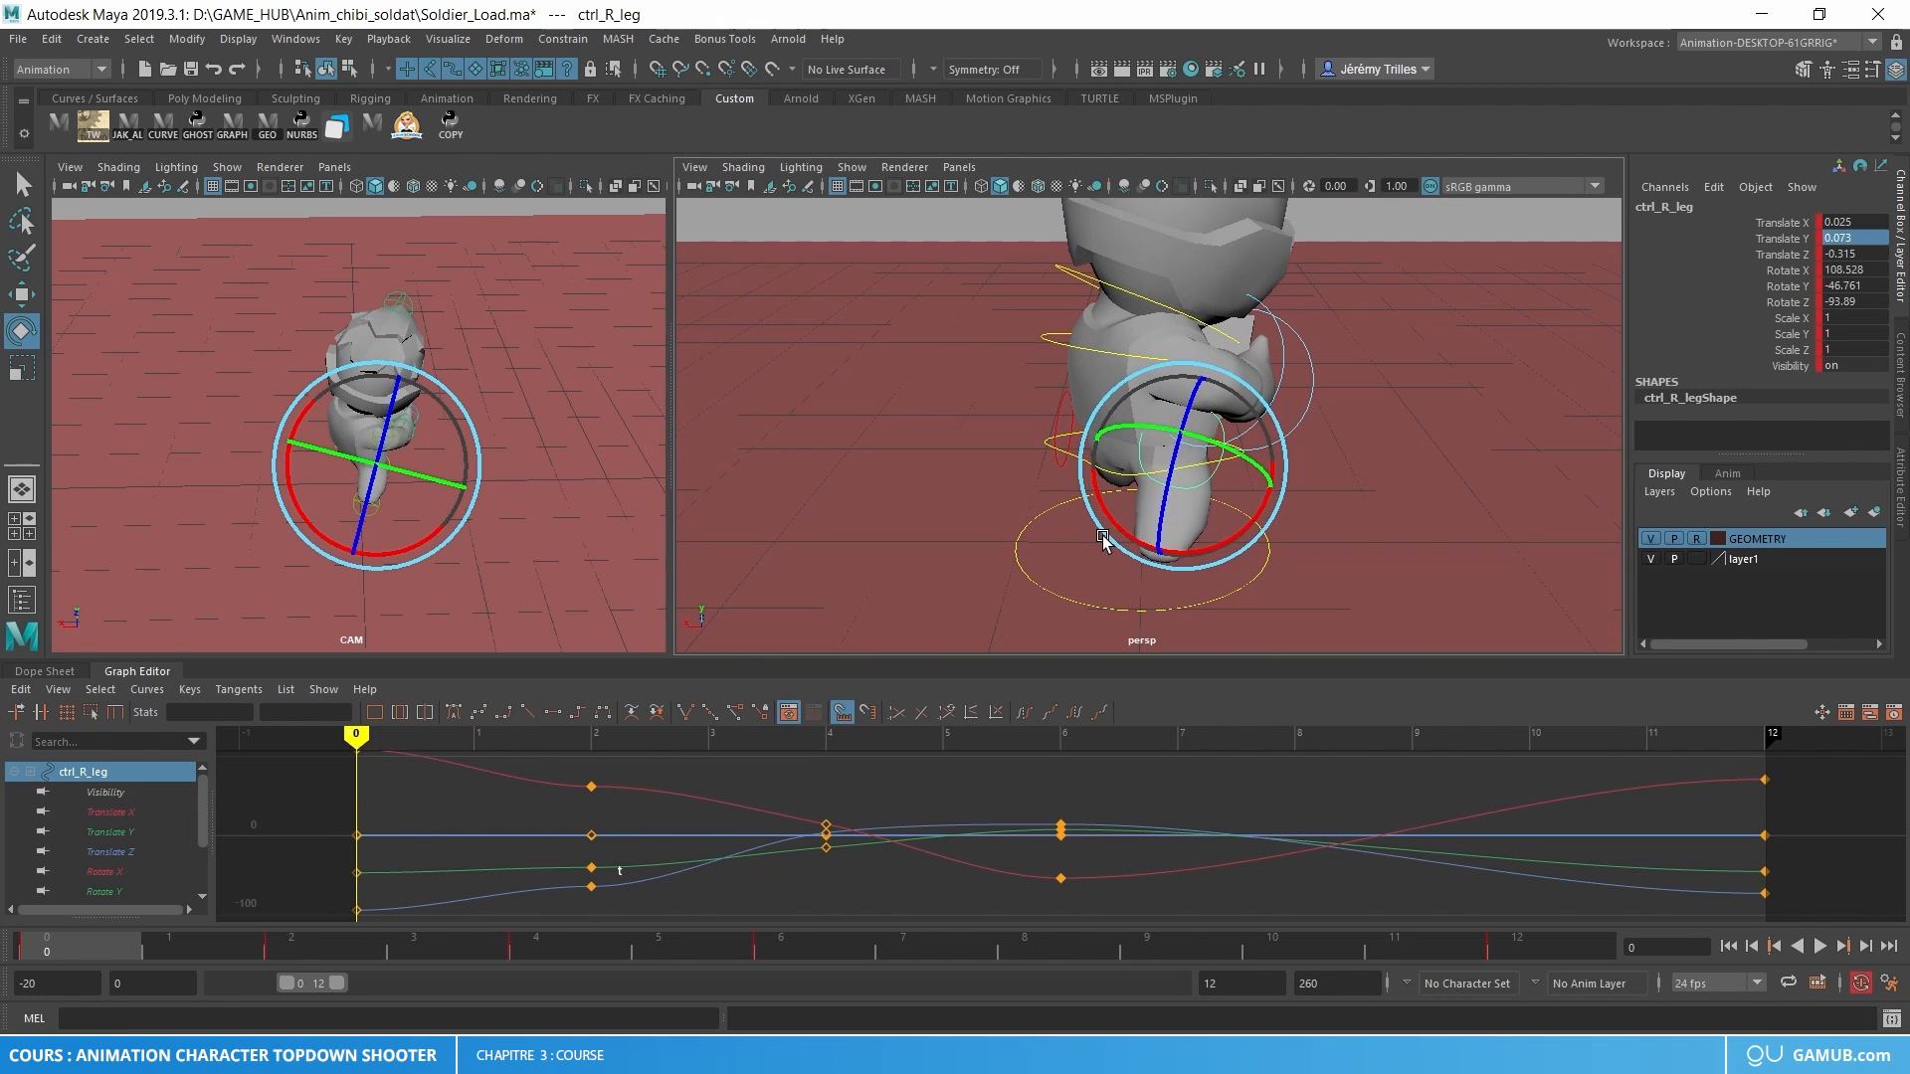
key(w)
drag(1172, 459, 1208, 505)
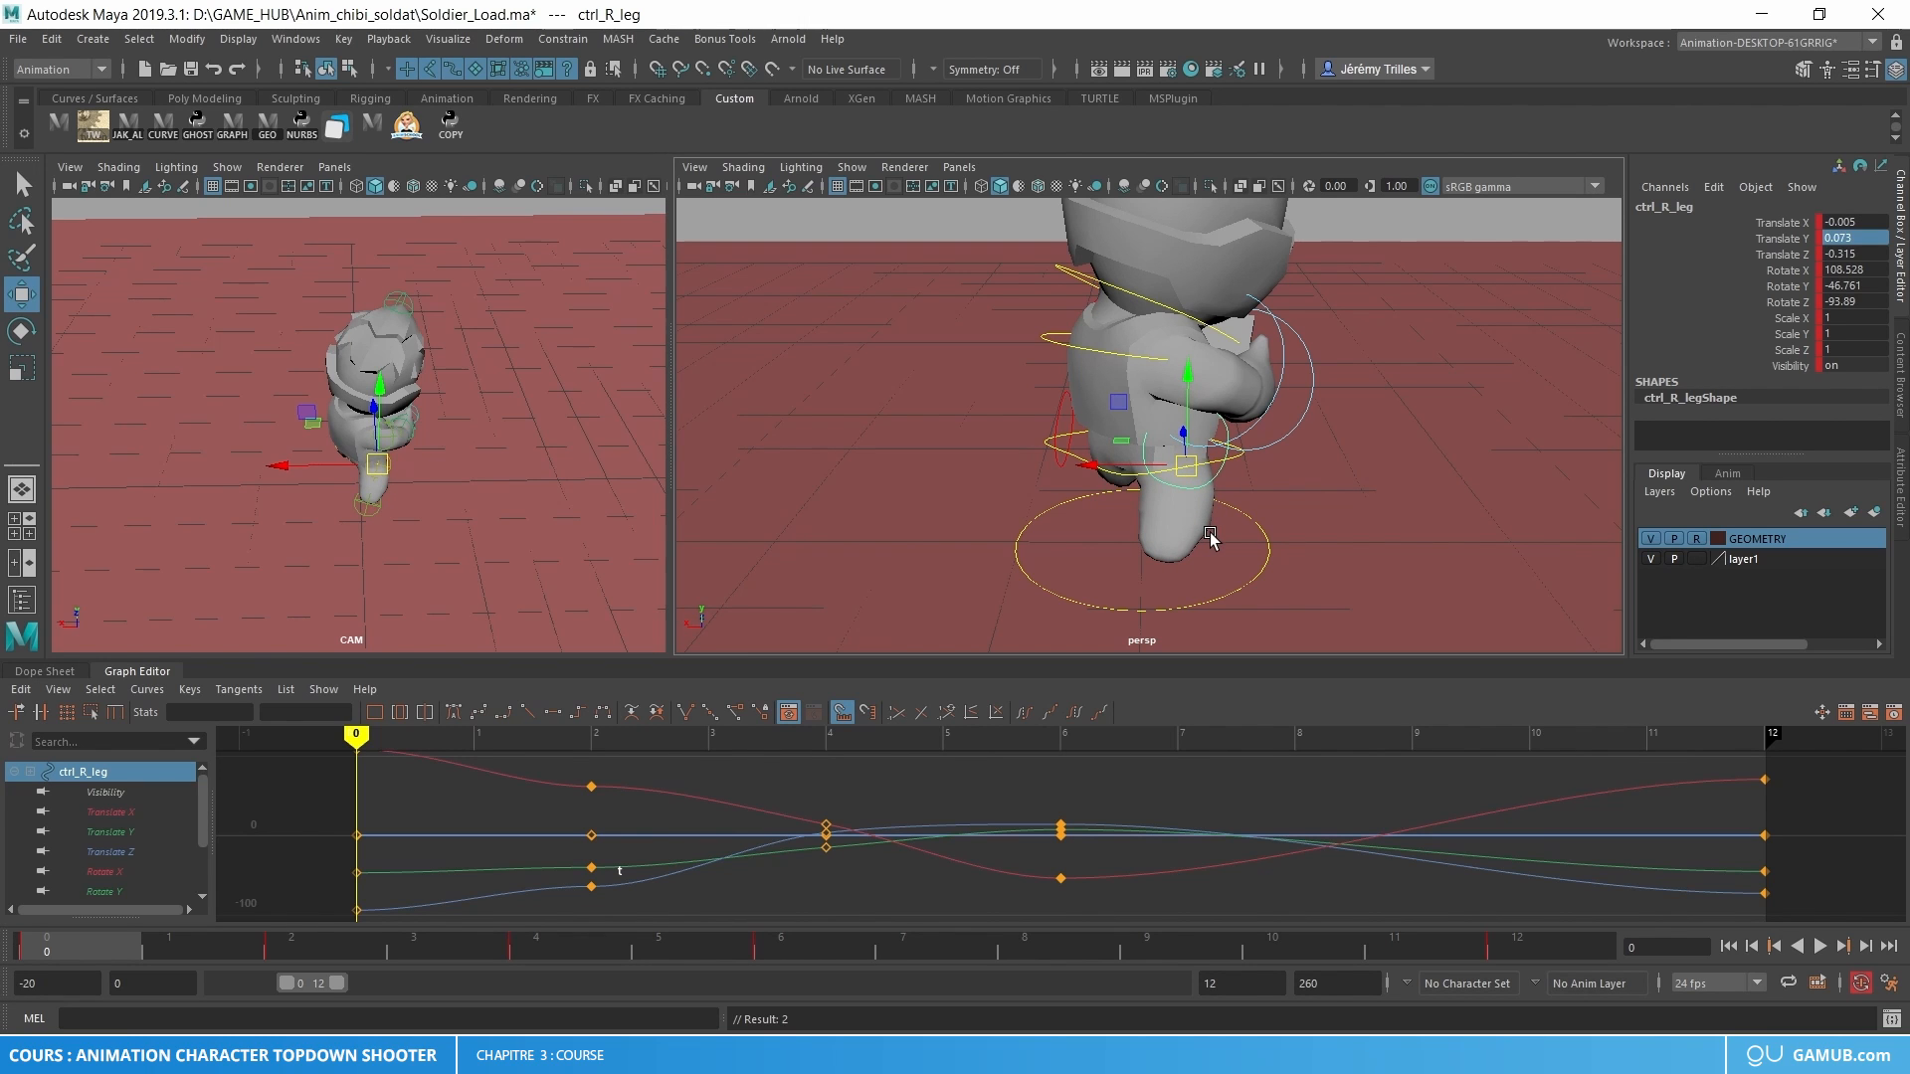
- Copy the right leg control's frame 0 keys and paste them at frame 12
alt+drag(1211, 537, 1094, 557)
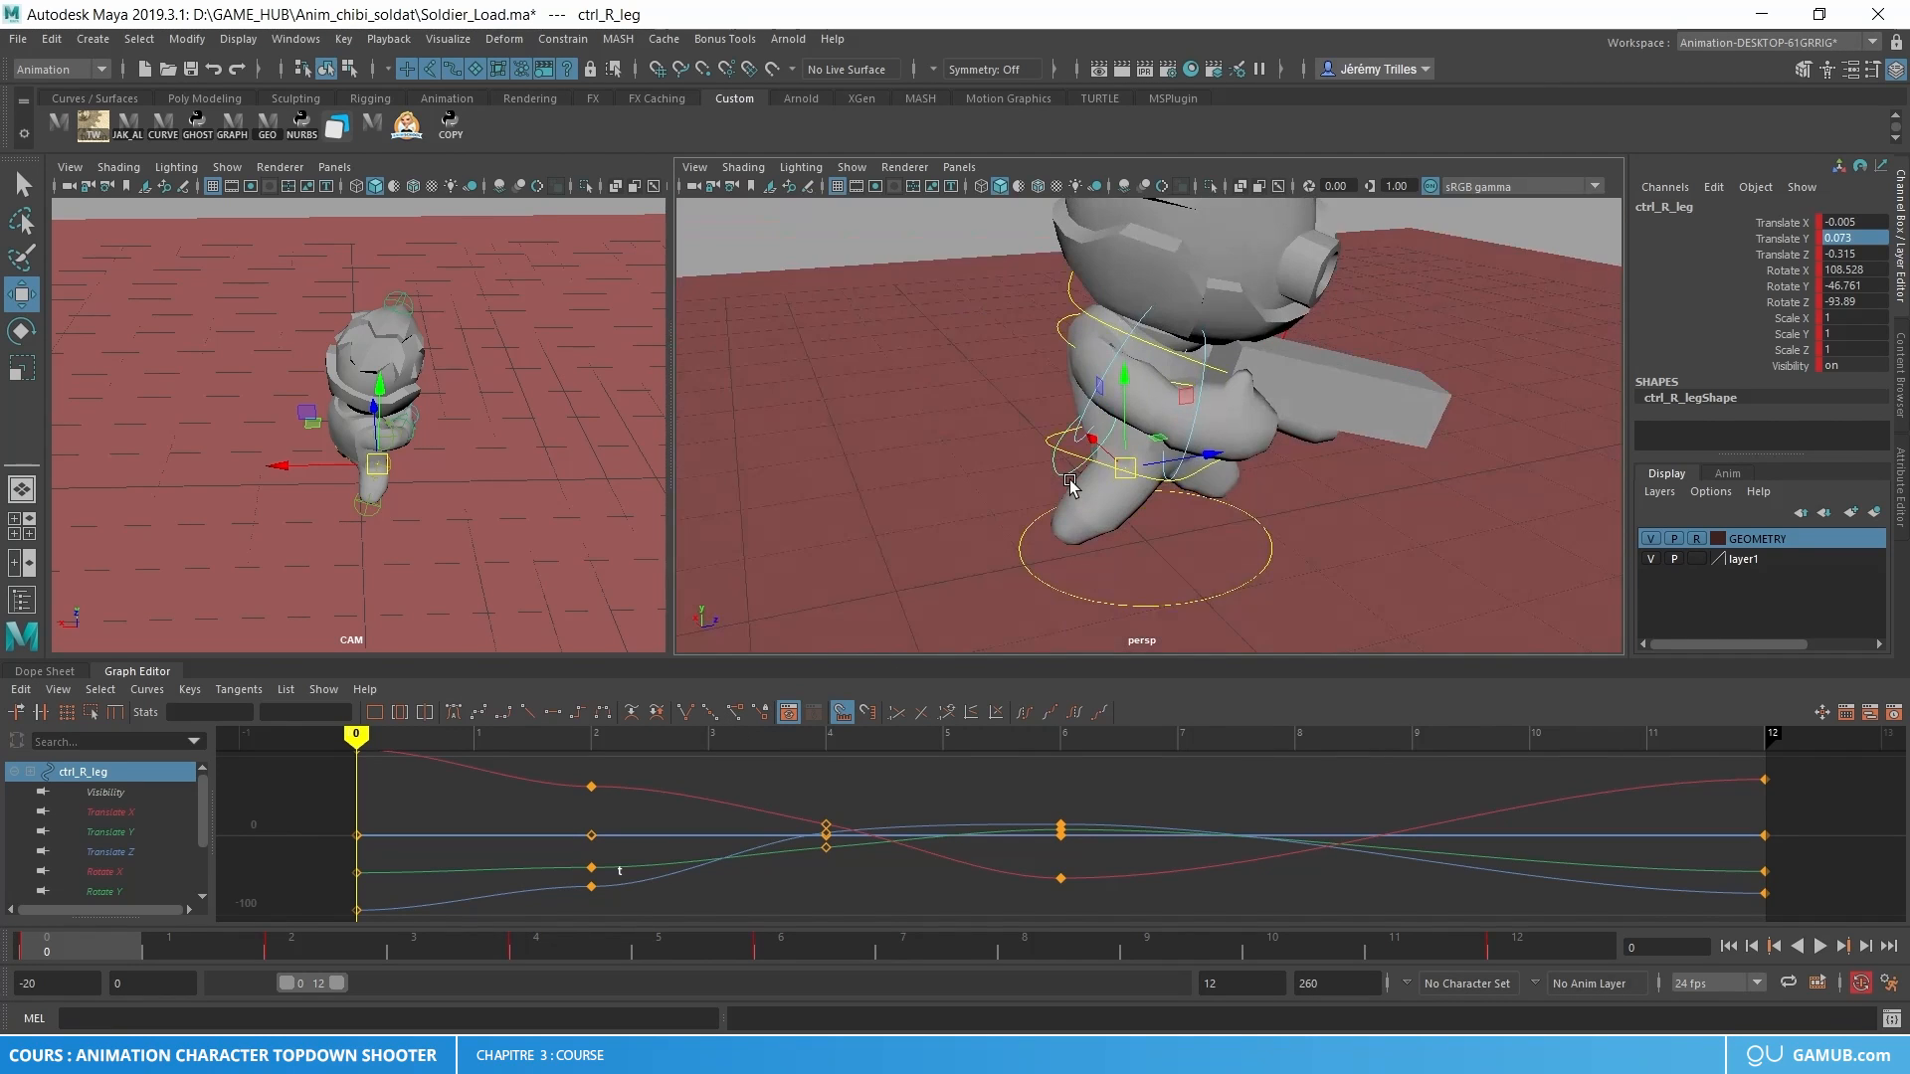
right_click(85, 933)
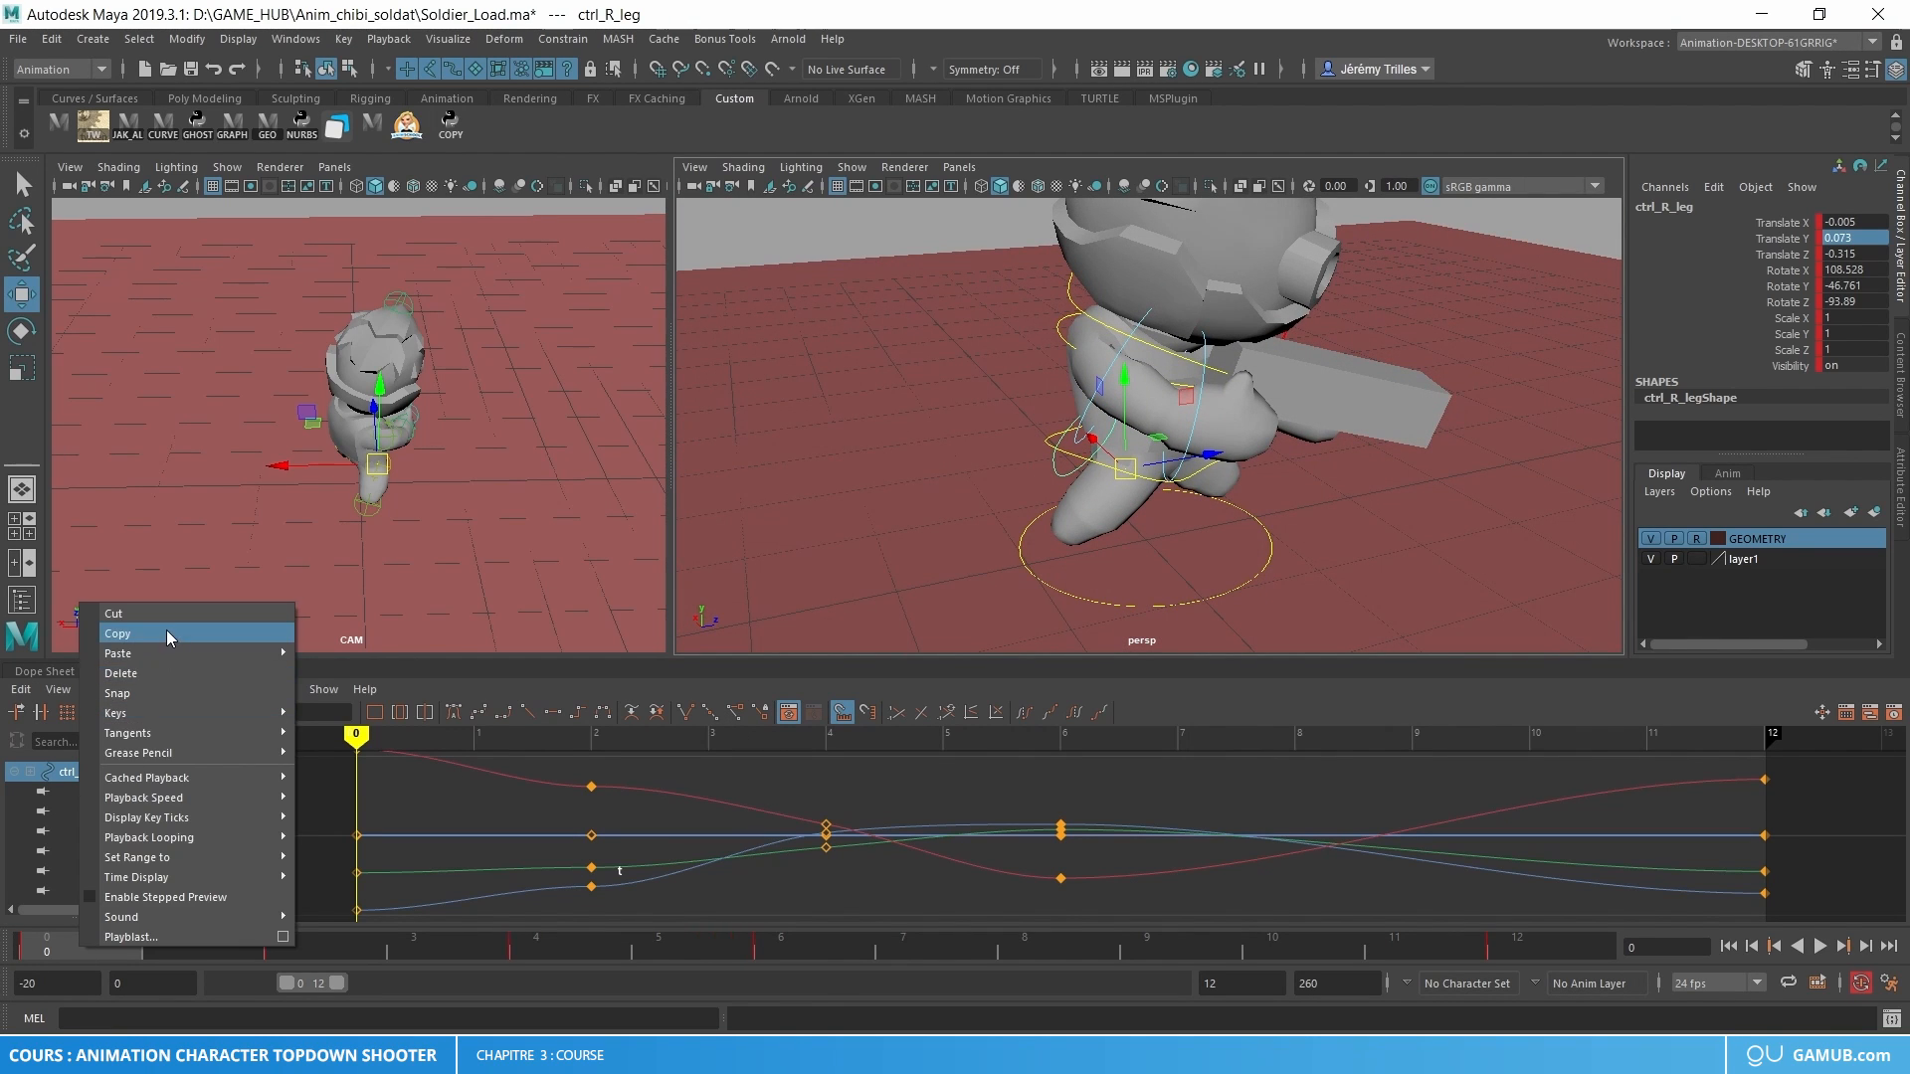
click(166, 630)
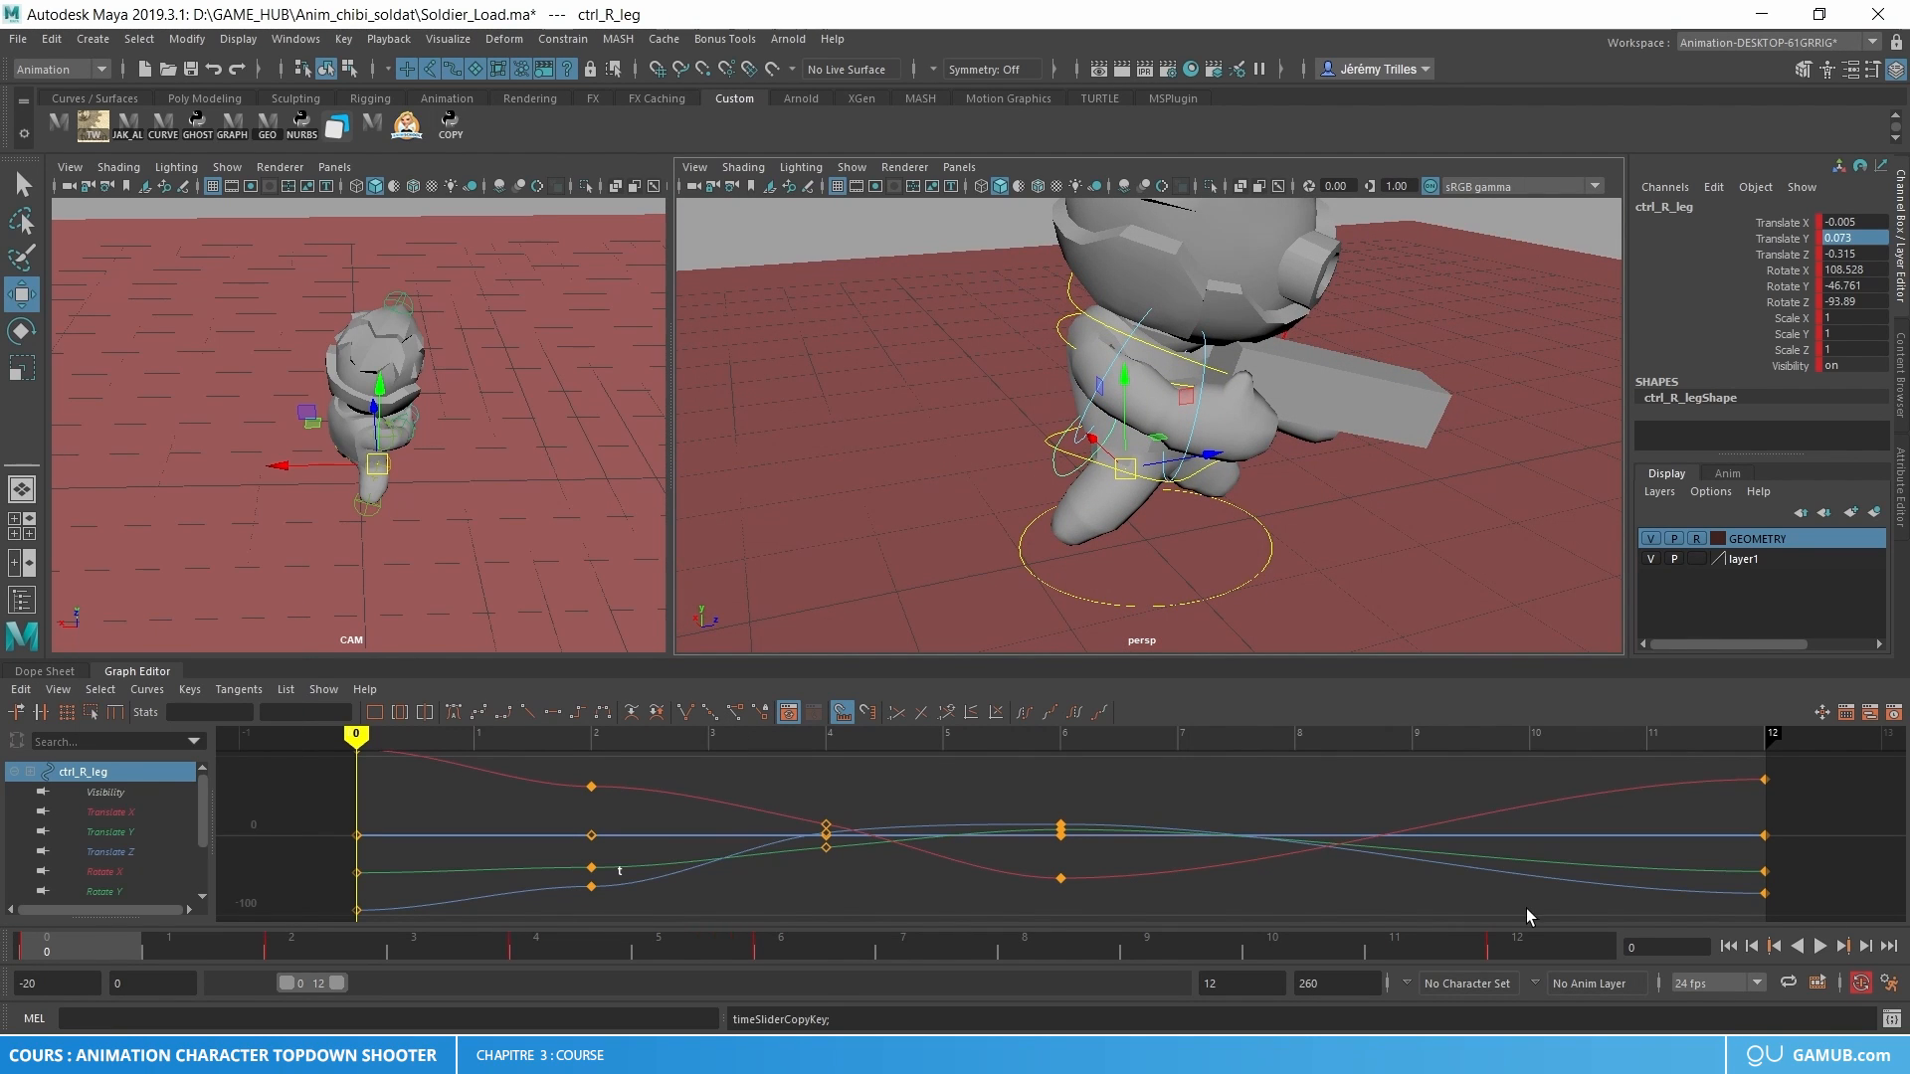
click(1537, 943)
right_click(1537, 943)
mouse_move(1592, 647)
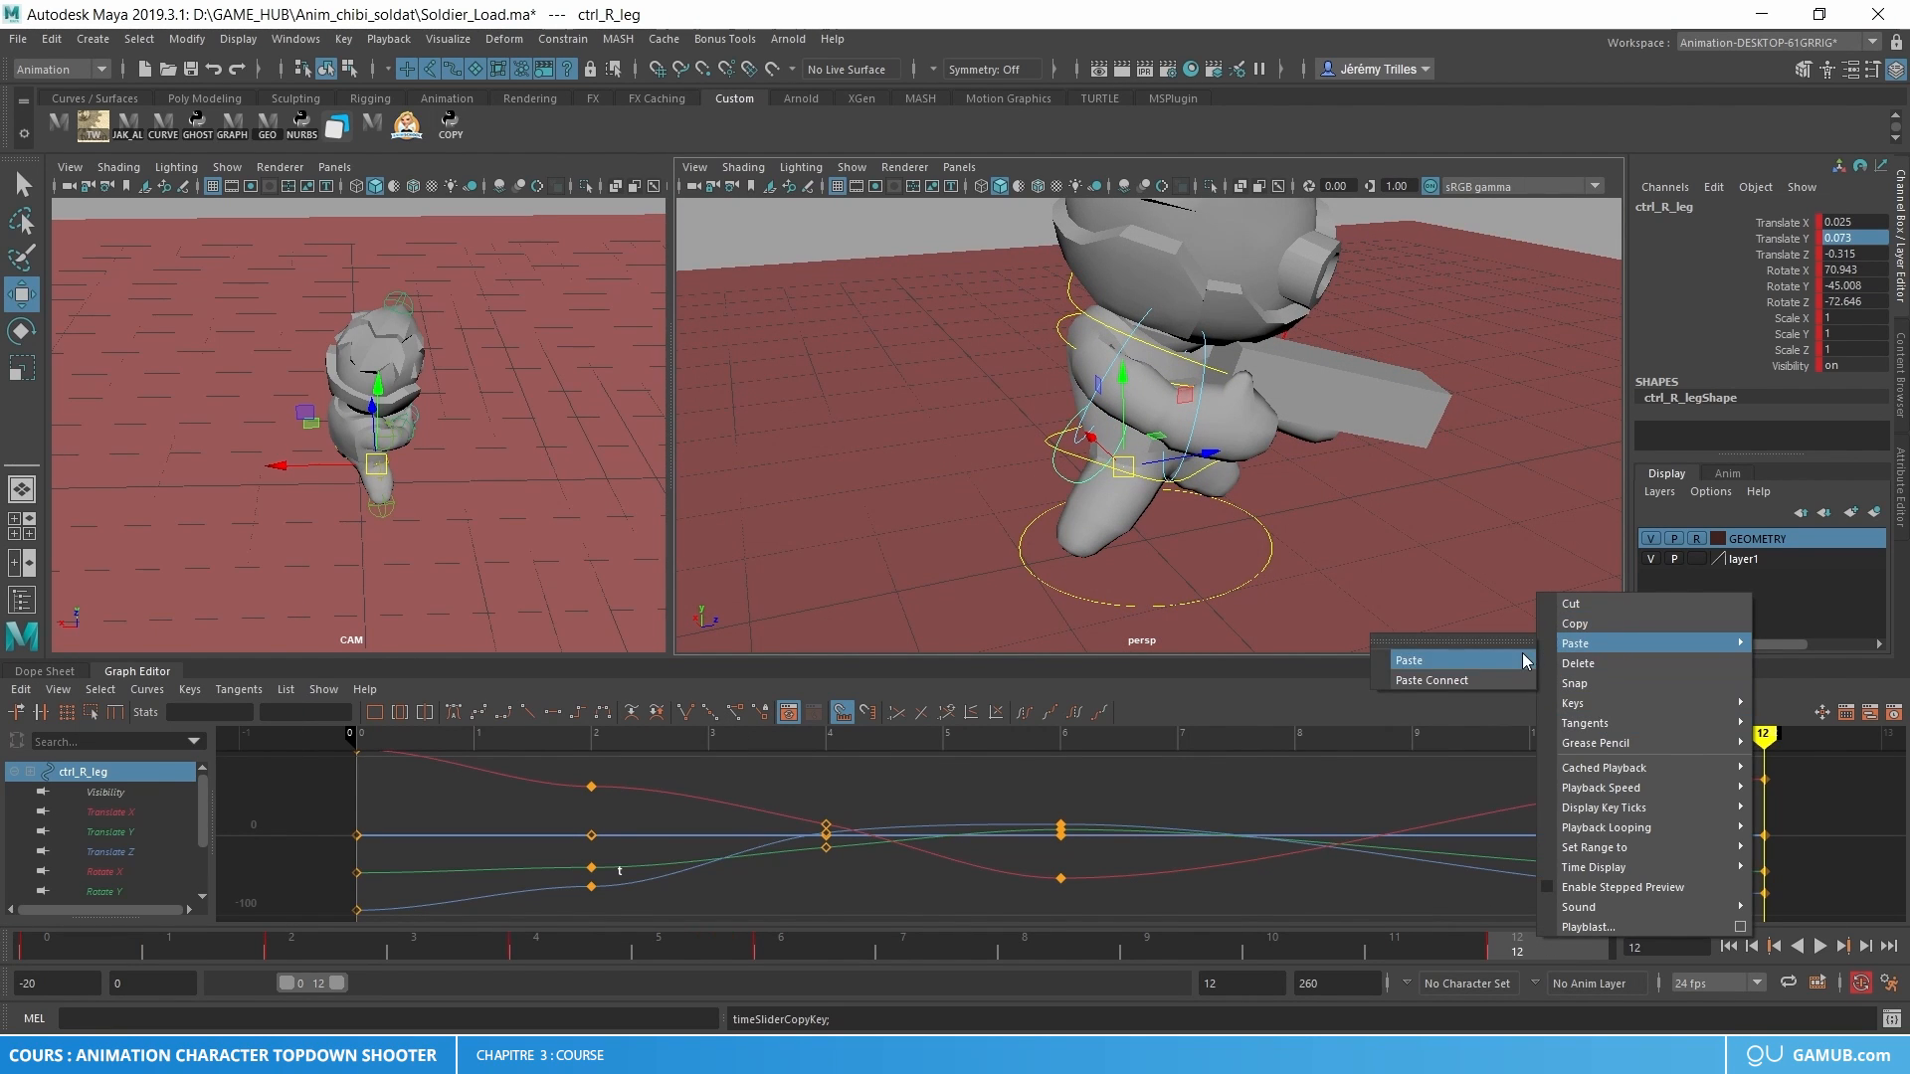
click(1443, 659)
- Adjust the left leg control's rotation at frame 6
alt+drag(1242, 535, 1161, 560)
click(820, 950)
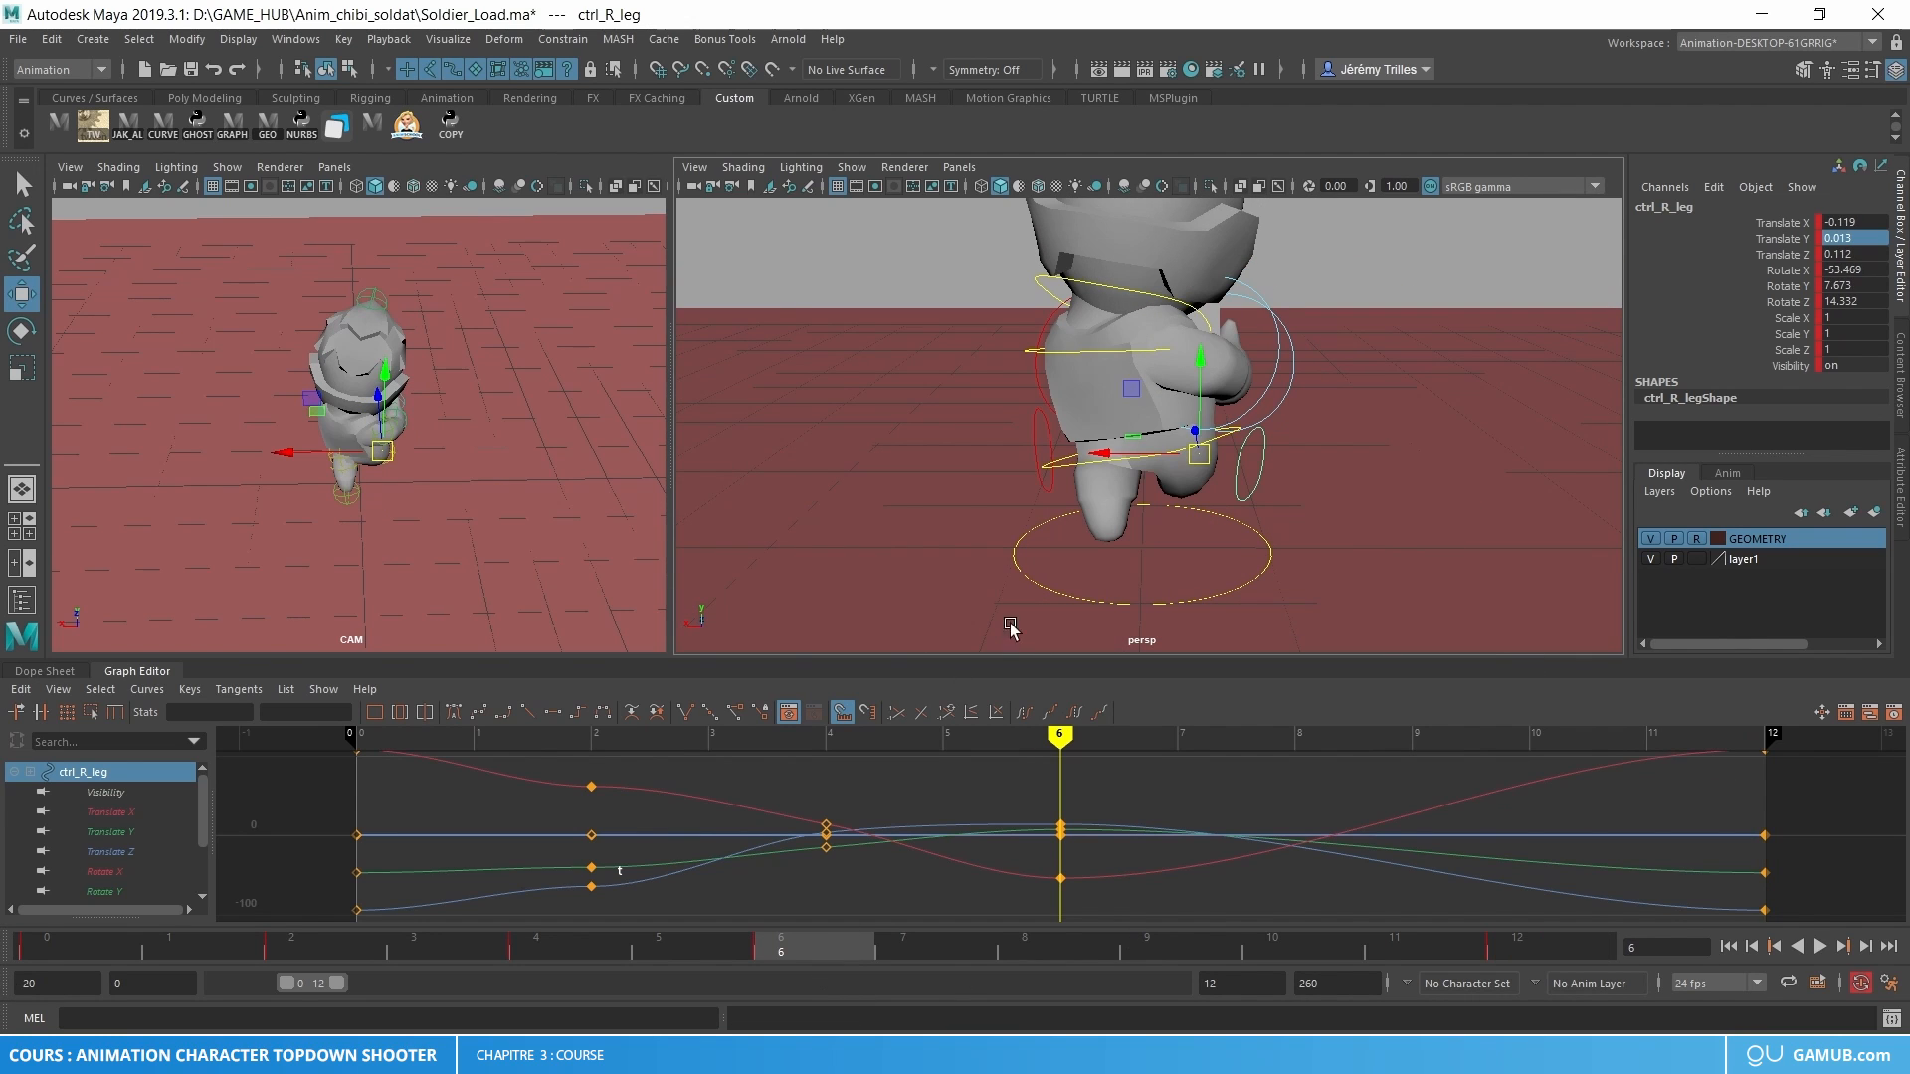
click(1044, 467)
key(e)
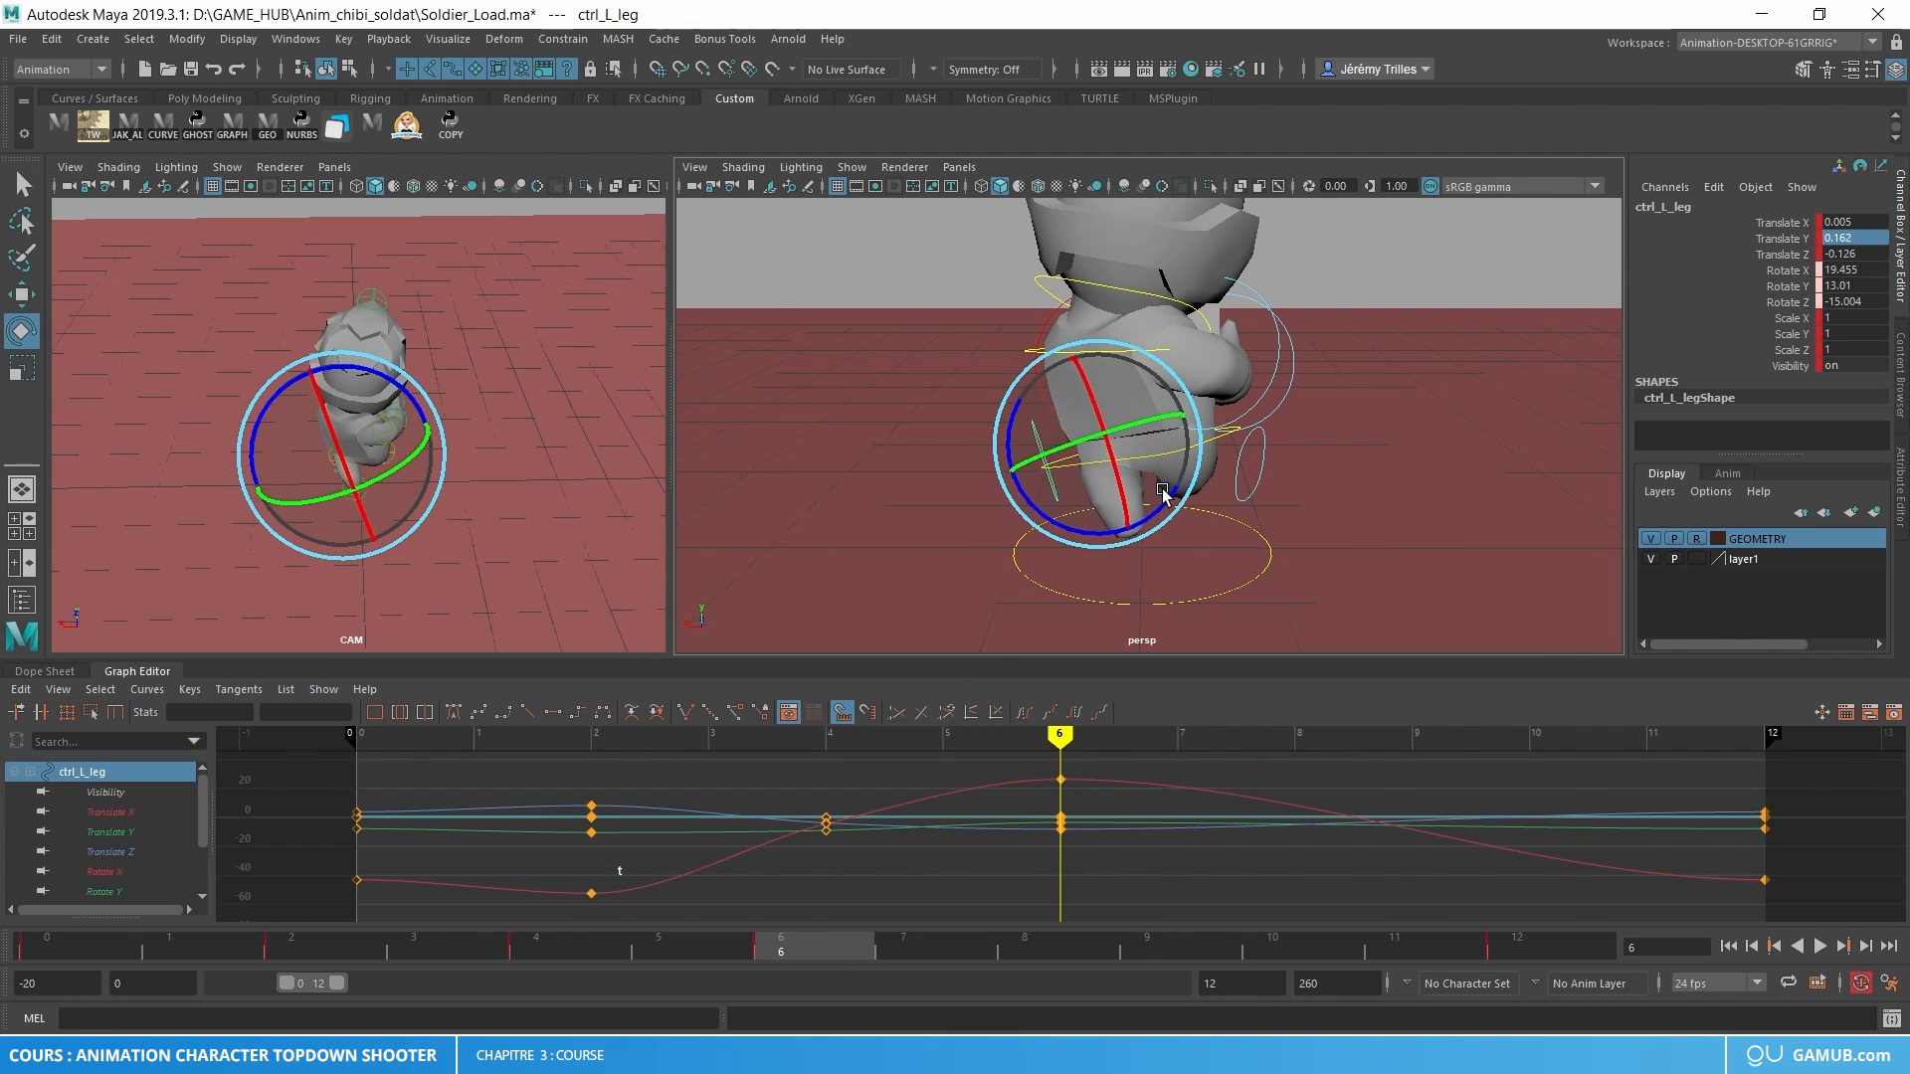
drag(1165, 488, 1165, 488)
- Rotate the right leg control at frame 2 to about X 87.6, Y -50.4, Z -73.4
drag(343, 946, 108, 975)
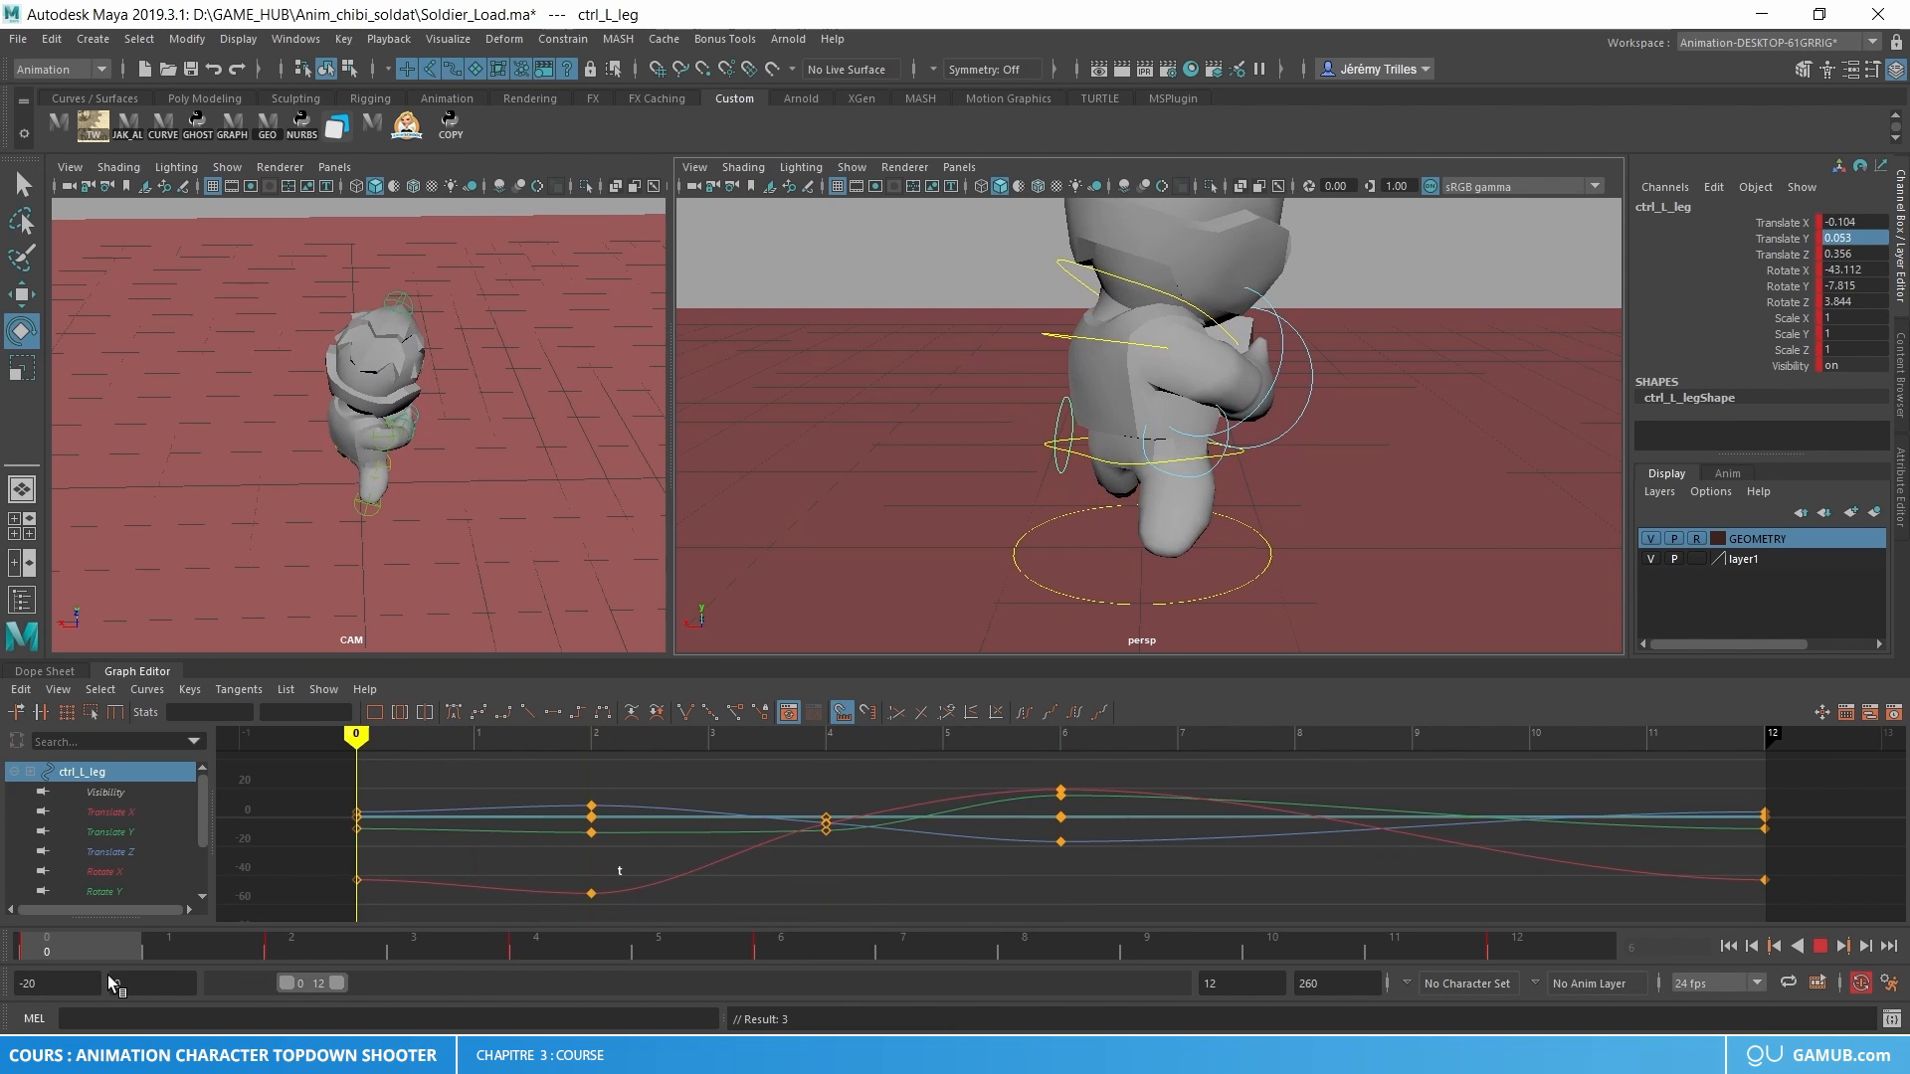
click(1212, 475)
key(w)
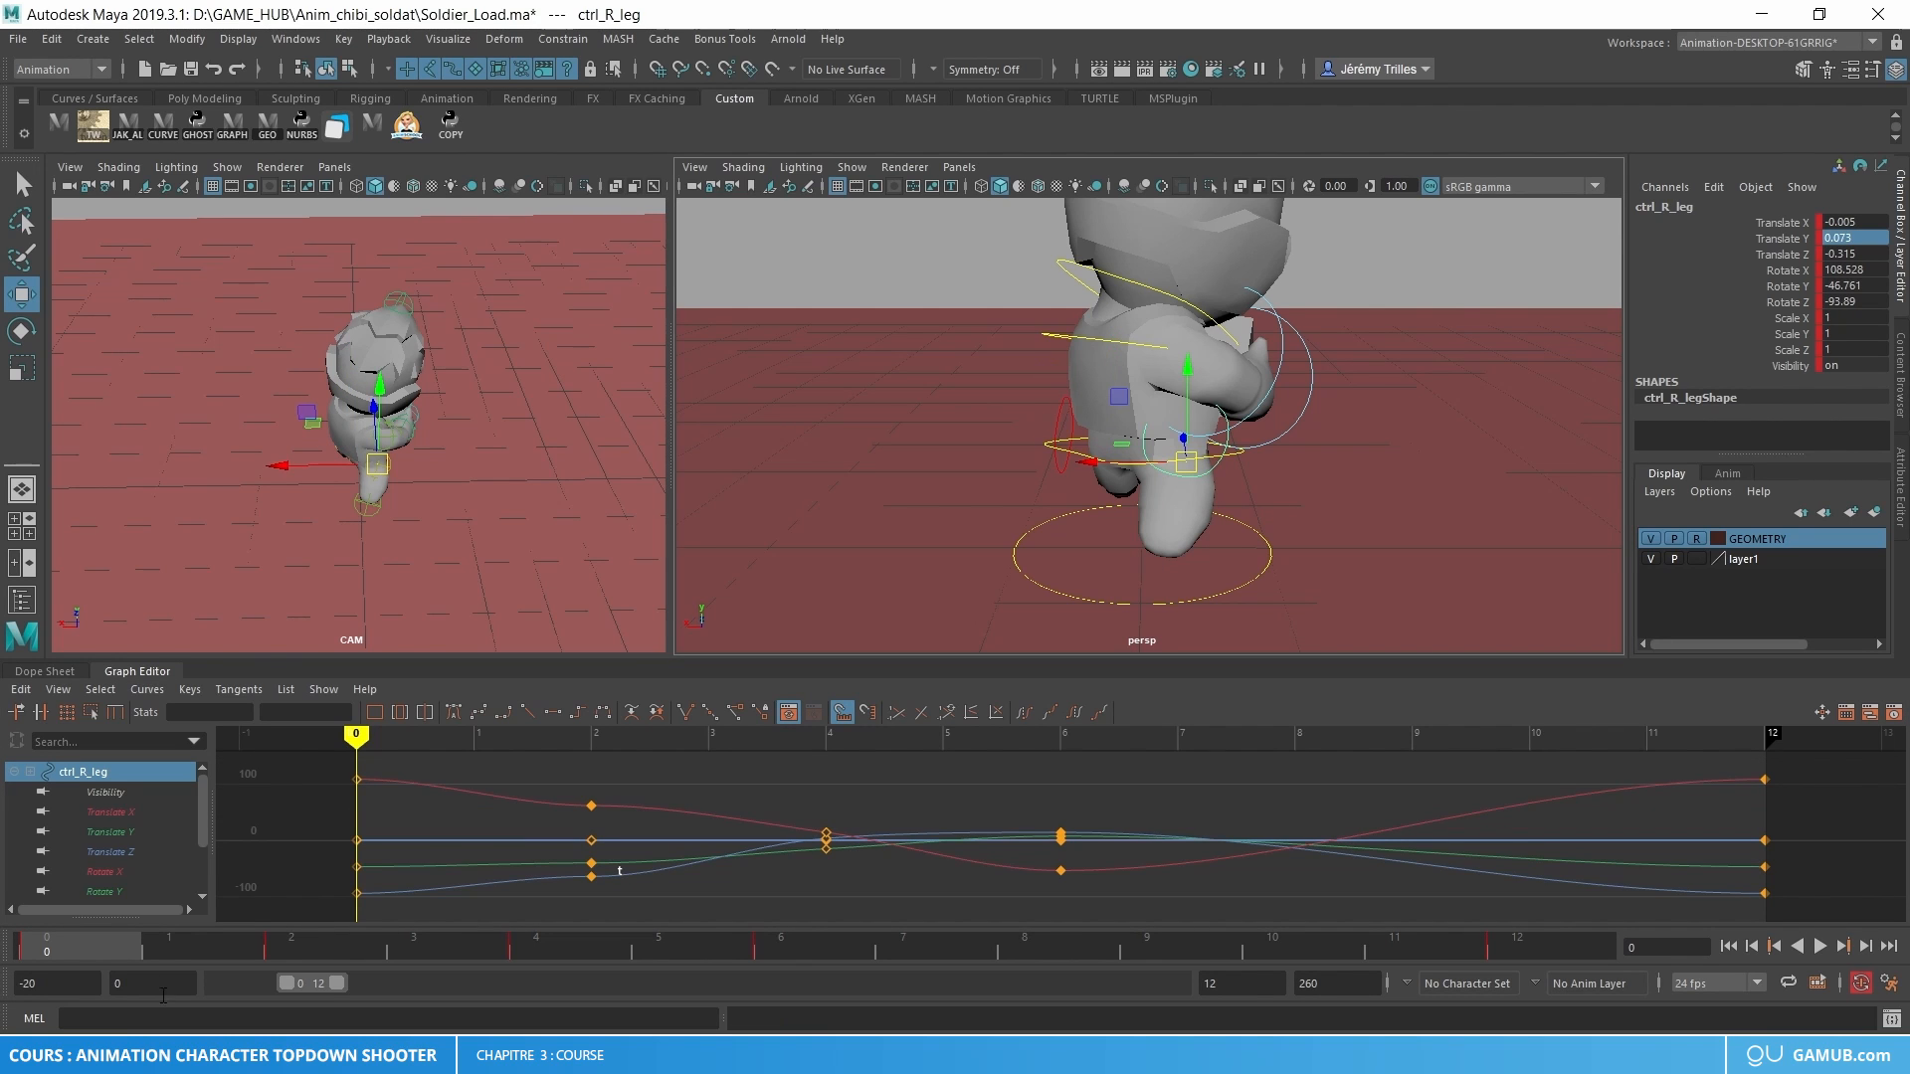
drag(176, 964, 273, 957)
key(e)
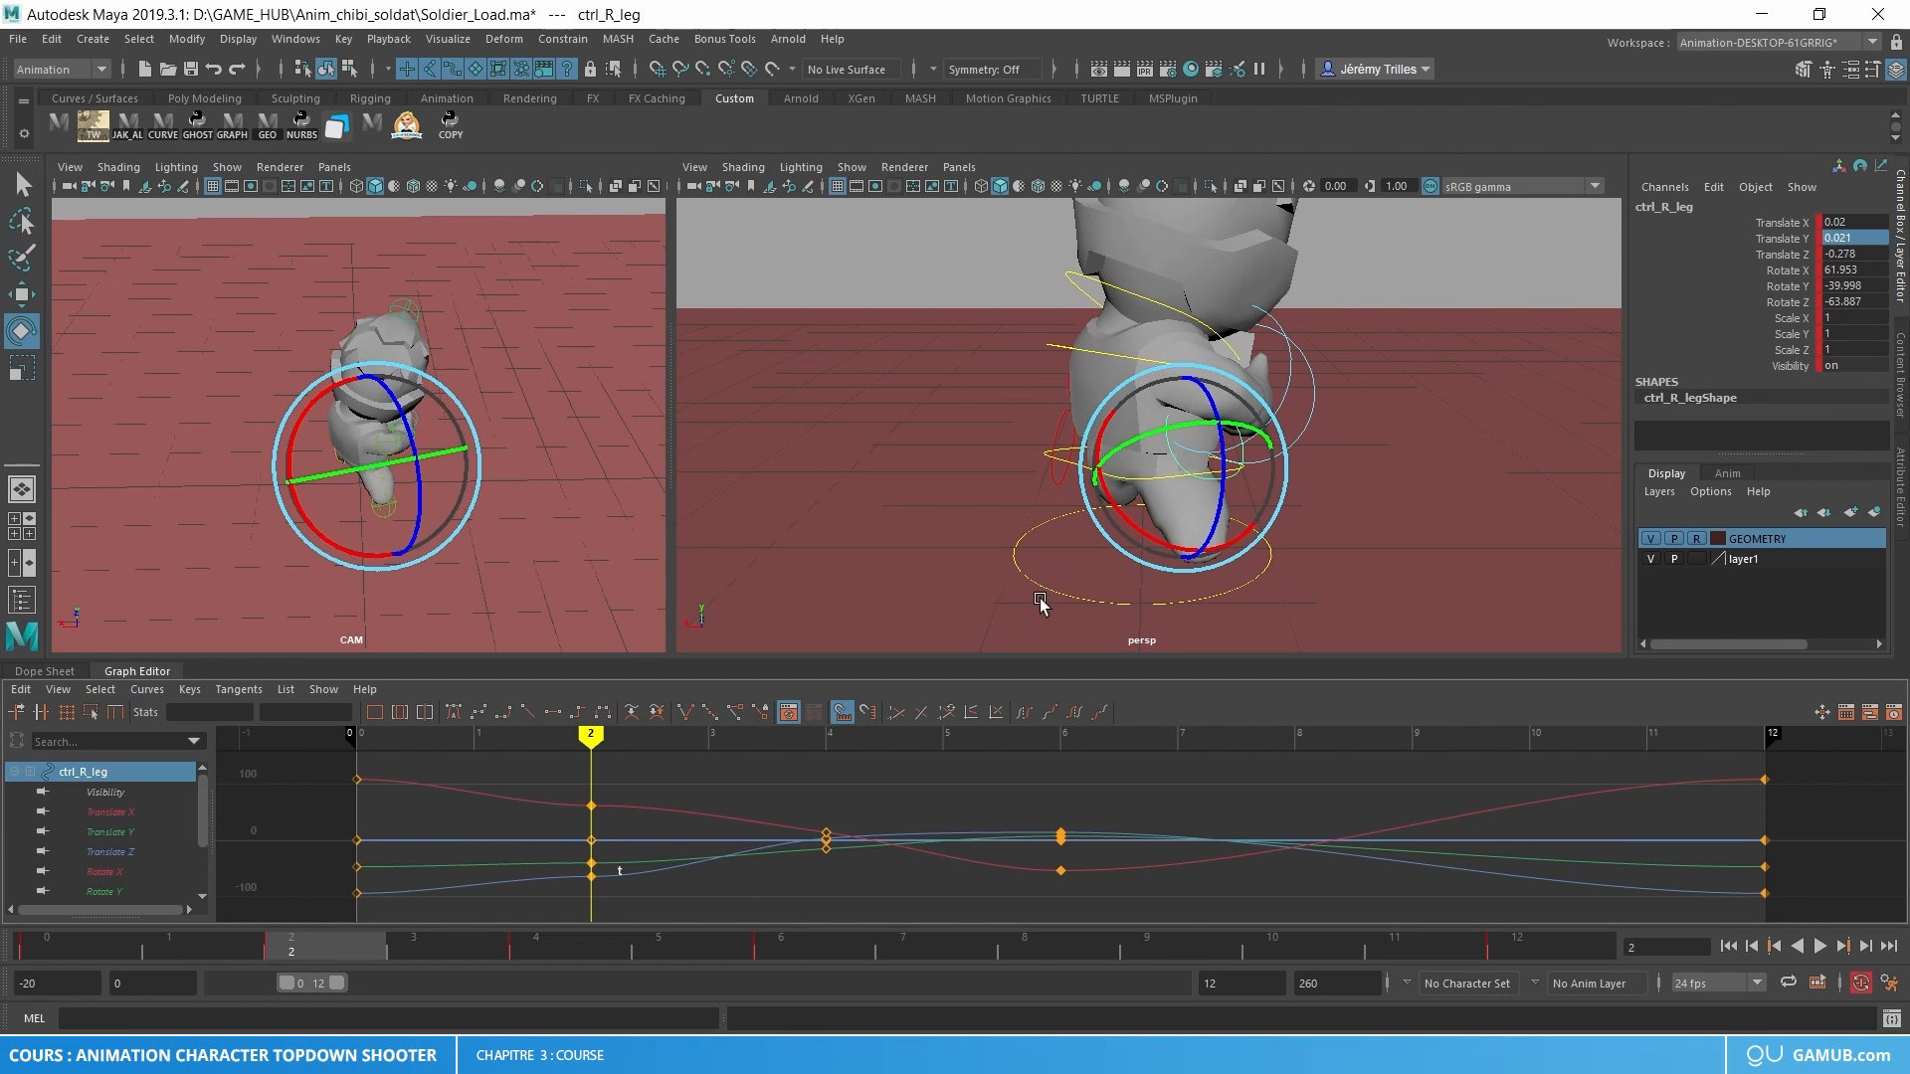
drag(1164, 532, 1118, 520)
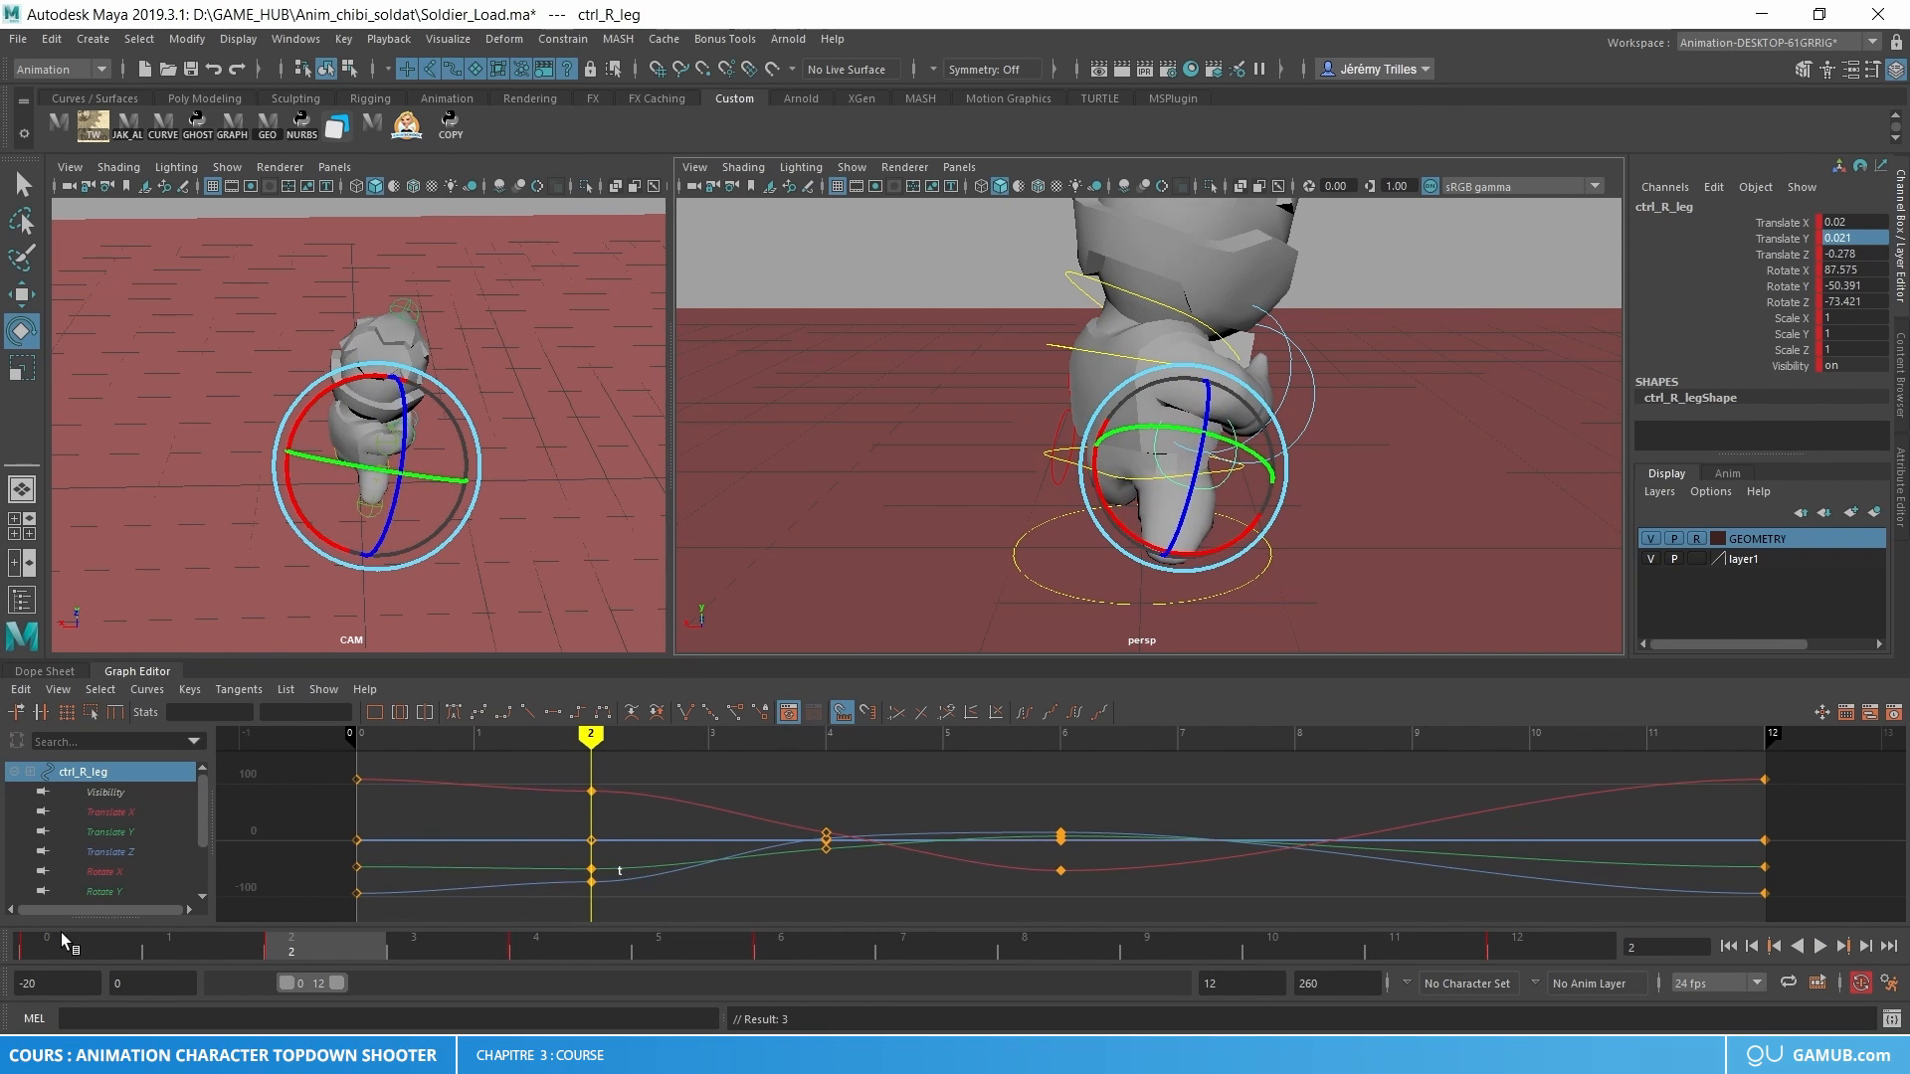
- Copy the right leg control's keys from frames 2 to 4
key(alt+v)
drag(268, 908, 850, 814)
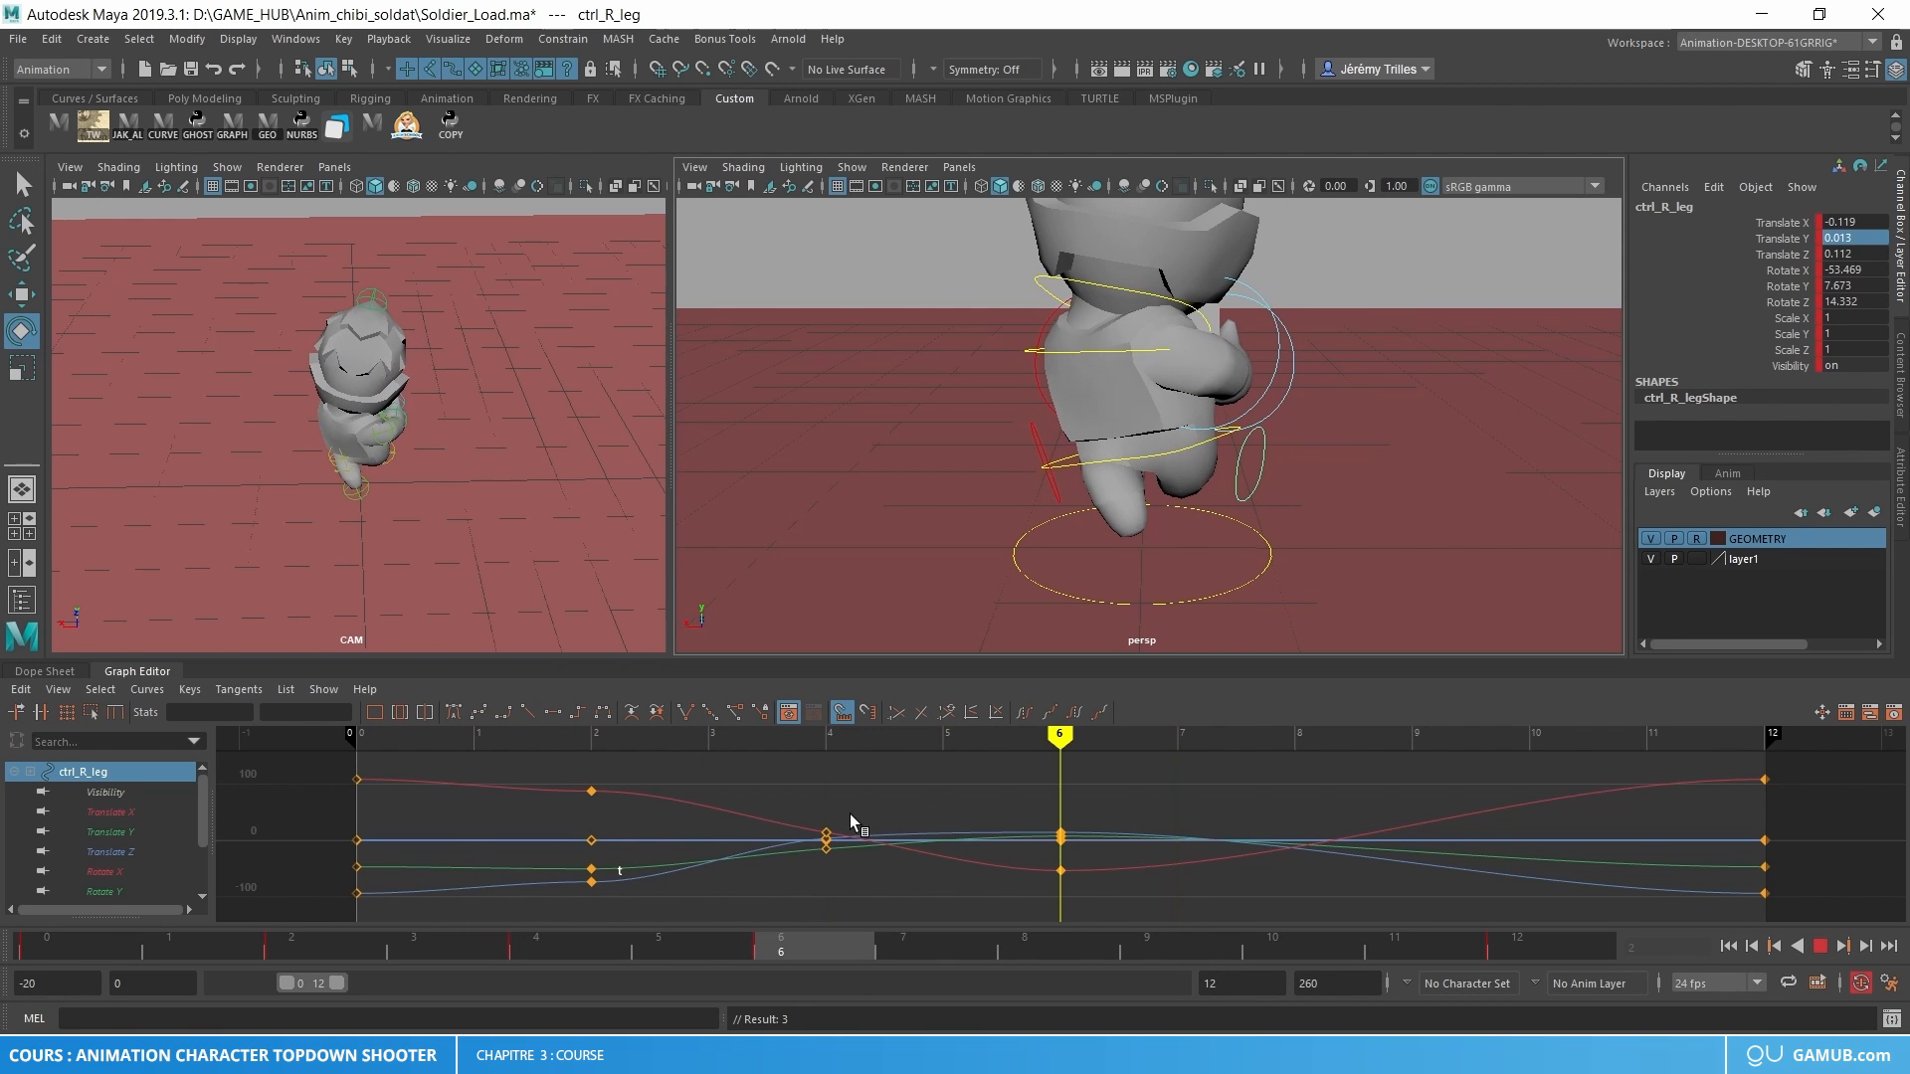
key(w)
alt+drag(1345, 542, 1243, 537)
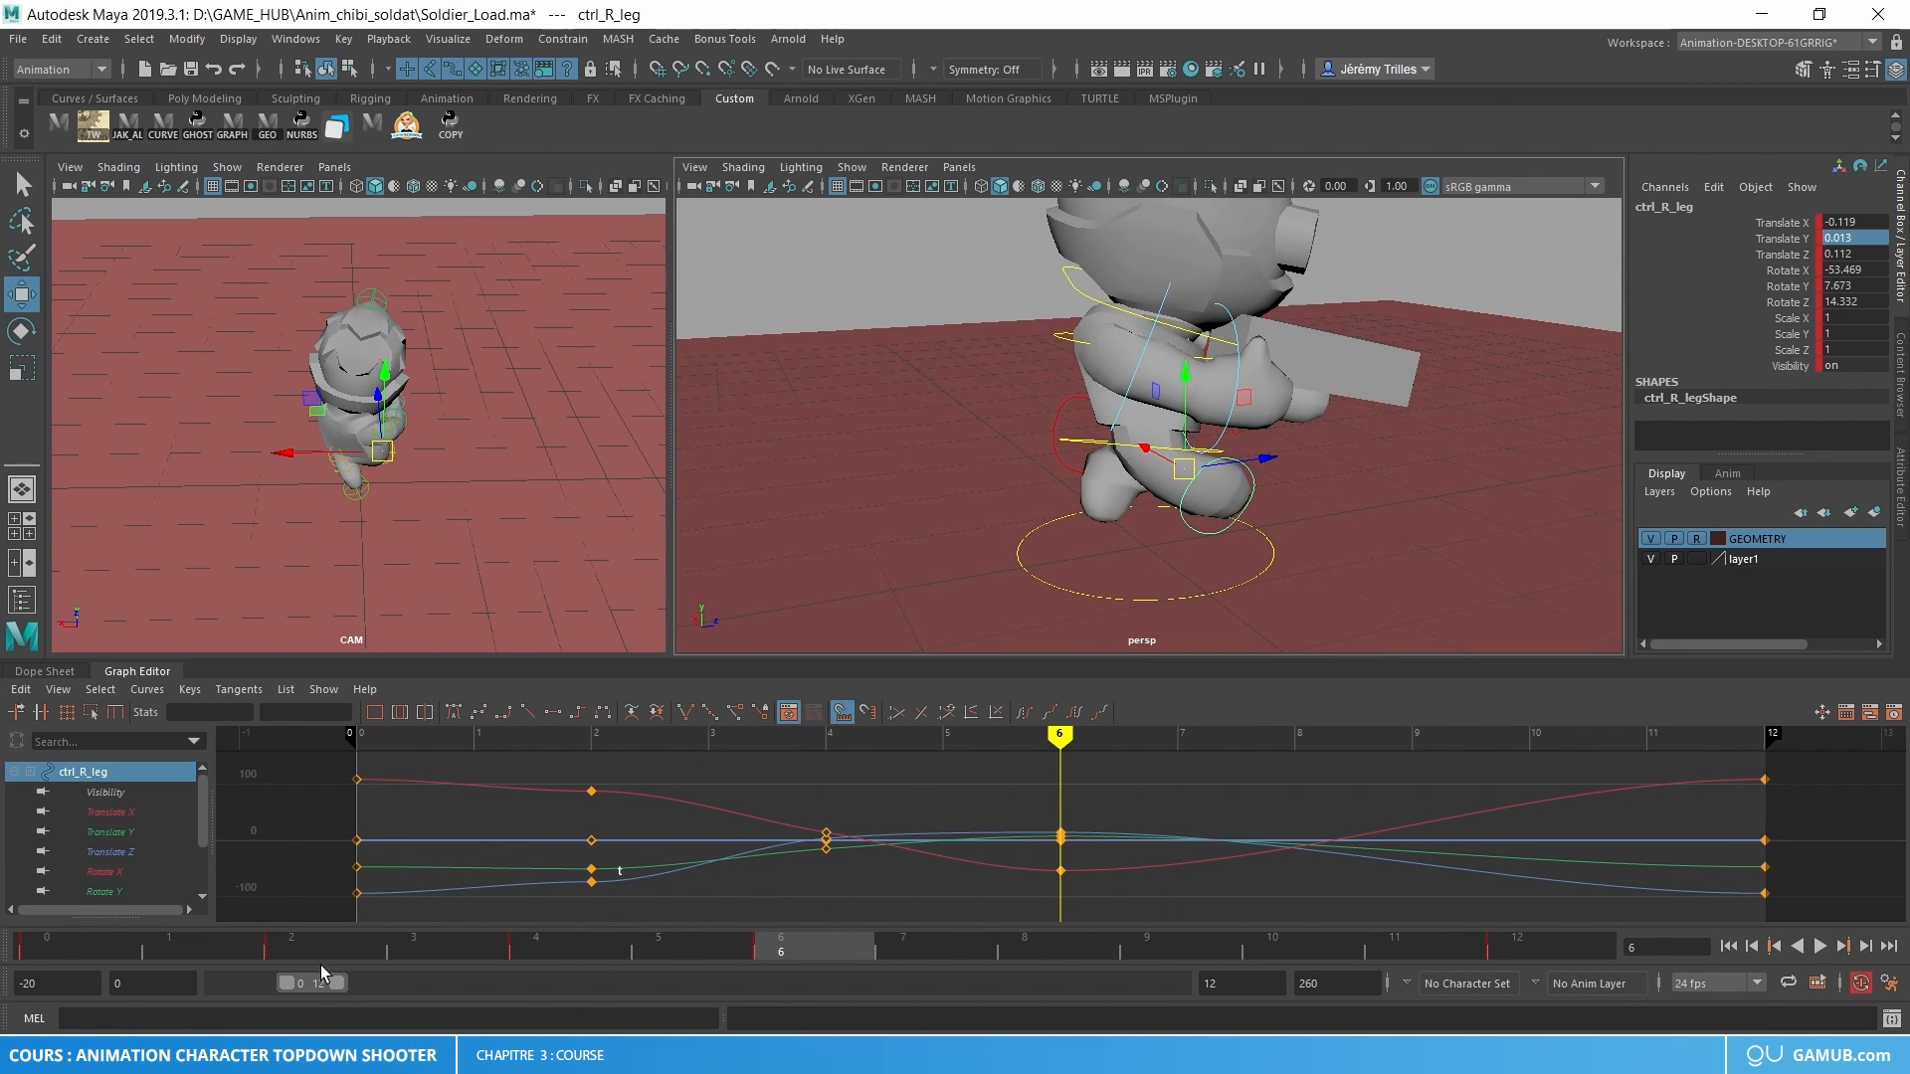
click(310, 948)
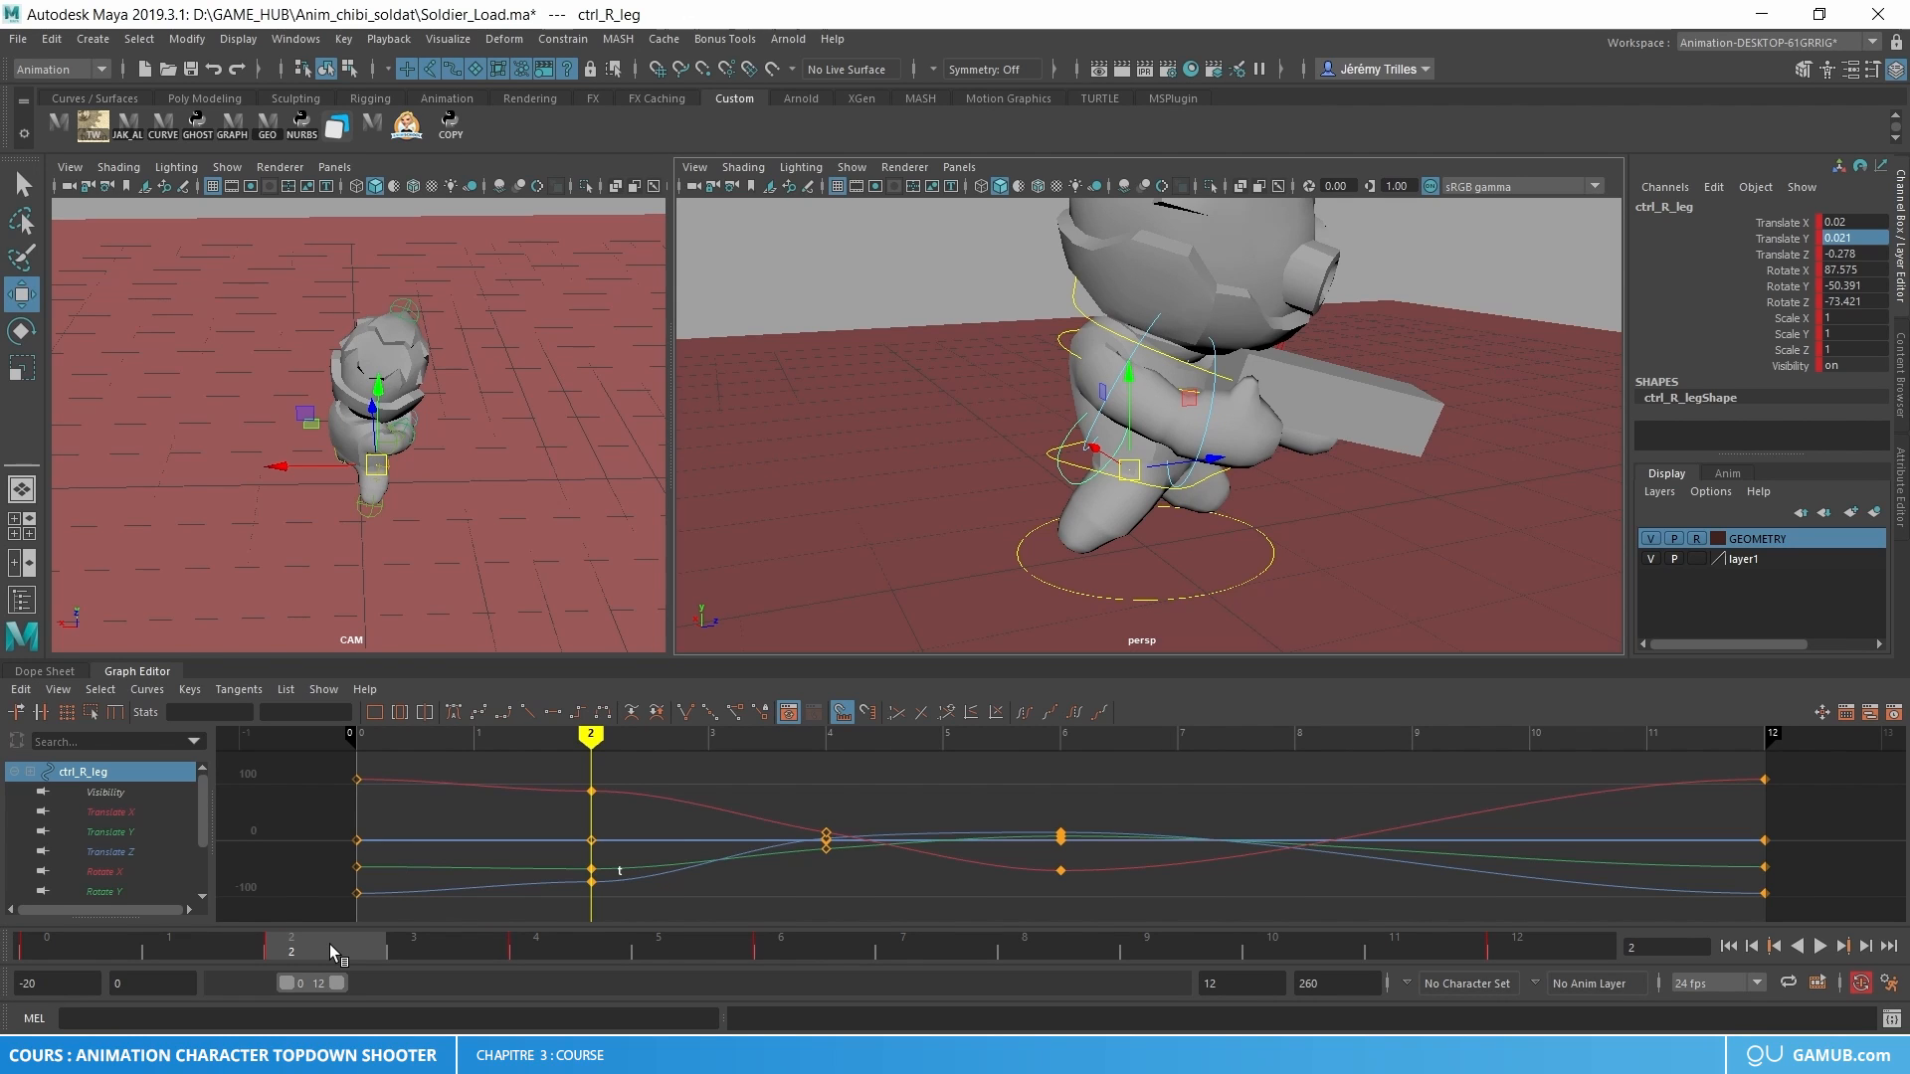
right_click(349, 952)
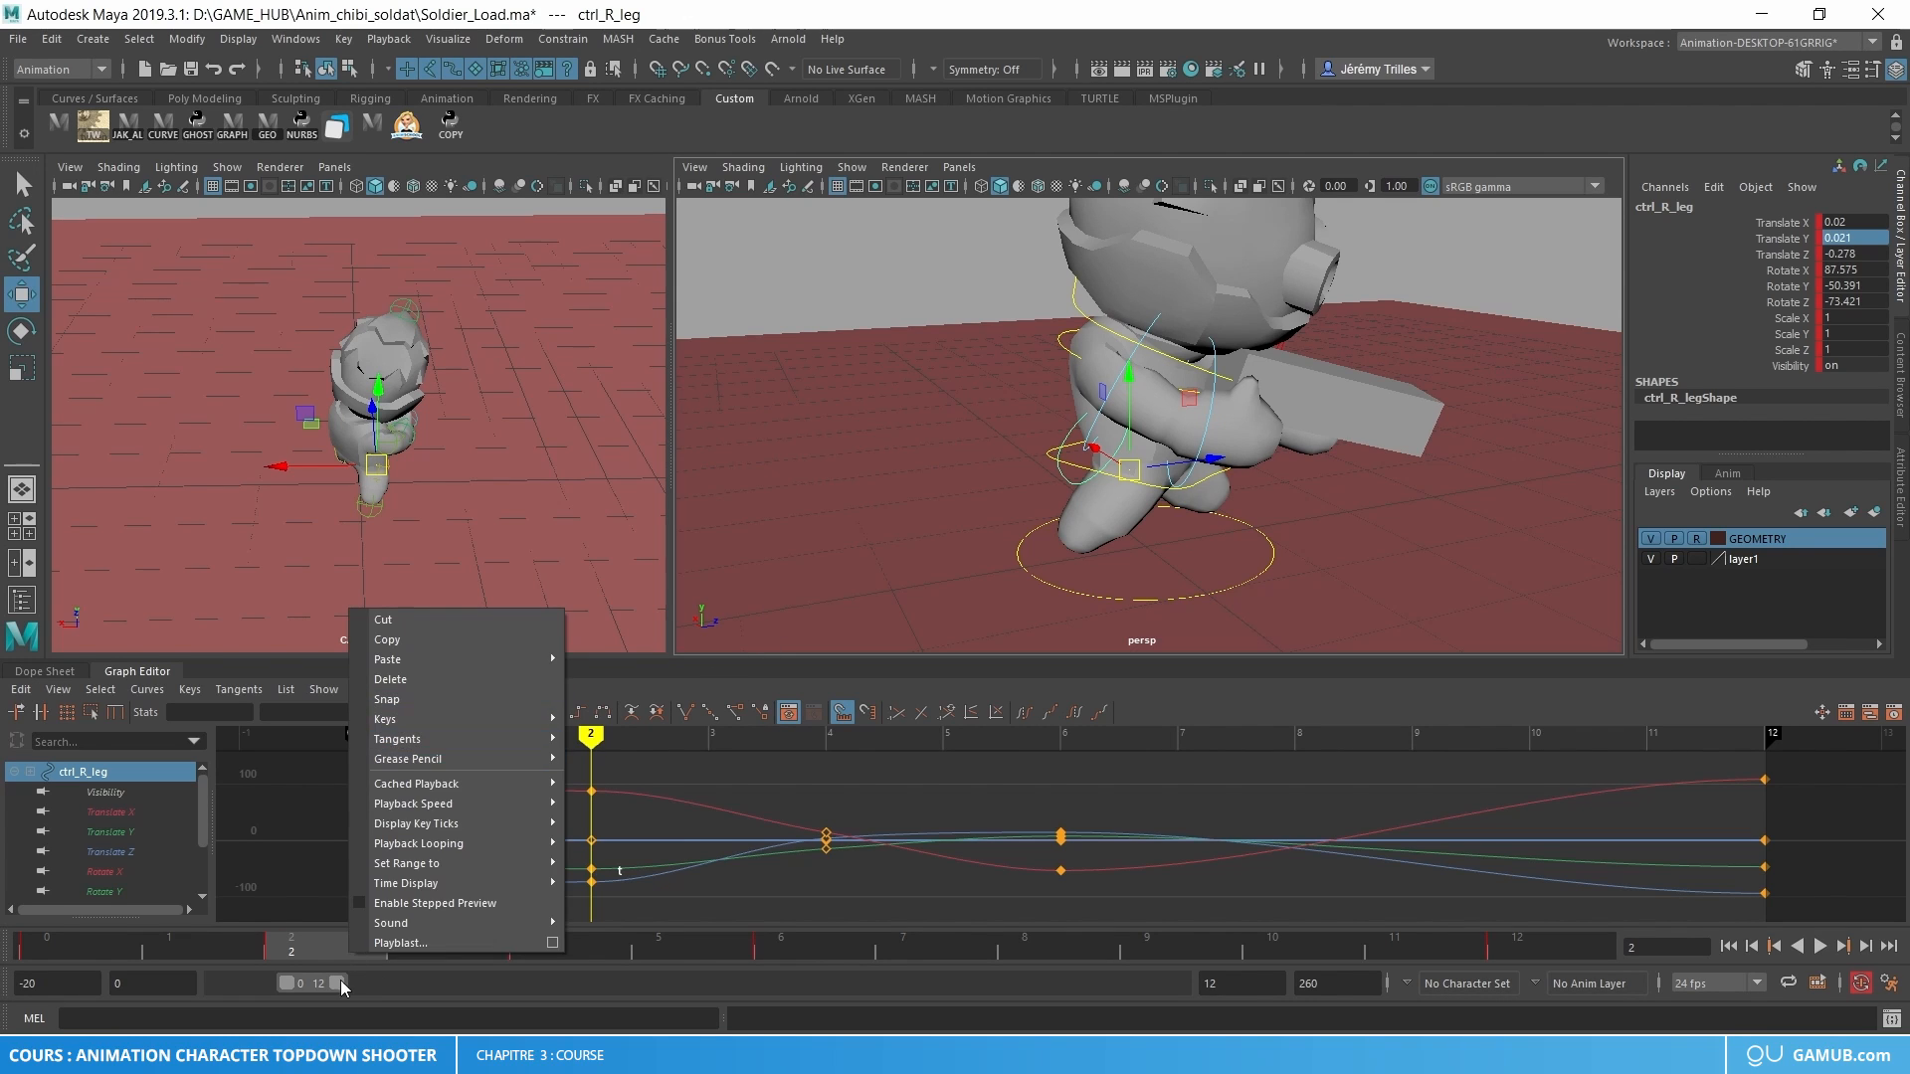
click(290, 953)
shift+drag(381, 948, 547, 955)
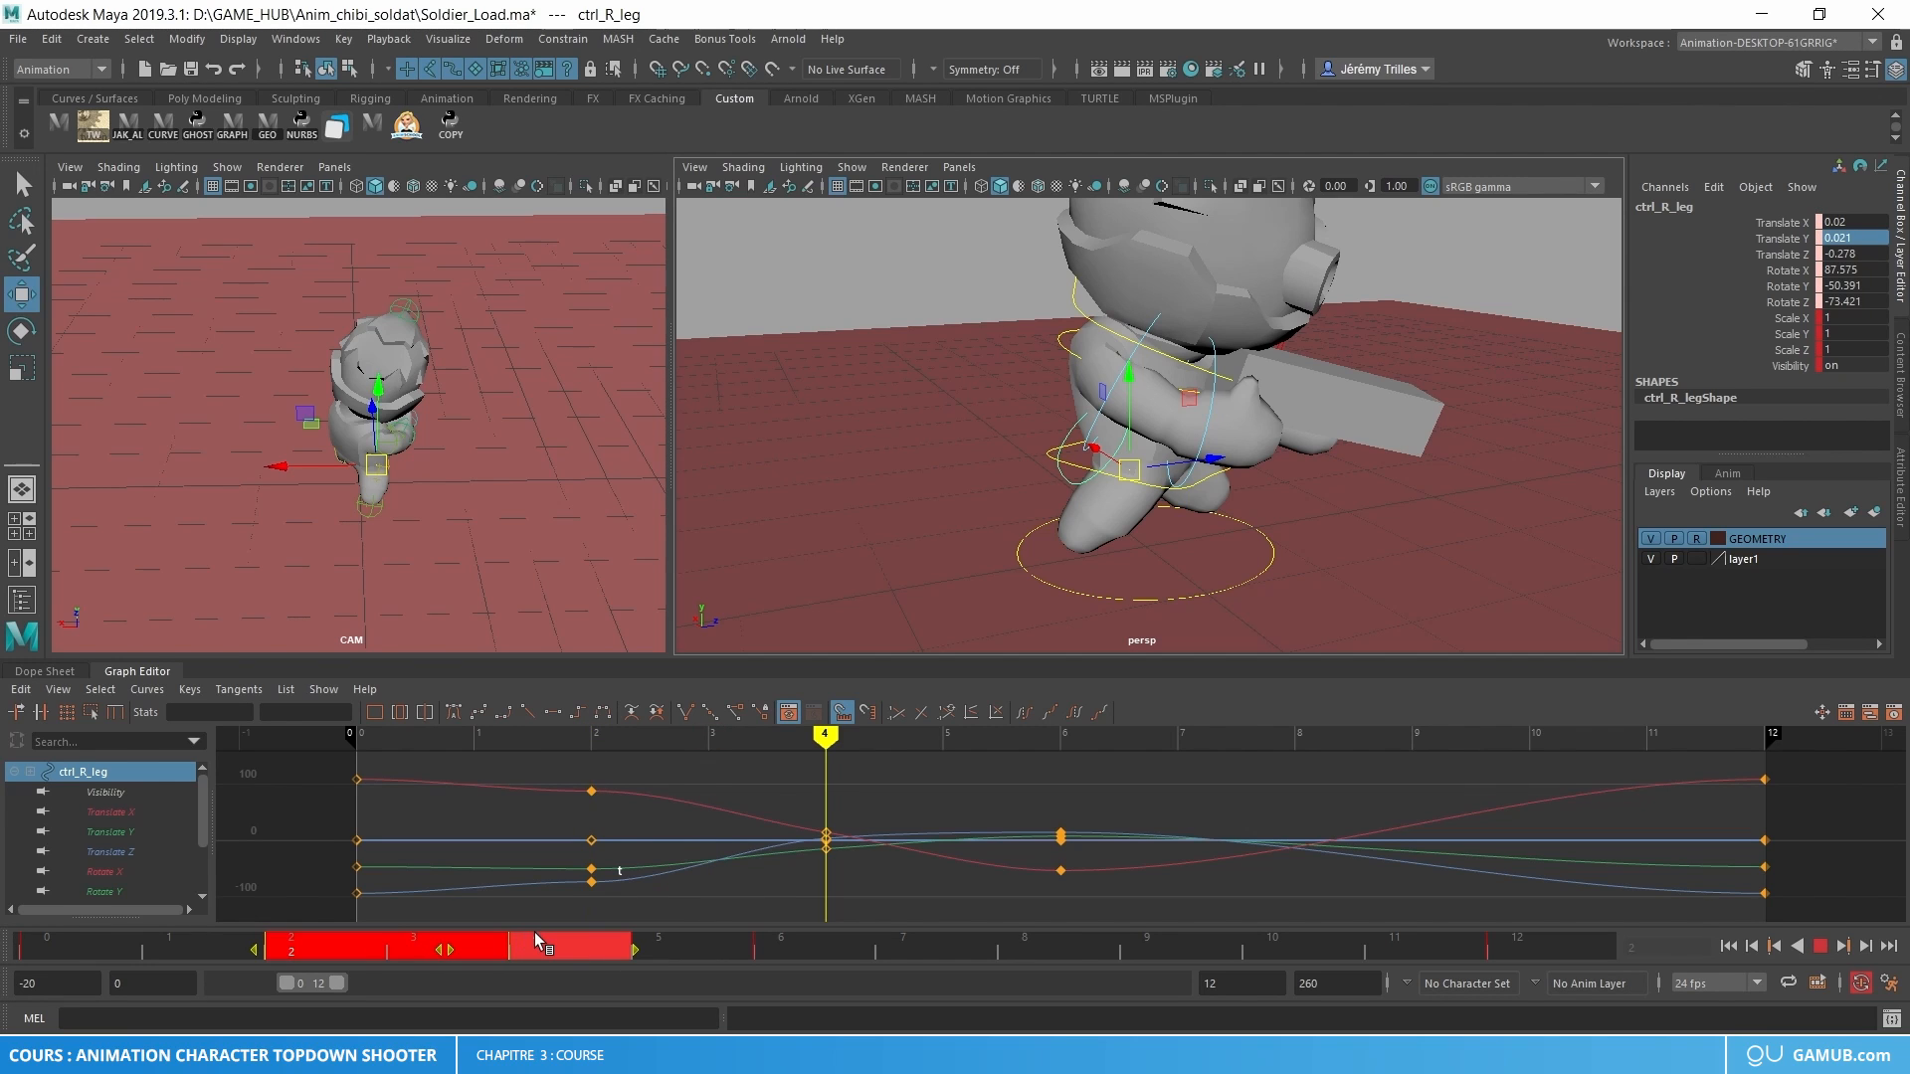
right_click(547, 957)
click(639, 646)
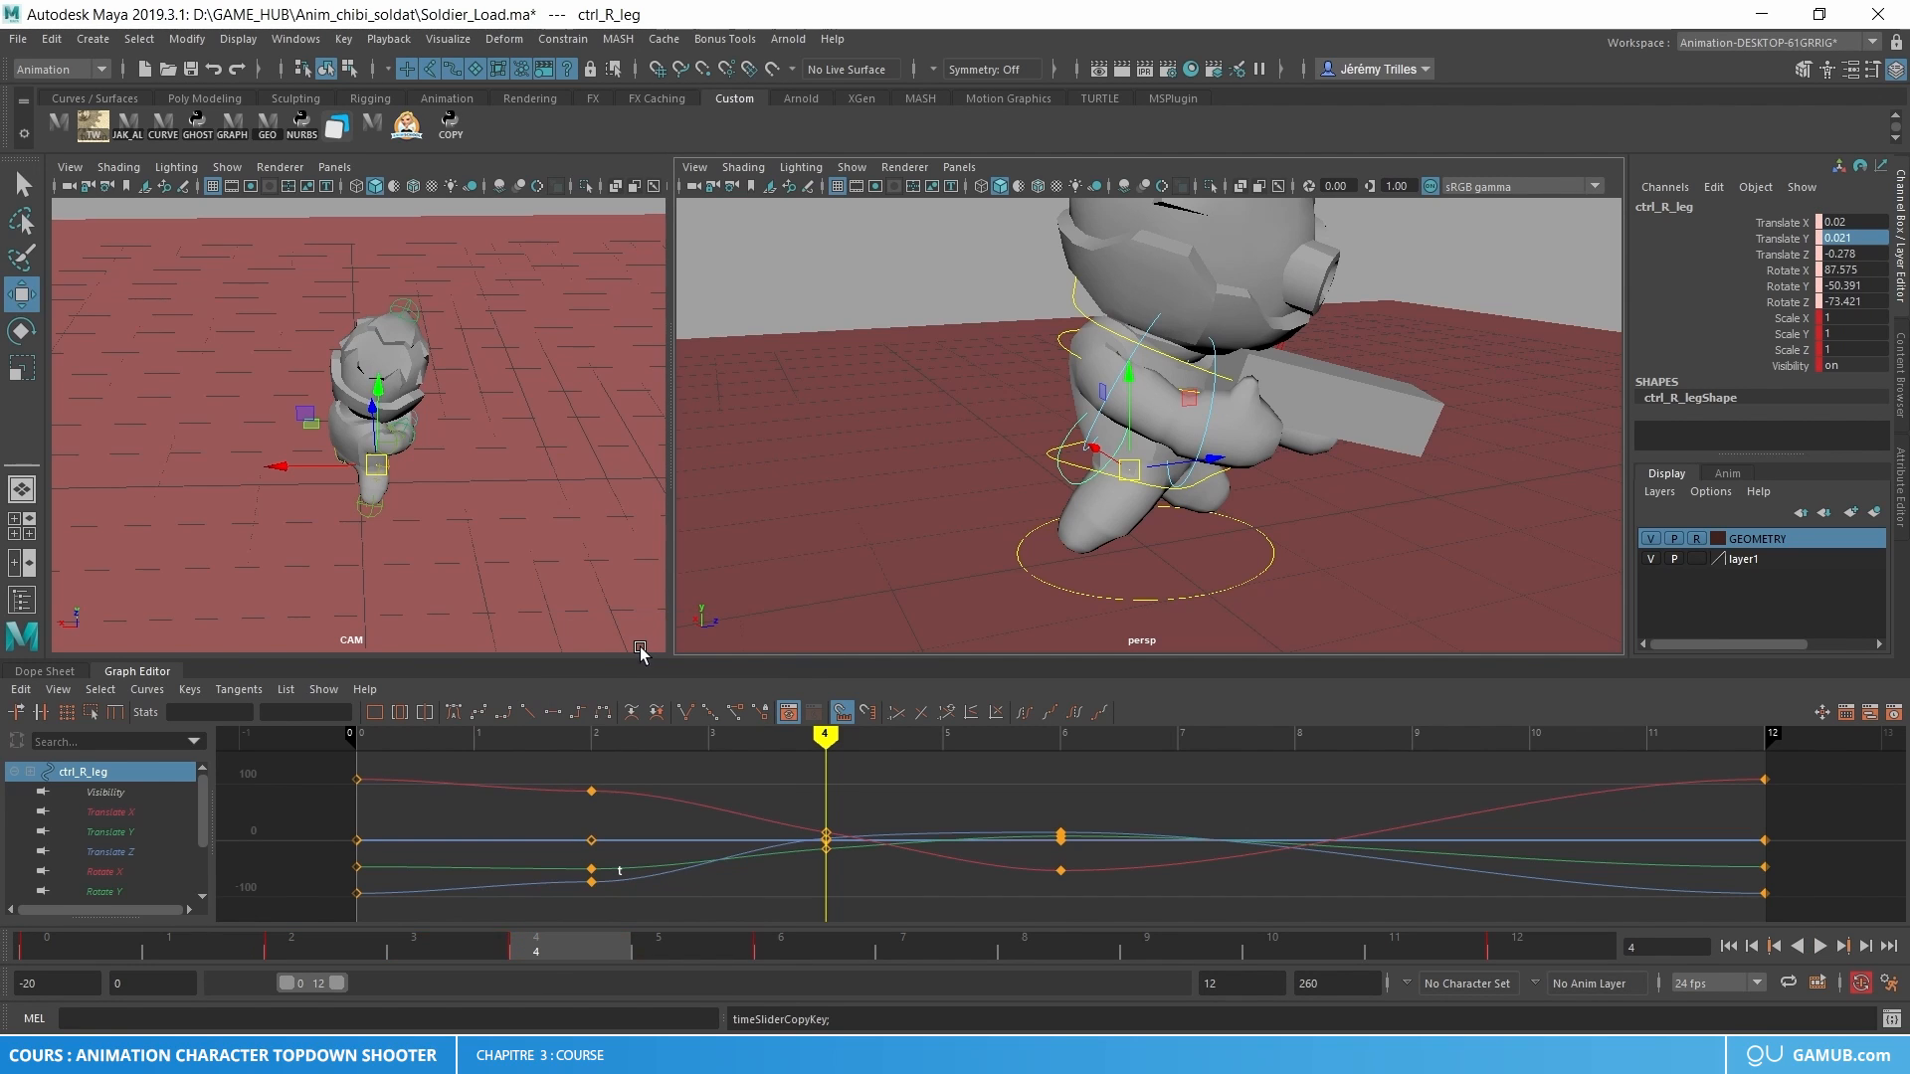
- Paste the copied right leg keys onto the left leg control starting at frame 8
click(1018, 953)
click(1074, 476)
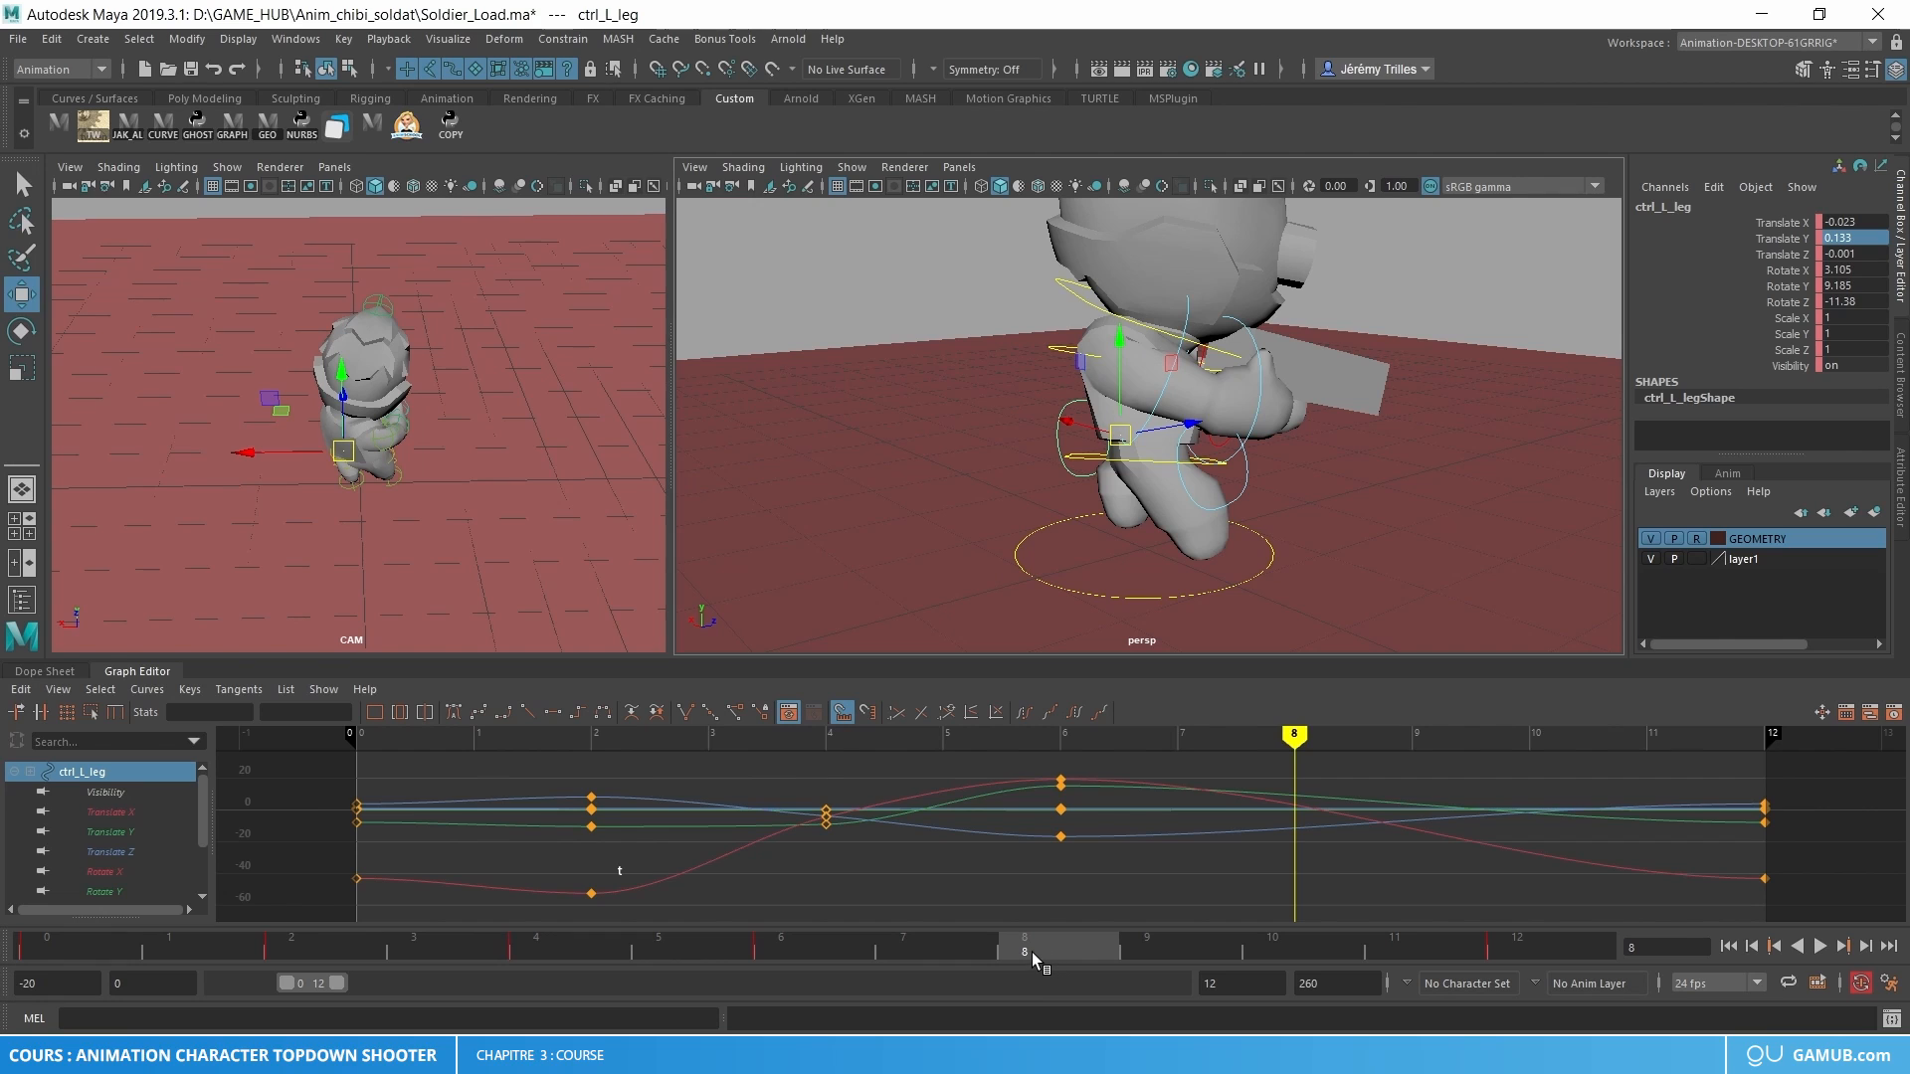
right_click(1063, 947)
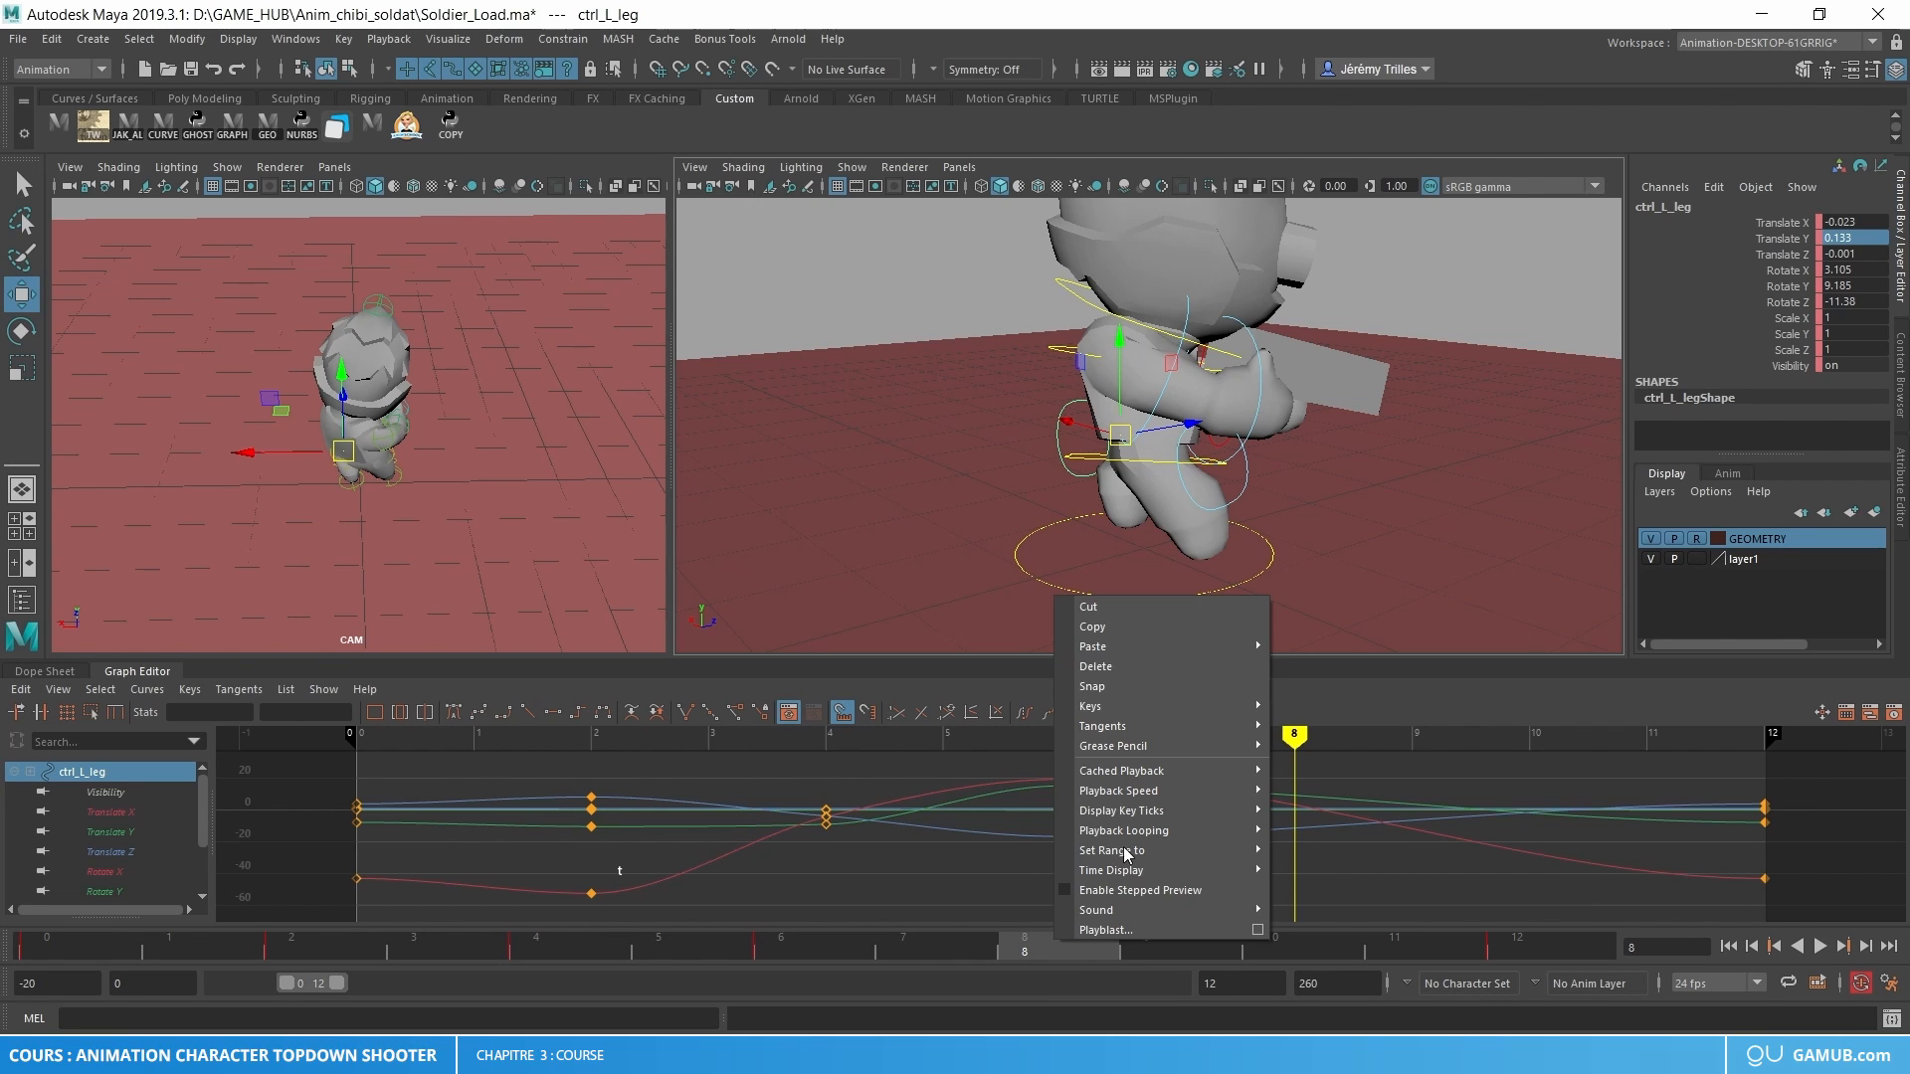
mouse_move(1144, 642)
click(1285, 654)
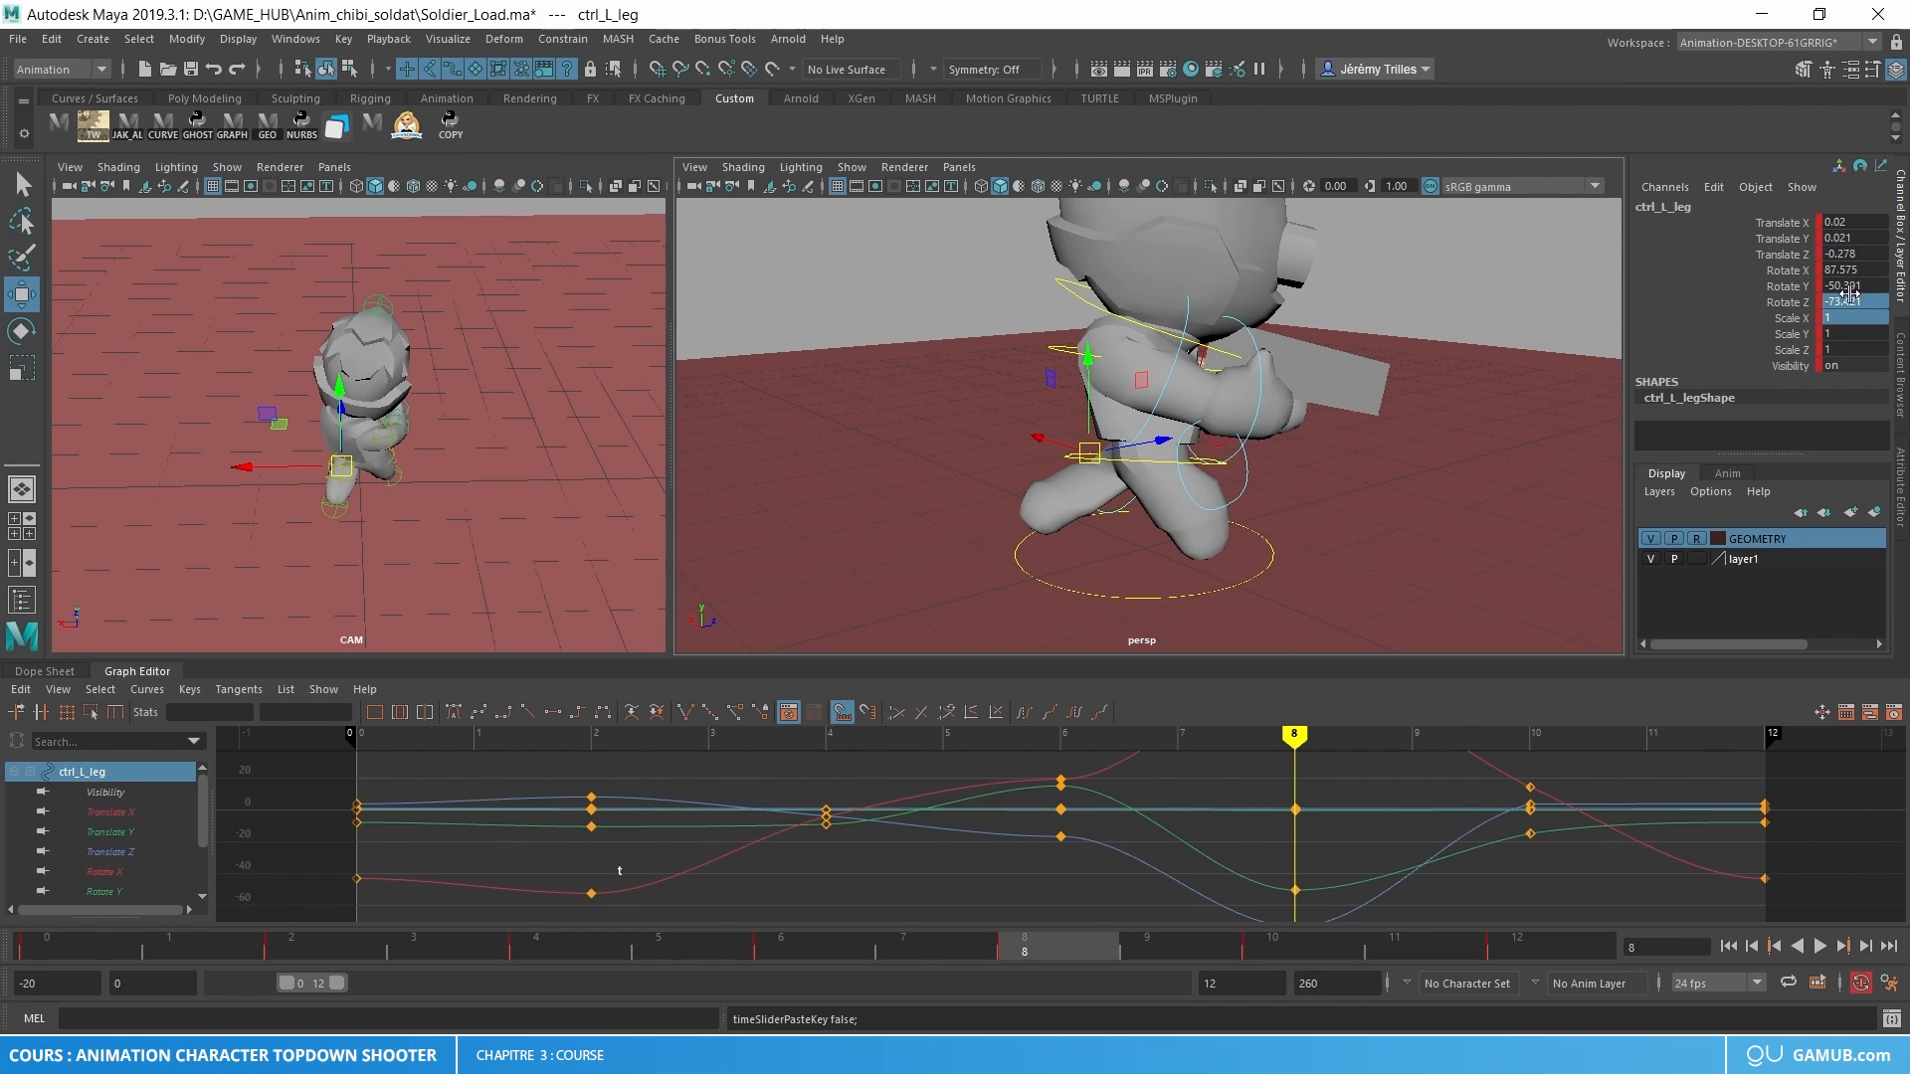
- Set the left leg control's X, Y and Z rotation to 0 at frames 8 and 10
mouse_move(1852, 269)
mouse_down()
mouse_move(1858, 332)
mouse_move(1861, 303)
mouse_up()
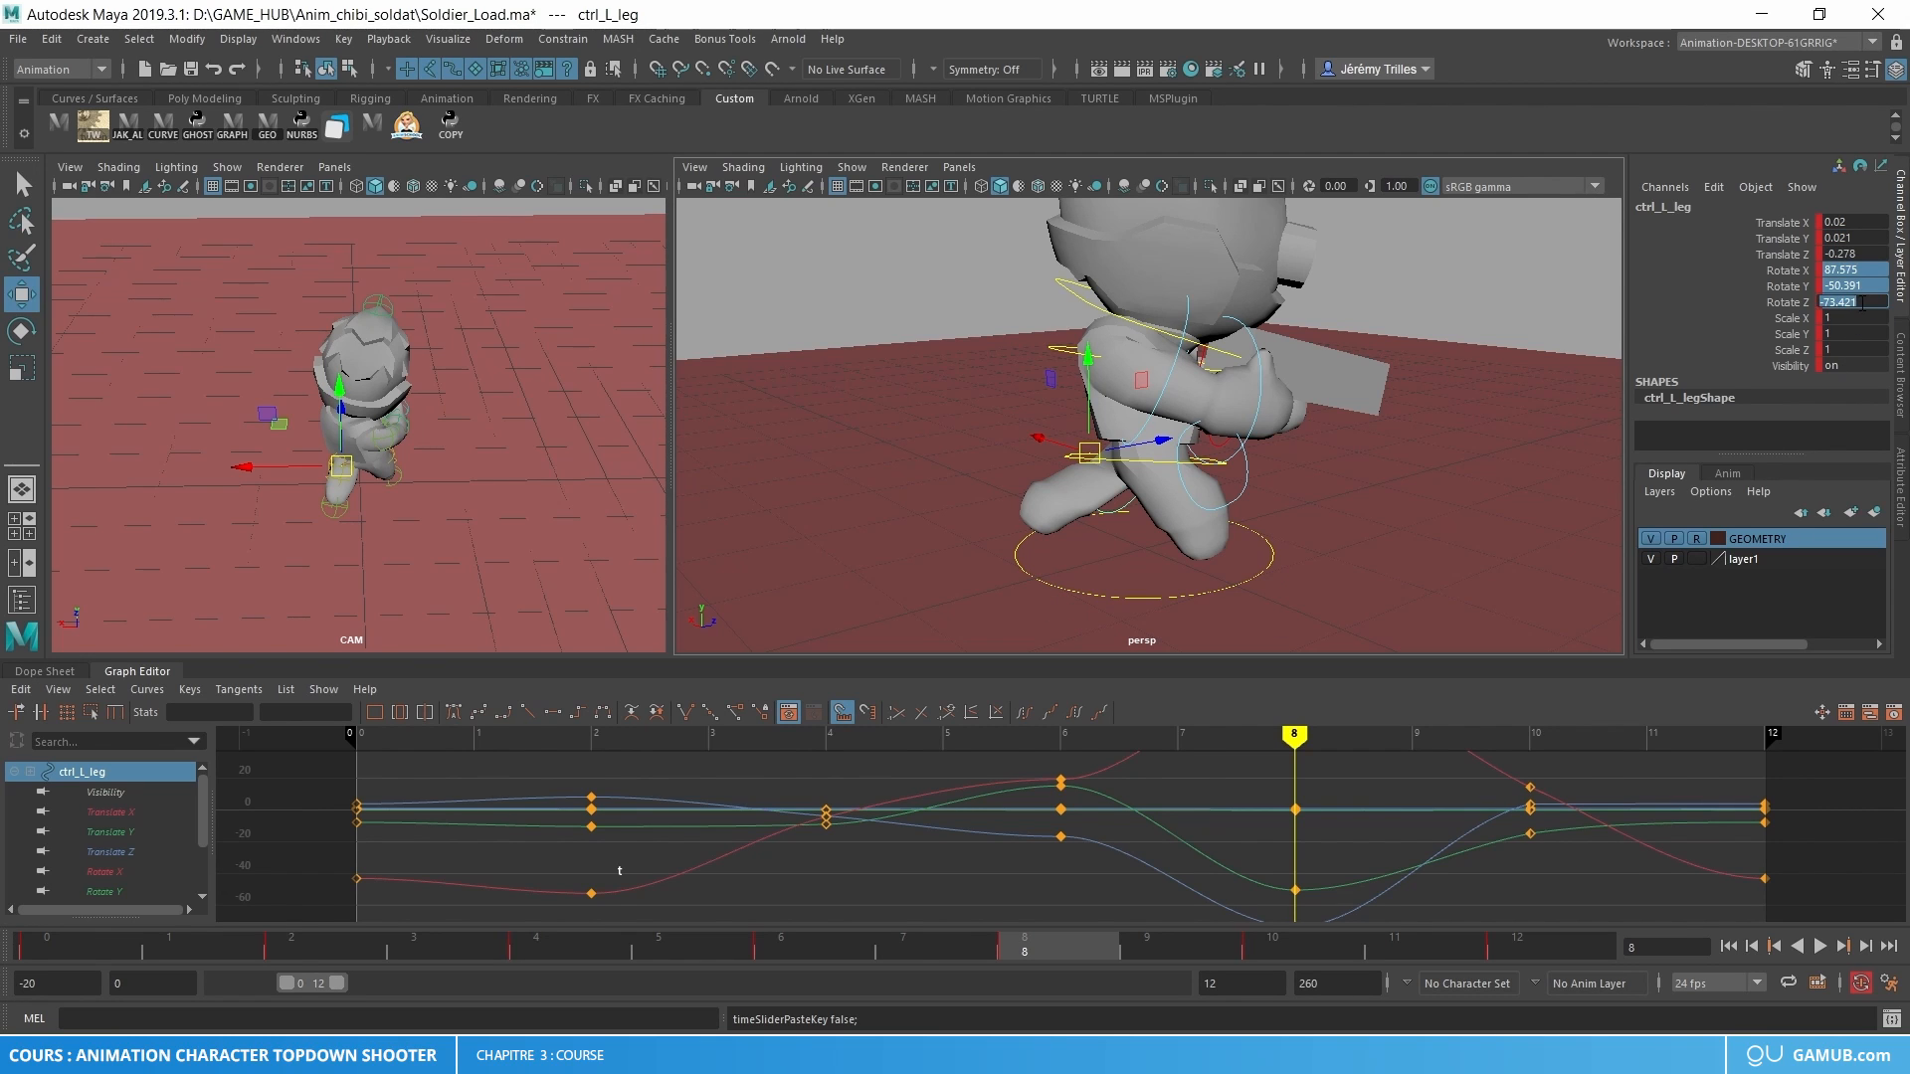
text(0)
key(Return)
drag(1233, 953, 1271, 953)
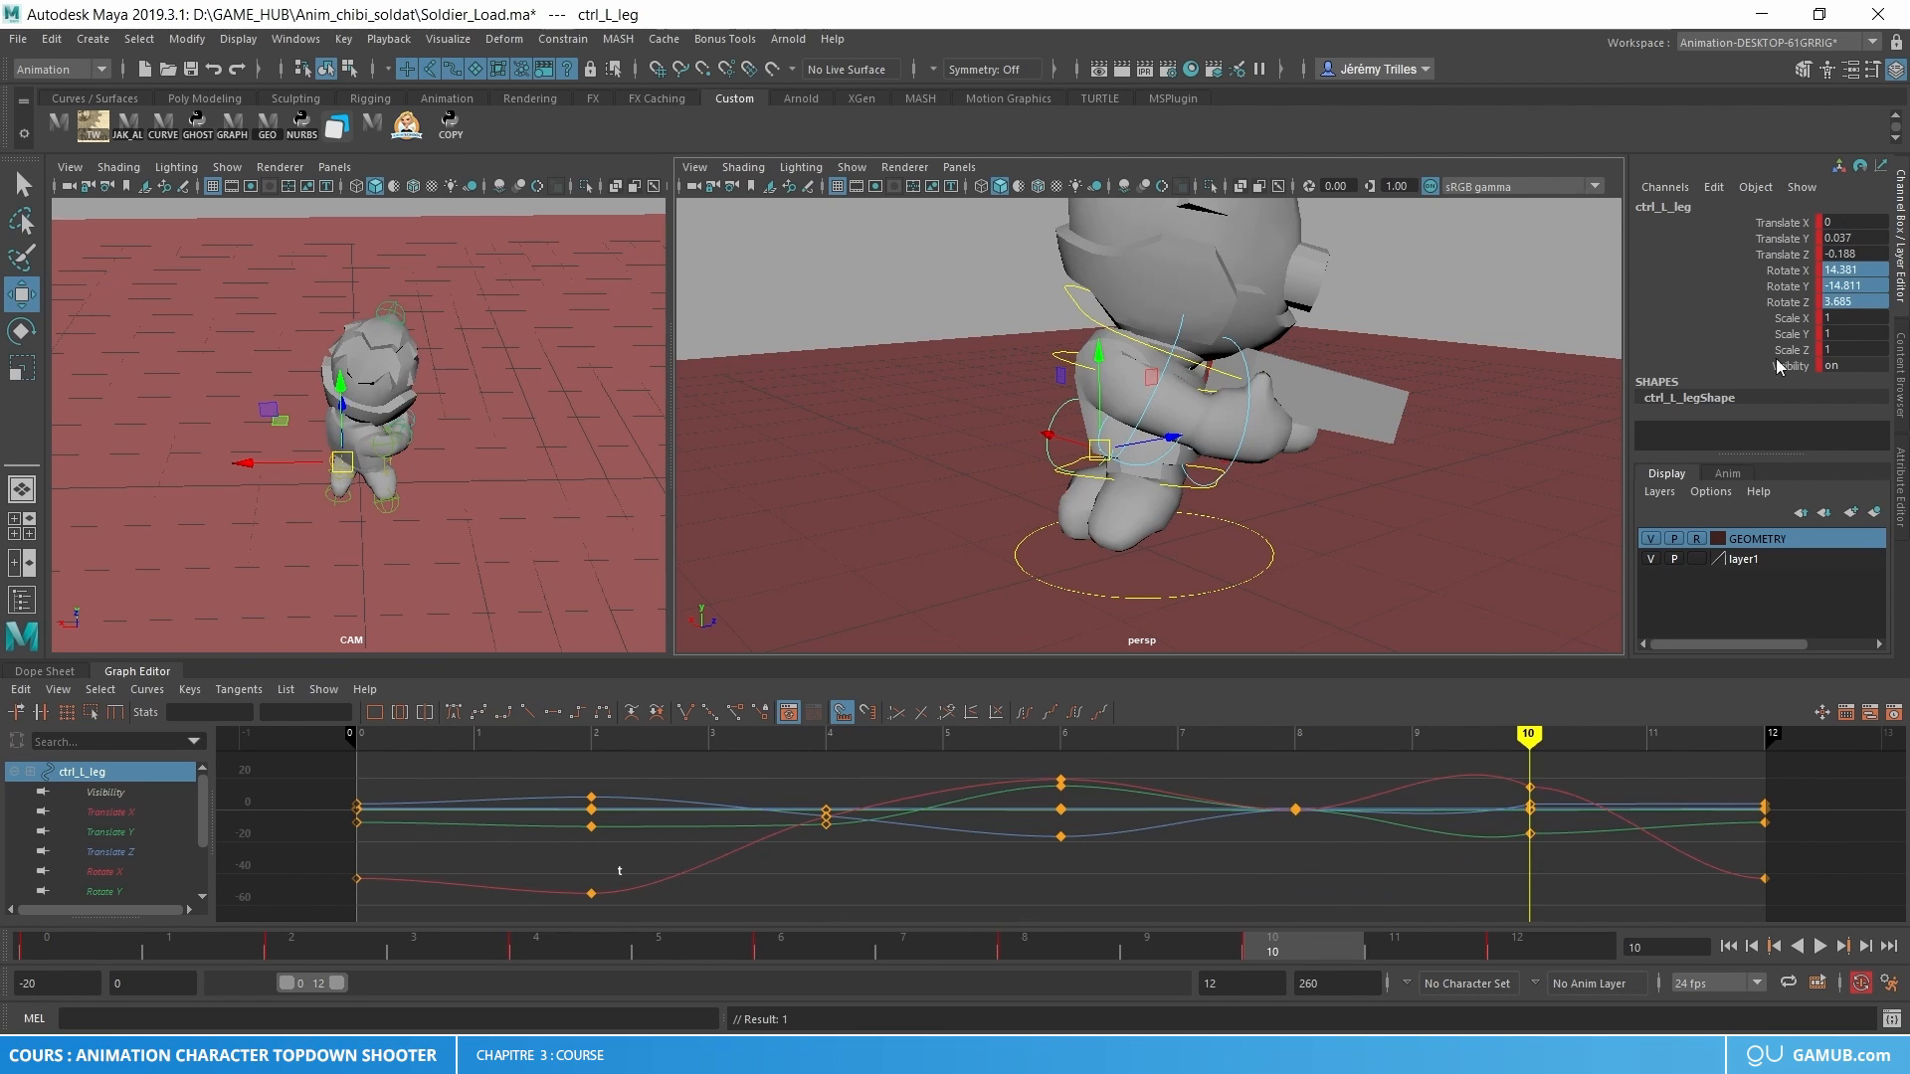
text(0)
key(Return)
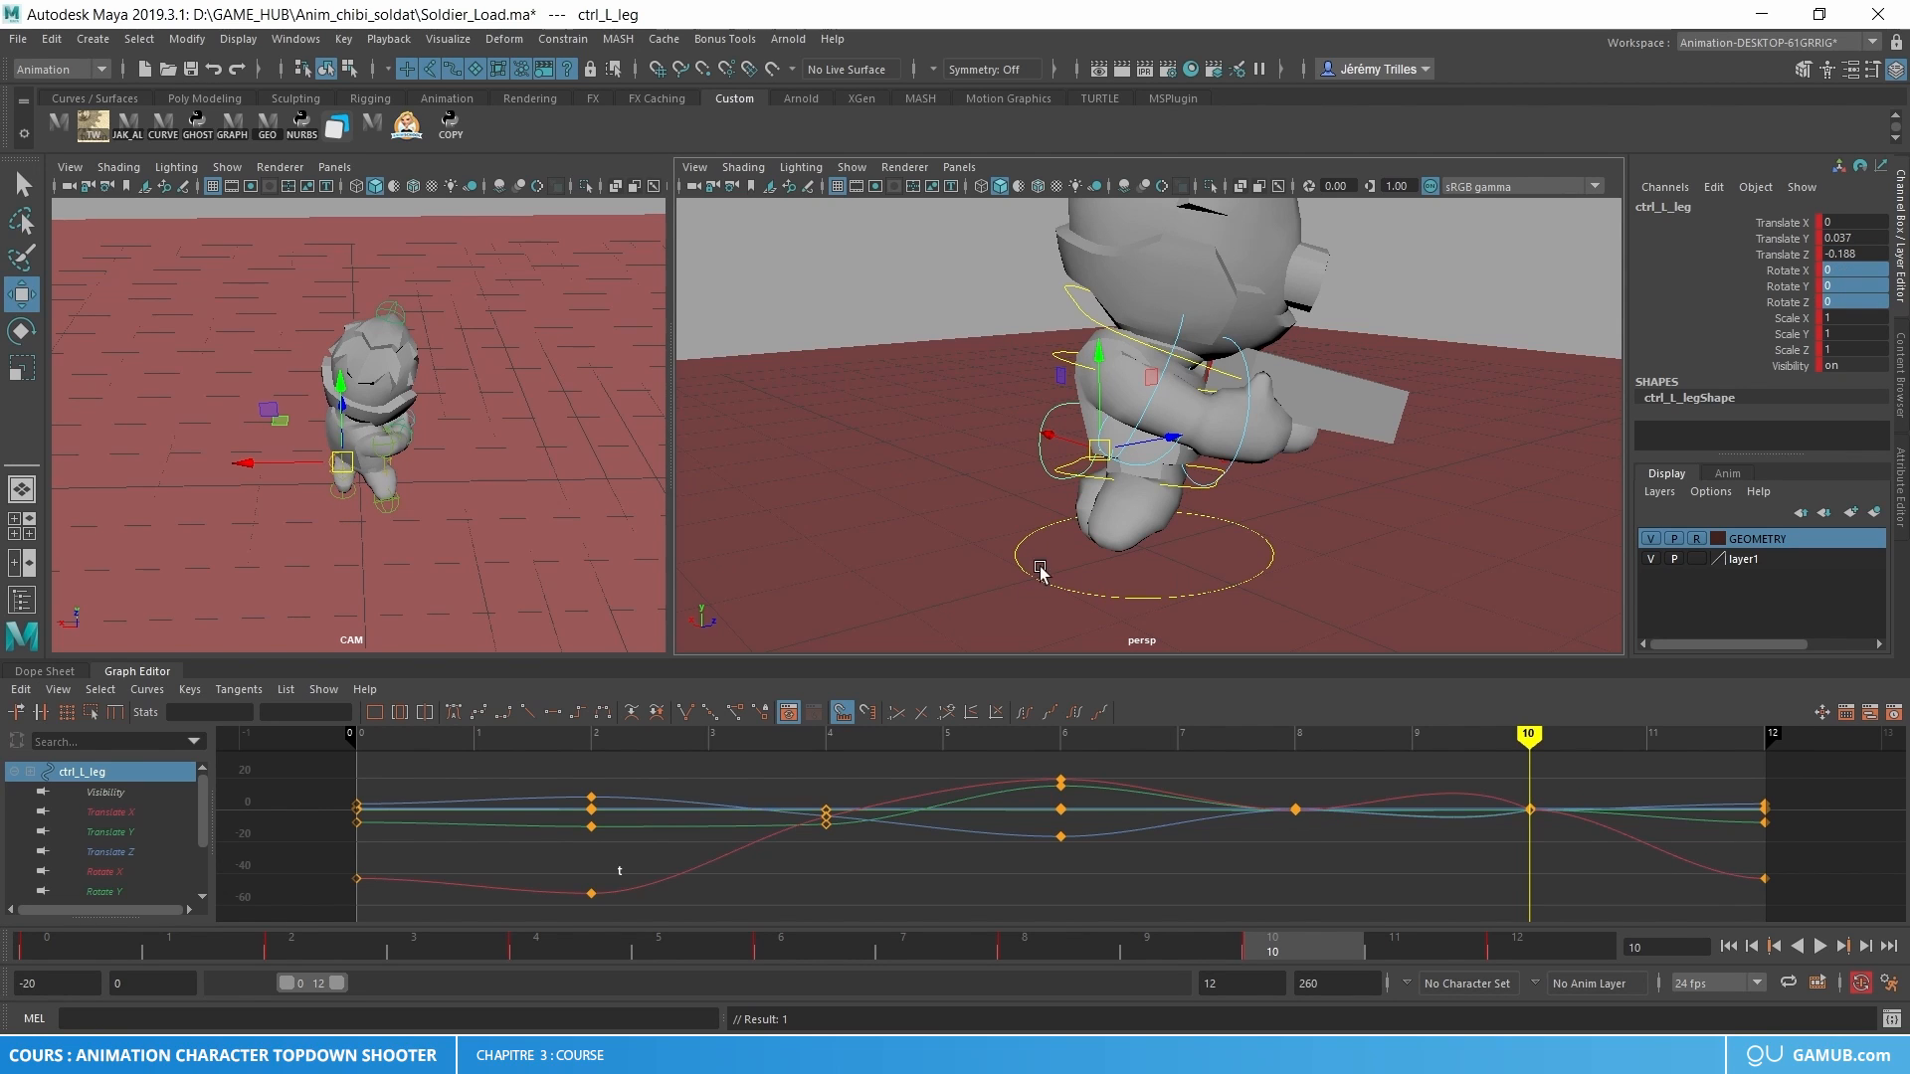
- At frame 8, rotate the pelvis control to about X 6.0, Y -25.9, Z -7.9, key its rotation and check the playback
click(1183, 483)
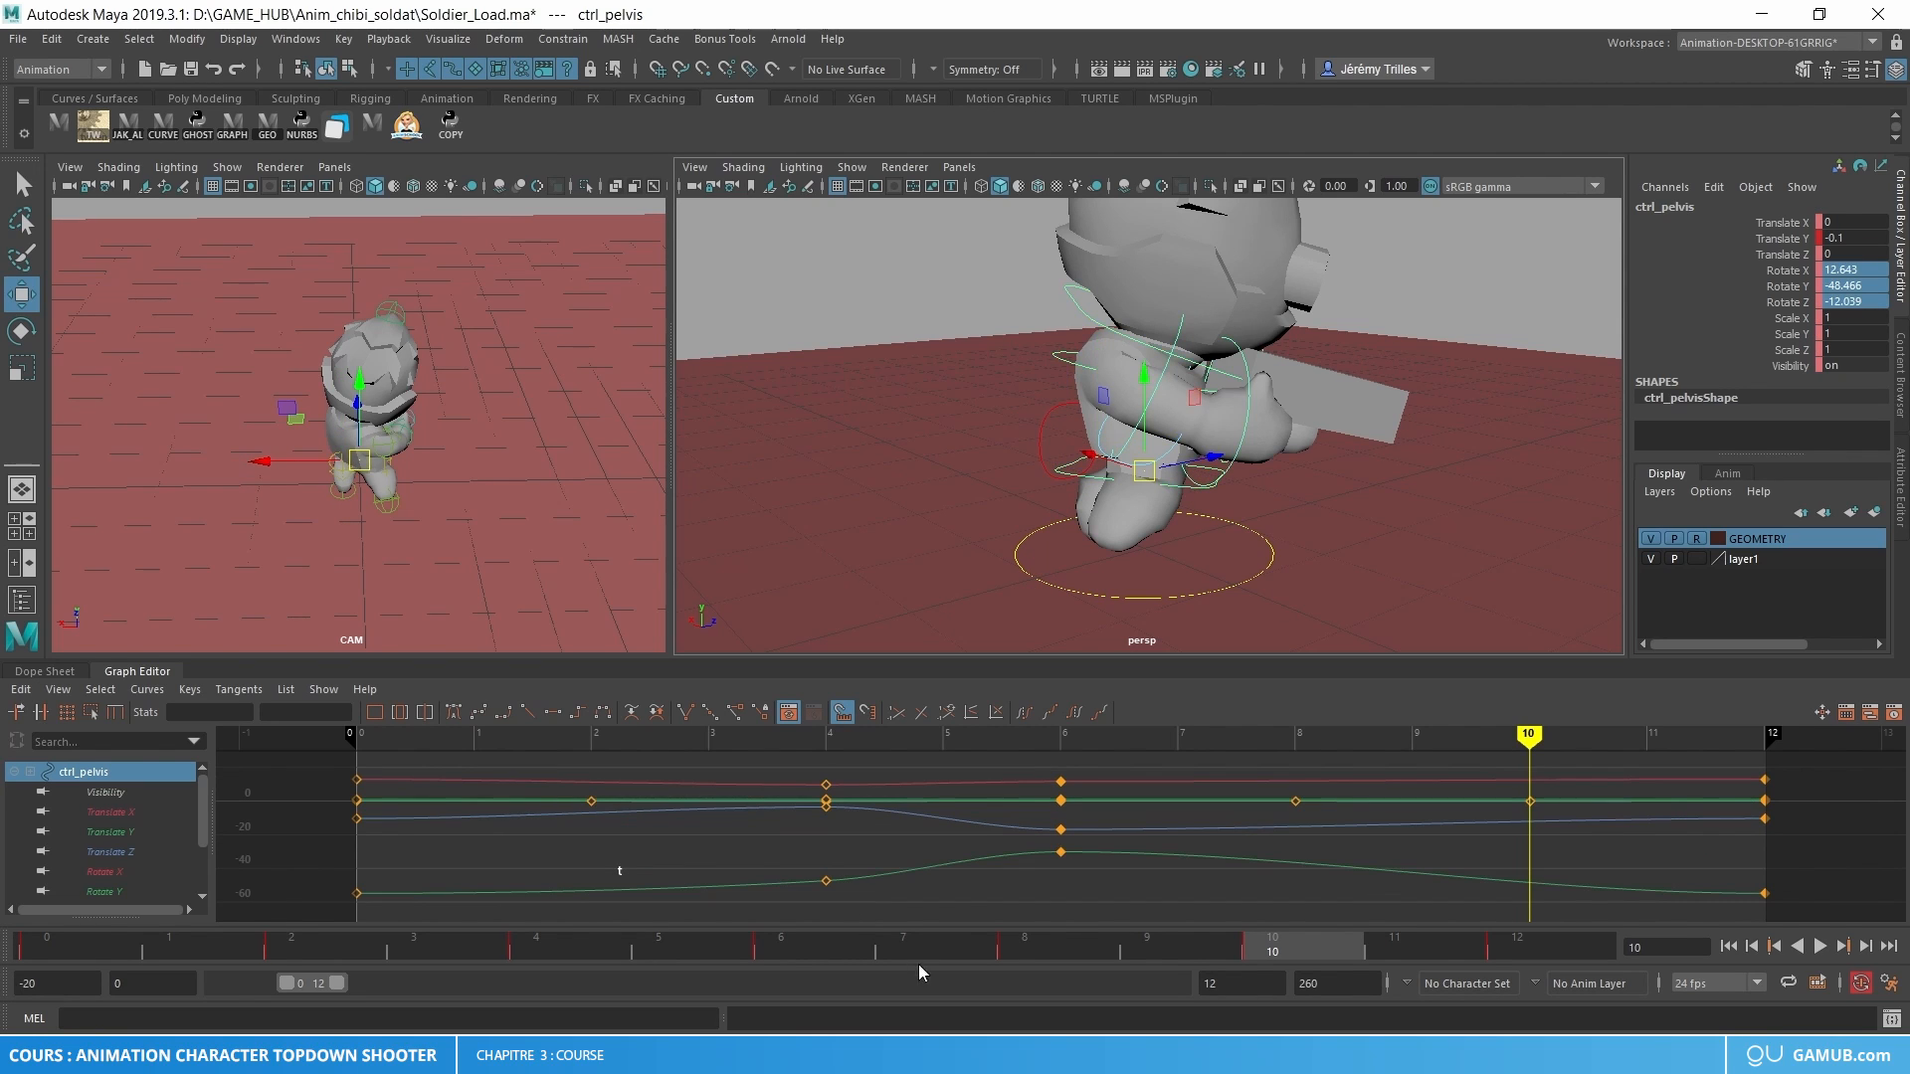
click(1006, 952)
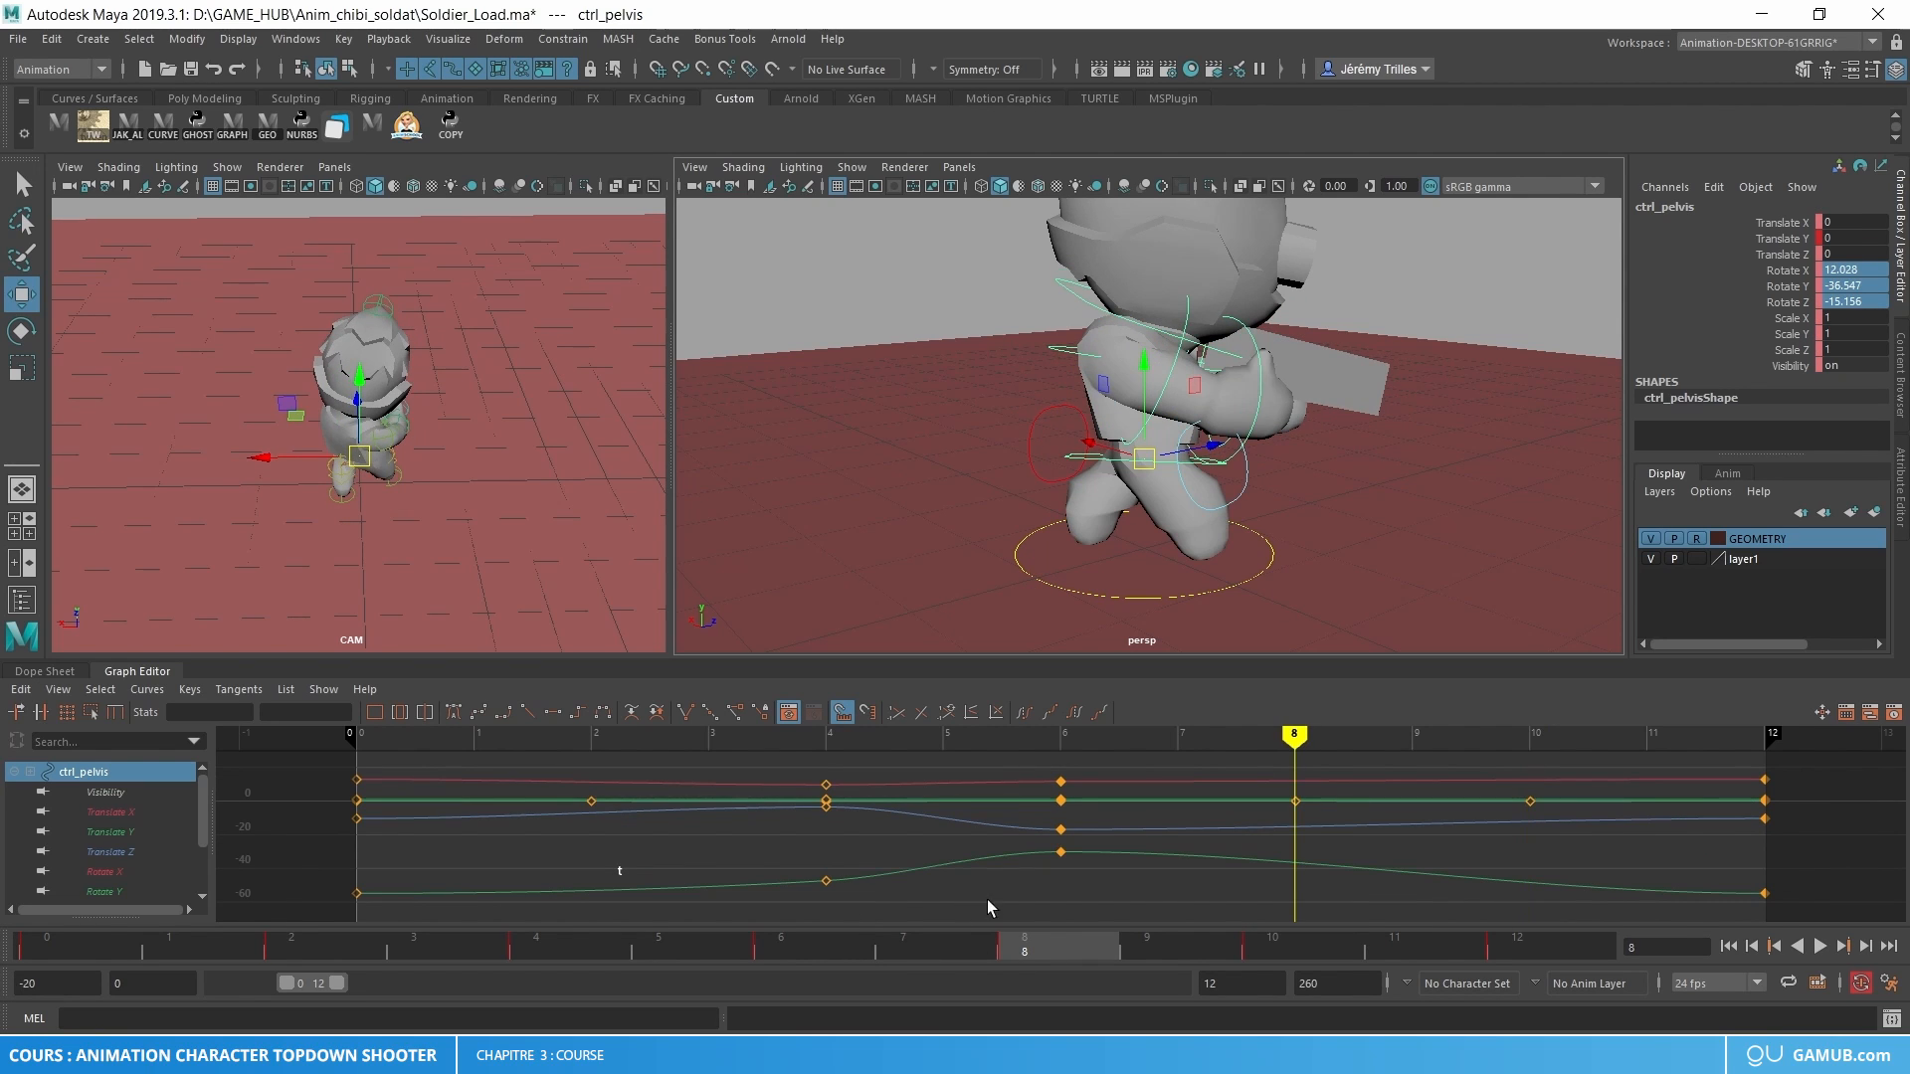
key(f)
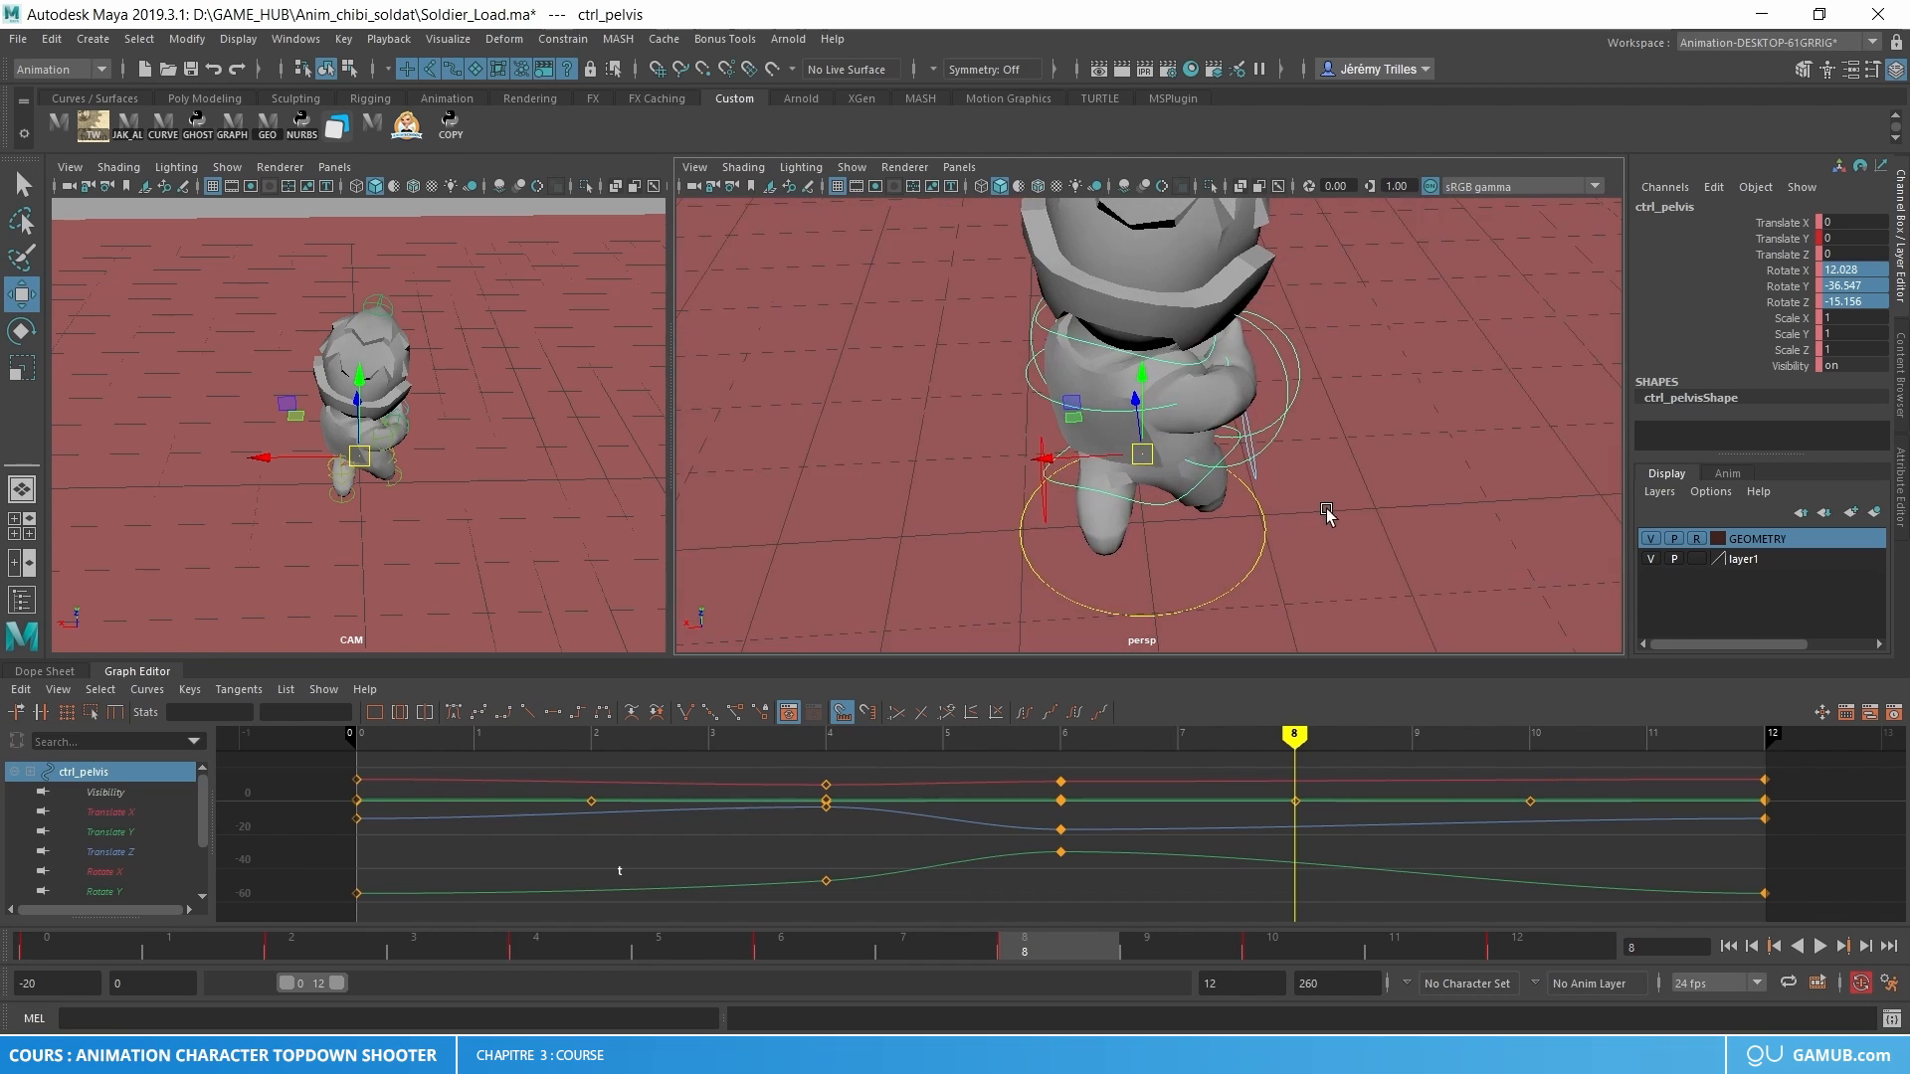
key(alt+v)
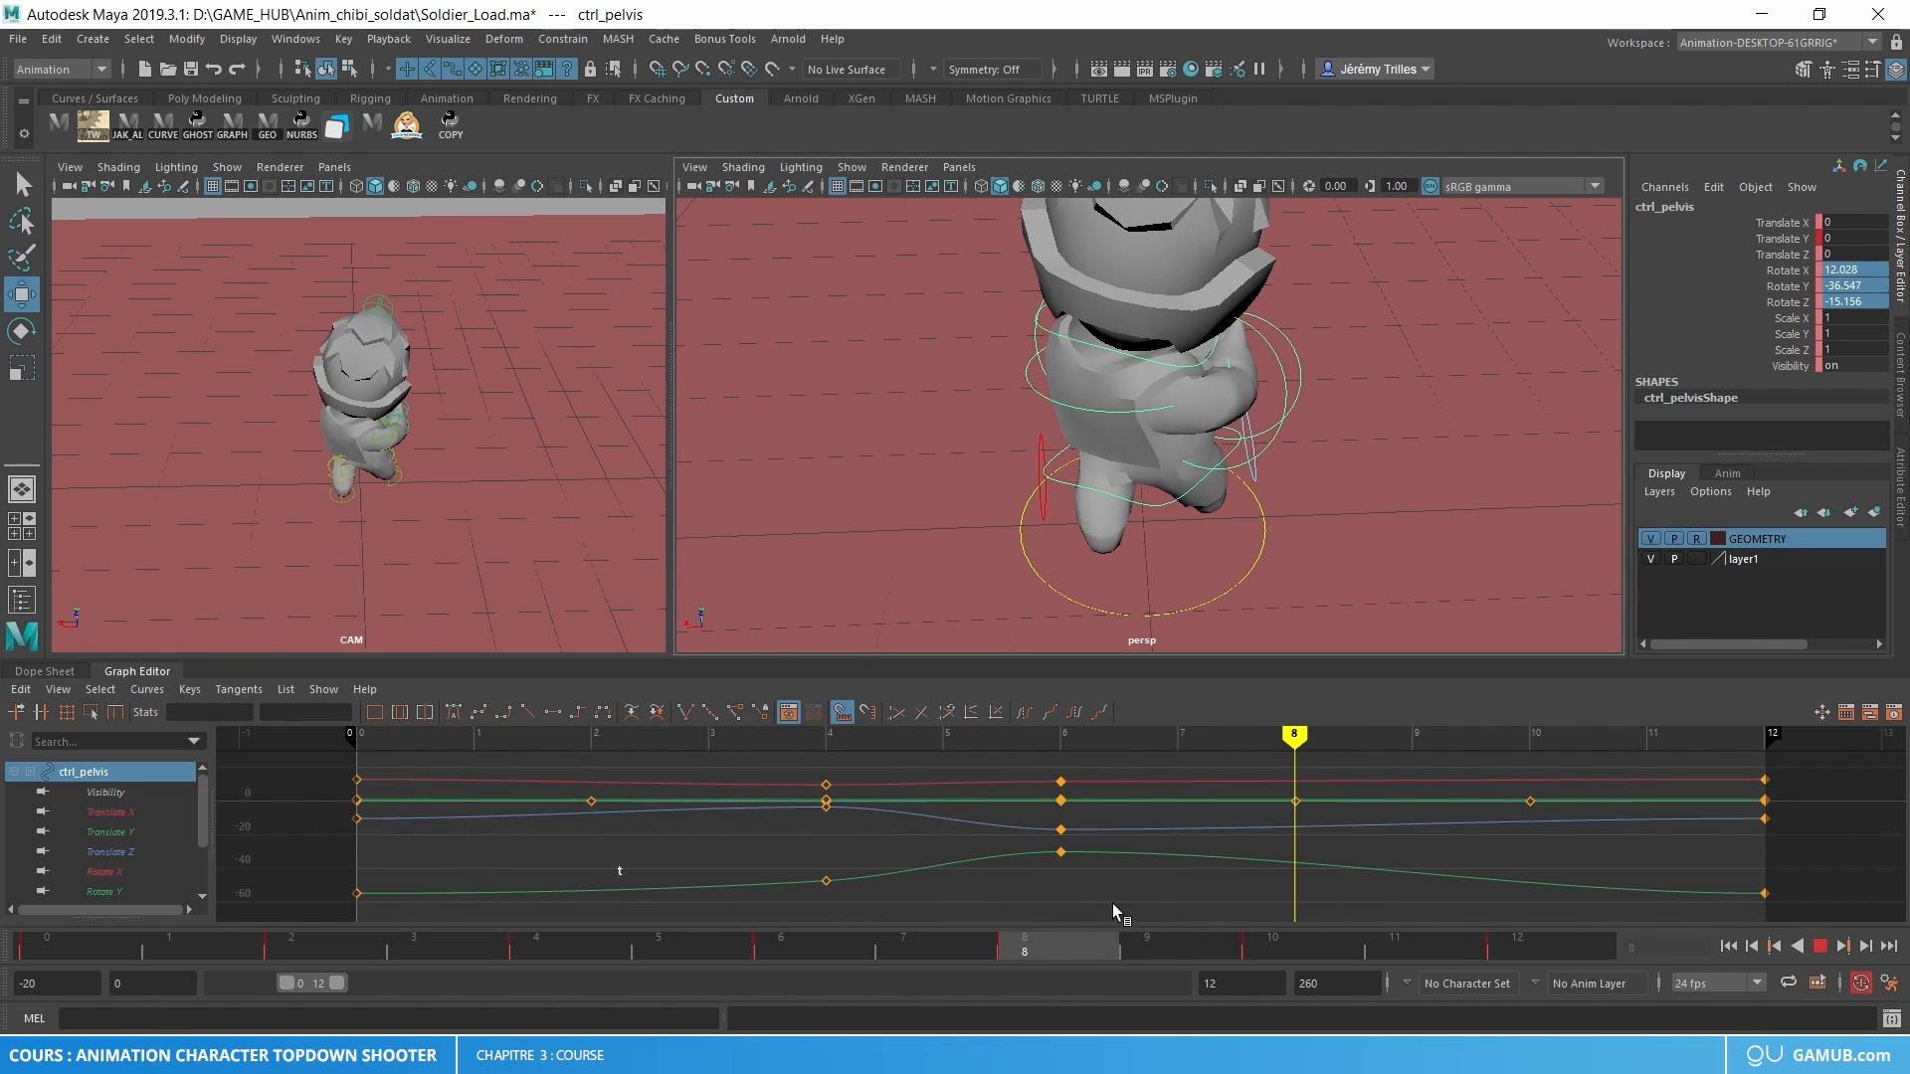
key(alt+v)
key(e)
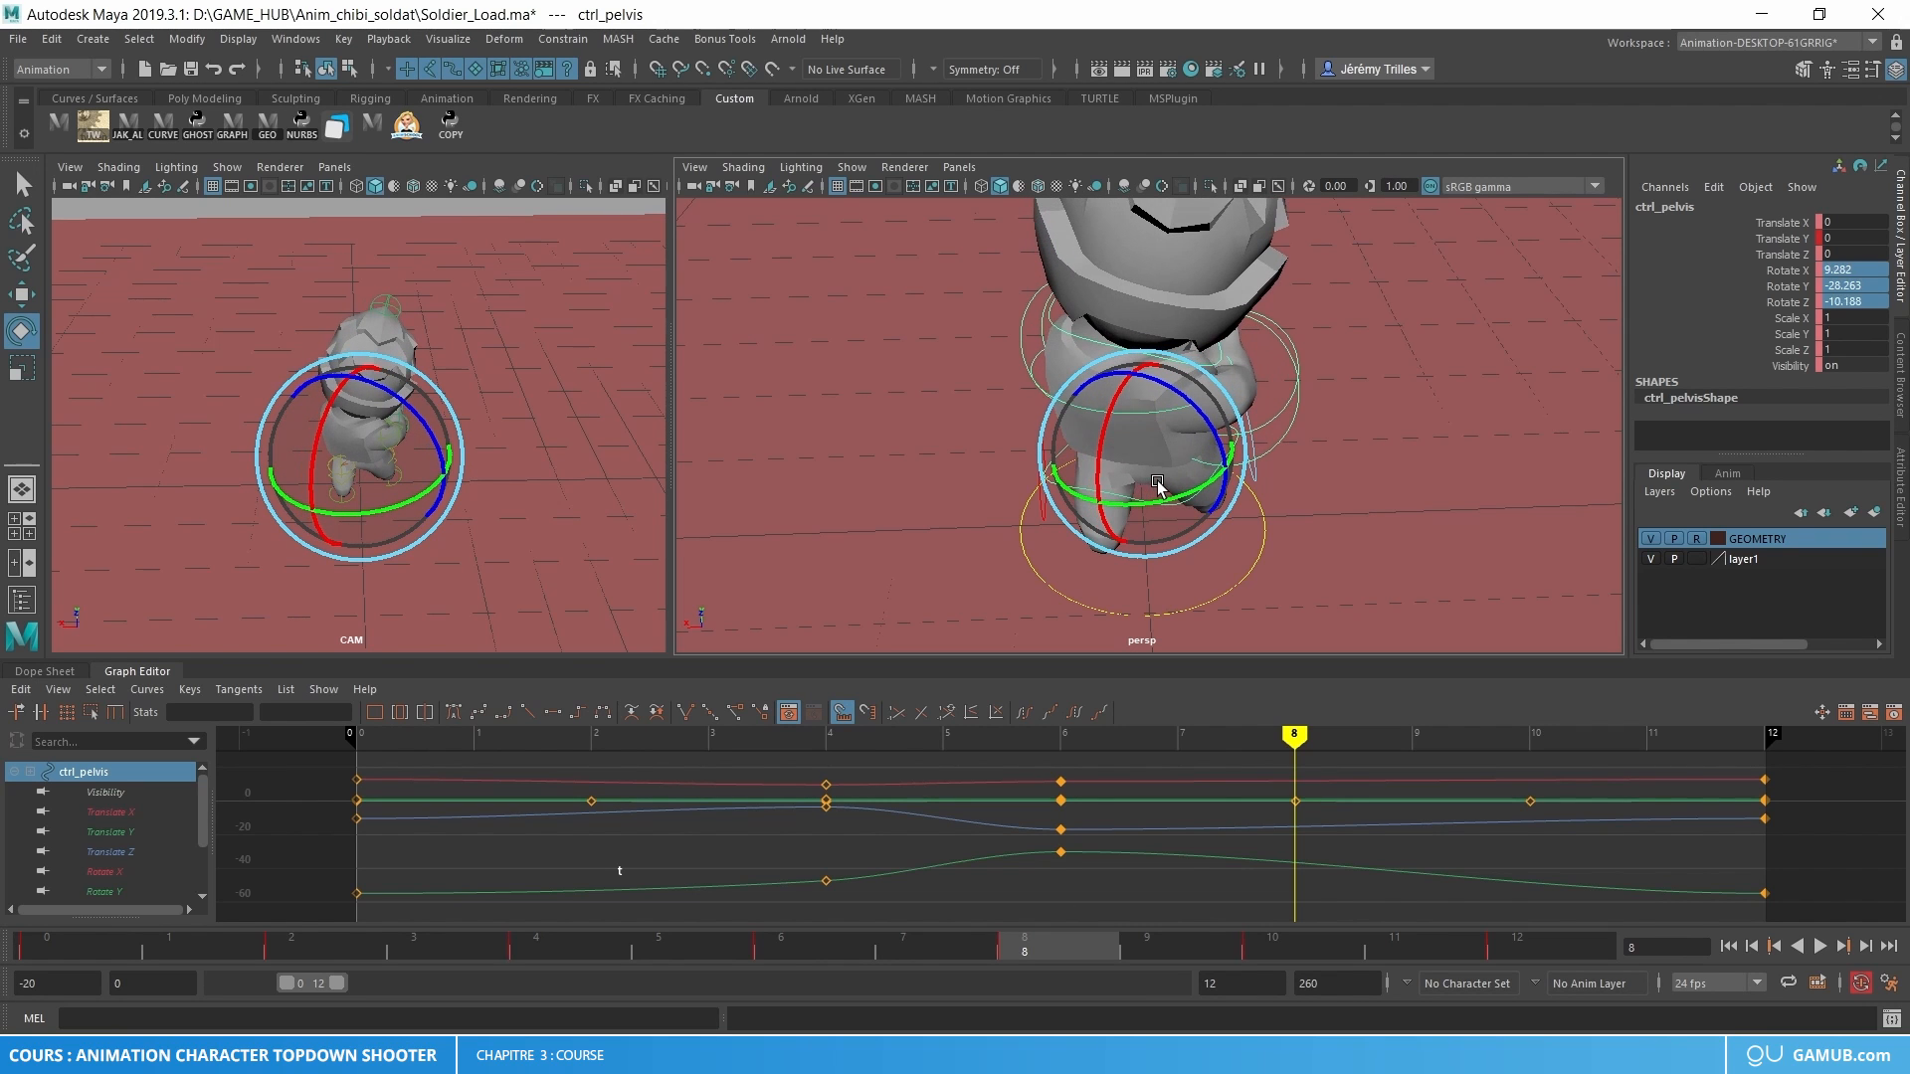
drag(1157, 487, 1134, 492)
key(shift+e)
click(801, 958)
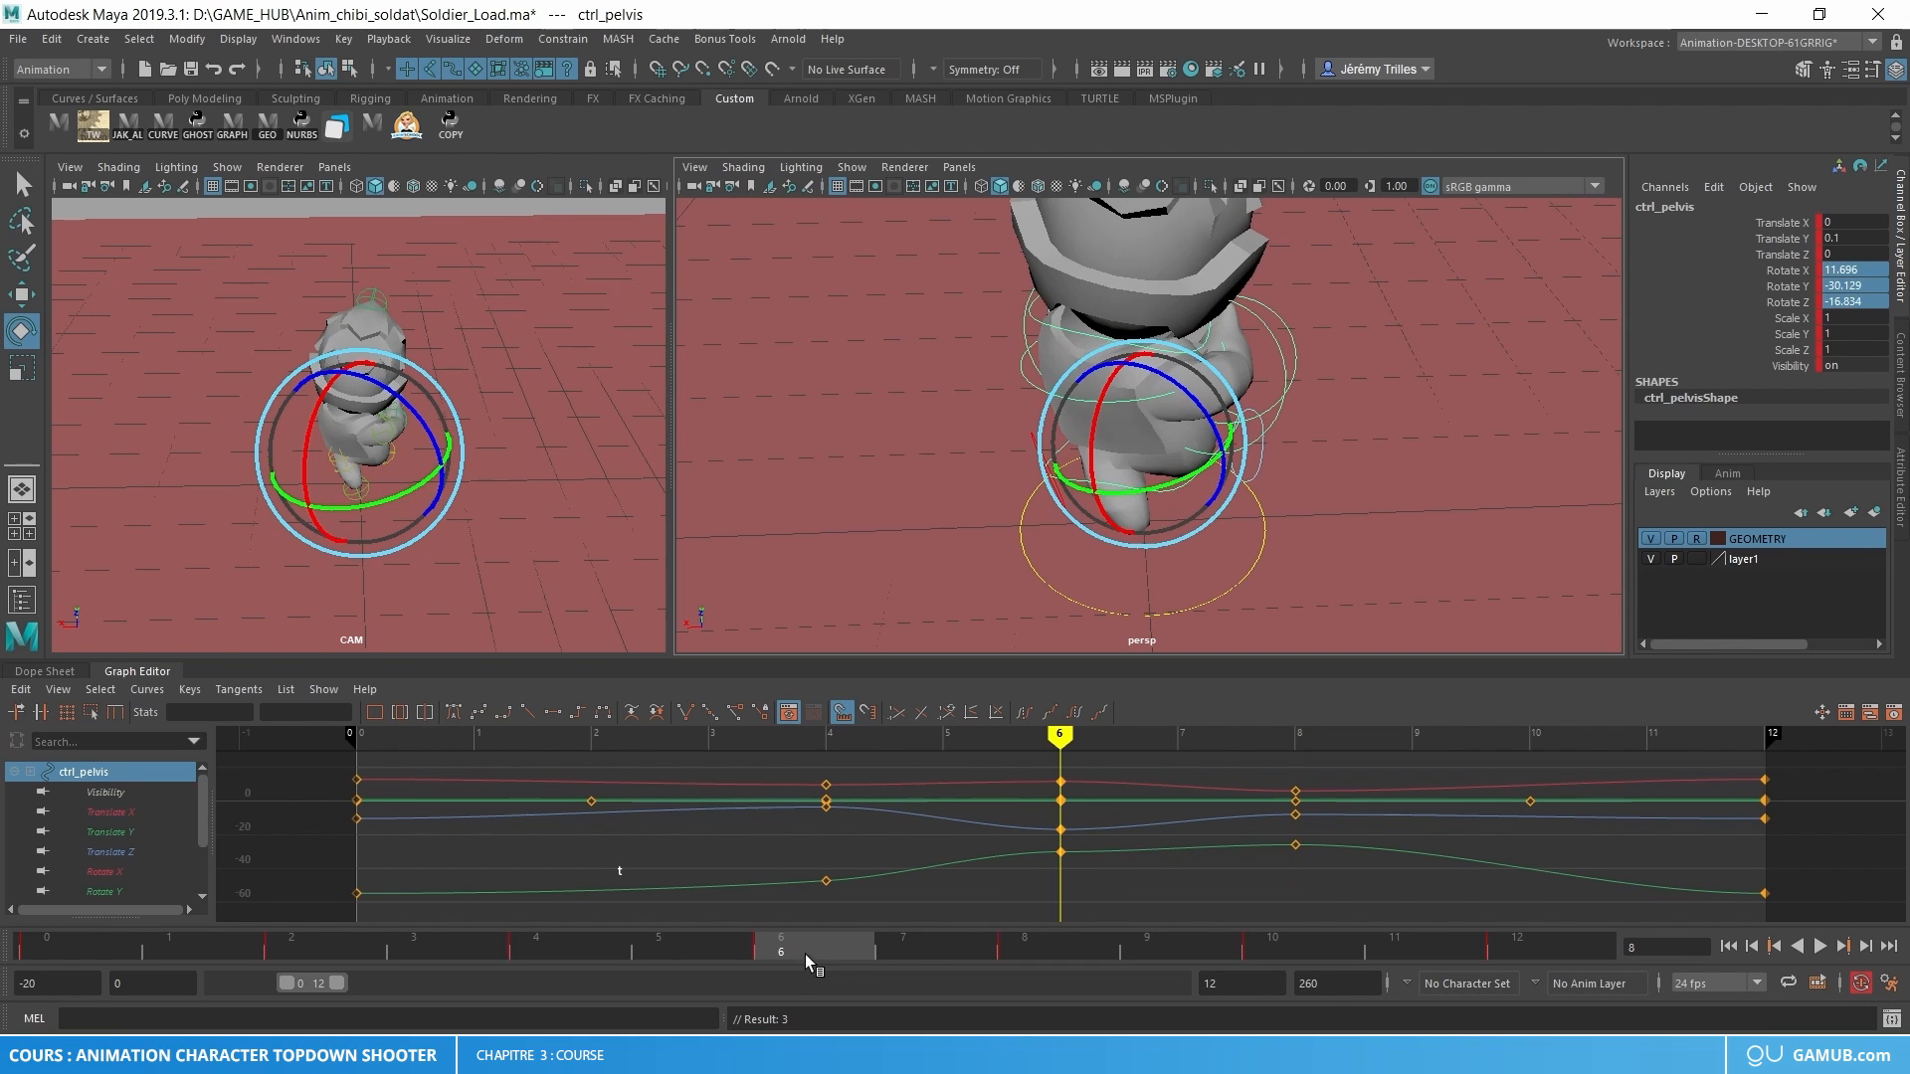
key(alt+v)
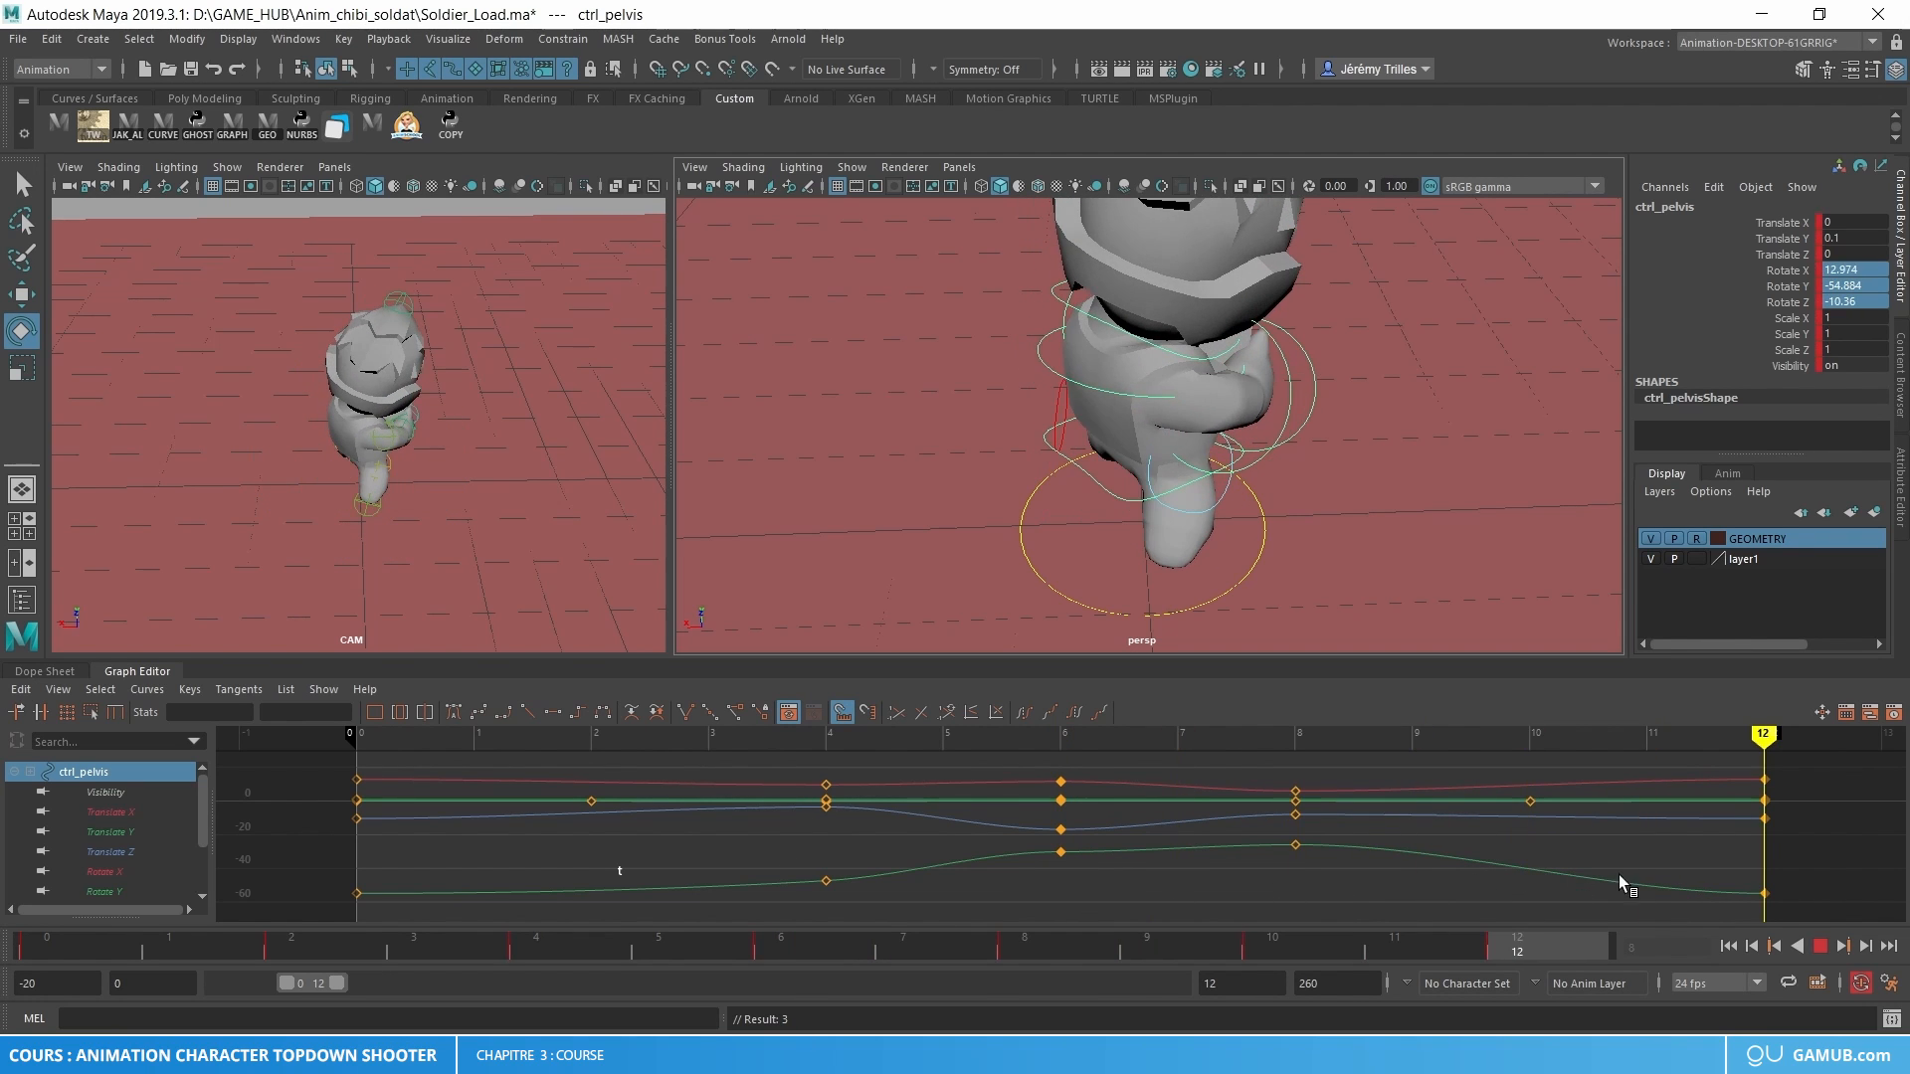
click(920, 957)
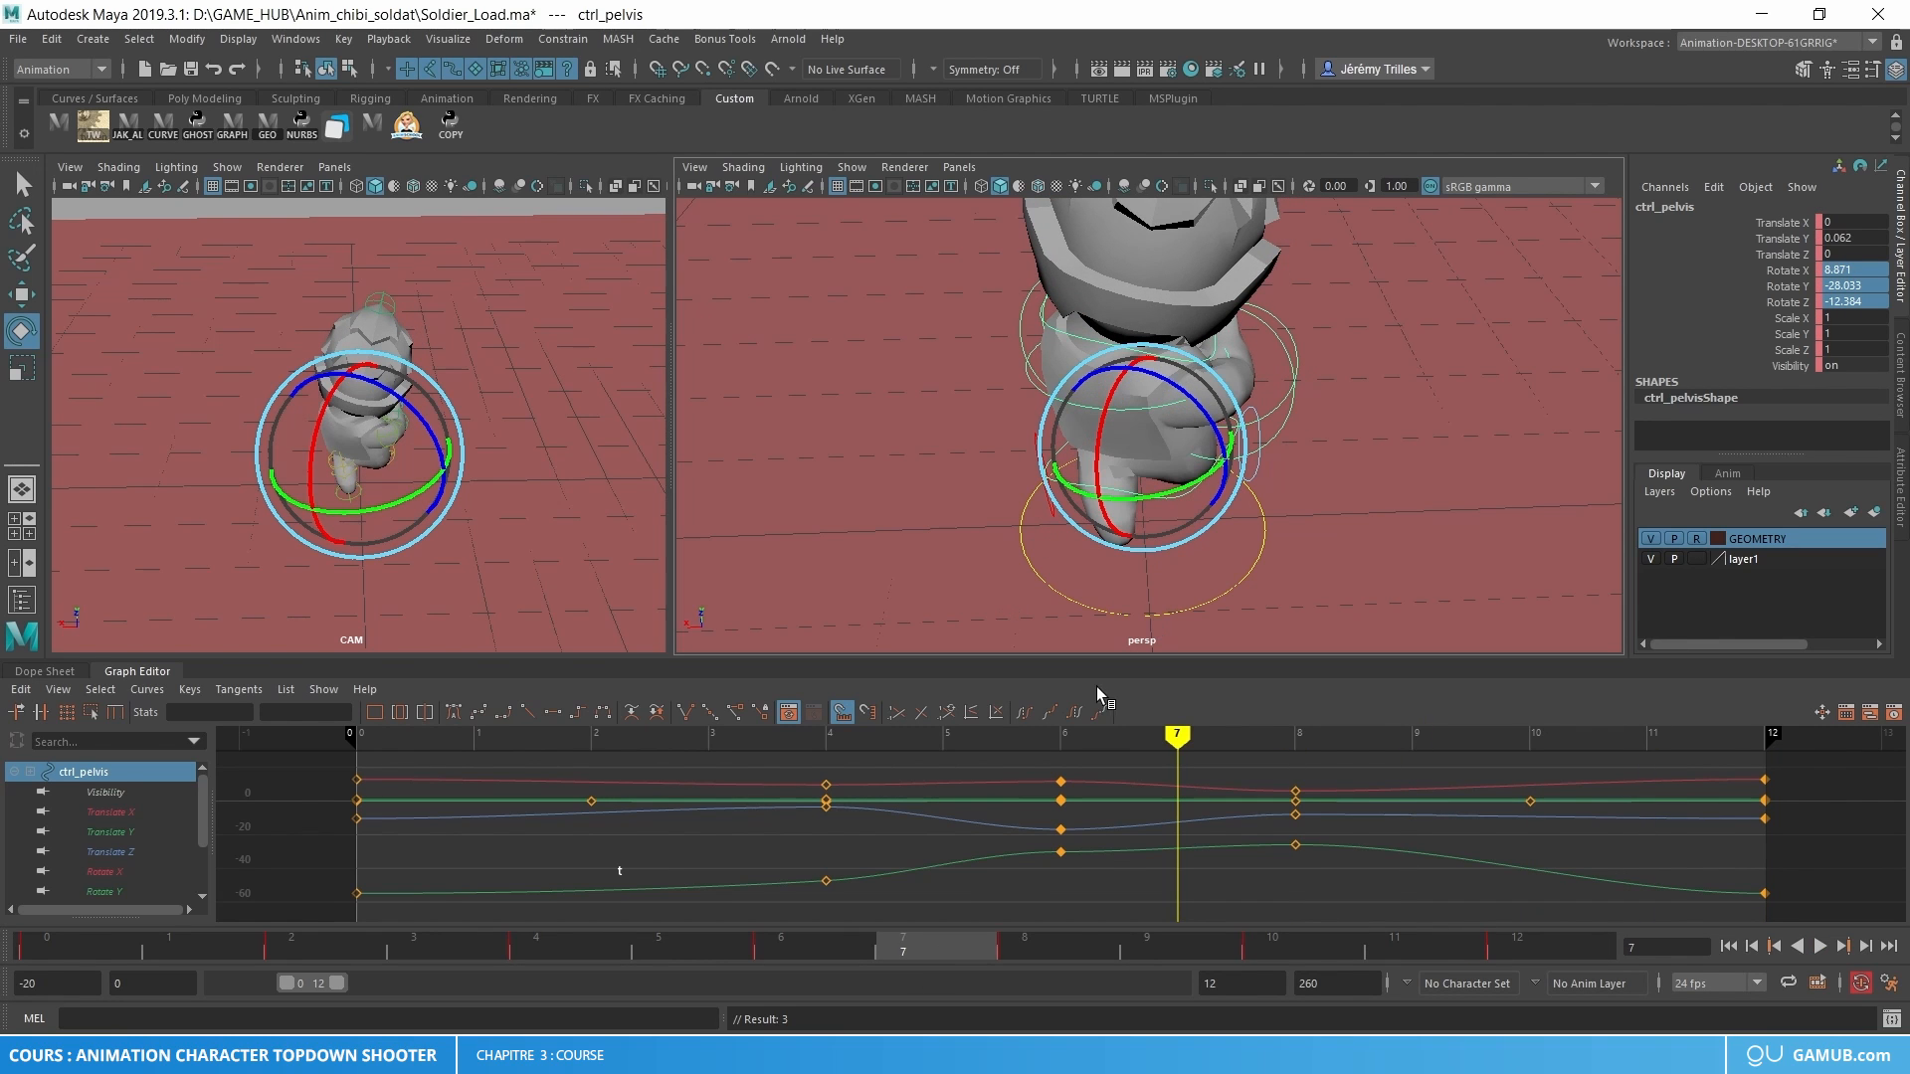
click(1017, 951)
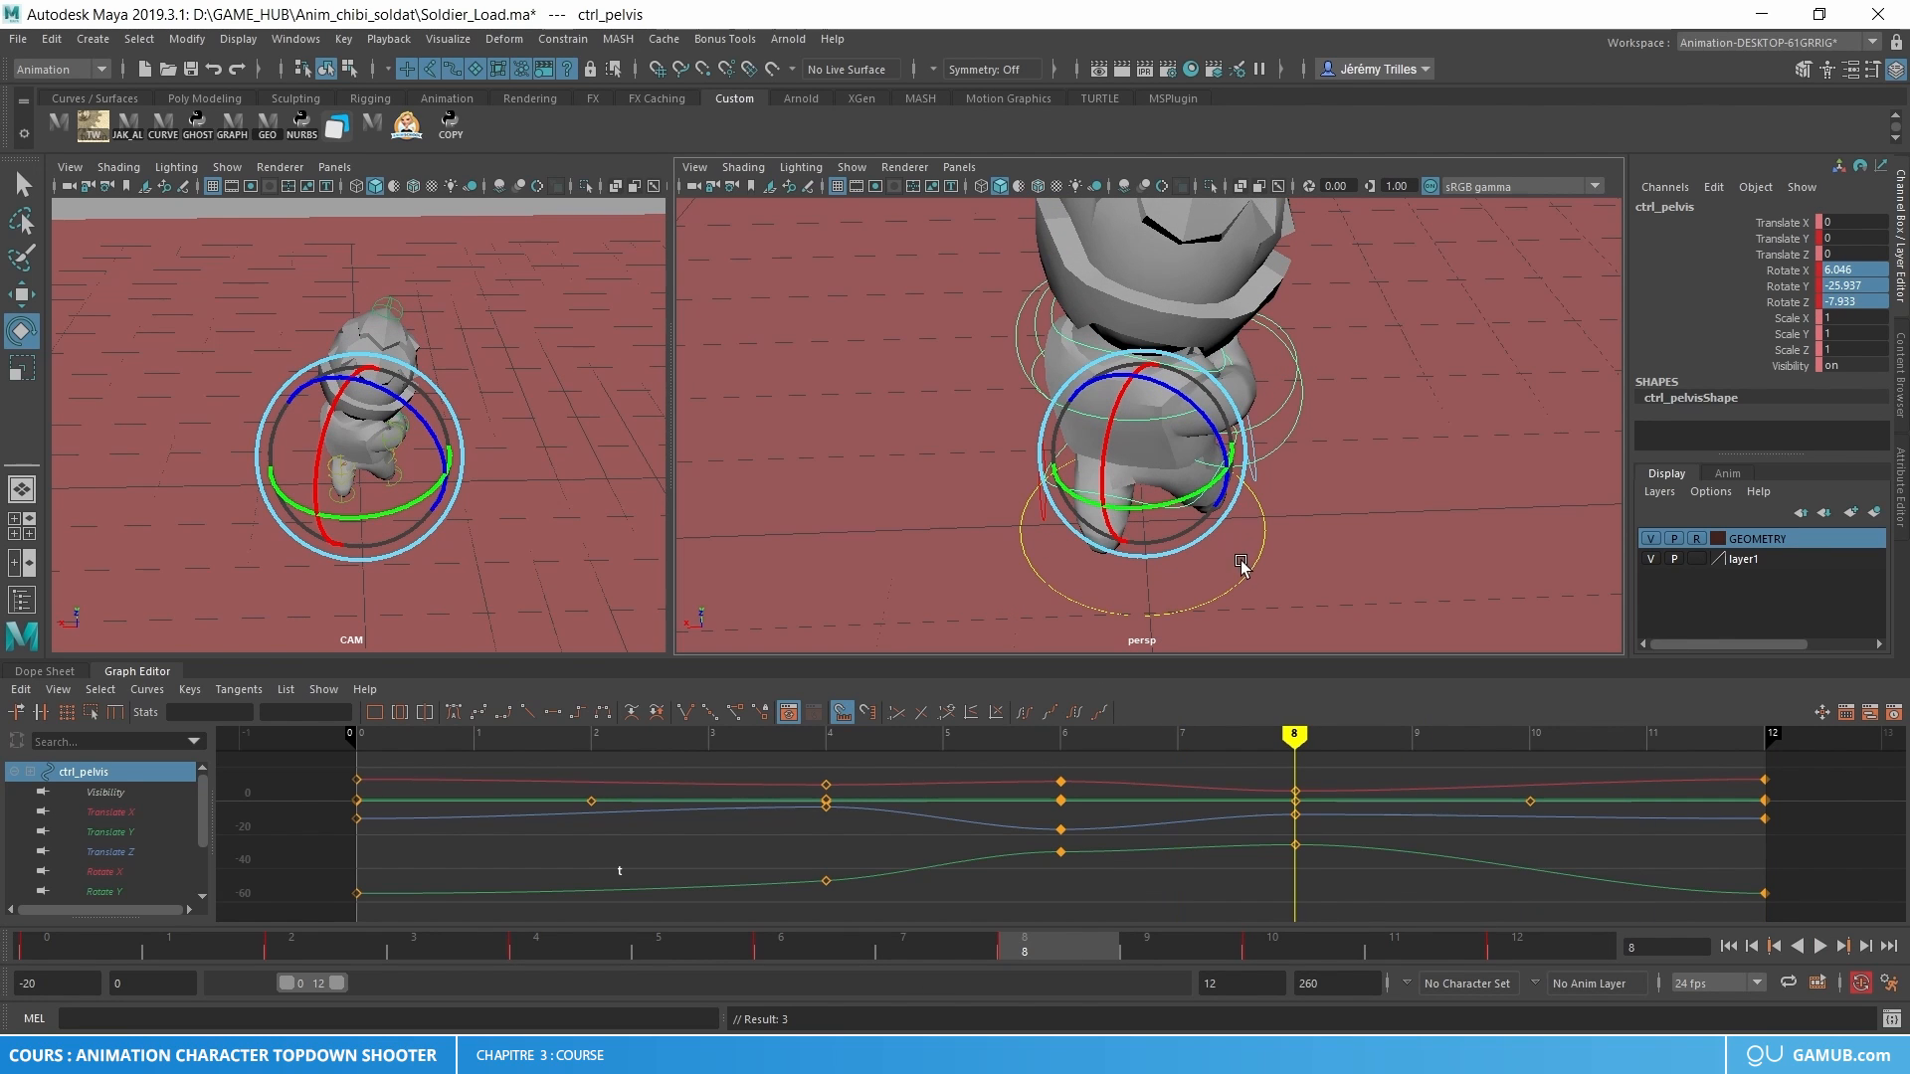
key(alt+v)
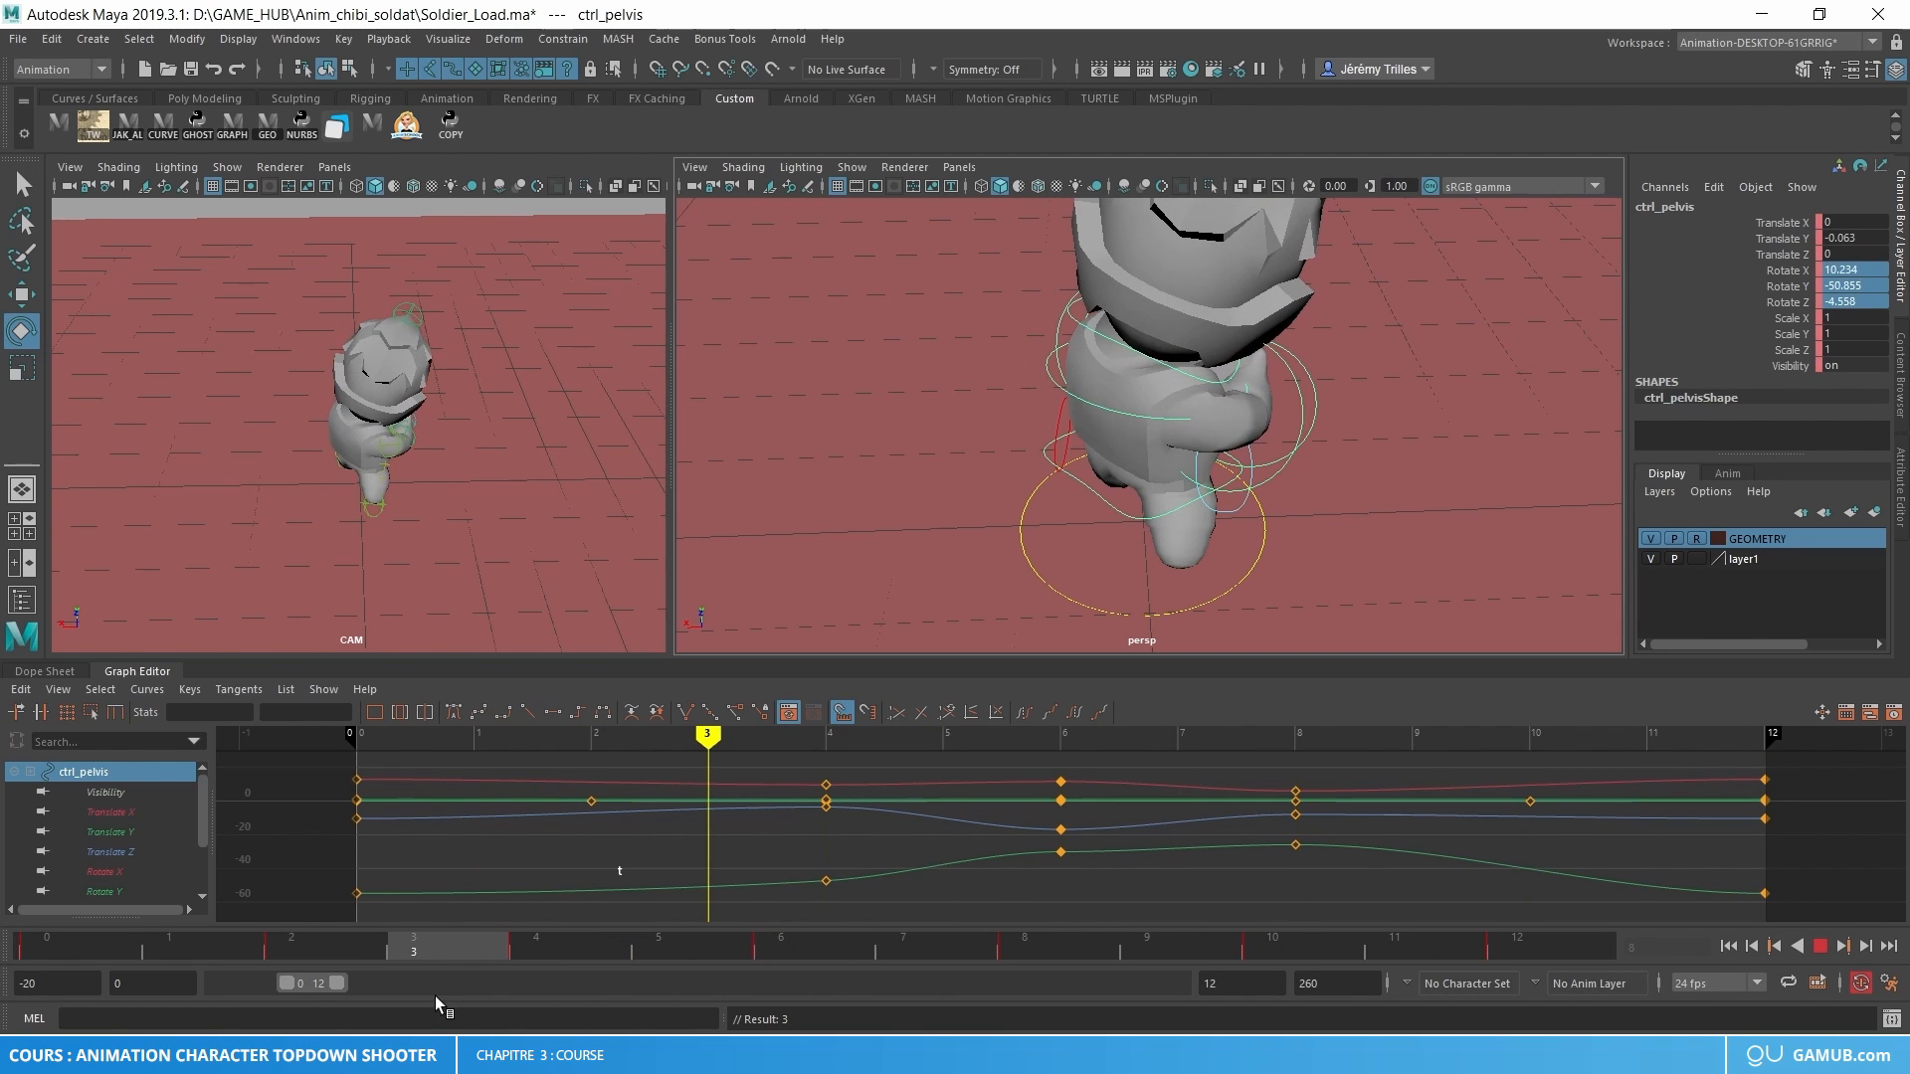
- Adjust and key the pelvis control's rotation at frame 4, then play the cycle to check it
click(597, 942)
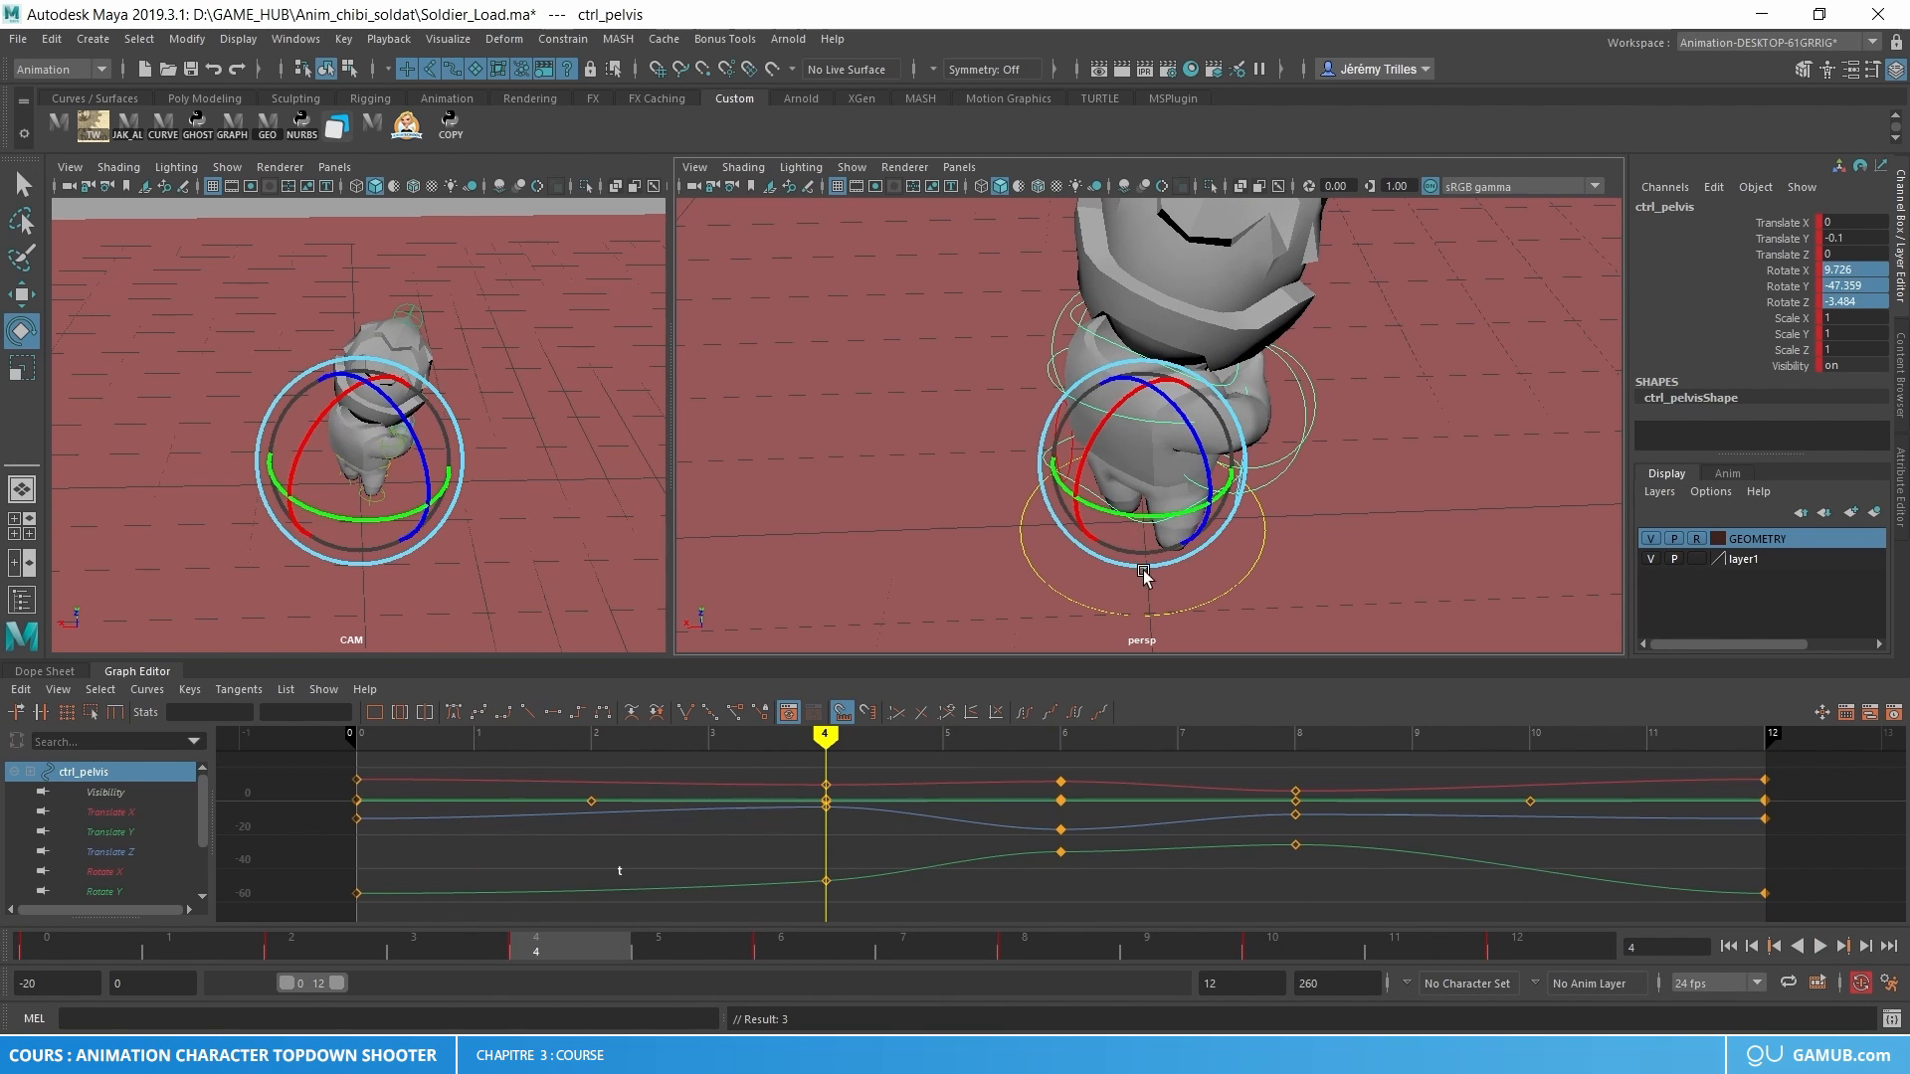
key(s)
key(alt+v)
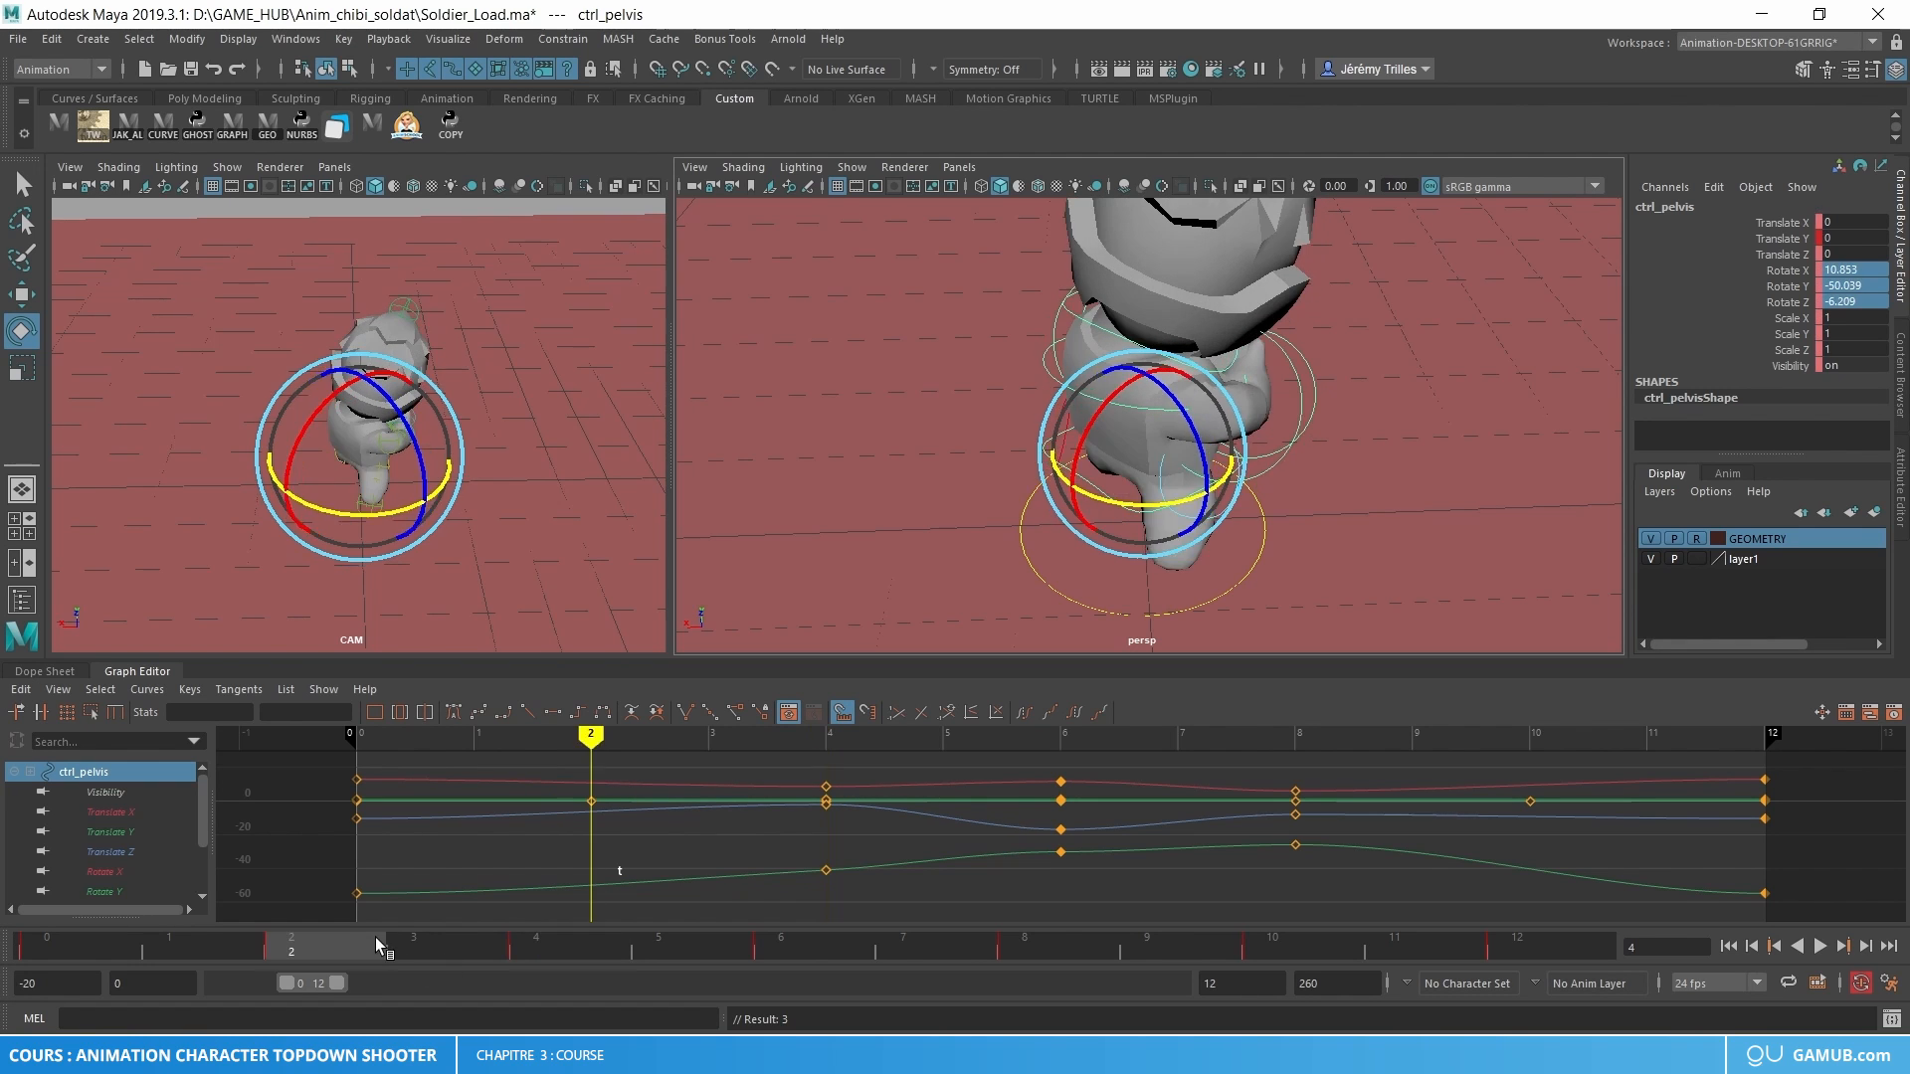
key(alt+v)
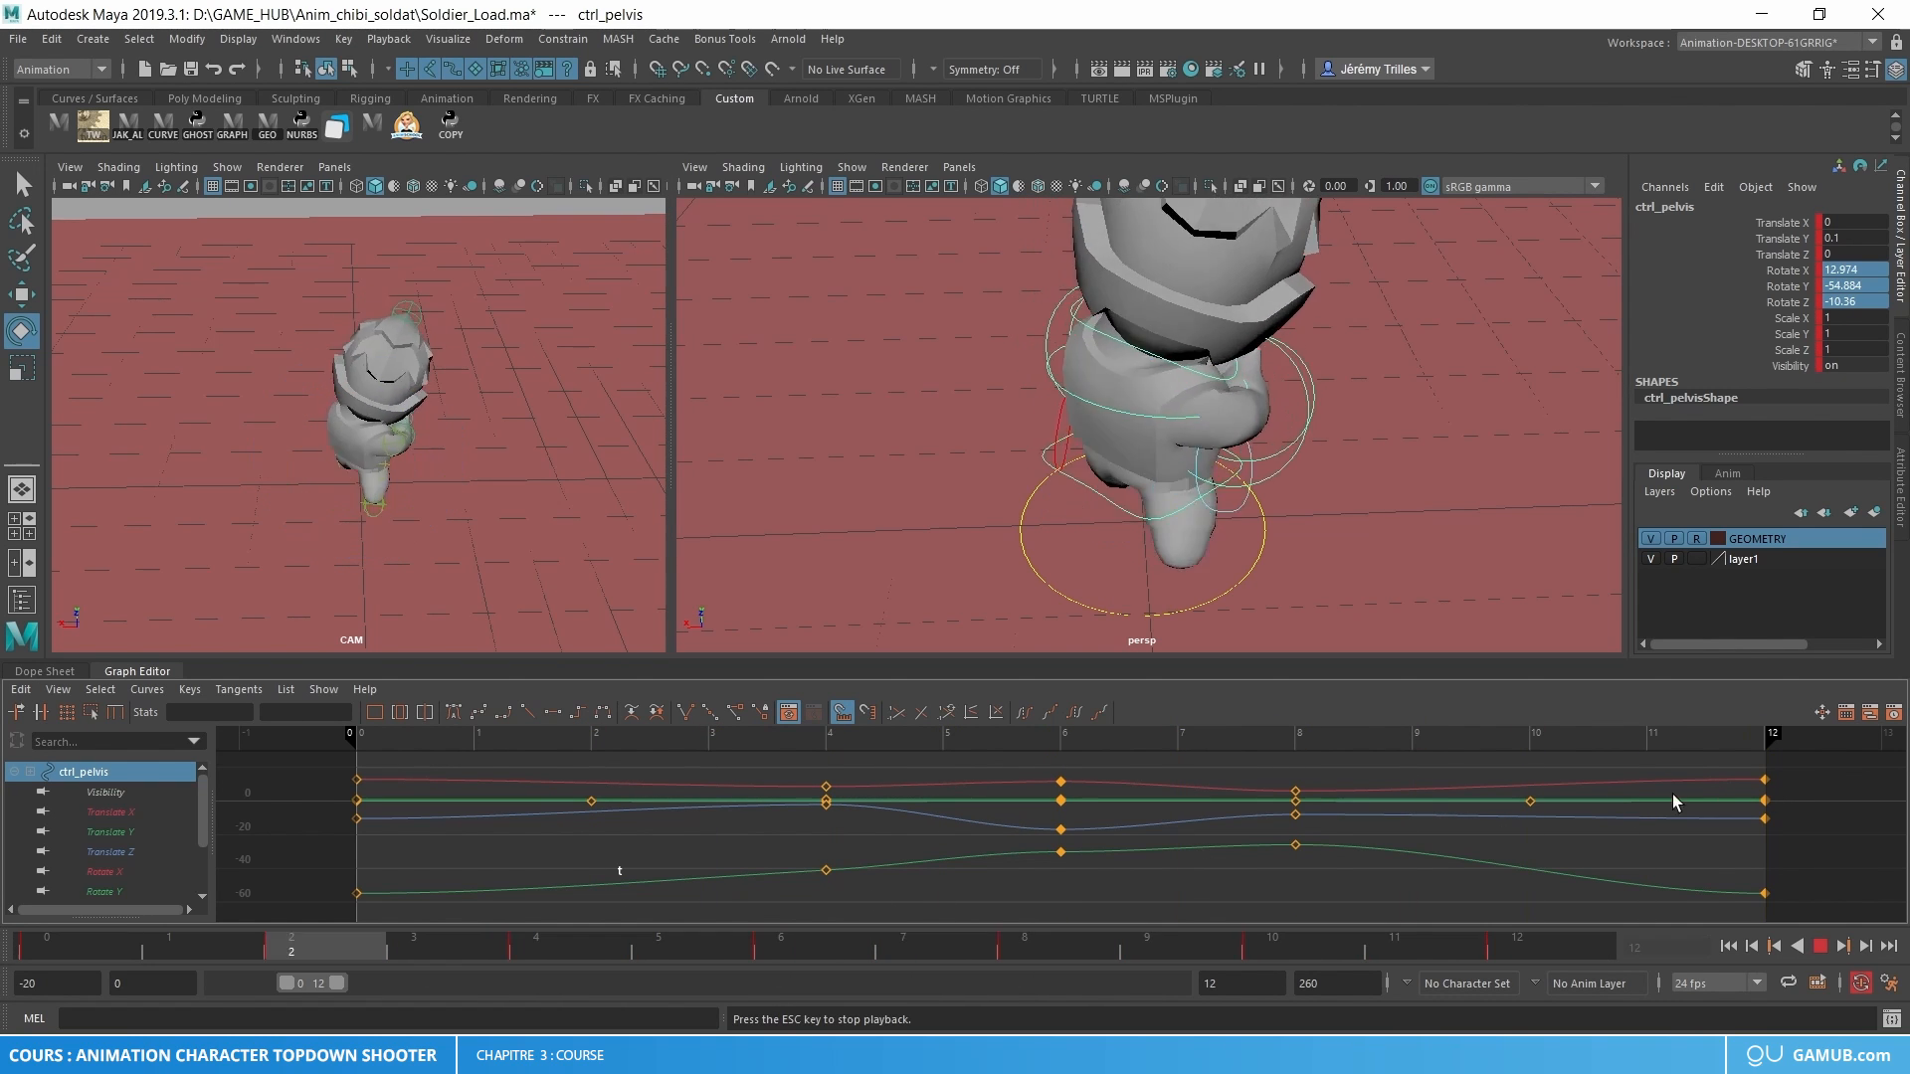
key(Escape)
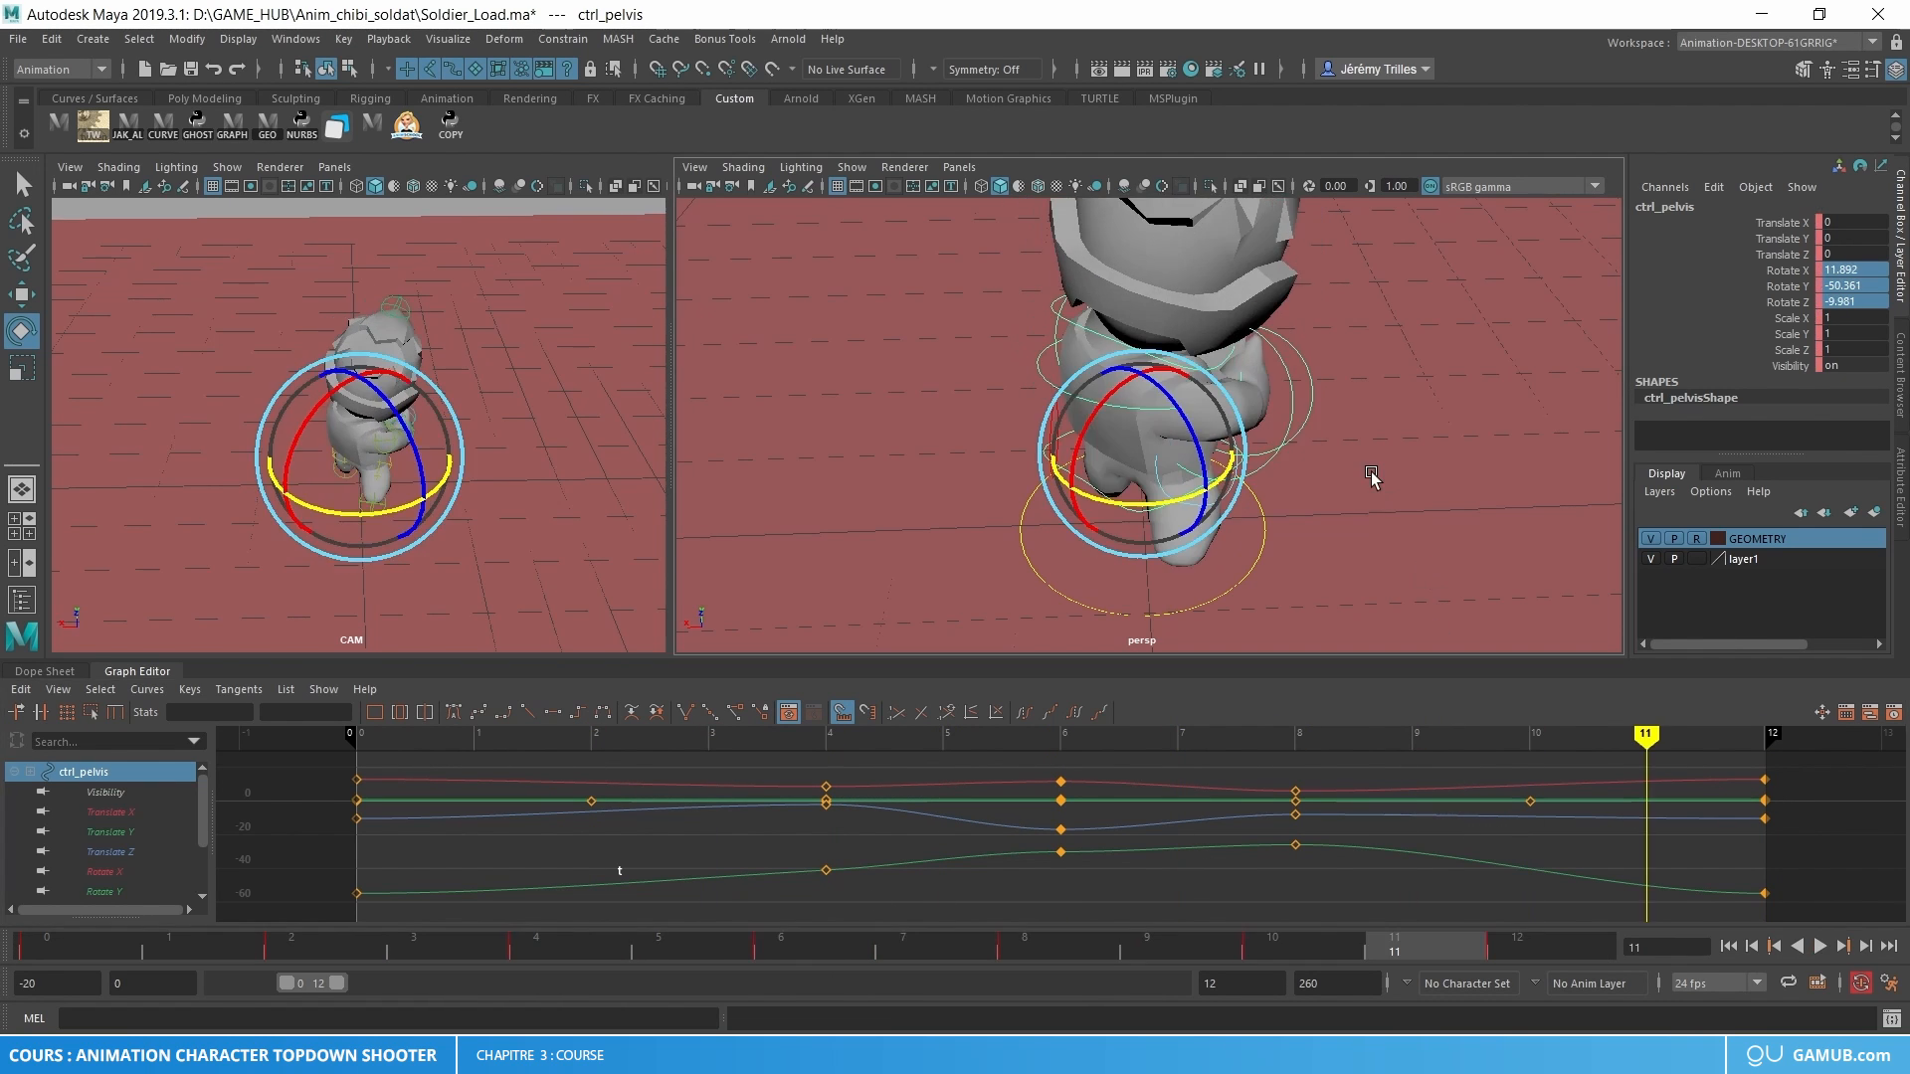
- Select the whole character with all its controls and weapon, and set the playback end frame to 16
scroll(1407, 441, down, 3)
alt+drag(1406, 441, 1309, 490)
key(w)
drag(1437, 588, 1102, 381)
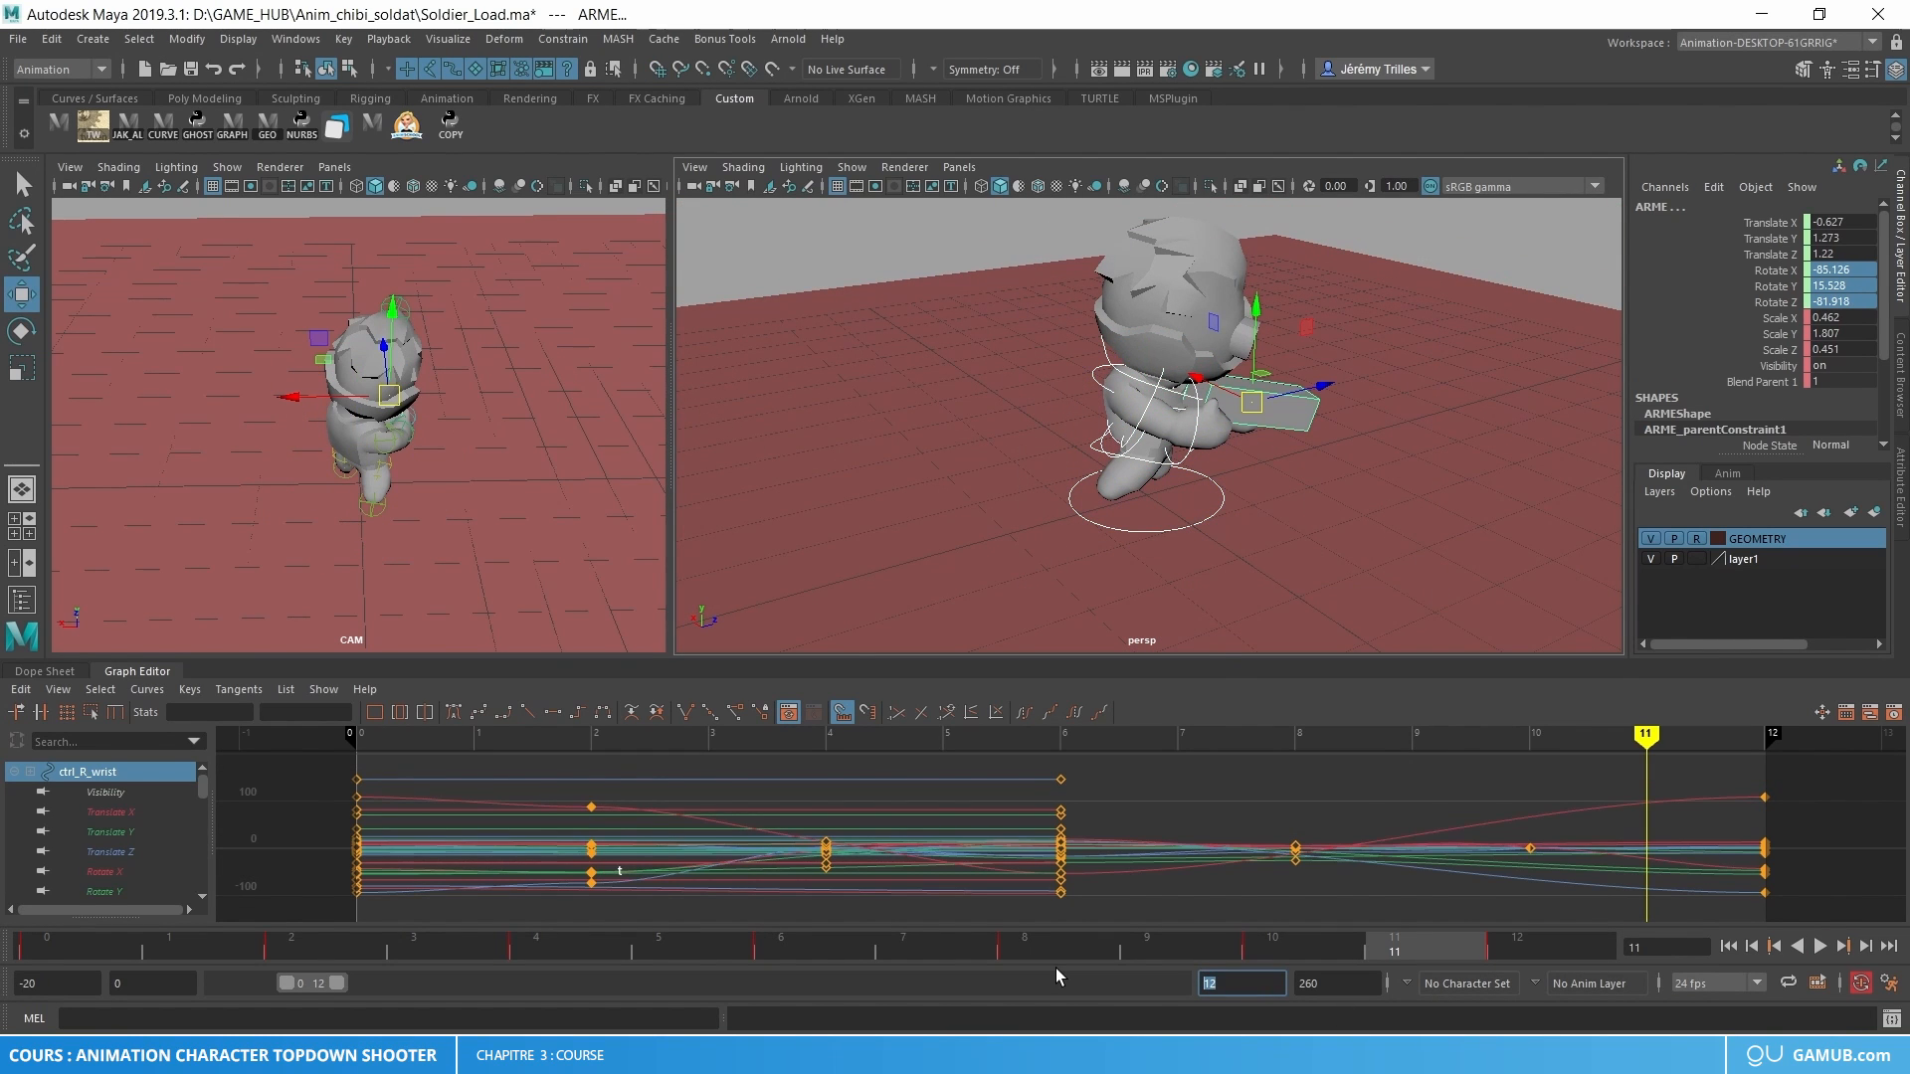
text(16)
key(Return)
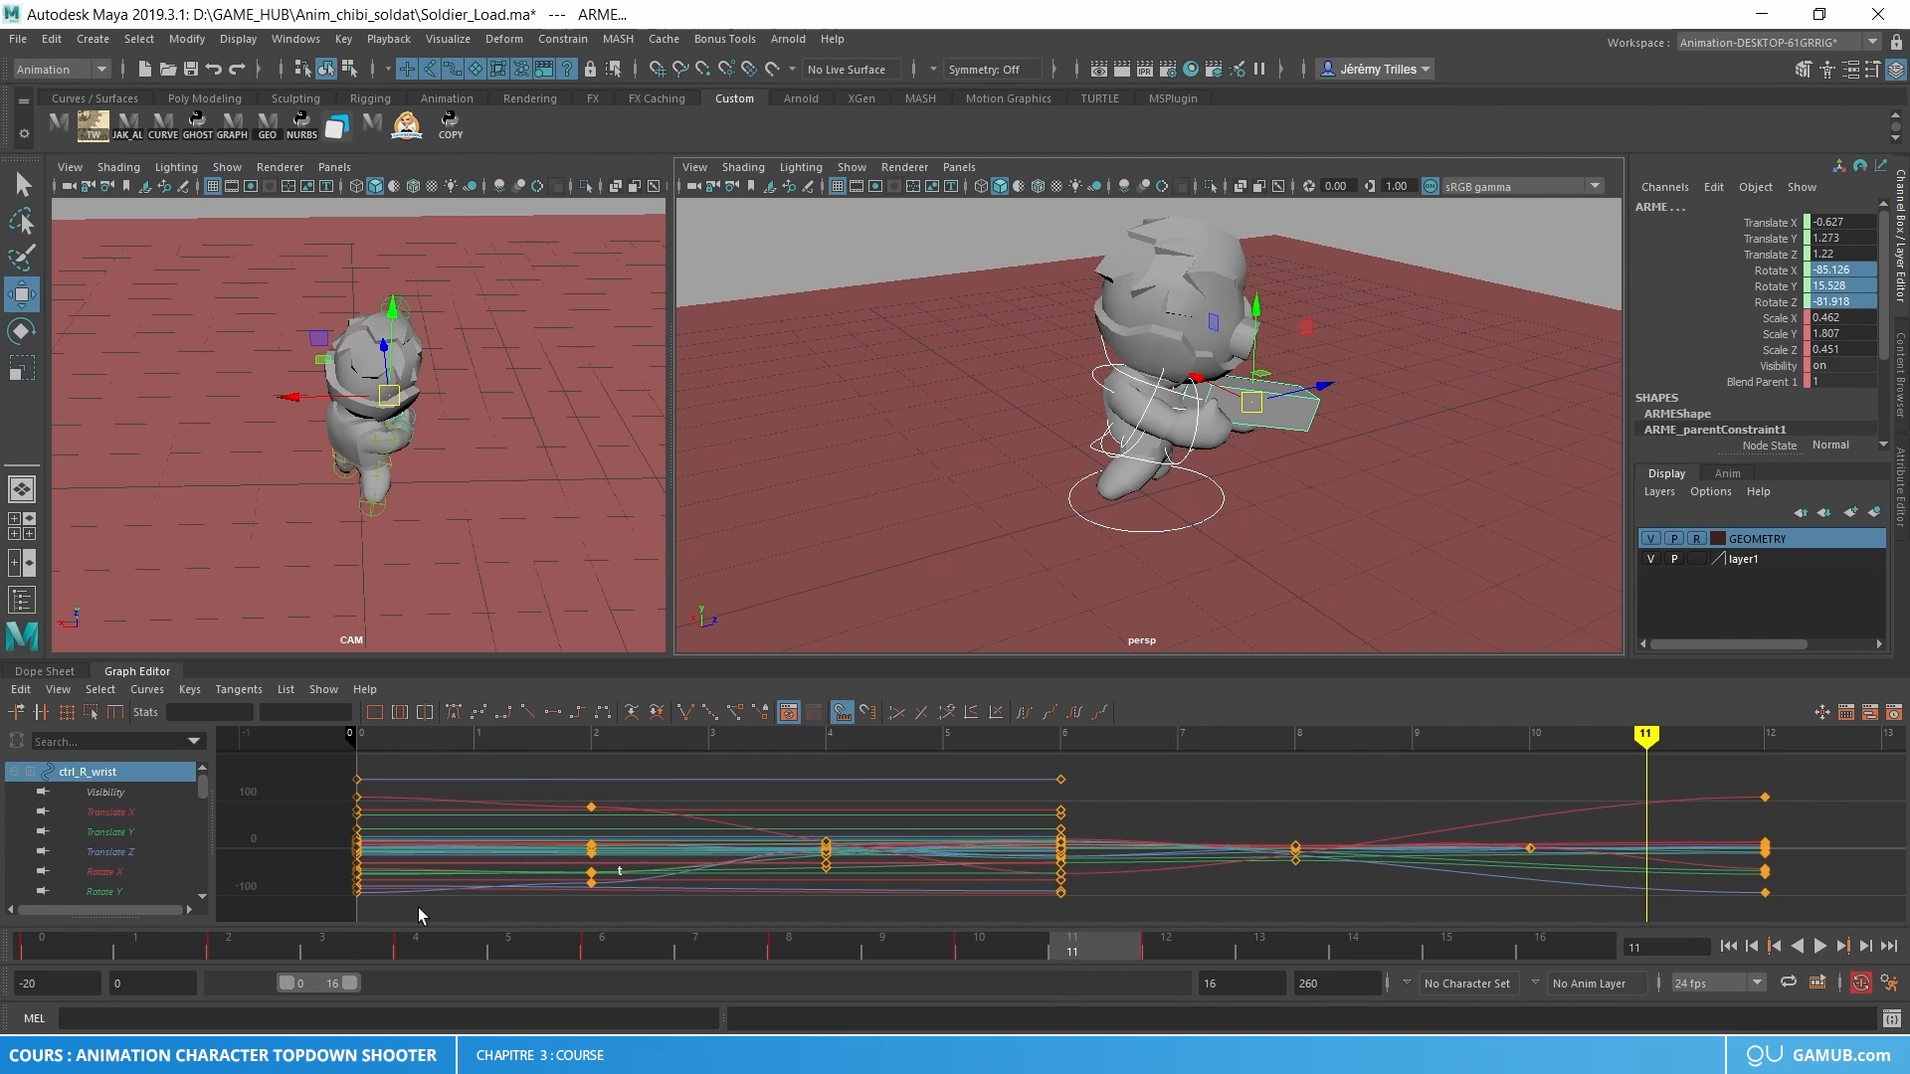
- Shift all keys from frame 6 onward one frame later, then all keys from frame 2 onward another frame later
drag(99, 955, 1167, 950)
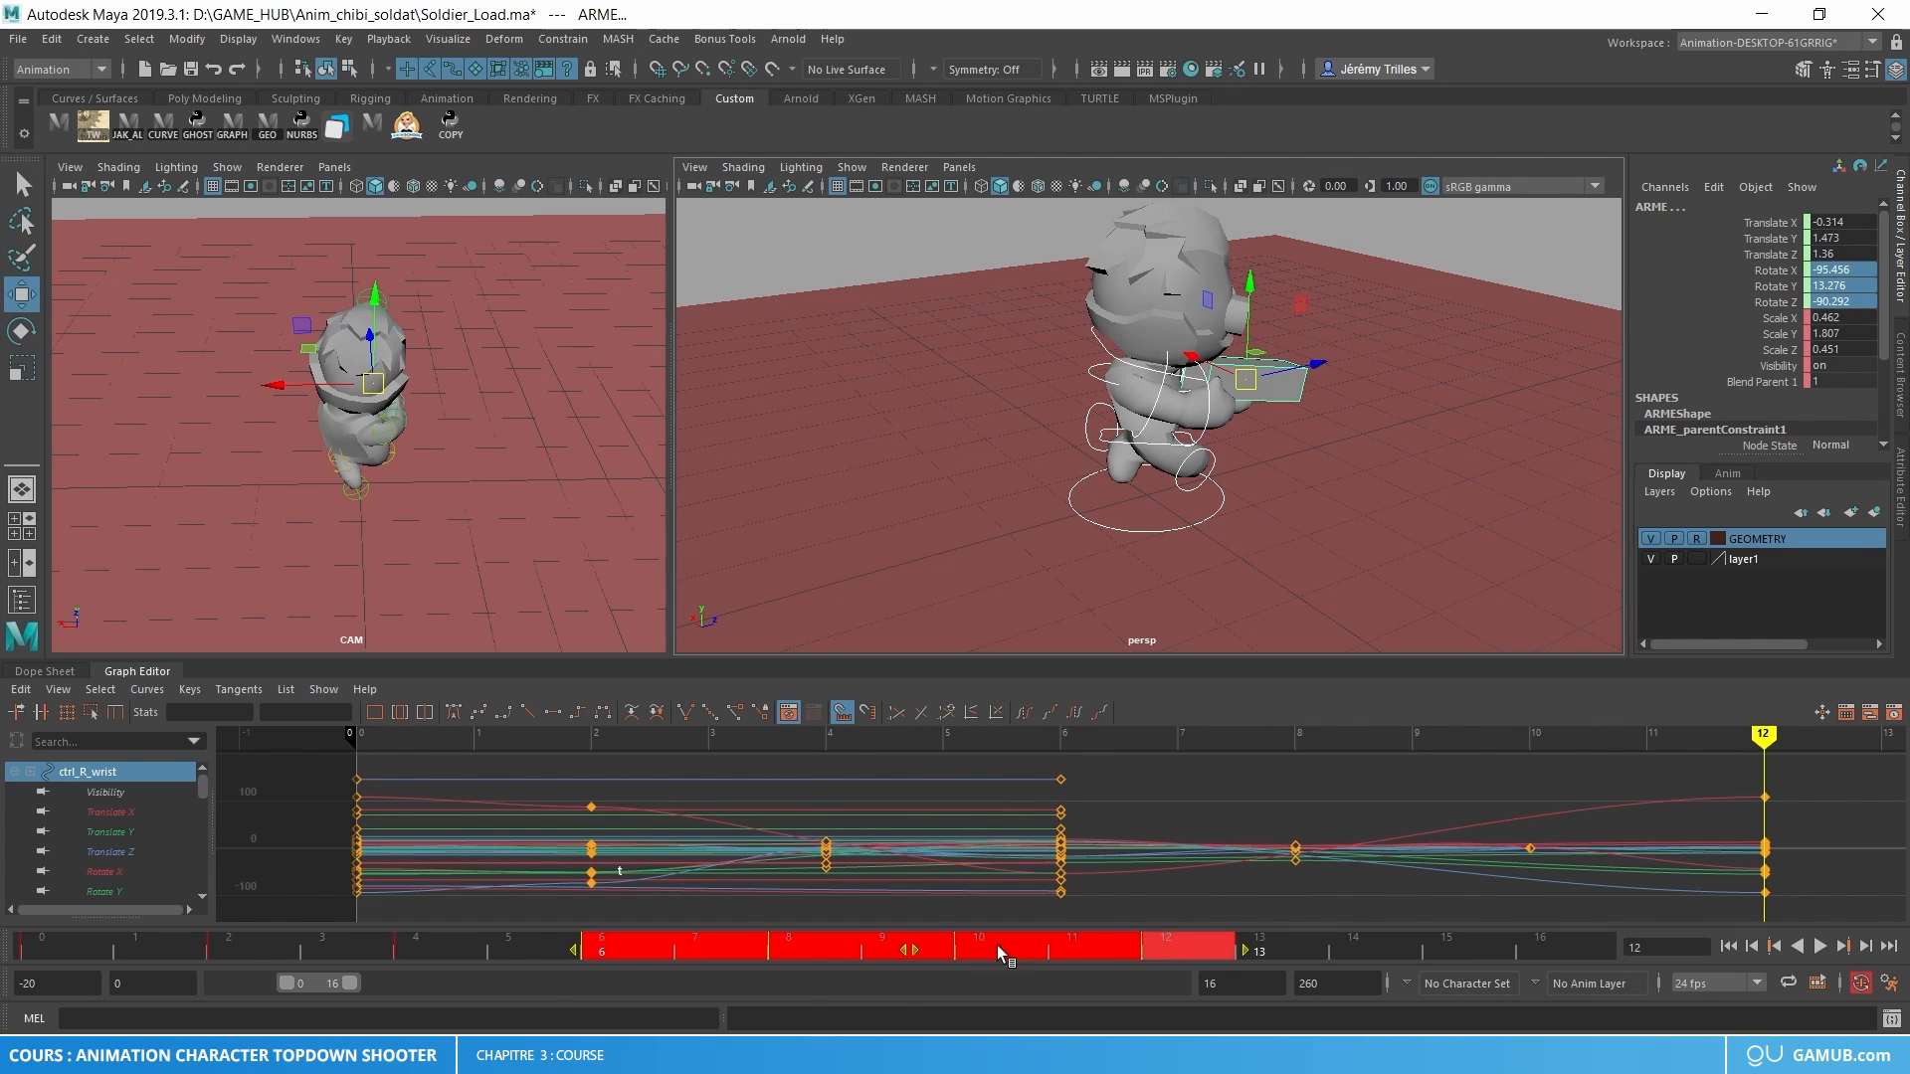
drag(935, 950, 973, 950)
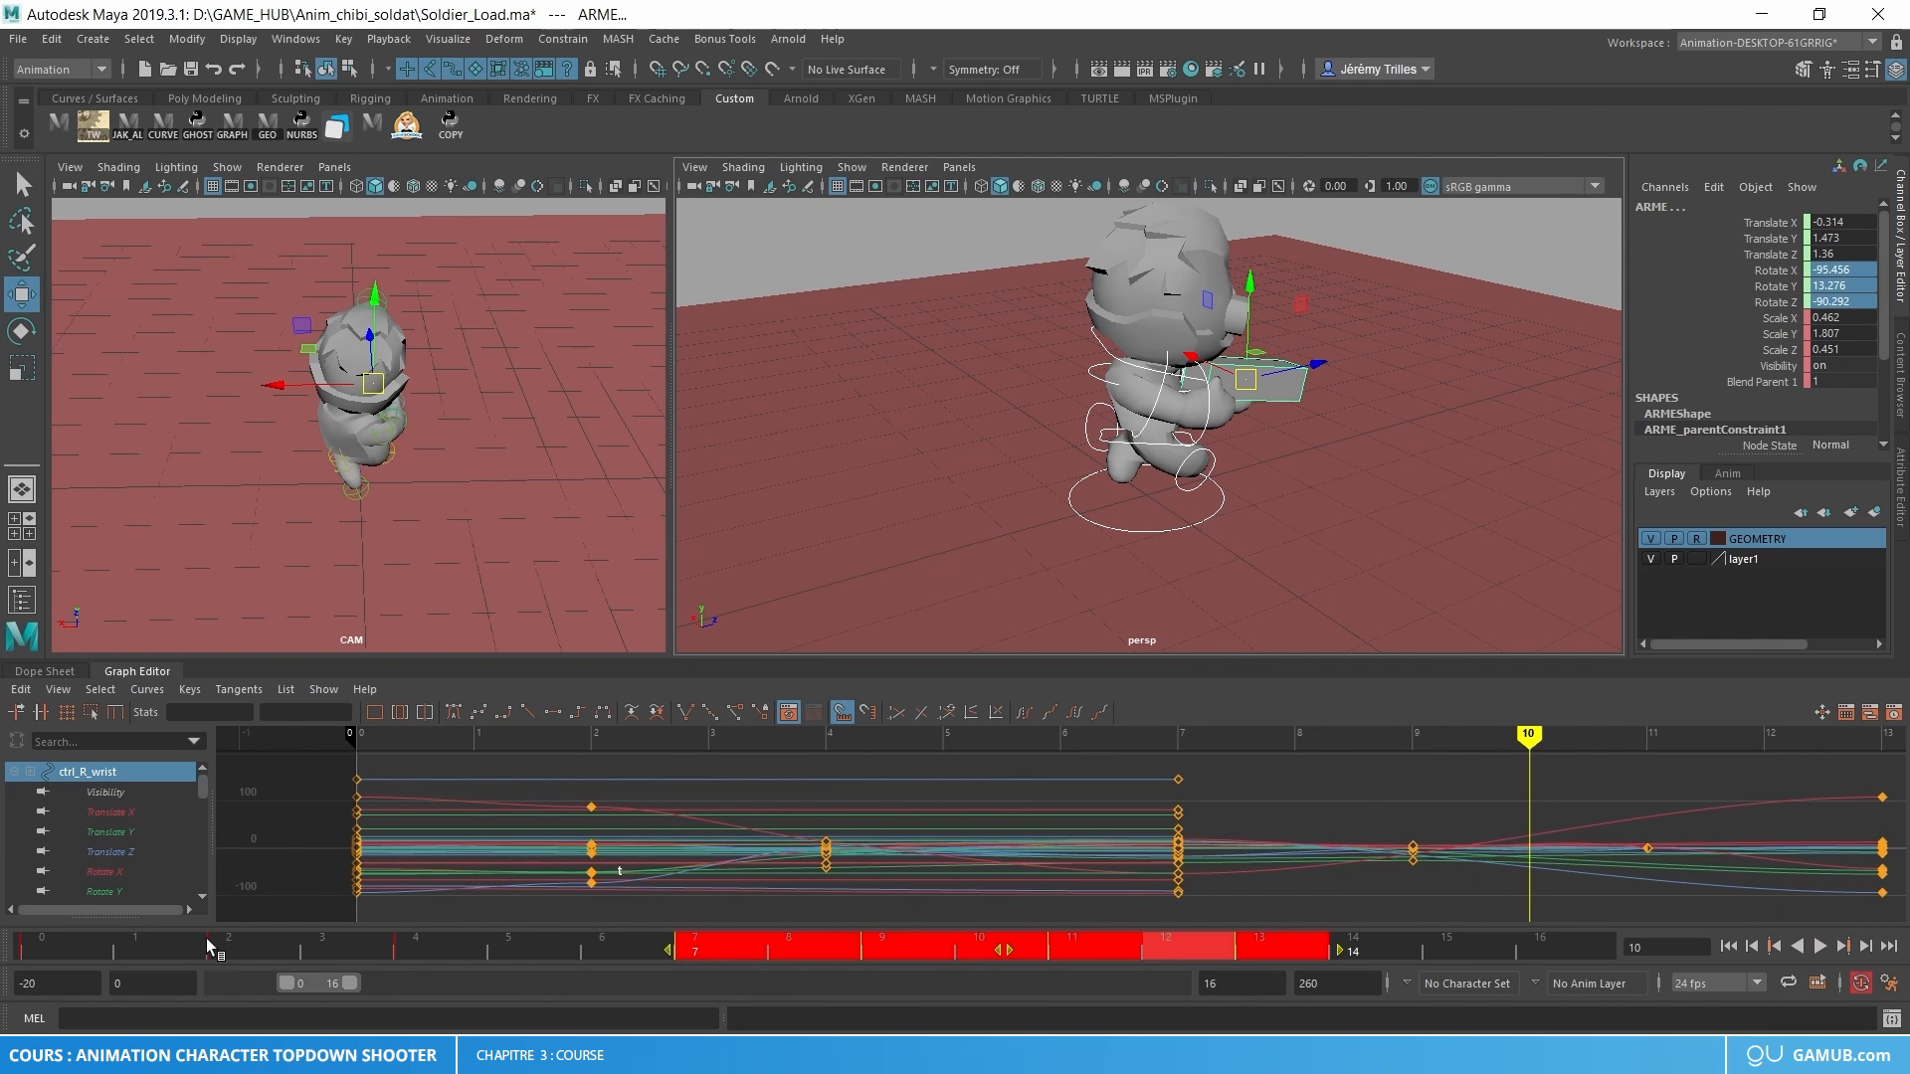
click(206, 939)
shift+drag(207, 937, 1313, 935)
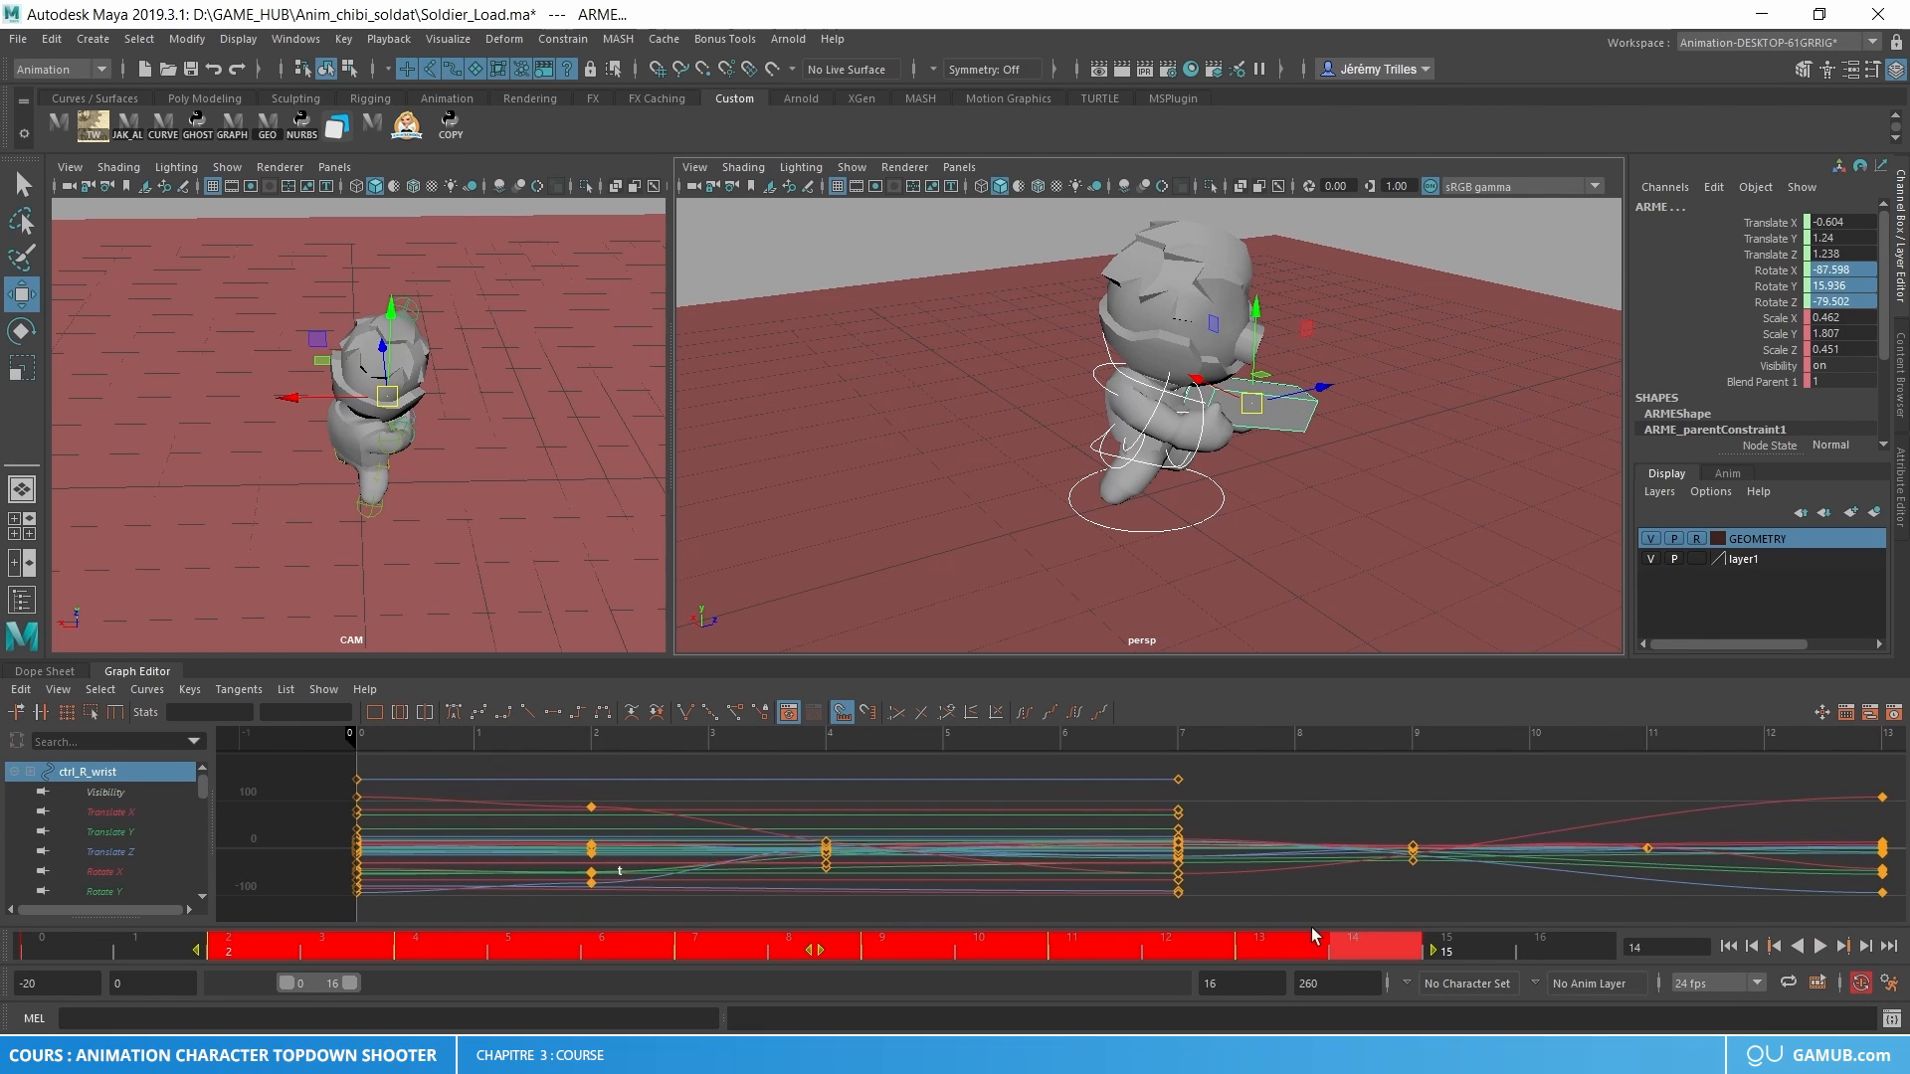
drag(837, 943, 882, 945)
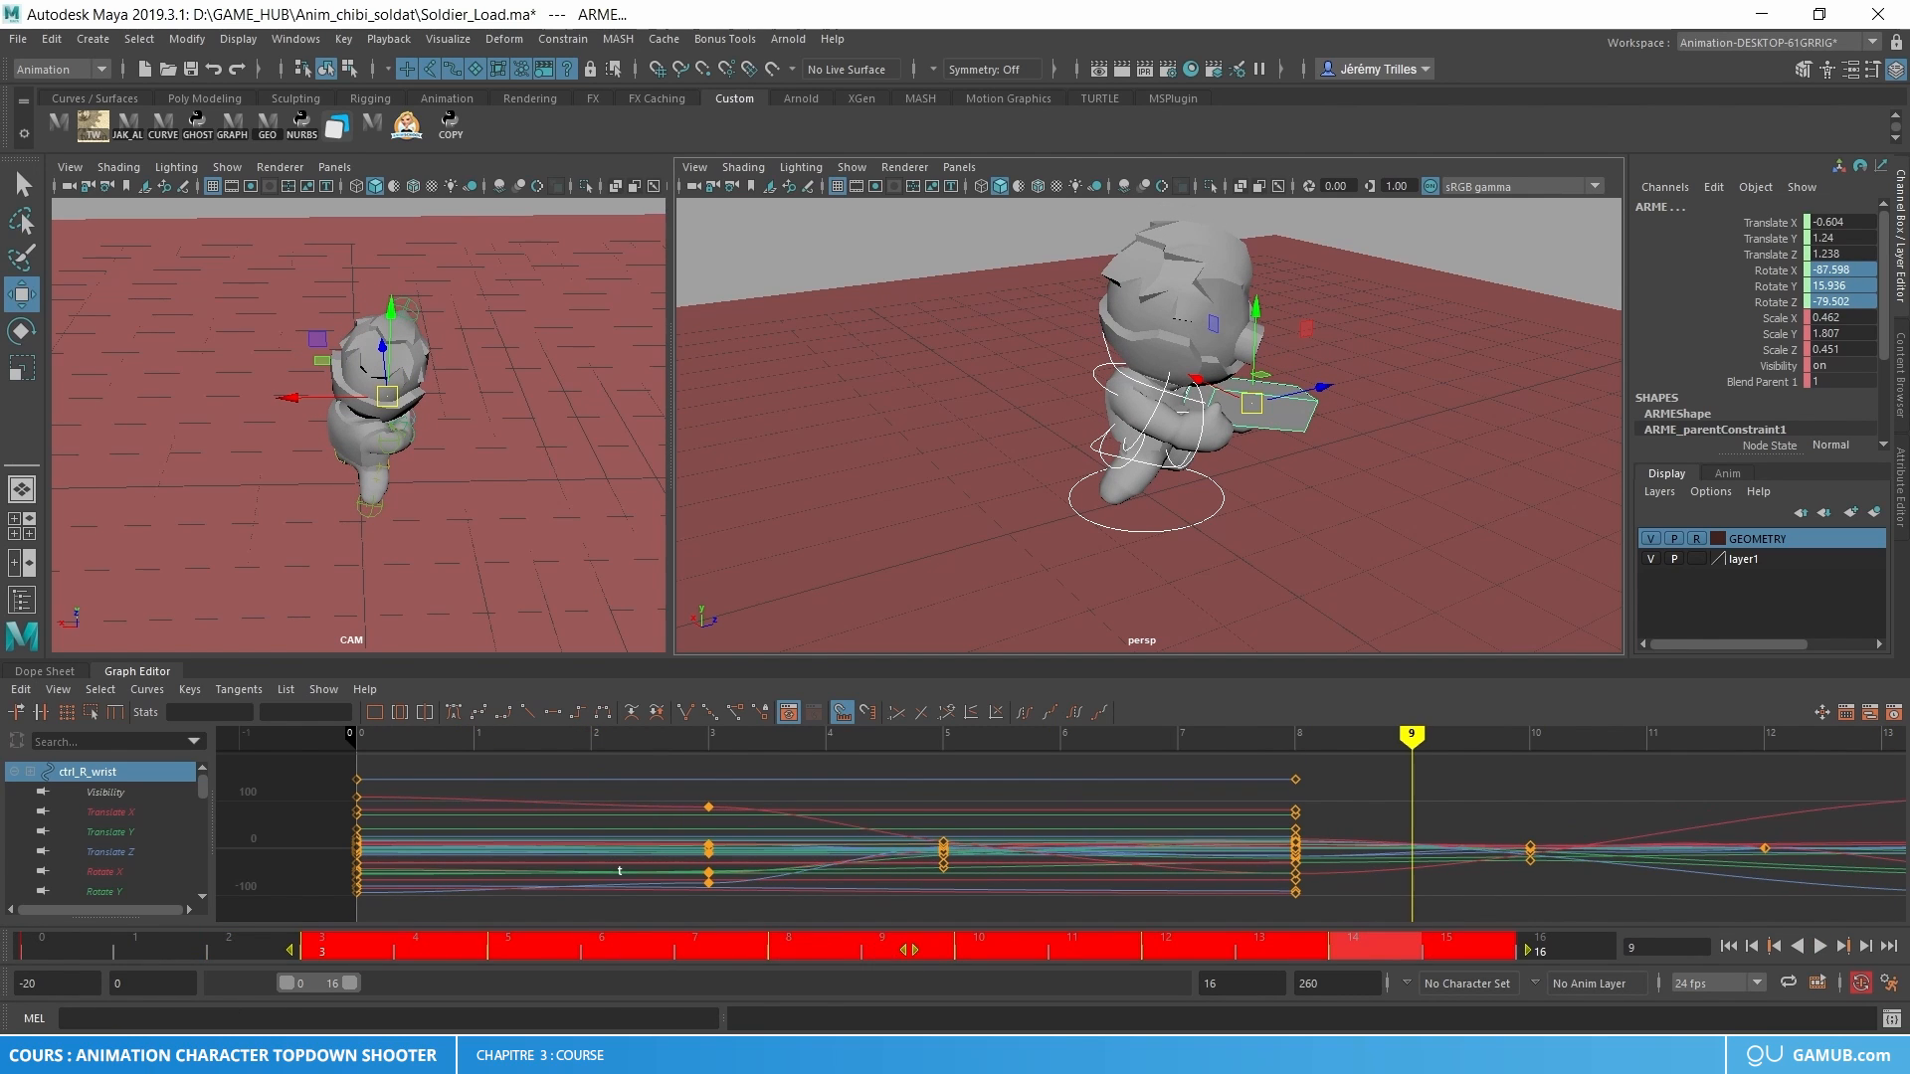
- Play back and scrub through the retimed run cycle between frames 0 and 14 to check its timing
click(45, 937)
key(alt+v)
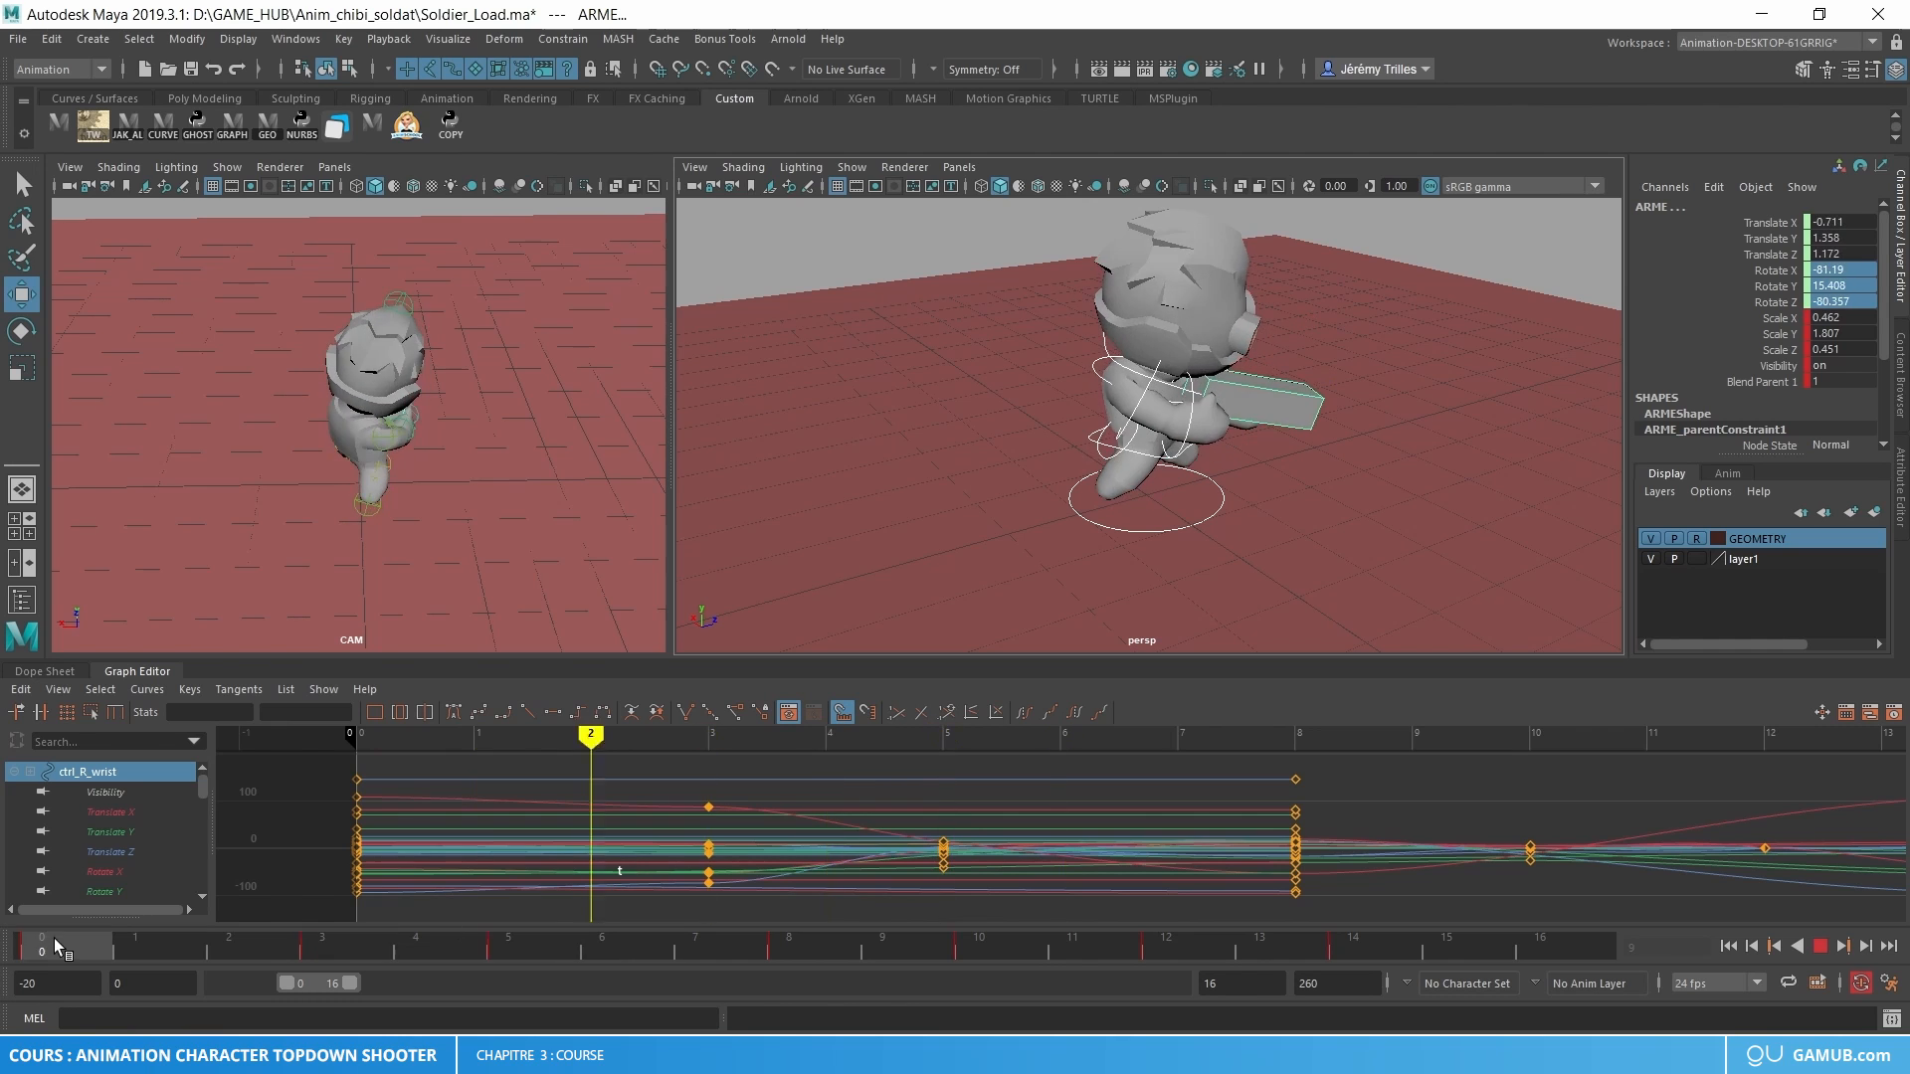
key(shift+f)
drag(50, 935, 782, 939)
drag(1394, 951, 1374, 945)
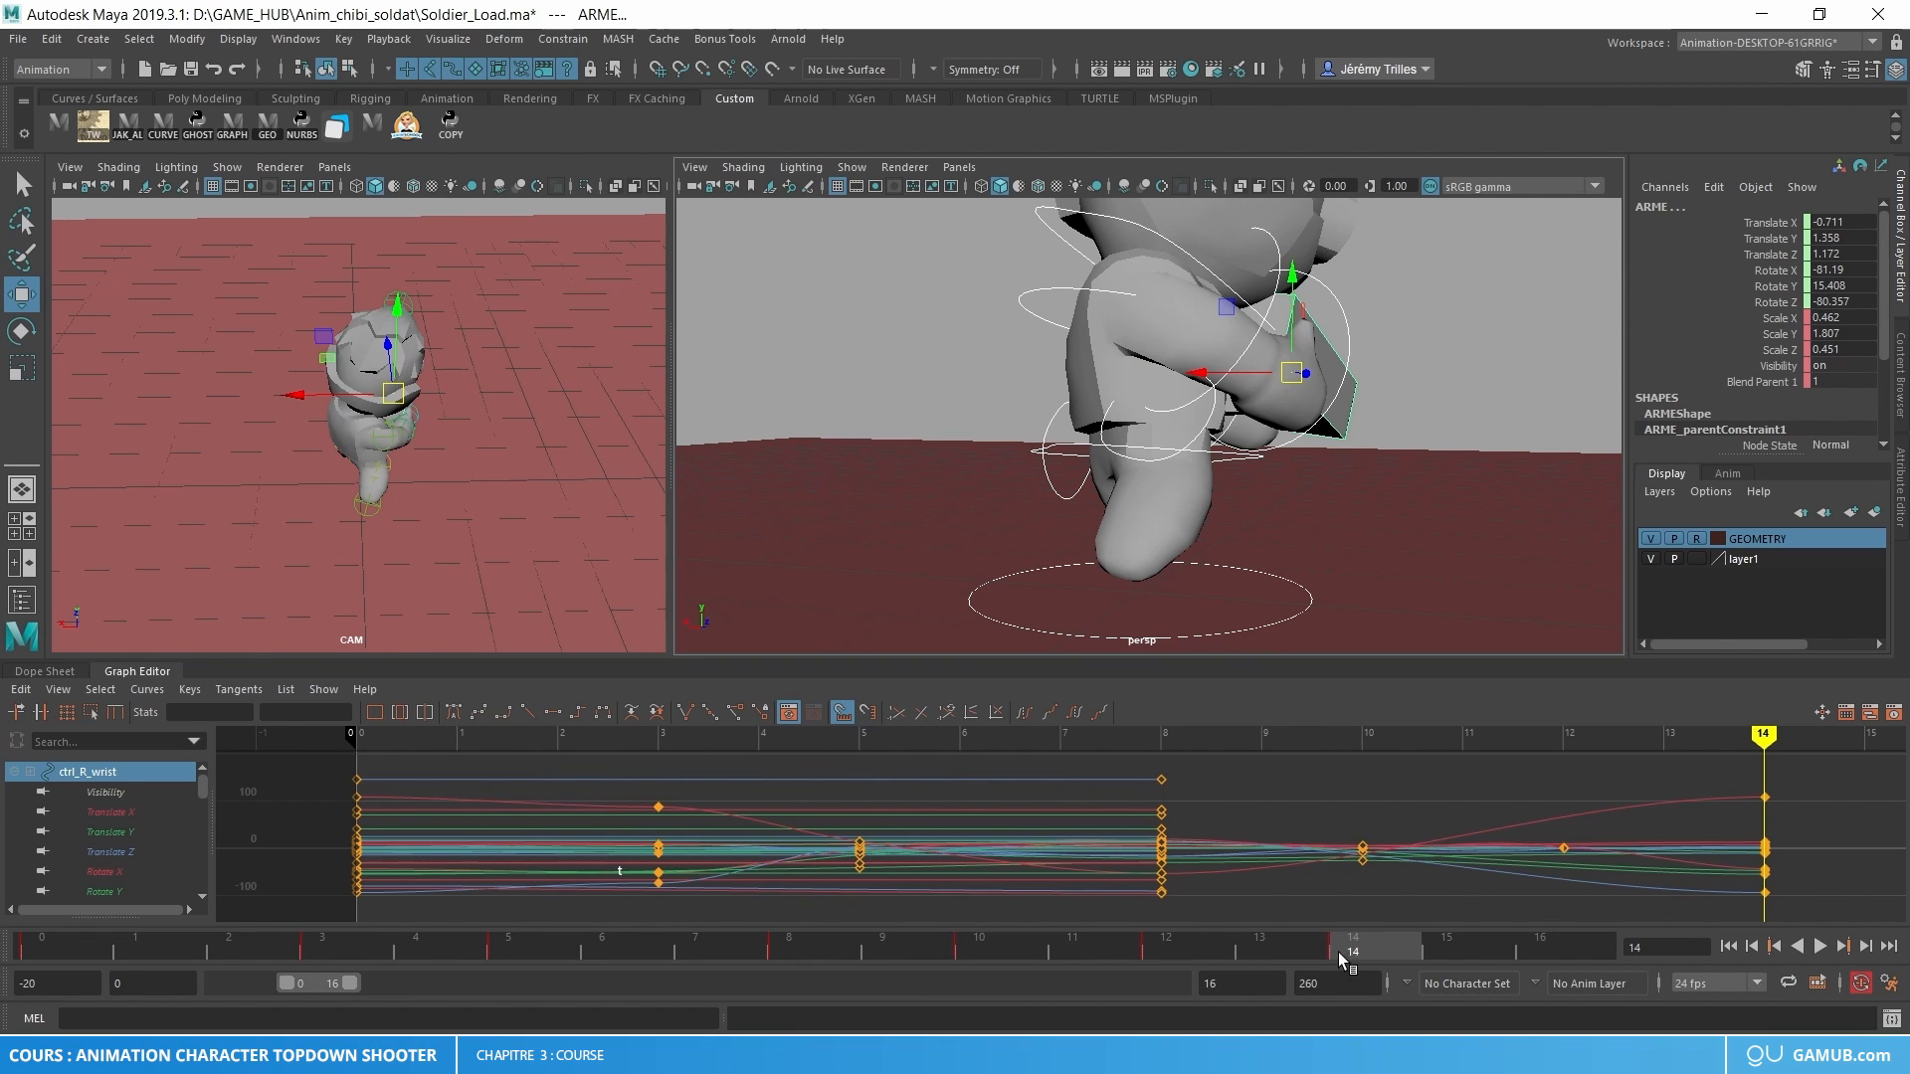
drag(1339, 952, 1406, 941)
click(524, 943)
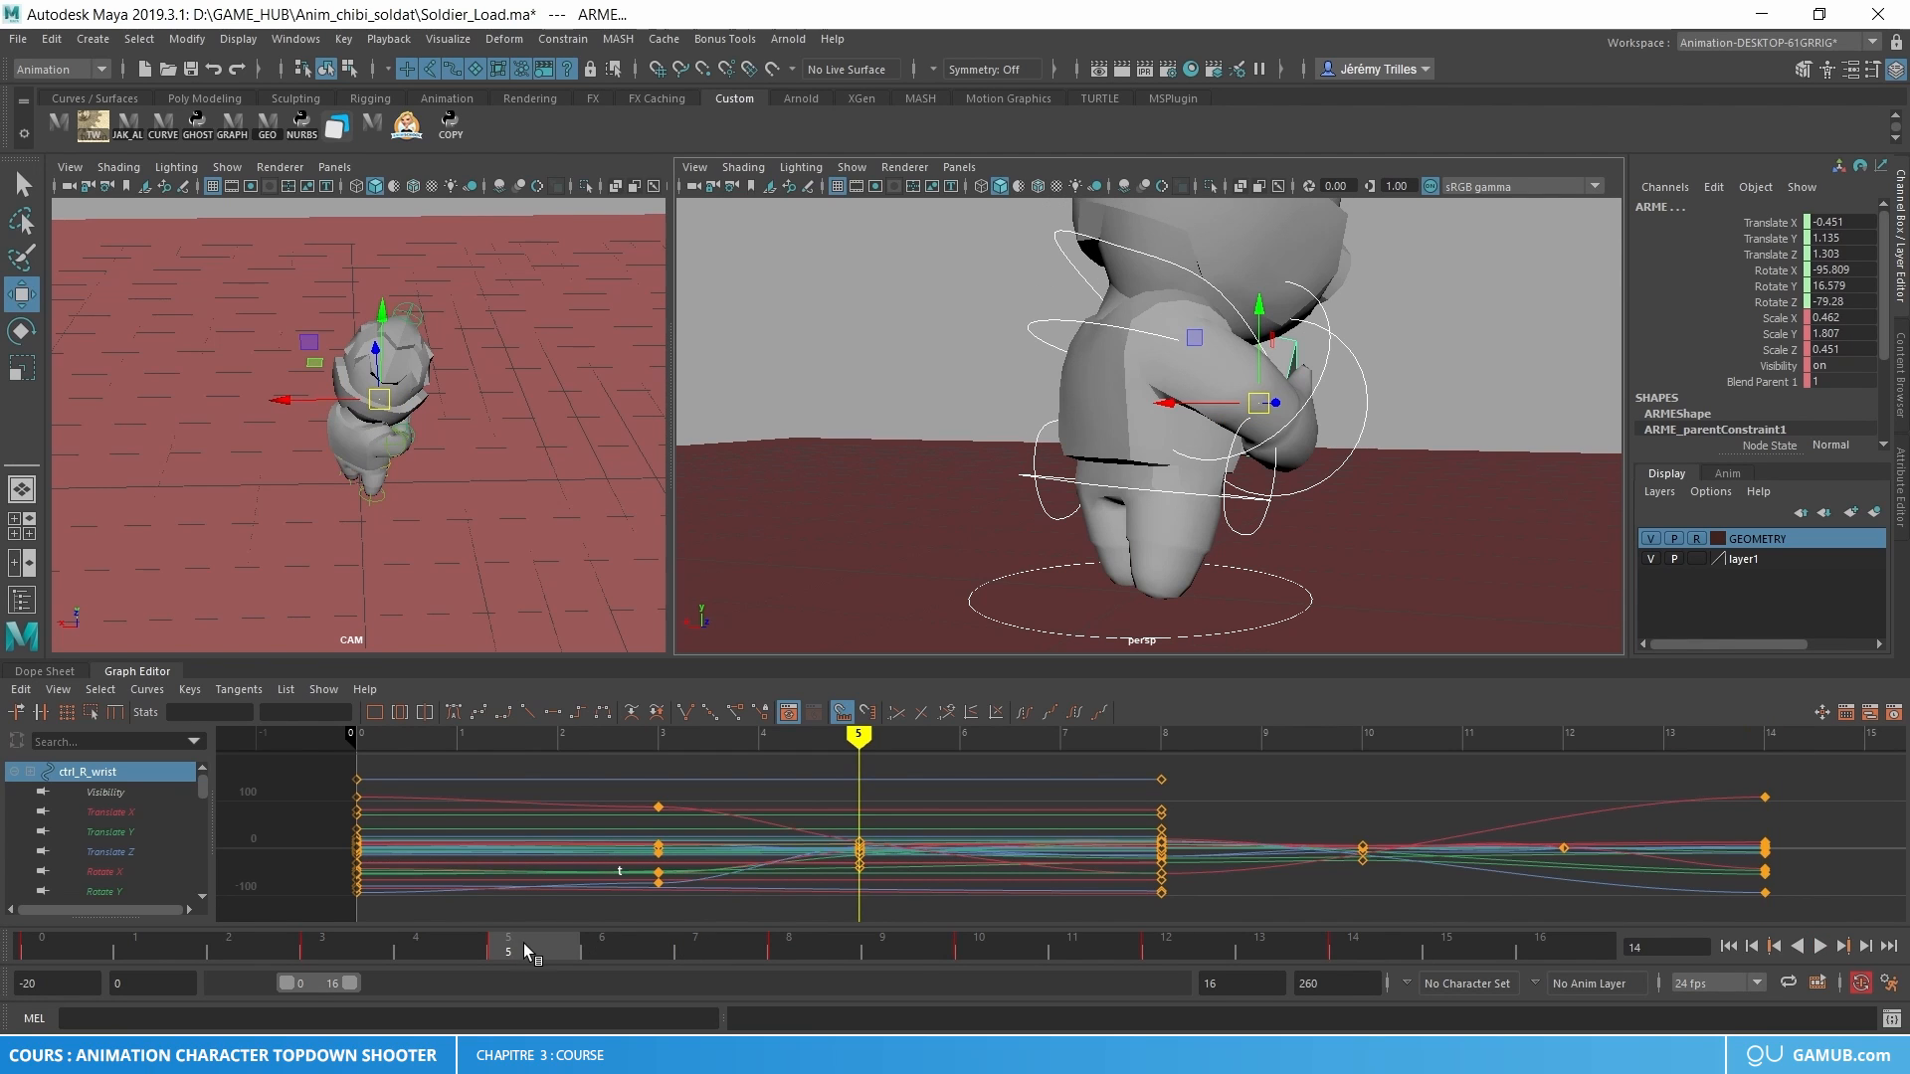
- Move the run cycle's final keys from frame 14 to frame 15 and let the scene's auto-save continue
mouse_move(533, 941)
mouse_down()
mouse_move(743, 957)
mouse_move(625, 934)
mouse_move(1383, 940)
mouse_up()
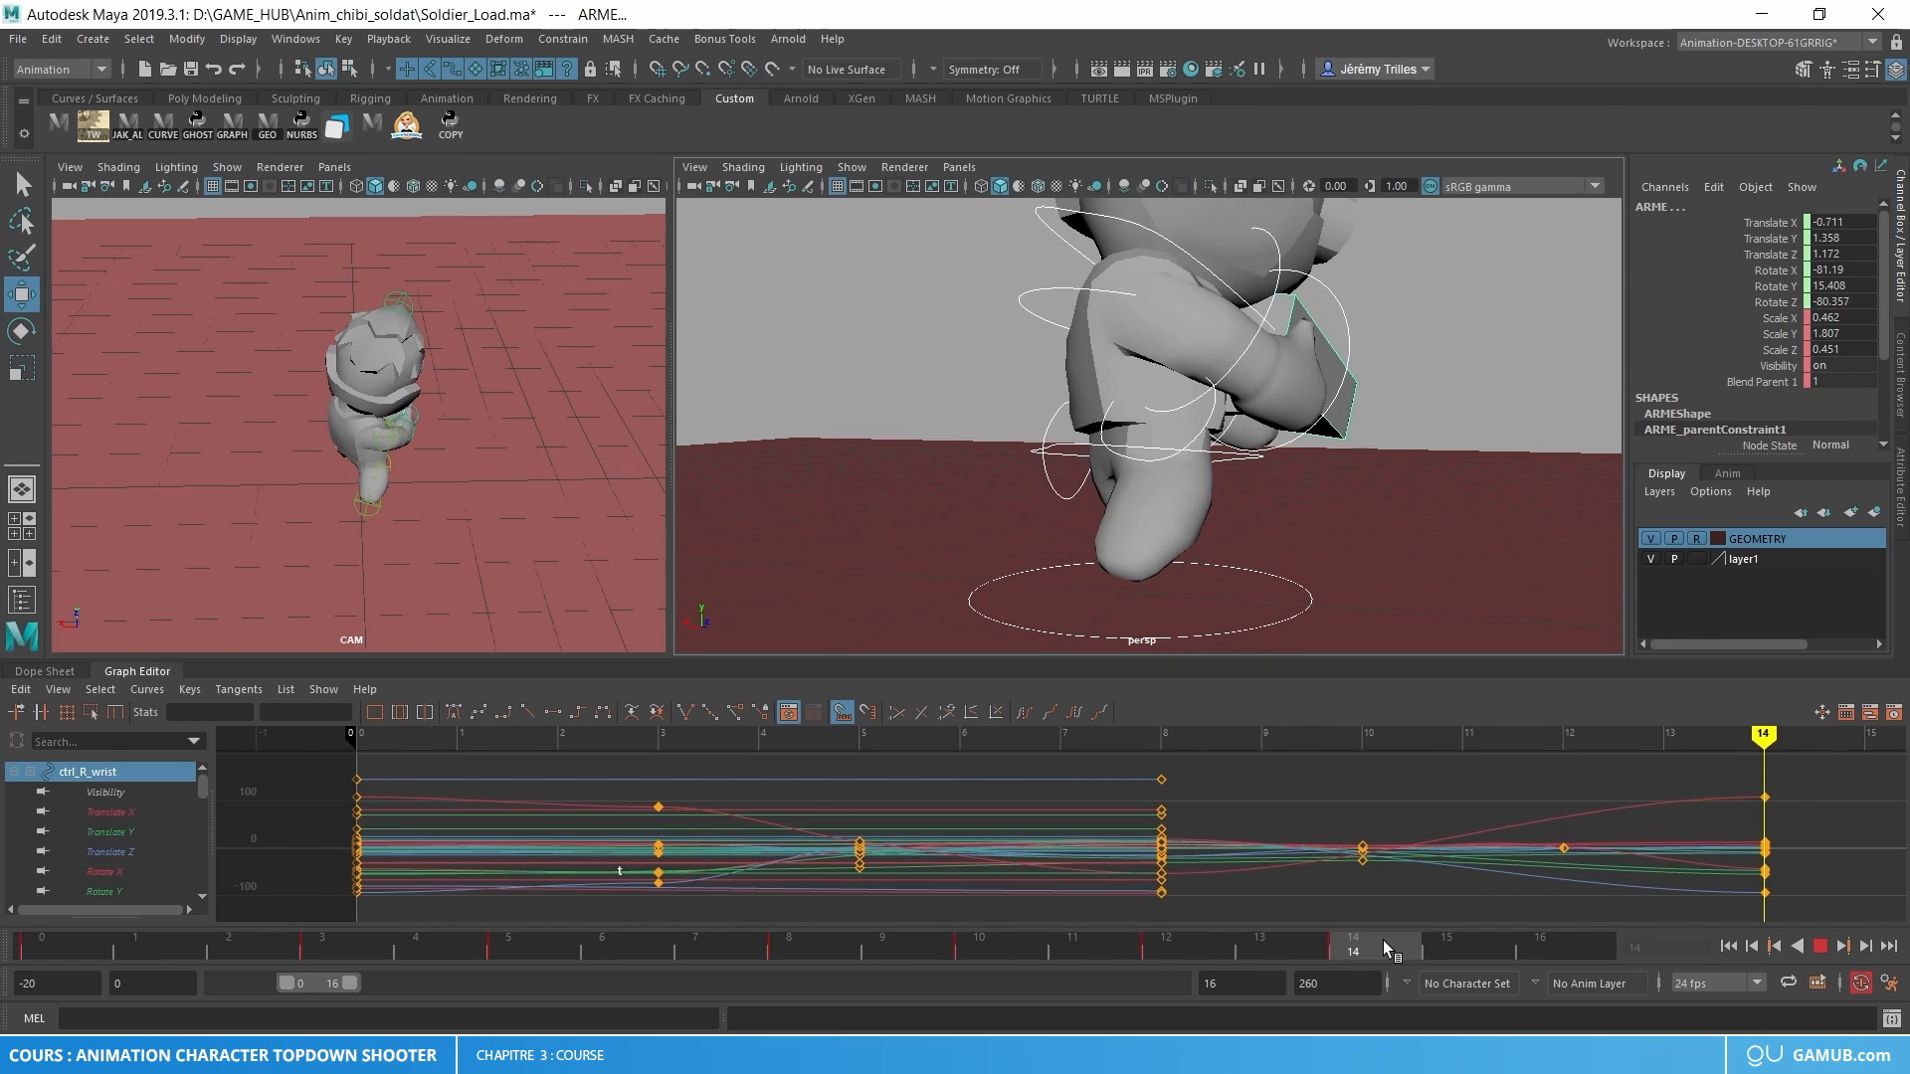
click(1170, 949)
drag(1170, 949, 1439, 947)
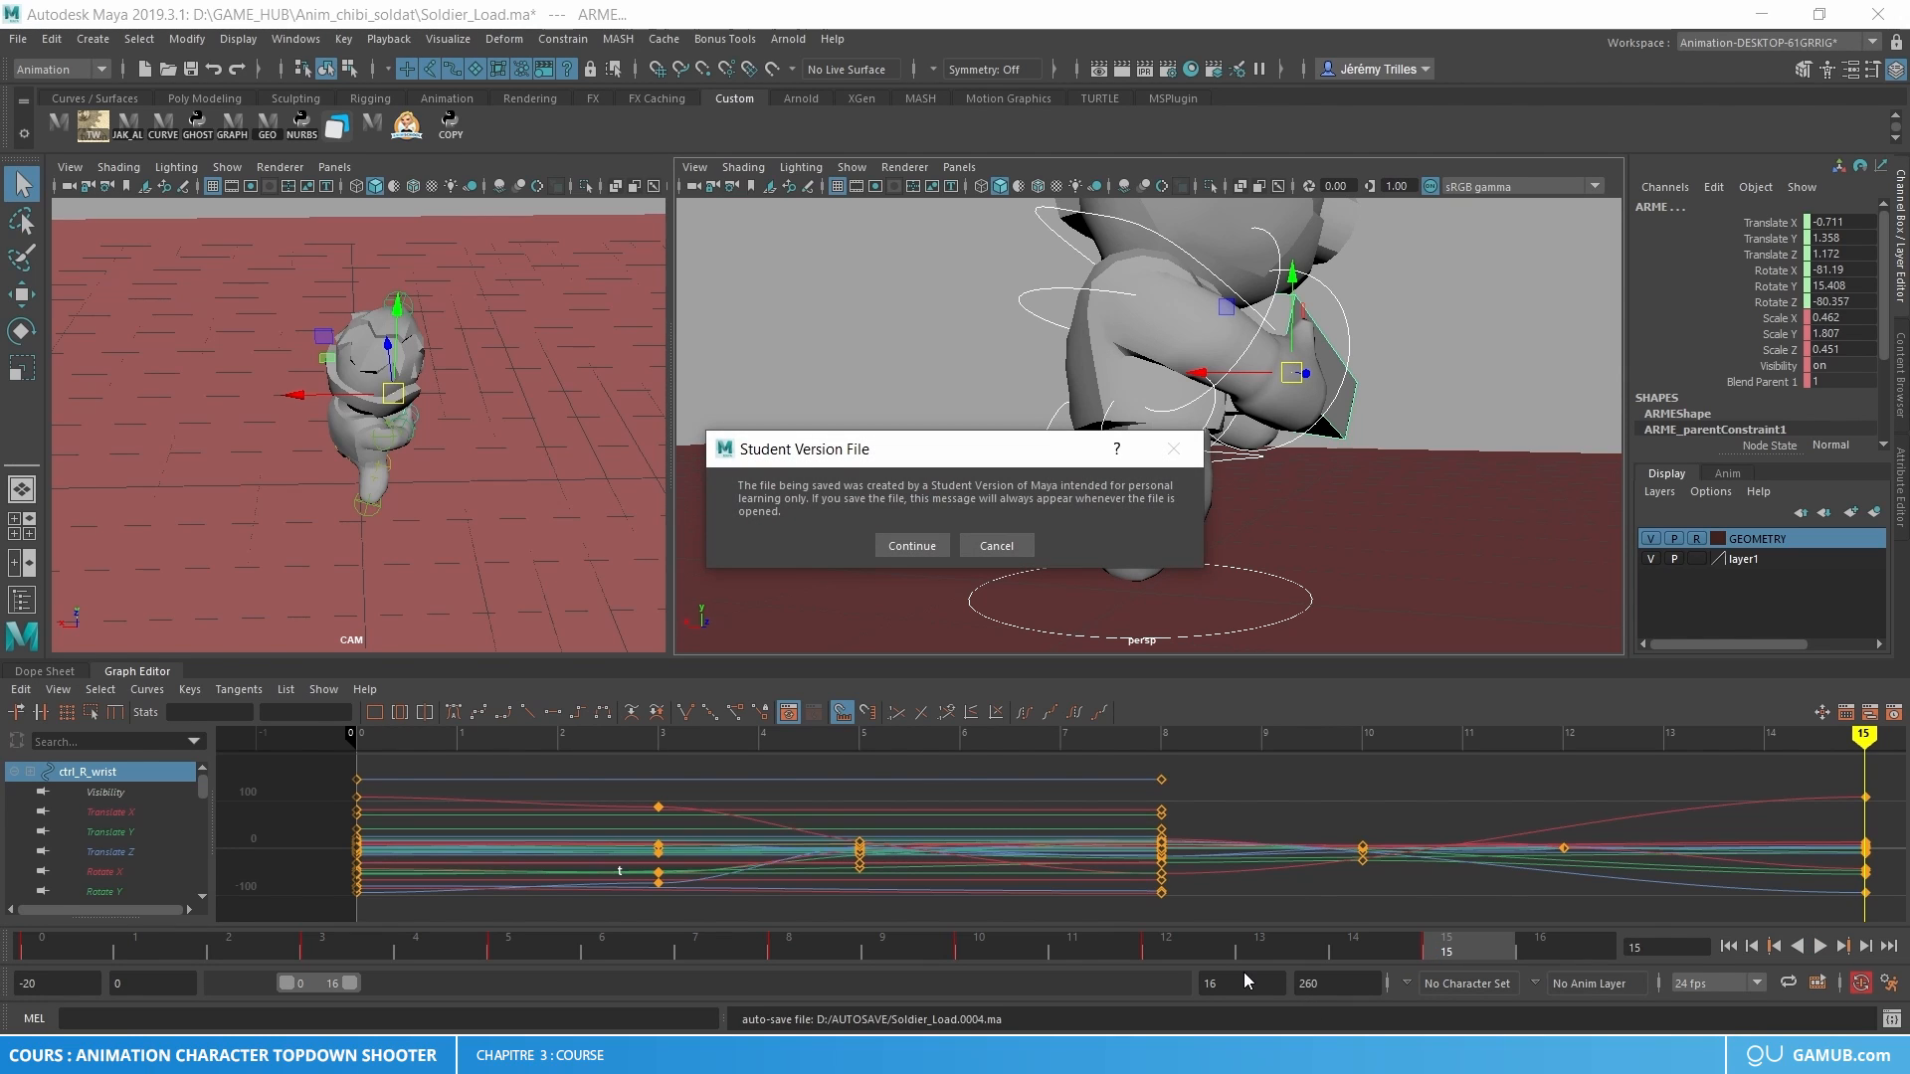
click(896, 551)
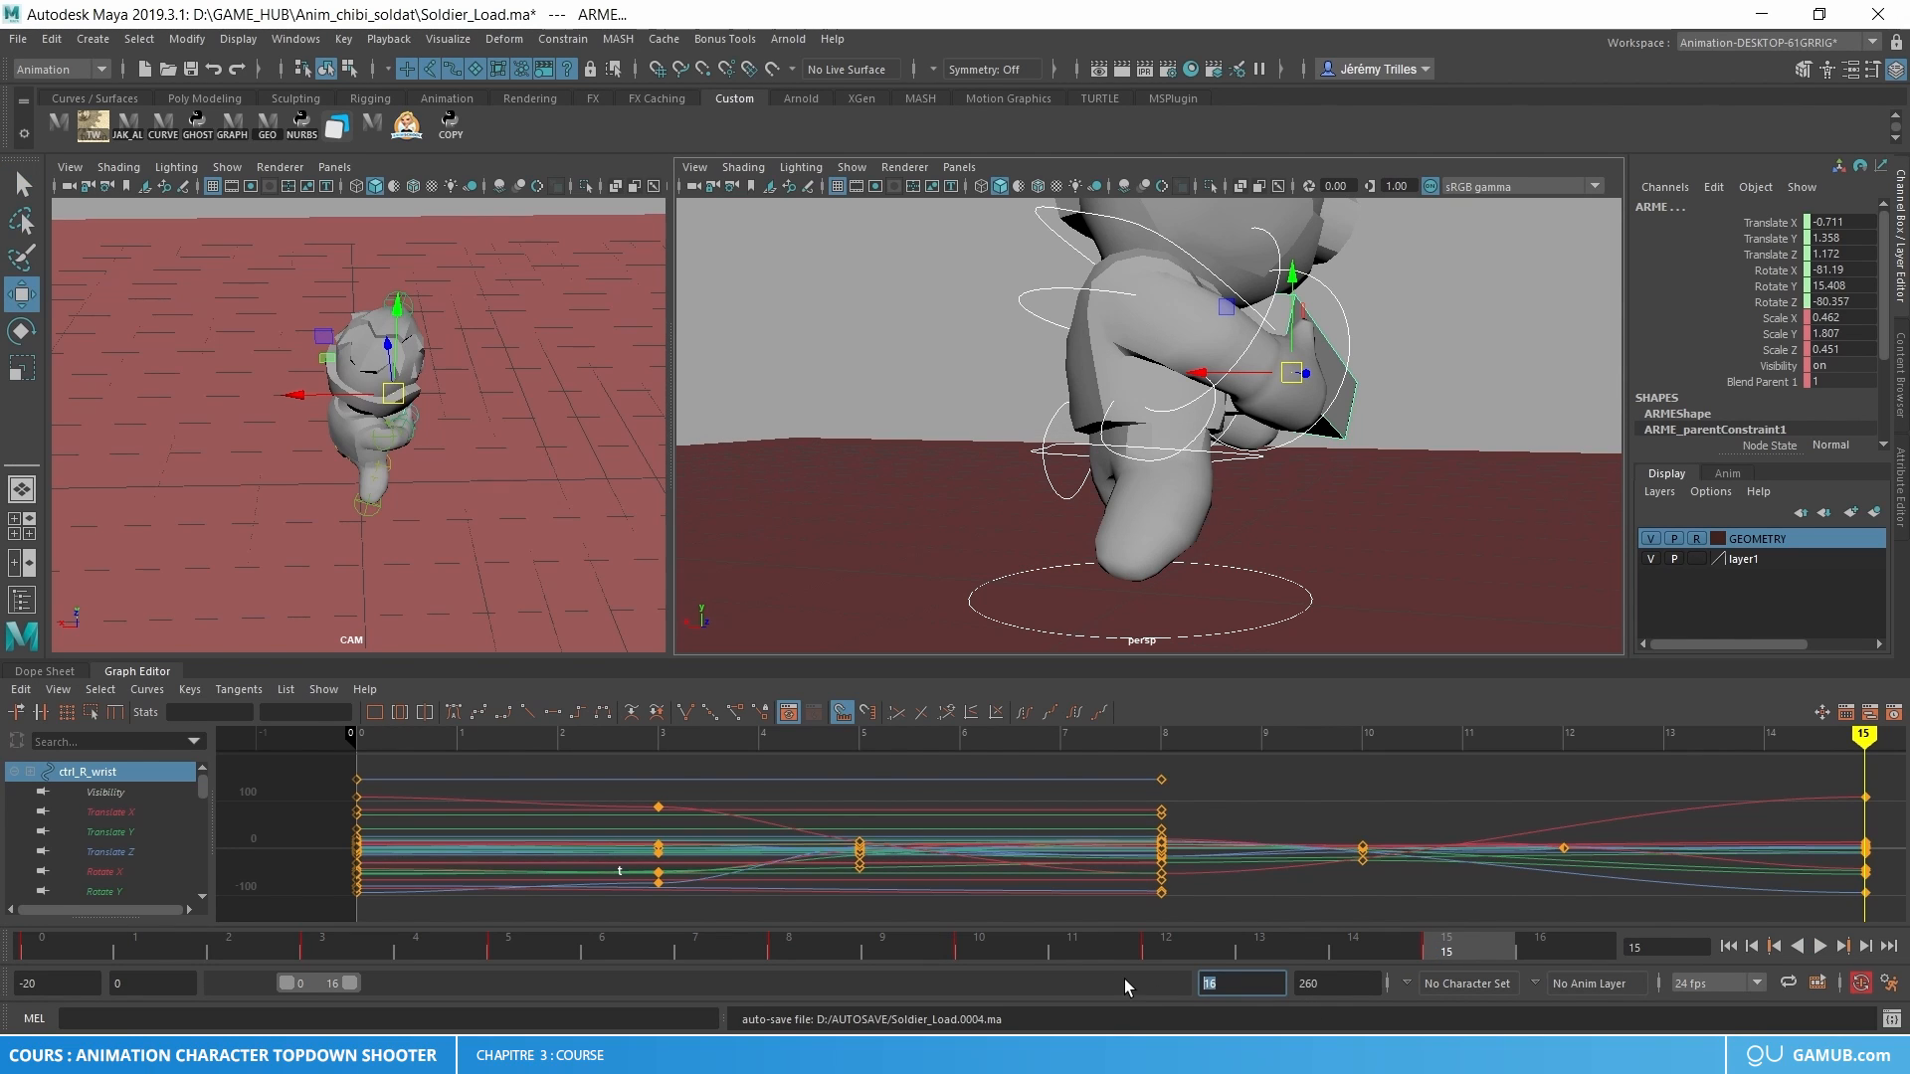
- Set the playback end frame to 15 and play the cycle to check the leg motion
text(15)
key(Return)
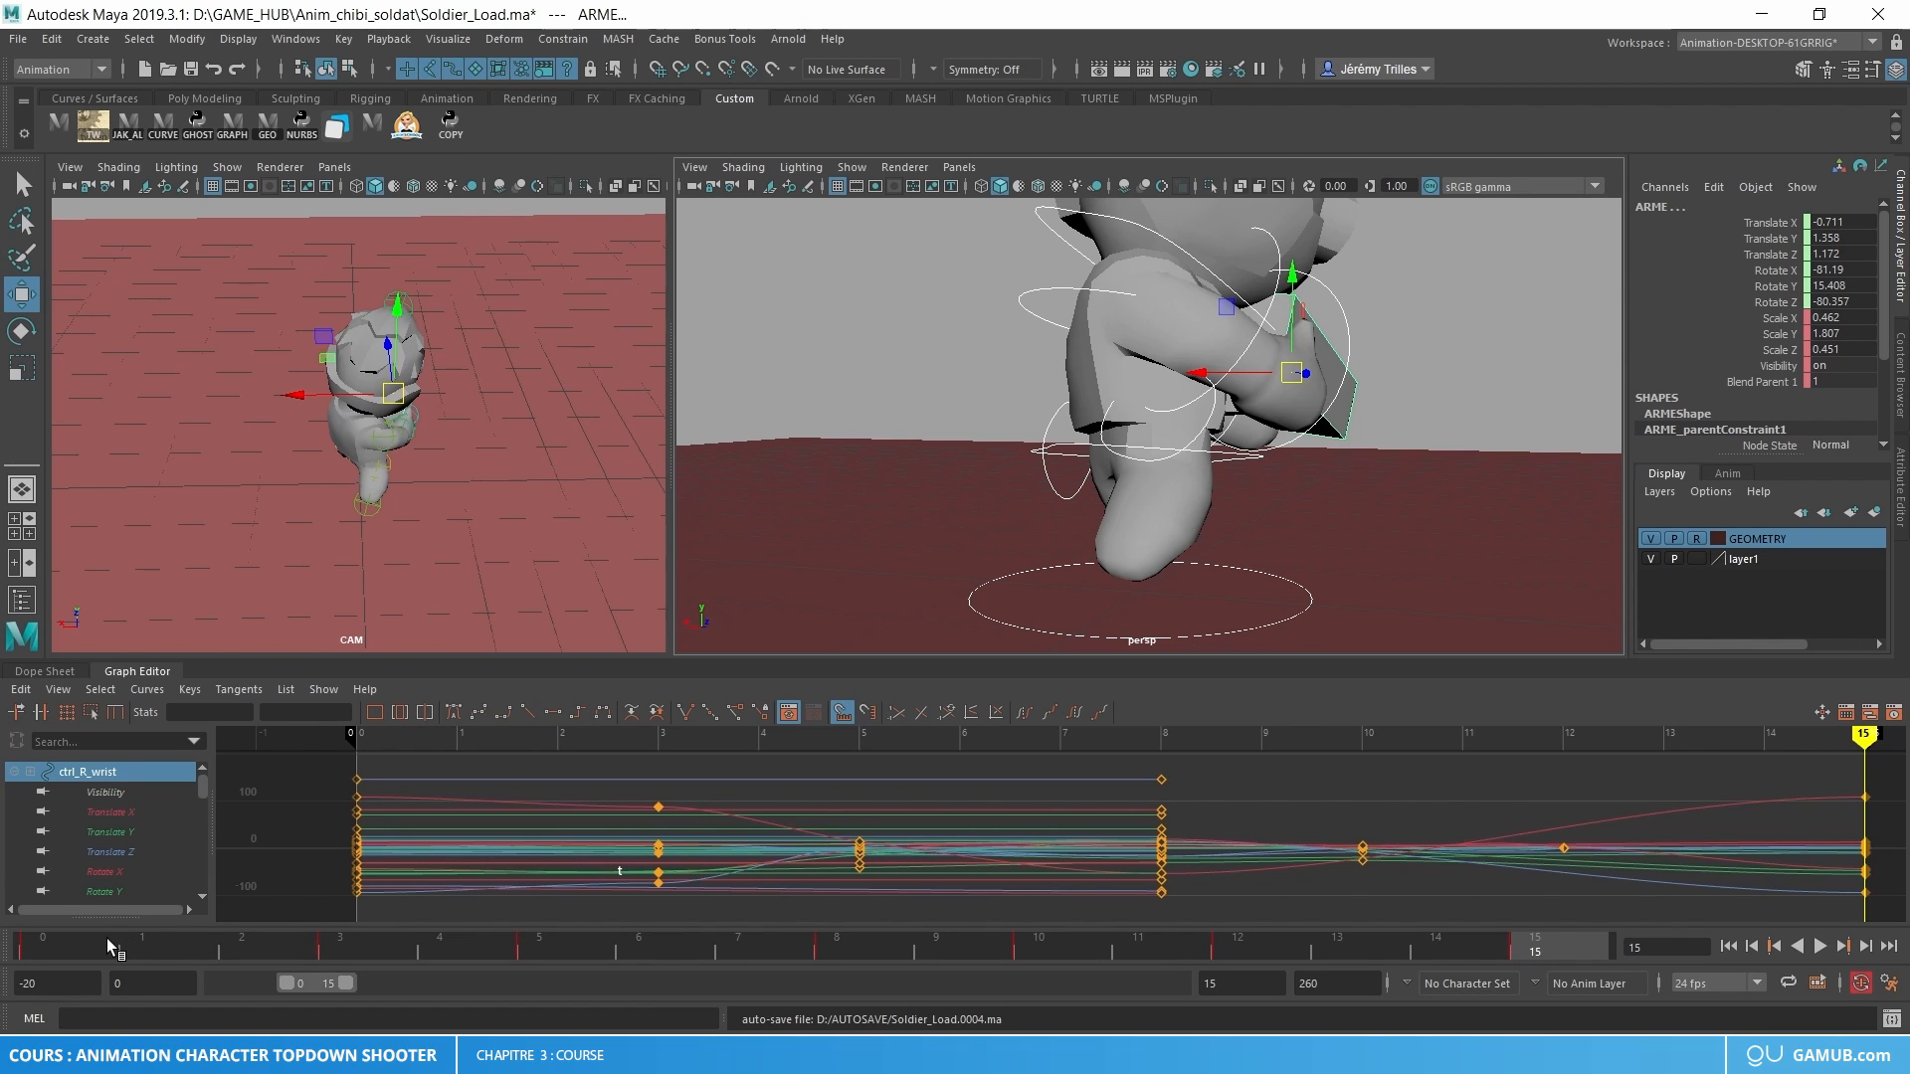
drag(105, 939, 148, 939)
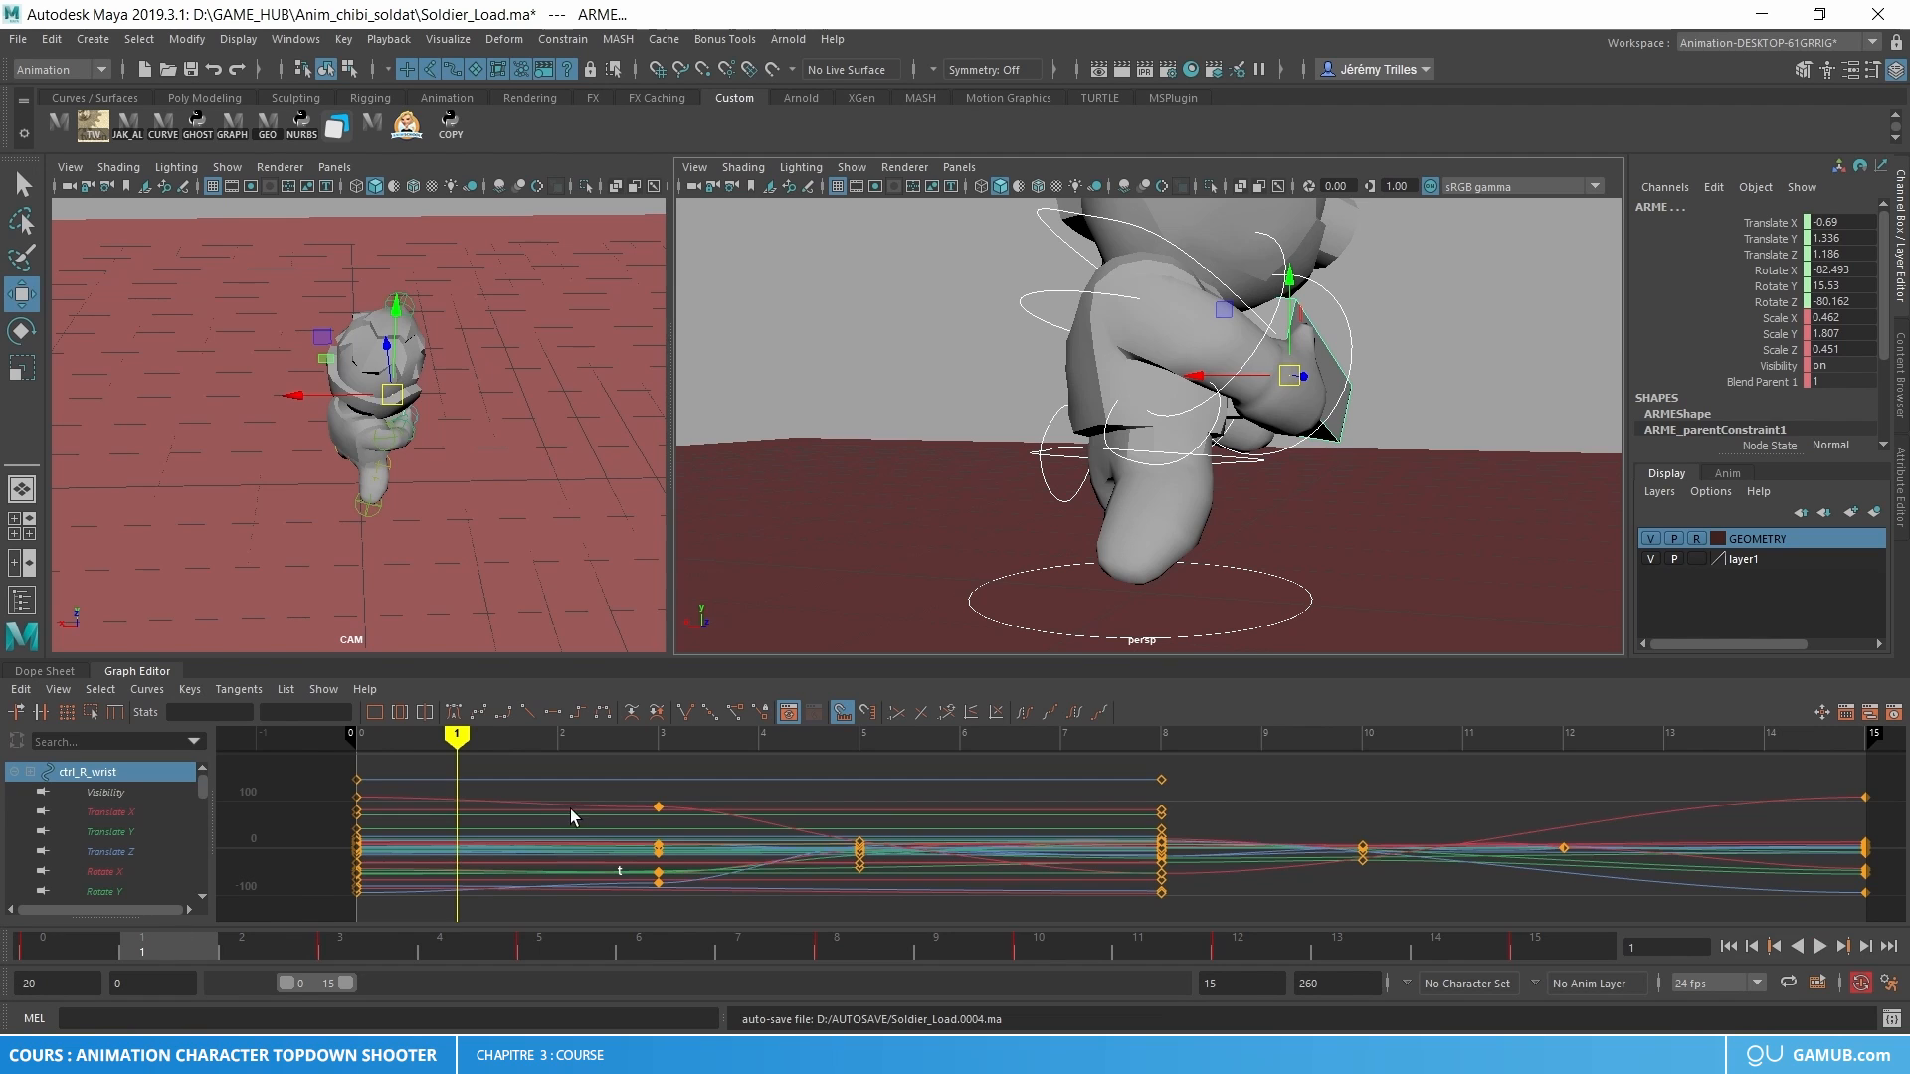
key(alt+v)
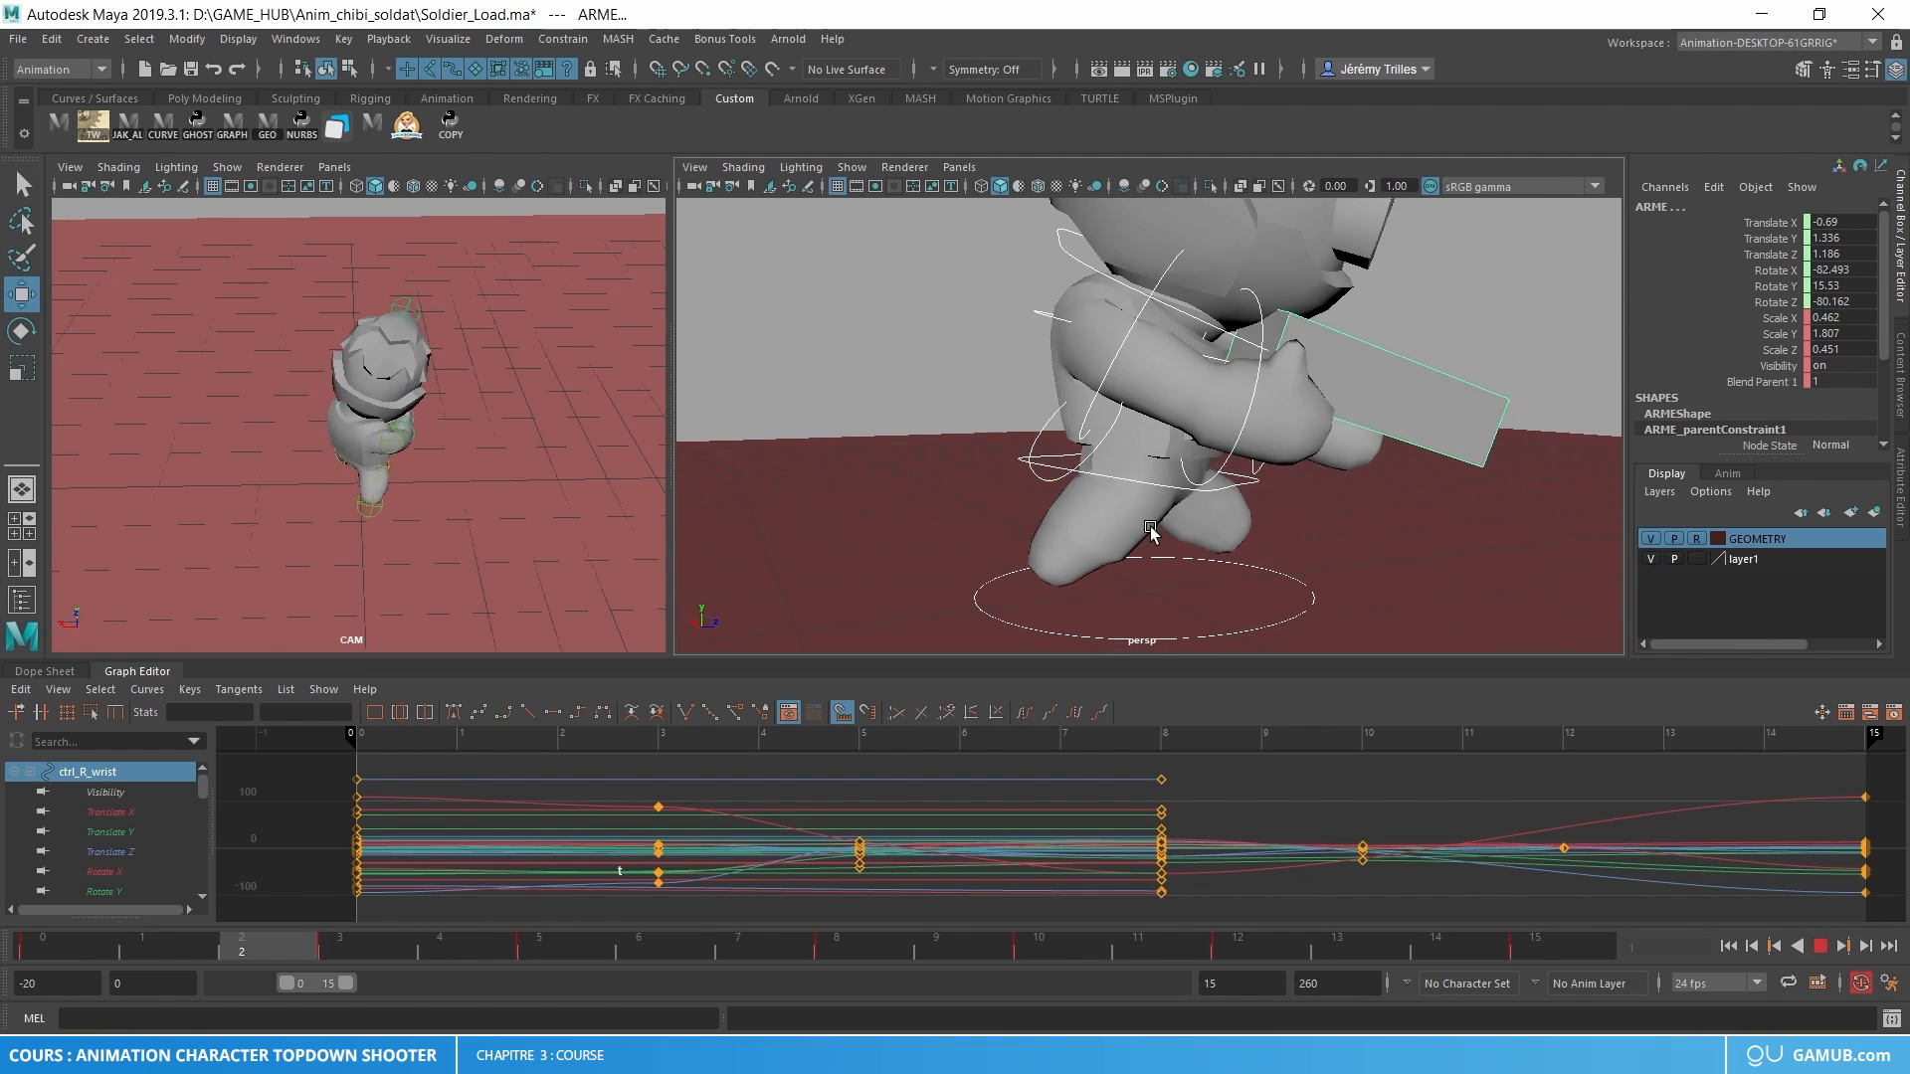
key(alt+v)
click(1139, 478)
alt+drag(1112, 532, 1069, 505)
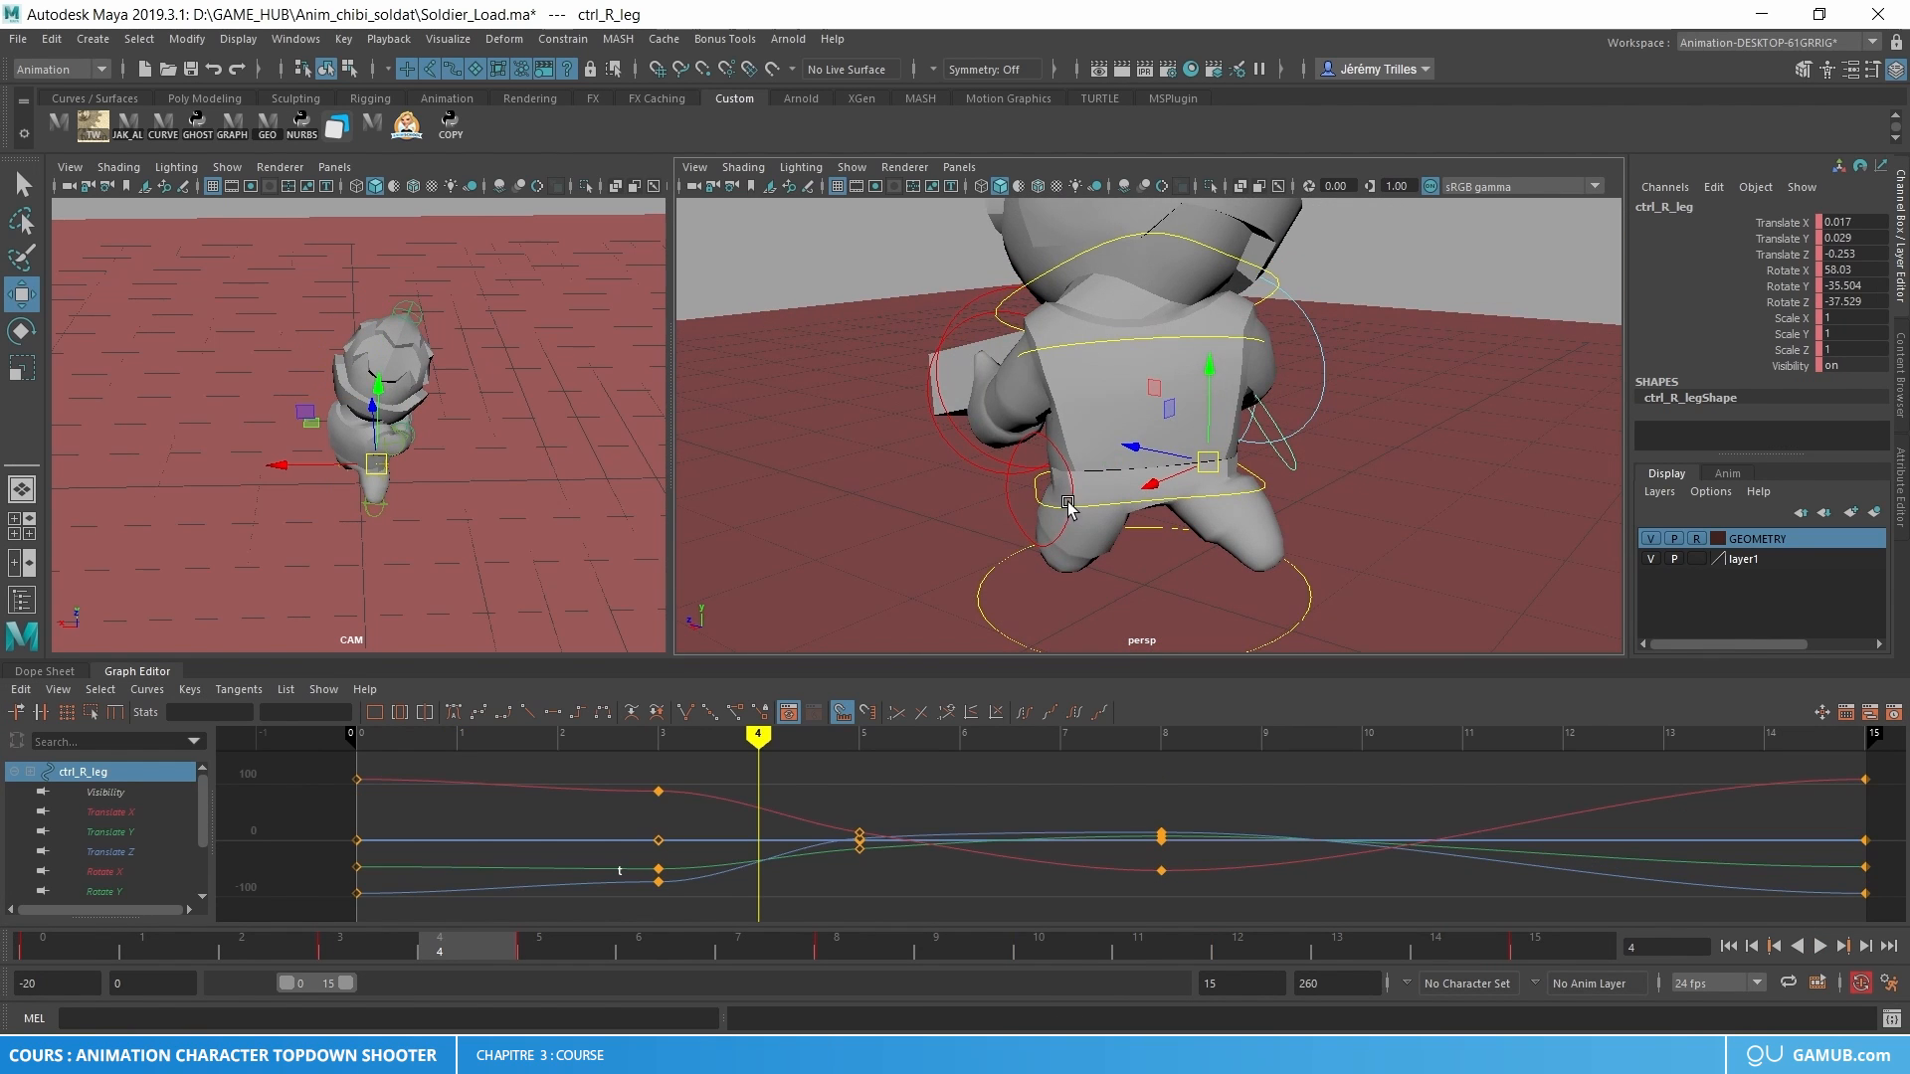
click(1068, 505)
mouse_move(343, 945)
mouse_down()
mouse_move(299, 945)
mouse_move(538, 945)
mouse_up()
right_click(537, 945)
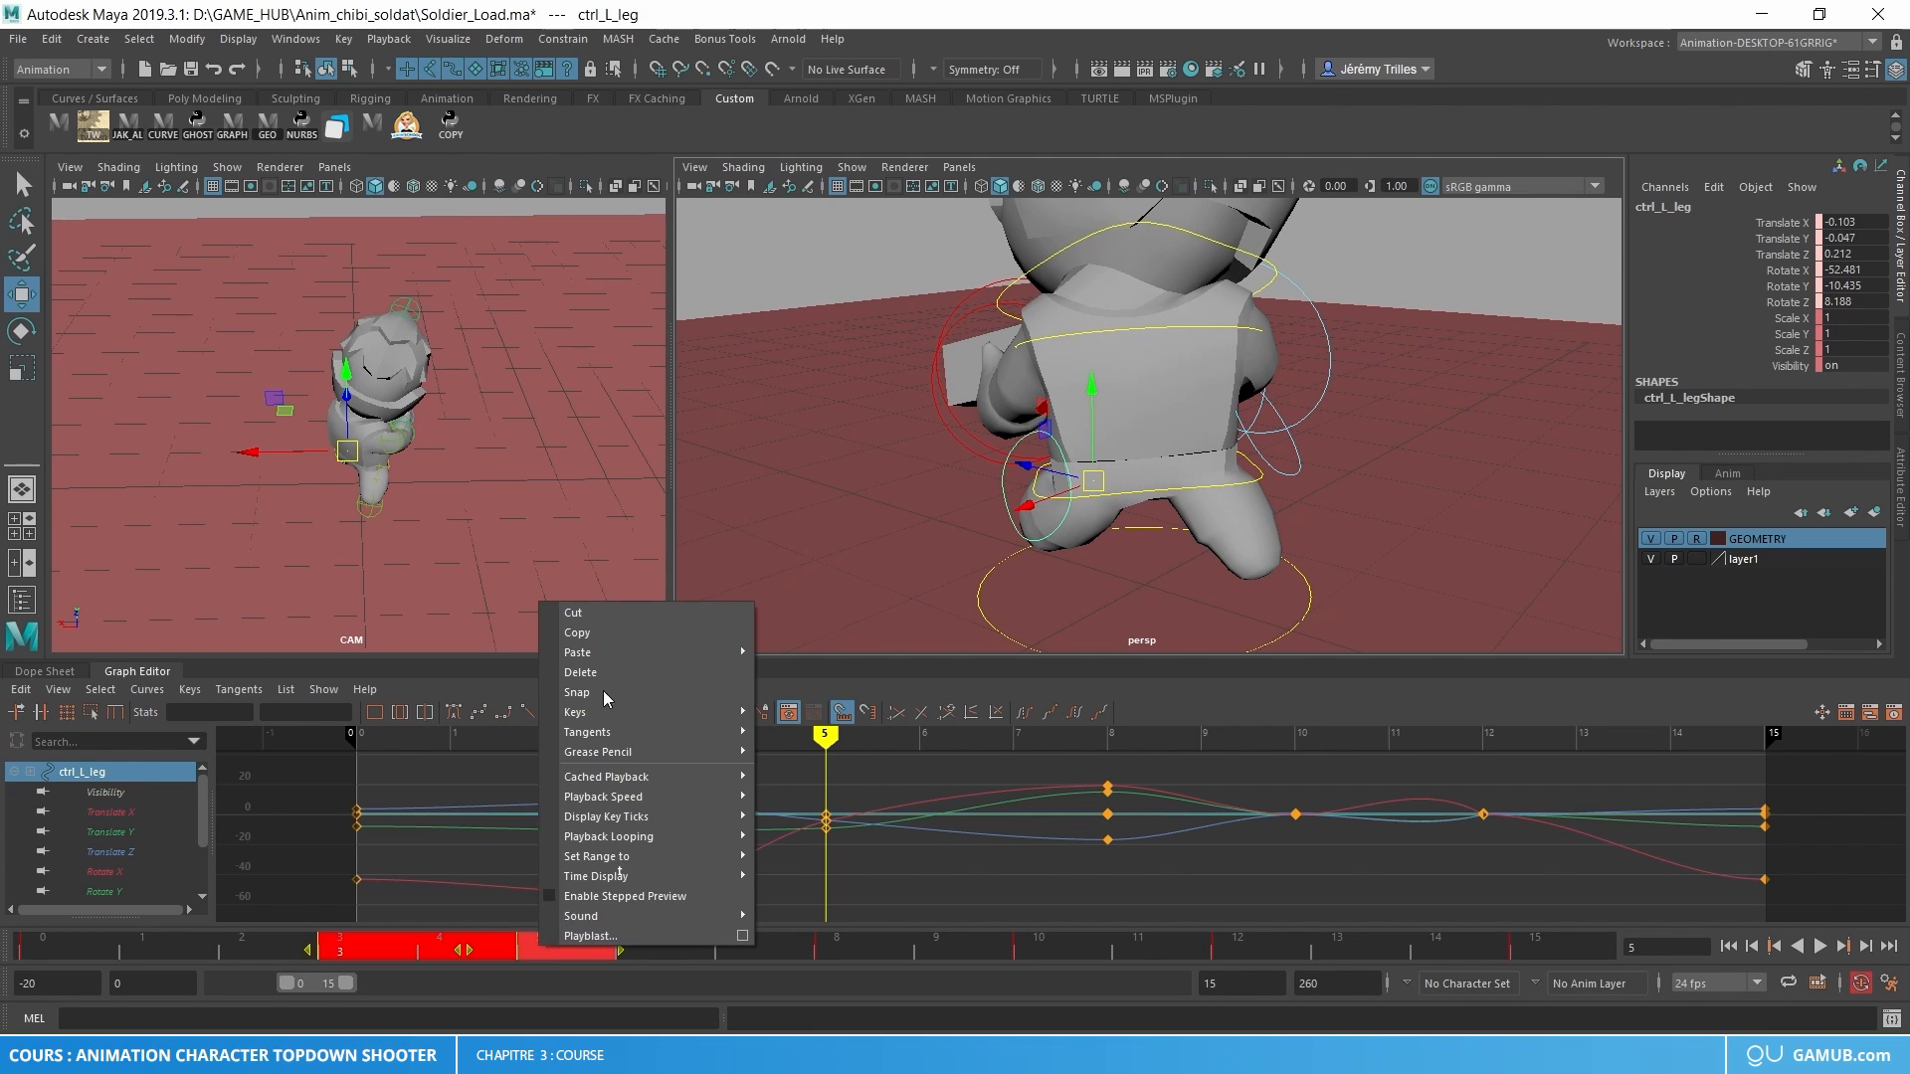
click(609, 632)
click(1300, 461)
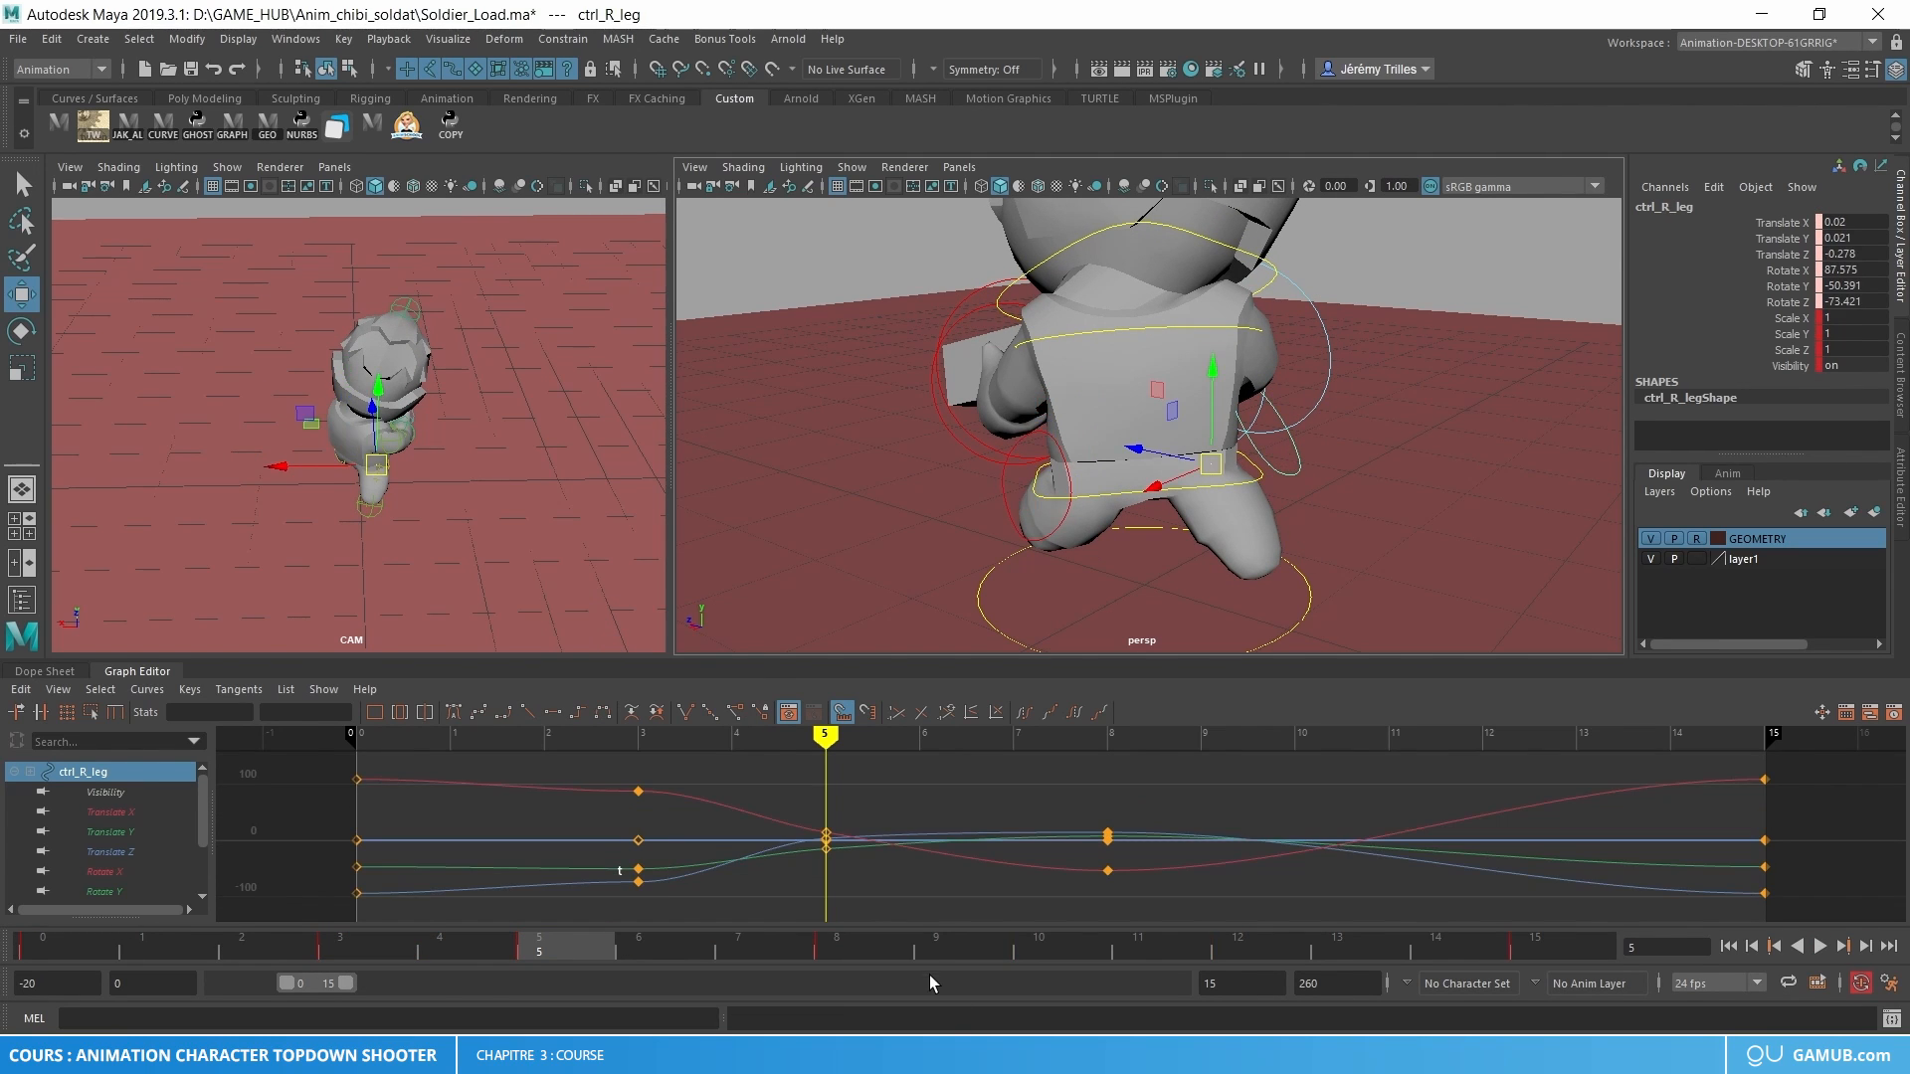
drag(929, 950, 1139, 940)
right_click(1138, 940)
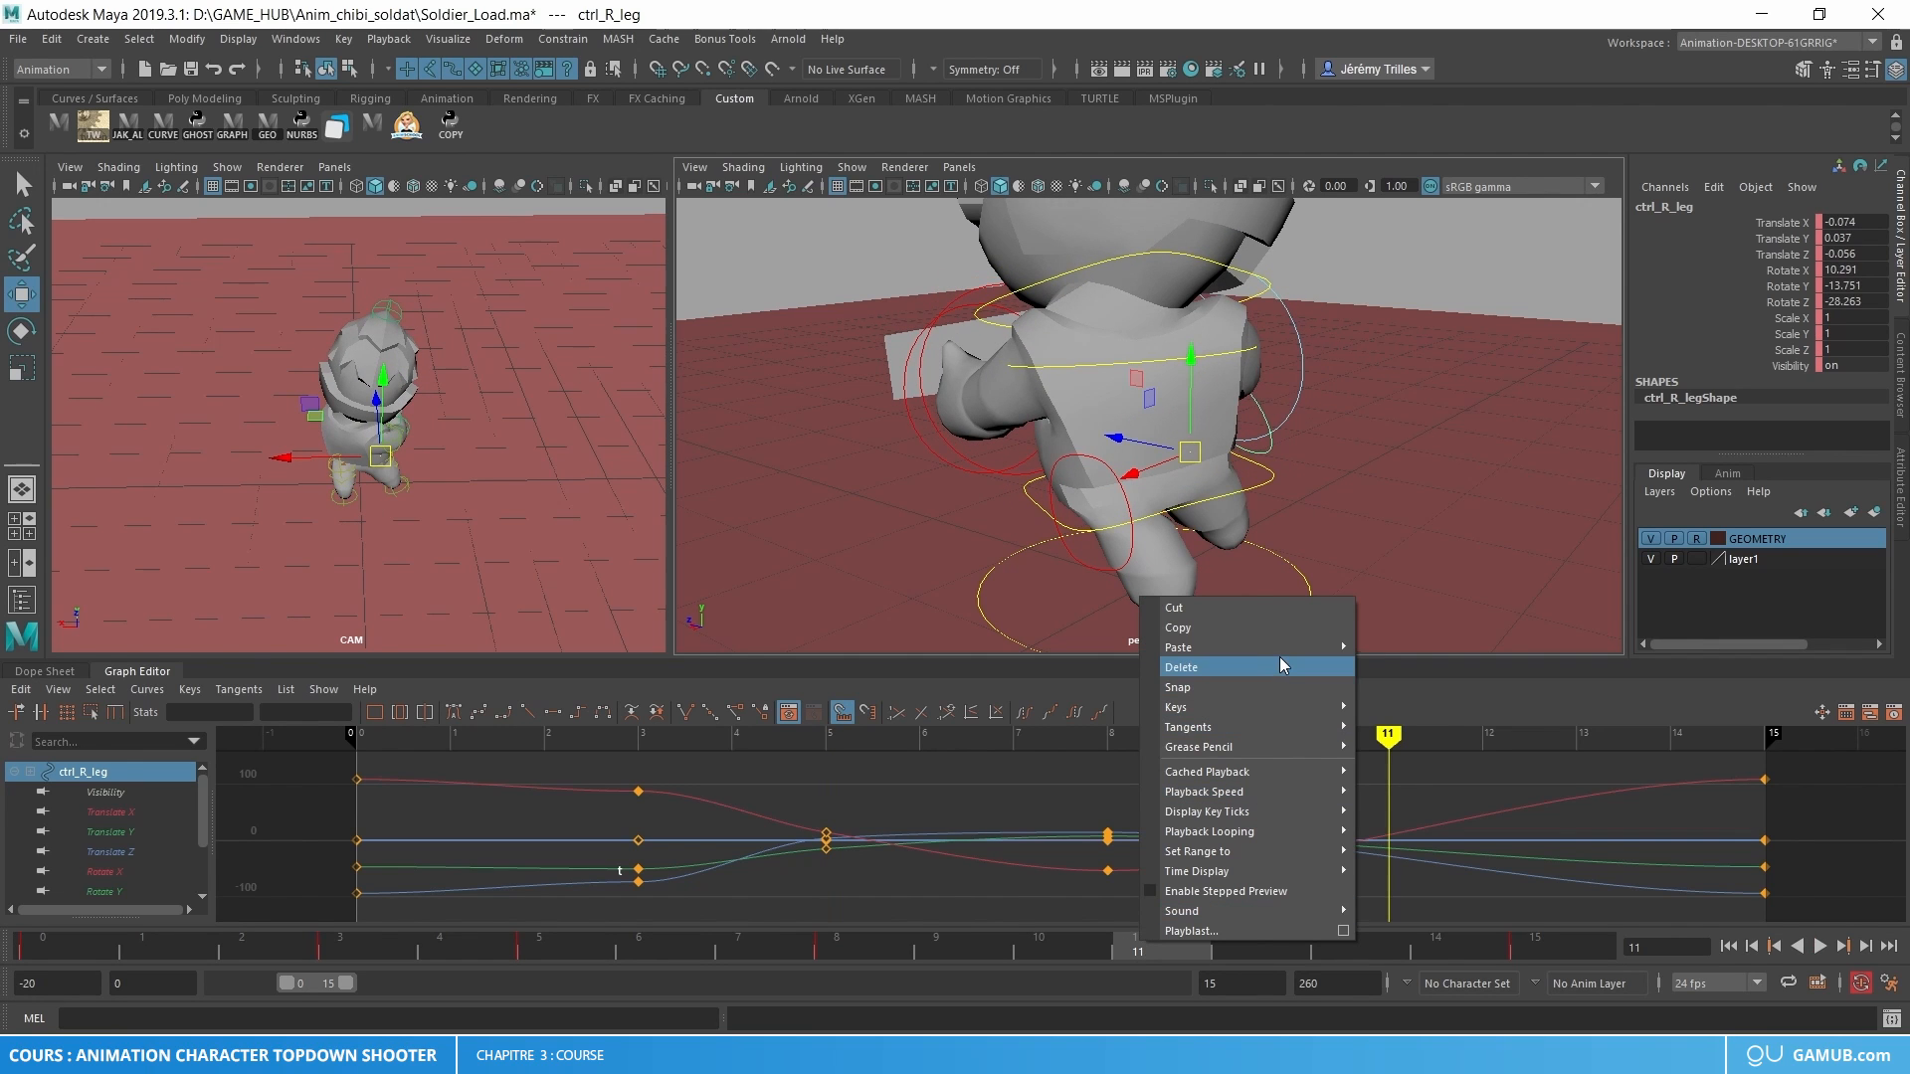
click(882, 998)
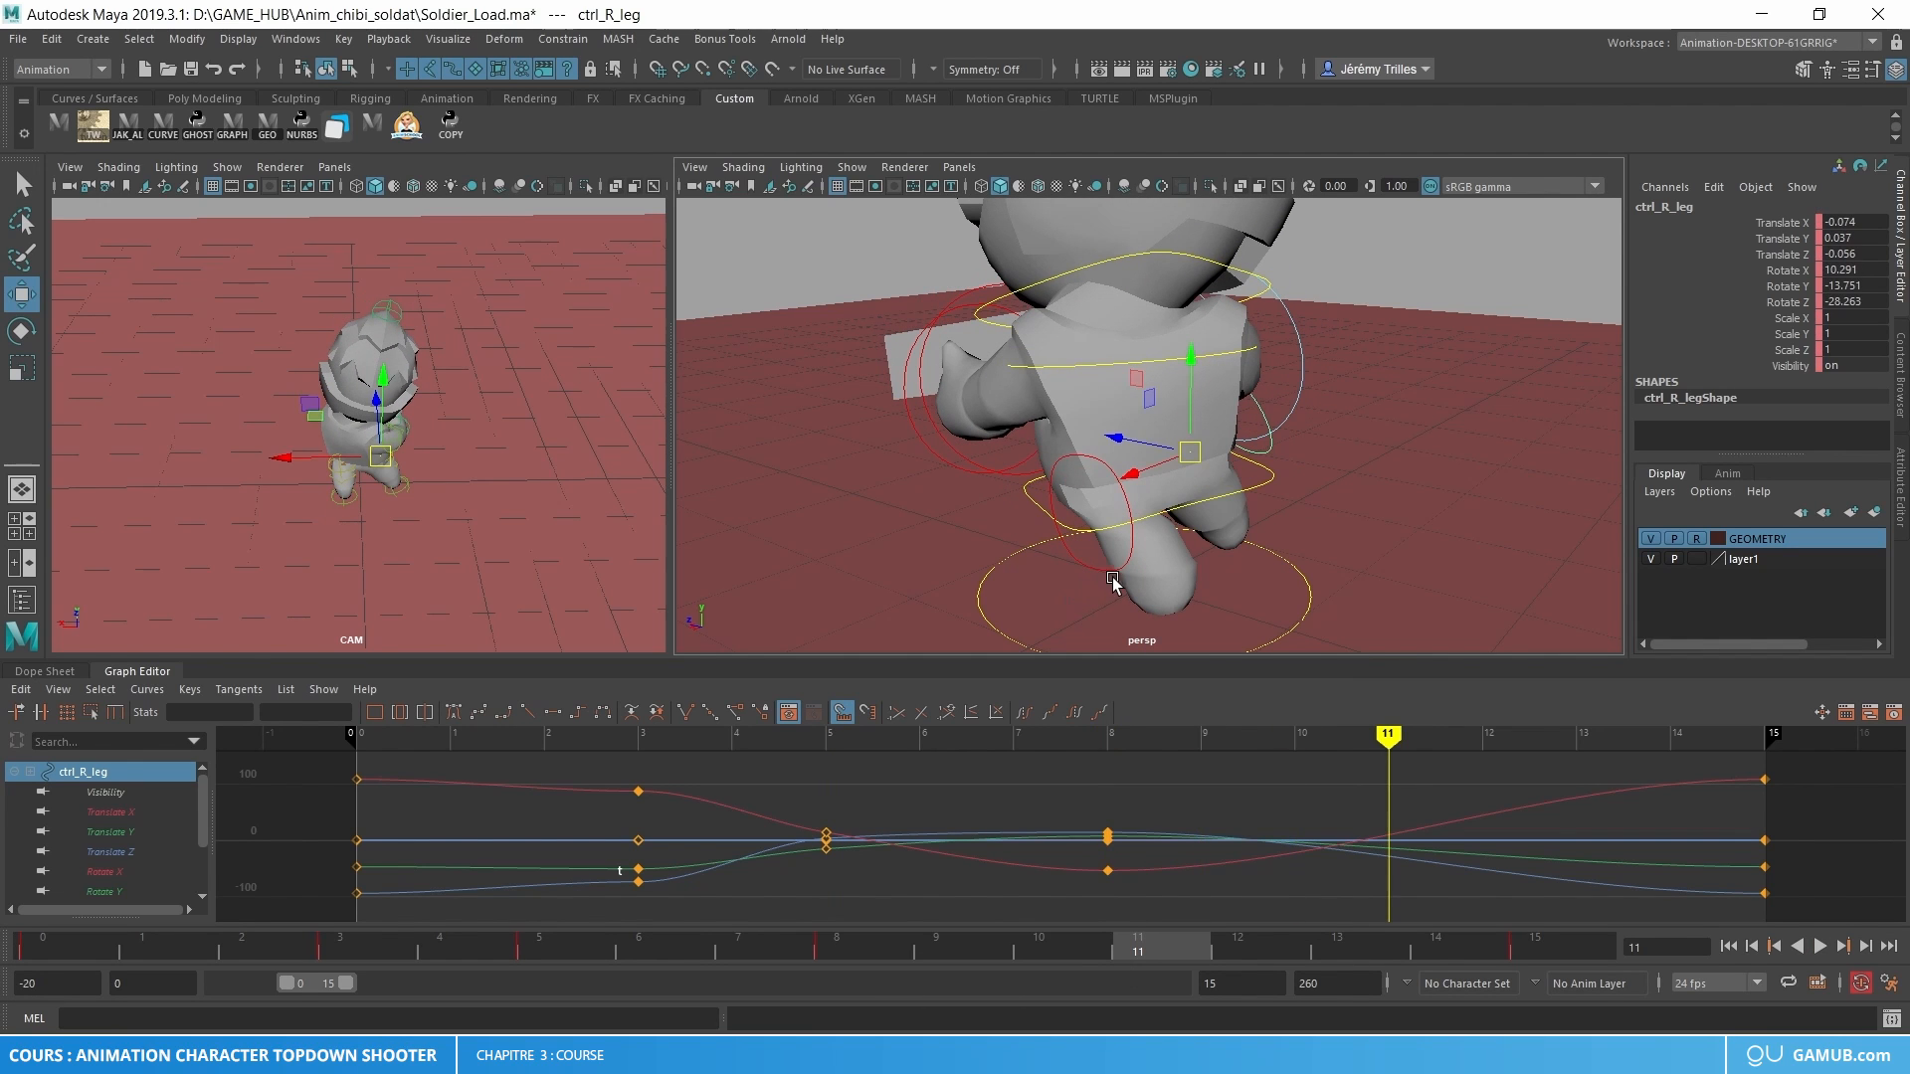
- Copy the left leg control's keys from frames 3 to 5
click(1116, 567)
click(1116, 567)
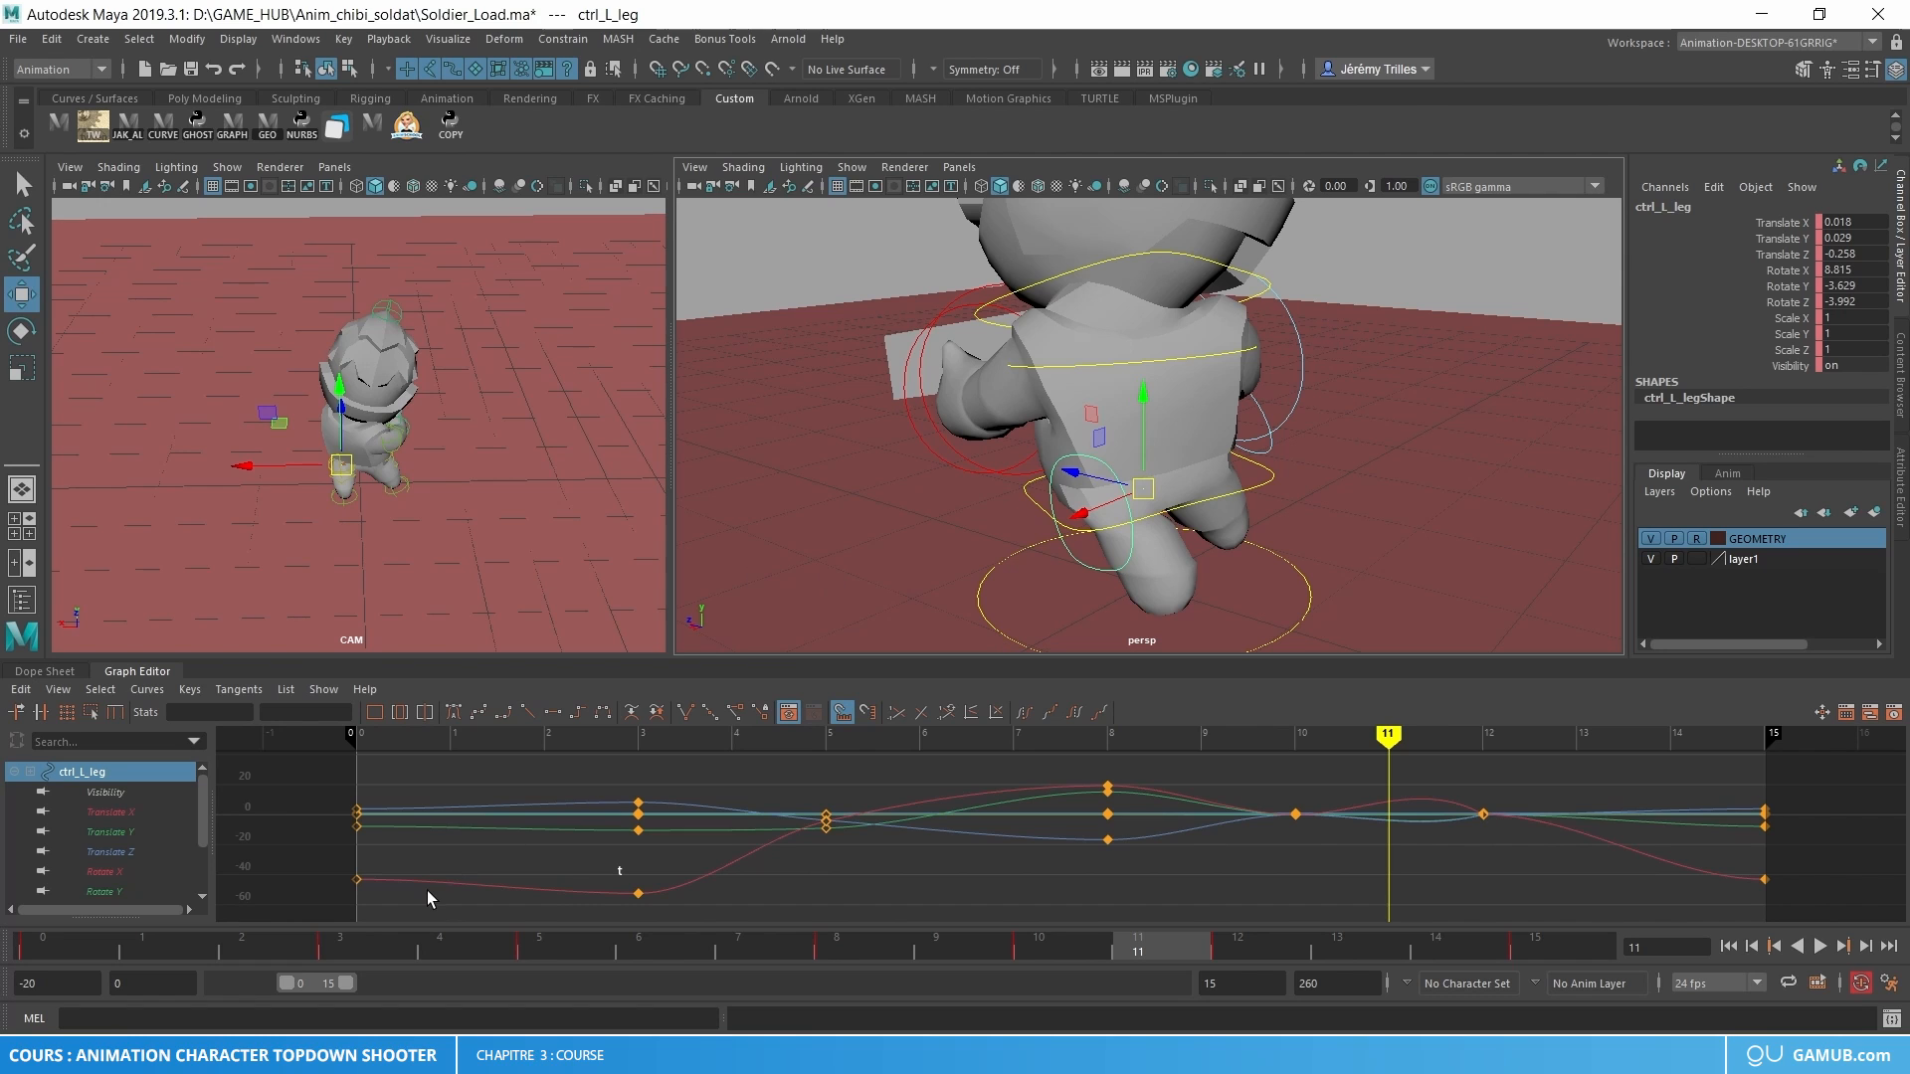
mouse_move(29, 952)
mouse_down()
mouse_move(366, 935)
mouse_move(189, 945)
mouse_move(604, 955)
mouse_up()
right_click(607, 955)
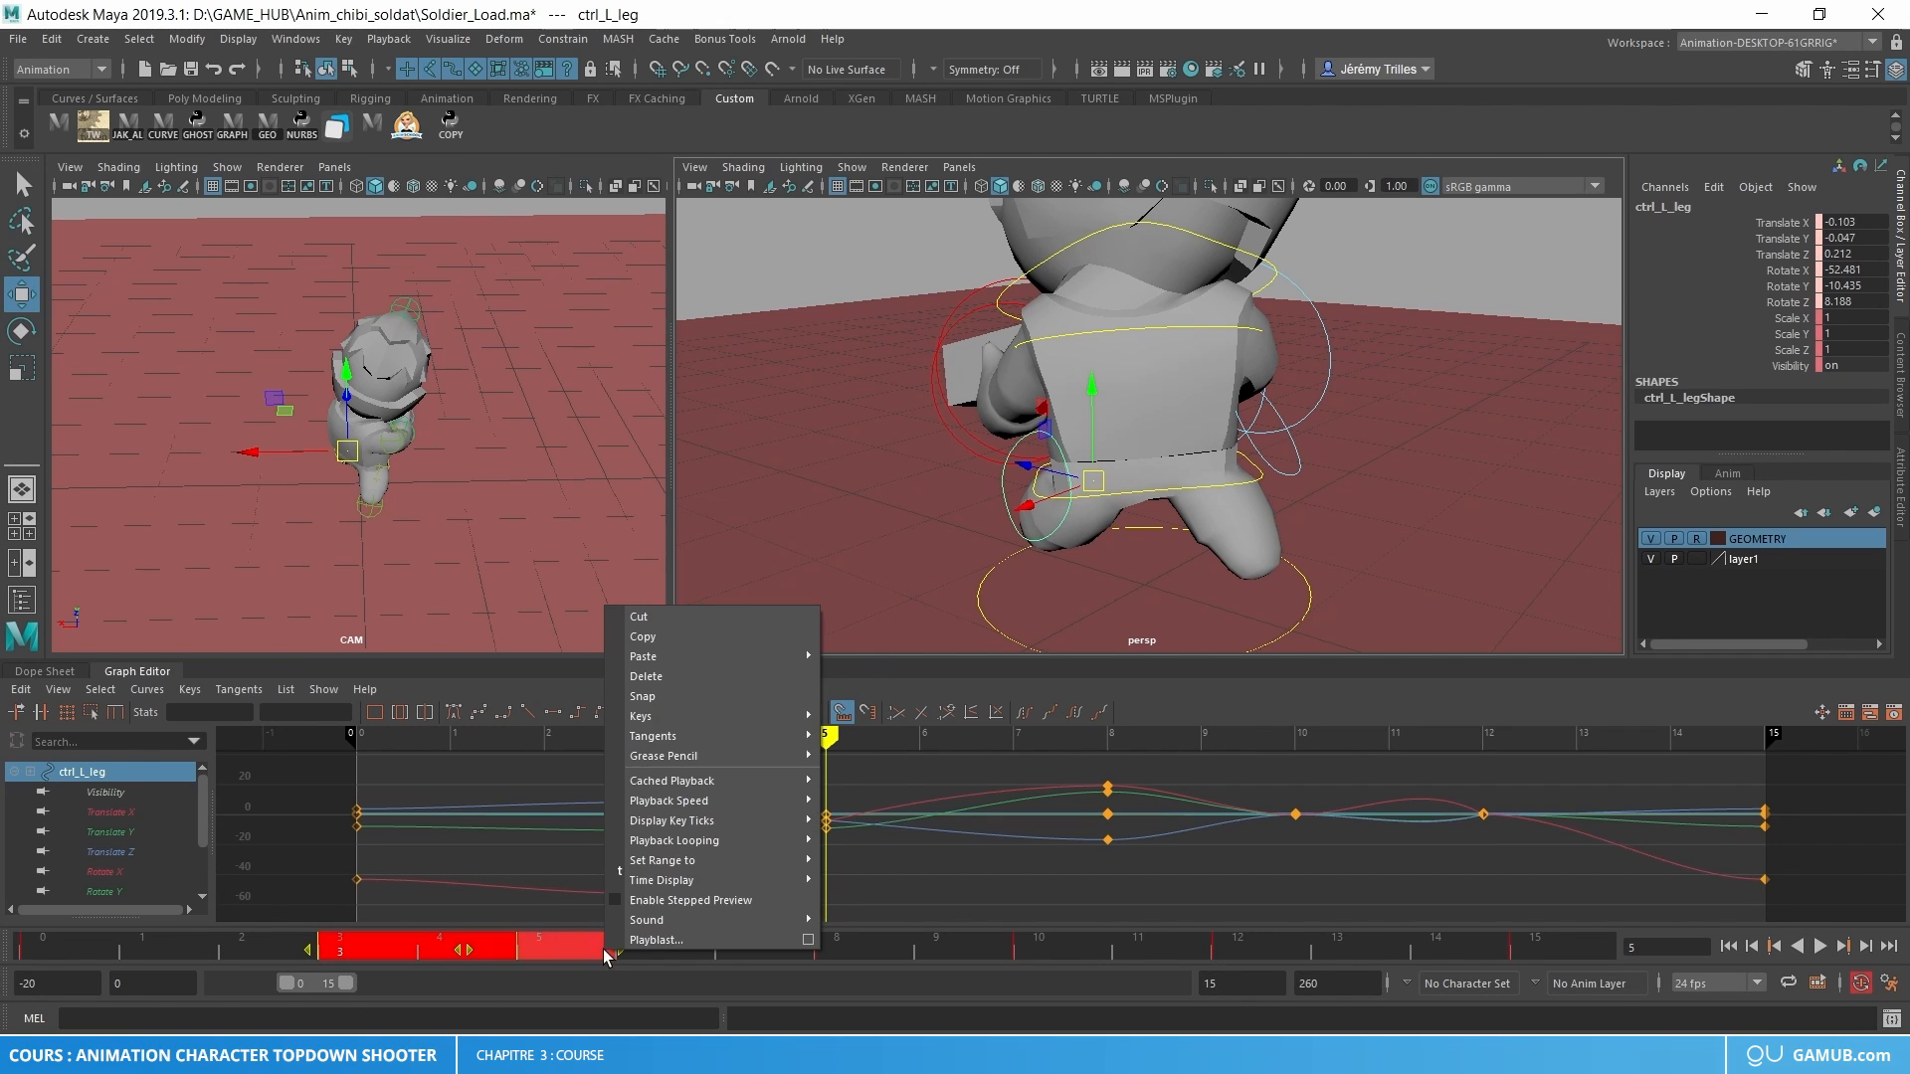
click(694, 638)
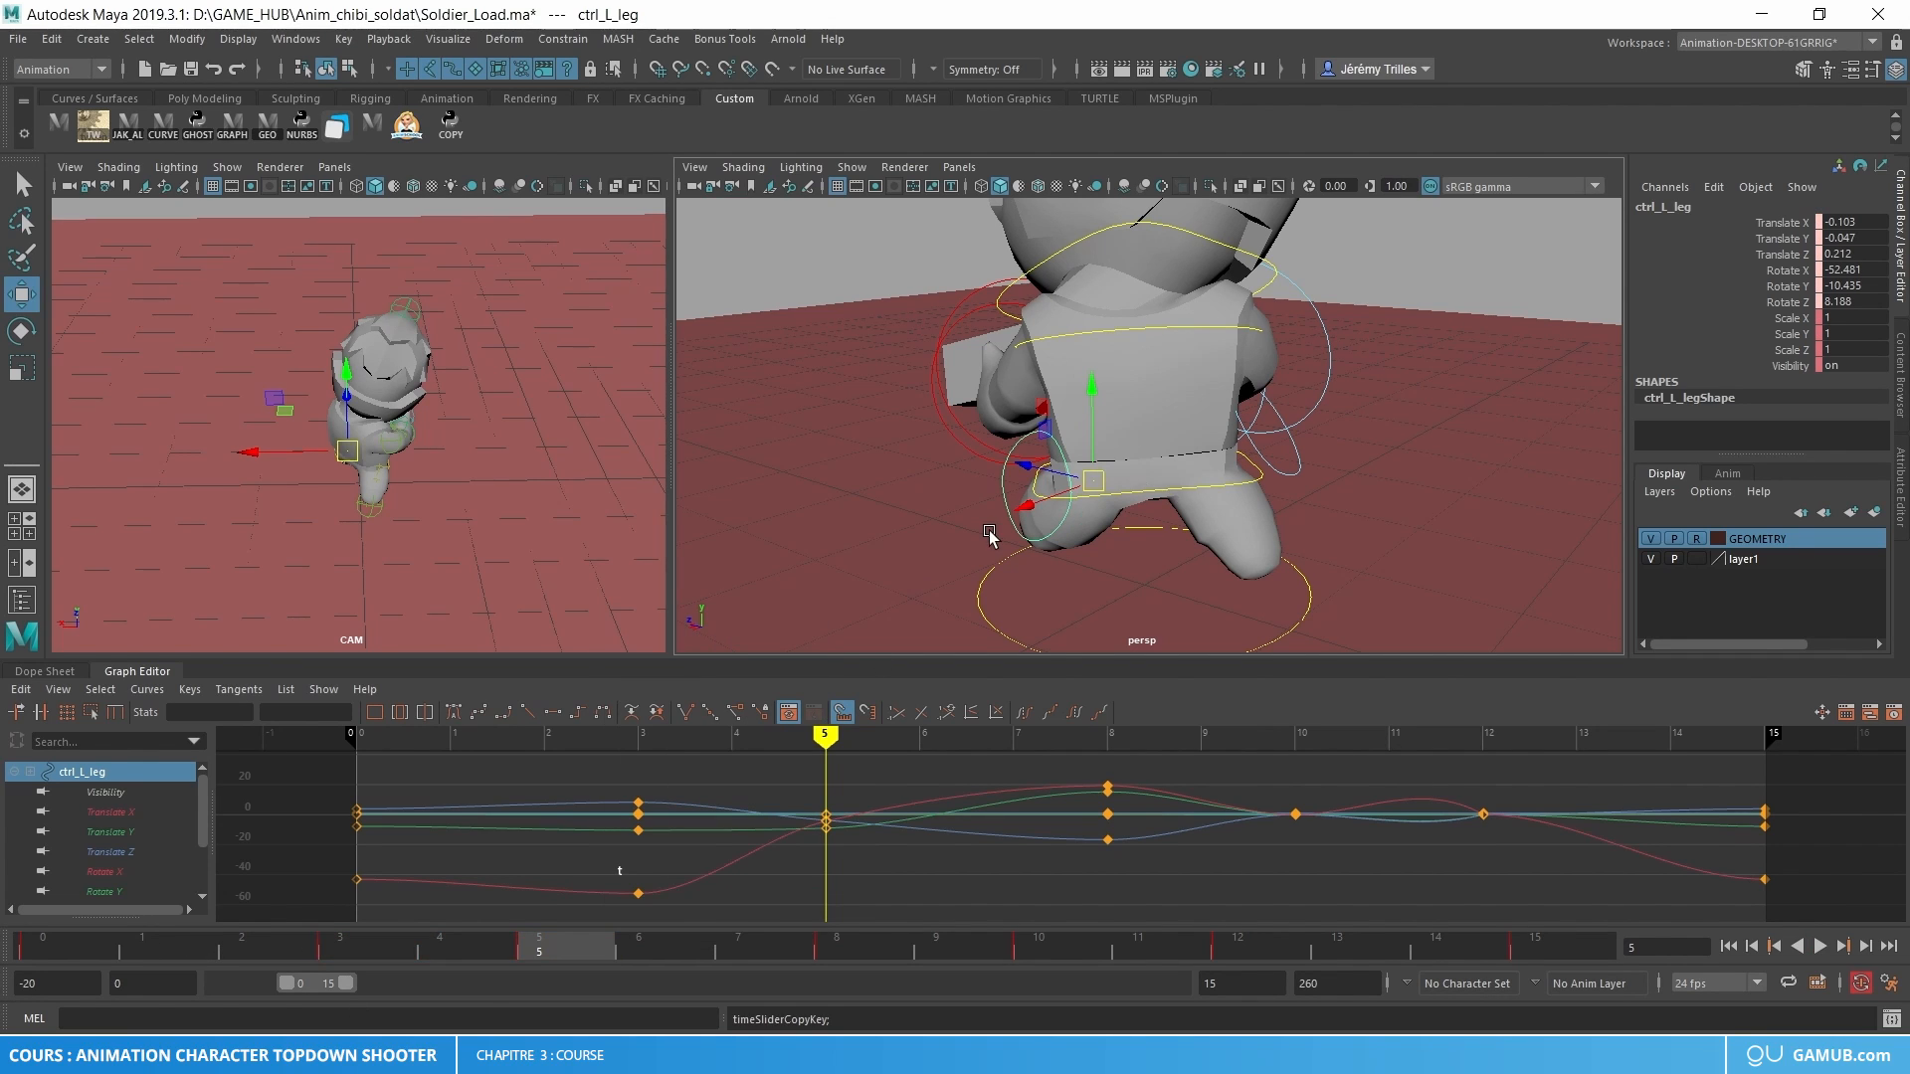
- Paste the copied keys onto the right leg control at frame 11 and play the cycle to check them
click(1300, 455)
click(1048, 940)
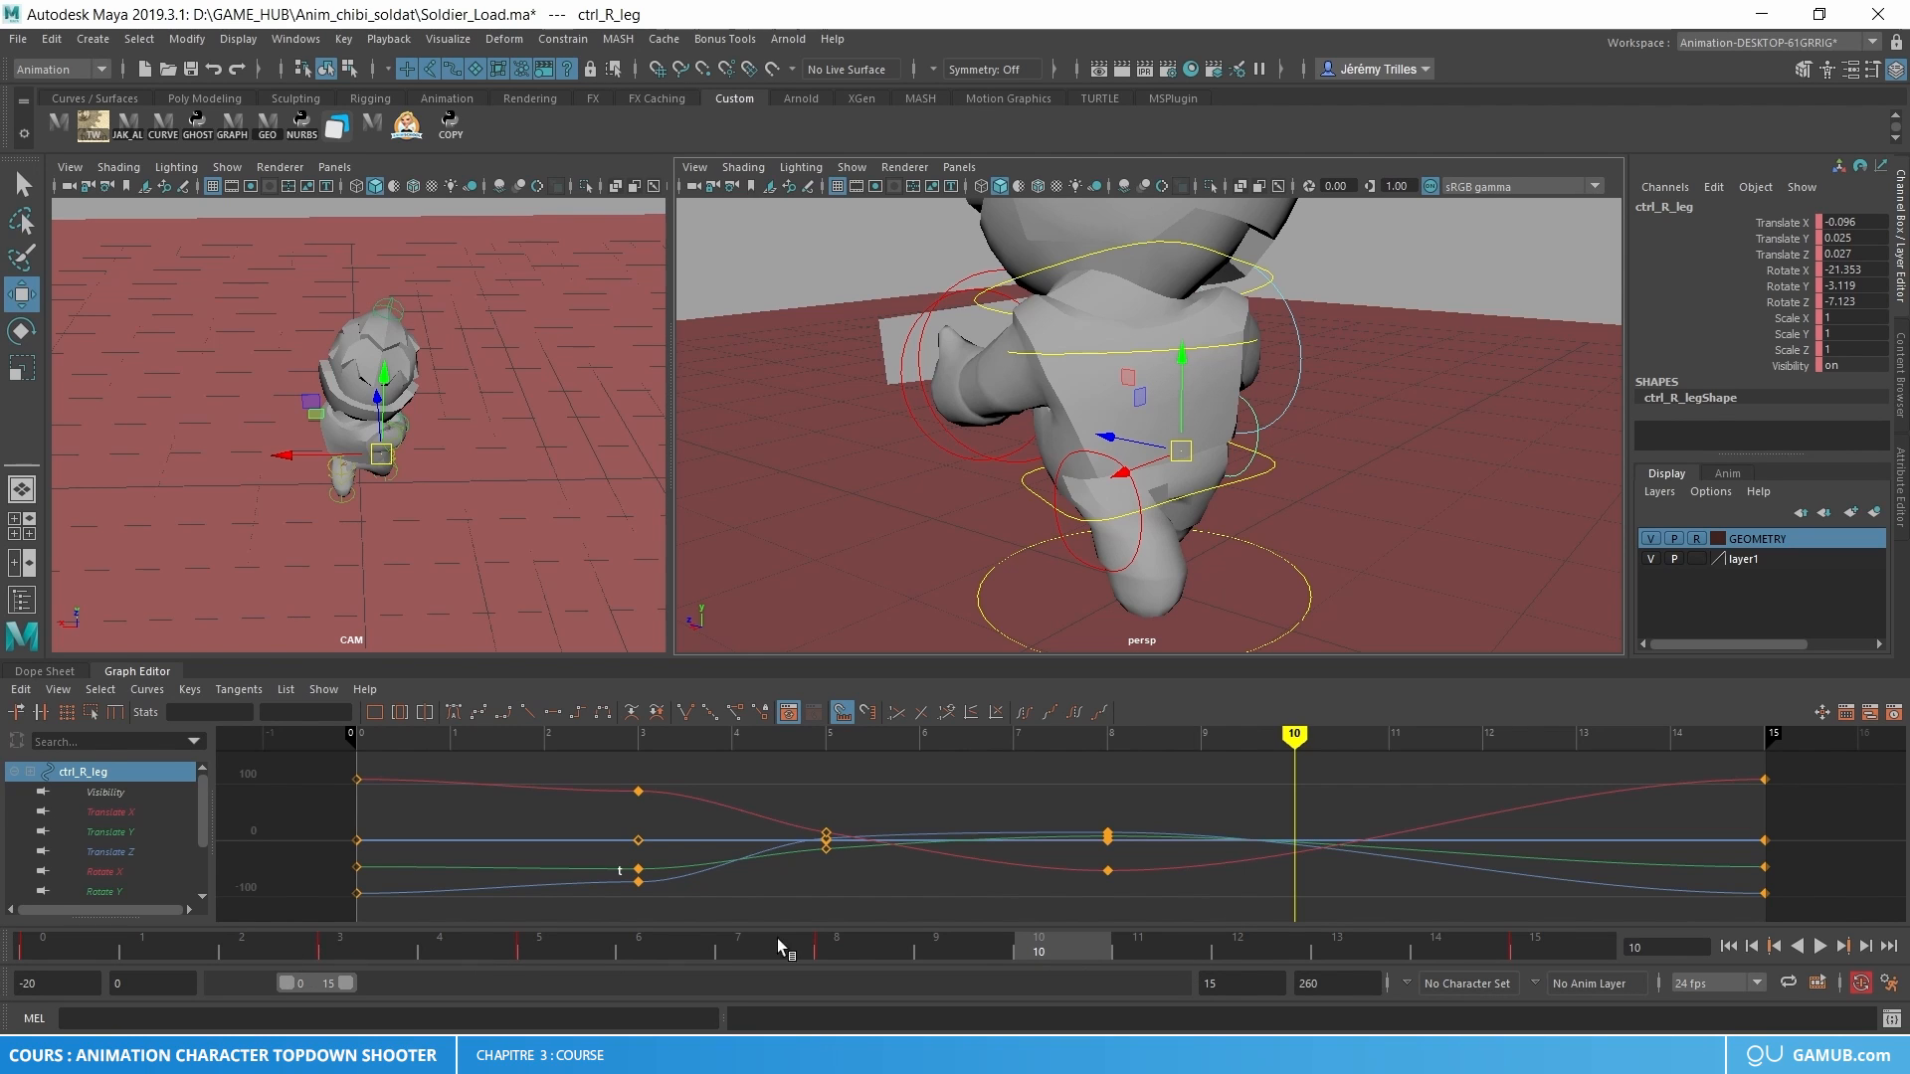
drag(778, 939, 1131, 937)
right_click(1134, 937)
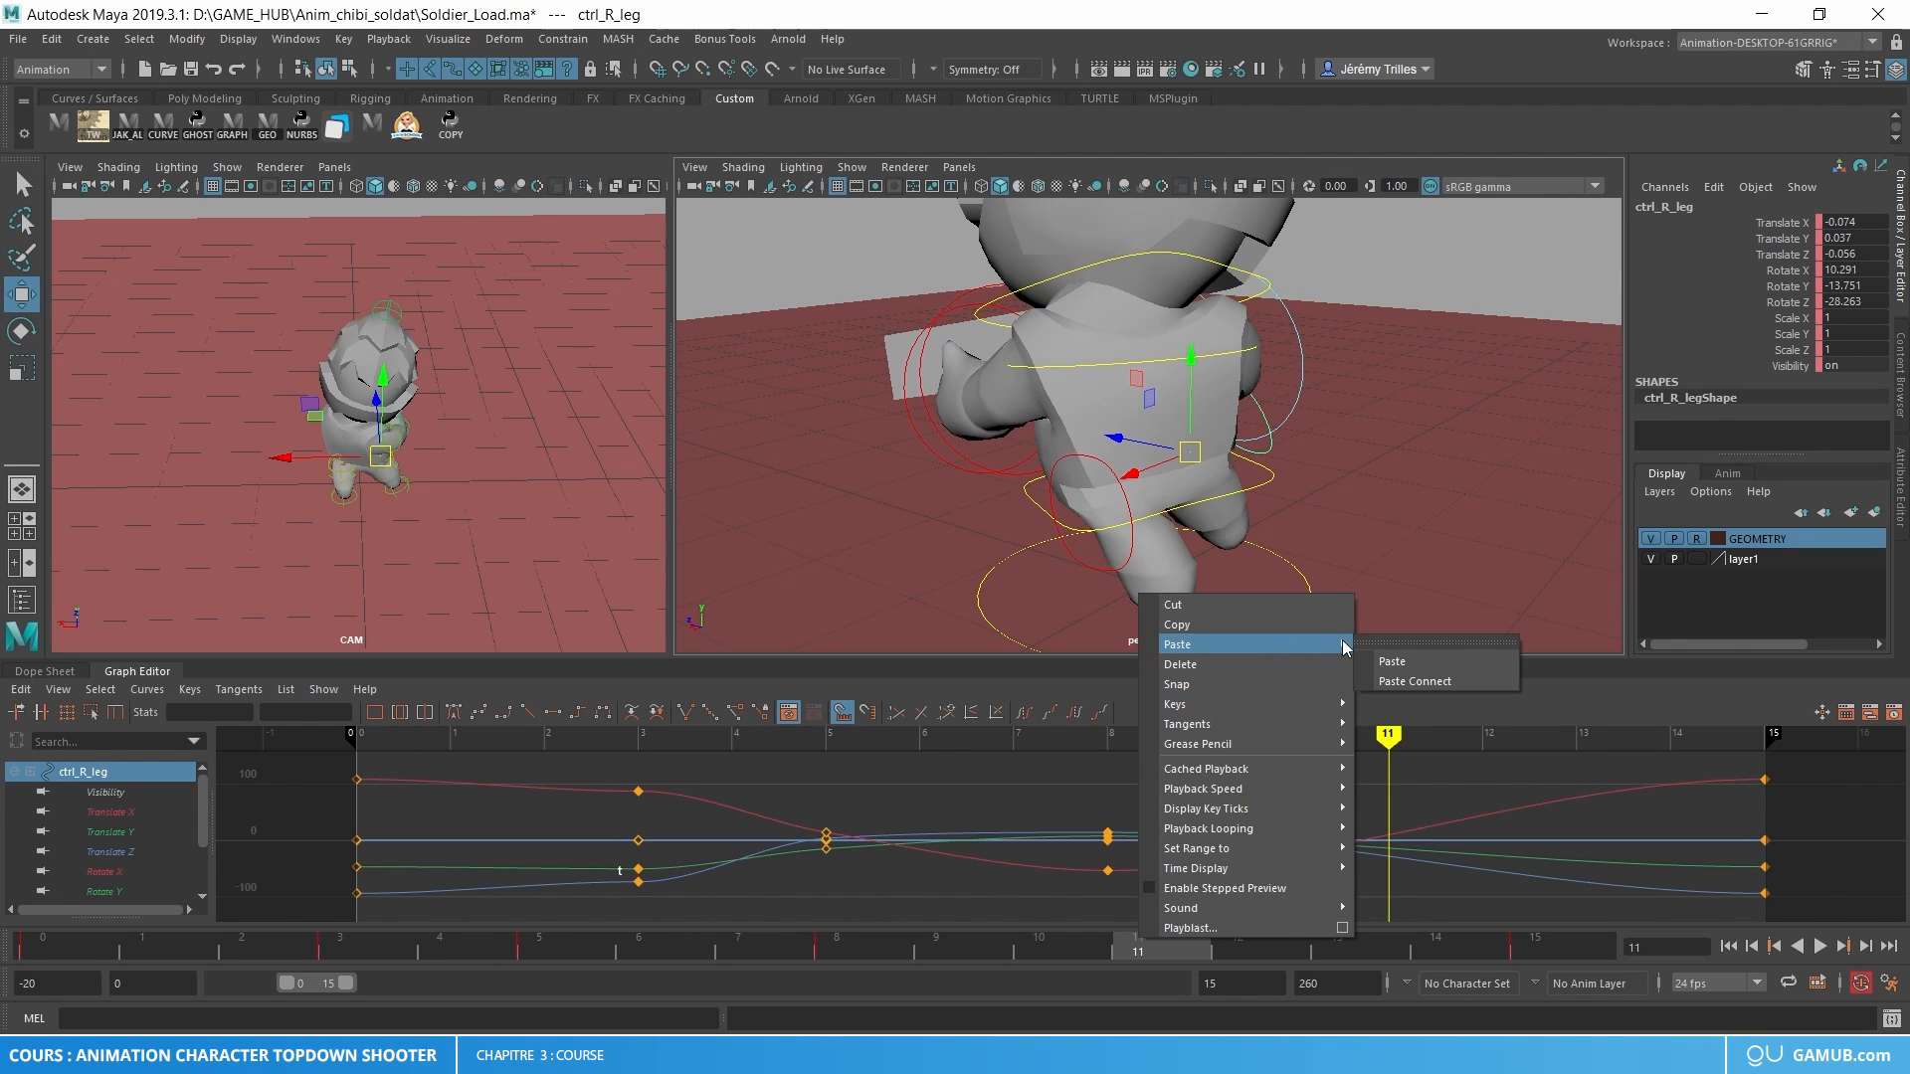
click(1393, 662)
drag(1182, 942, 1572, 925)
key(alt+v)
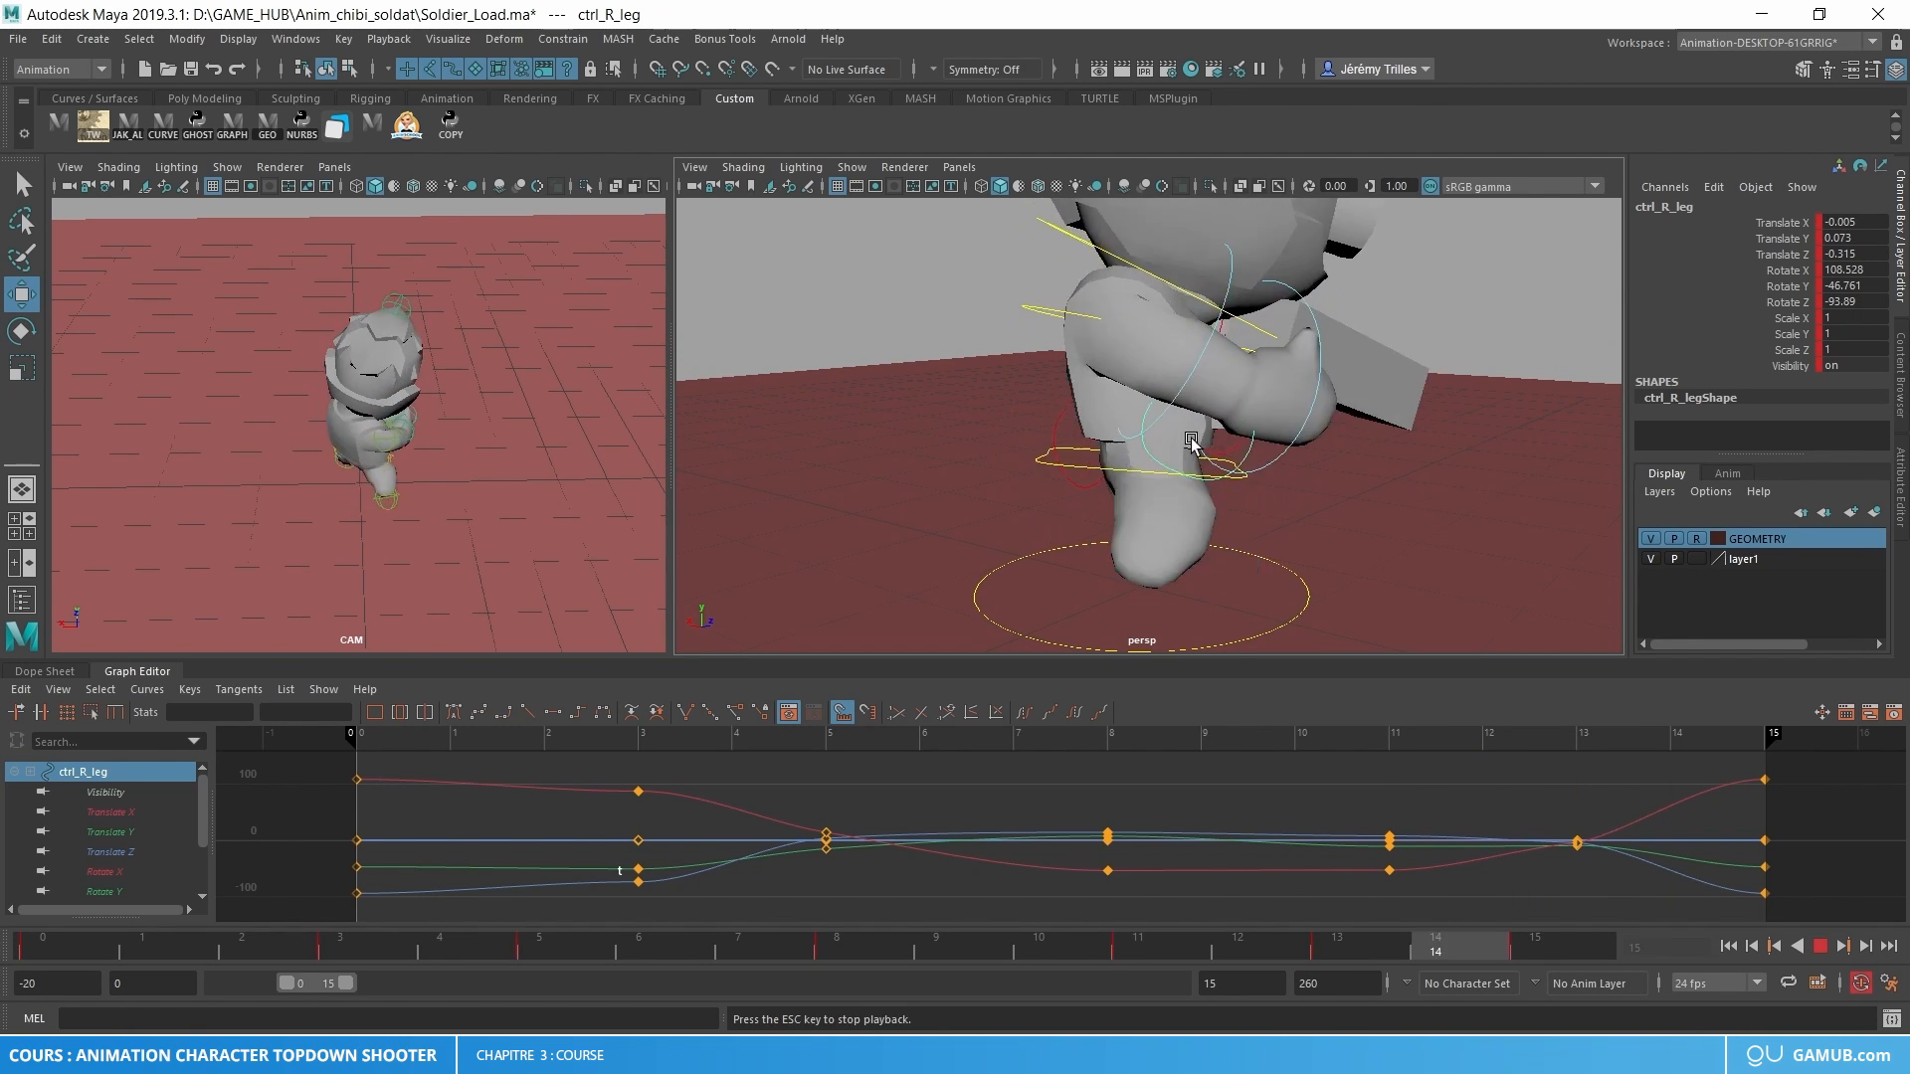
key(alt+v)
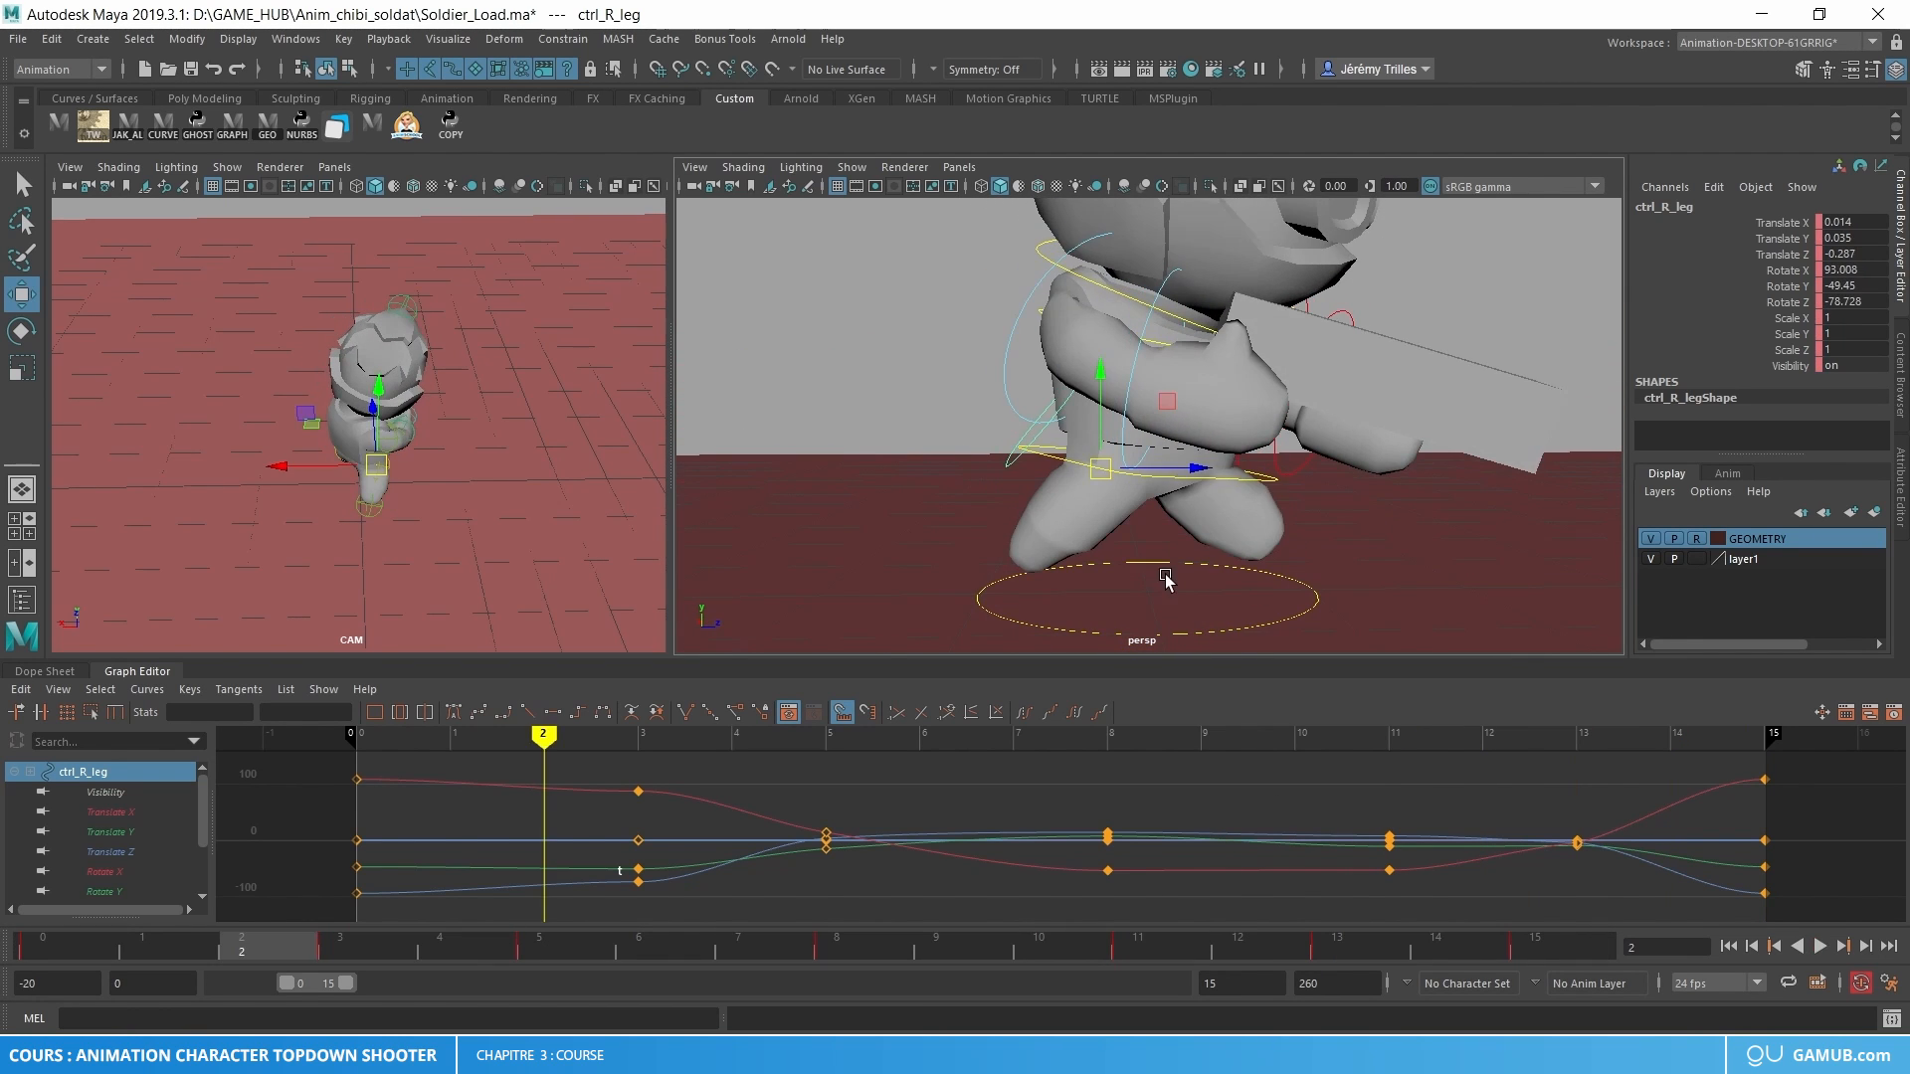
- Reset the right leg control's X, Y and Z rotations to 0 at frame 11 and swing the leg about X
click(1134, 935)
drag(1799, 304, 1843, 268)
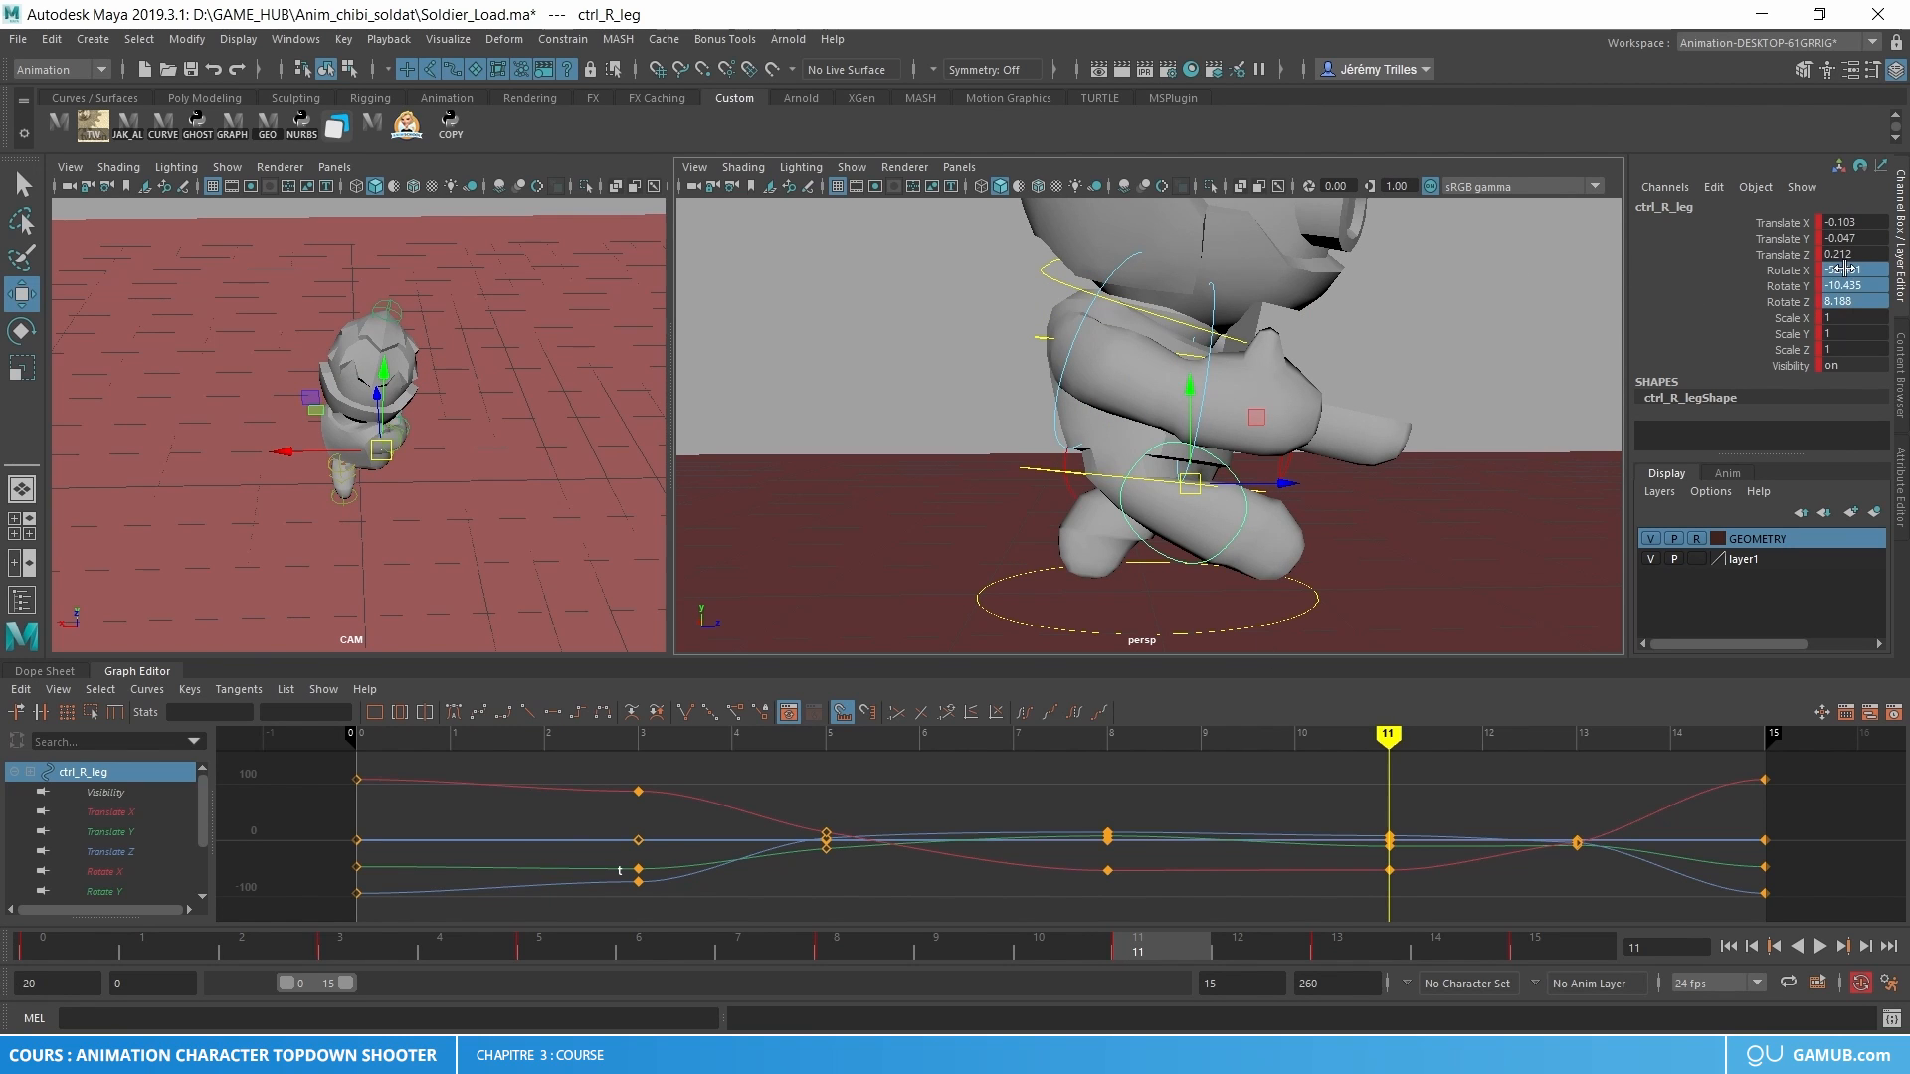
text(0)
key(Return)
key(e)
alt+drag(1154, 448, 1198, 443)
- Reset the right leg control's X, Y and Z rotations to 0 at frame 13
key(comma)
key(w)
key(period)
key(period)
drag(1850, 302, 1851, 273)
text(0)
key(Return)
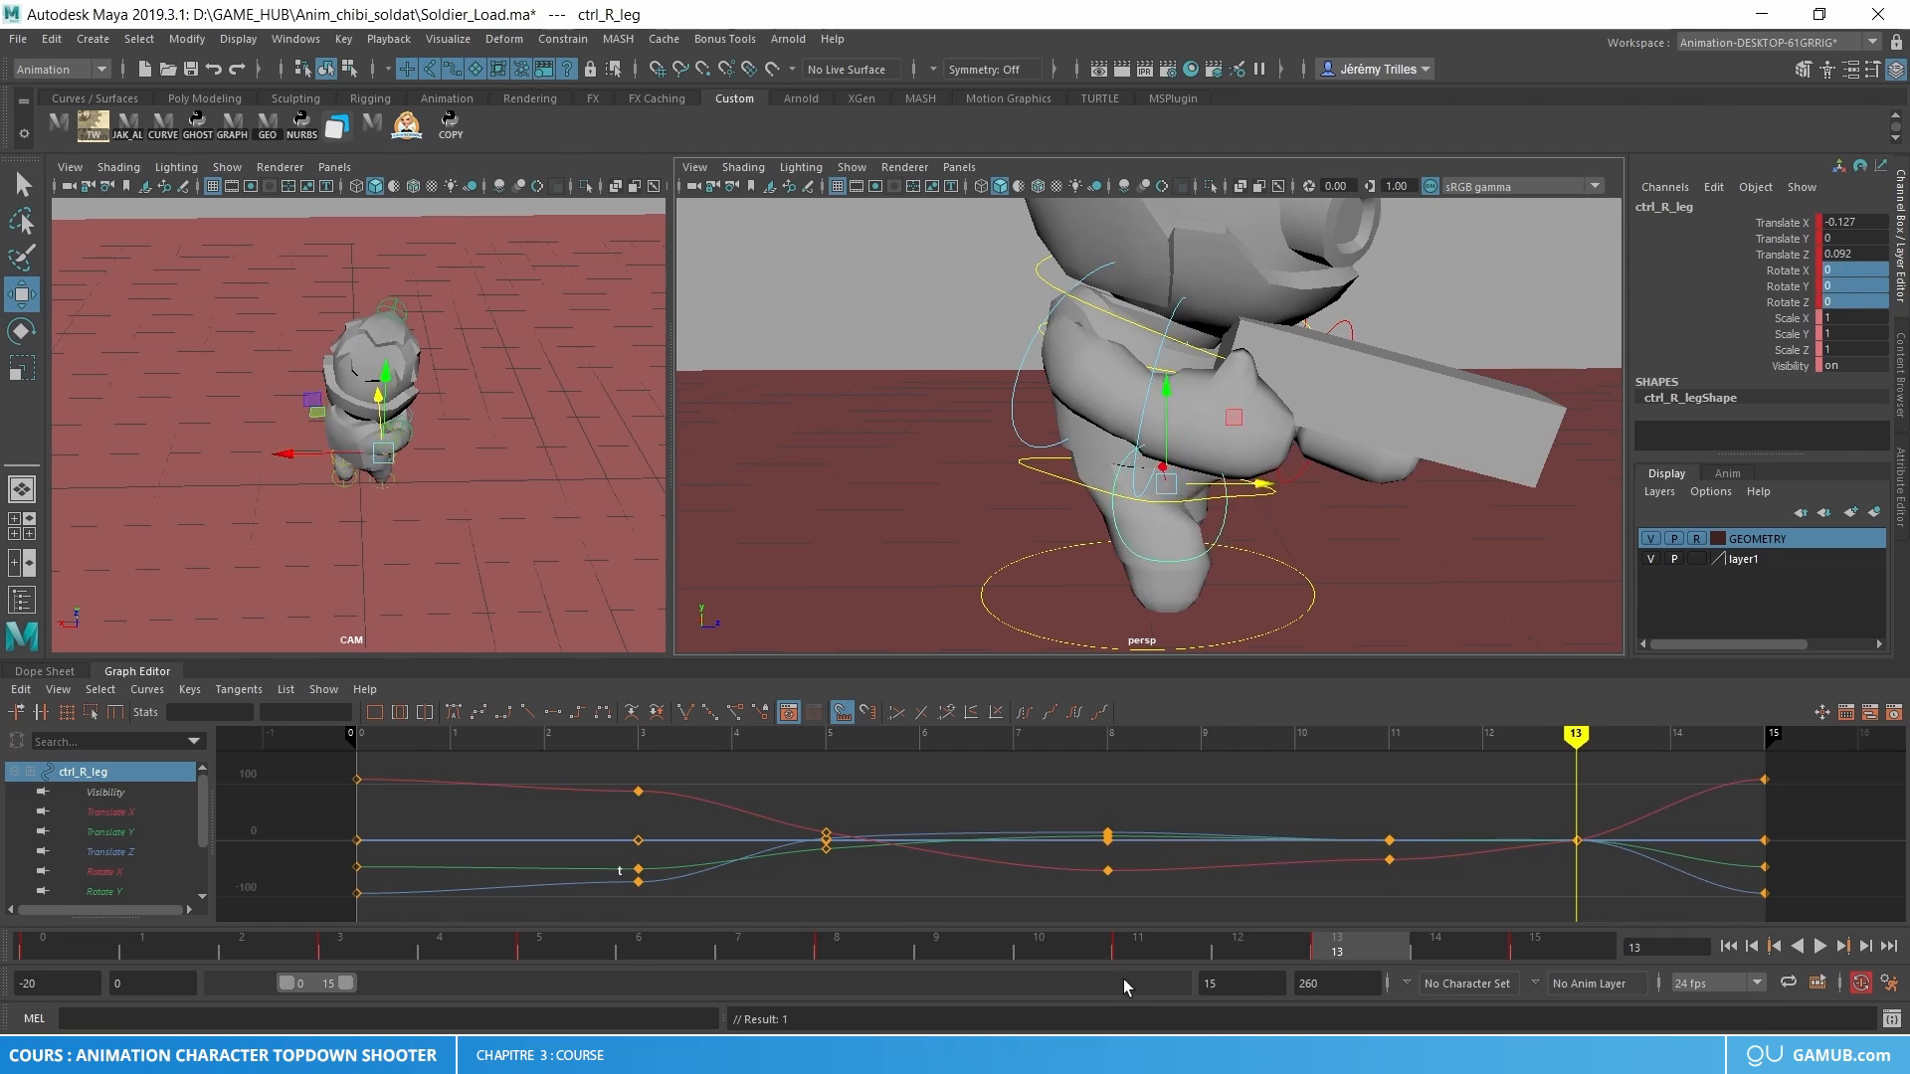
- Rotate the right leg control at frame 1 to key an in-between pose, and play the cycle back
key(alt+v)
key(alt+v)
drag(111, 957, 144, 950)
key(e)
drag(1171, 428, 1182, 450)
key(alt+v)
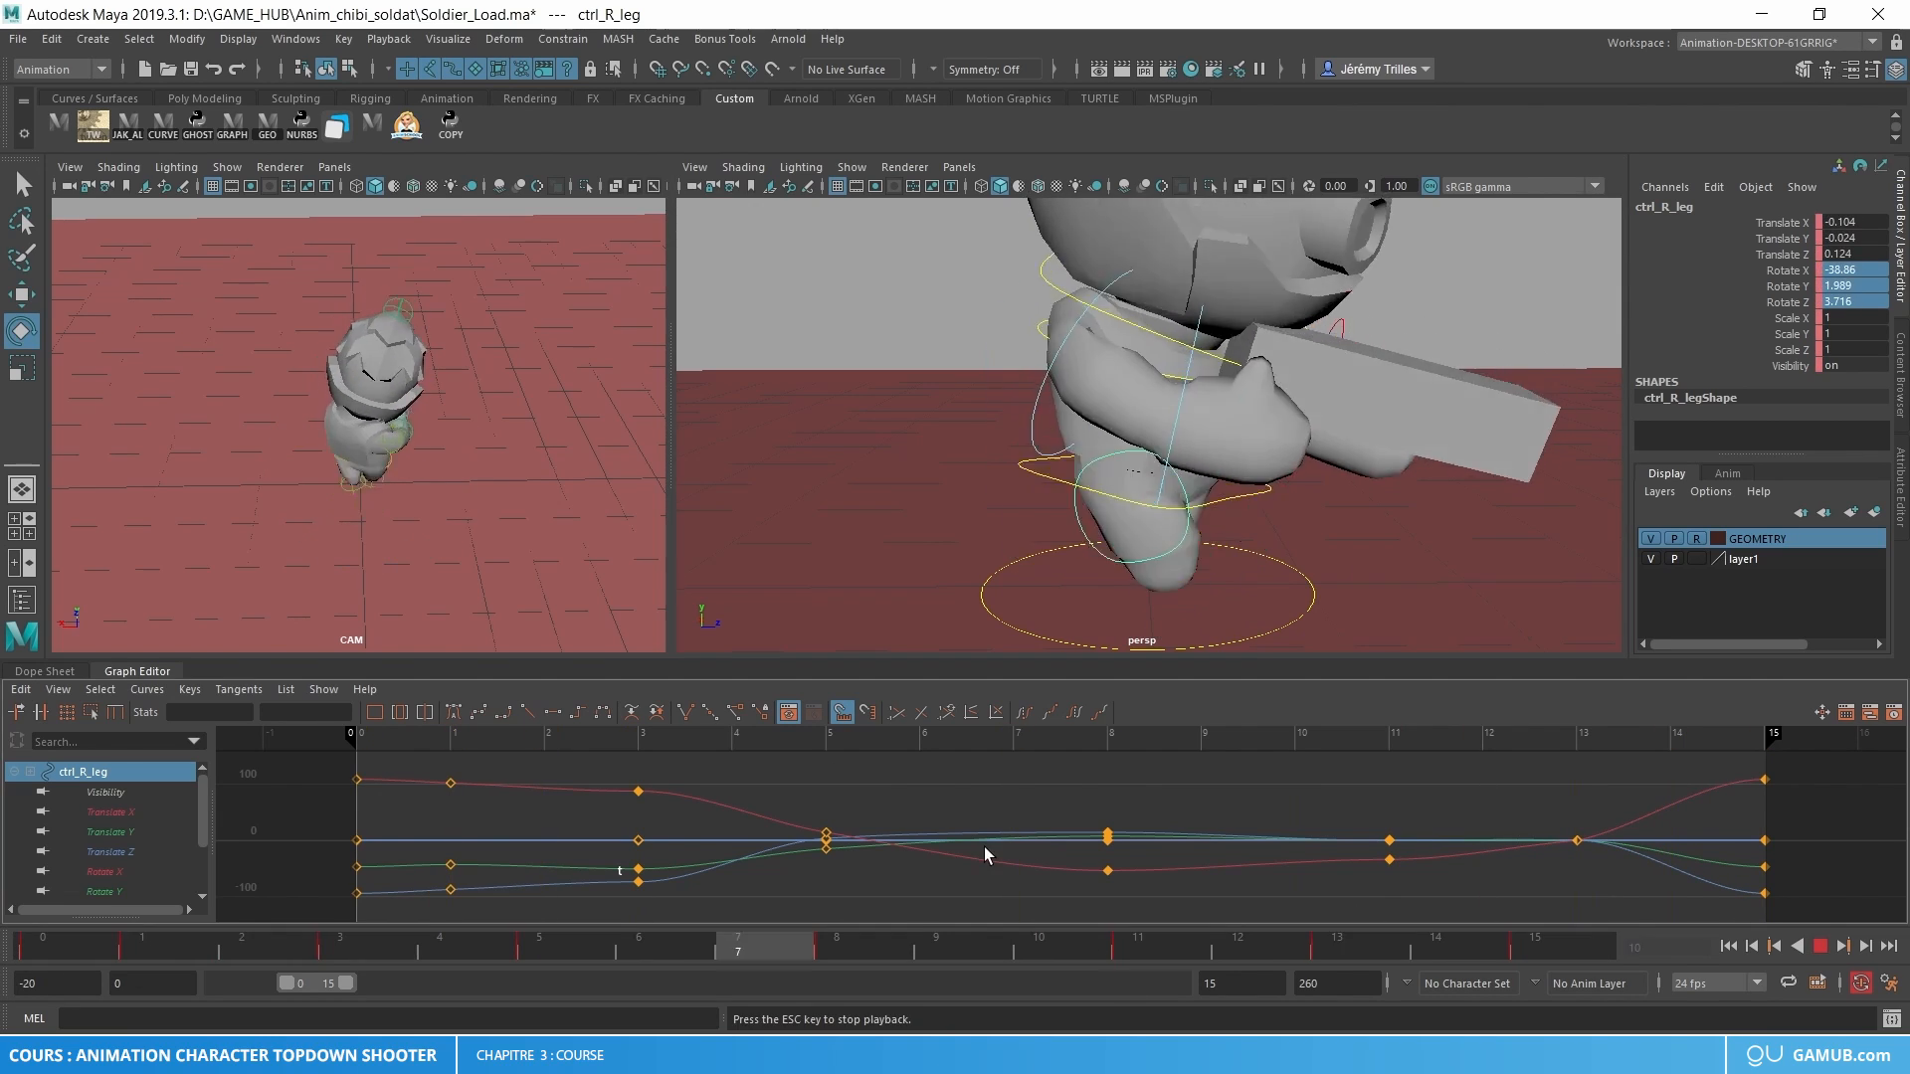
key(alt+v)
- Rotate the left leg control sideways at its frame 10 key to about -16.6 in Rotate Z
alt+drag(985, 447, 1443, 438)
click(1203, 473)
key(w)
key(comma)
key(comma)
mouse_move(1055, 953)
mouse_down()
mouse_move(844, 953)
mouse_move(1055, 950)
mouse_up()
alt+drag(1343, 477, 1035, 623)
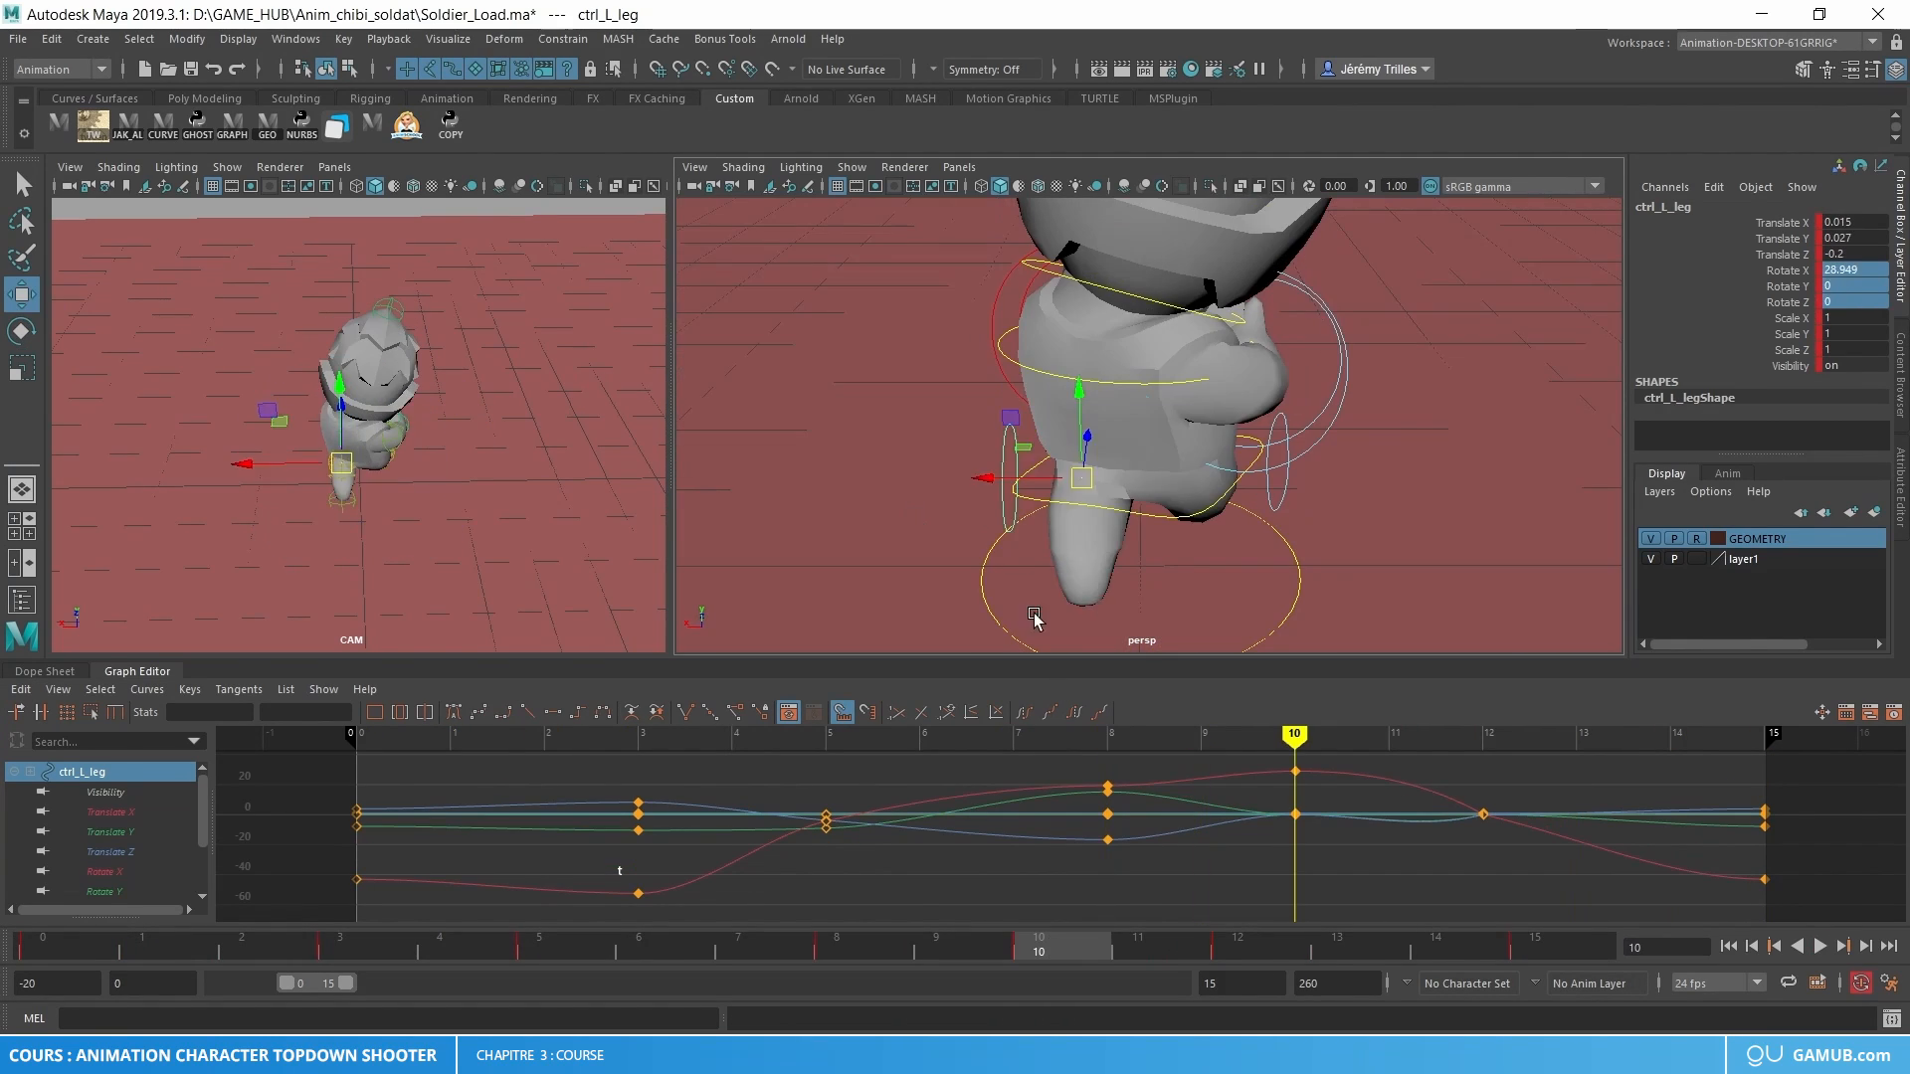
key(e)
drag(1125, 398, 1159, 428)
- Rotate the left leg control at frame 12 to about -13.4 in Rotate Z and play the cycle
drag(1074, 945, 1203, 909)
alt+drag(975, 597, 1416, 516)
drag(1159, 398, 1184, 383)
alt+drag(1492, 428, 1147, 414)
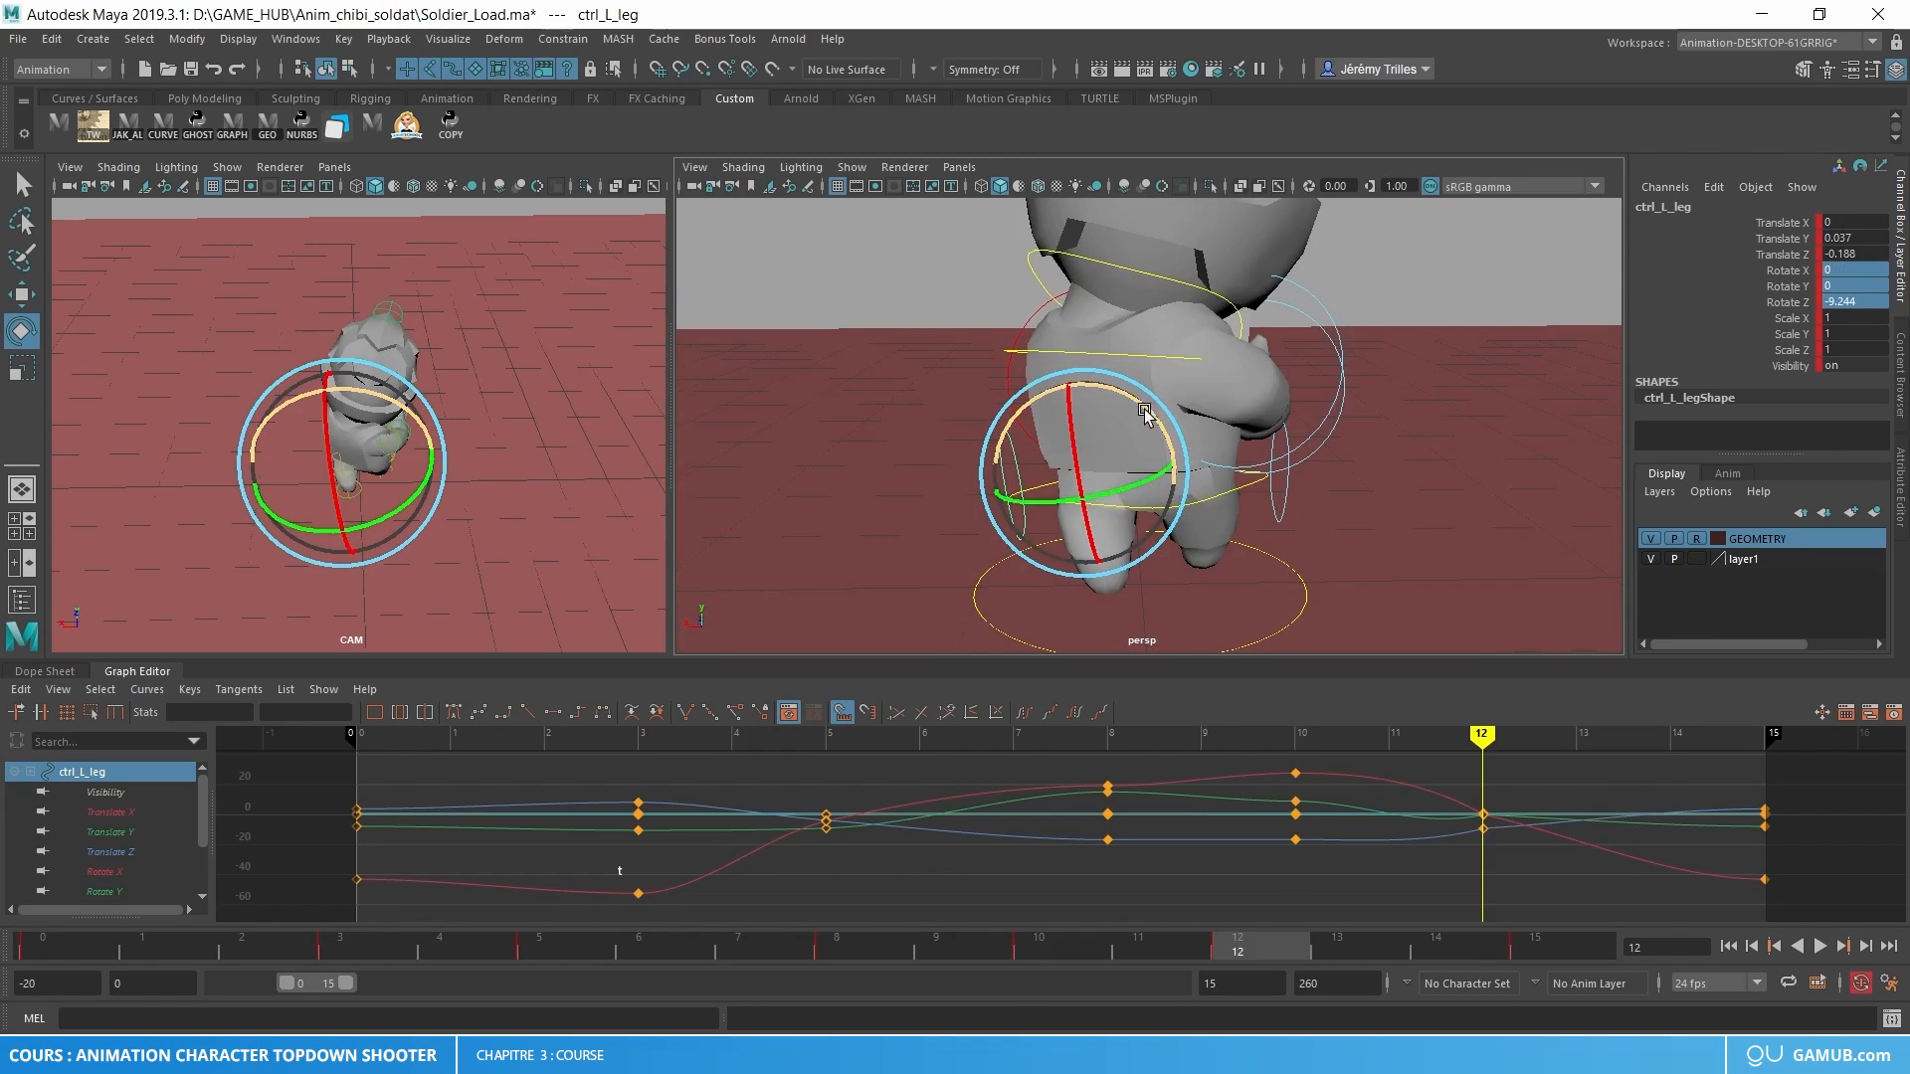
key(alt+v)
key(alt+v)
- Rotate the right leg control sideways at frames 11 and 13, to about 8.5 in Rotate Z at frame 13
click(1278, 497)
key(period)
key(comma)
key(comma)
key(period)
key(period)
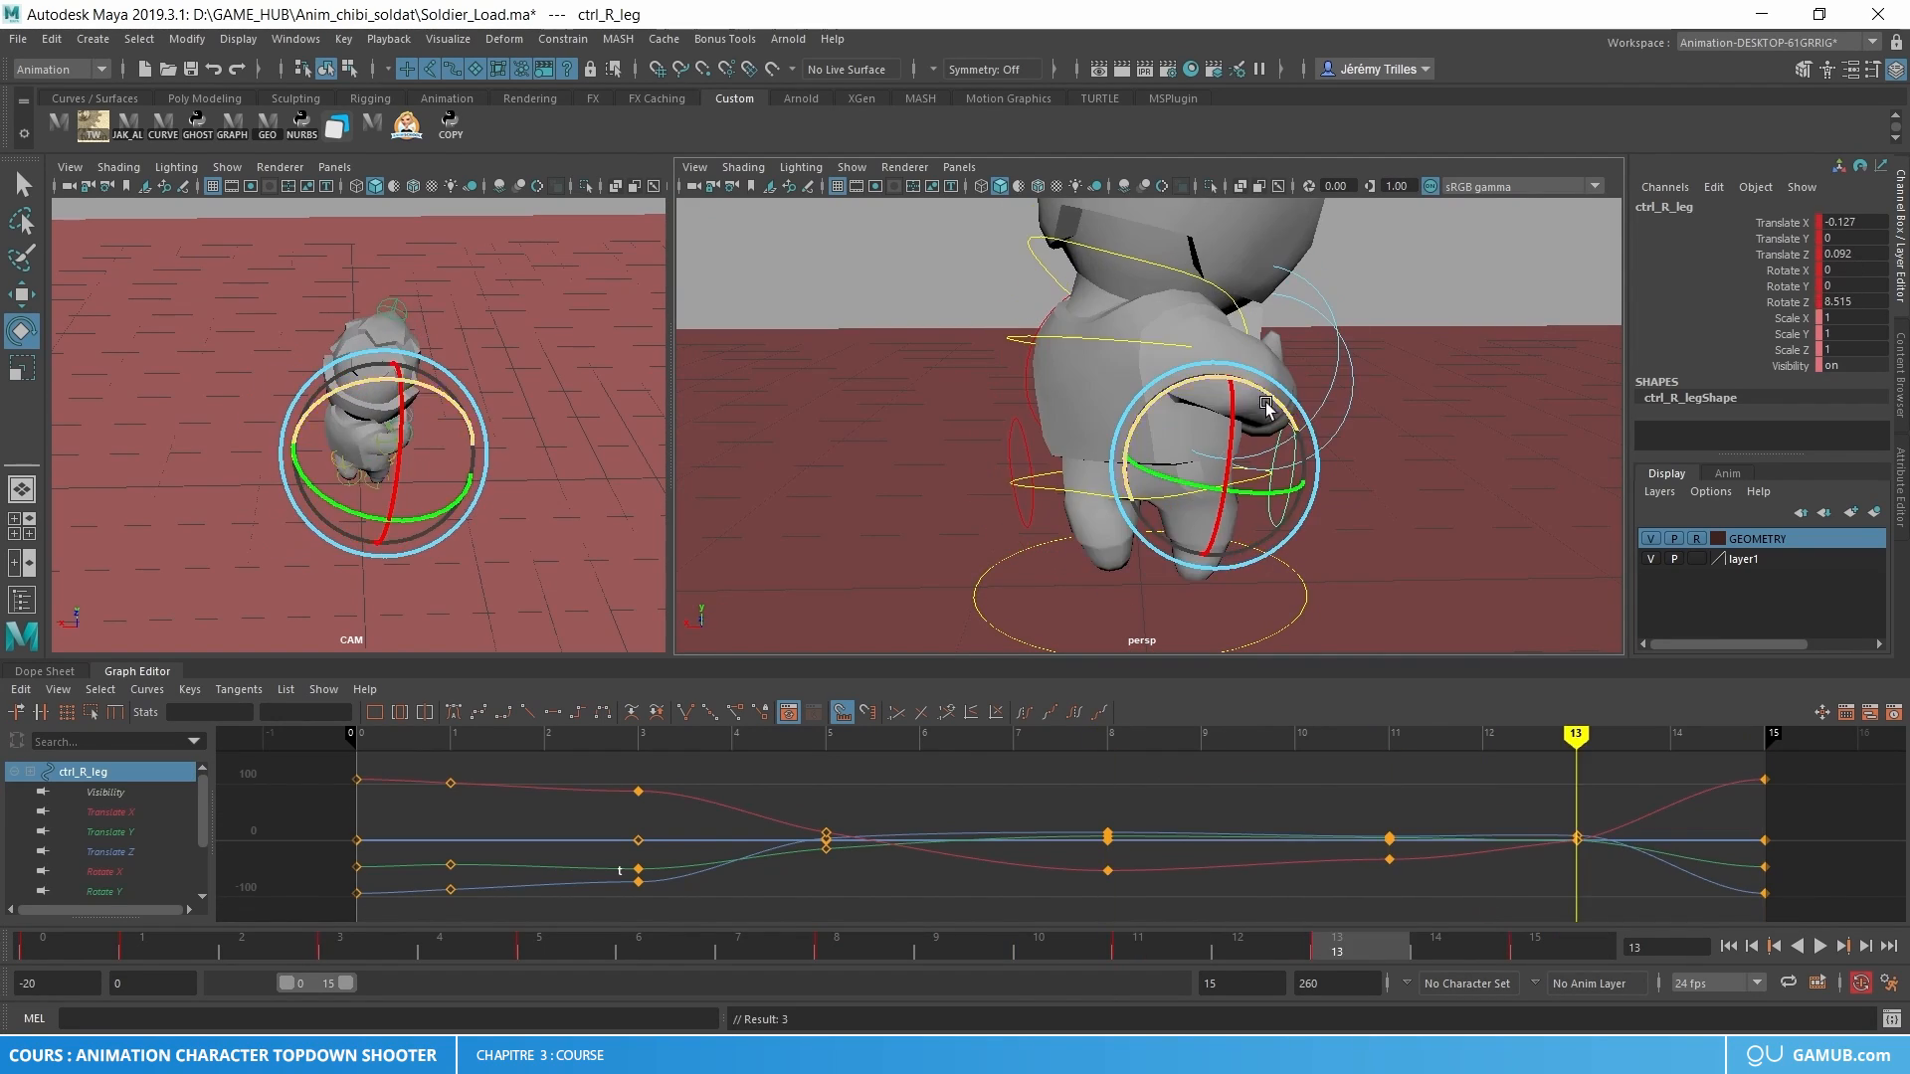
click(1412, 477)
- Play the cycle to check the leg motion from another side, and select the left leg control
key(alt+v)
alt+drag(1293, 478, 1293, 558)
key(alt+v)
key(w)
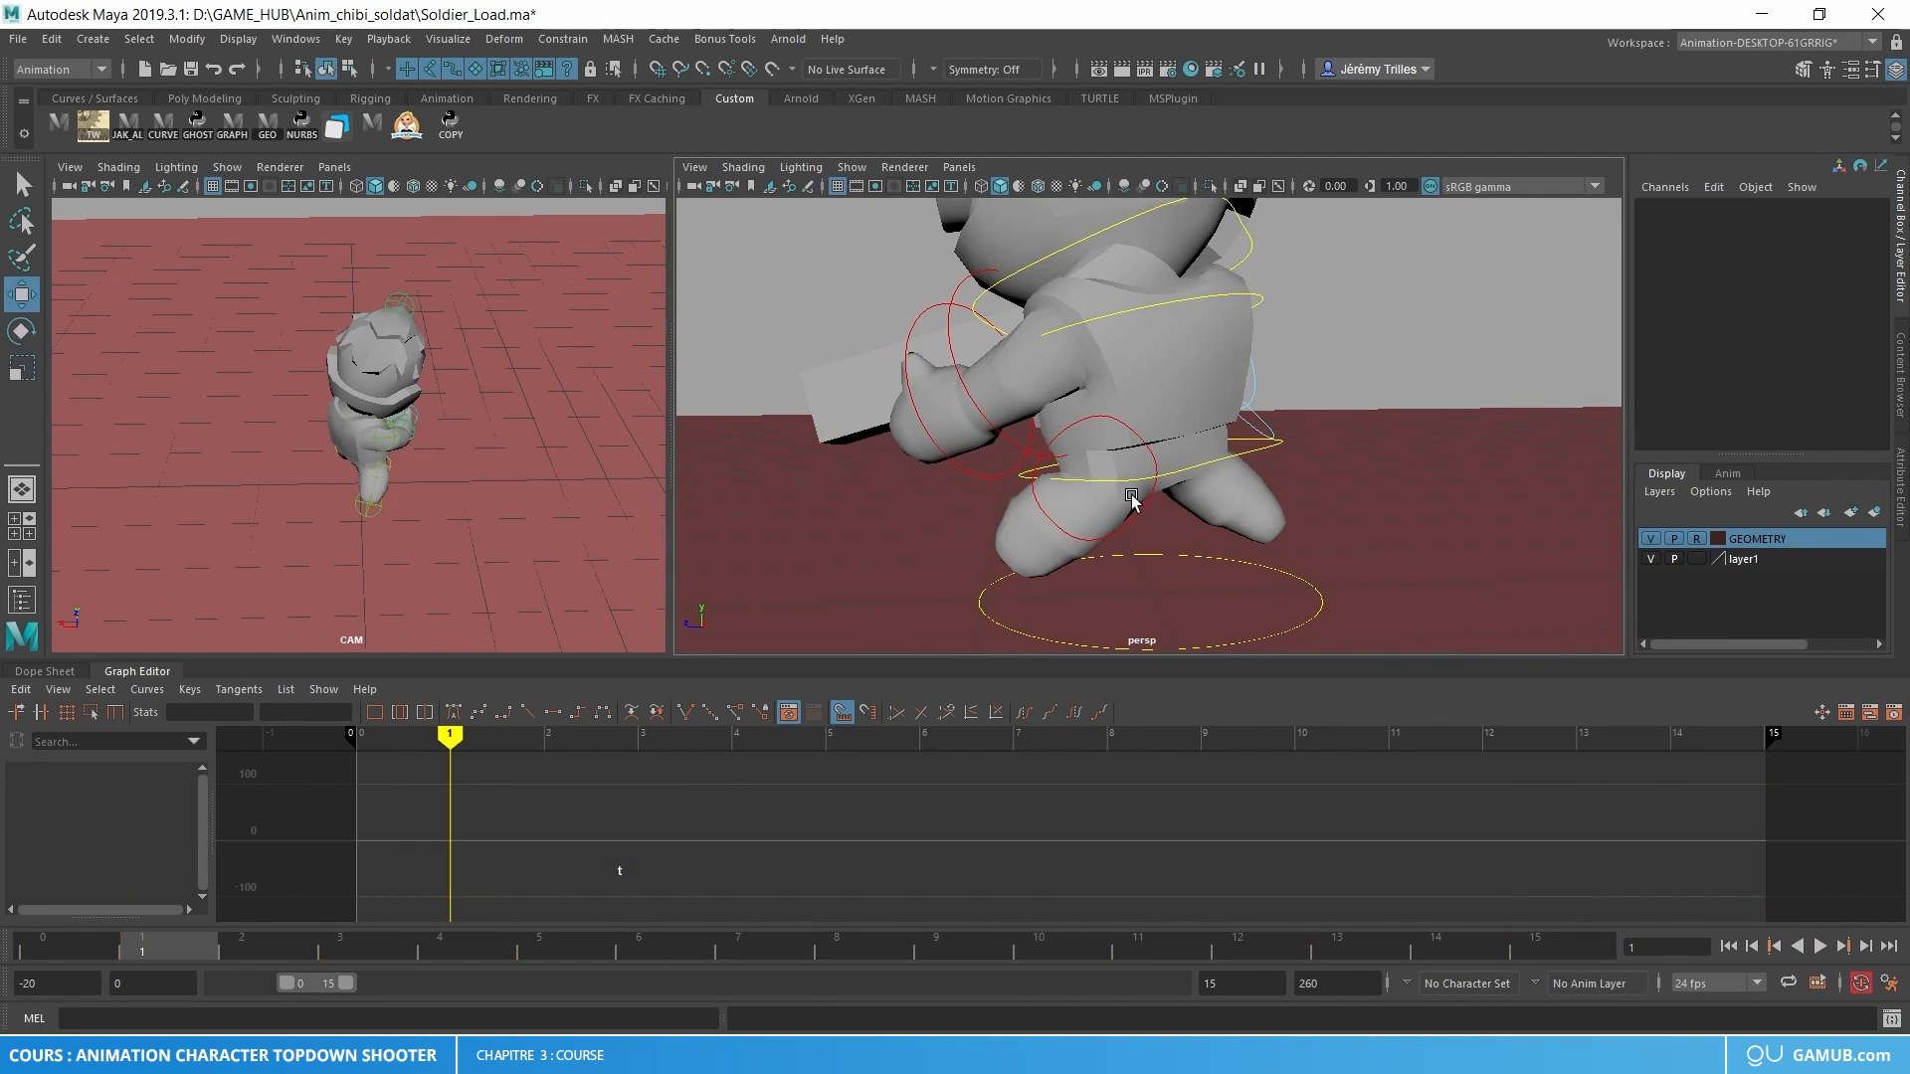
click(1151, 498)
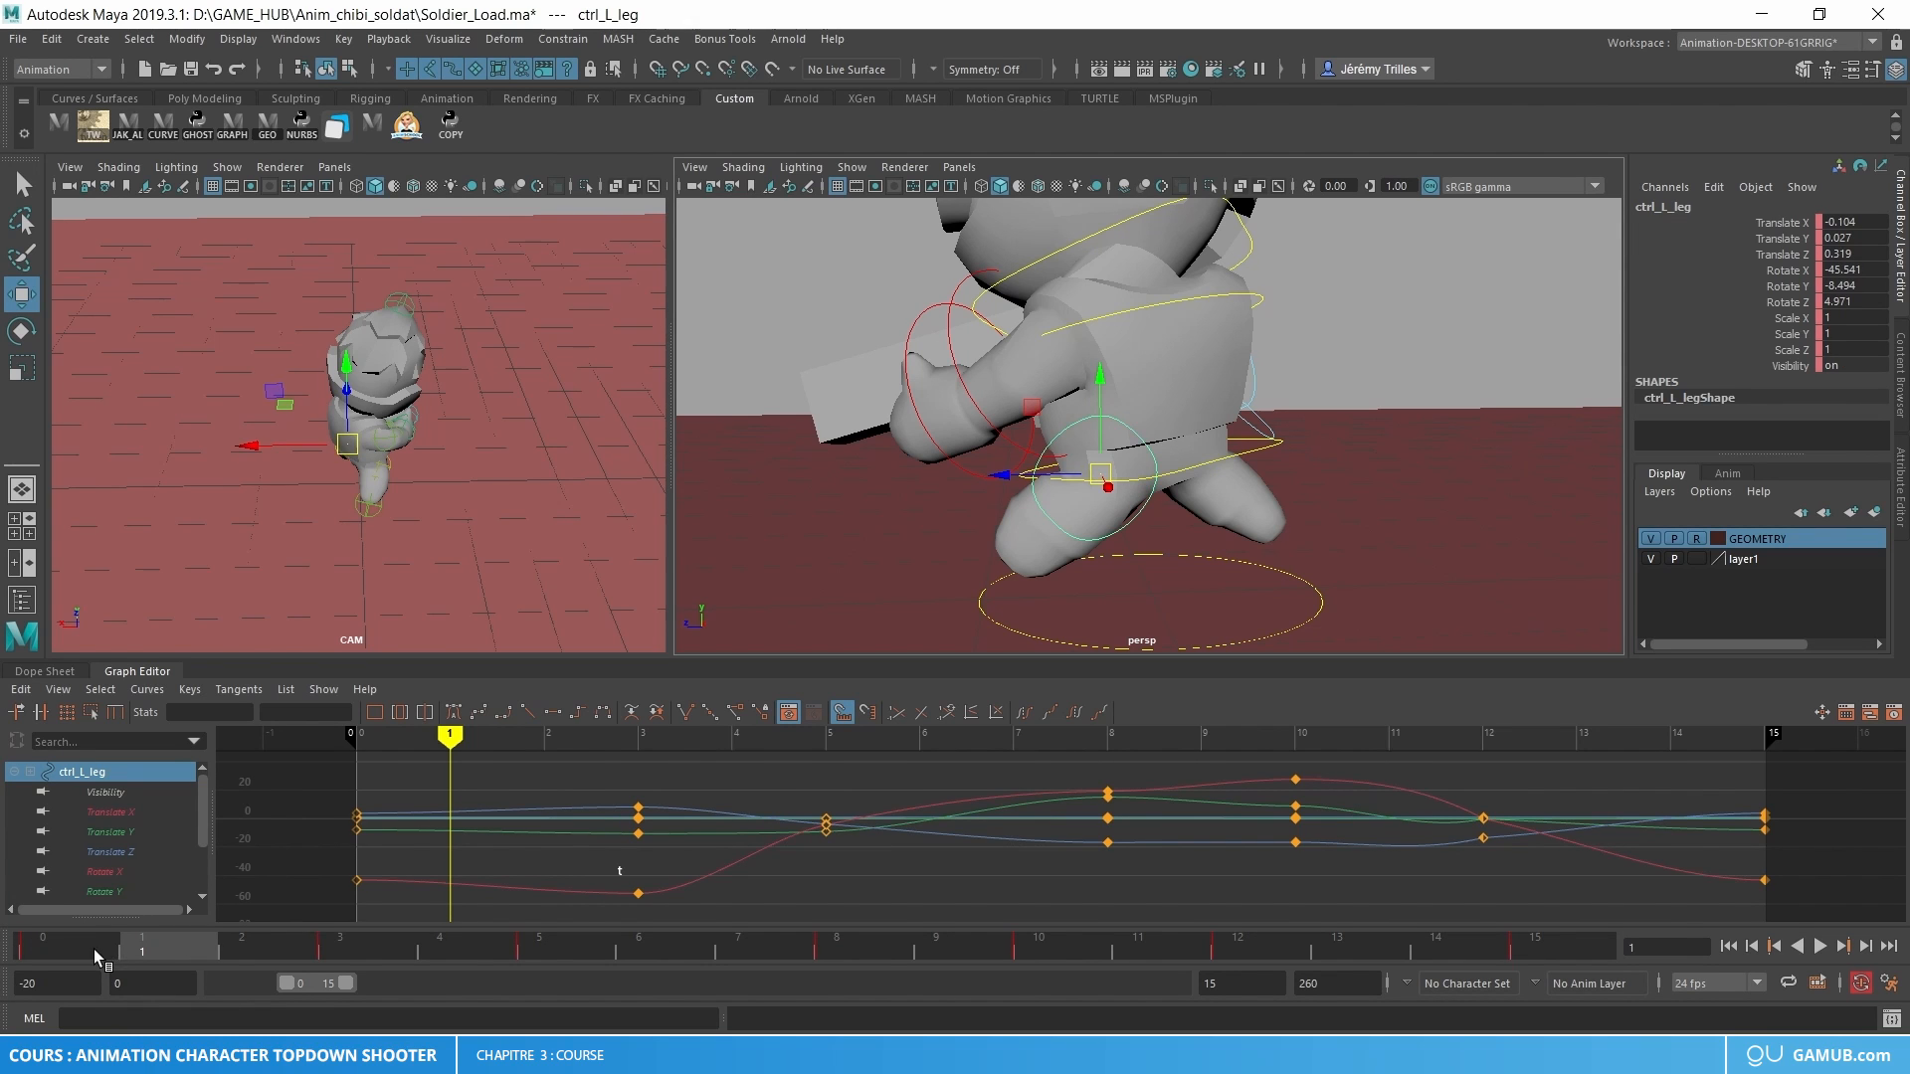
- At frame 12, move the left leg control to about -0.01 in Translate Z, rotate it to about -8.4 in Rotate Z, and replay
key(alt+v)
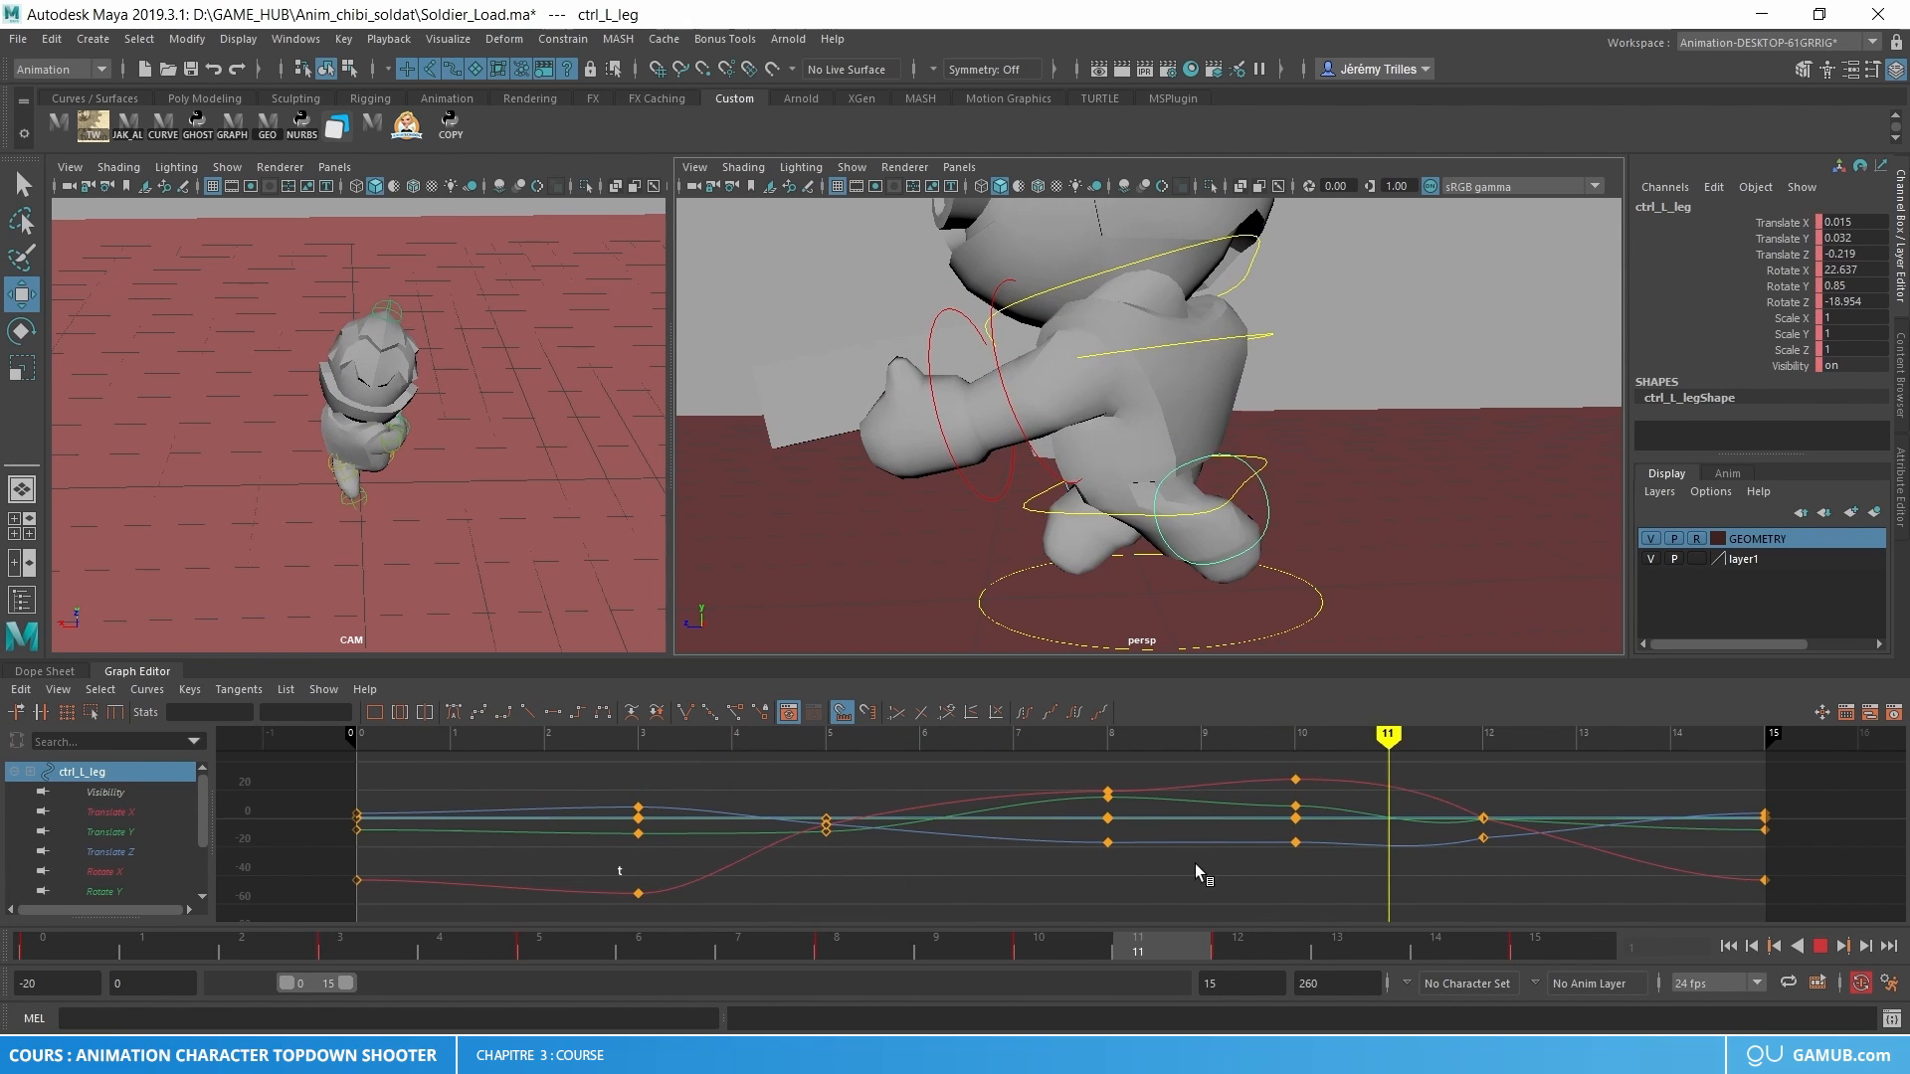
key(alt+v)
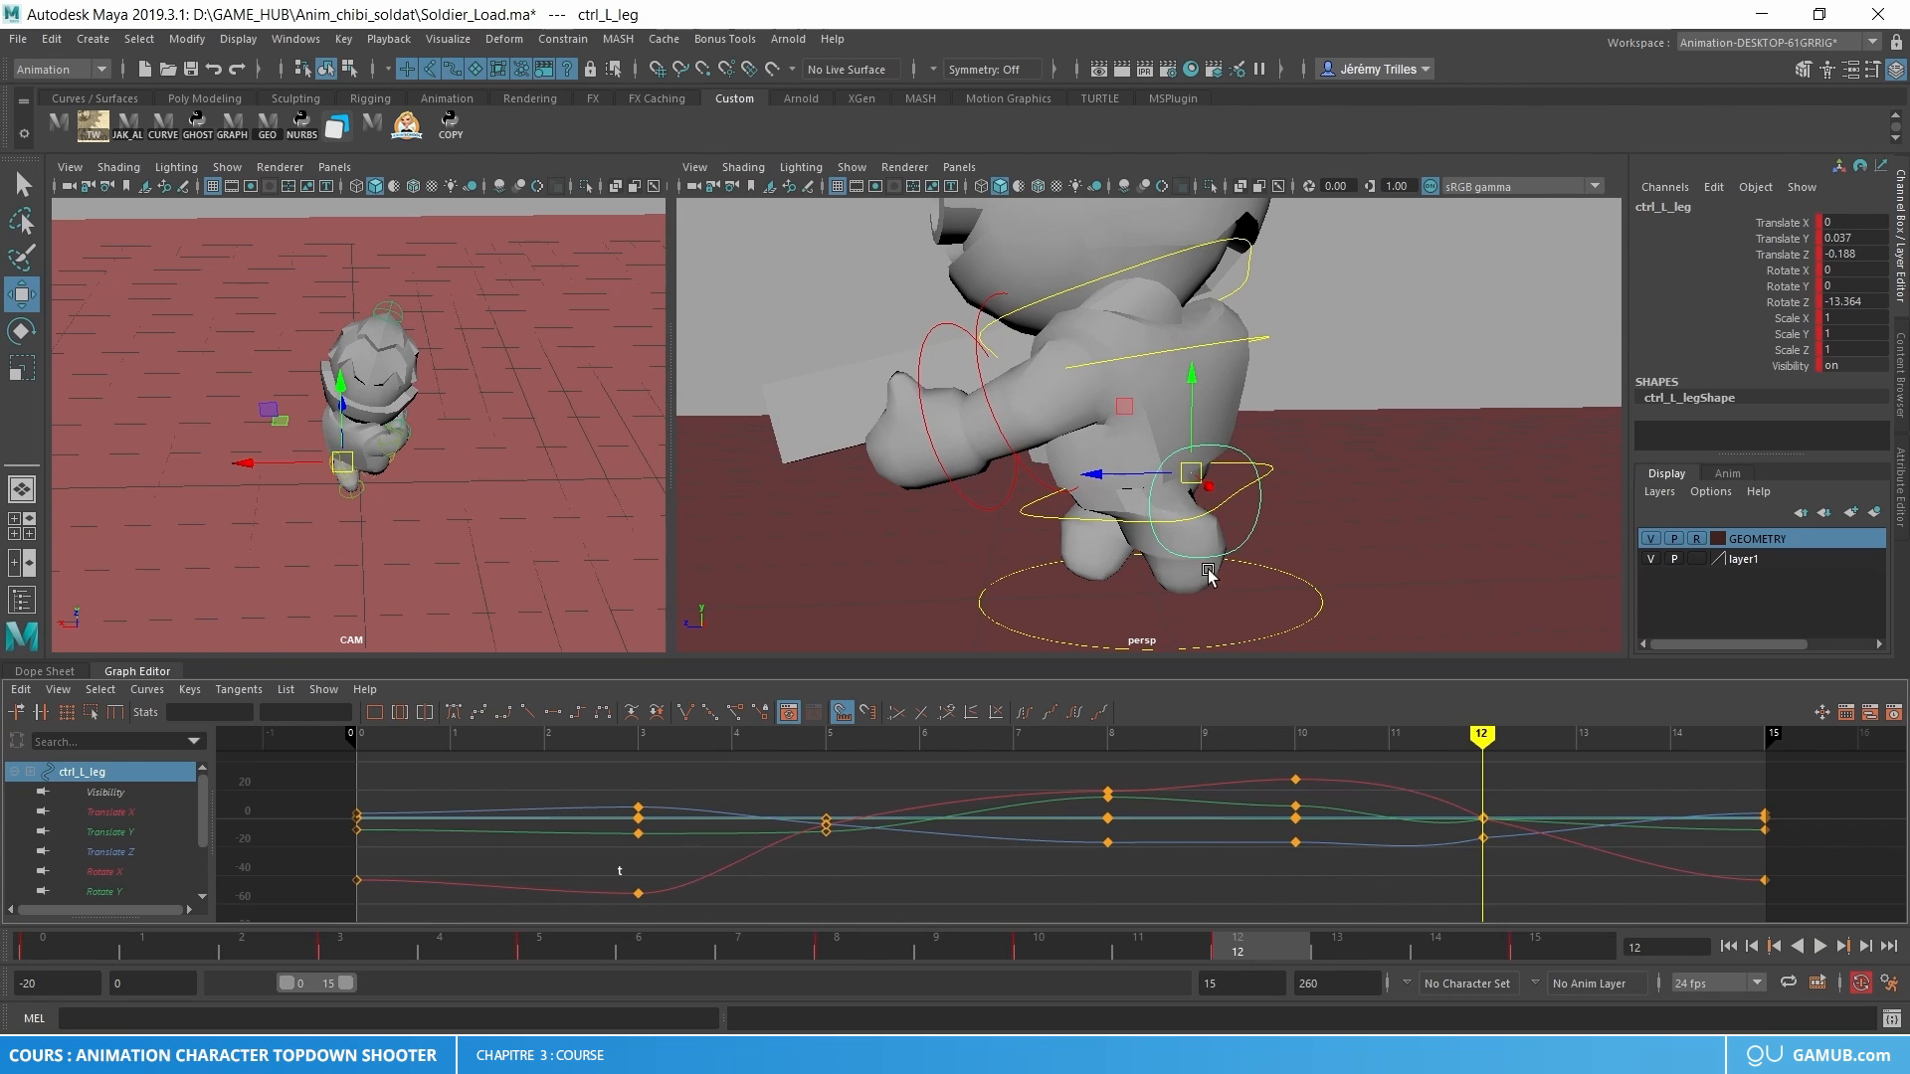
drag(1117, 473, 1084, 475)
key(e)
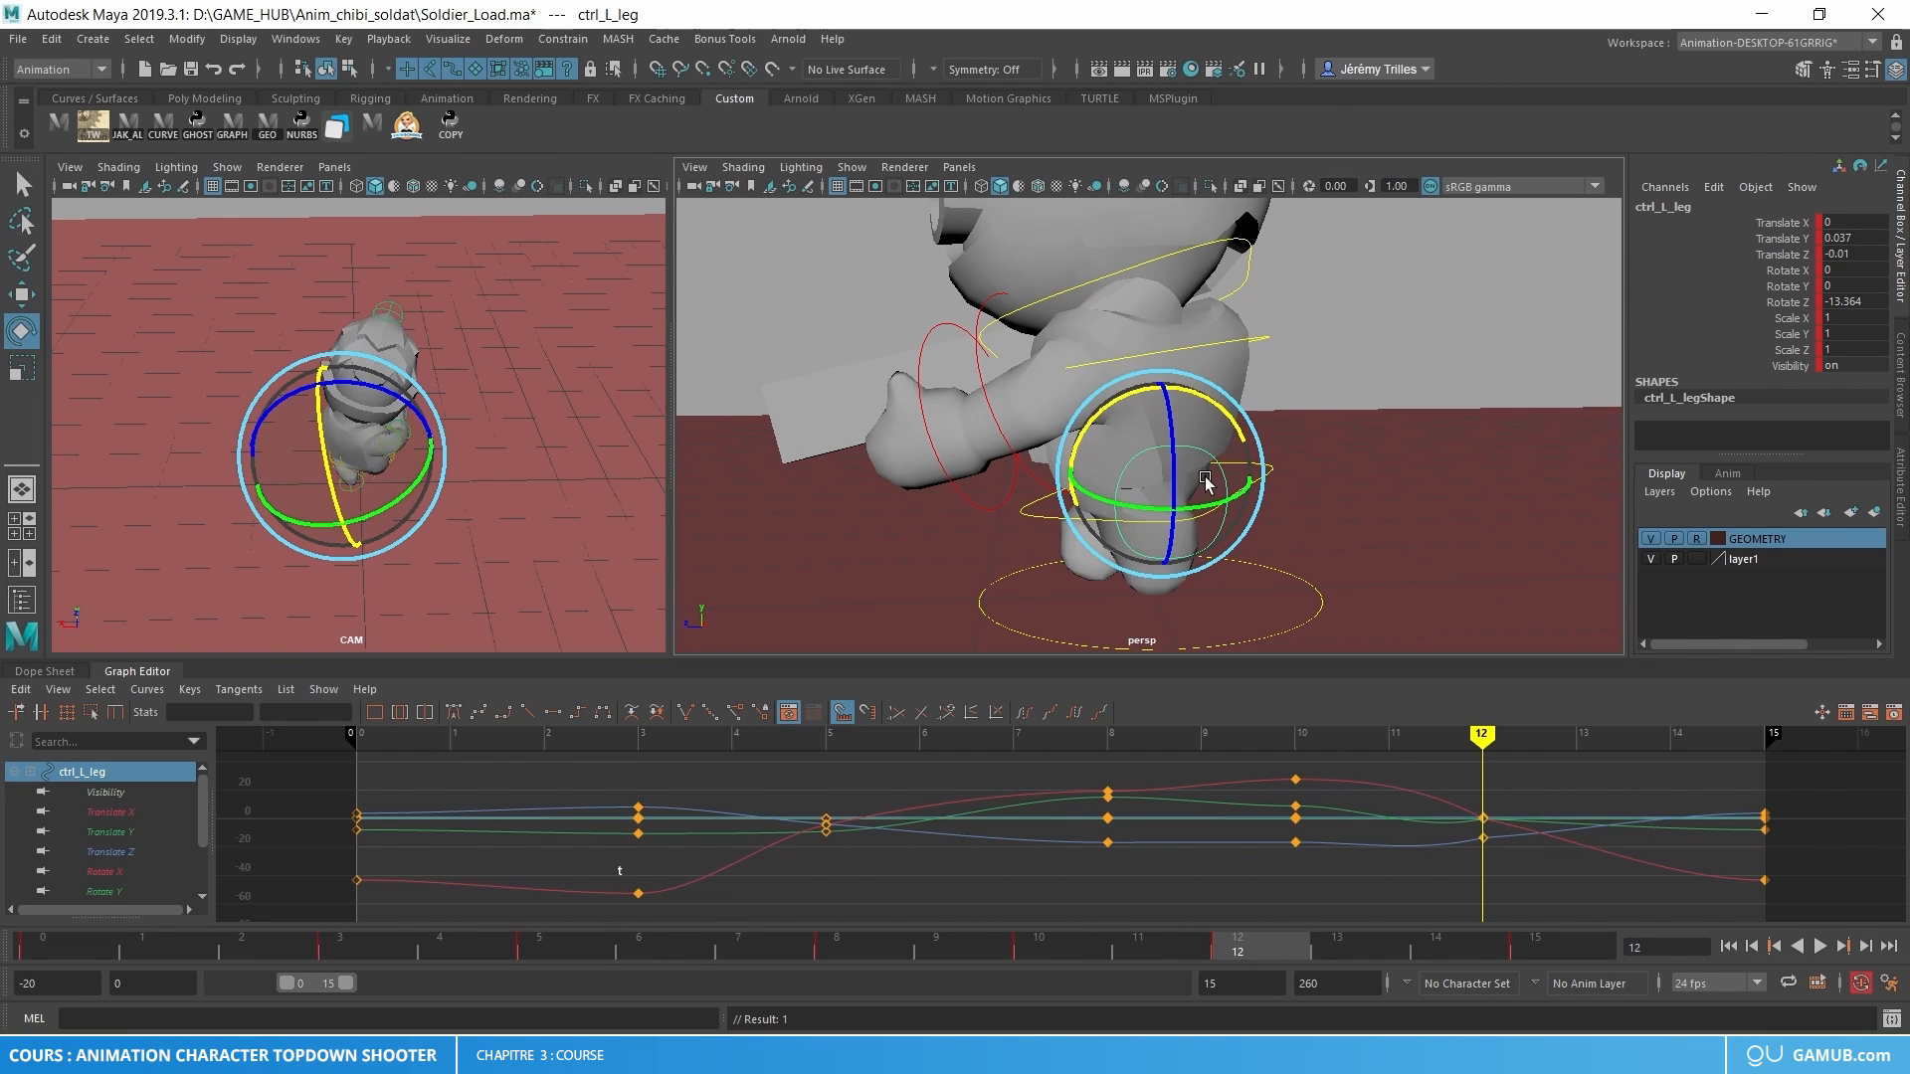
drag(1205, 482, 1144, 487)
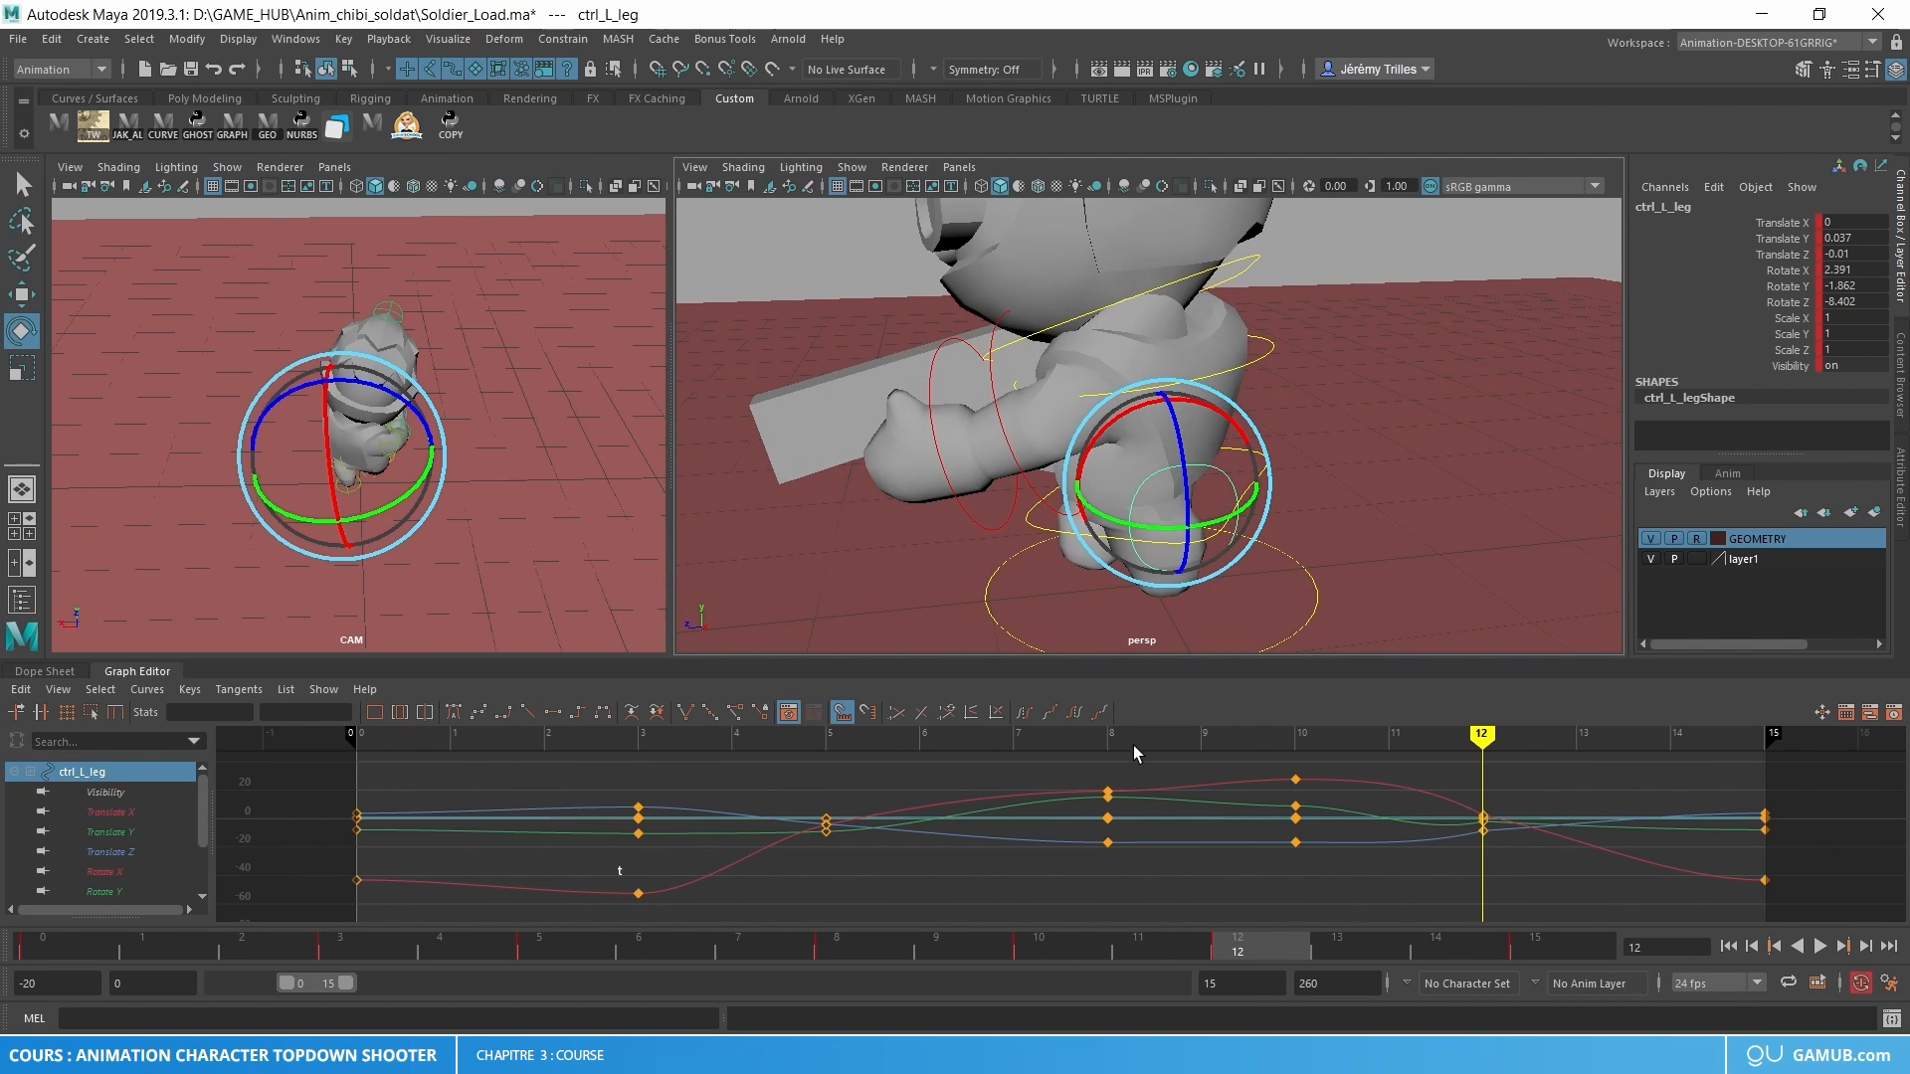
key(alt+v)
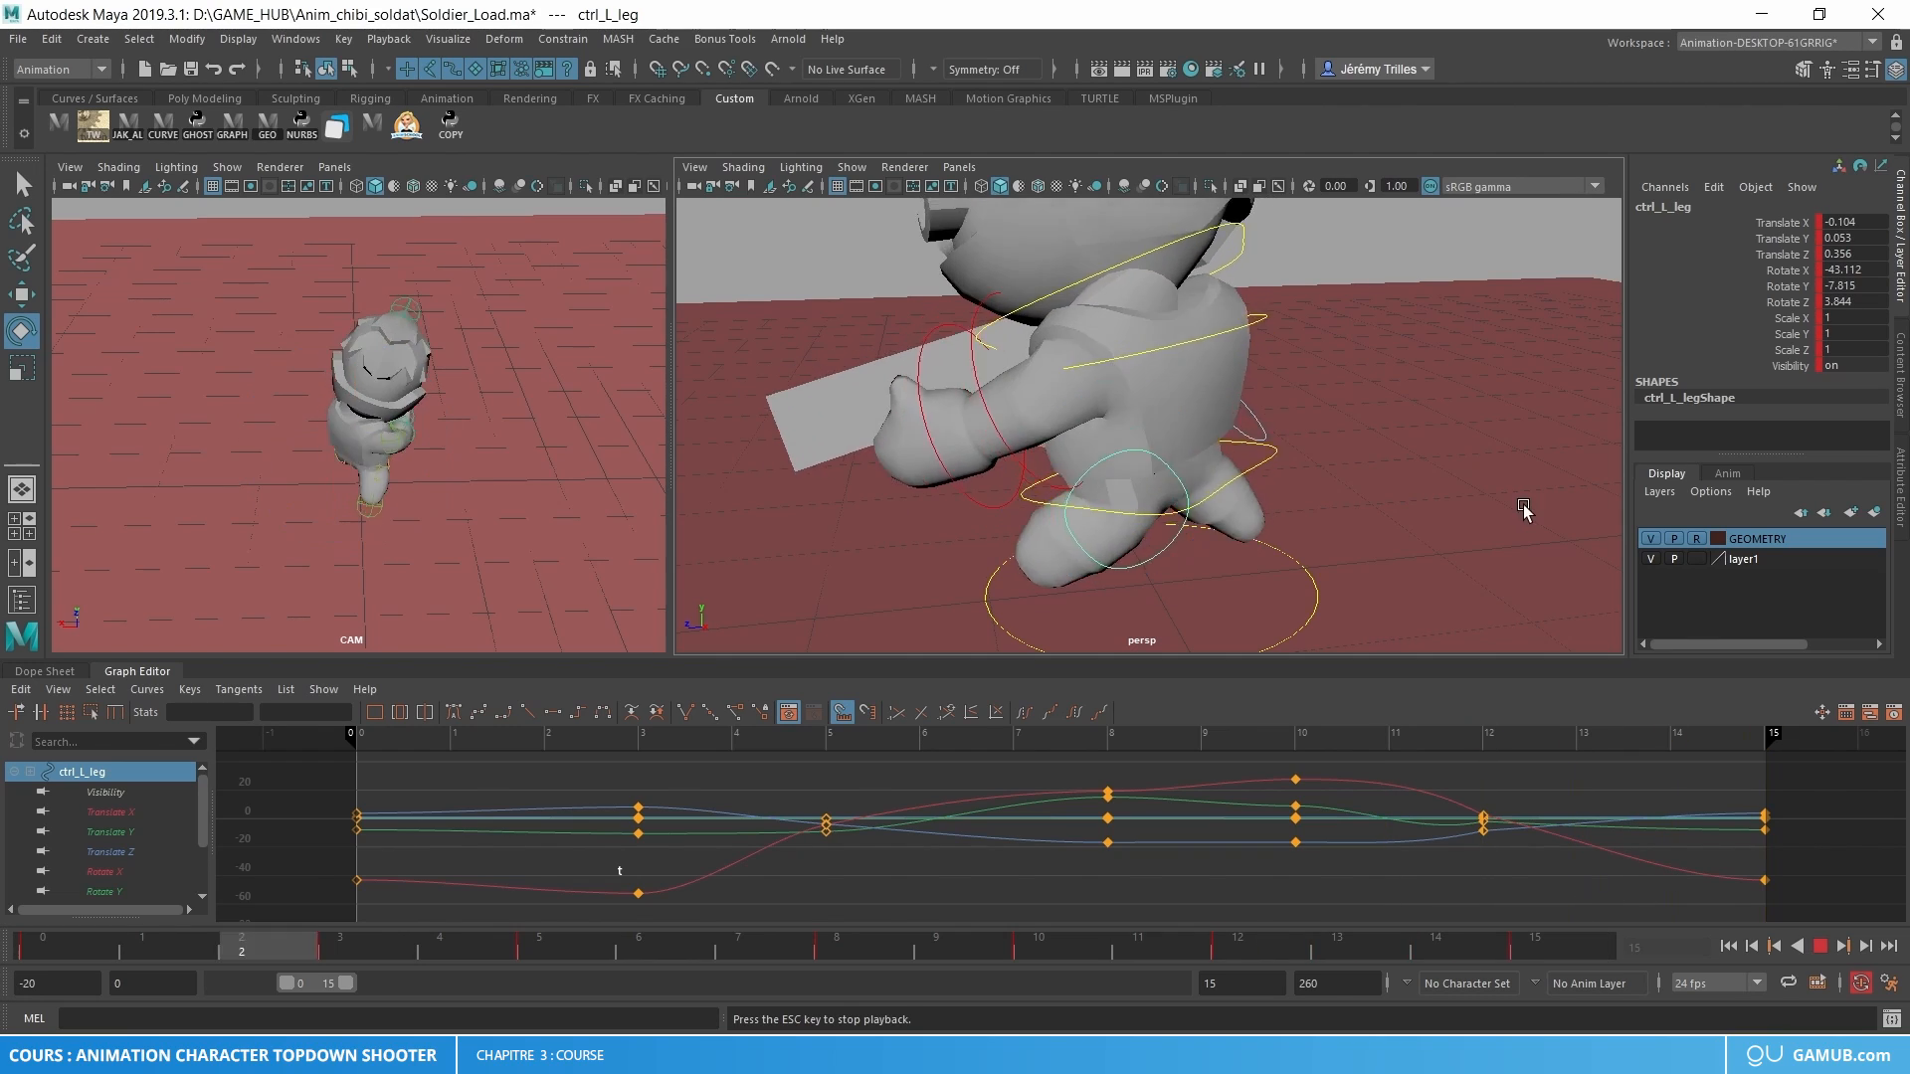
- Deselect the leg control and show only polygons in the CAM view while the cycle plays
click(424, 535)
alt+drag(477, 558, 461, 469)
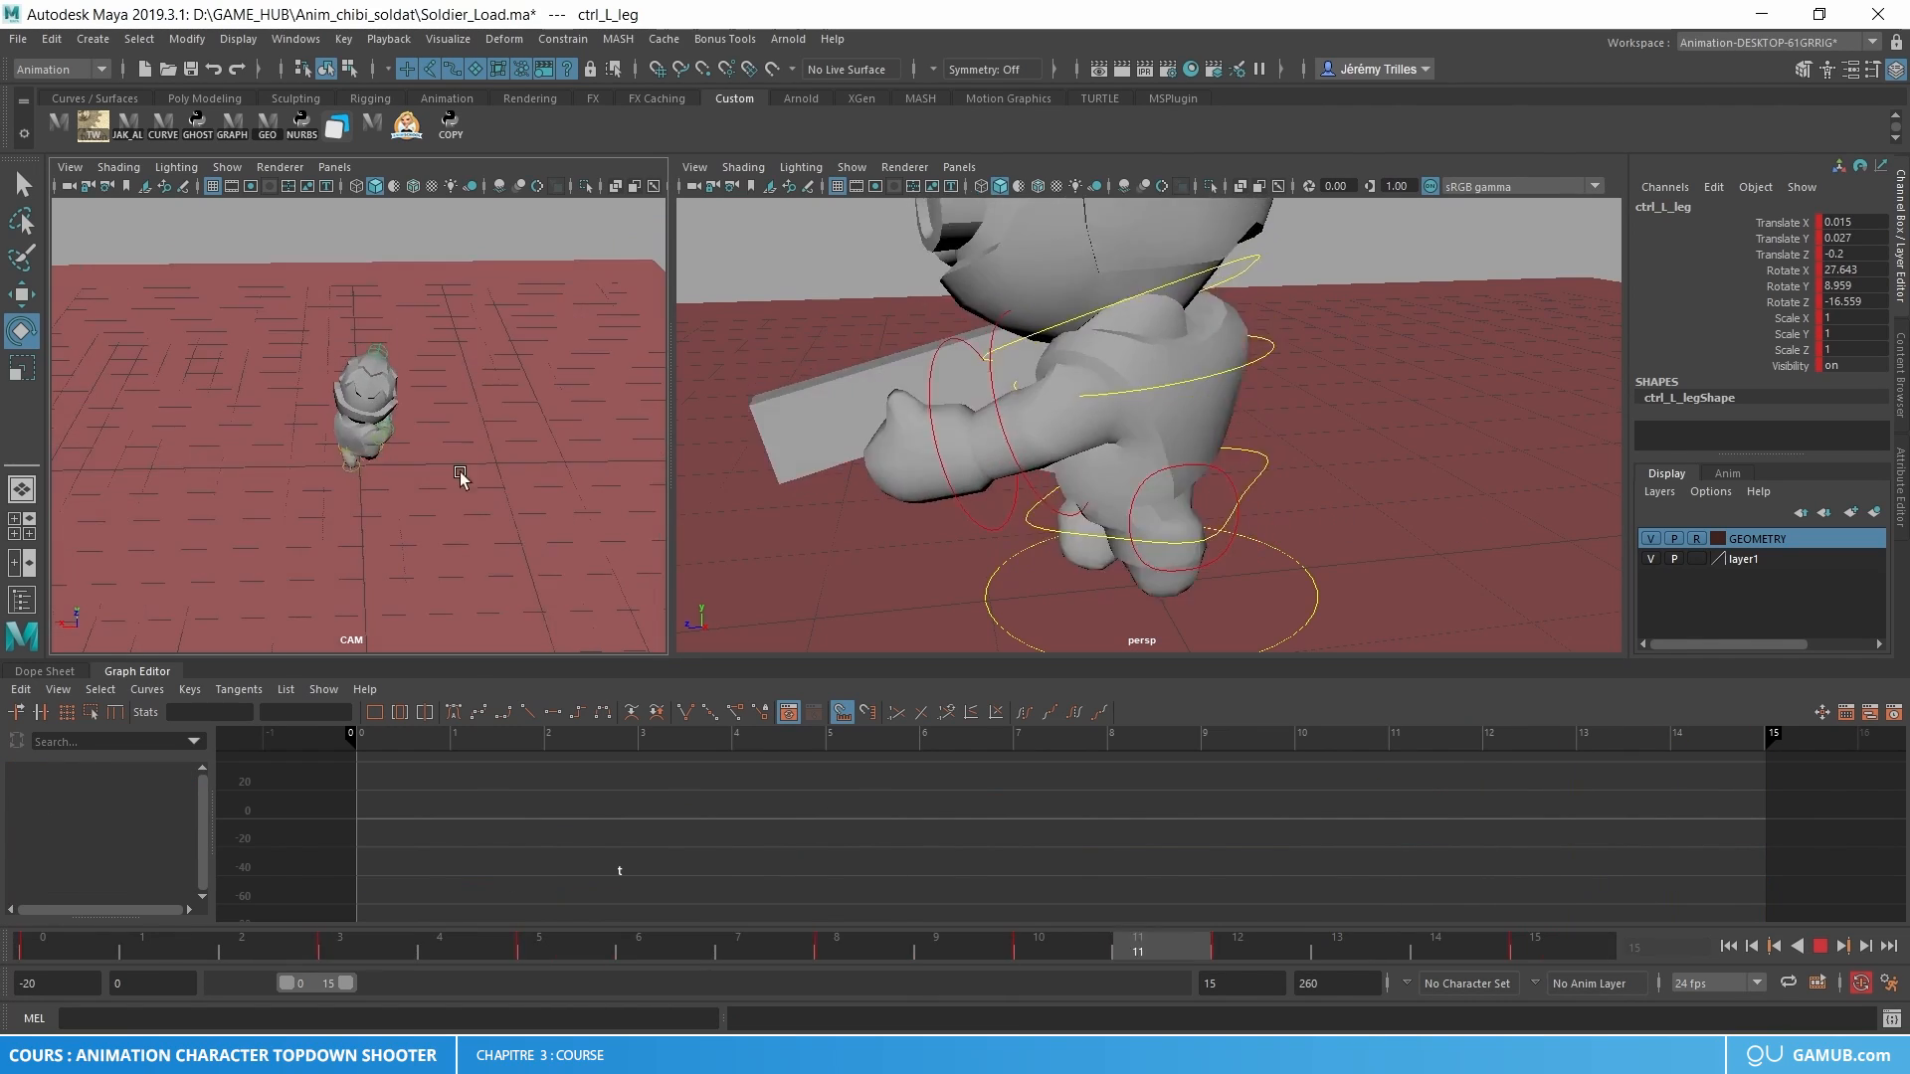
click(227, 167)
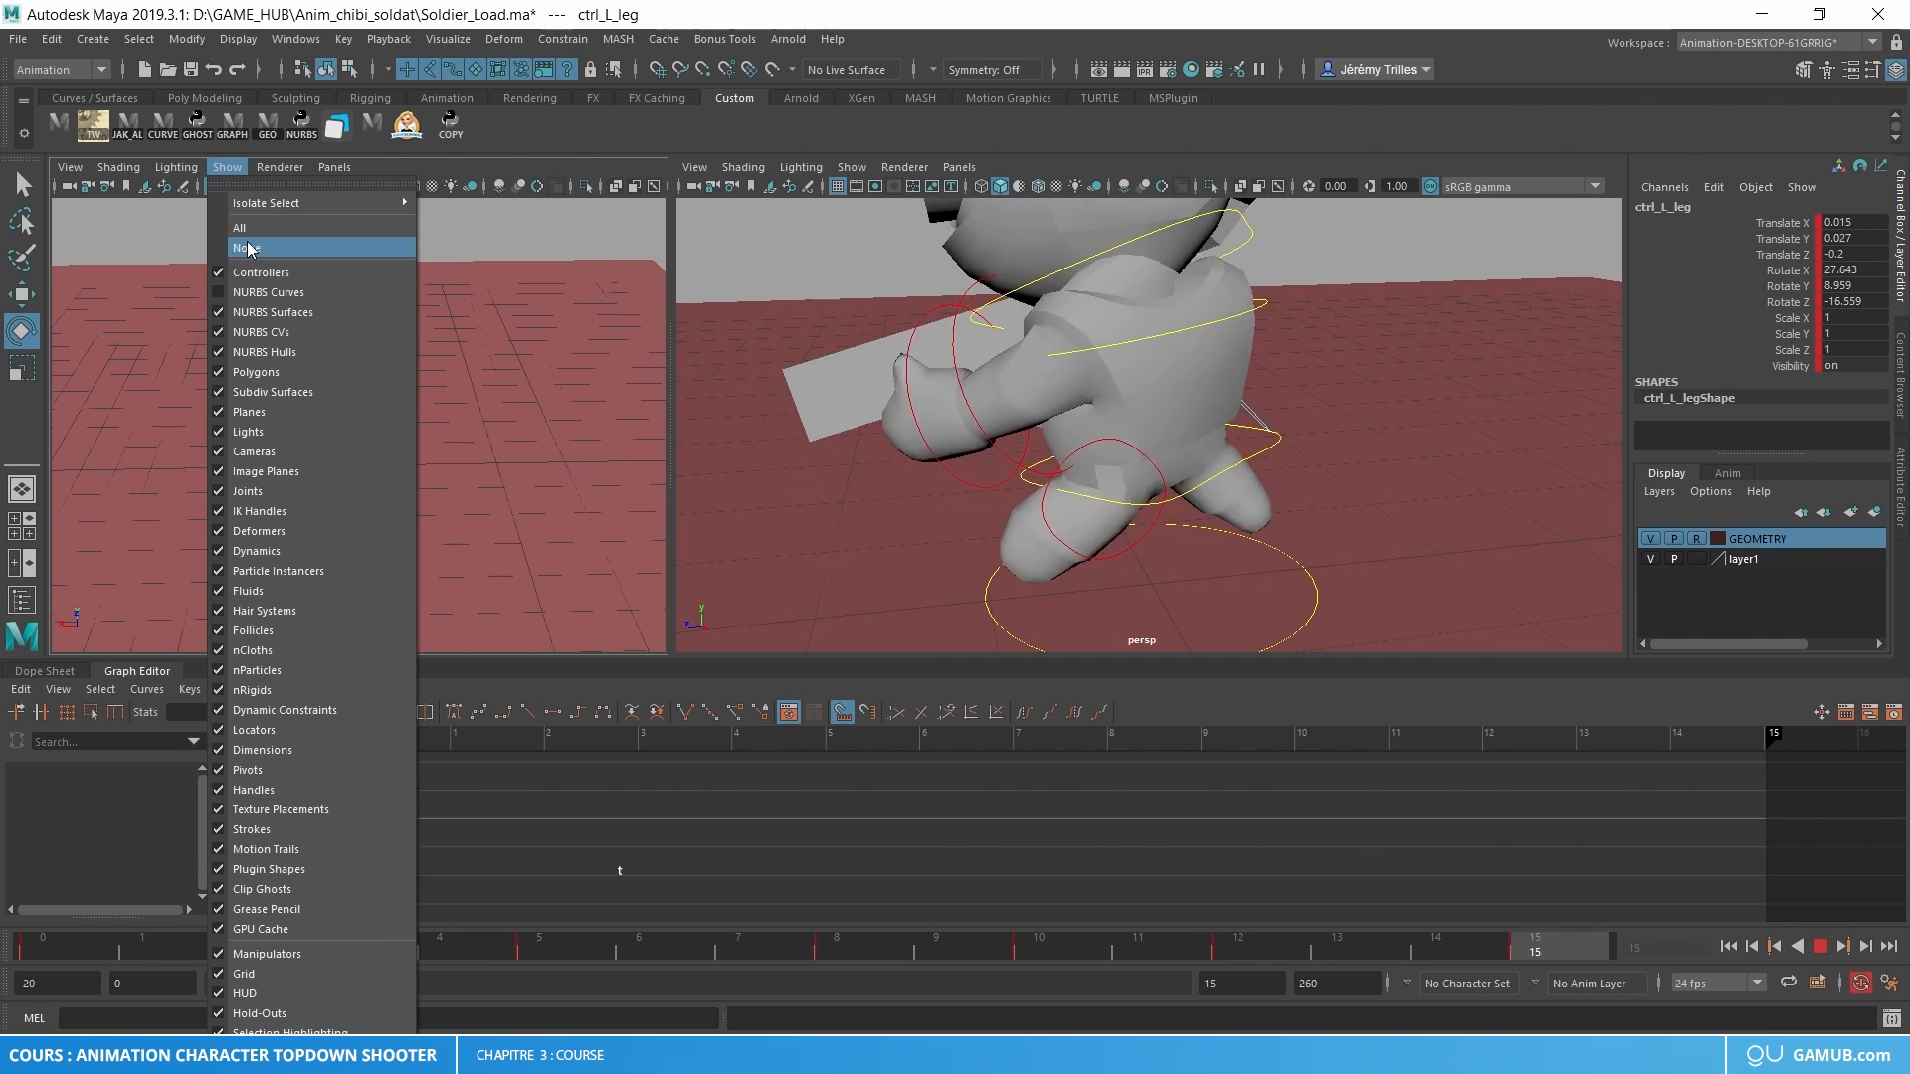
click(240, 247)
click(227, 167)
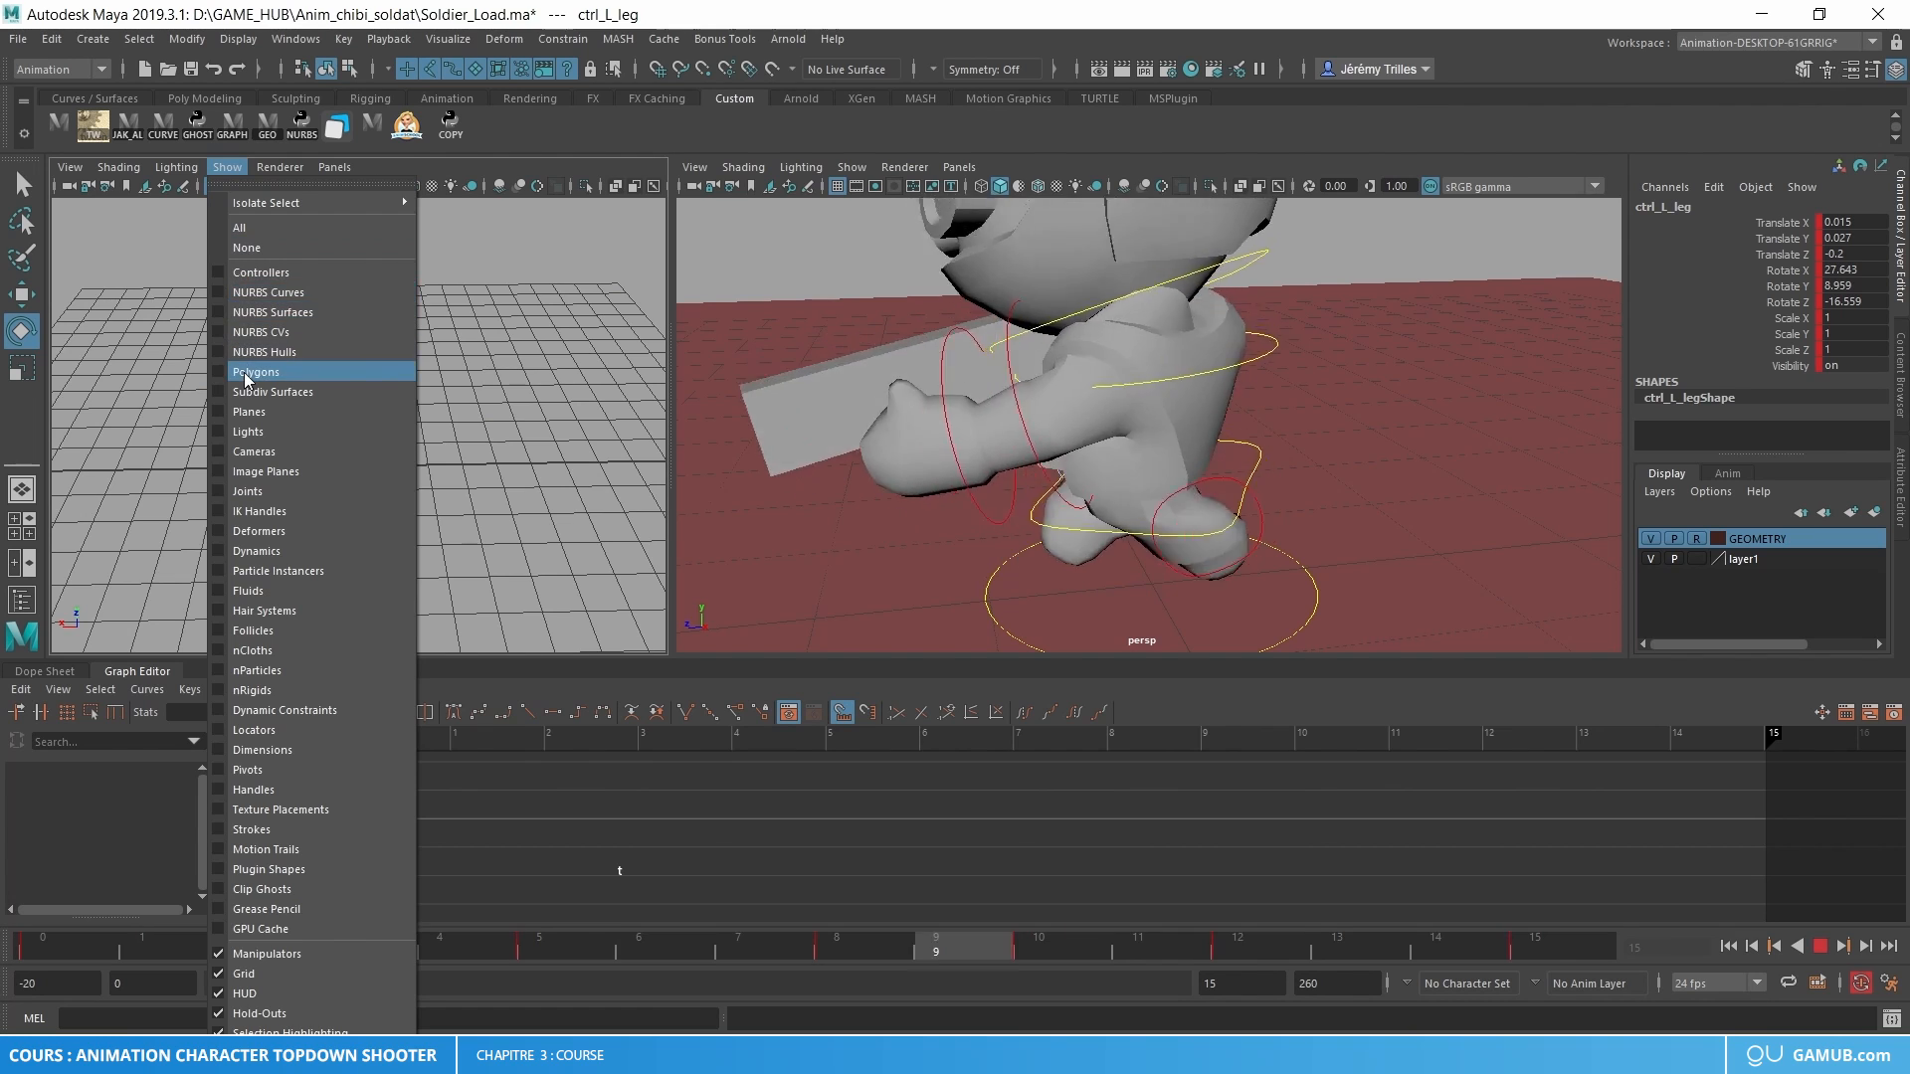
click(460, 383)
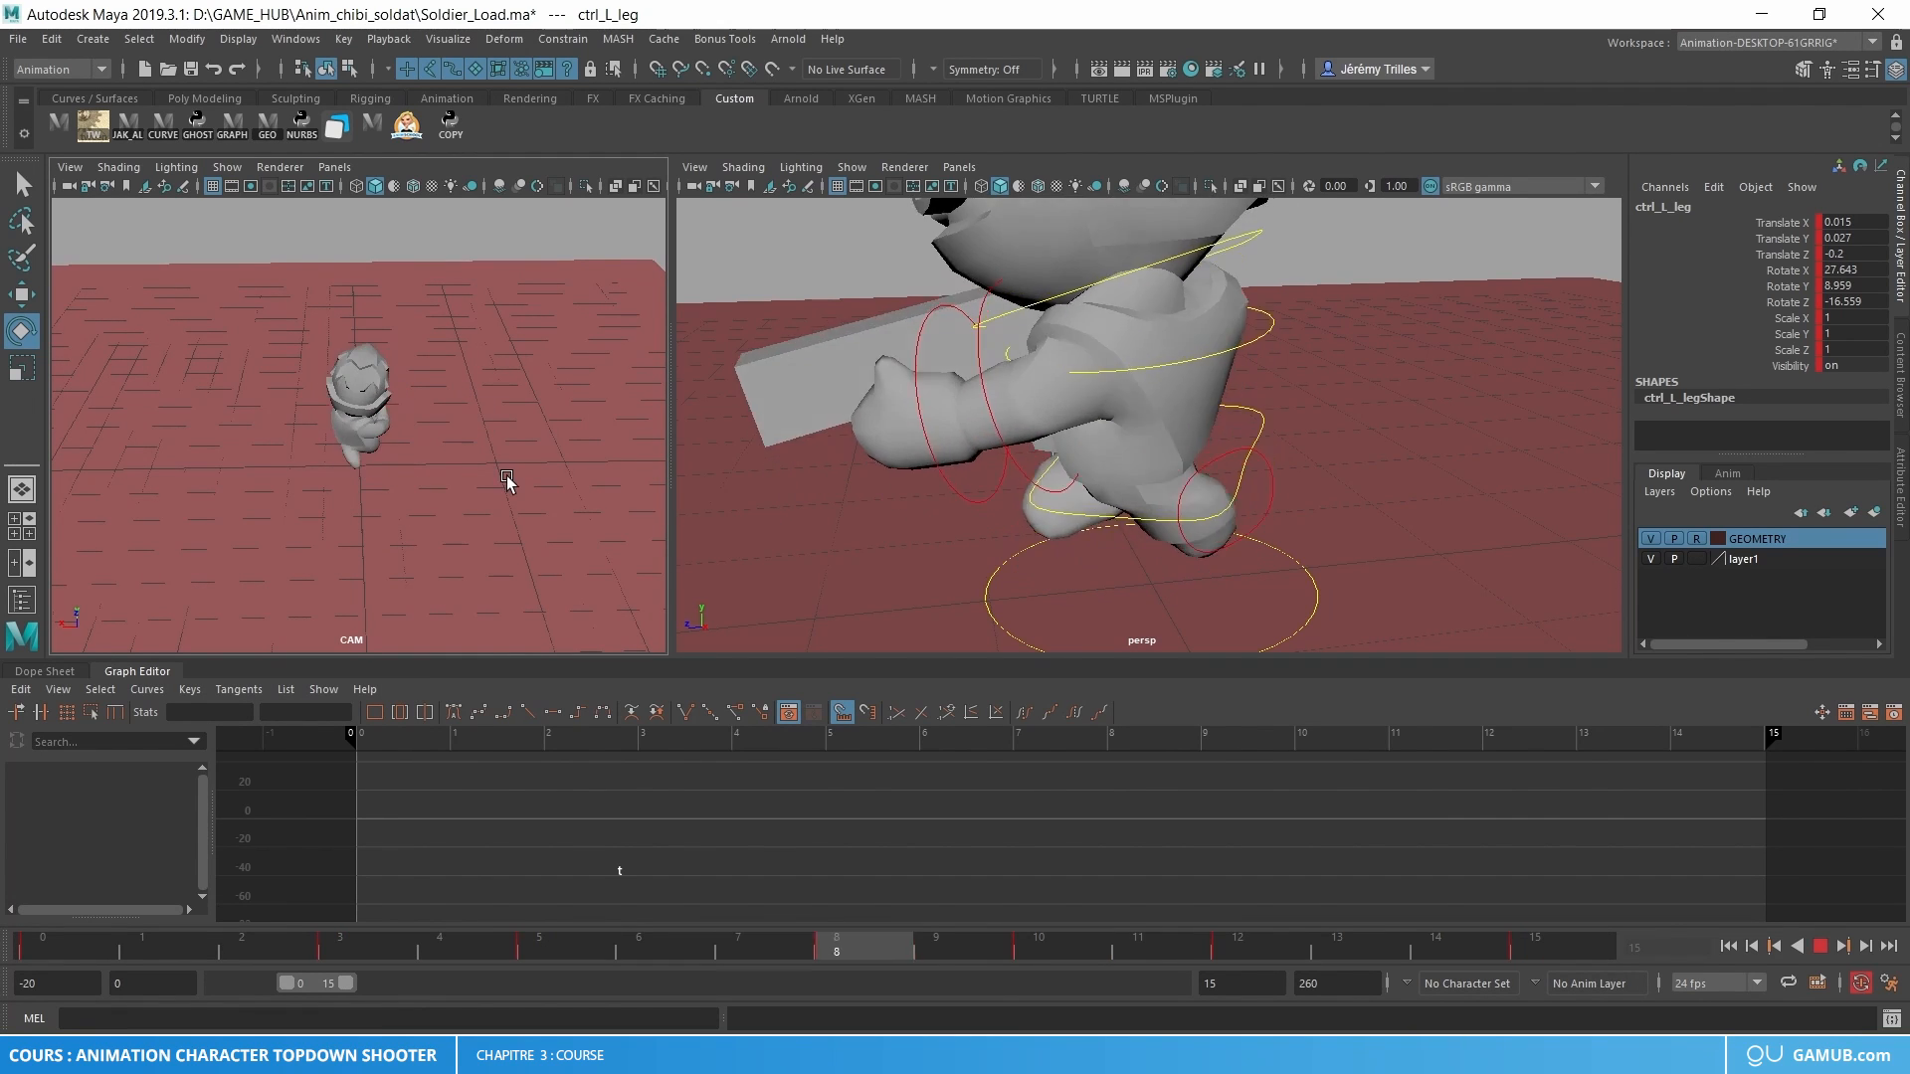
- Stop playback, select the clavicle control and compare its frame 8 pose with the neighbouring key
click(1423, 381)
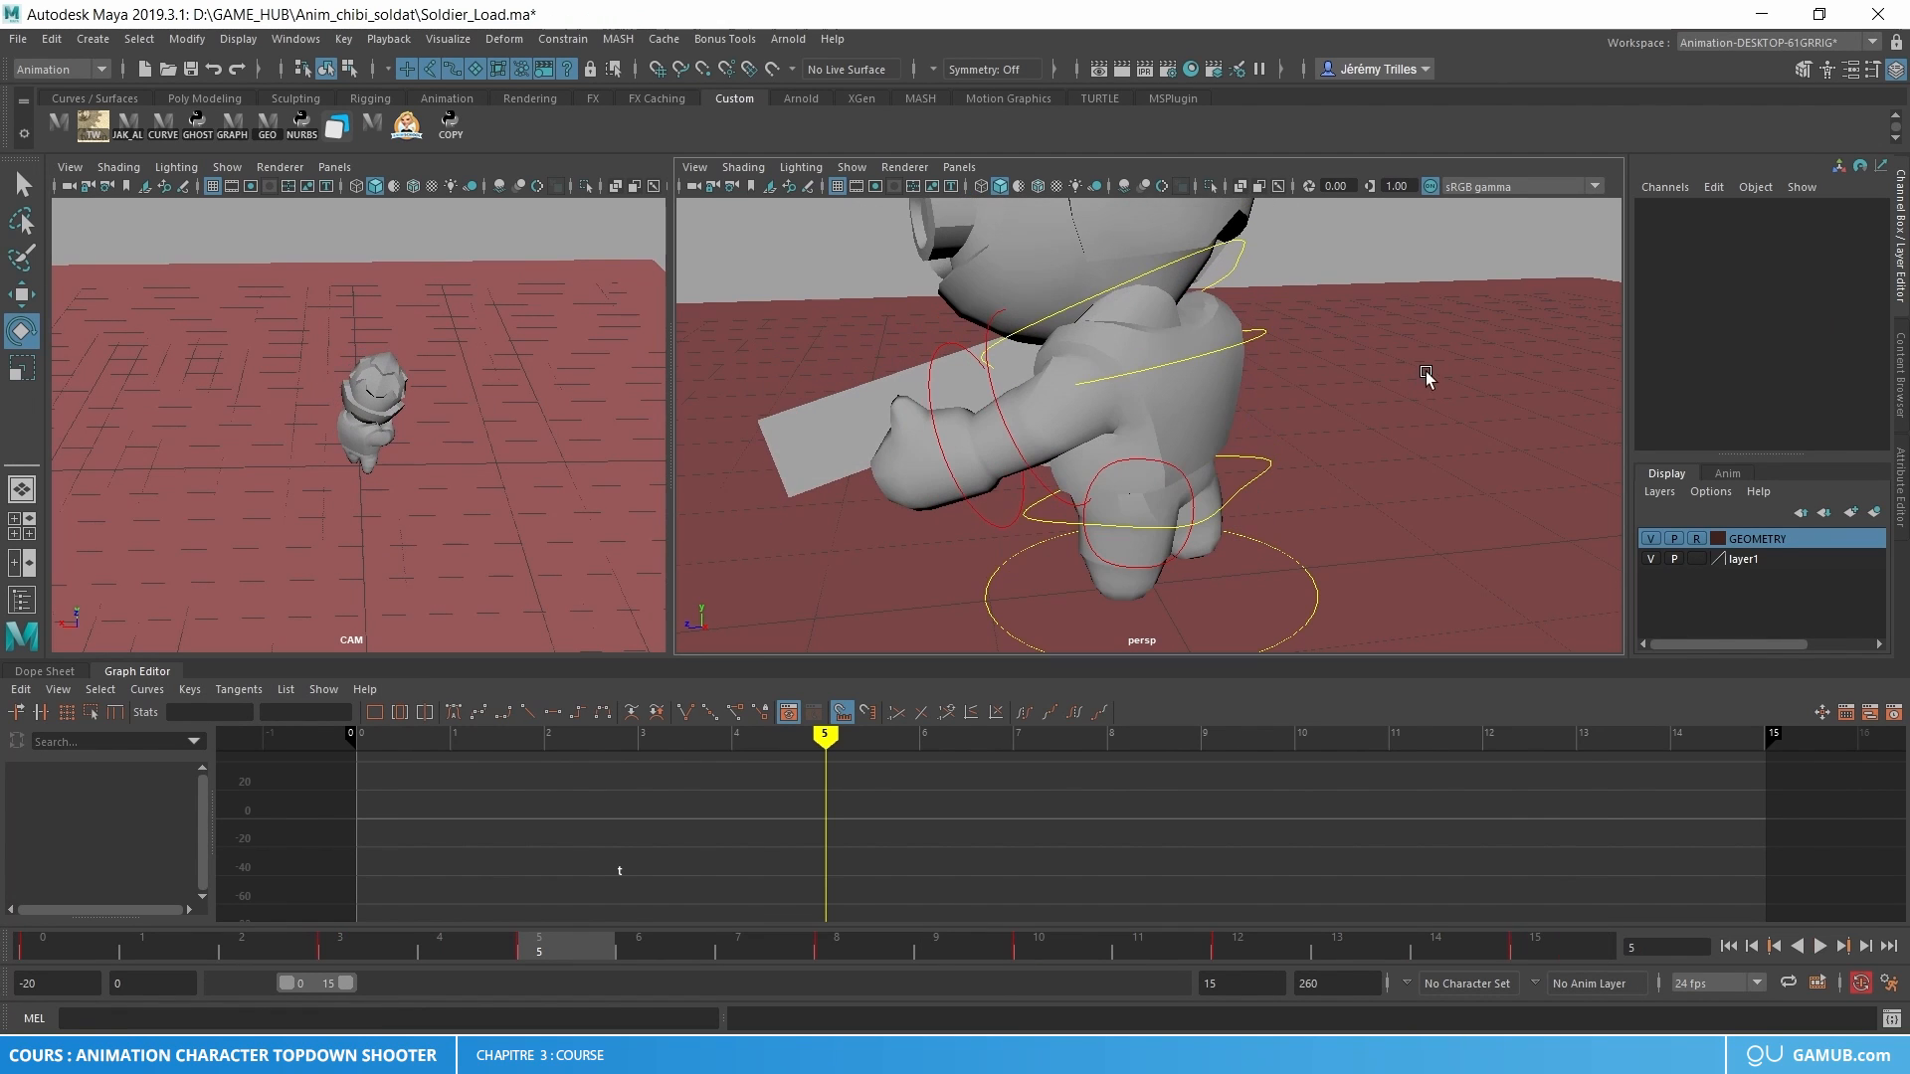
click(1215, 355)
click(839, 939)
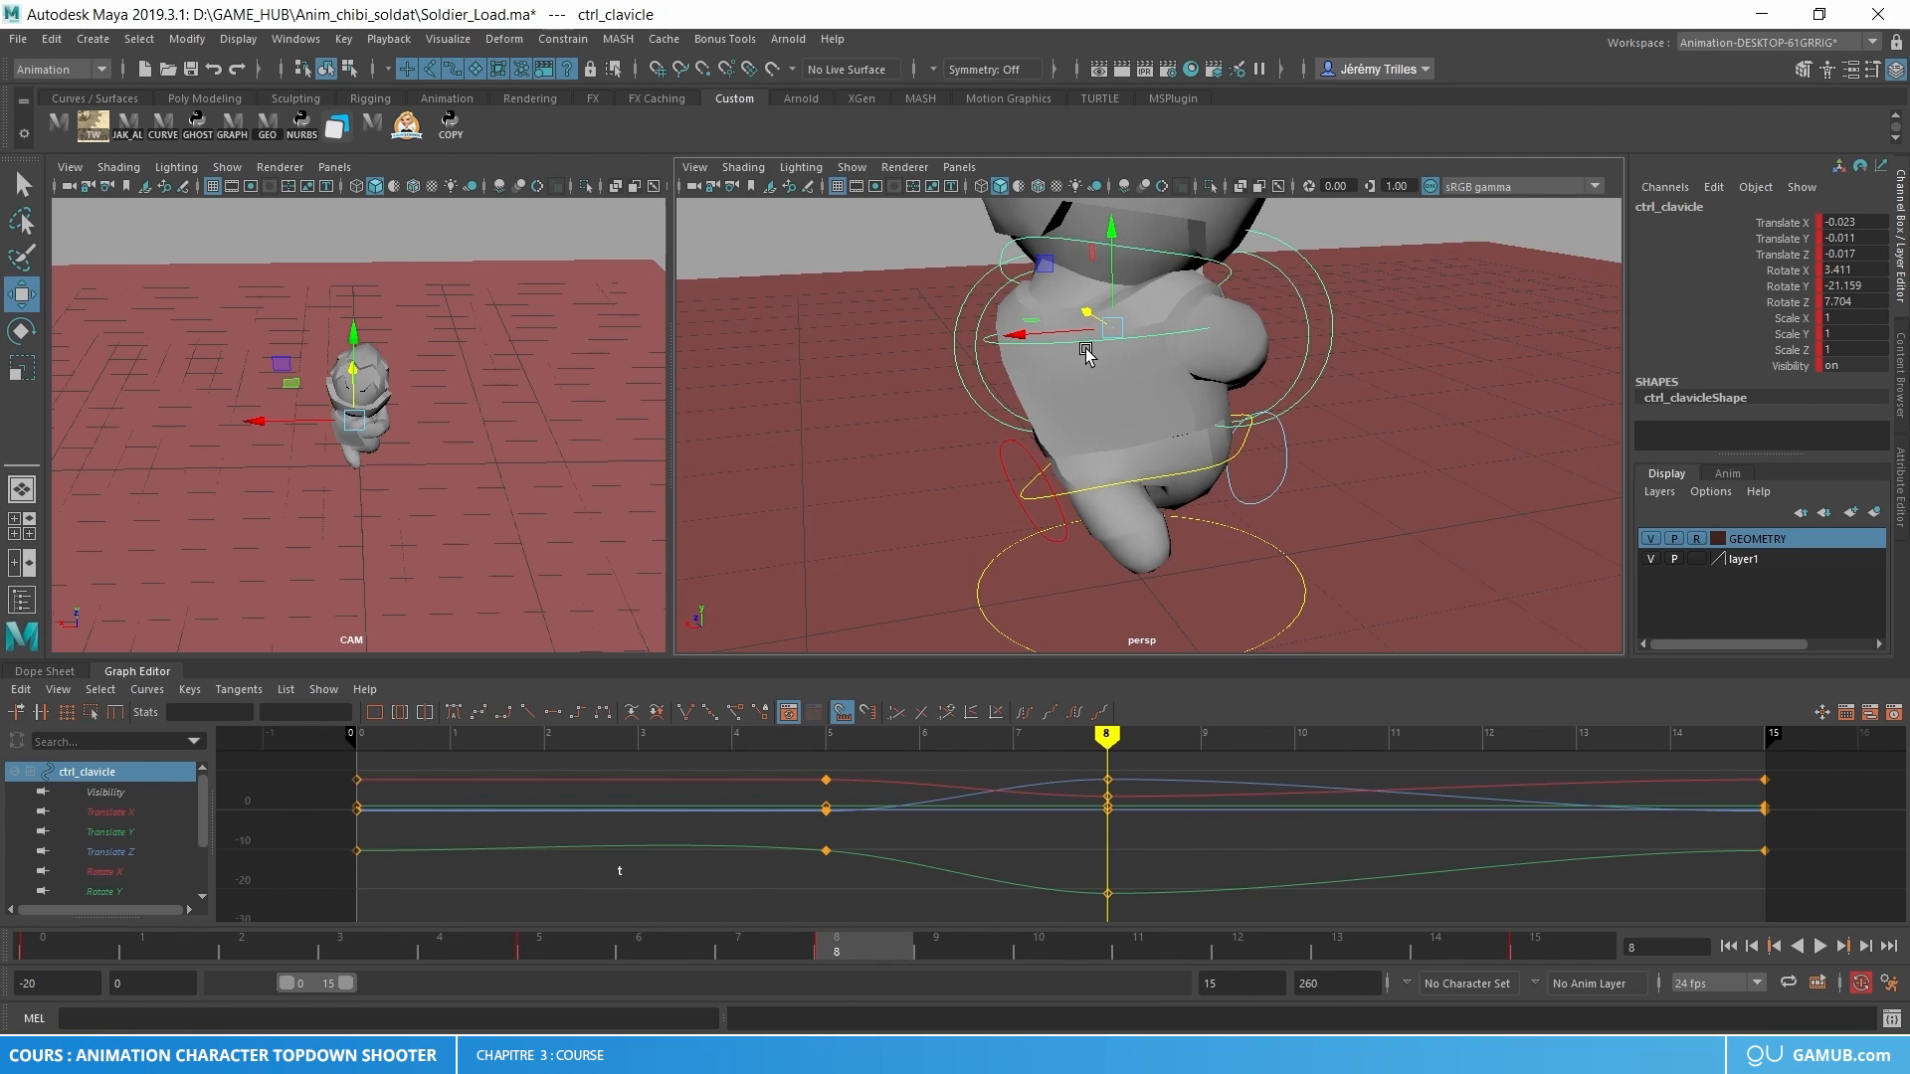
key(period)
key(comma)
key(period)
key(comma)
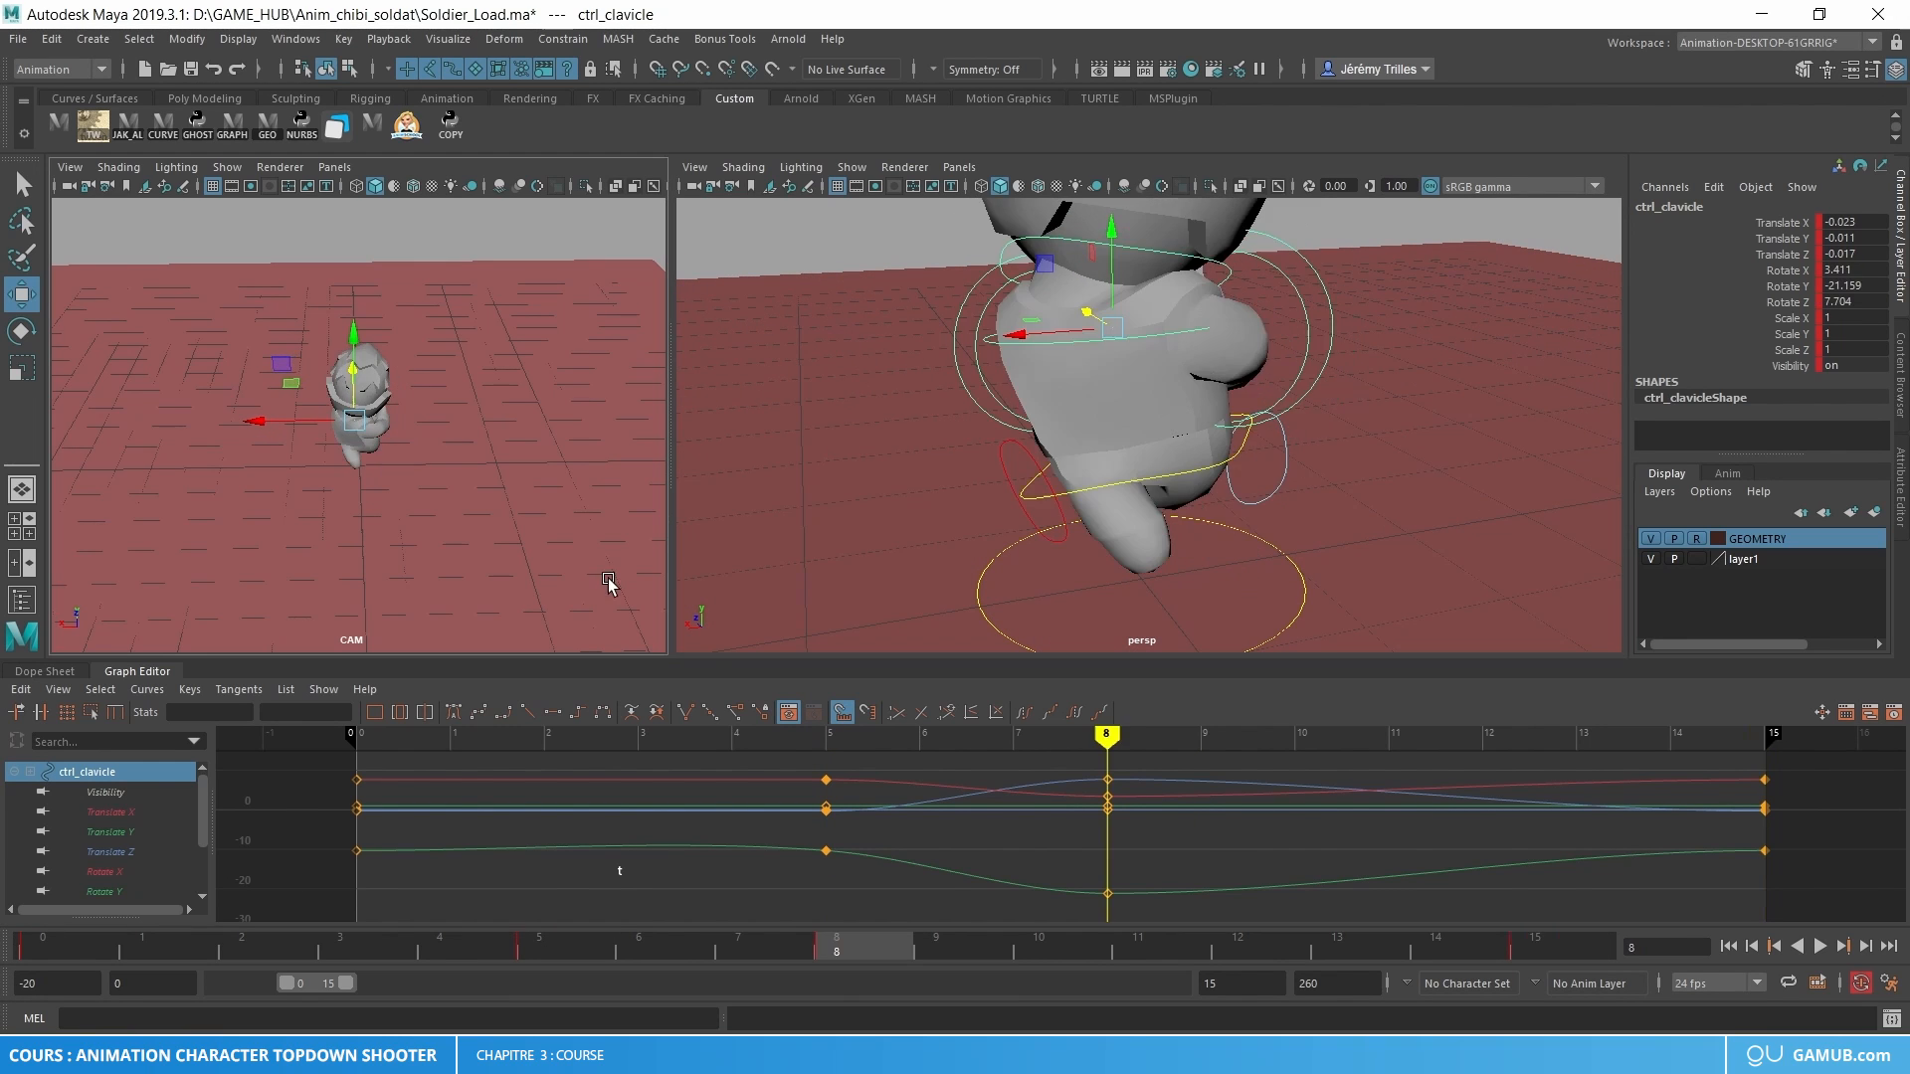
key(period)
key(comma)
key(period)
key(comma)
key(period)
key(comma)
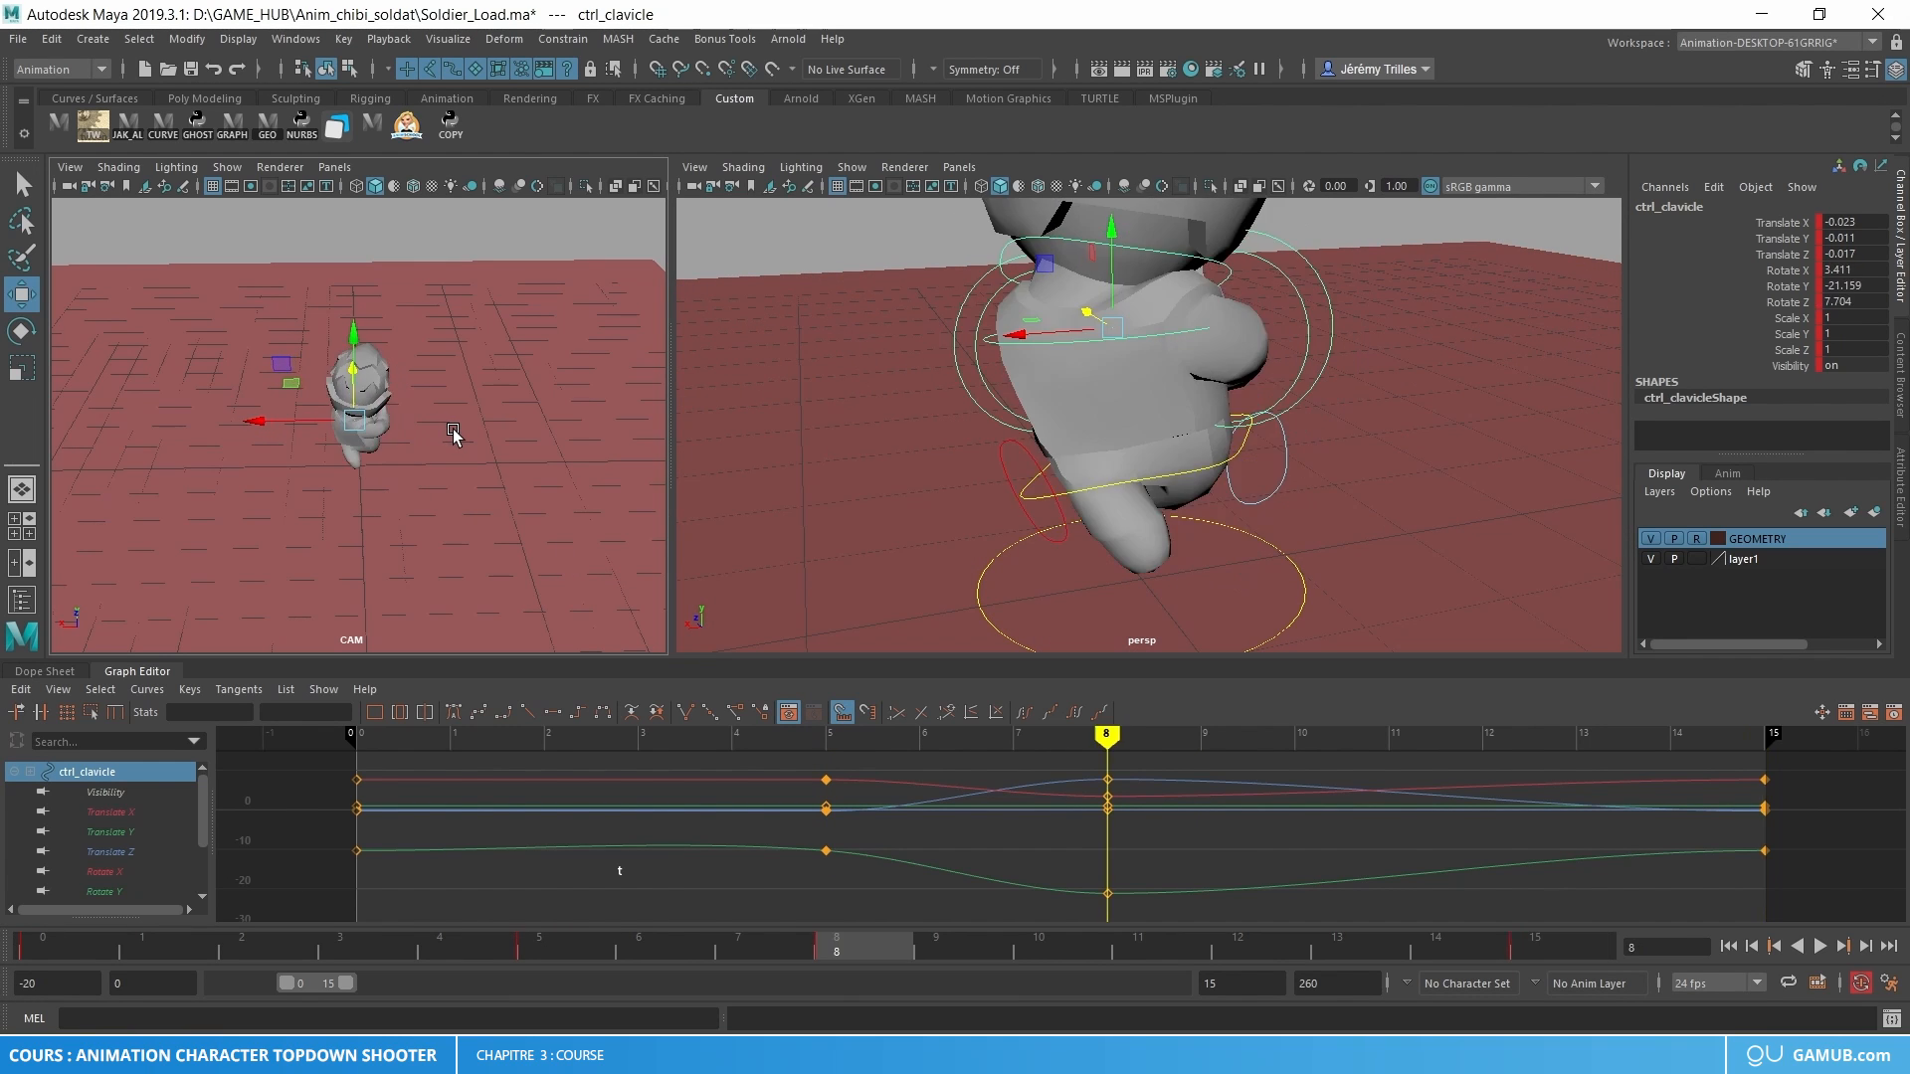
key(period)
key(comma)
- At frame 5, rotate the clavicle control to about 2.7 in Rotate X, -16.9 in Rotate Y and -7.2 in Rotate Z
click(579, 947)
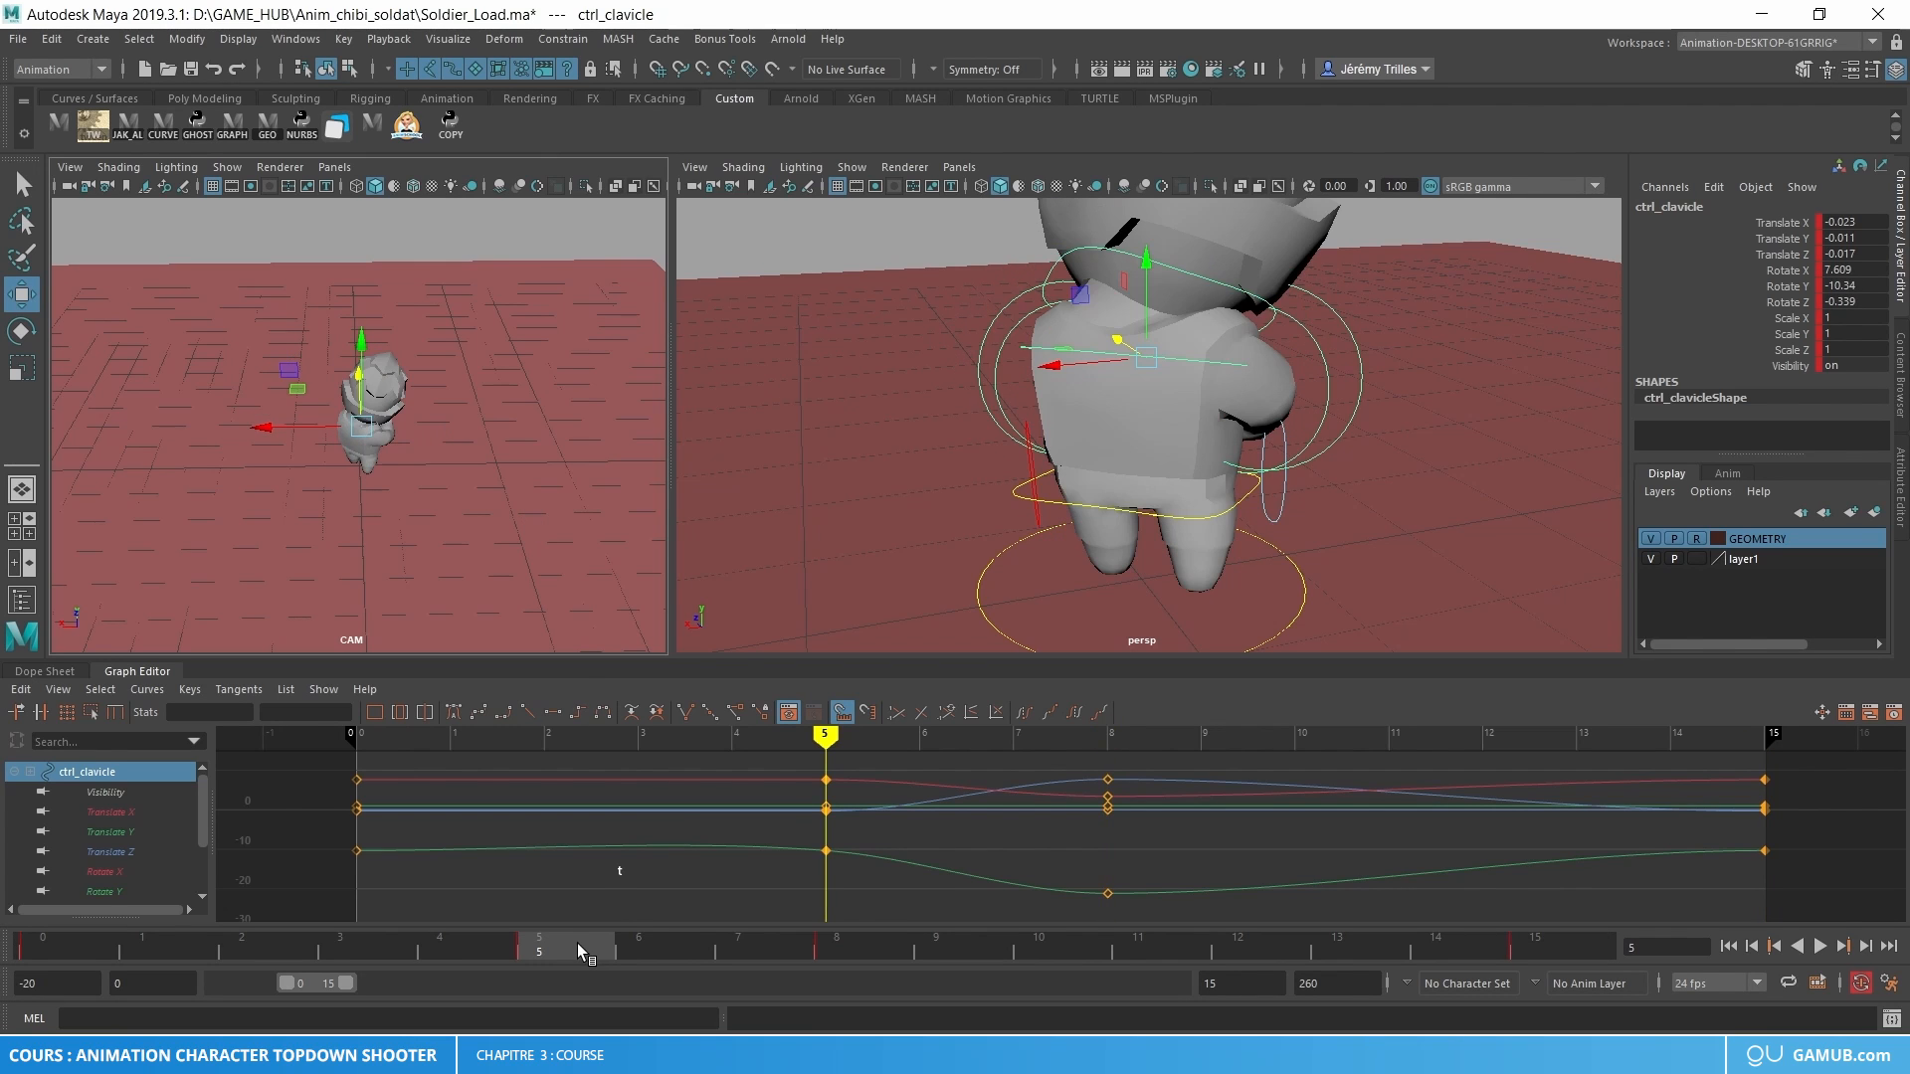
key(period)
key(comma)
key(period)
key(comma)
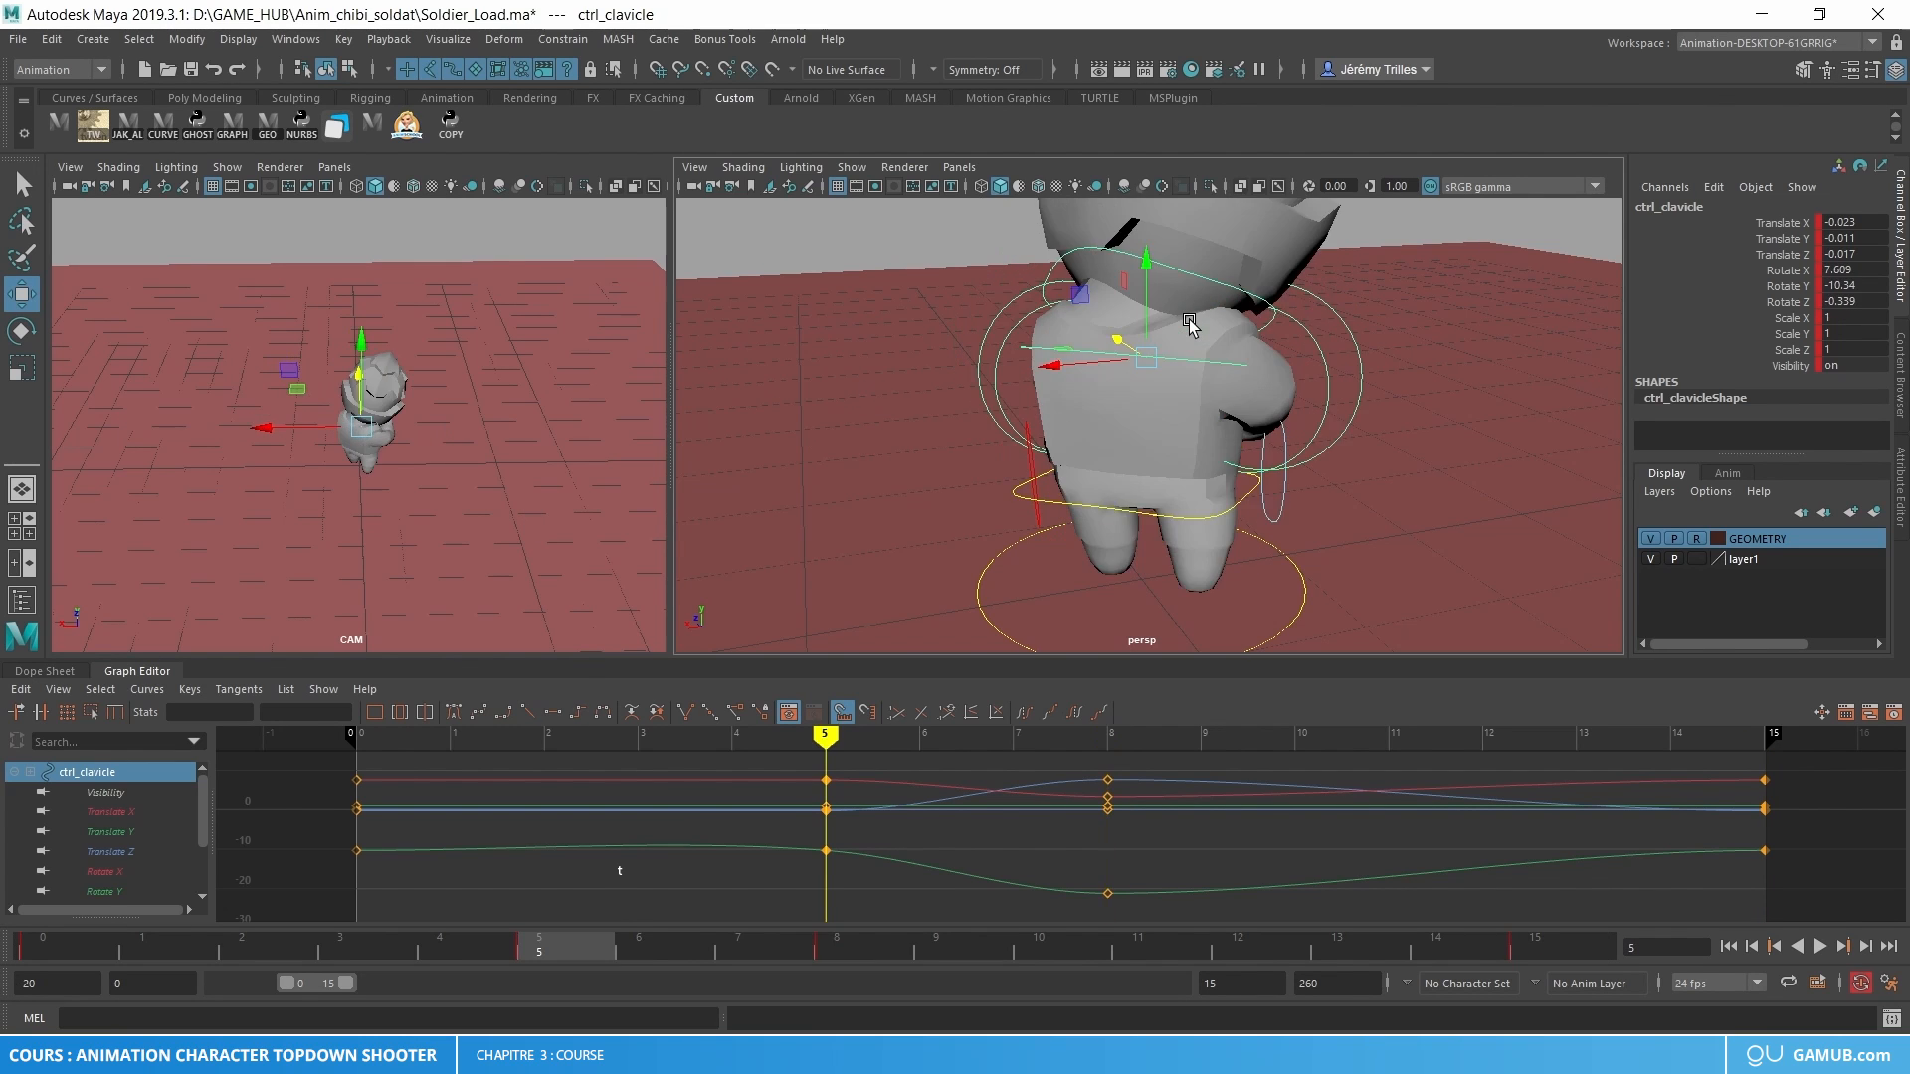
key(period)
key(comma)
key(e)
drag(1110, 390, 1146, 345)
- Rotate the clavicle control at frame 11 to about -27.8 in Rotate Y and play the cycle
key(period)
key(comma)
key(period)
drag(80, 948, 1136, 819)
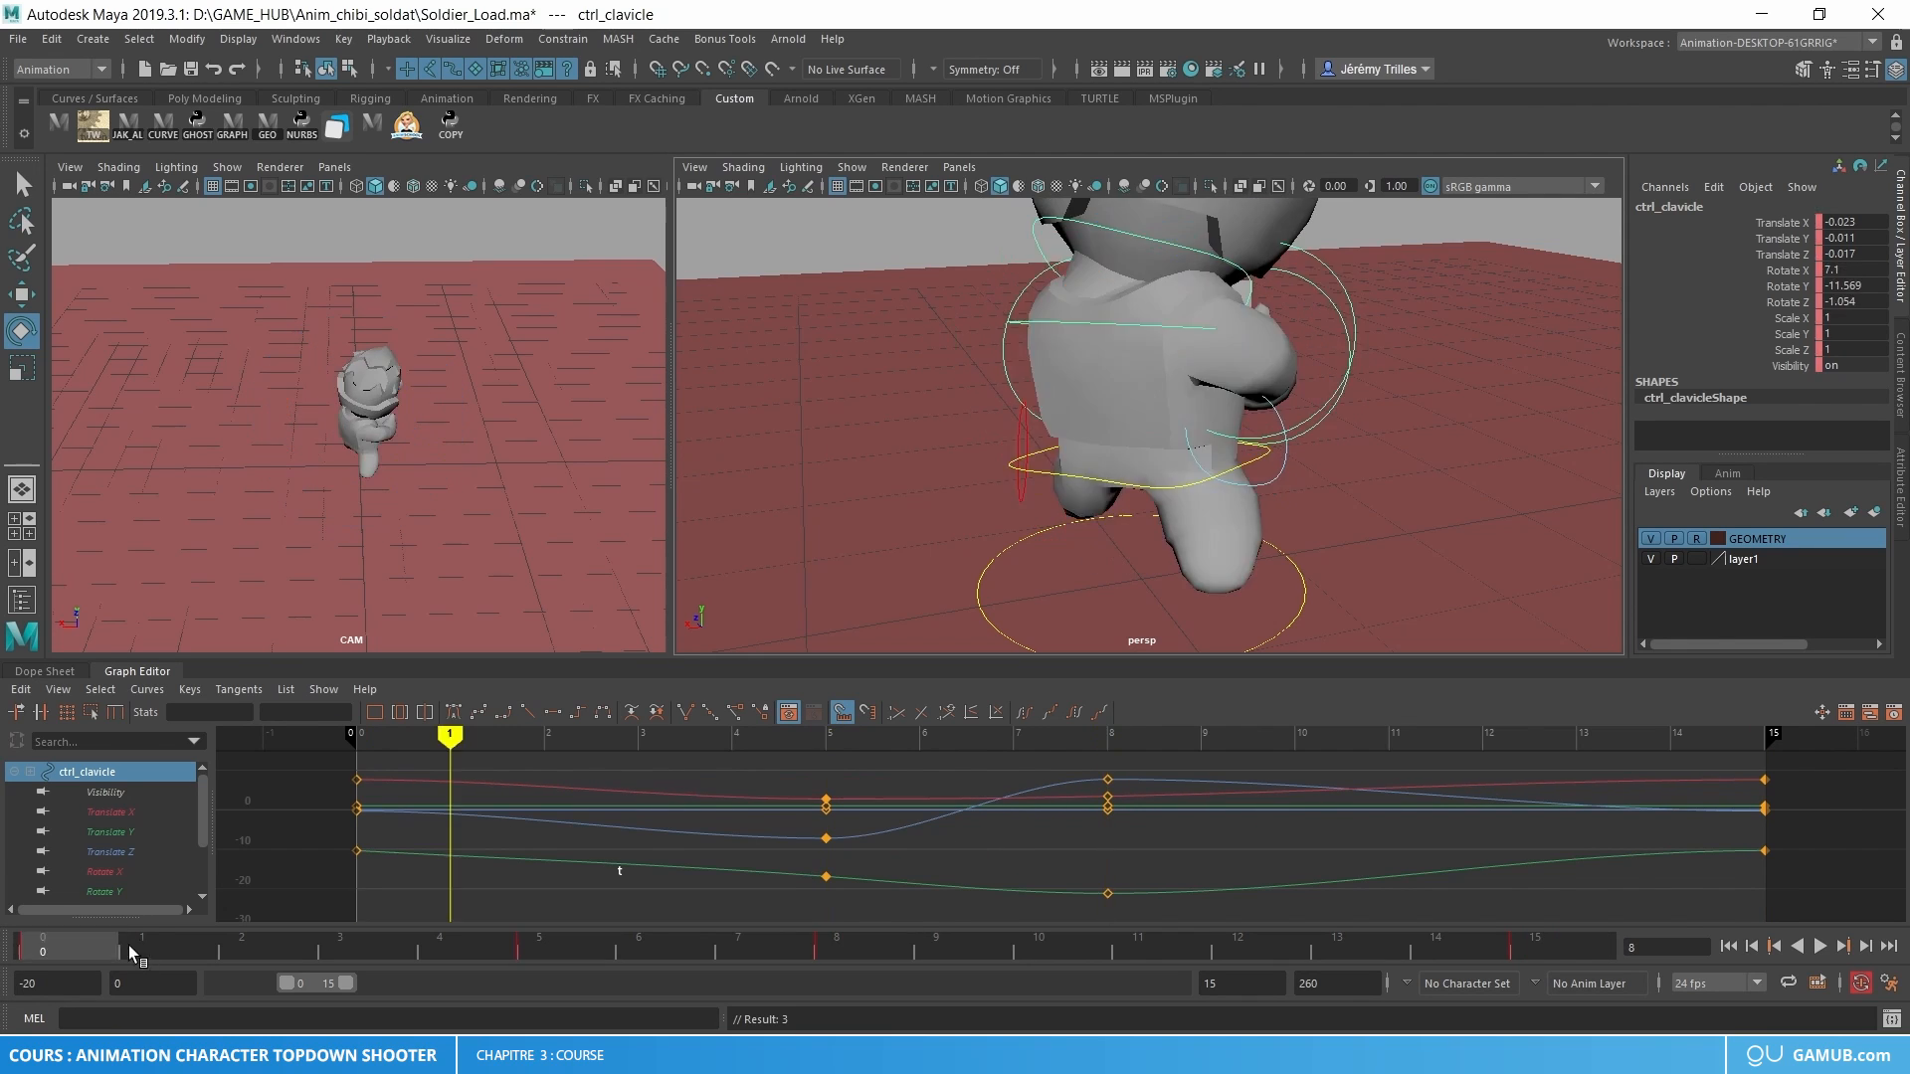
drag(1164, 378, 1183, 394)
key(comma)
key(alt+v)
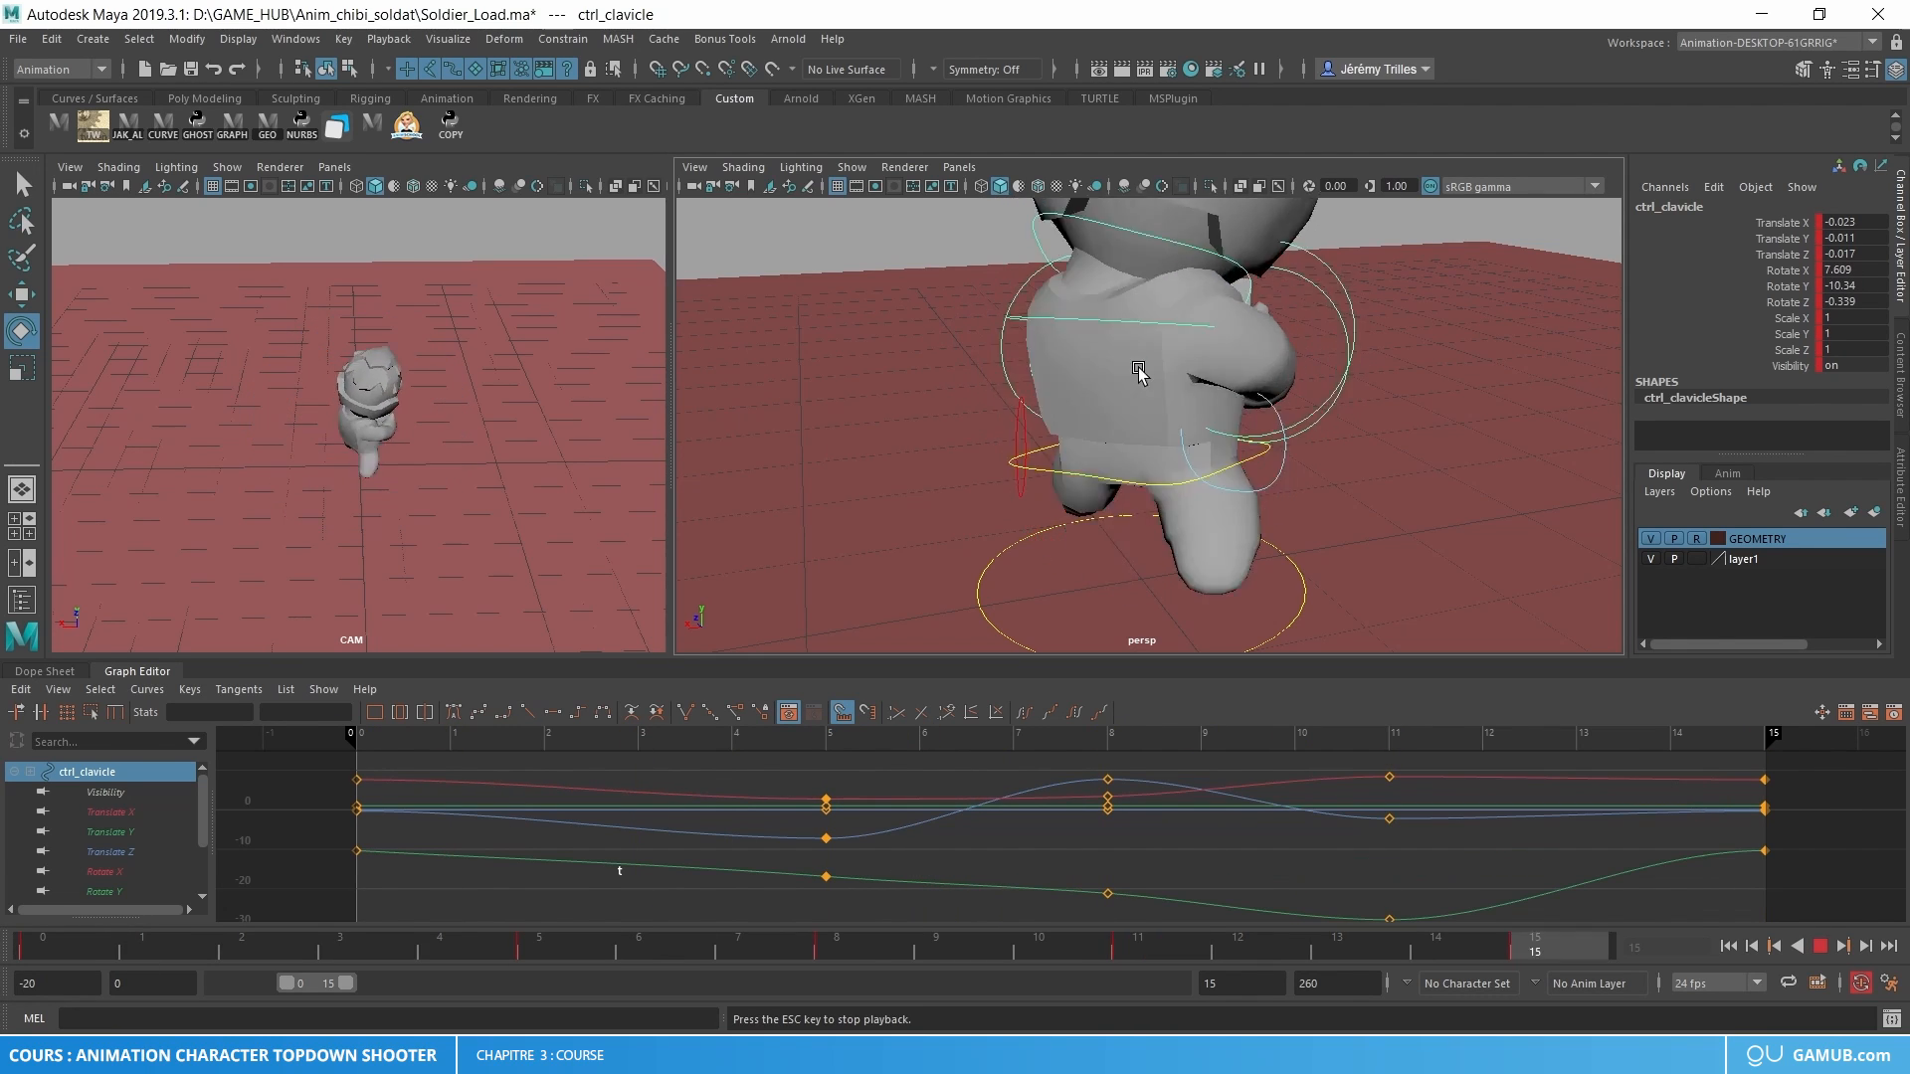
- Viewing the character from the side, lower the clavicle control at frame 6 to about -0.03 in Translate Y and key its translation
alt+drag(352, 443, 221, 409)
alt+drag(1184, 391, 805, 378)
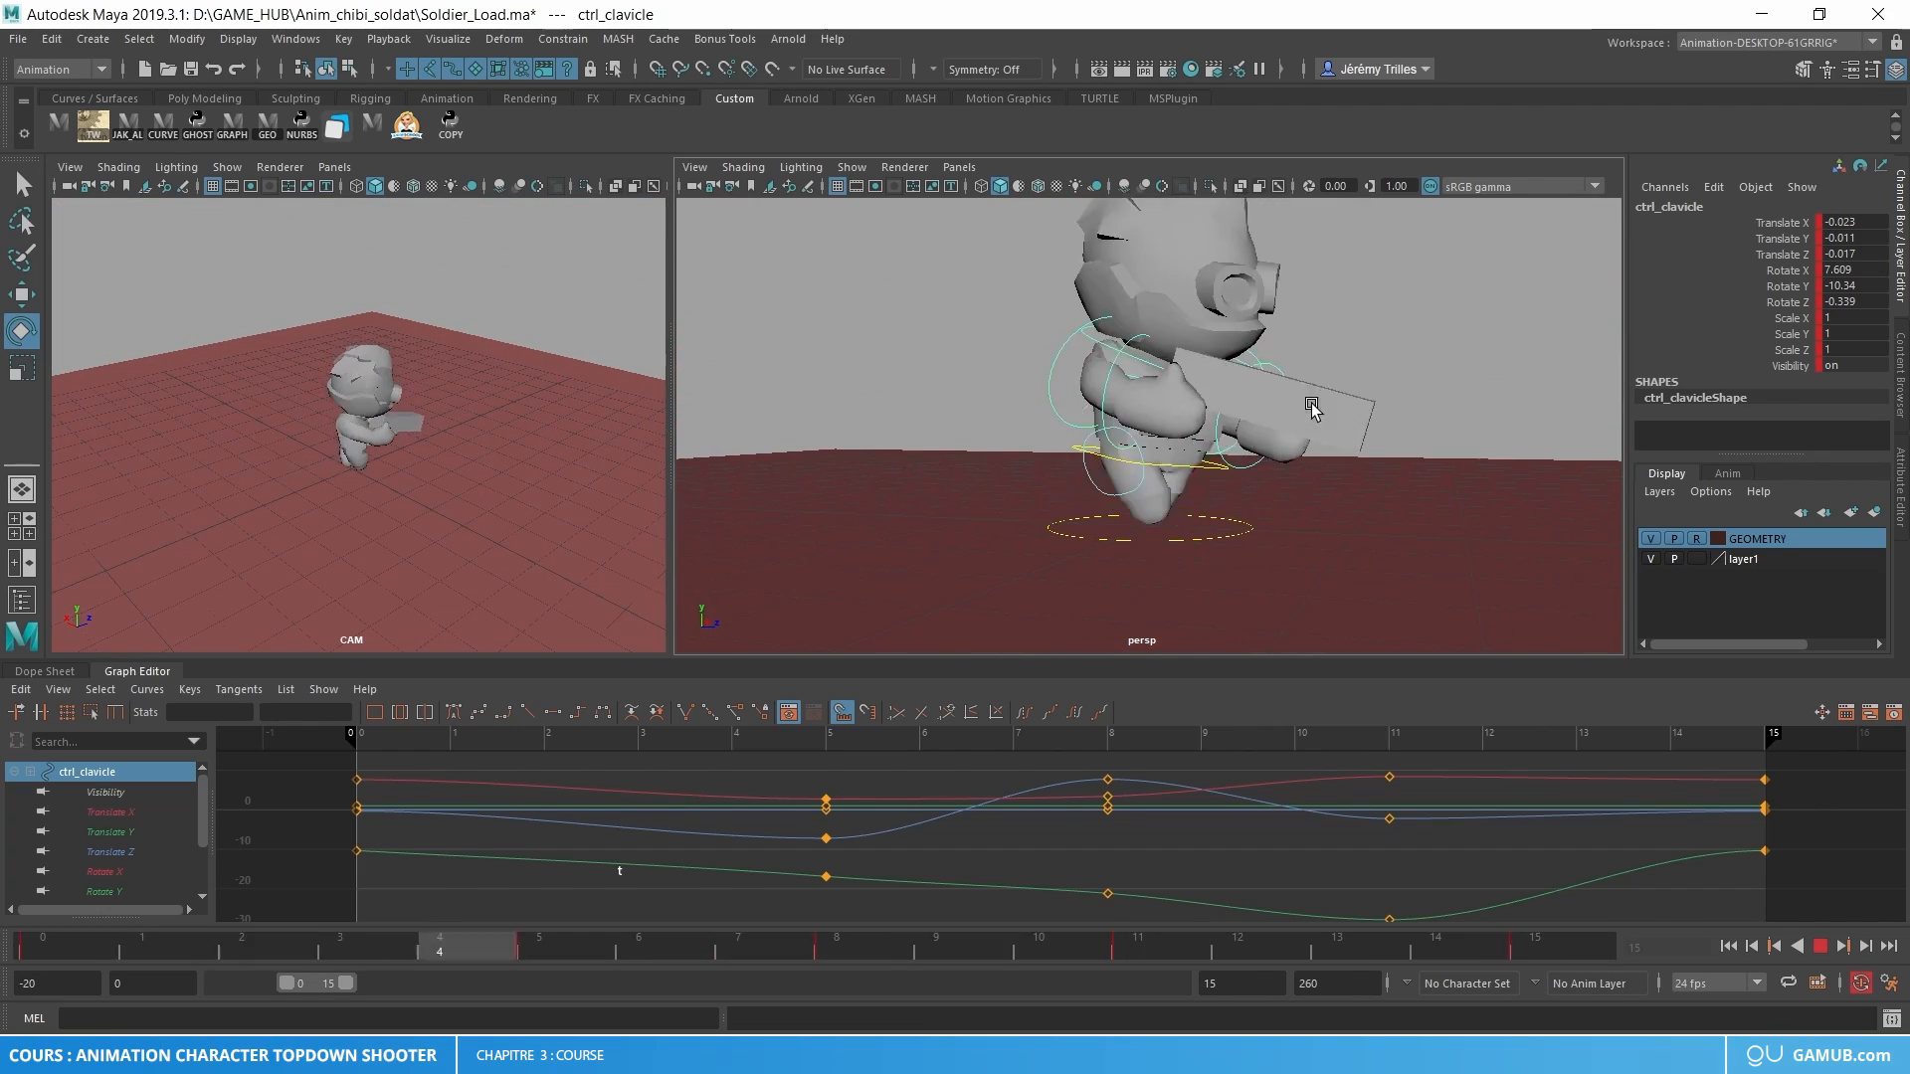
key(Escape)
mouse_move(687, 957)
mouse_down()
mouse_move(28, 969)
mouse_move(352, 899)
mouse_move(646, 879)
mouse_up()
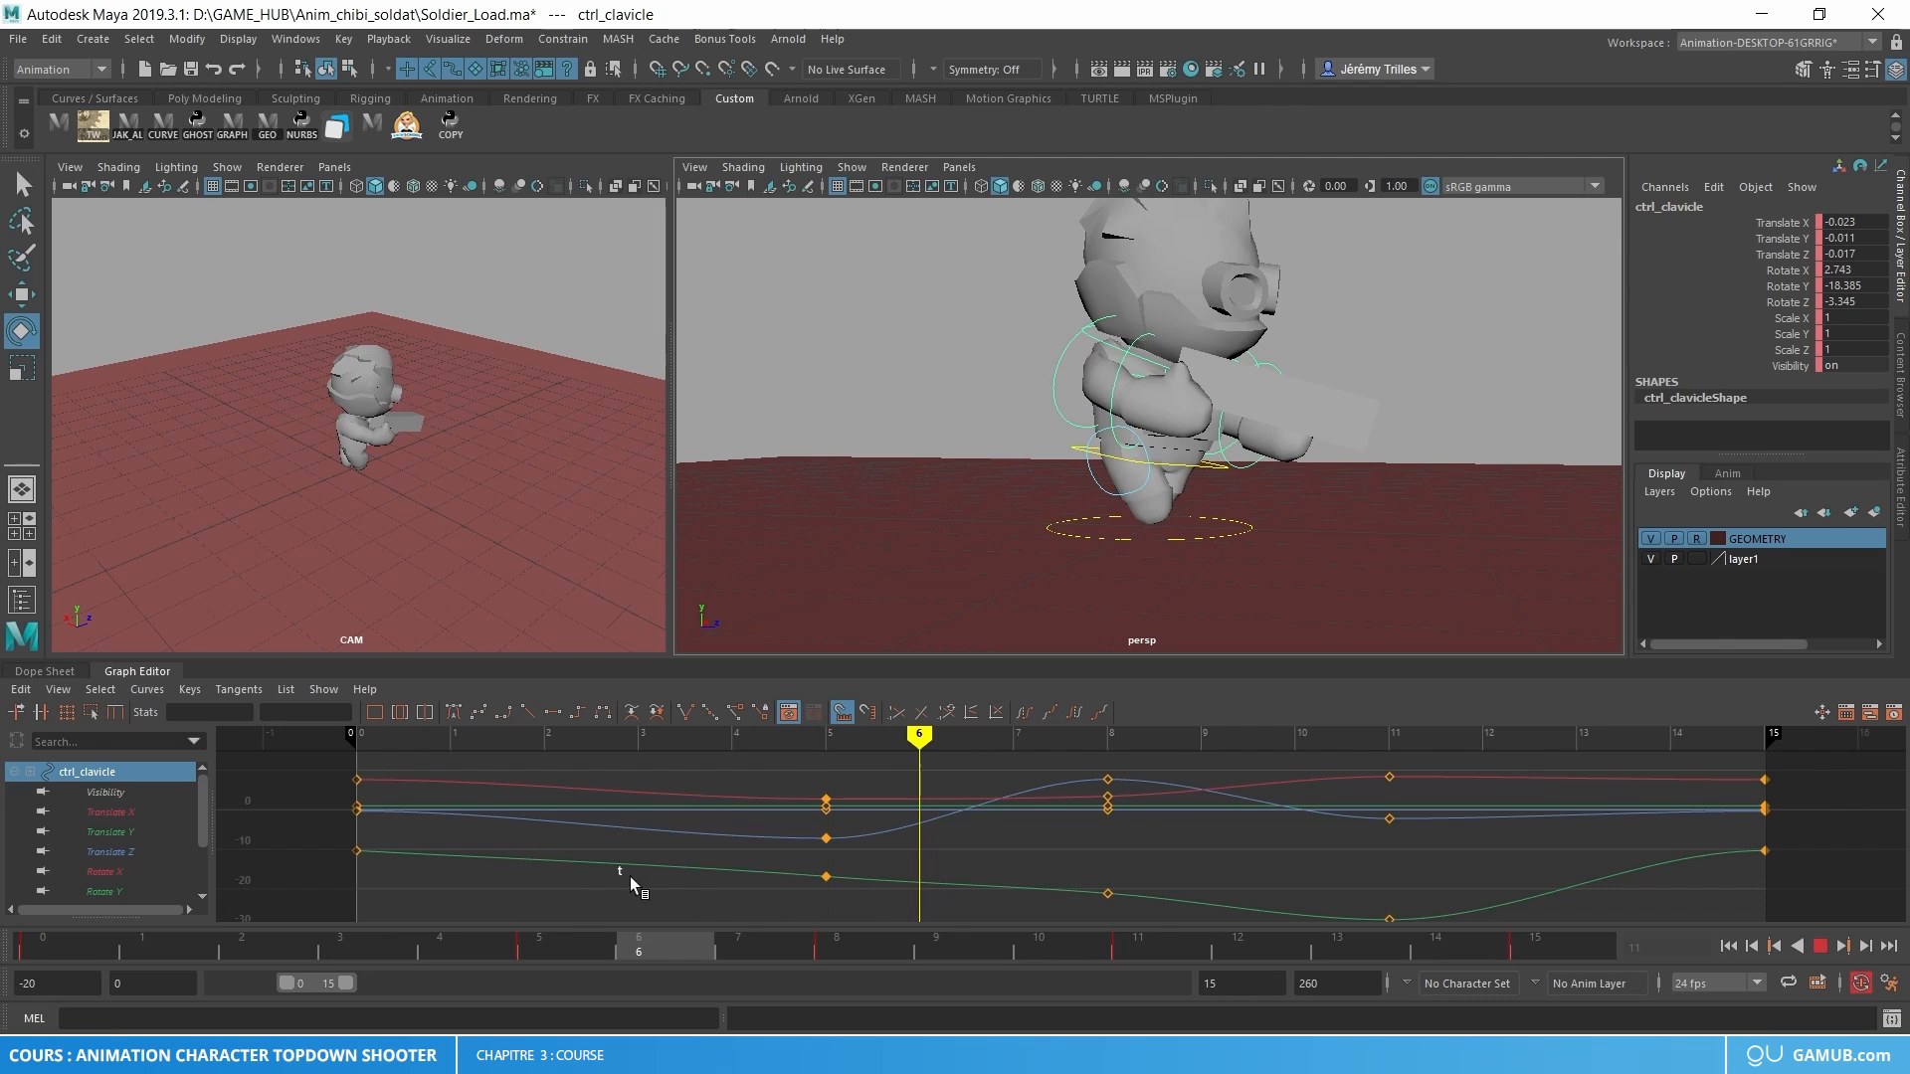
key(w)
click(559, 950)
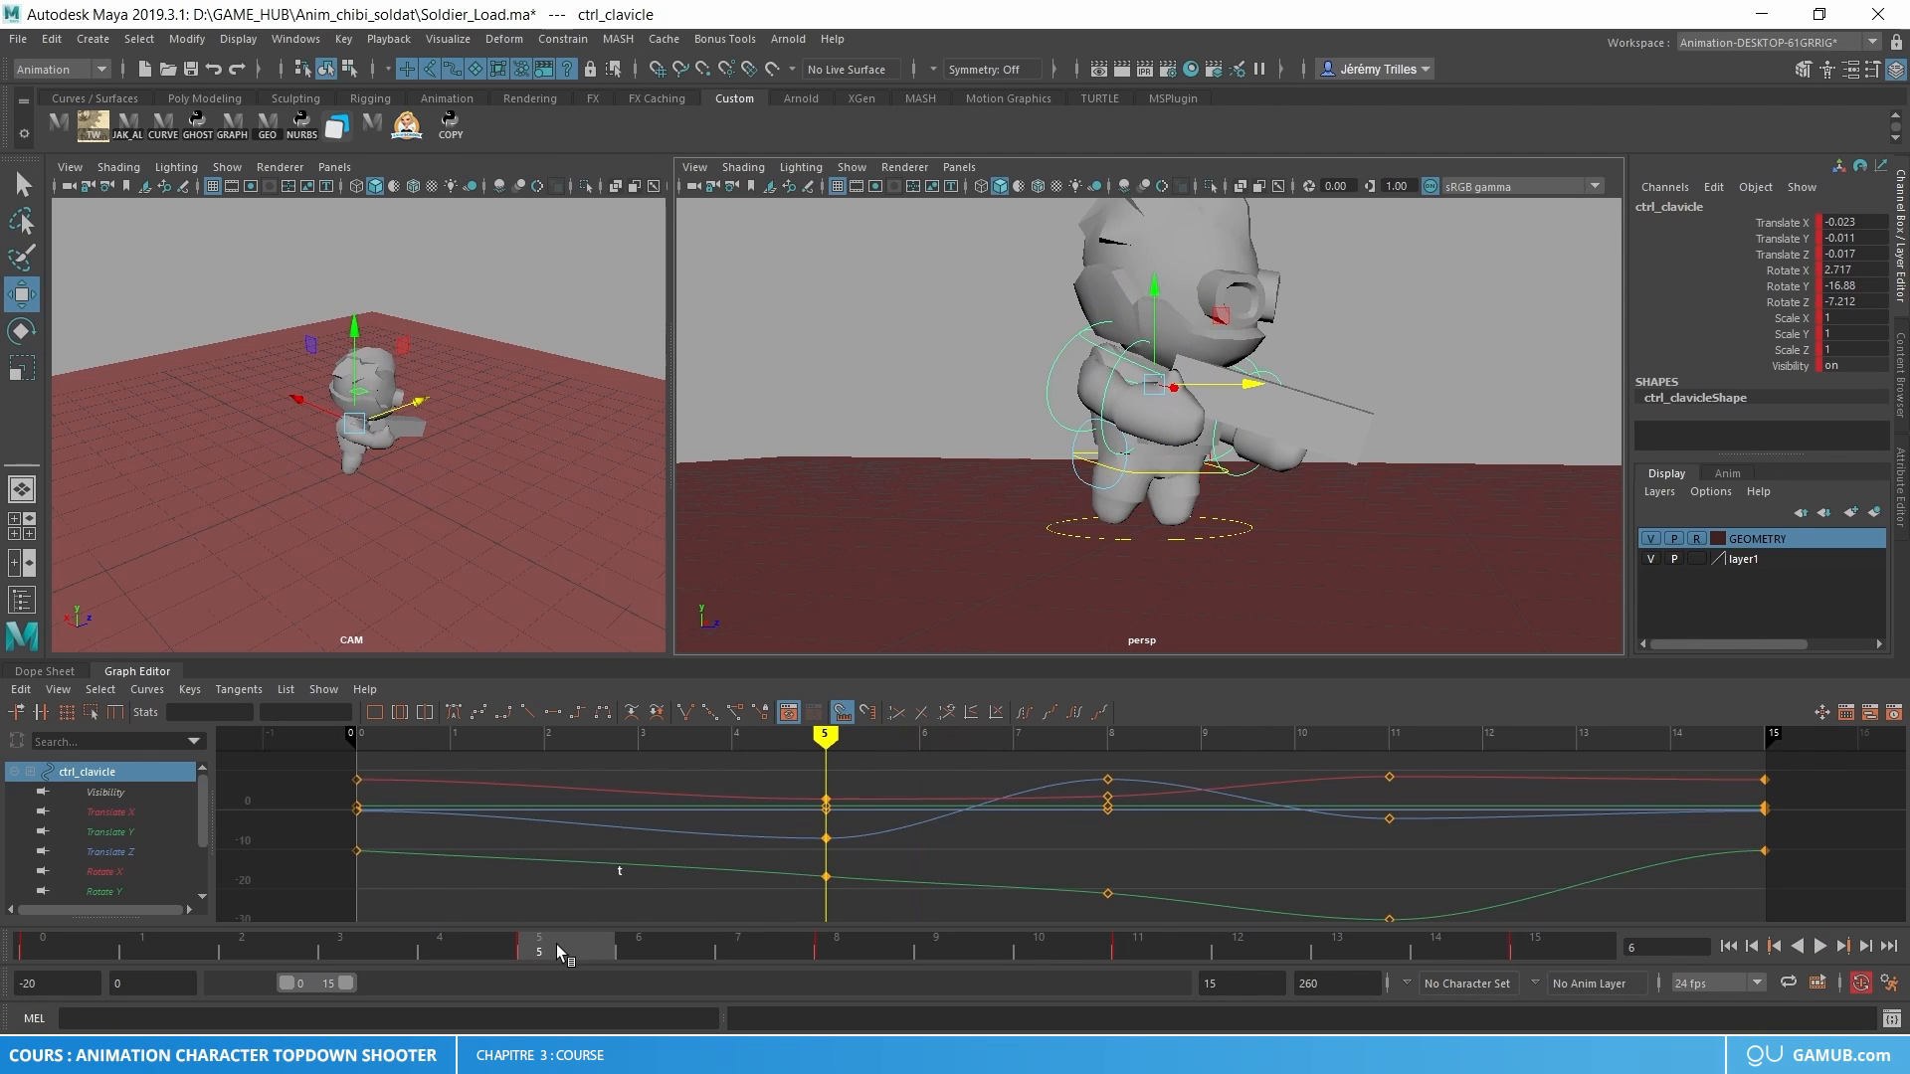
click(676, 946)
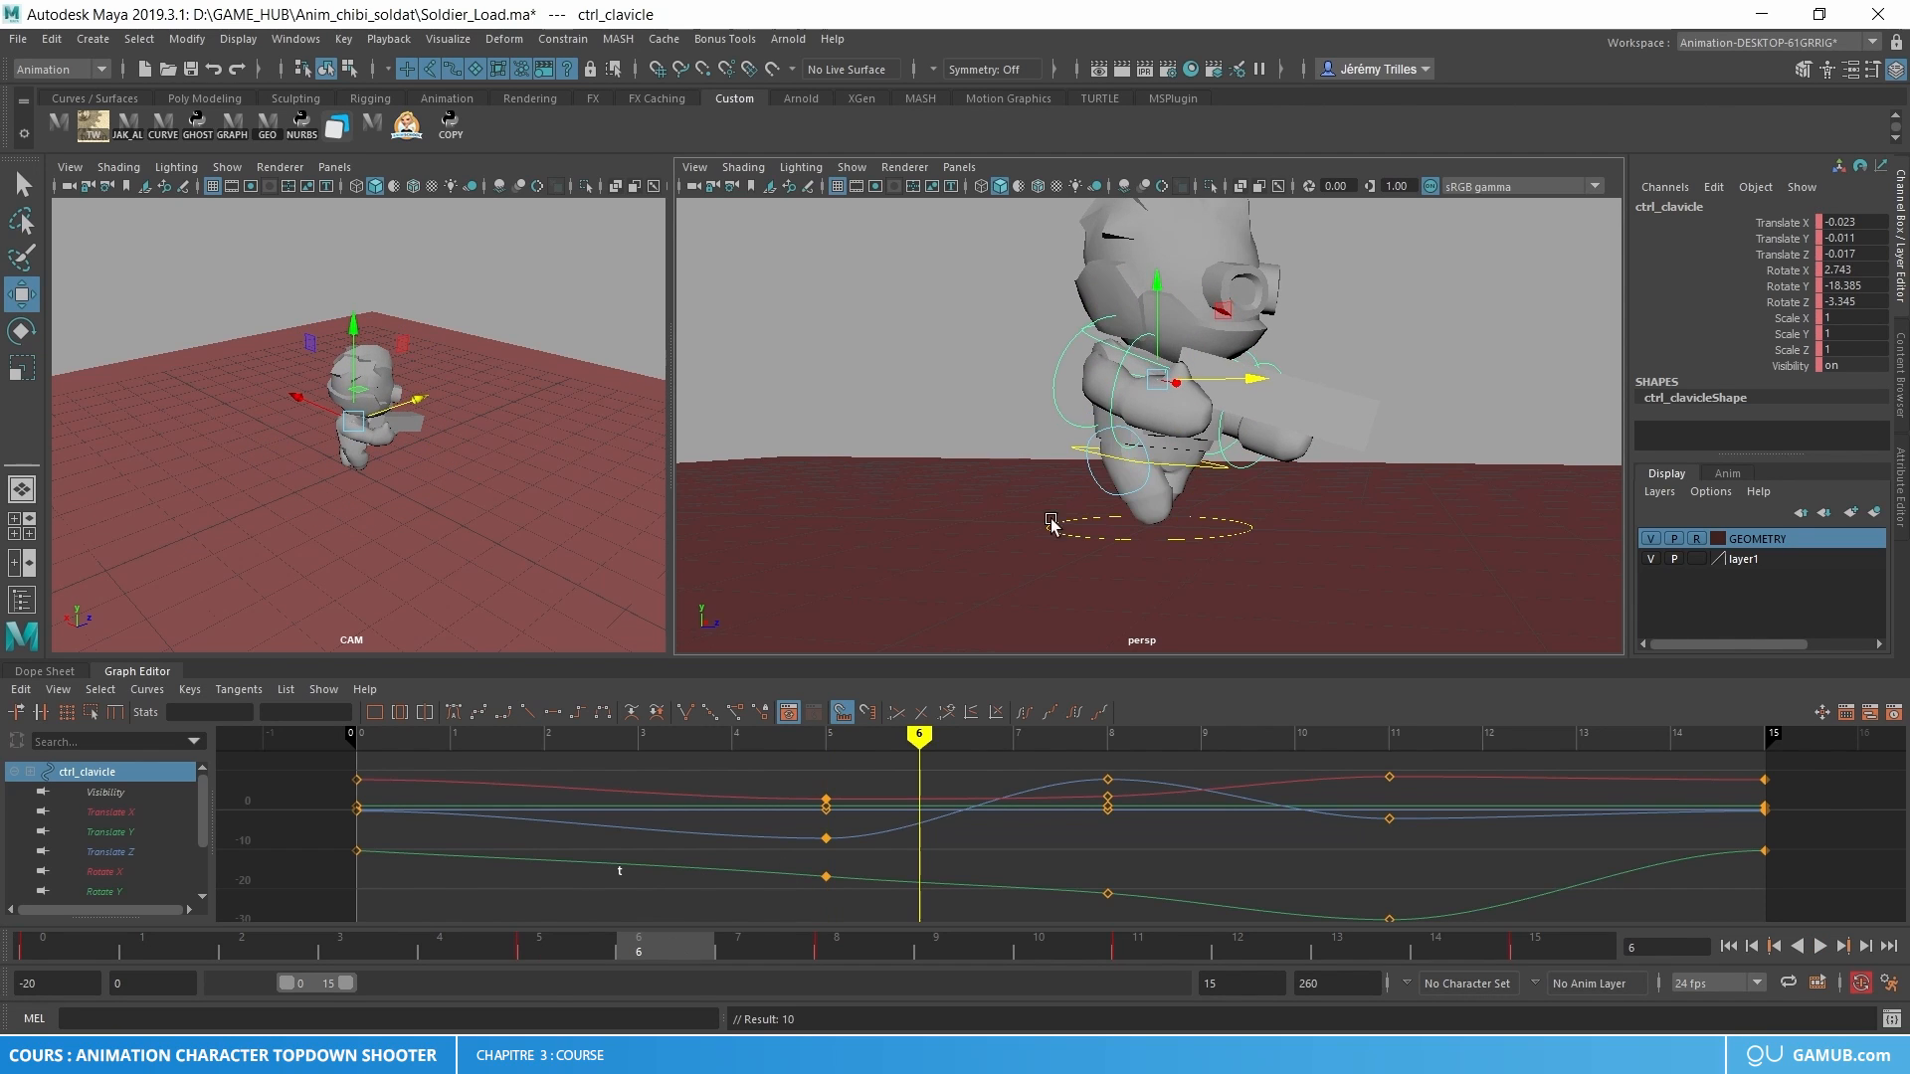
drag(1157, 289, 1159, 290)
key(shift+w)
- Replay the cycle and examine the Translate Y curves of the clavicle and pelvis controls
click(593, 943)
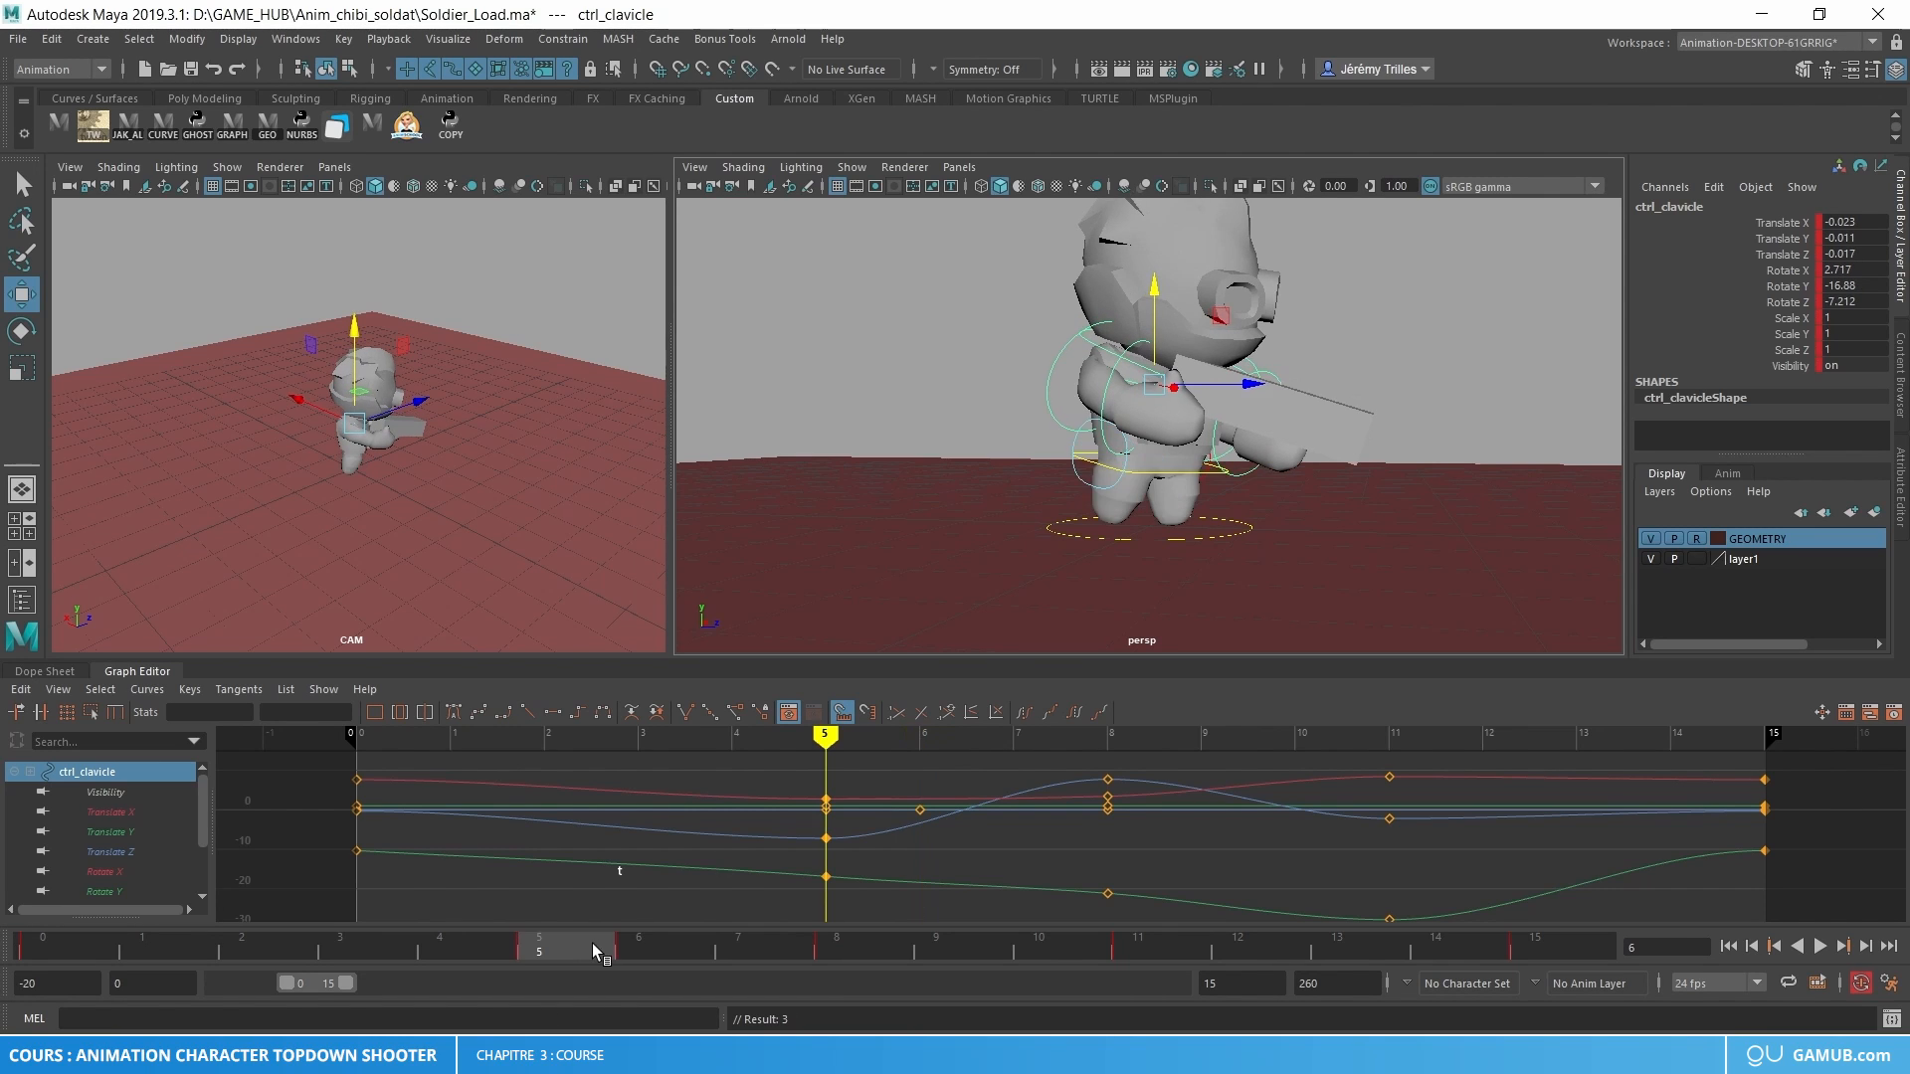
key(alt+v)
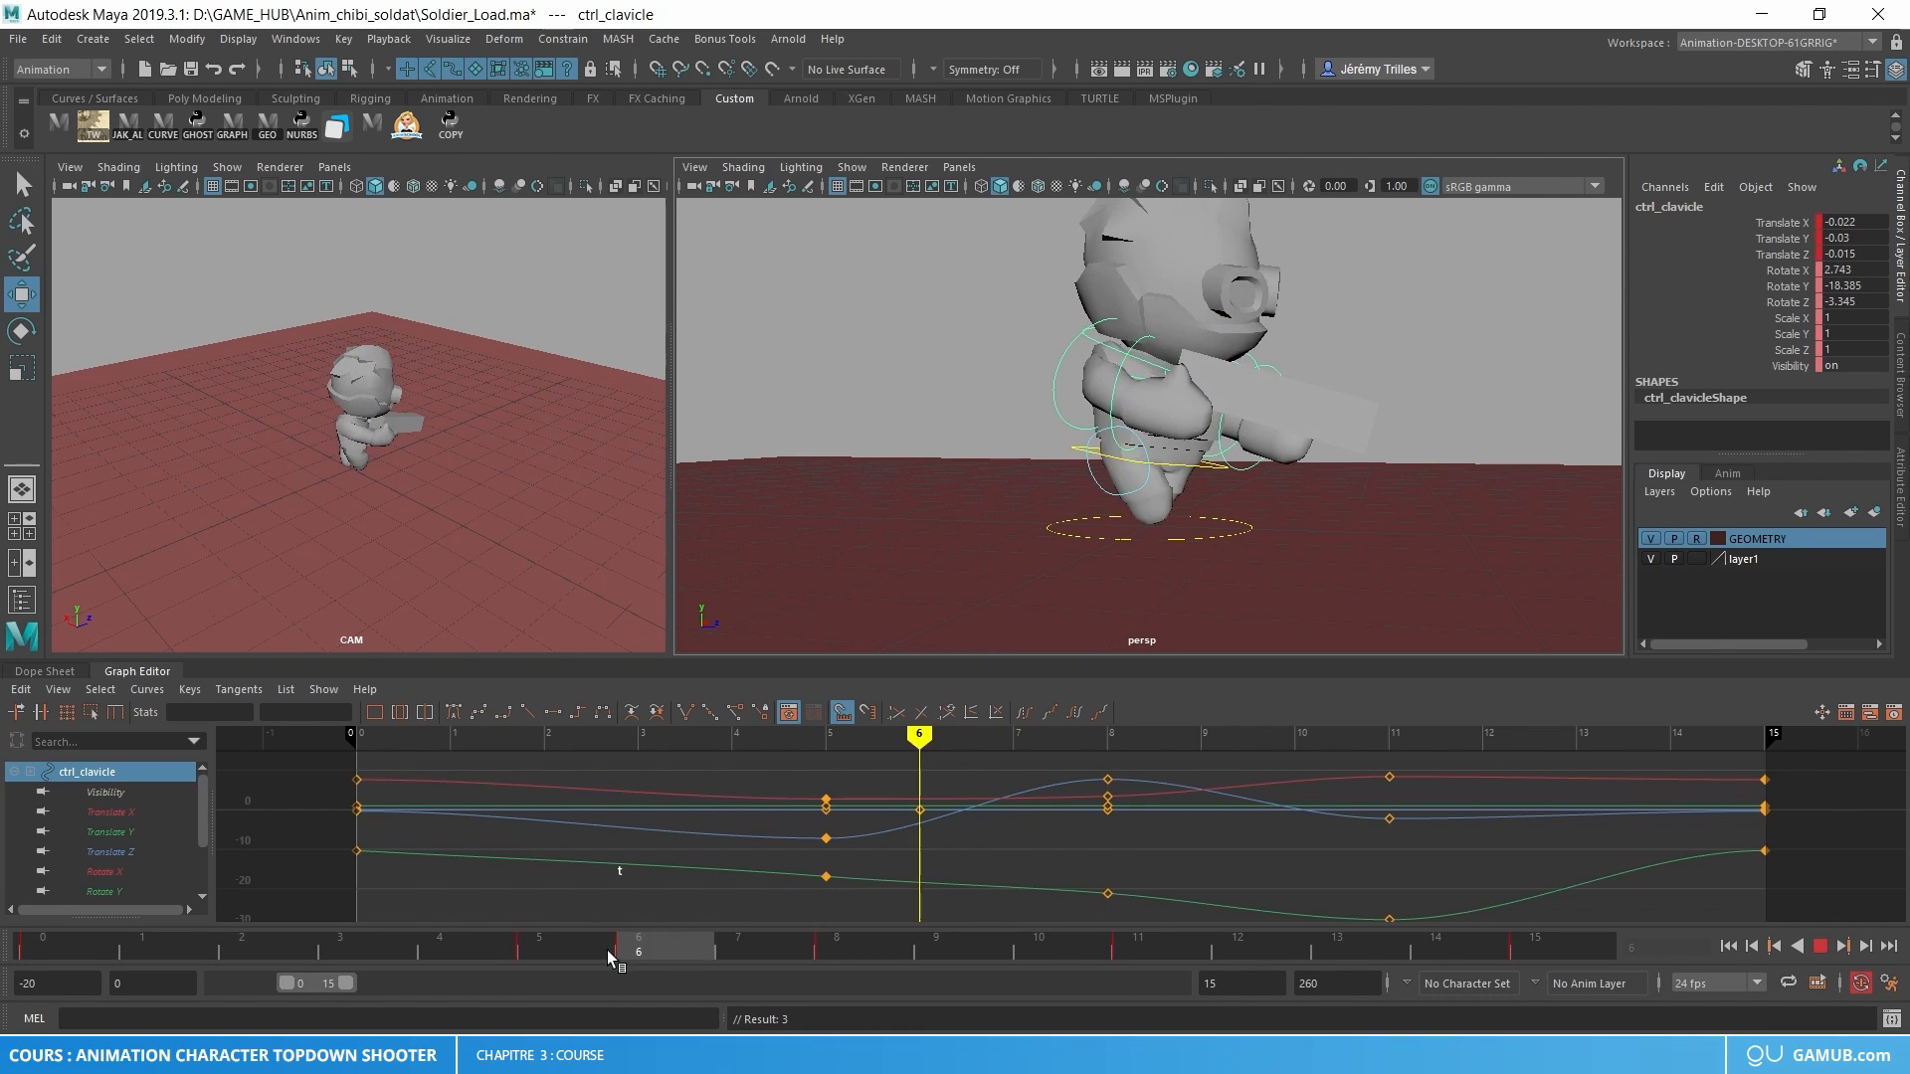
key(alt+v)
click(146, 830)
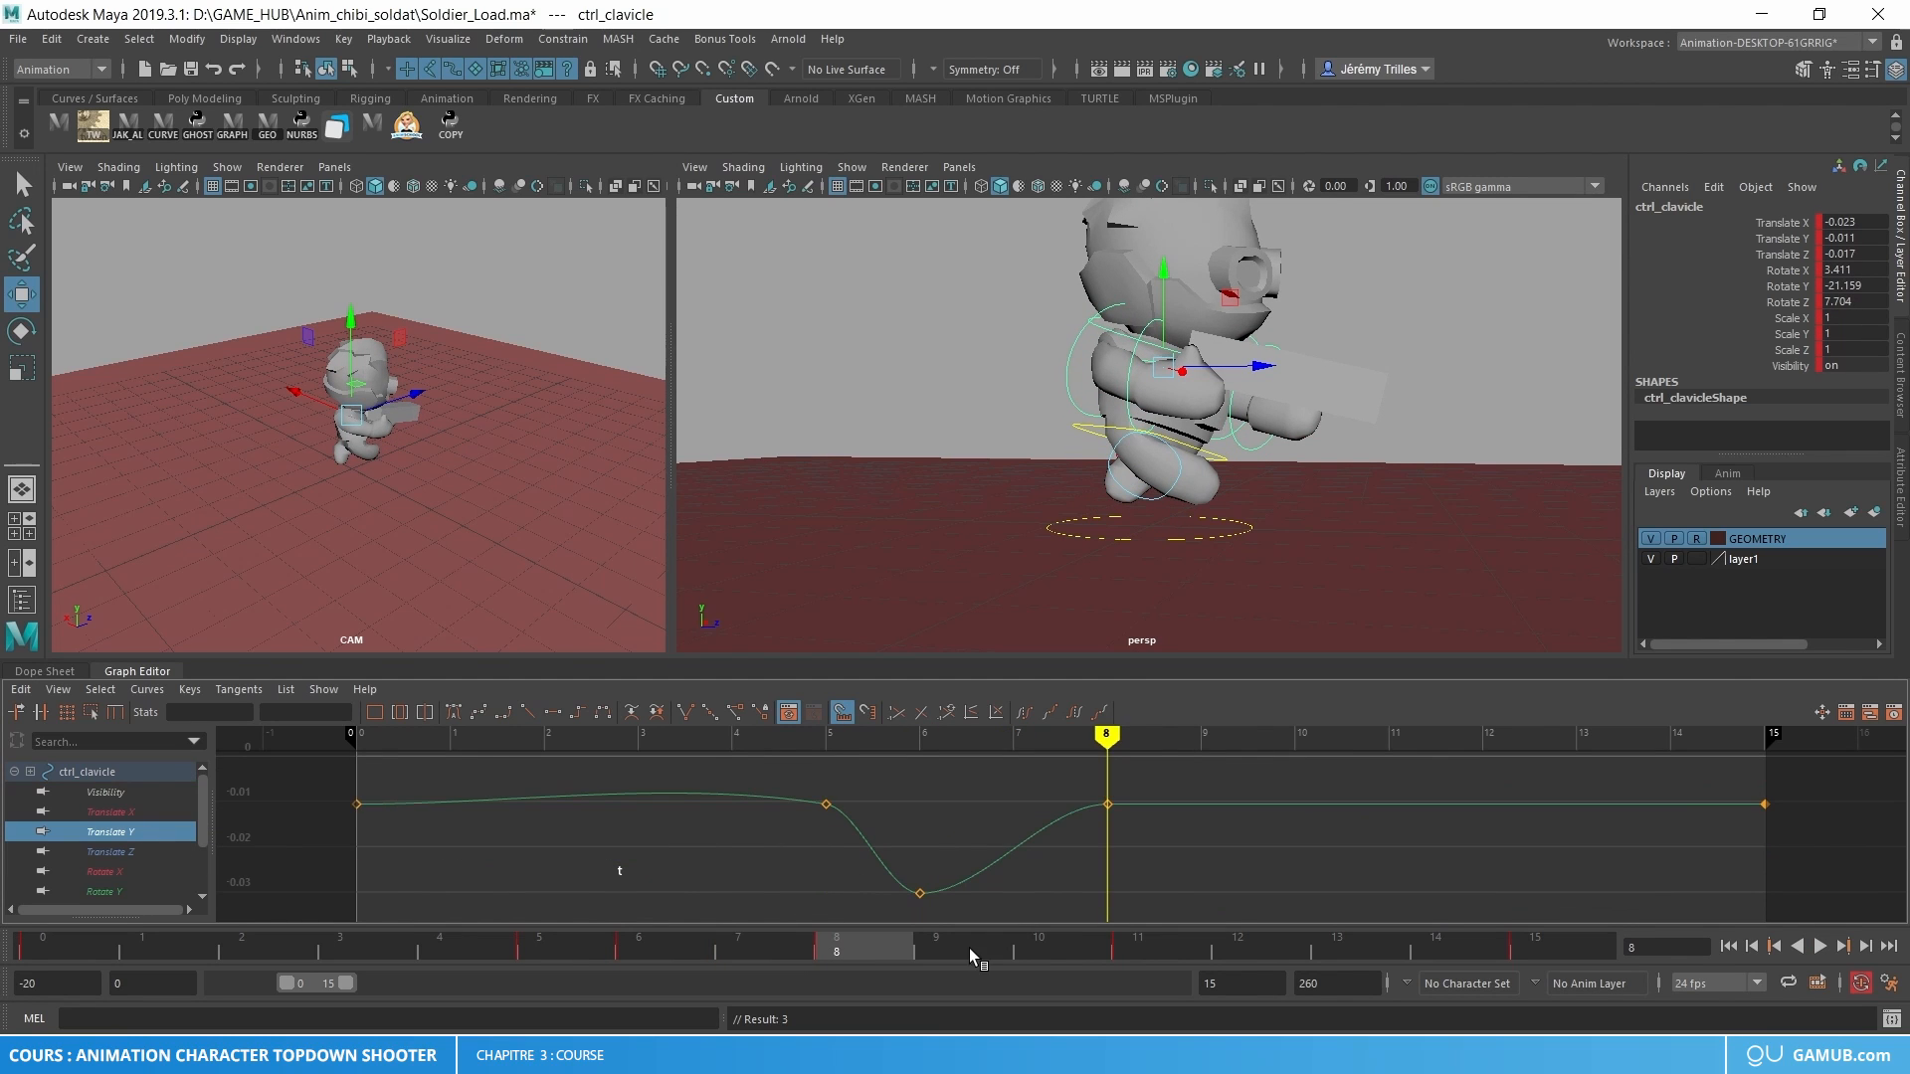
click(388, 951)
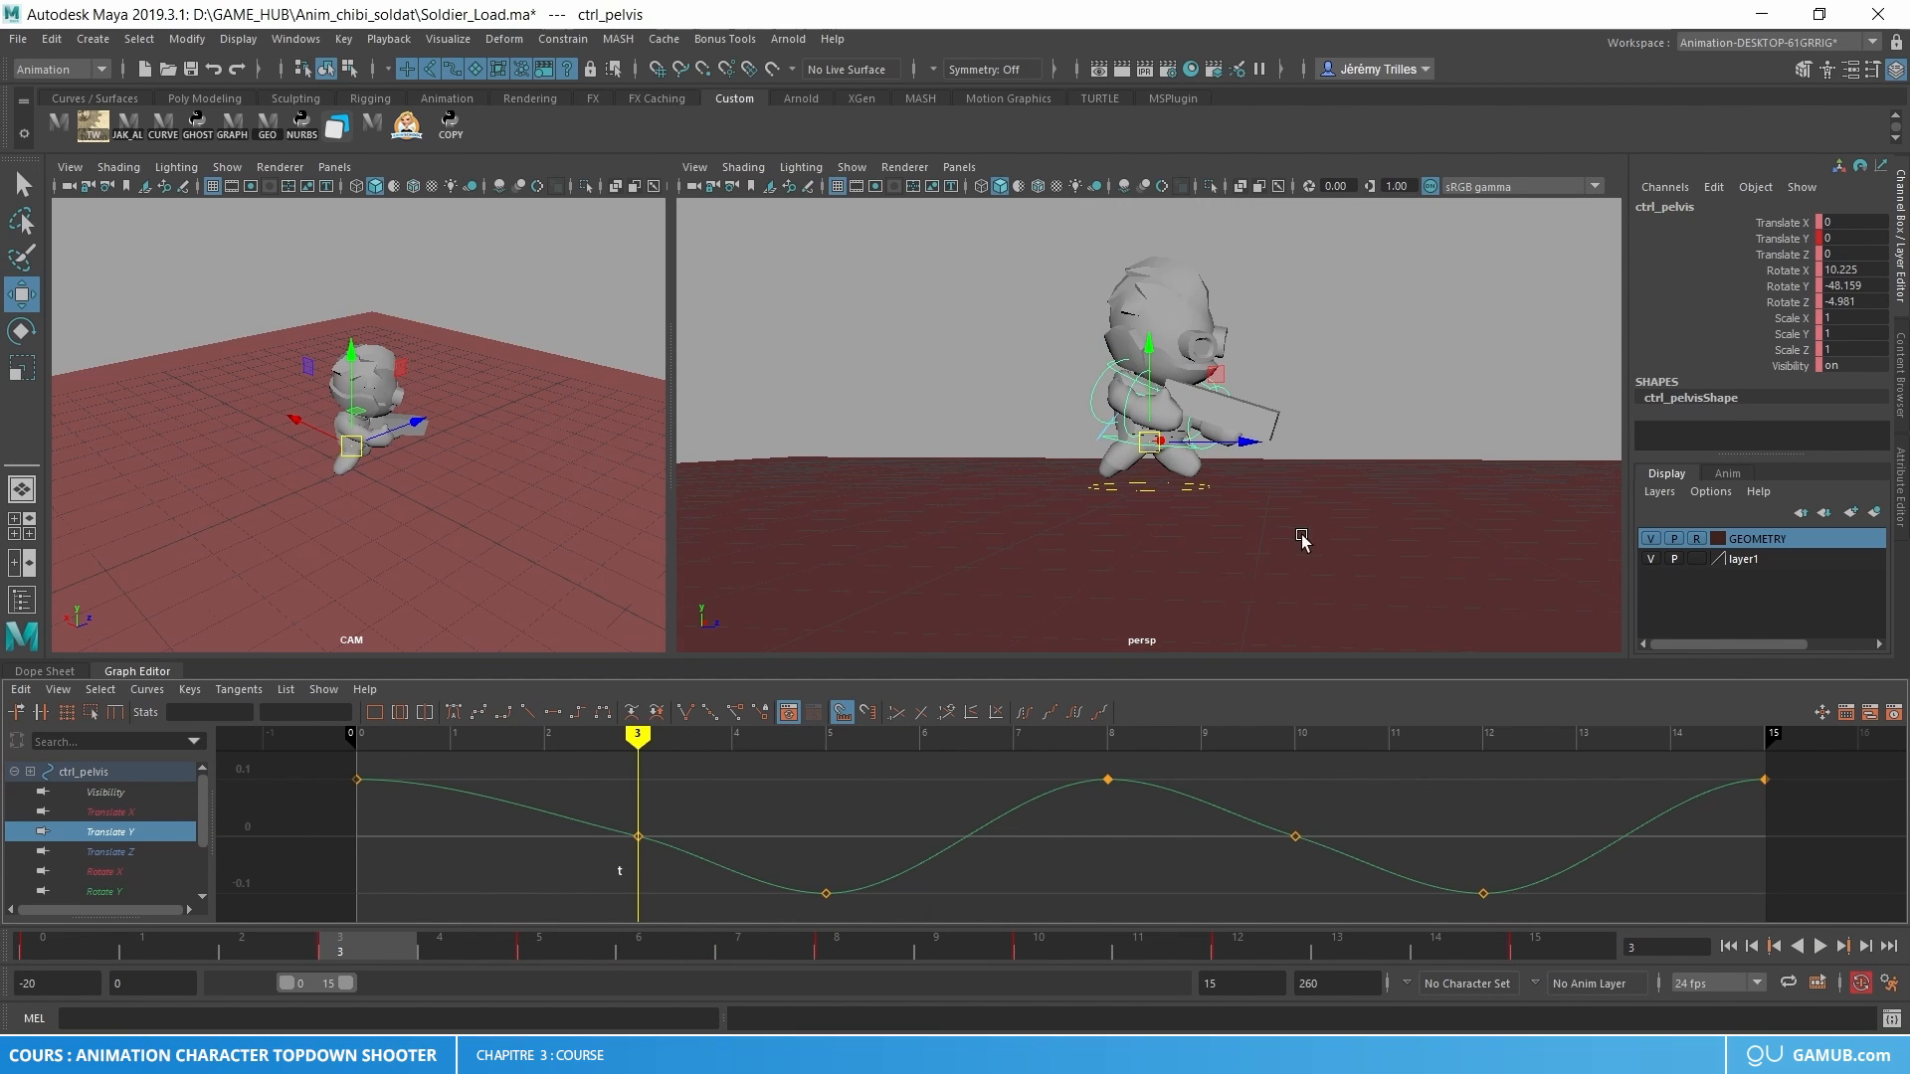
- Select all the rig controls together with the weapon and set the playback end to frame 16
drag(1379, 562, 756, 191)
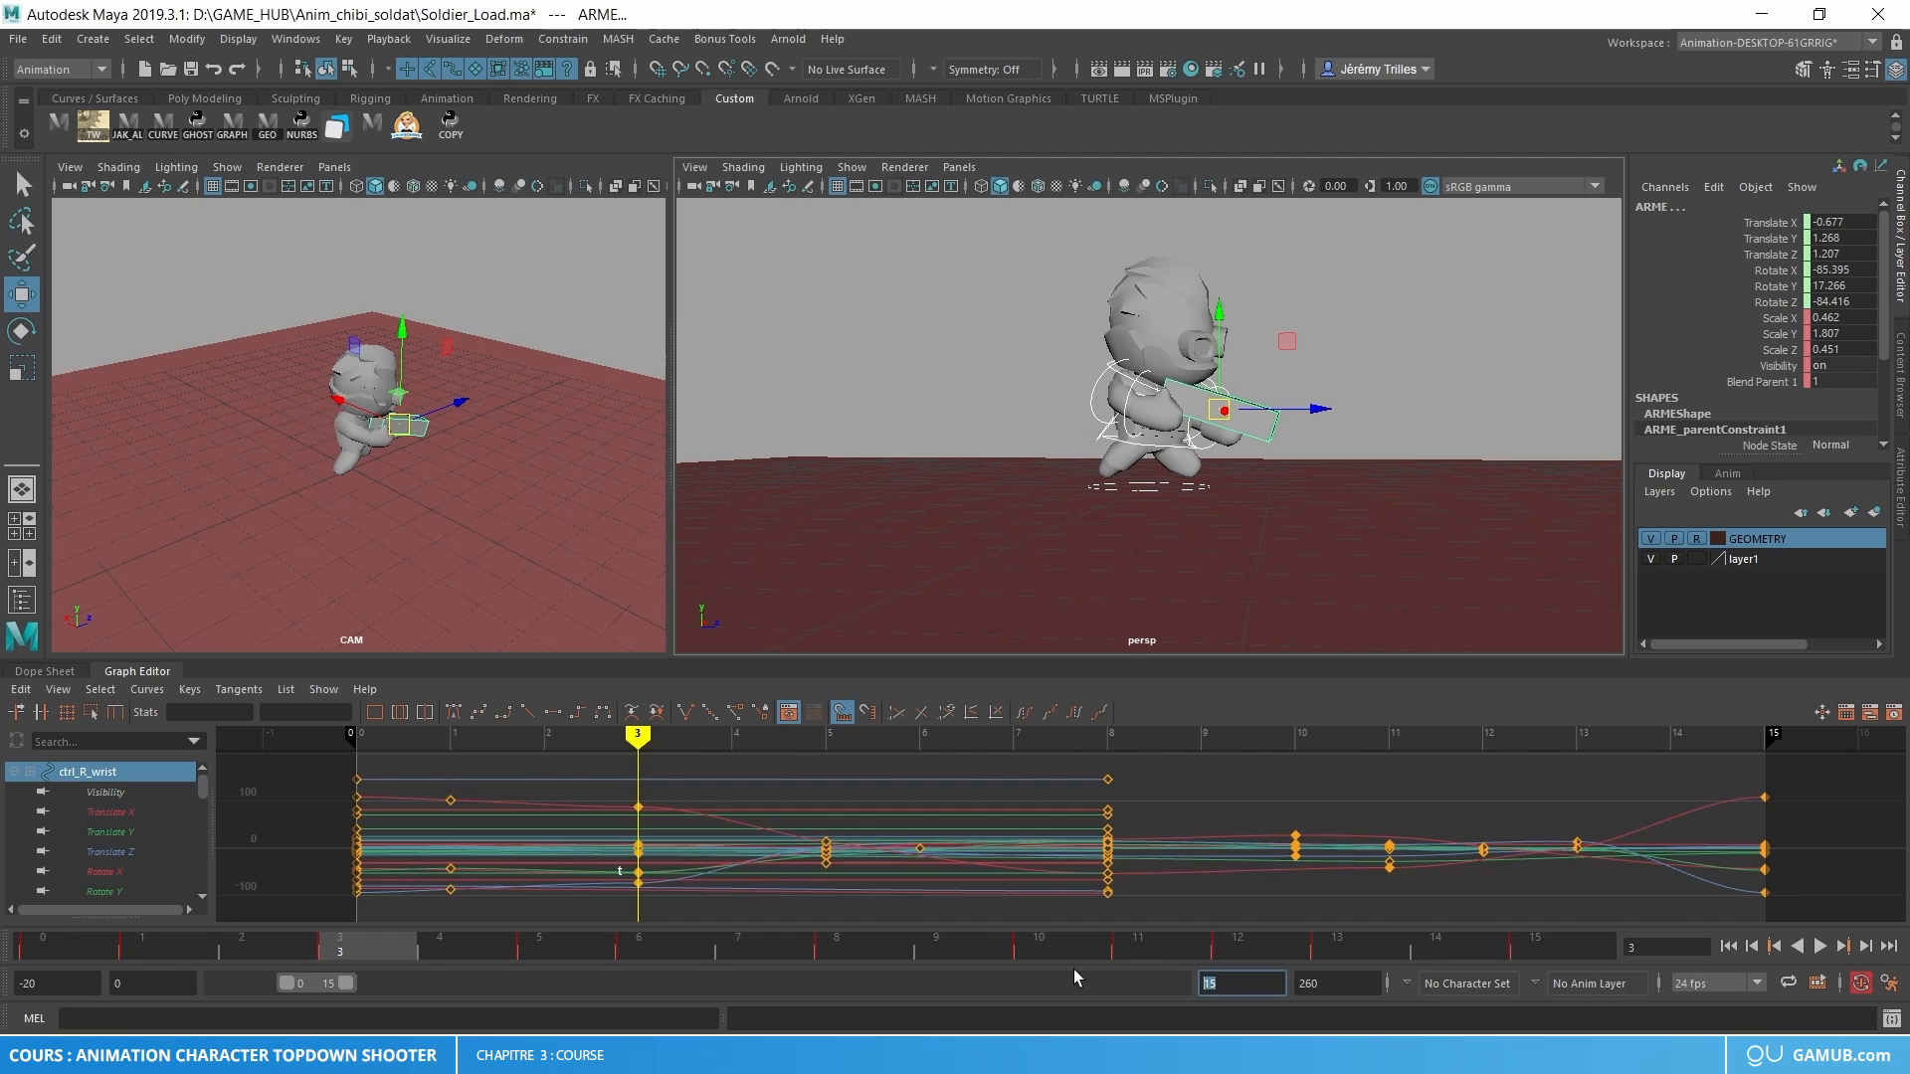
text(14)
key(Return)
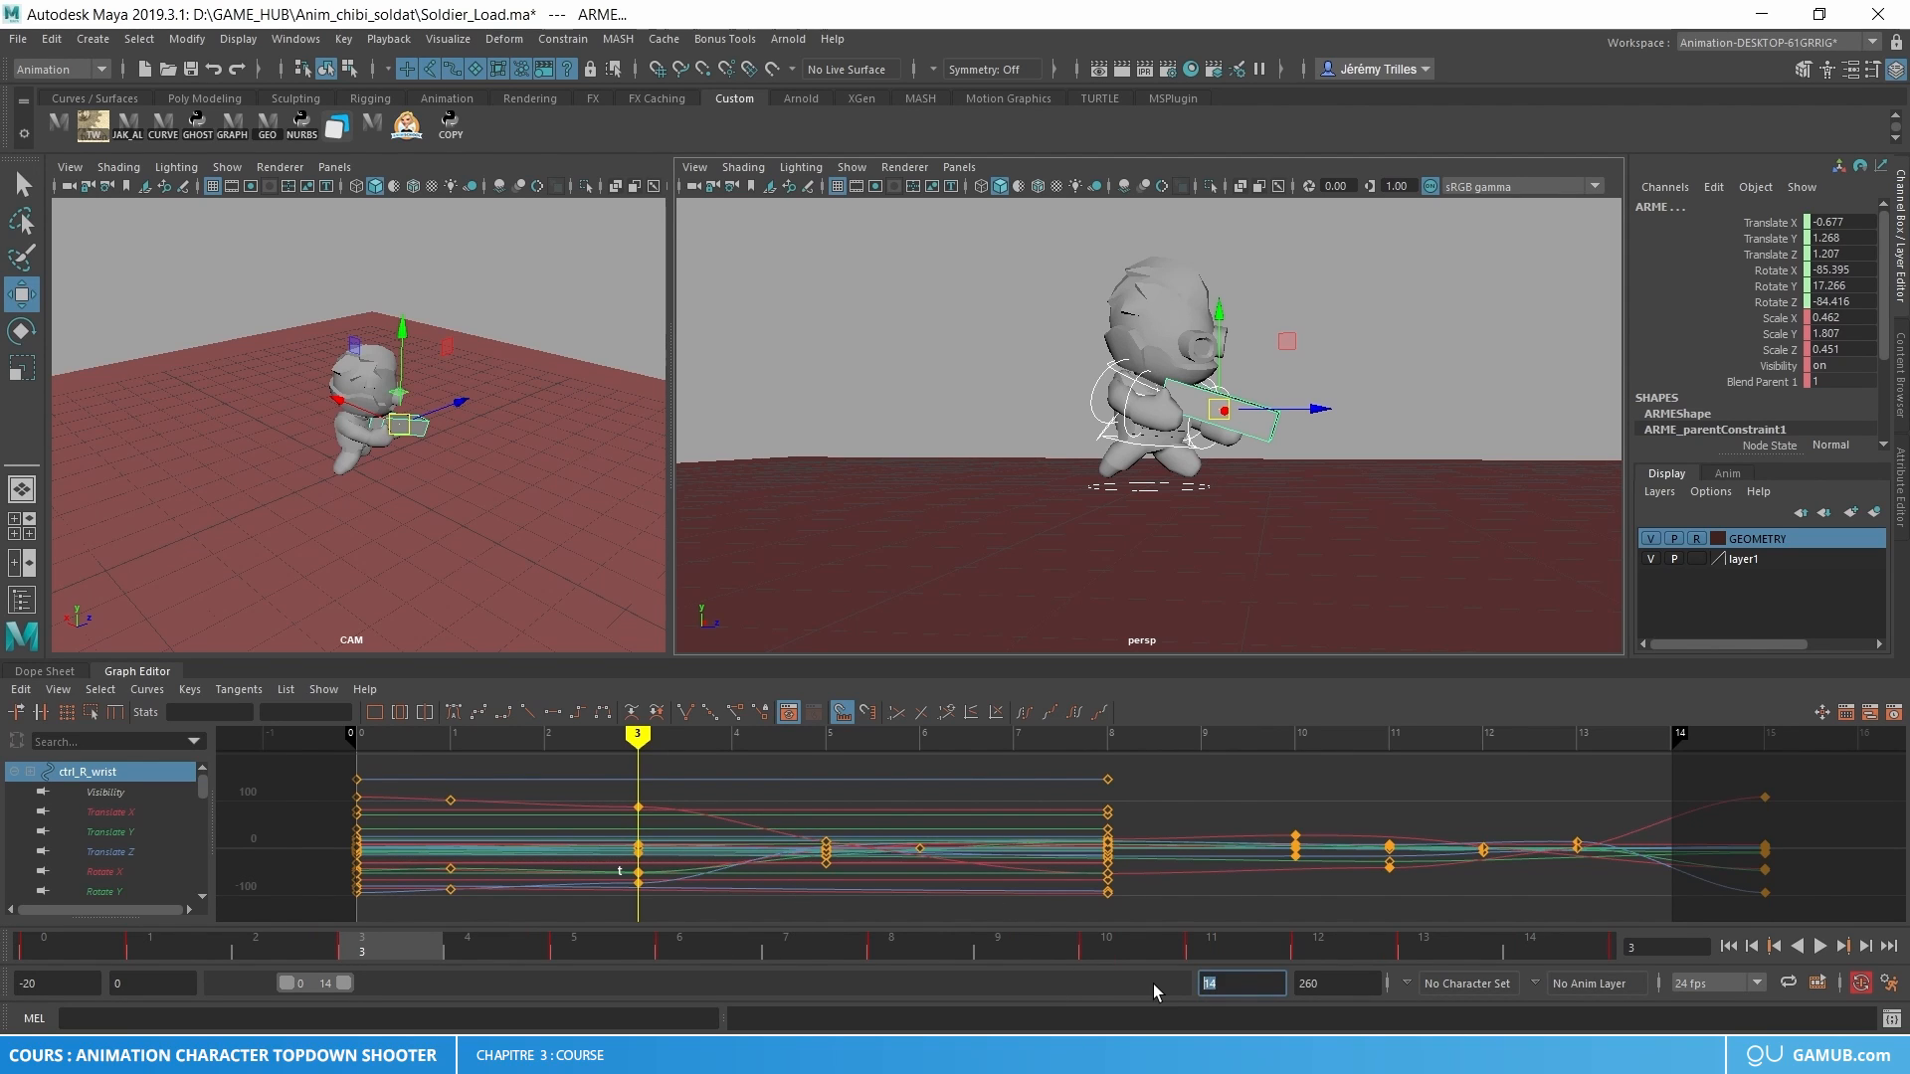
key(Return)
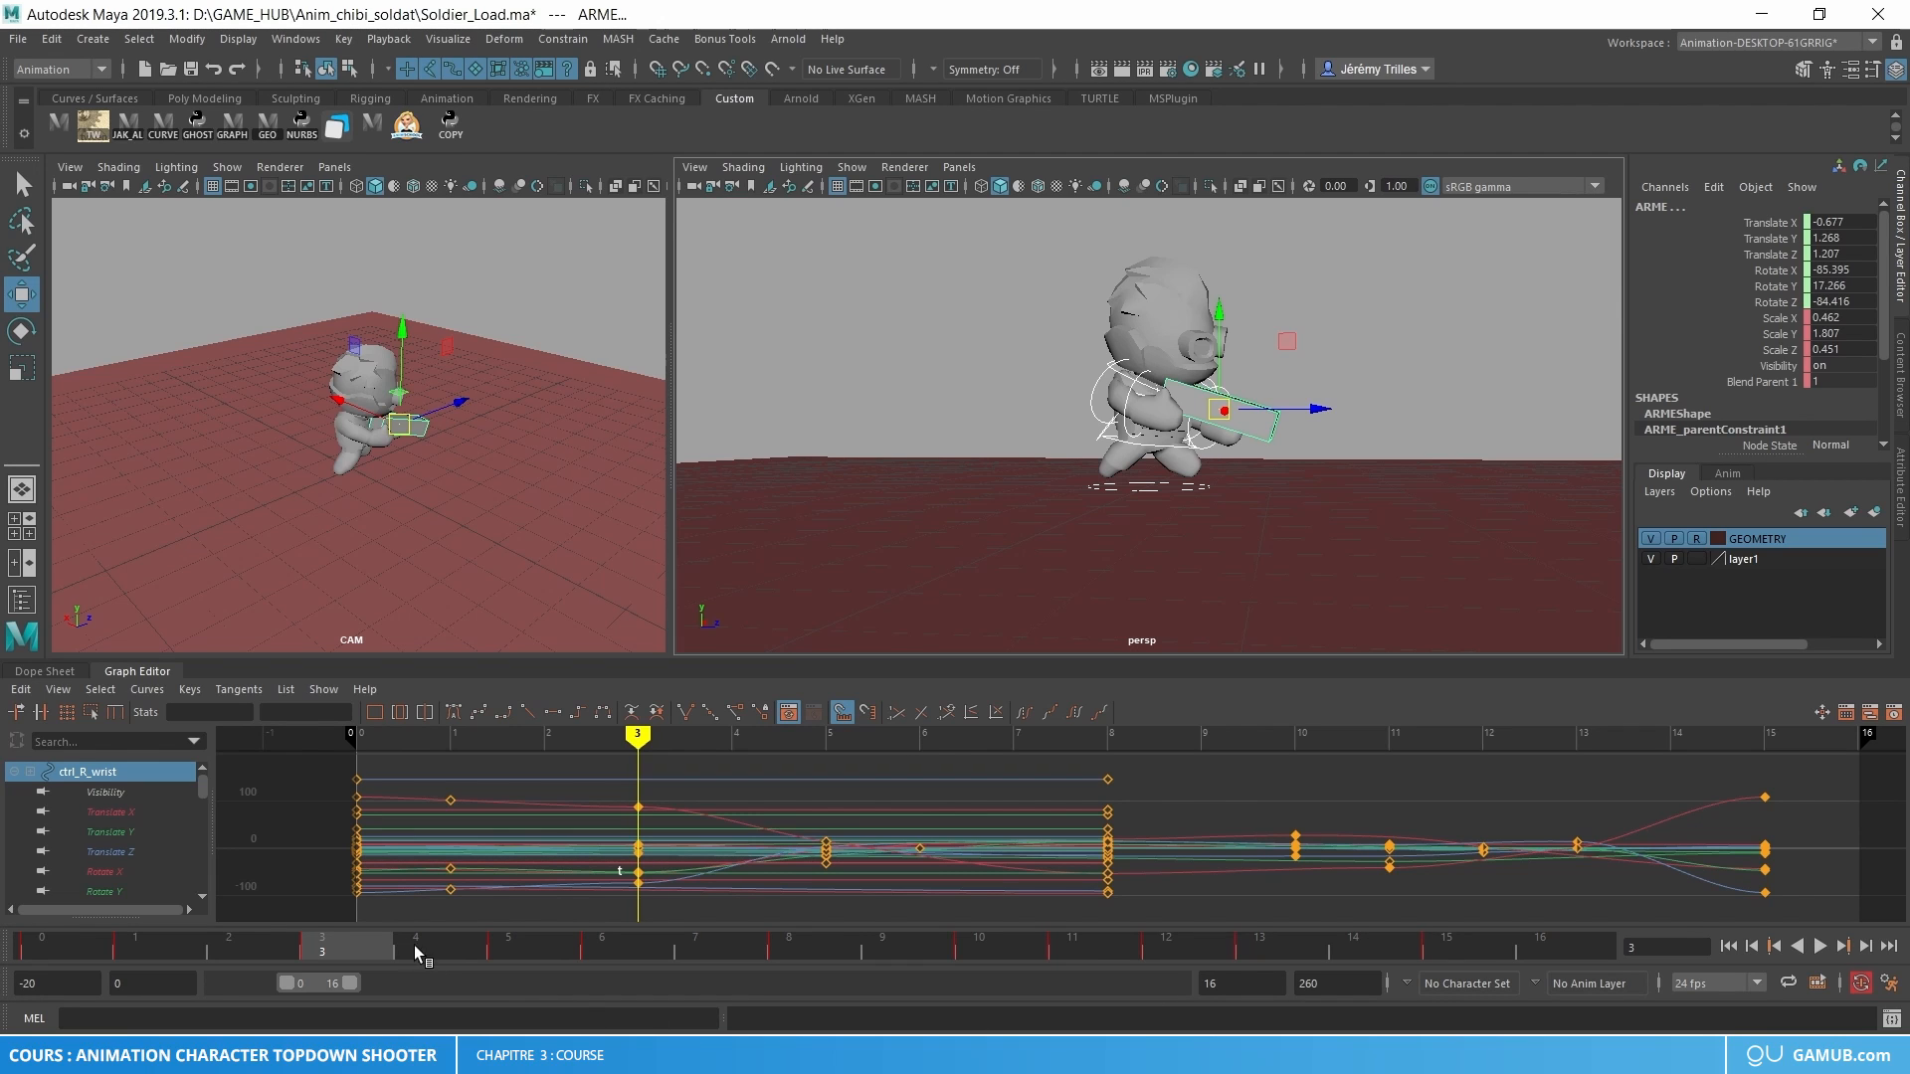
- Shift all keys from frames 3 to 15 one frame earlier and return to frame 0
shift+drag(371, 947, 1472, 947)
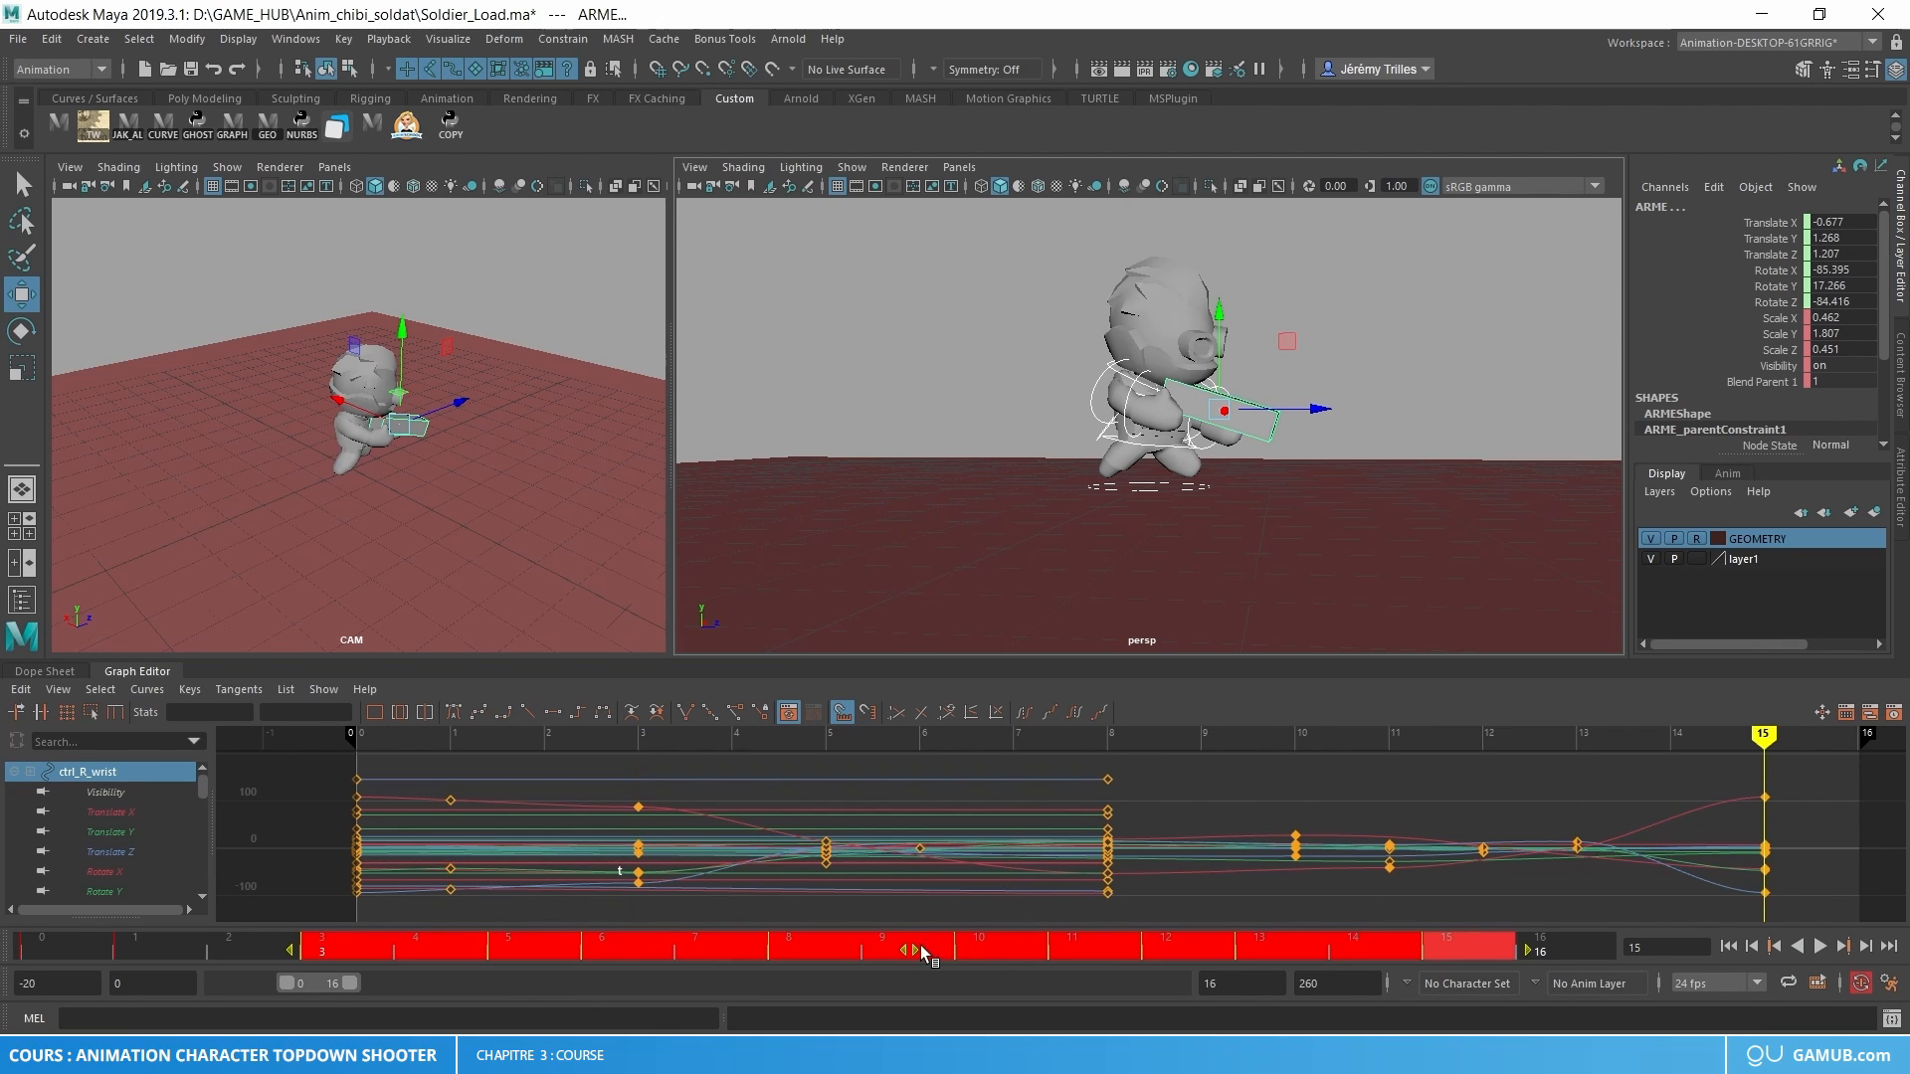
drag(895, 952, 857, 952)
click(69, 950)
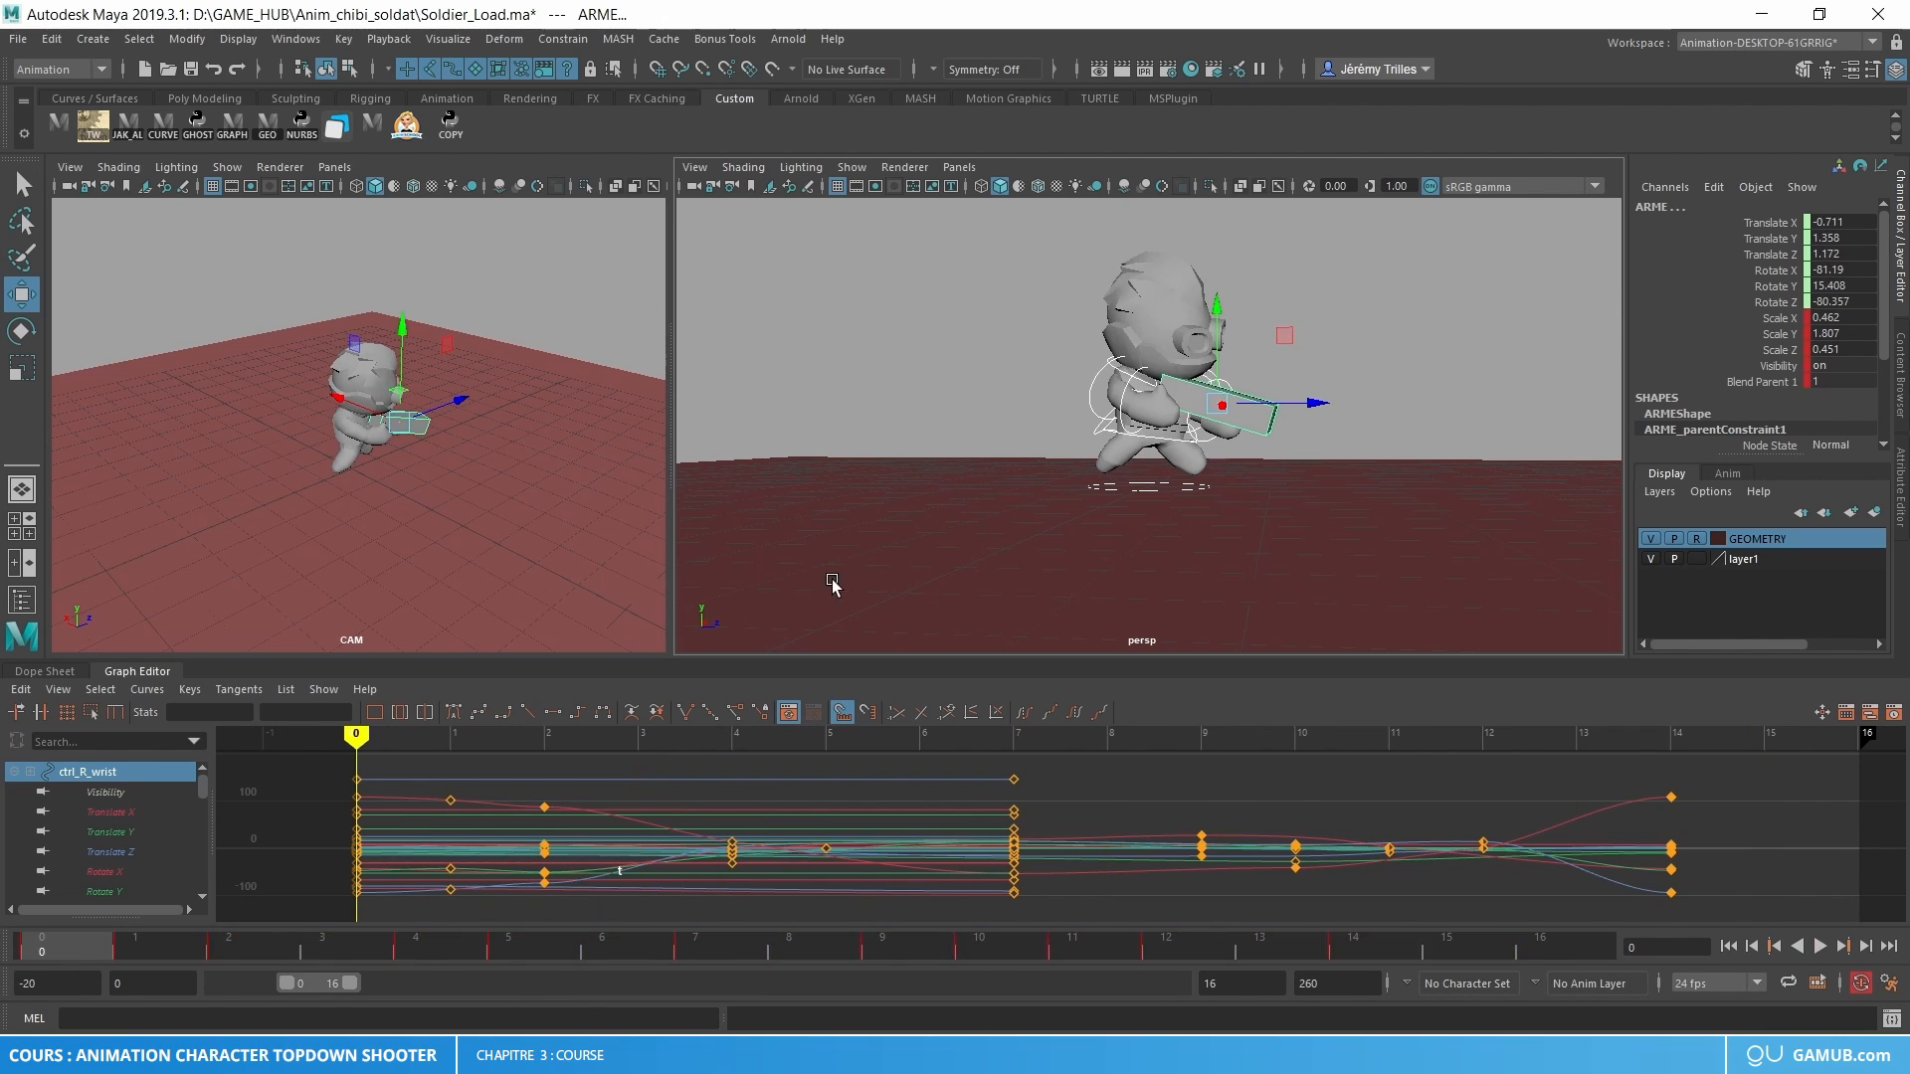
- Select the pelvis control and examine the new spacing of its keys from frame 0 to frame 14
click(1005, 468)
click(1146, 438)
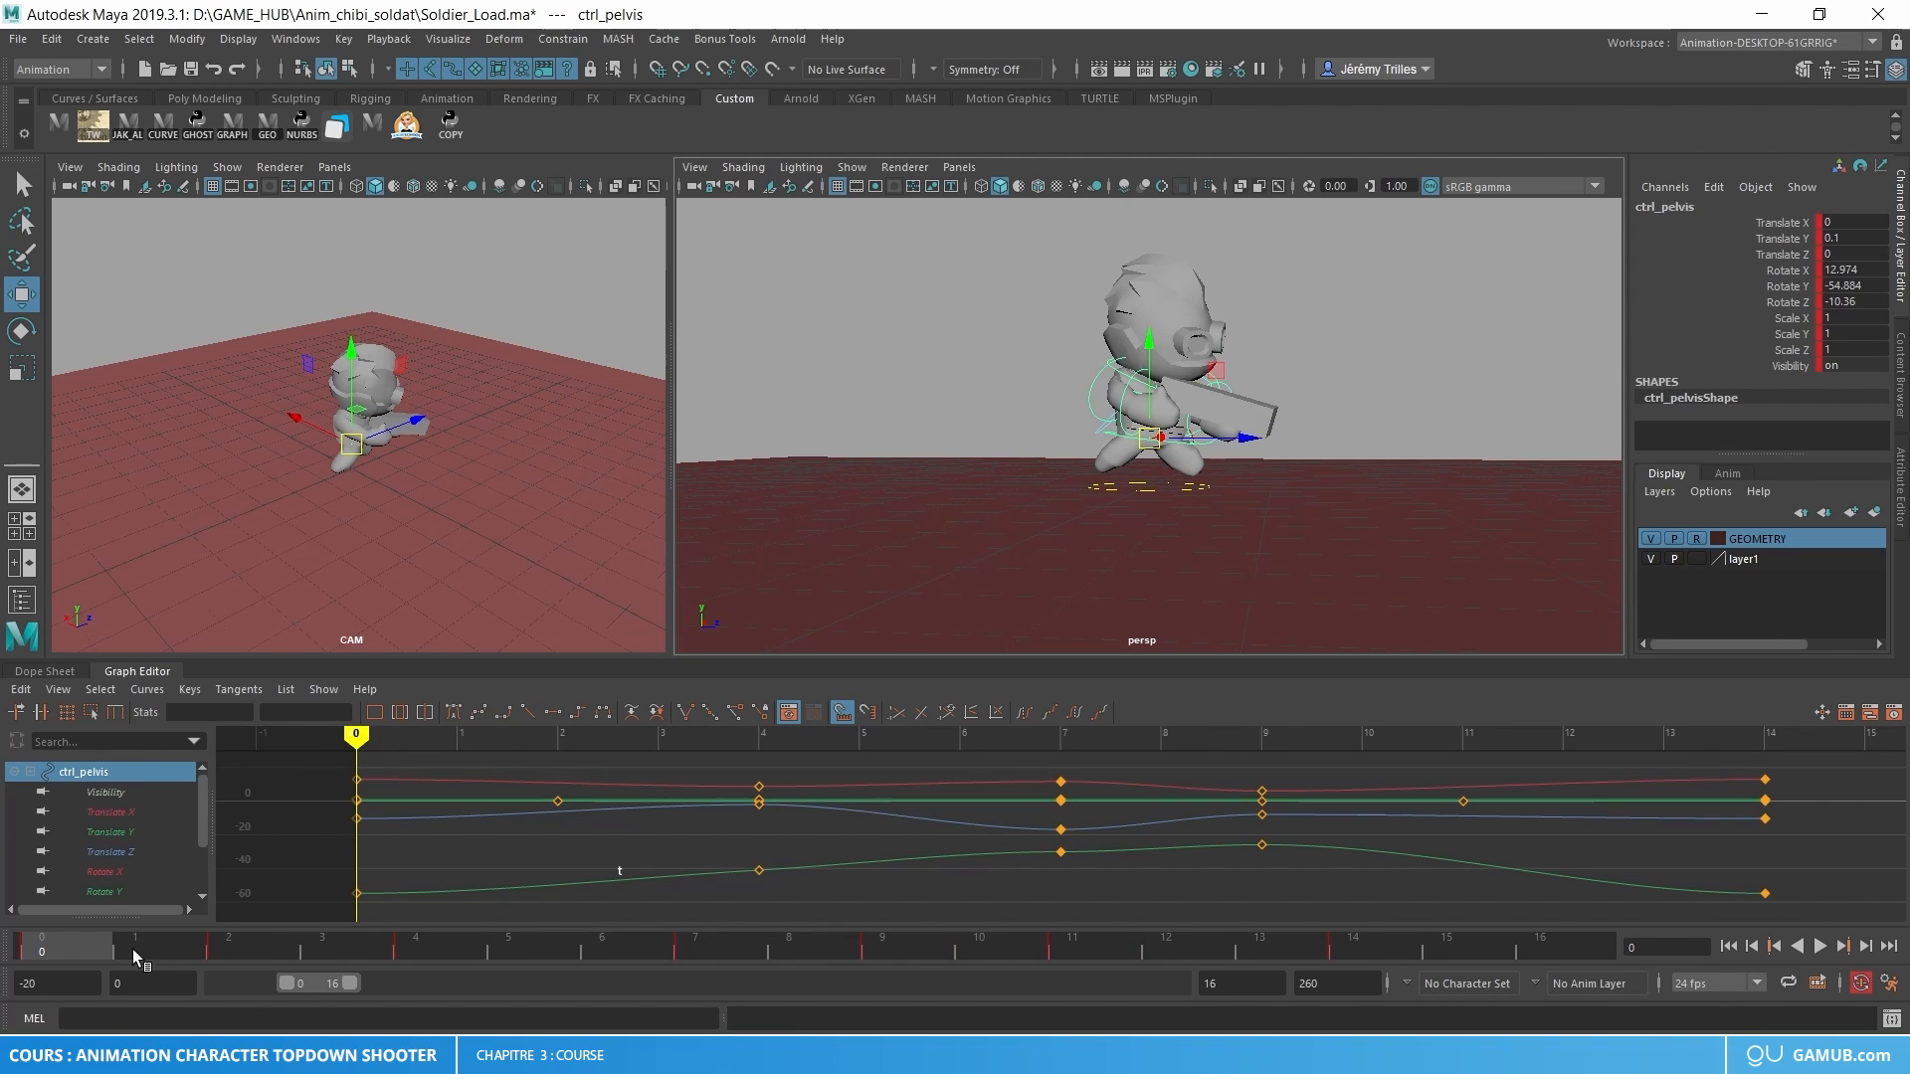
click(229, 950)
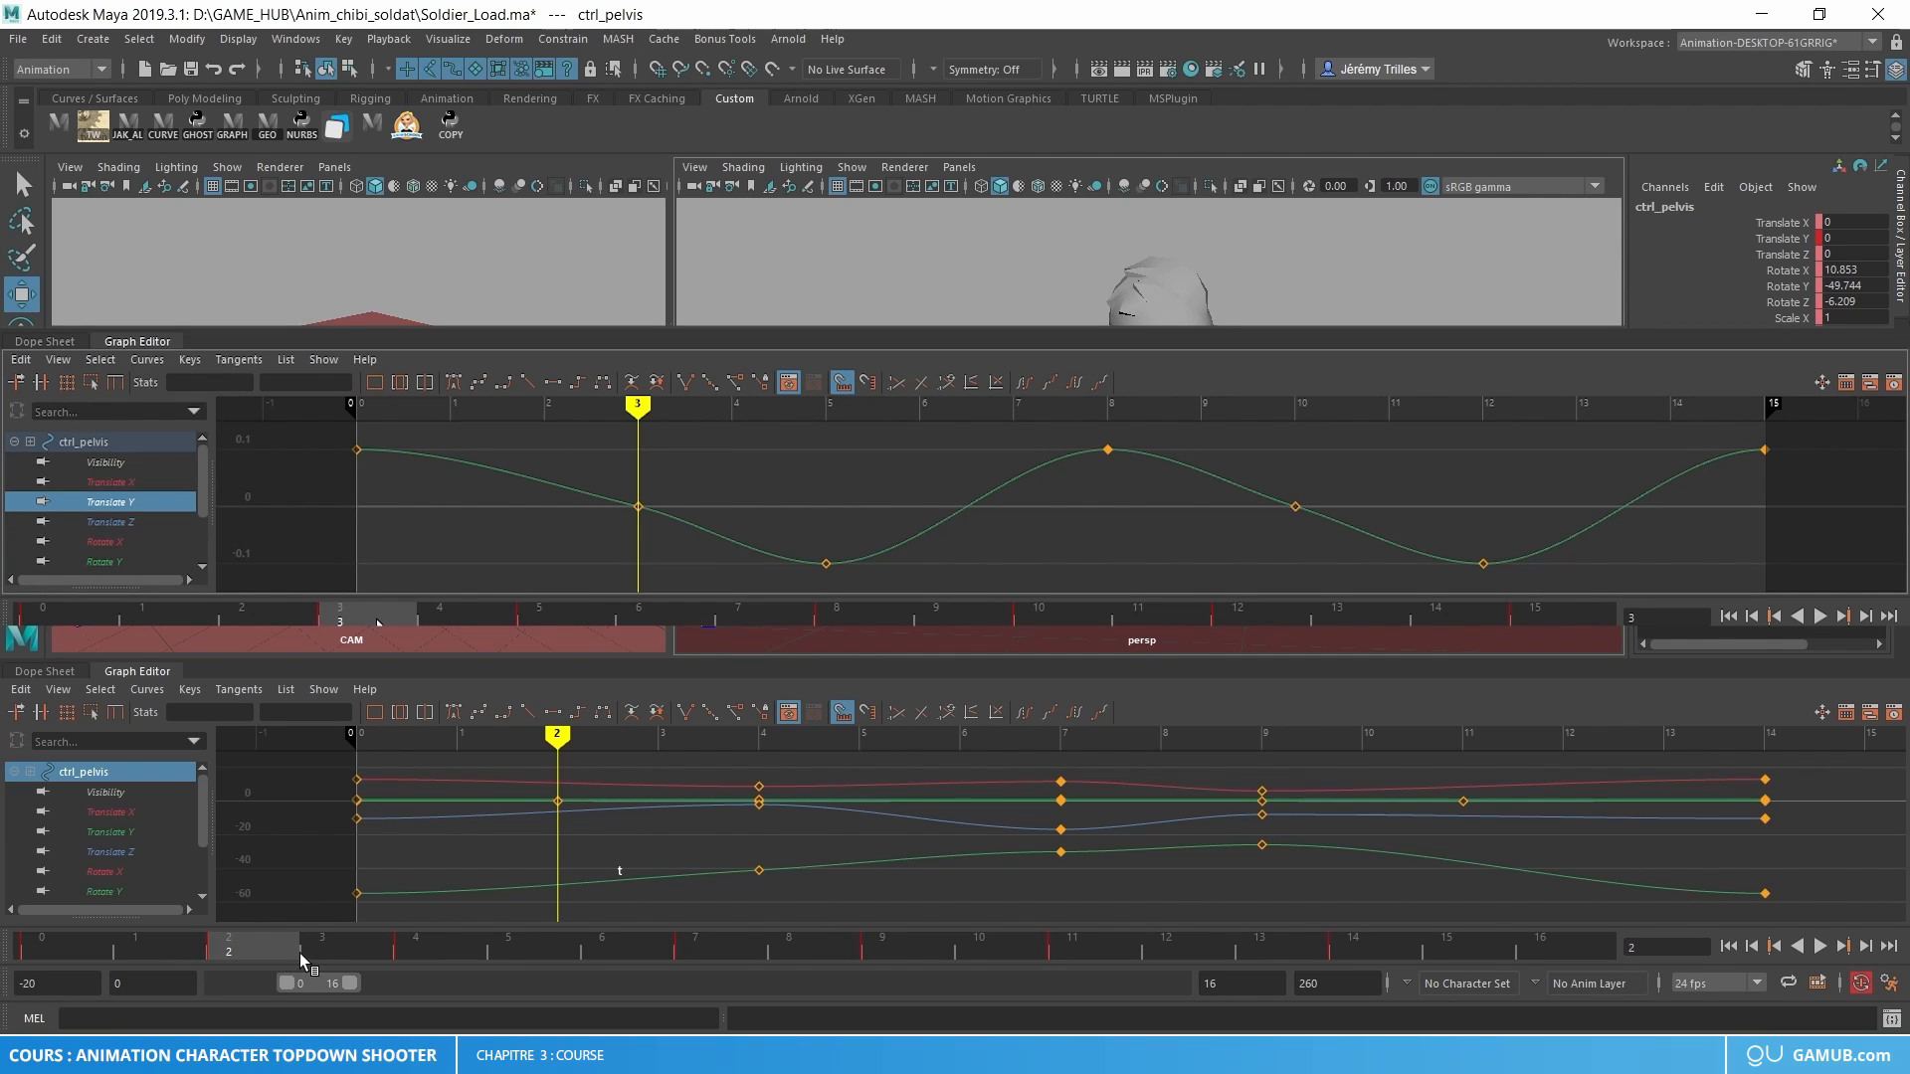
click(75, 945)
key(alt+v)
key(alt+v)
mouse_move(842, 934)
mouse_down()
mouse_move(977, 939)
mouse_move(853, 940)
mouse_up()
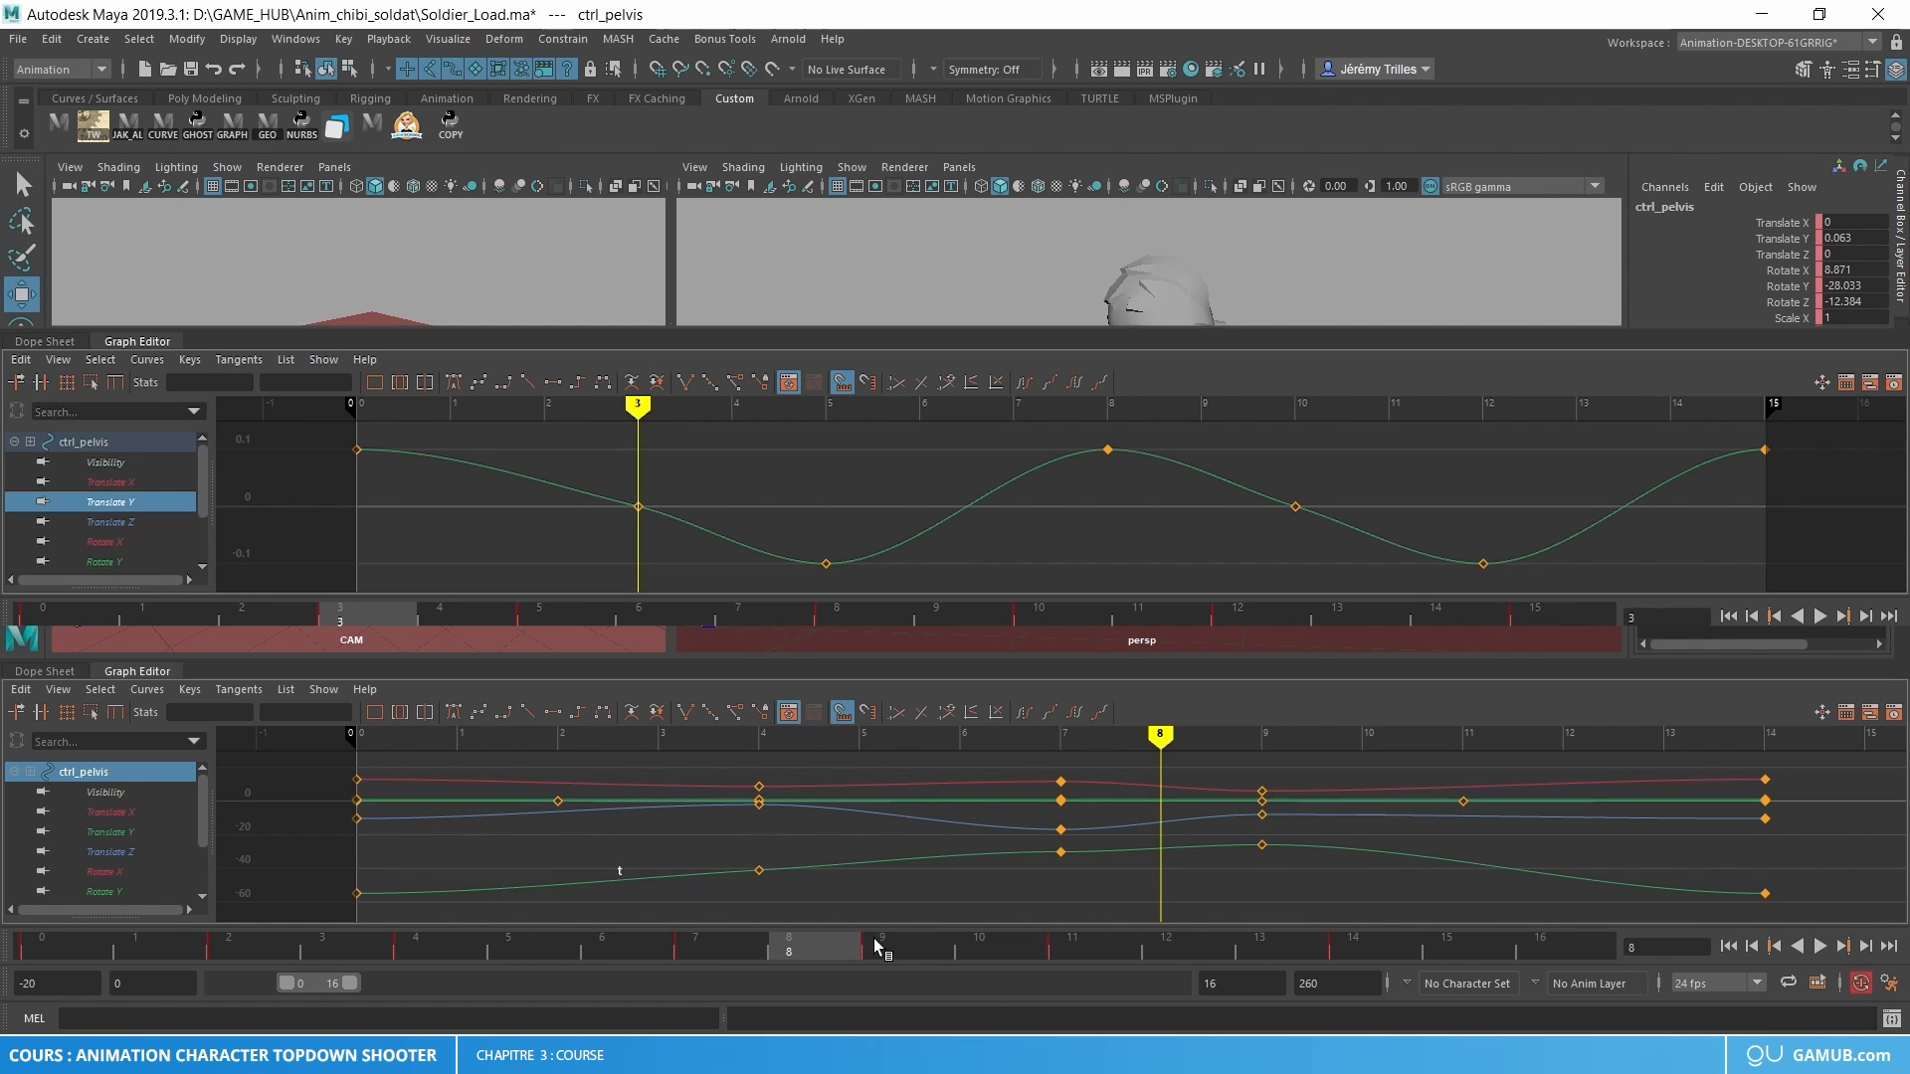
mouse_move(817, 935)
mouse_down()
mouse_move(758, 945)
mouse_move(1381, 935)
mouse_up()
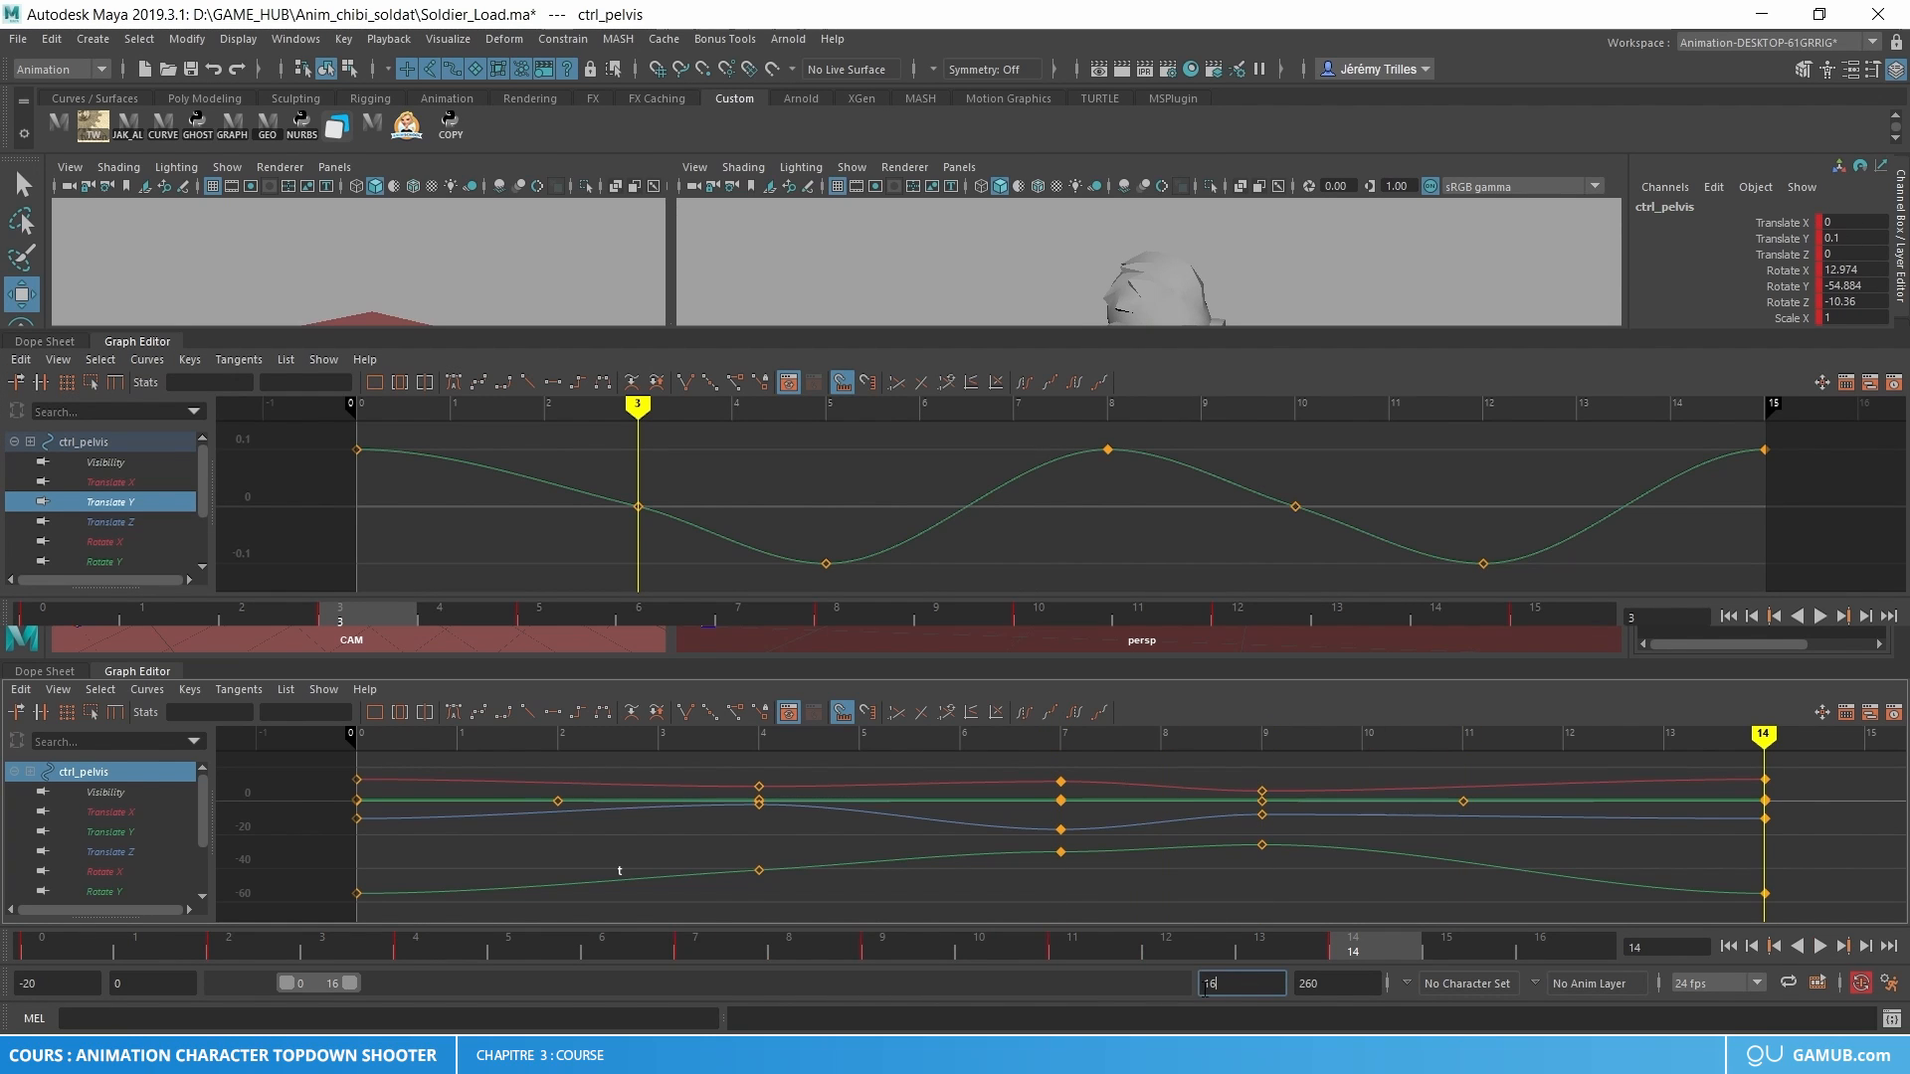
- Set the playback end to frame 14 and play the shortened cycle
key(BackSpace)
text(4)
key(Return)
key(alt+v)
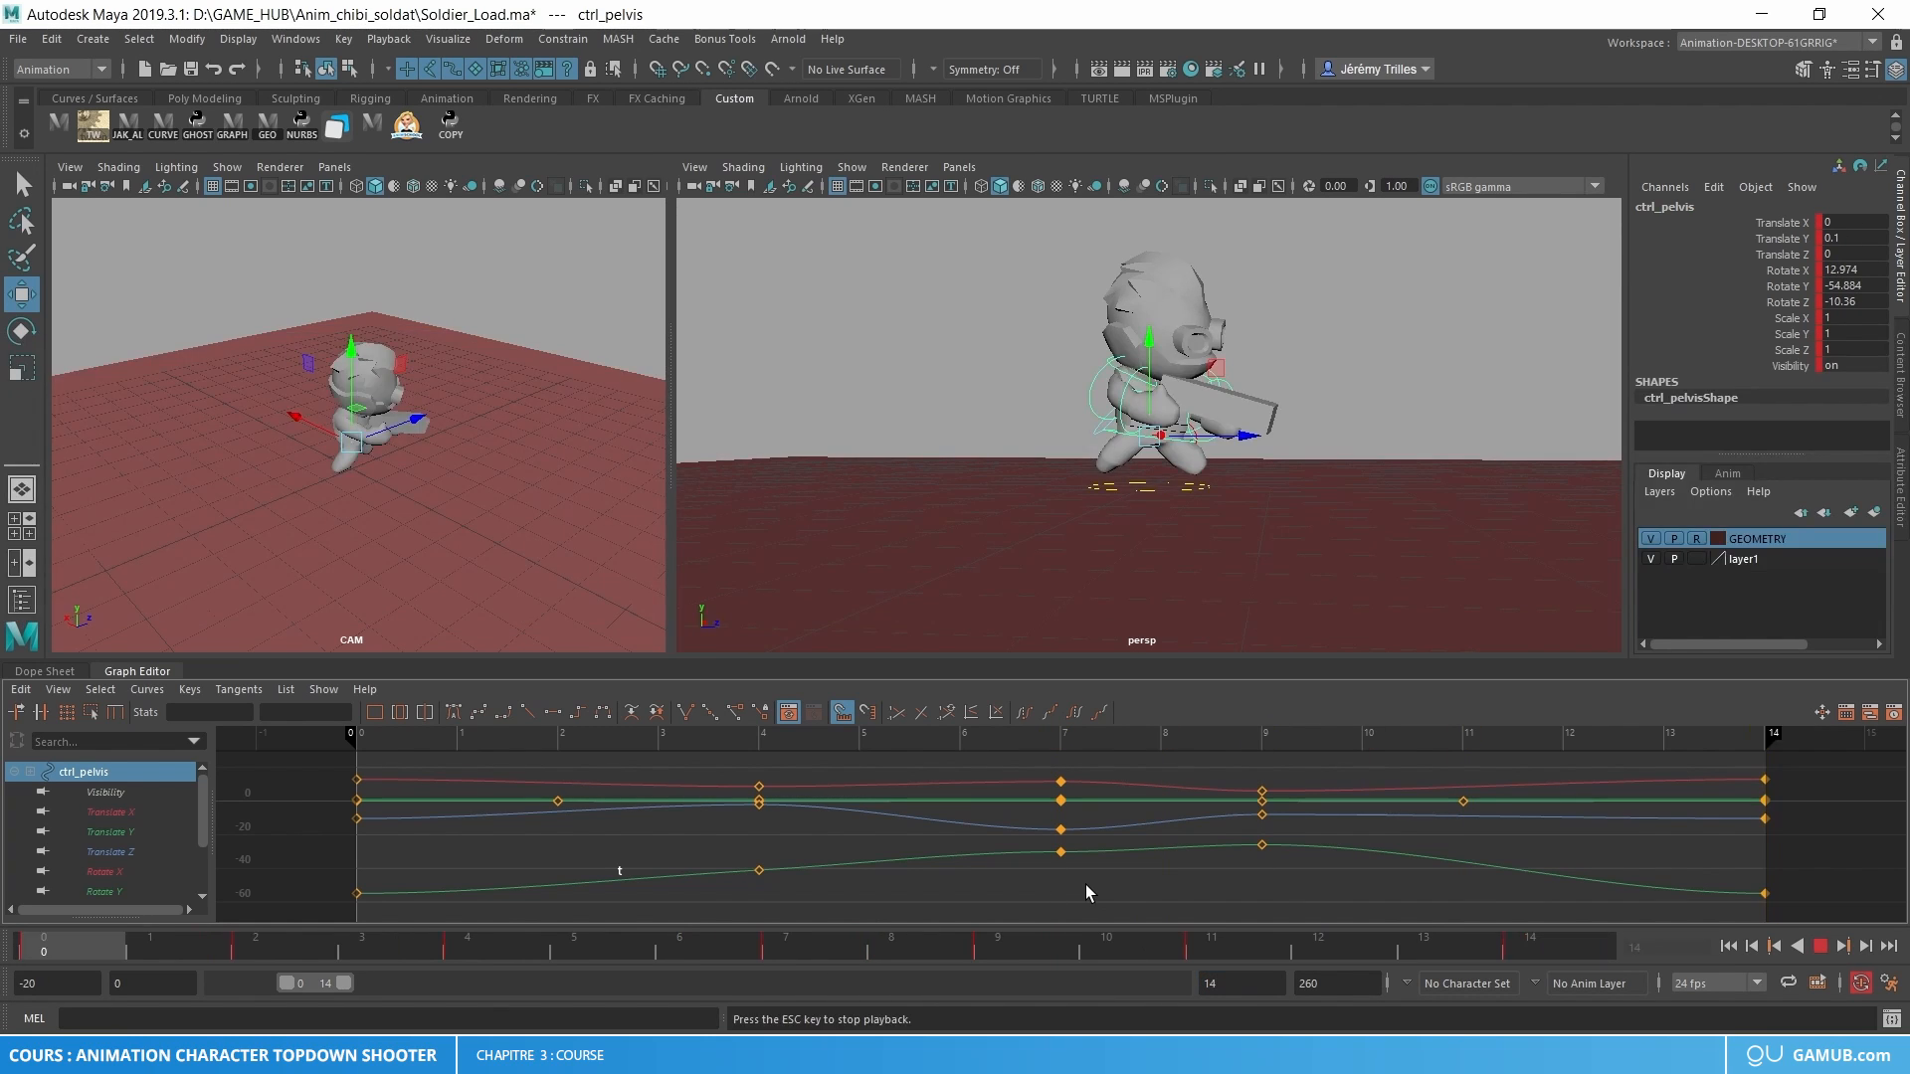
key(Escape)
- Select the clavicle control and examine its Translate Y curve and the poses at frames 4, 5 and 7
key(f)
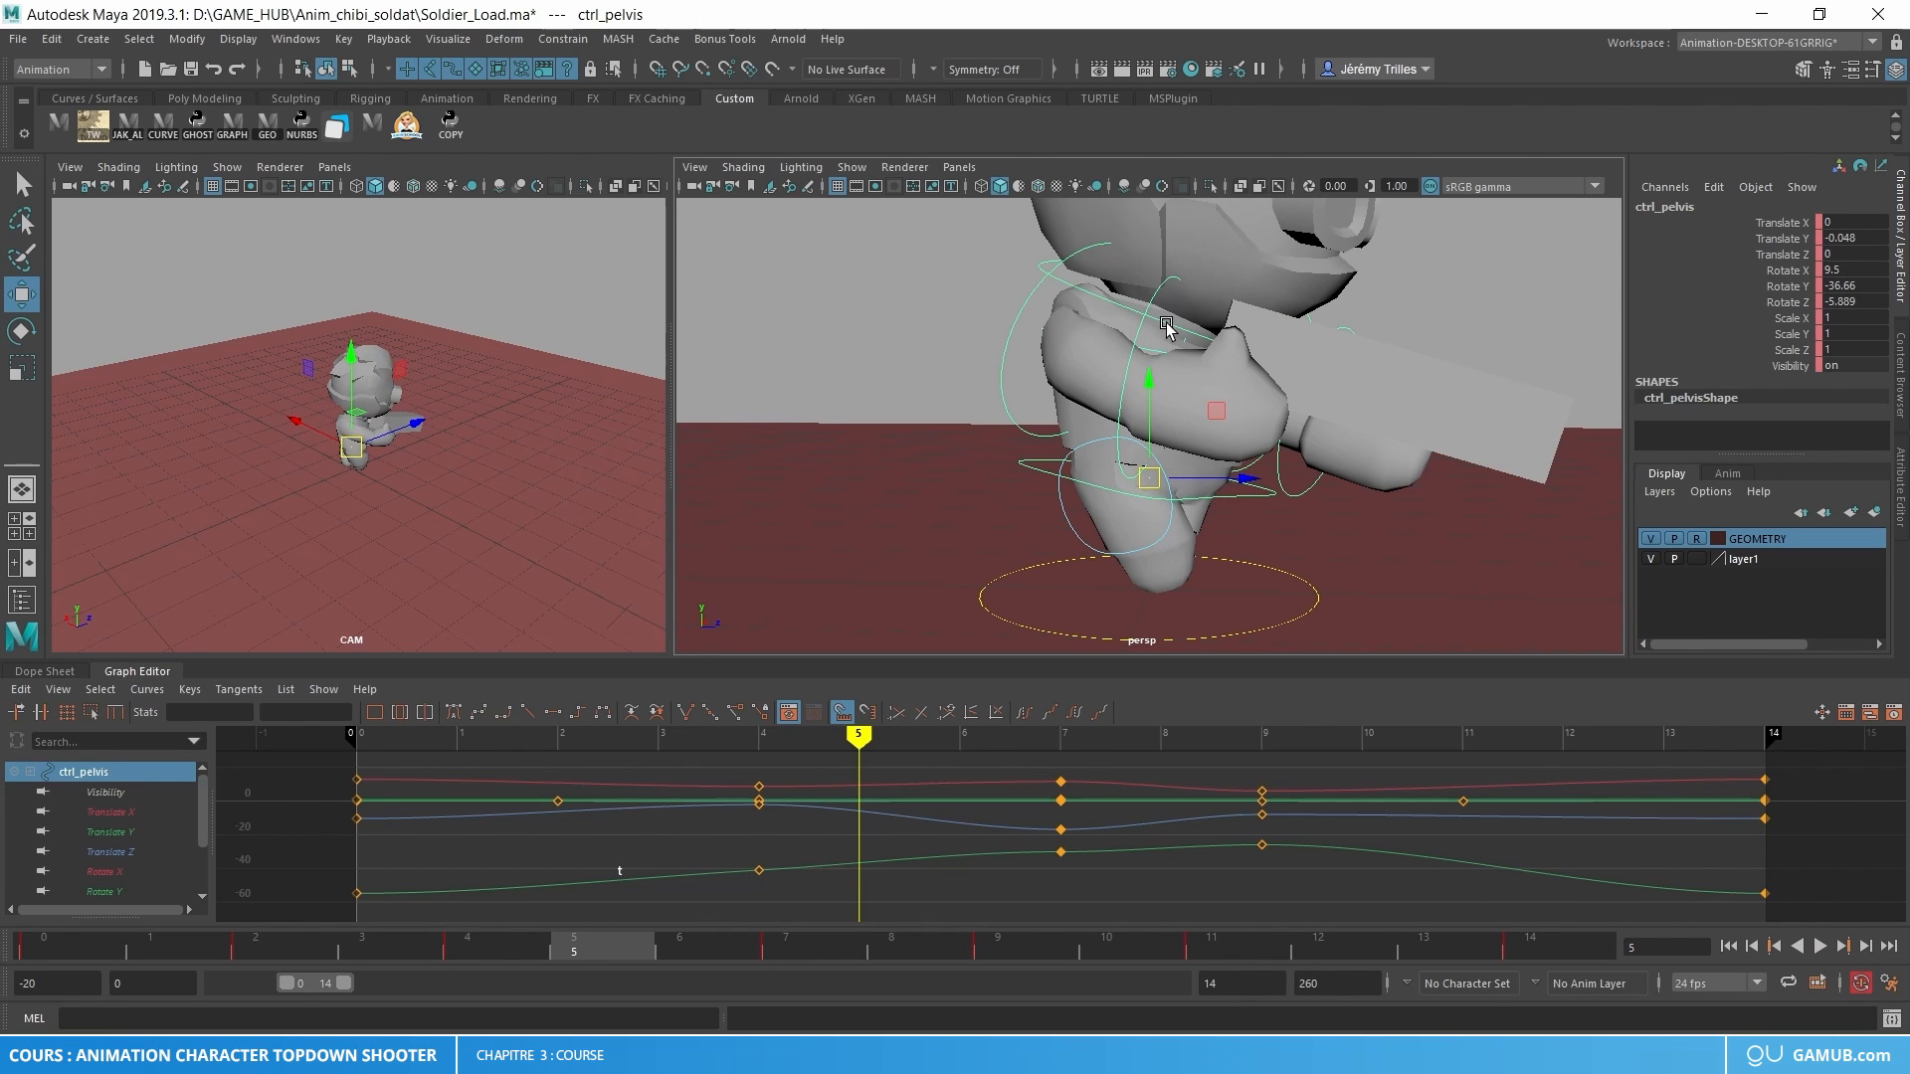
click(1166, 327)
click(1149, 351)
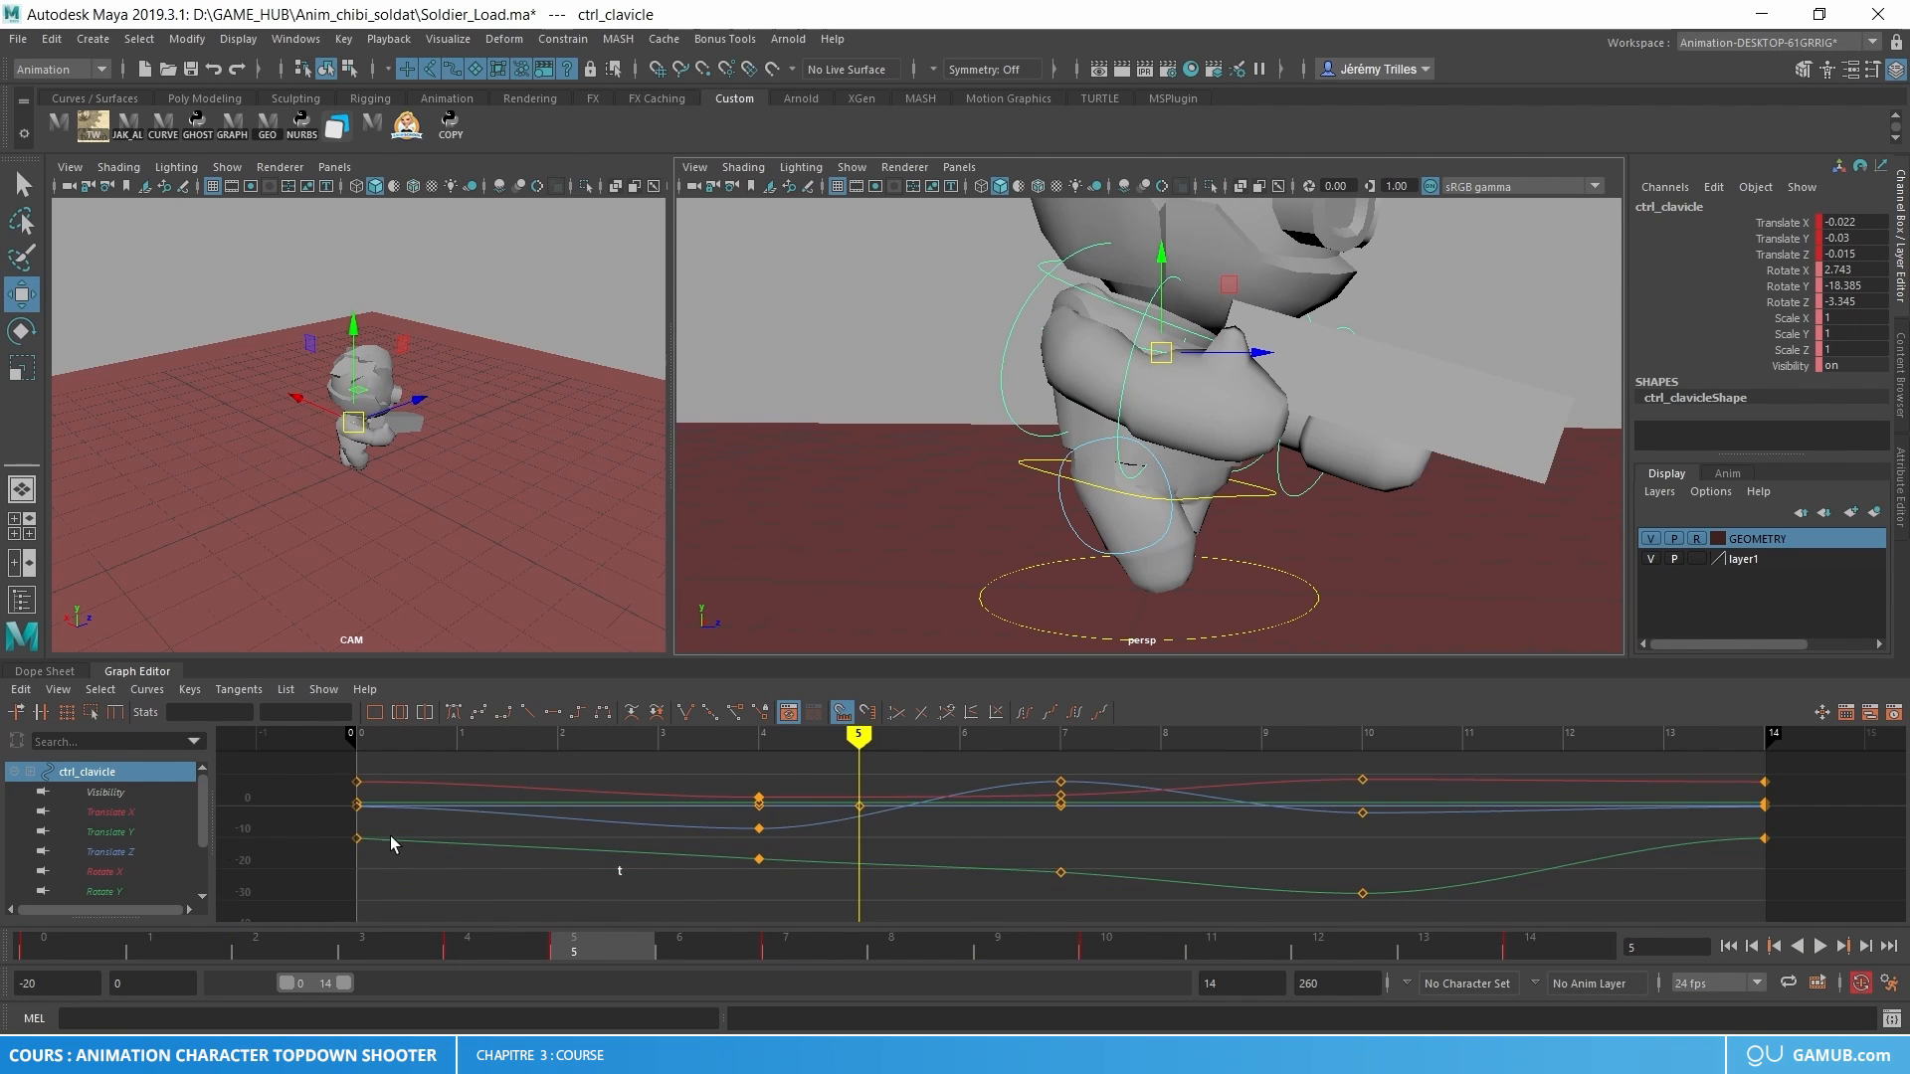
click(147, 832)
click(525, 945)
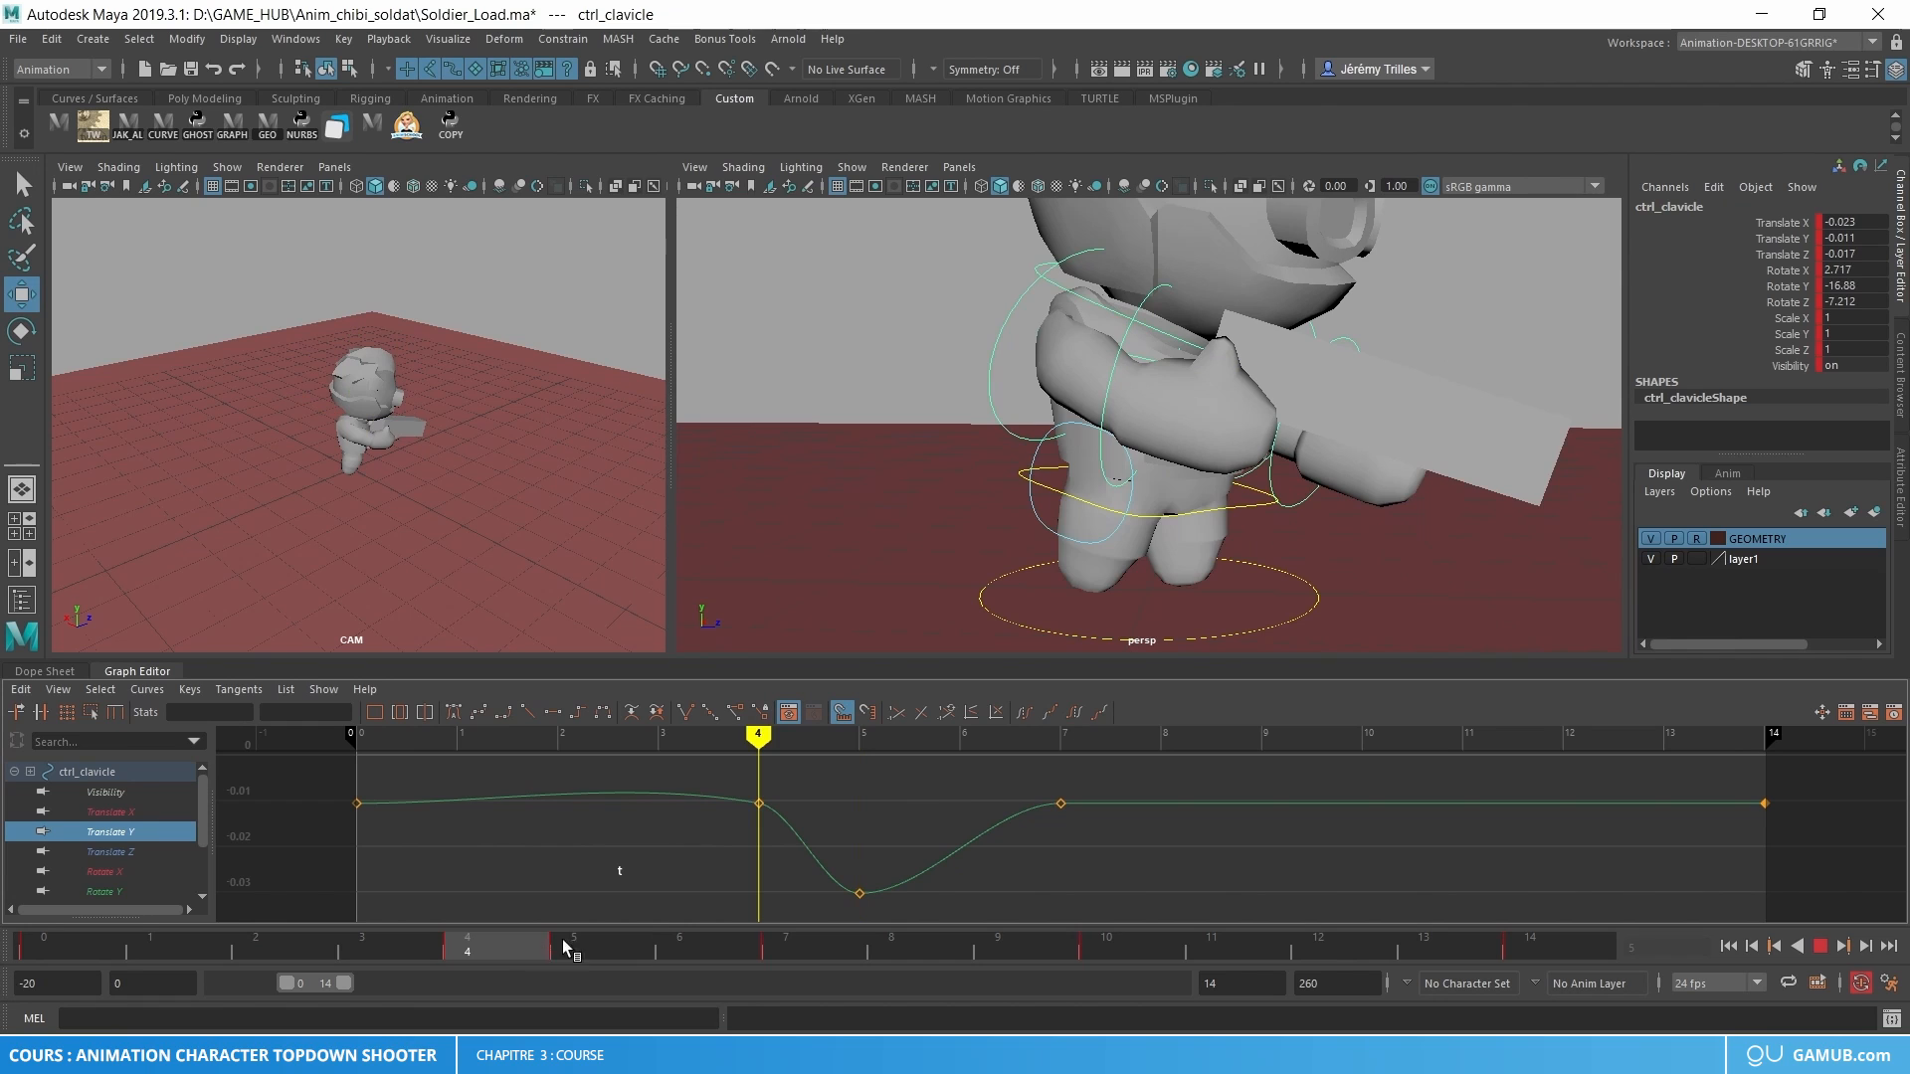
mouse_move(563, 939)
mouse_down()
mouse_move(1104, 927)
mouse_move(163, 952)
mouse_move(587, 957)
mouse_up()
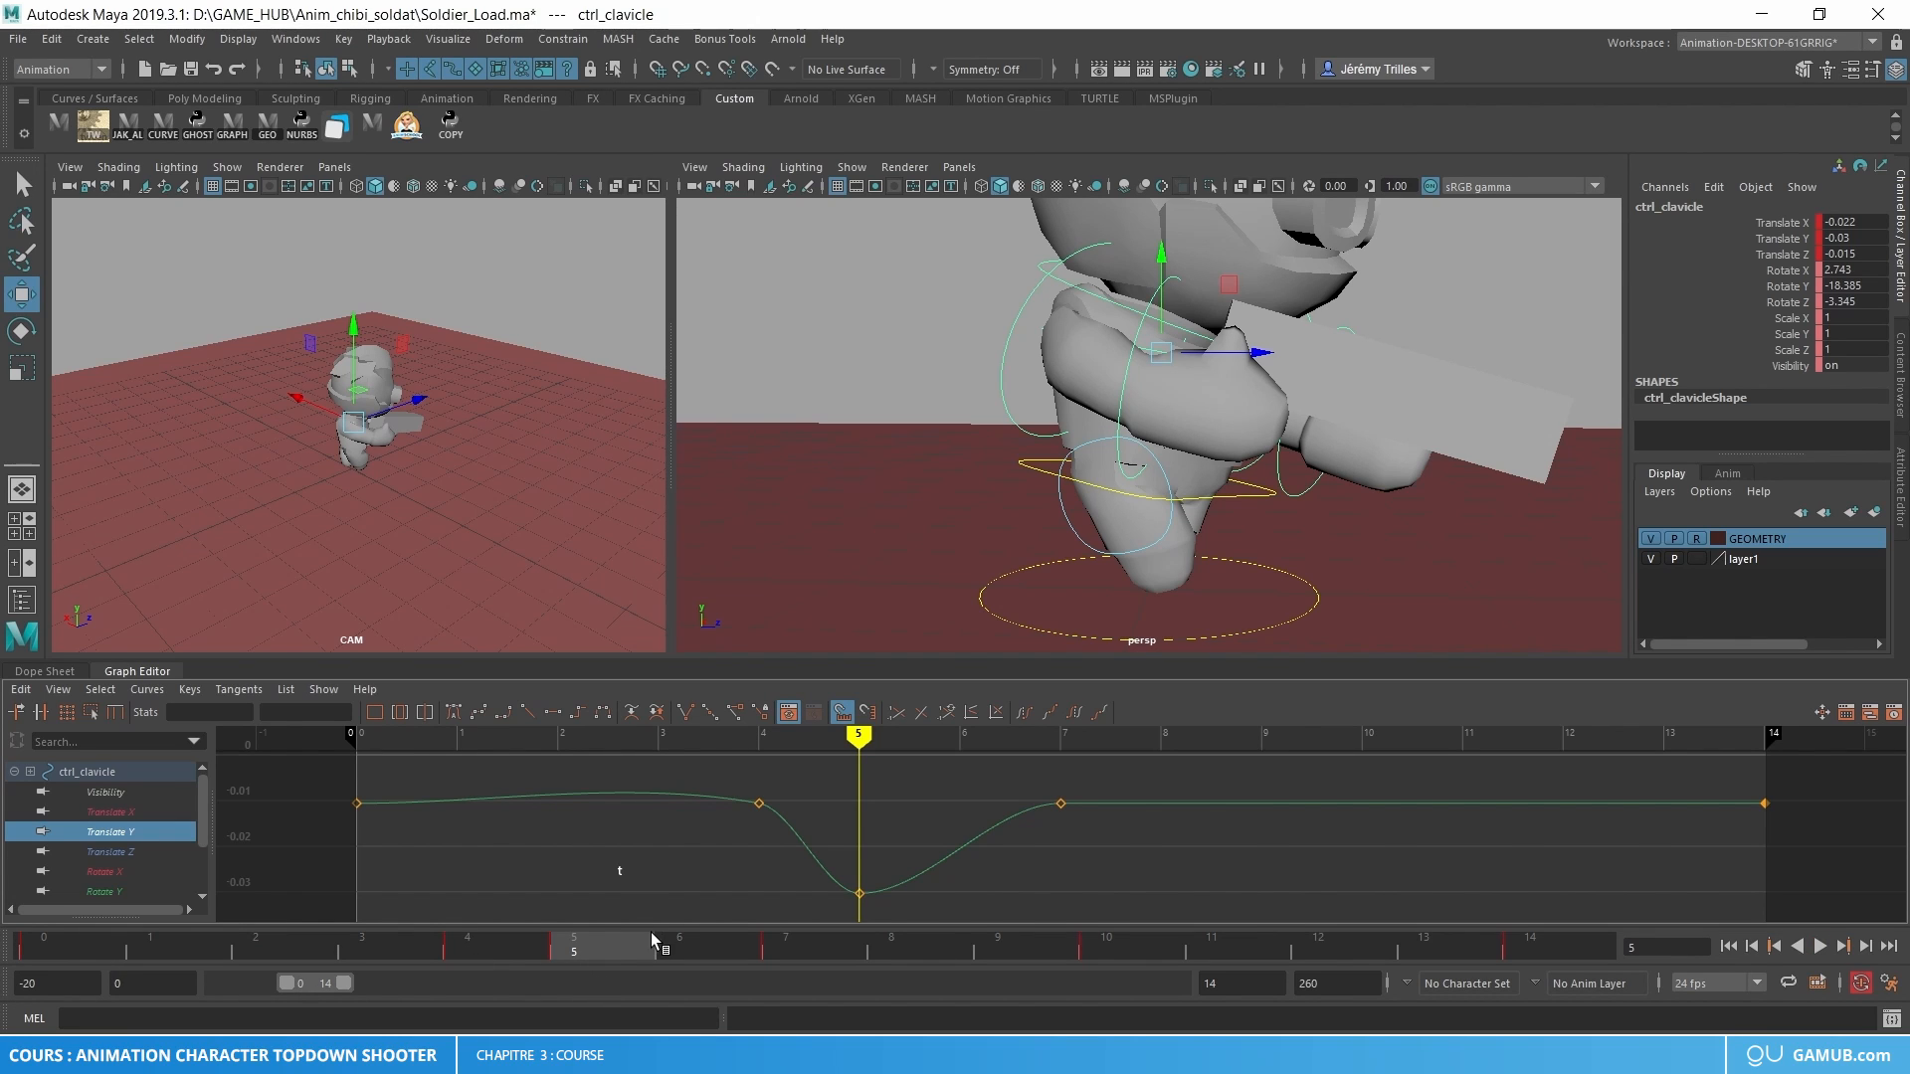
click(818, 948)
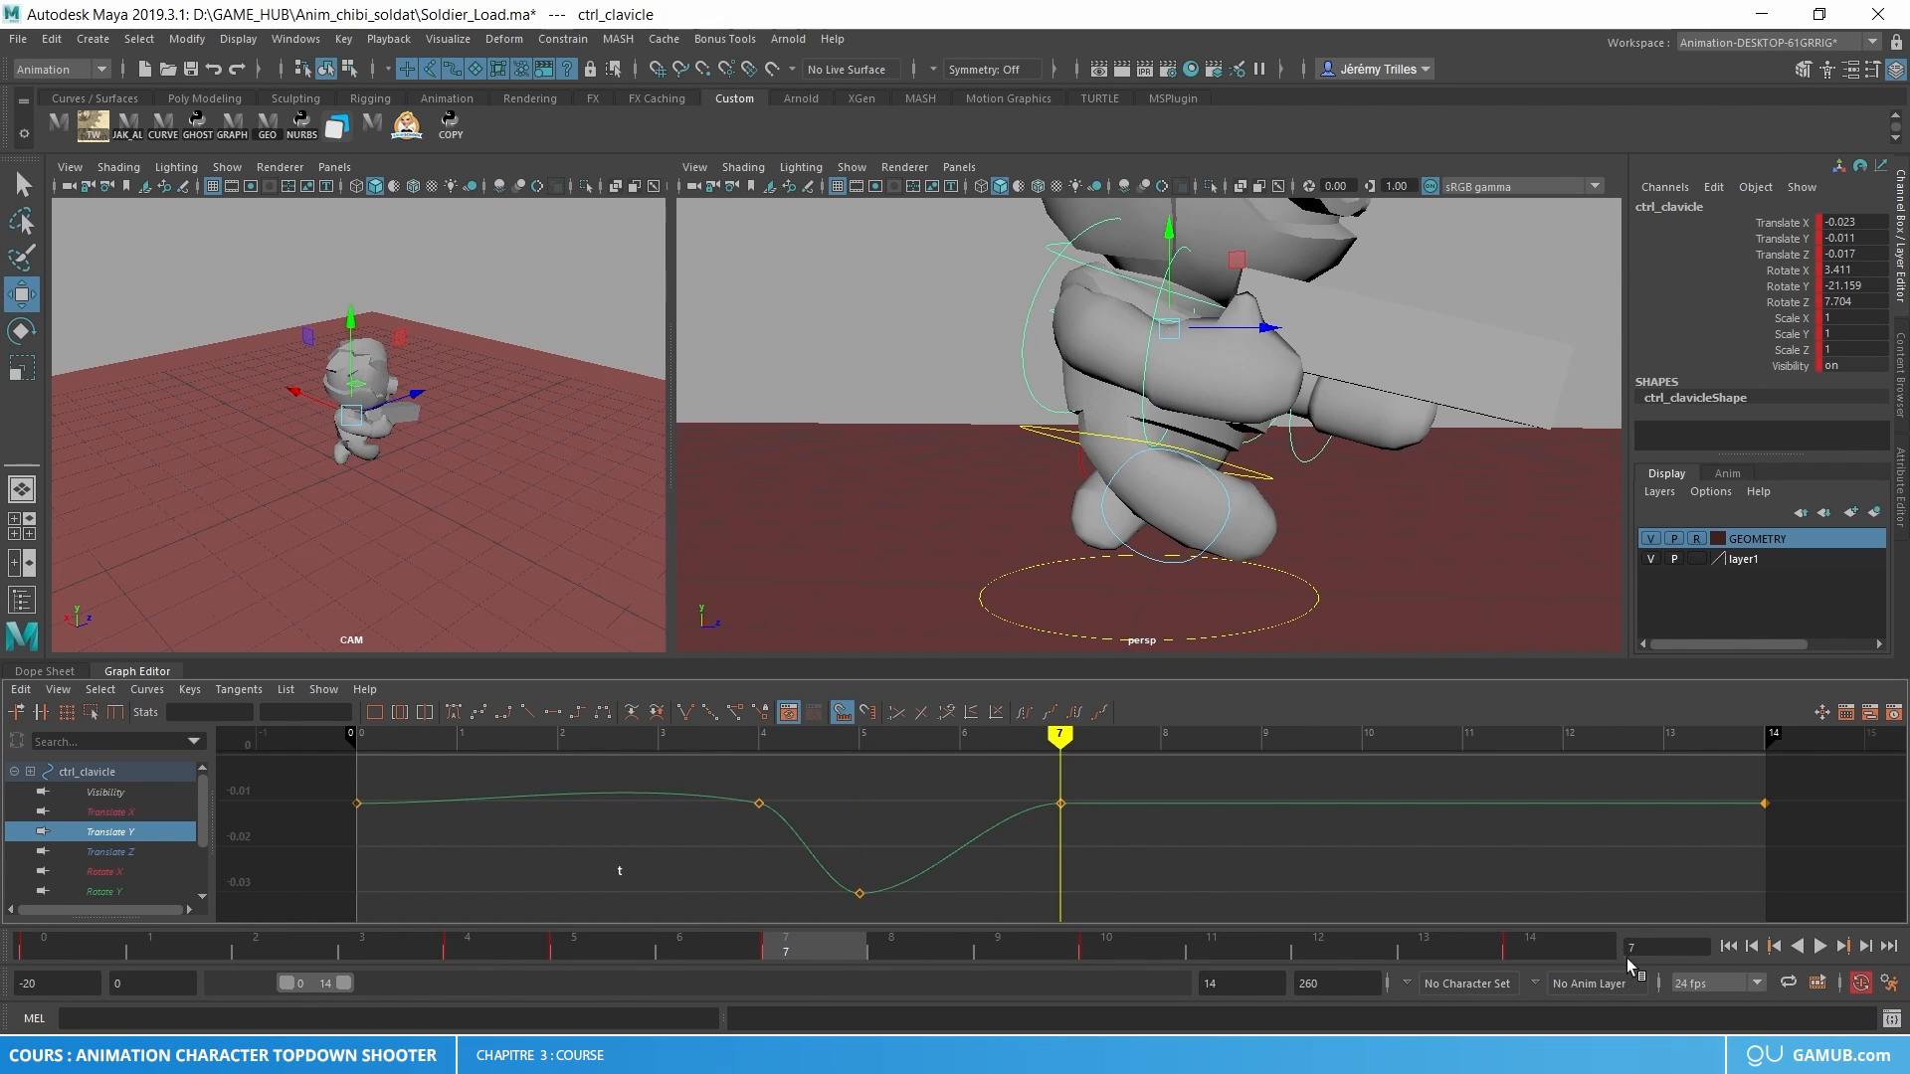
- At frame 12, lower the clavicle control to about -0.052 in Translate Y
drag(1437, 953, 1335, 940)
drag(1155, 261, 1169, 263)
scroll(1401, 809, down, 3)
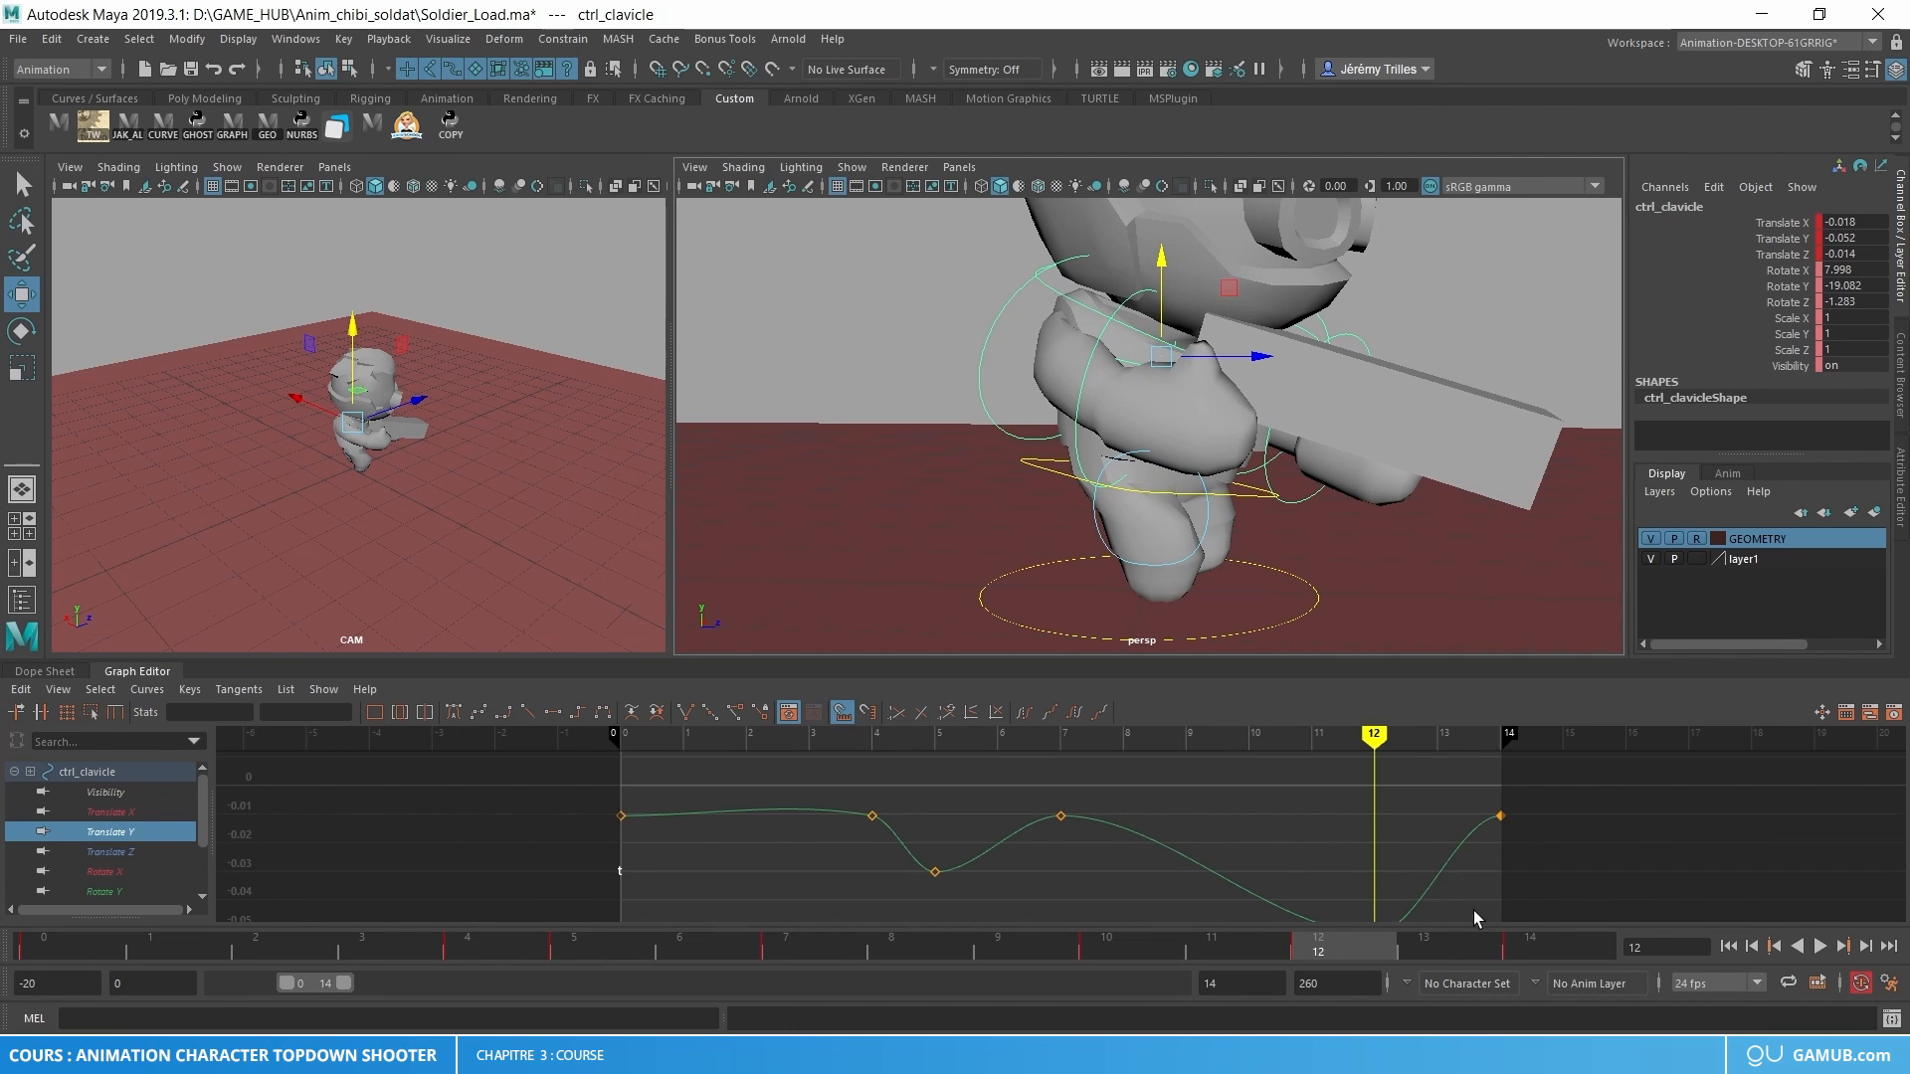
- In the clavicle's Translate Y curve, raise the frame 12 key and lower the frame 5 key to -0.0331 so both dips nearly match
drag(1470, 909, 1284, 969)
alt+middle_drag(1324, 845, 1216, 749)
drag(1334, 848, 1201, 775)
key(a)
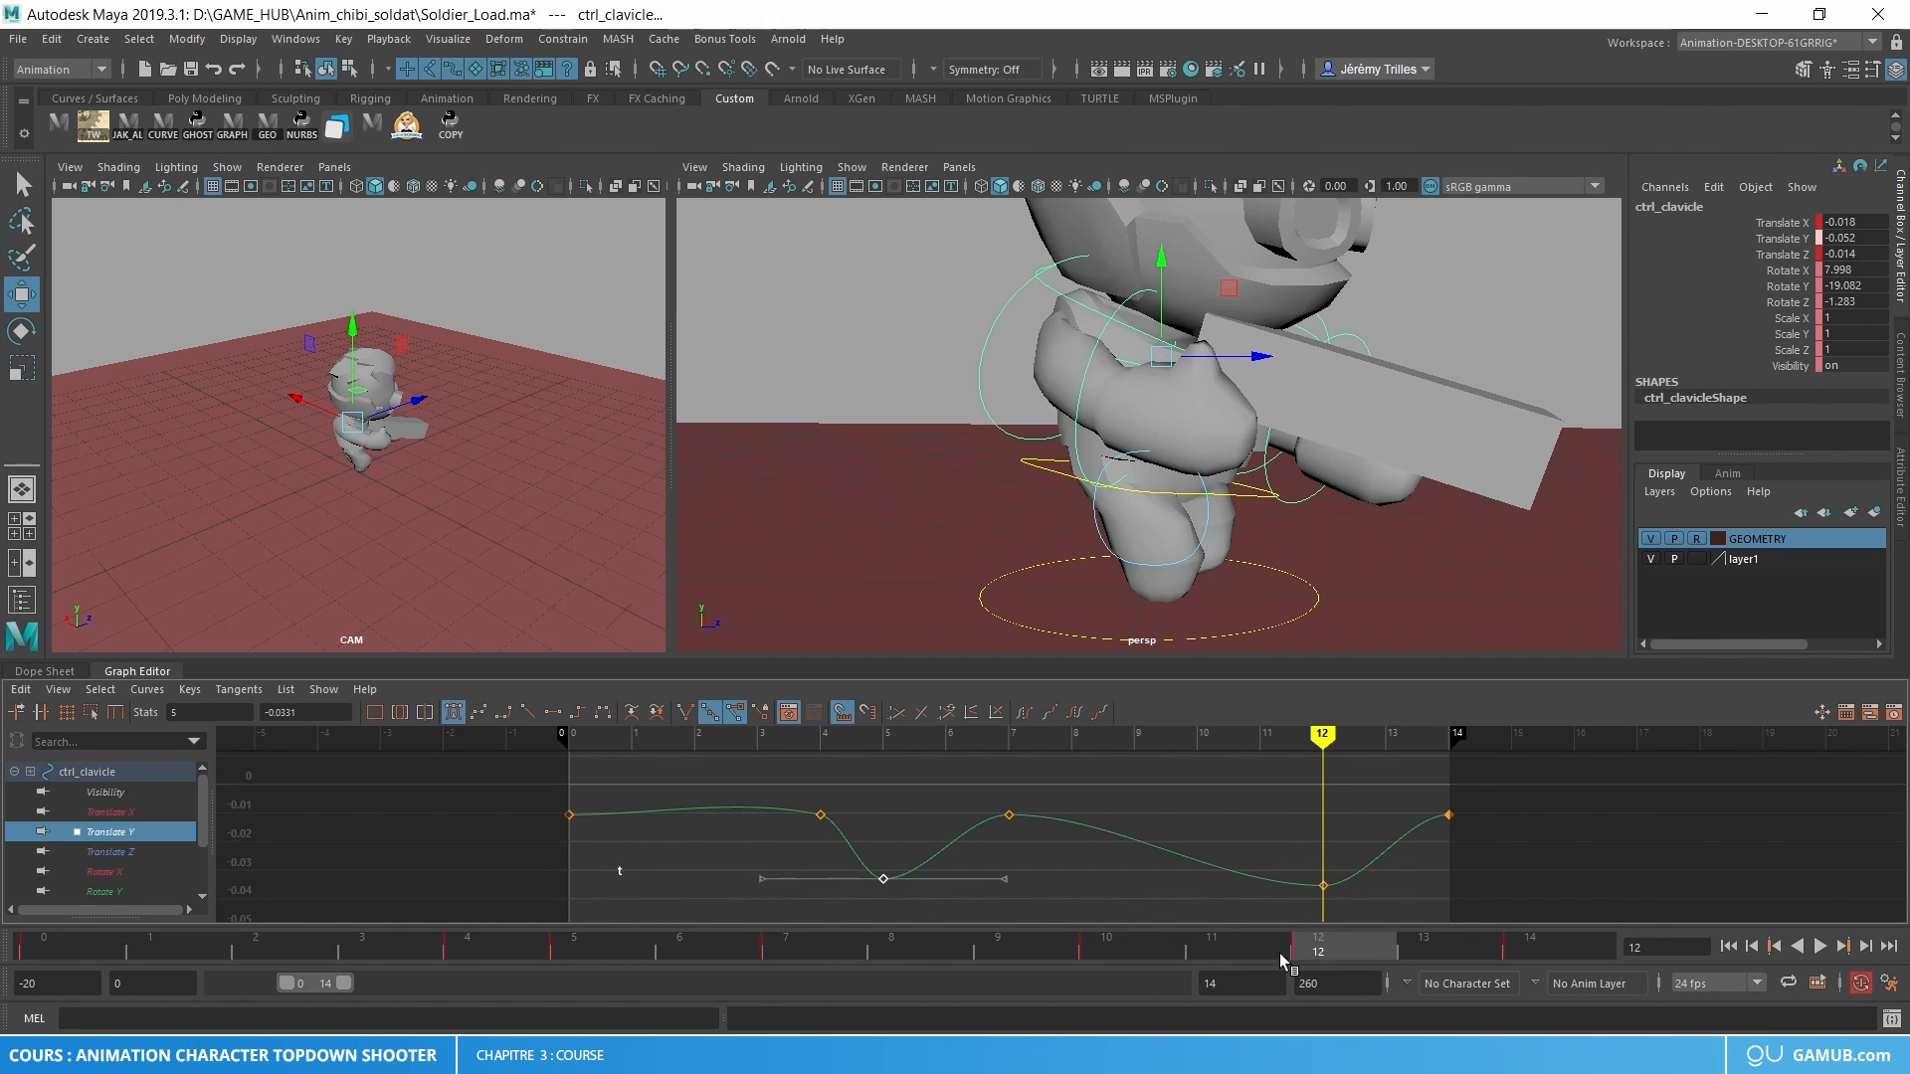
- At frame 10, raise the clavicle control to about -0.003 in Translate Y
click(1108, 947)
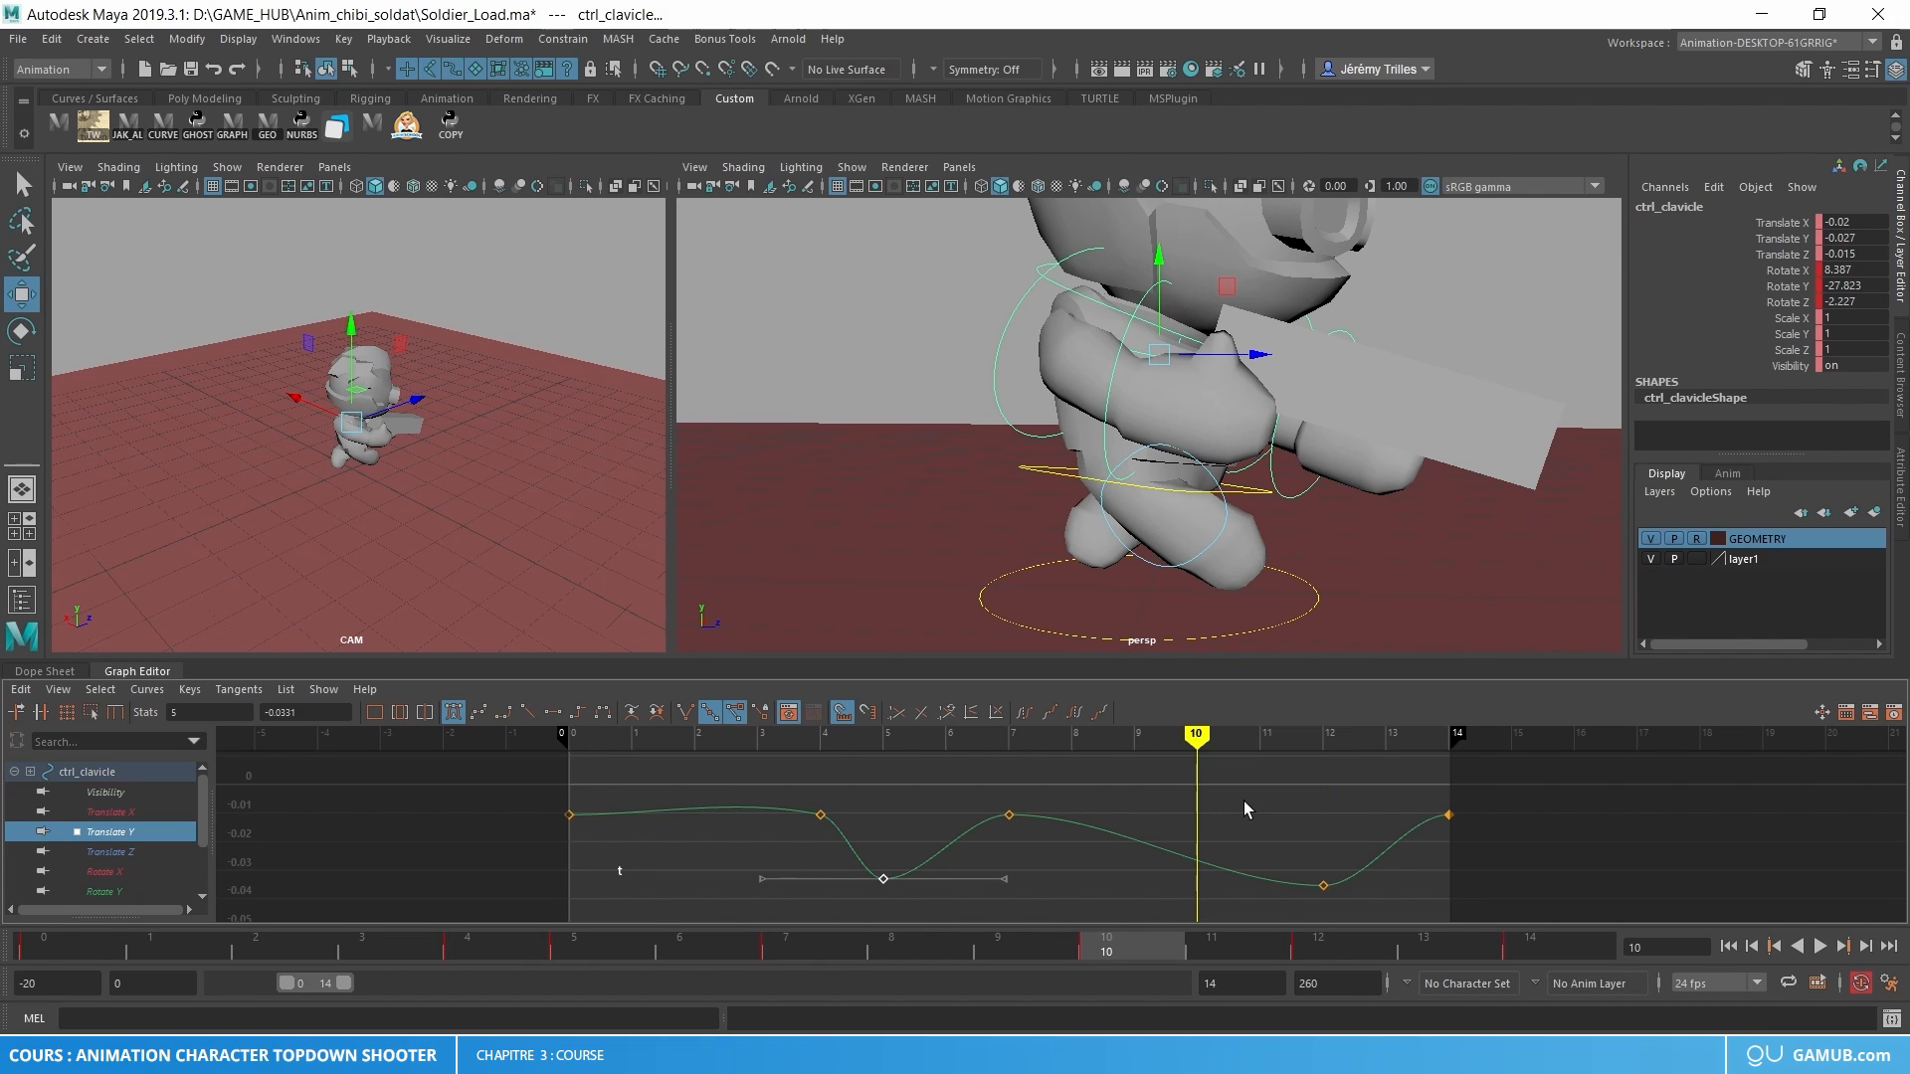
drag(1158, 307, 1158, 301)
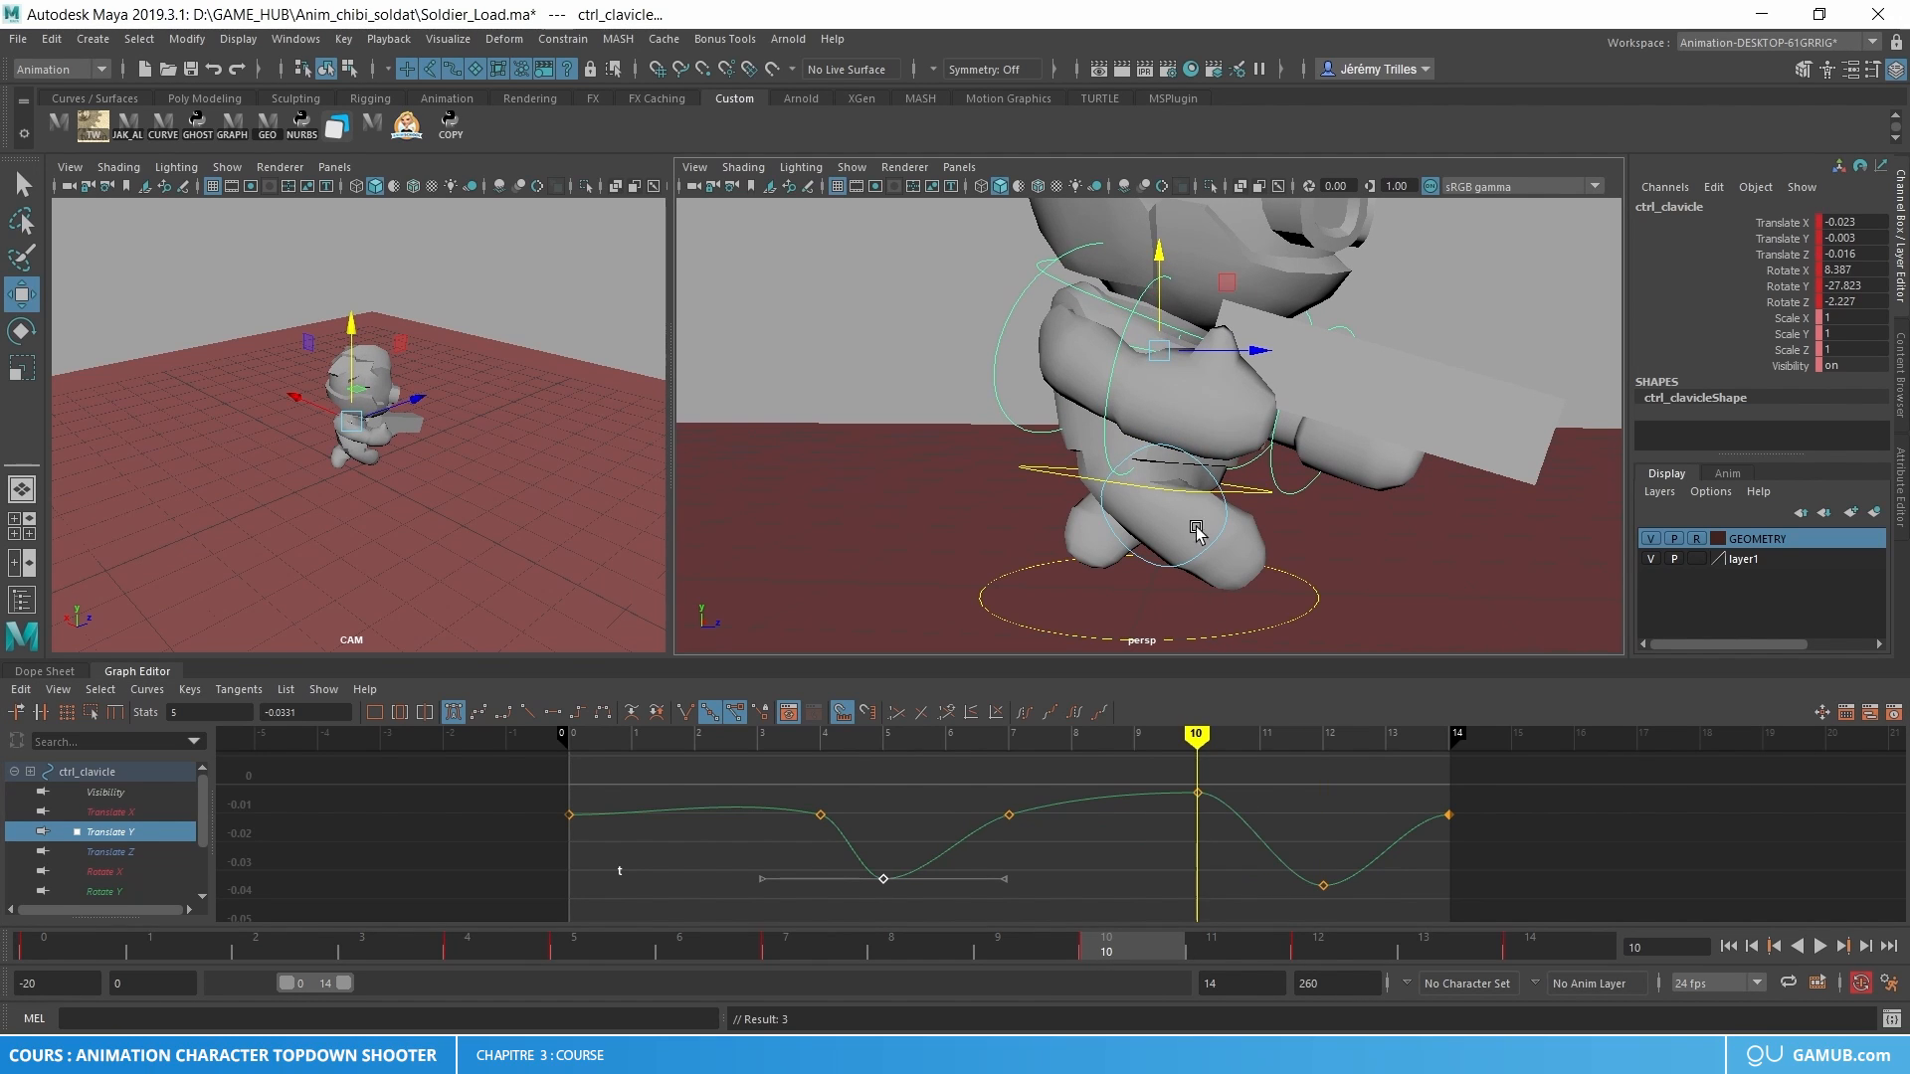
- Lower the clavicle's Translate Y key at frame 10 to about -0.008 and play back the run cycle
drag(1247, 780, 1155, 811)
shift+middle_drag(1154, 810, 1144, 830)
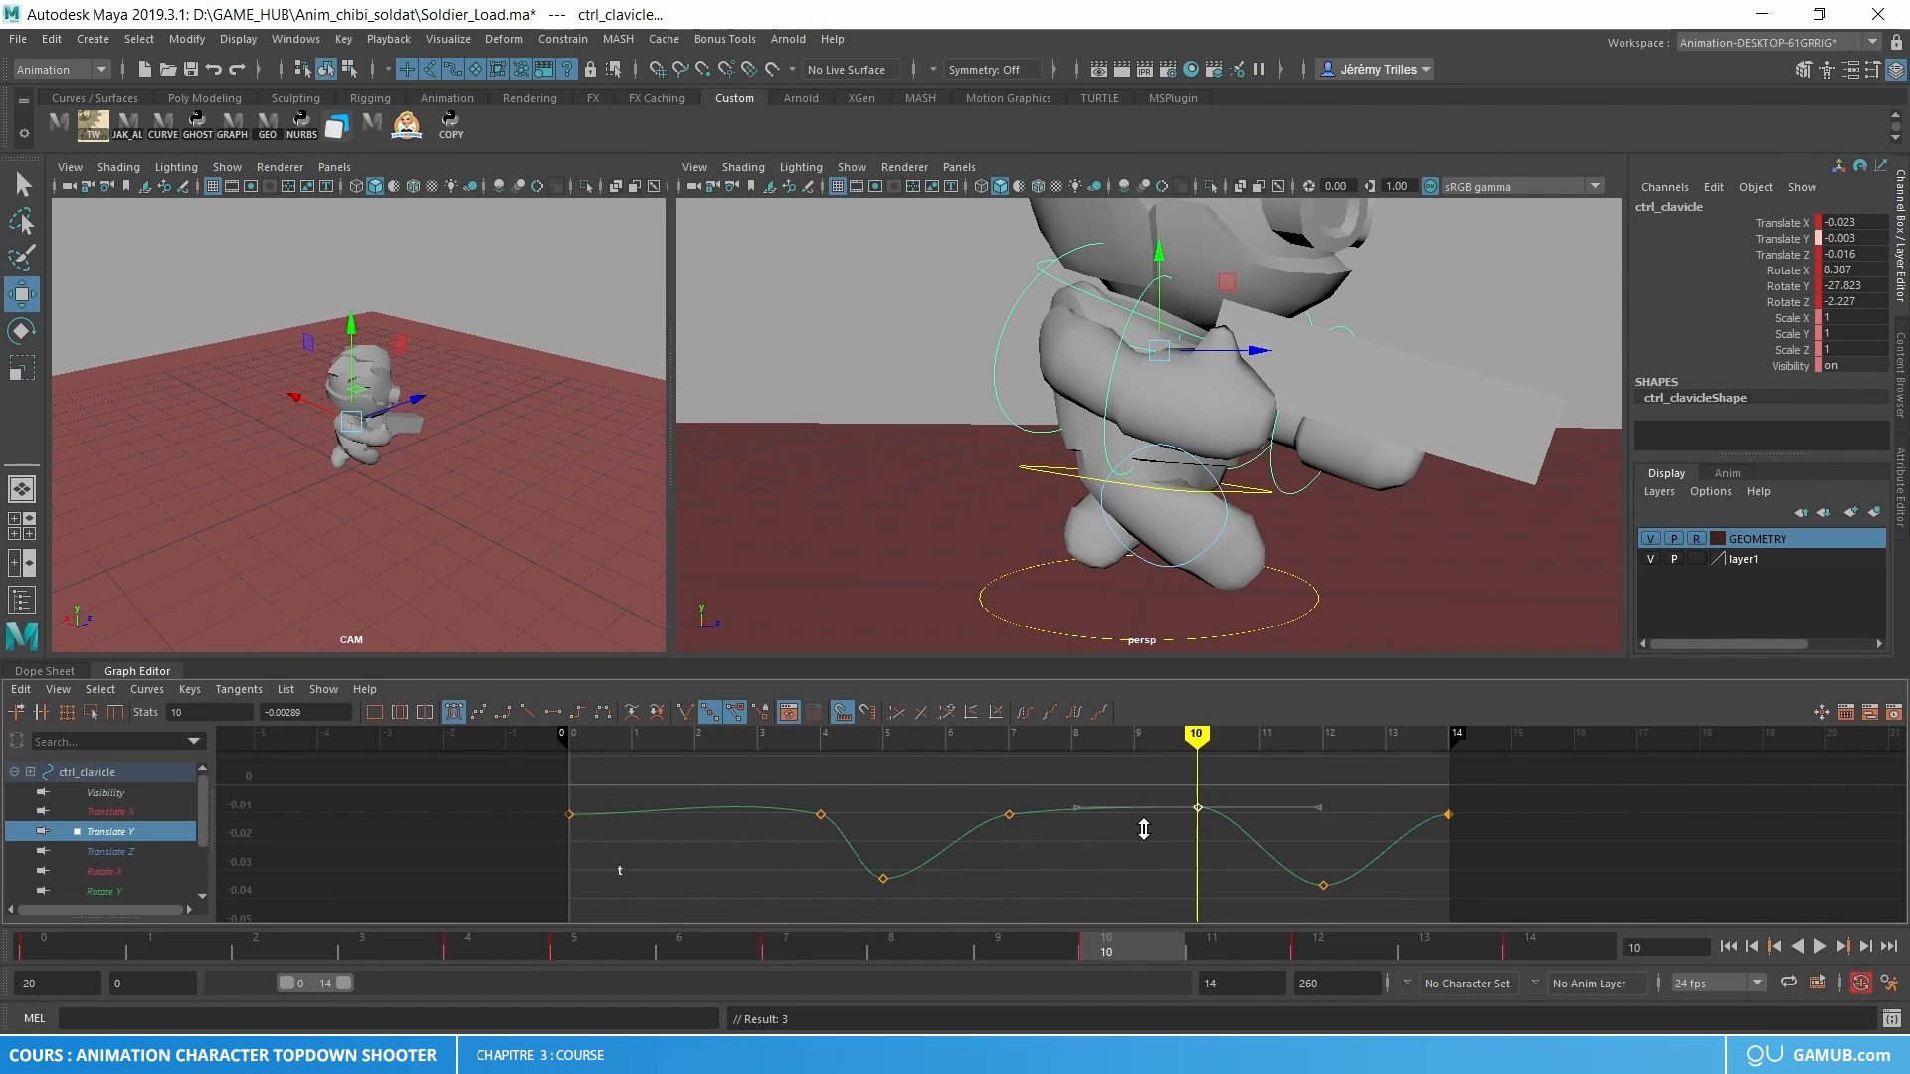
key(alt+v)
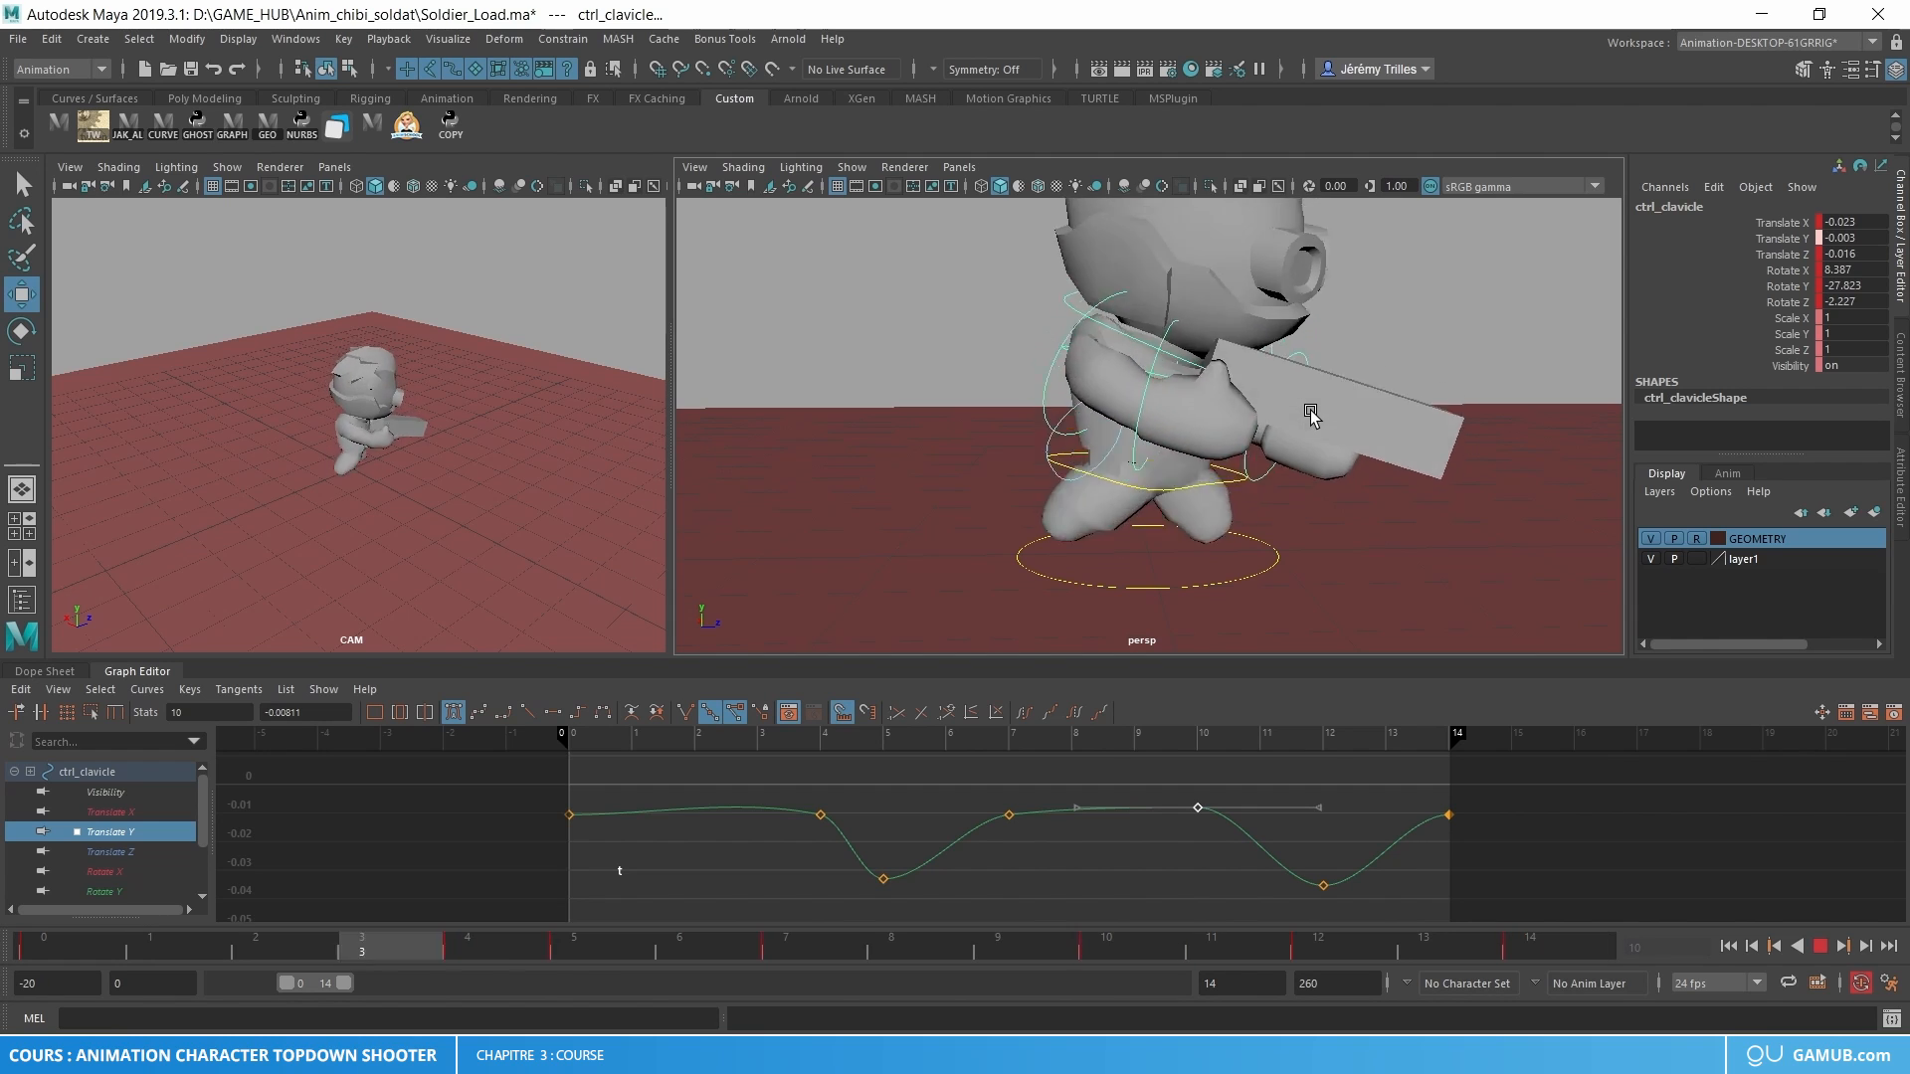
key(alt+v)
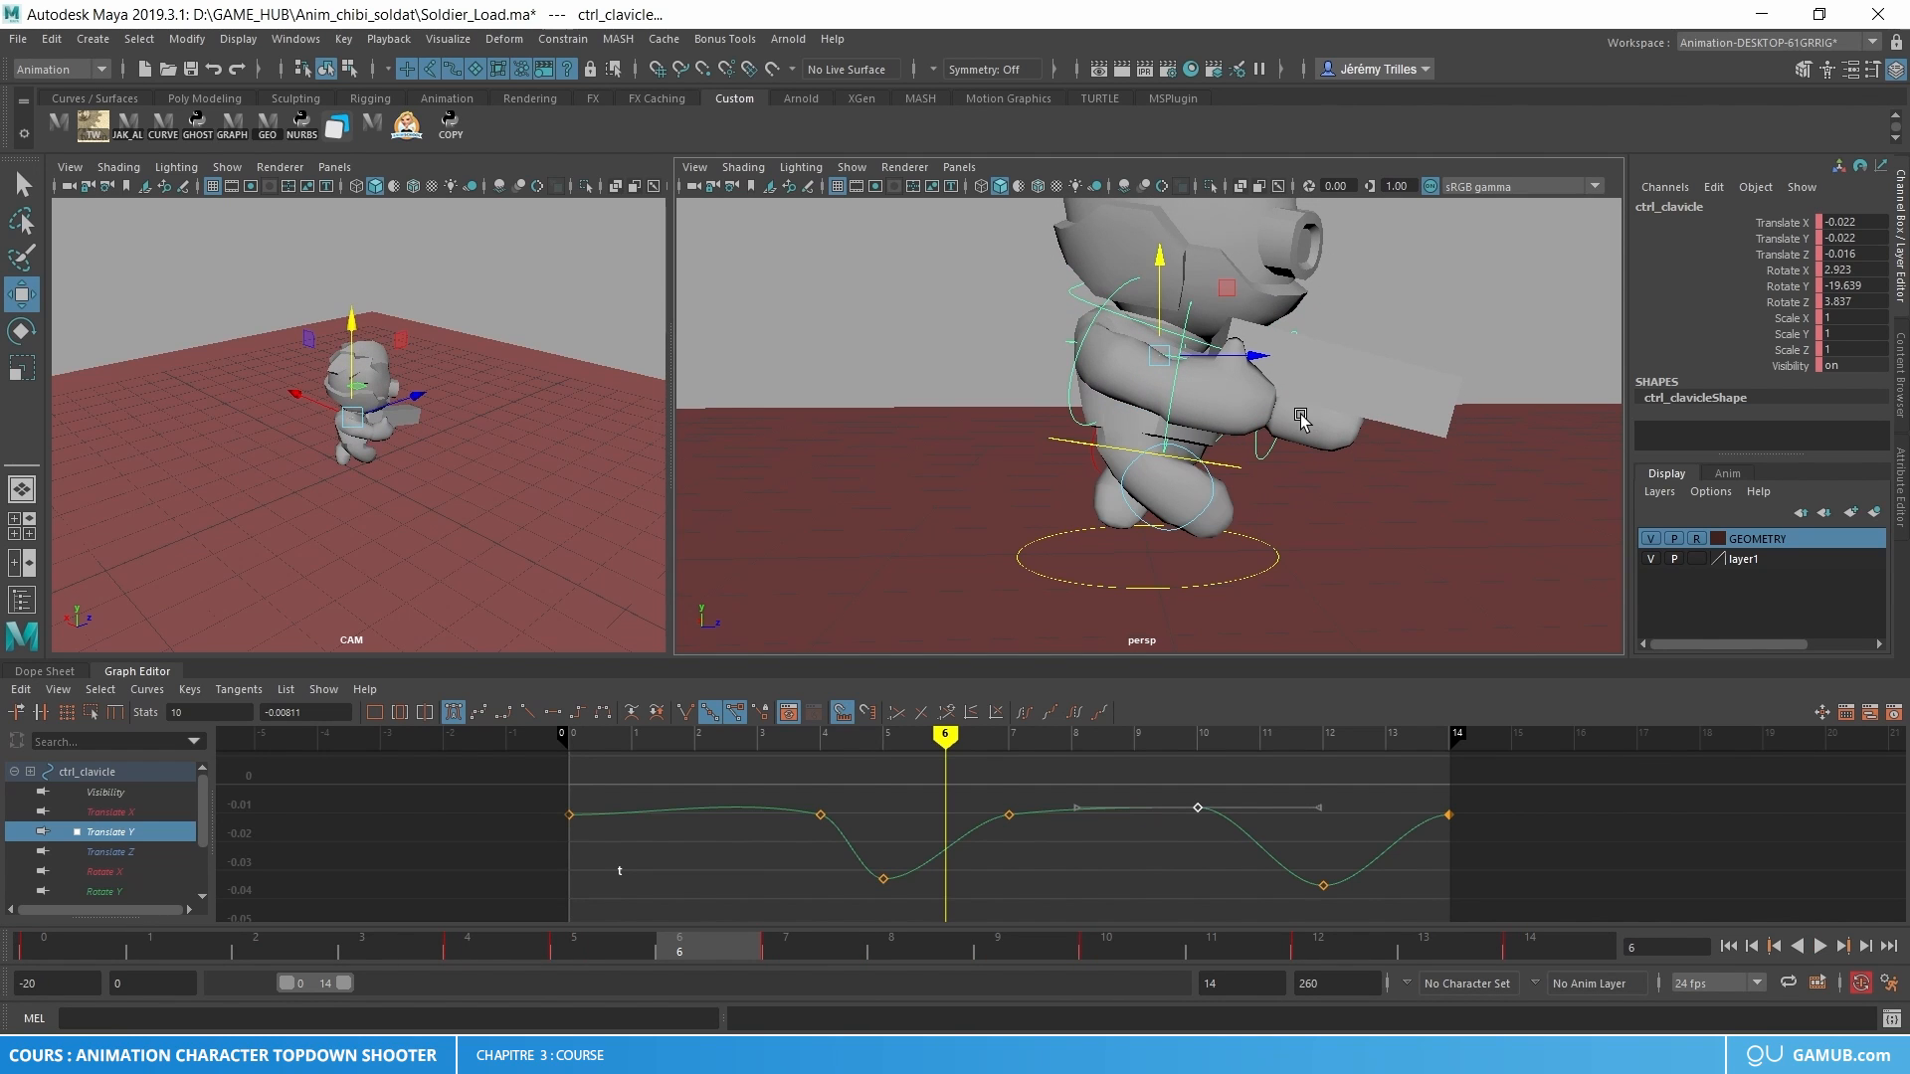
- Rotate the right wrist control at frame 3 to tilt the weapon, and compare the pose with frame 0
click(1238, 441)
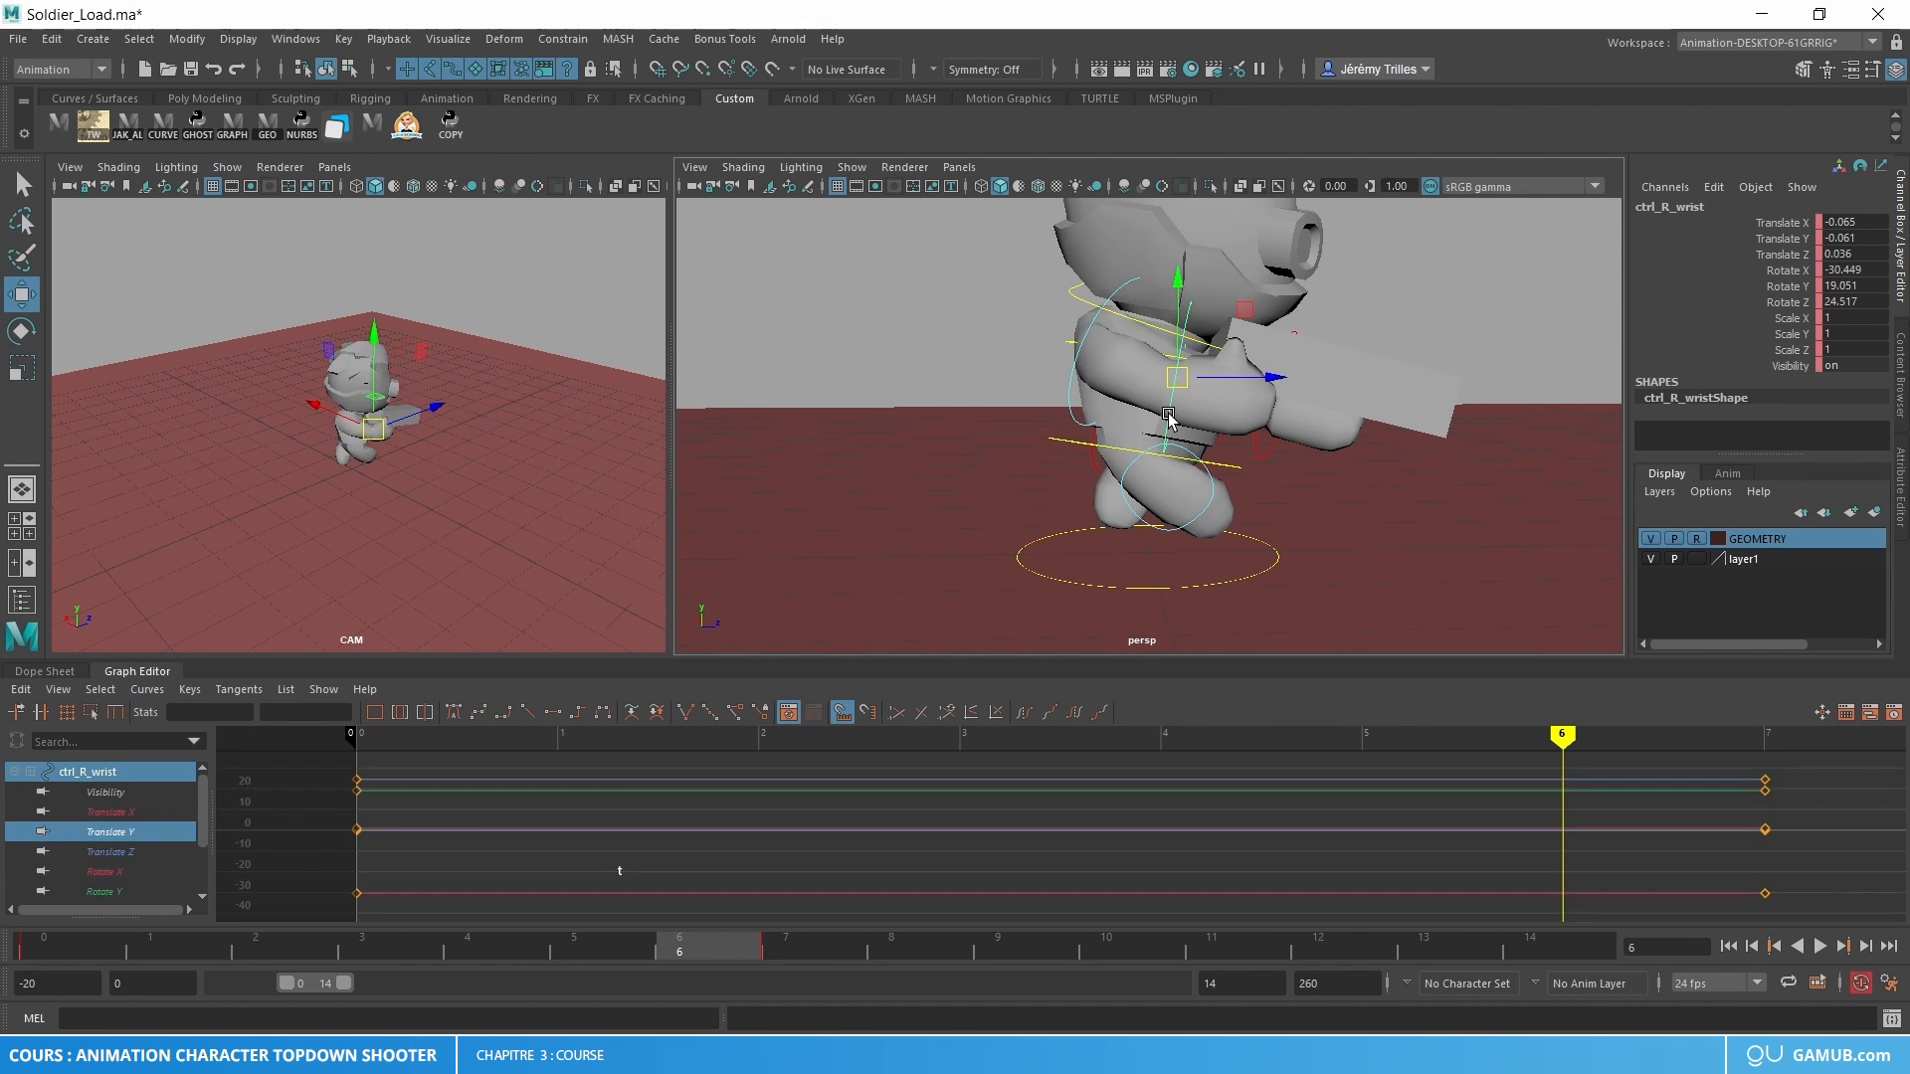
key(alt+v)
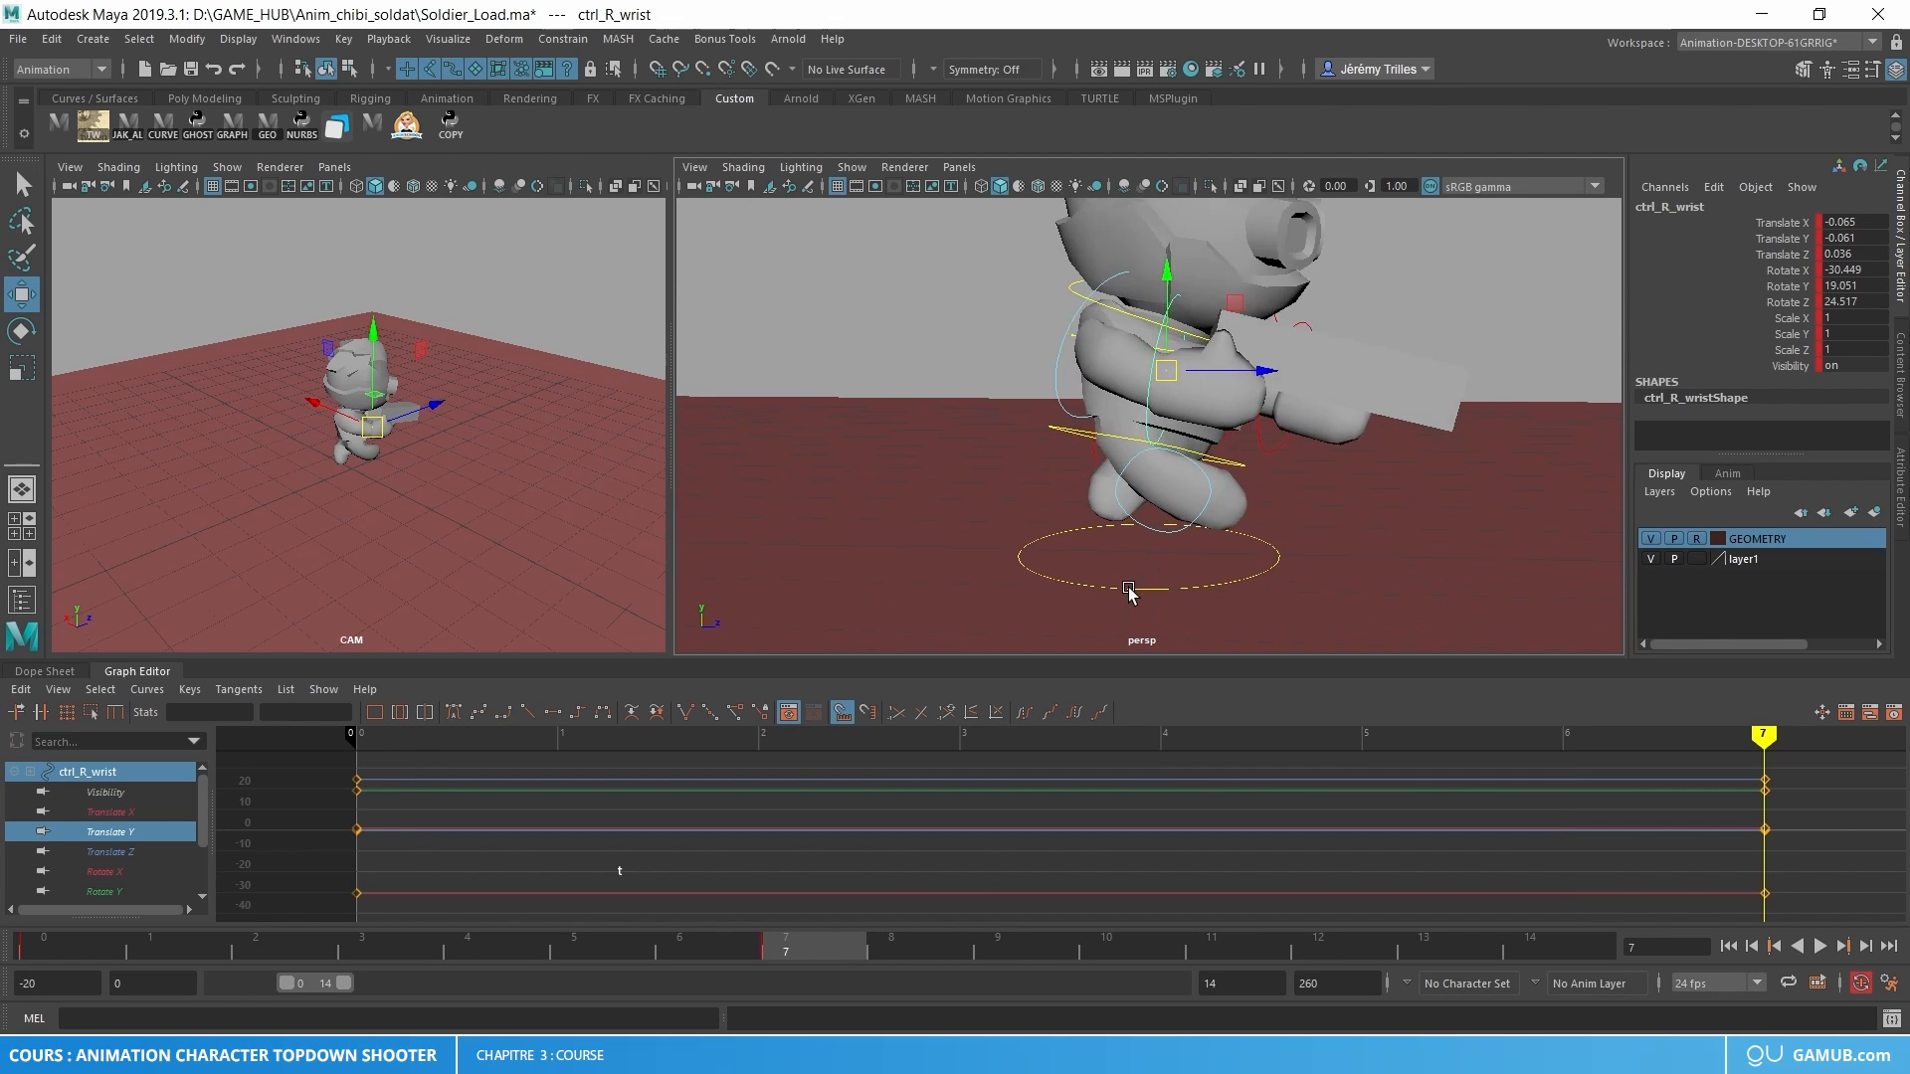
drag(545, 946, 426, 939)
key(e)
drag(1196, 348, 1186, 333)
key(comma)
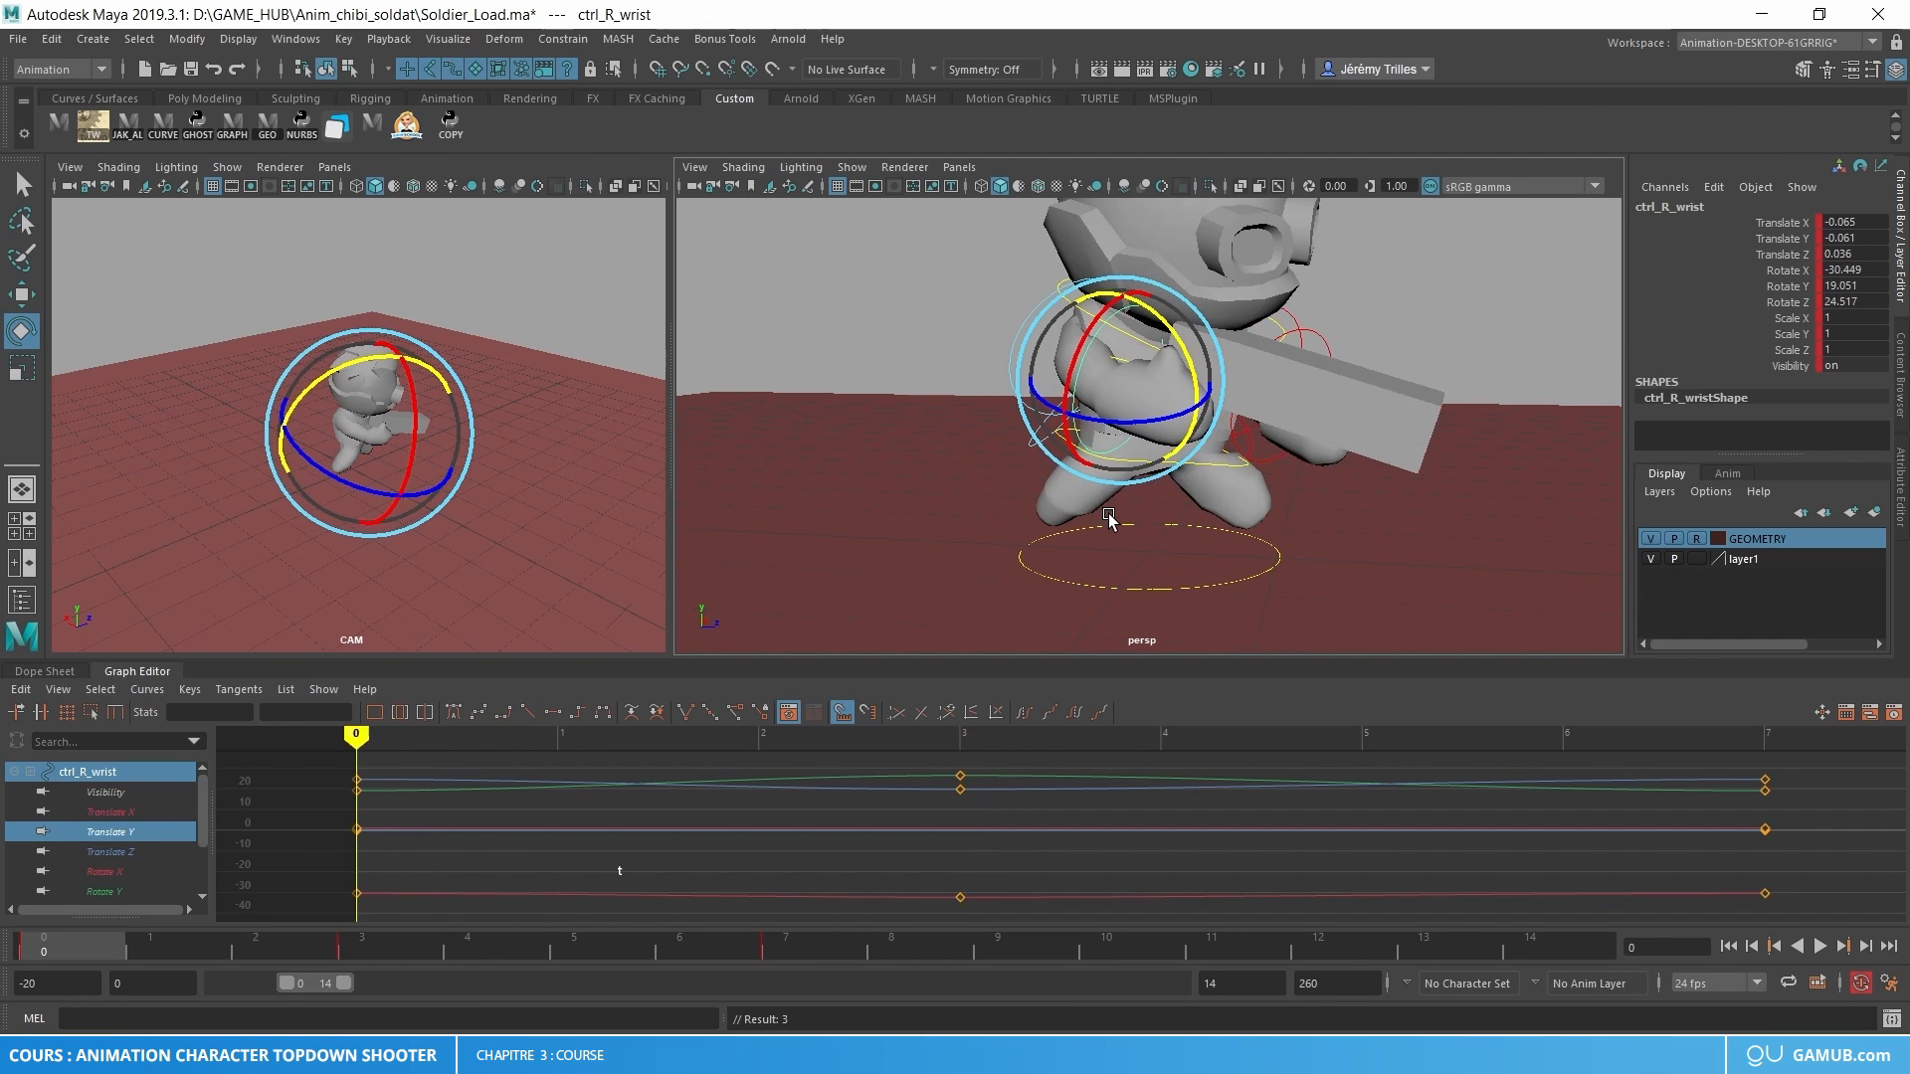
- At frame 3, rotate the left arm control to follow the weapon and play back the cycle
key(period)
alt+drag(1108, 518, 1176, 474)
key(w)
click(1176, 470)
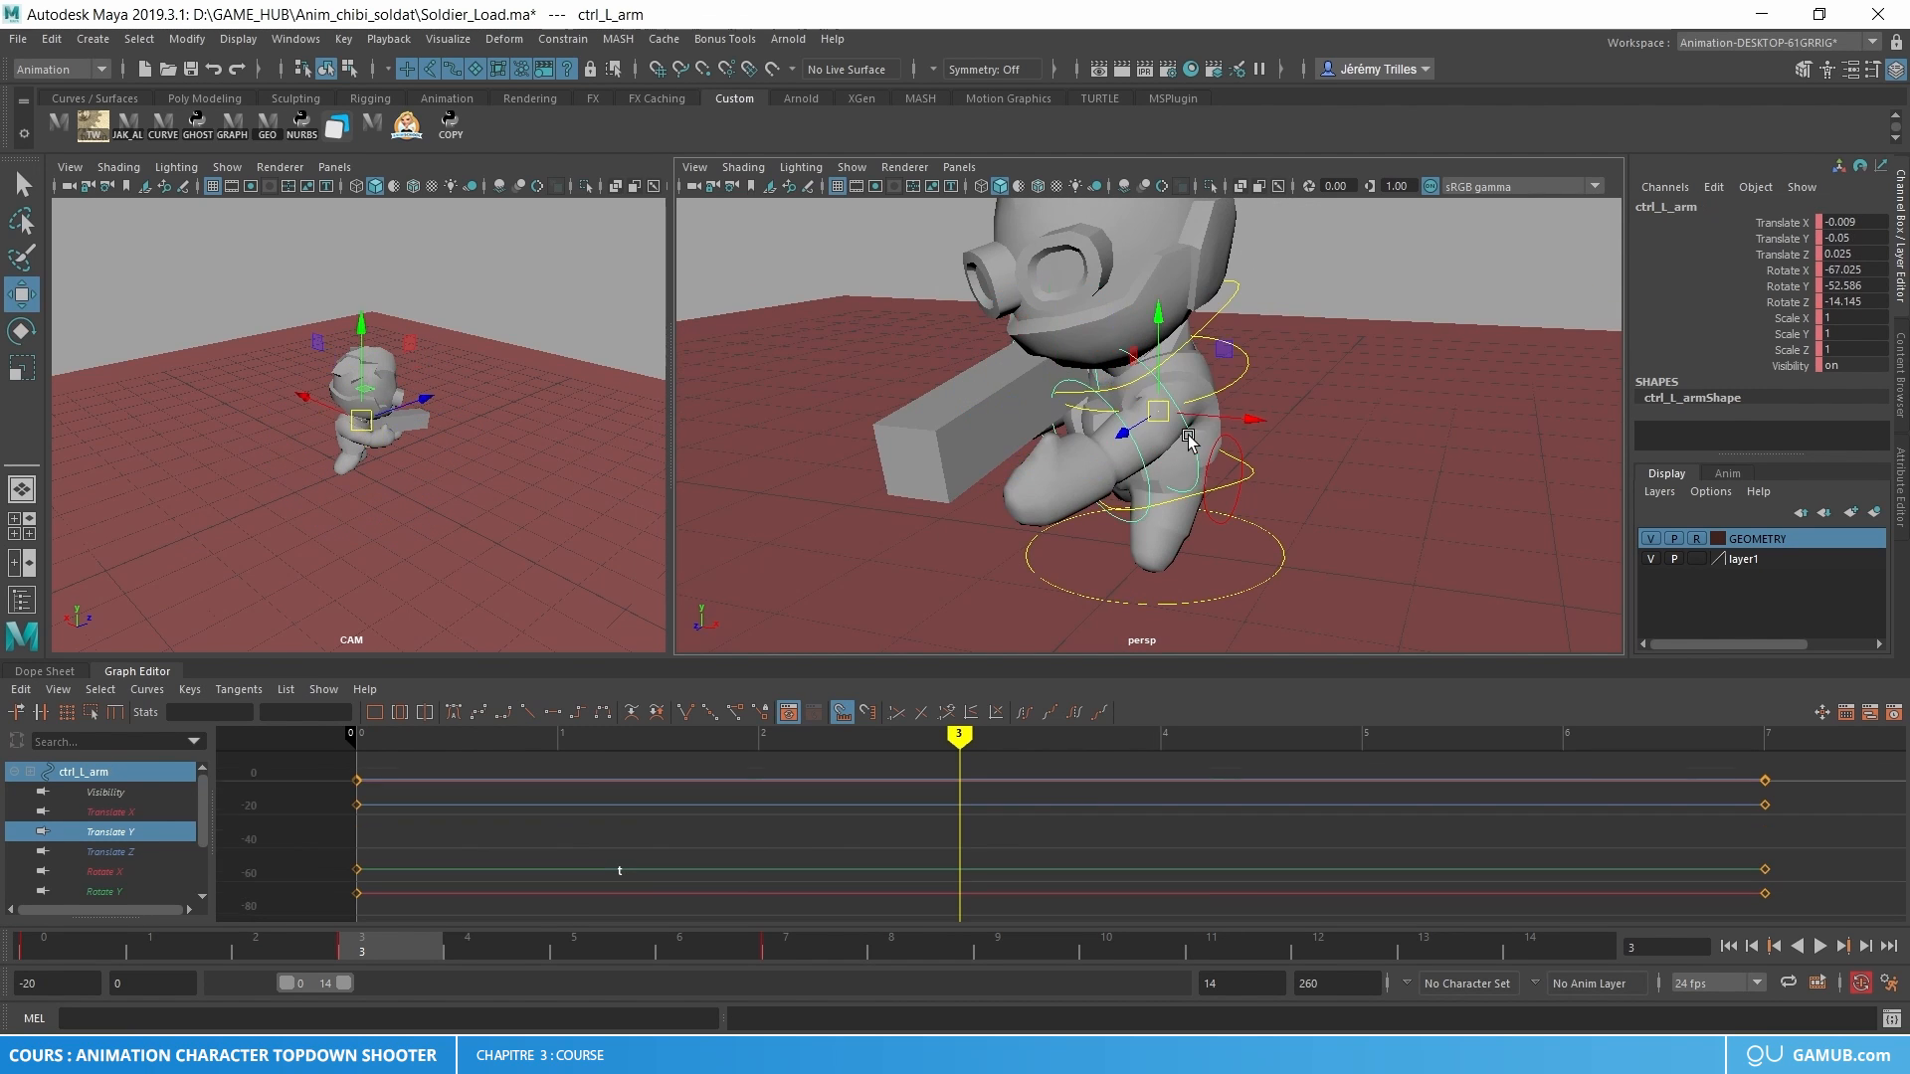
key(f)
key(e)
alt+drag(1178, 354, 1379, 416)
key(alt+v)
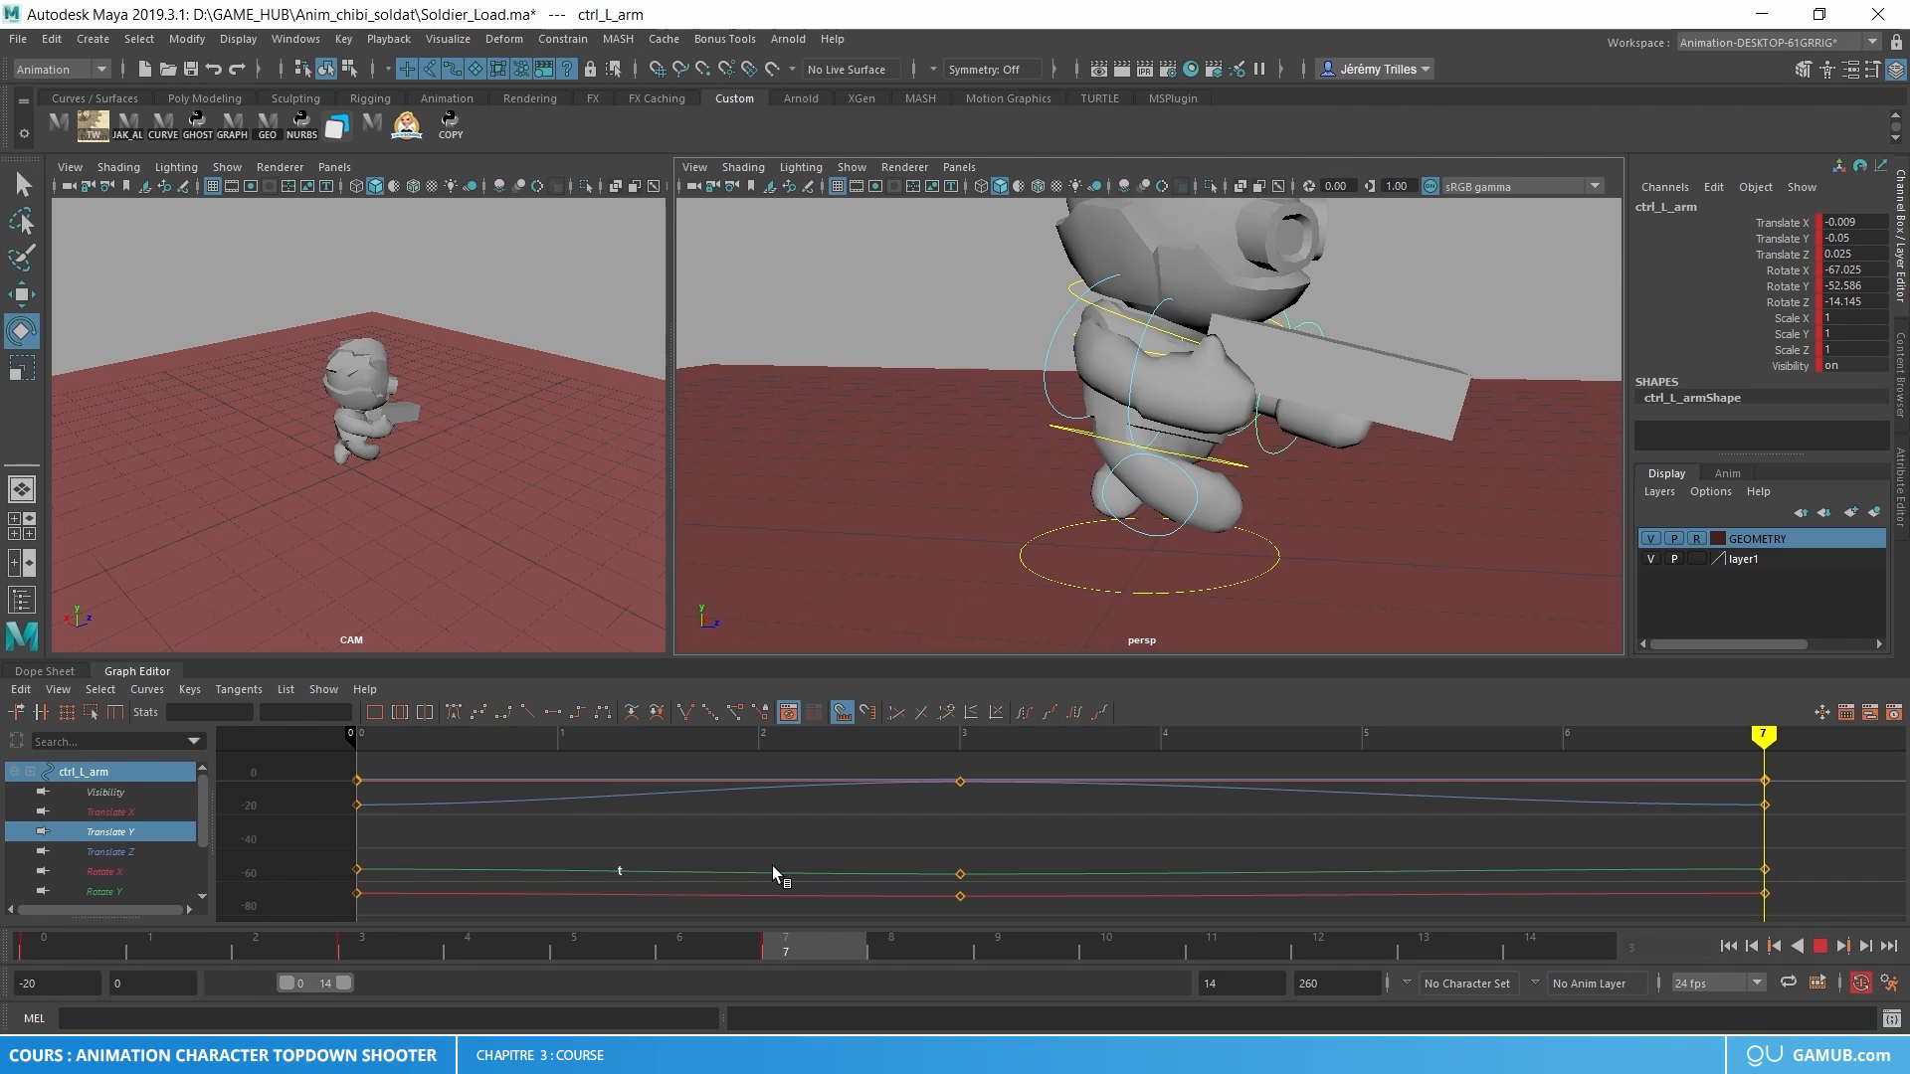
key(alt+v)
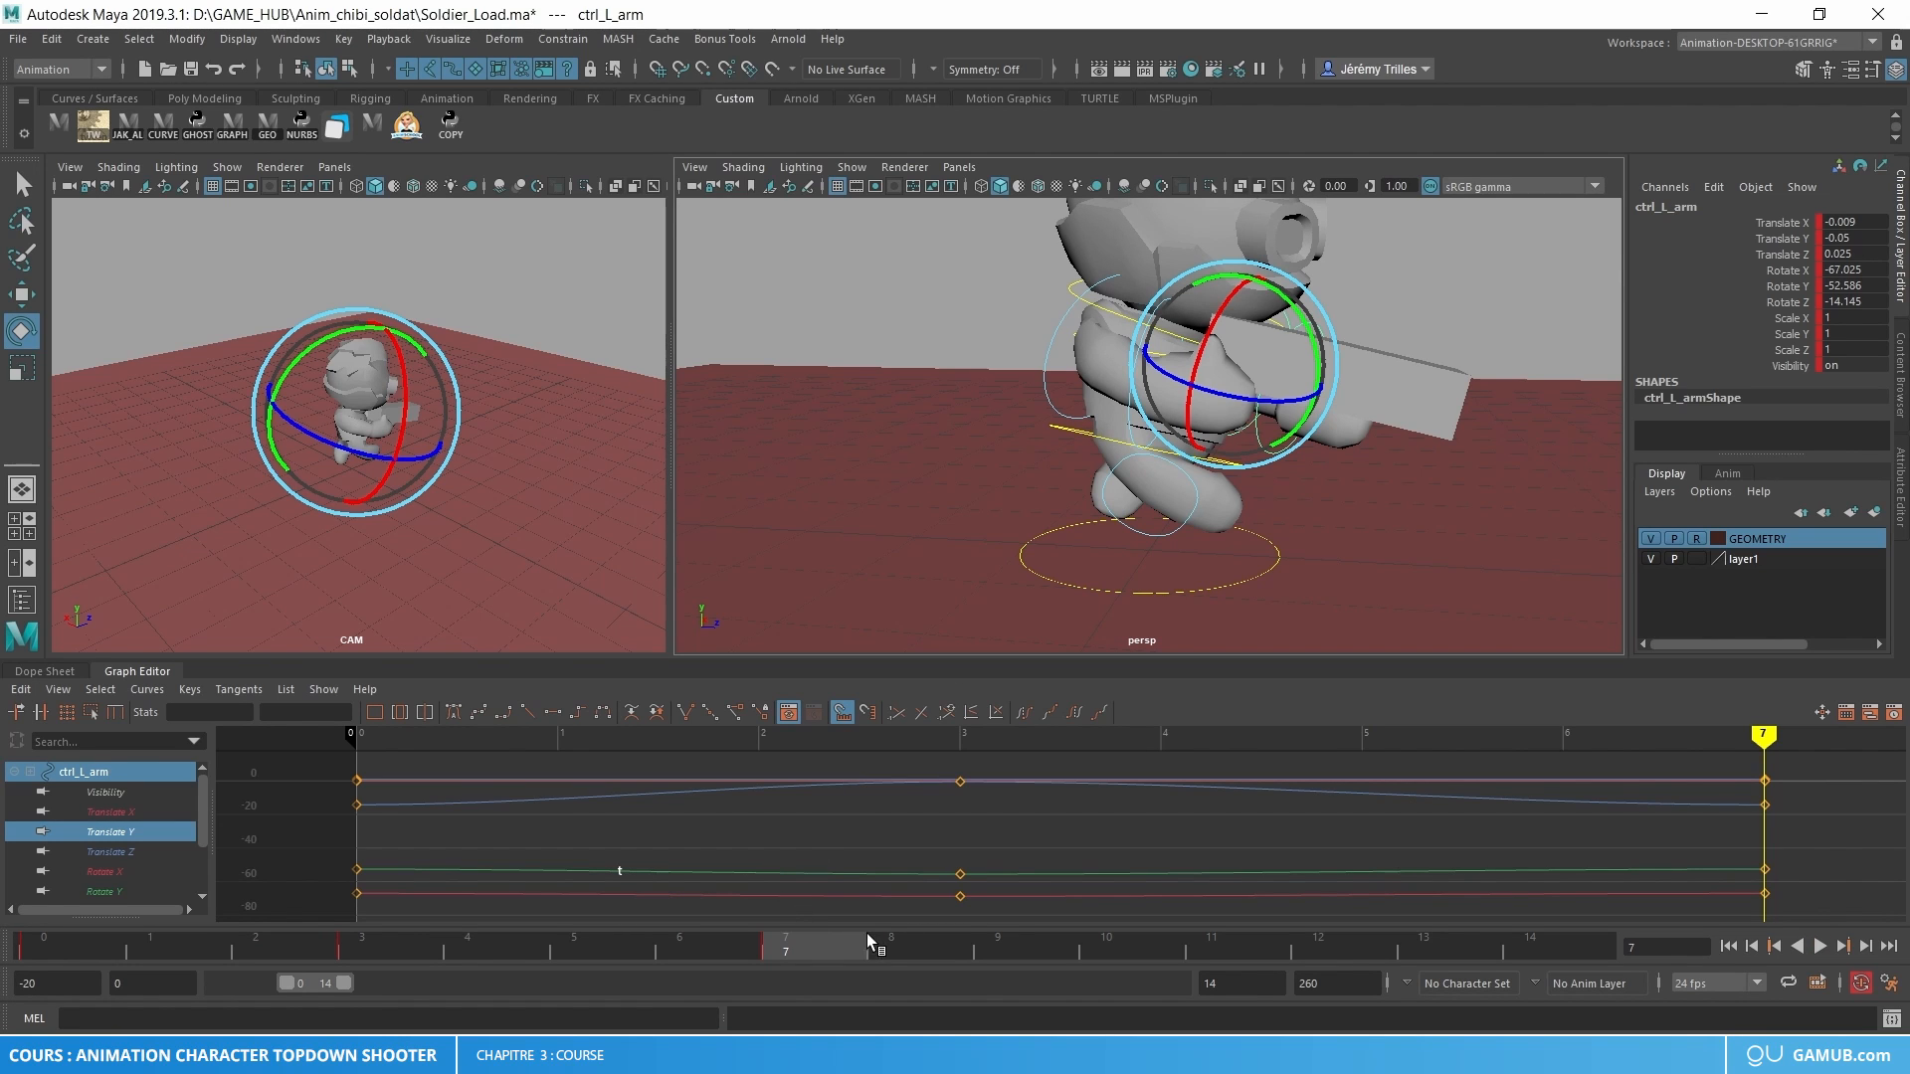
- Set keys on the right arm and right wrist controls at frame 7 and play back the animation
drag(867, 933, 849, 935)
key(w)
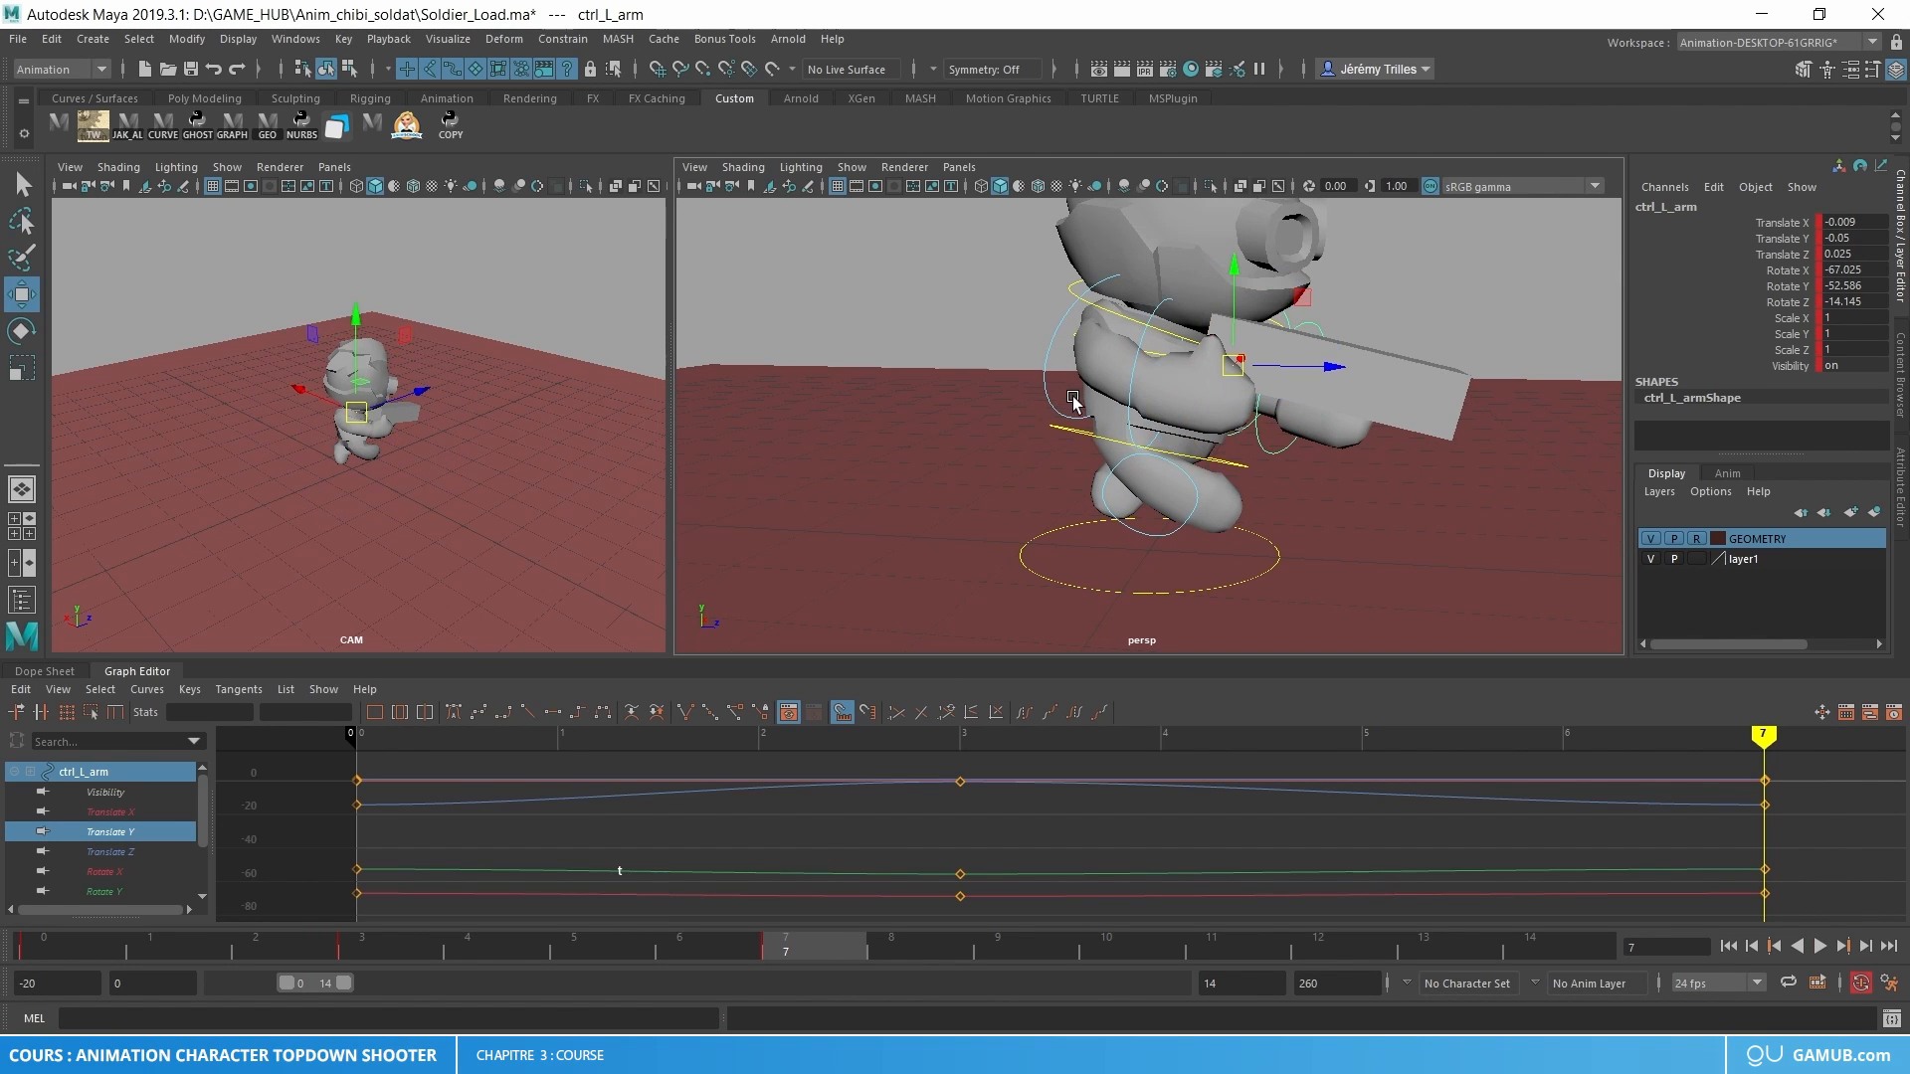
click(1091, 408)
alt+drag(1259, 465, 1298, 368)
click(1311, 381)
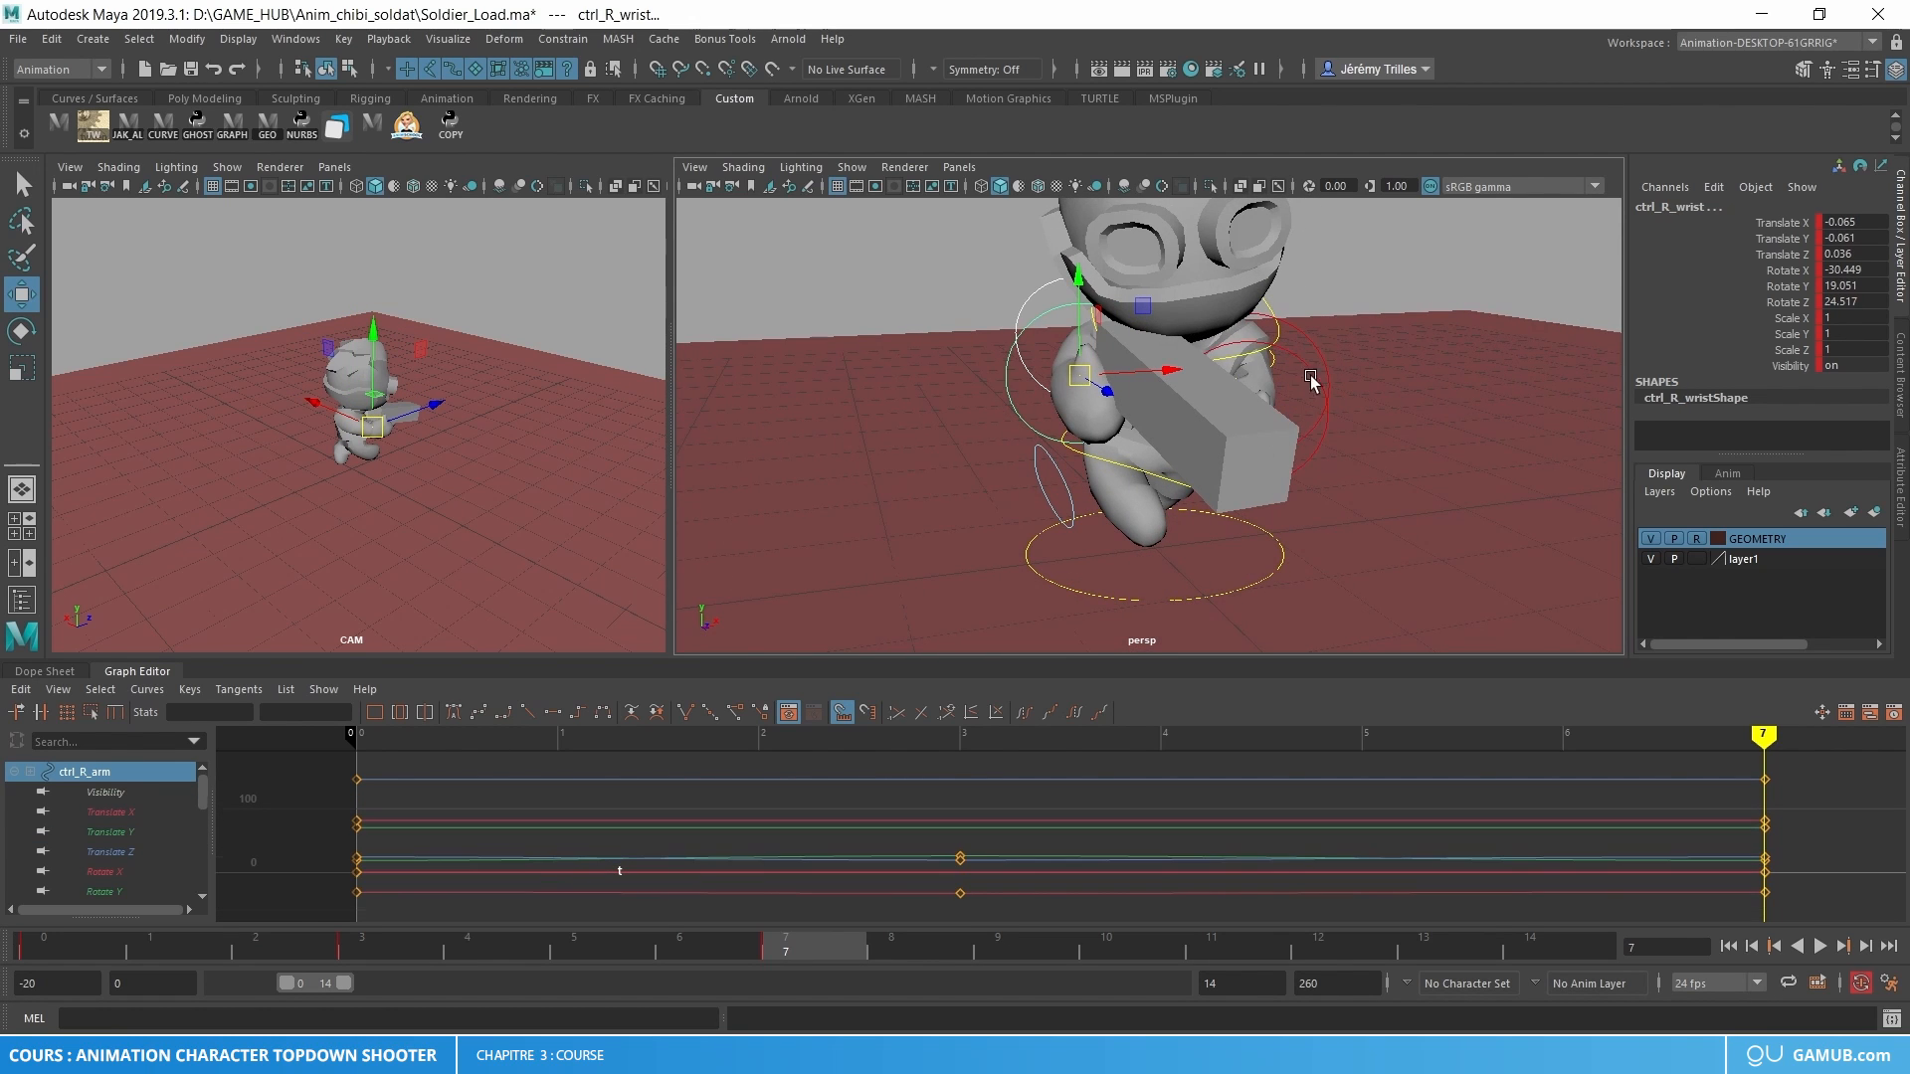
key(s)
key(alt+v)
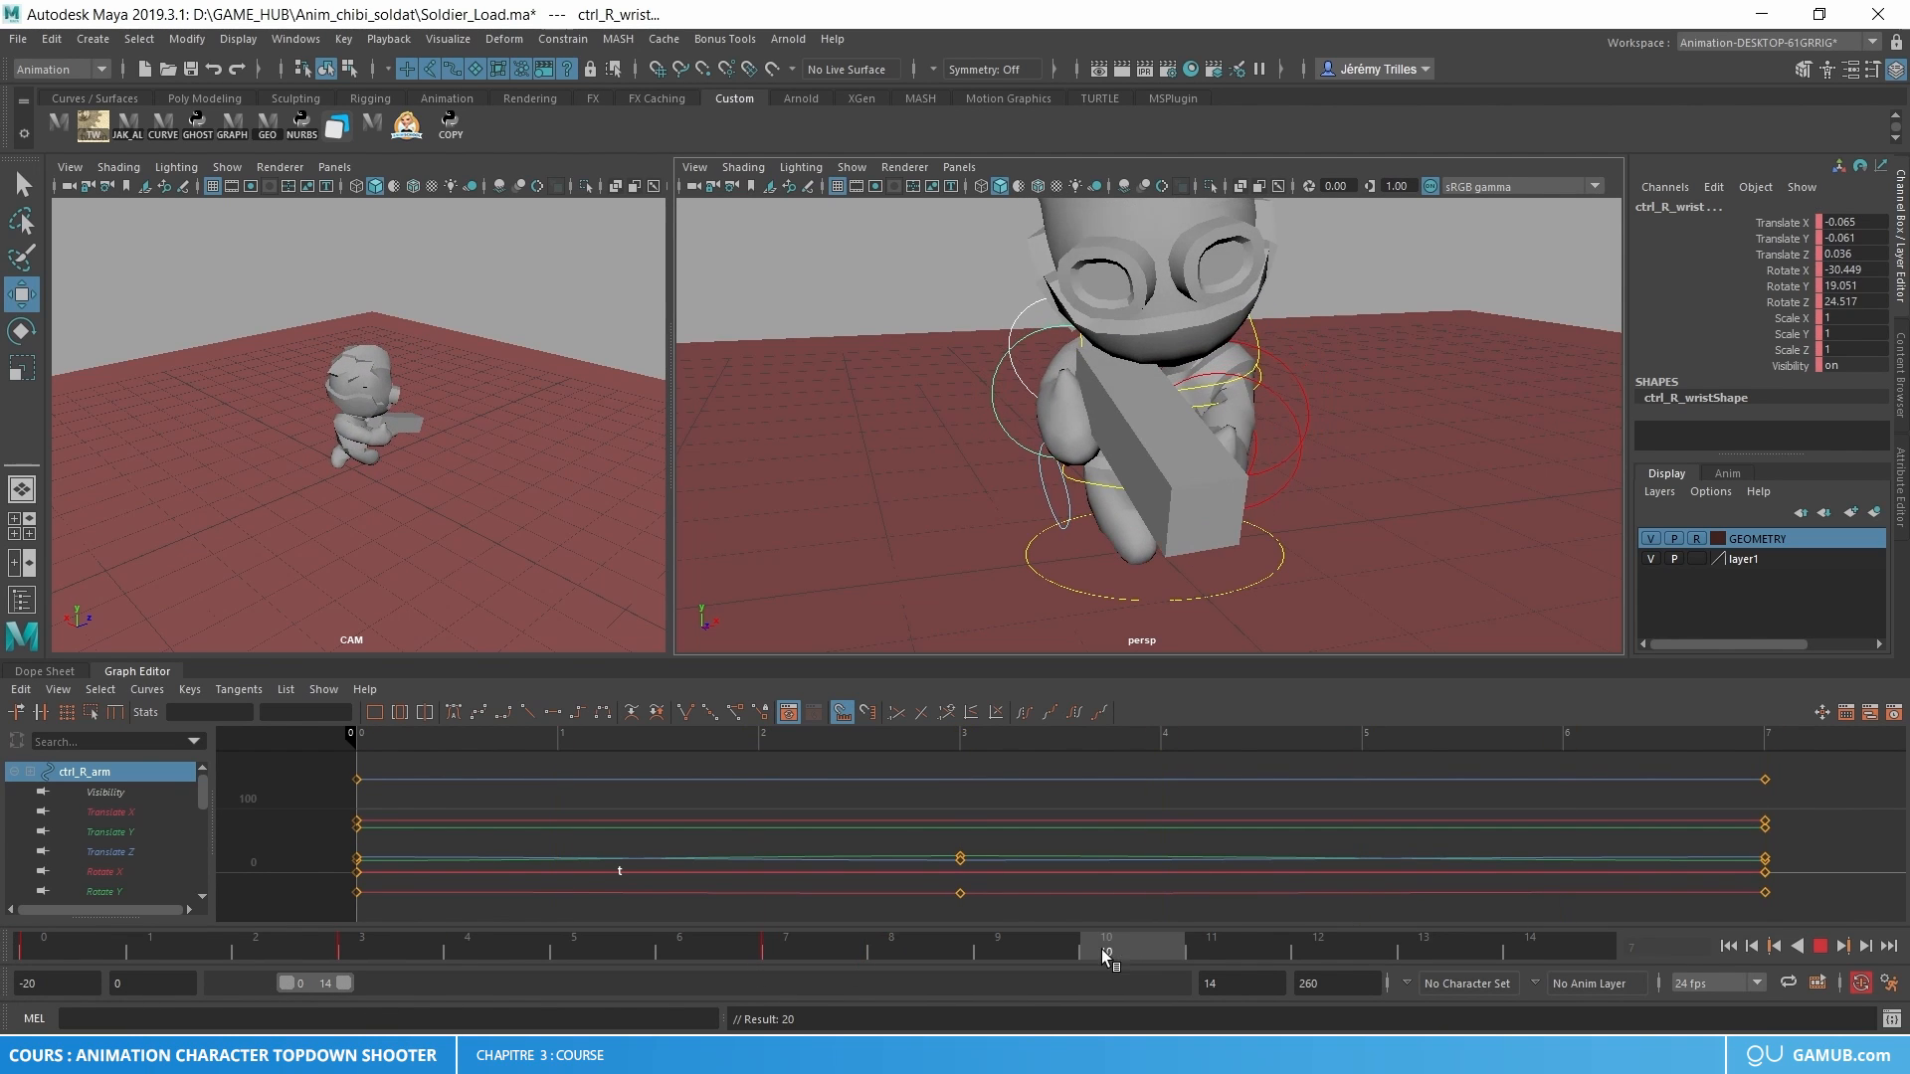
- At frame 10, rotate the right wrist control to about -31.39, 23.126, 21.902 in X, Y and Z
scroll(1129, 438, up, 3)
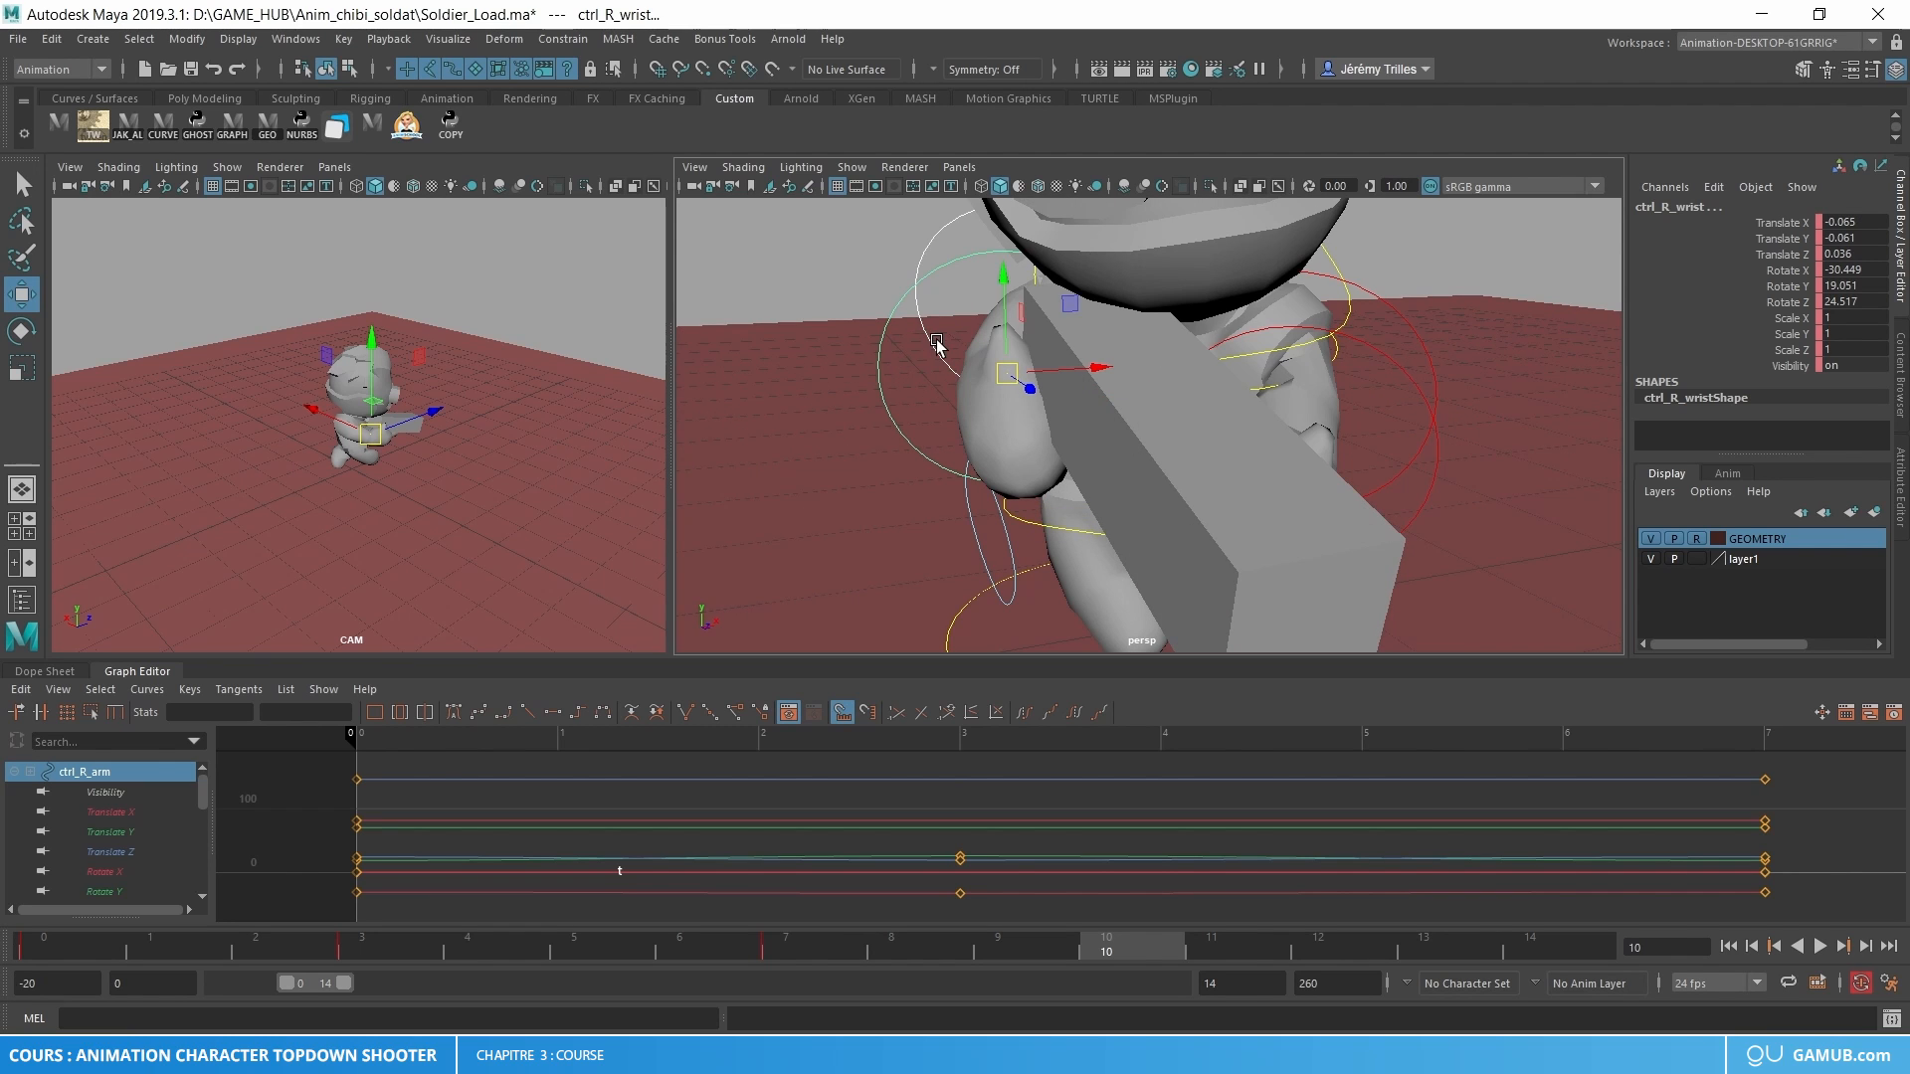
click(947, 264)
scroll(946, 265, down, 4)
alt+drag(946, 264, 1163, 355)
key(e)
key(w)
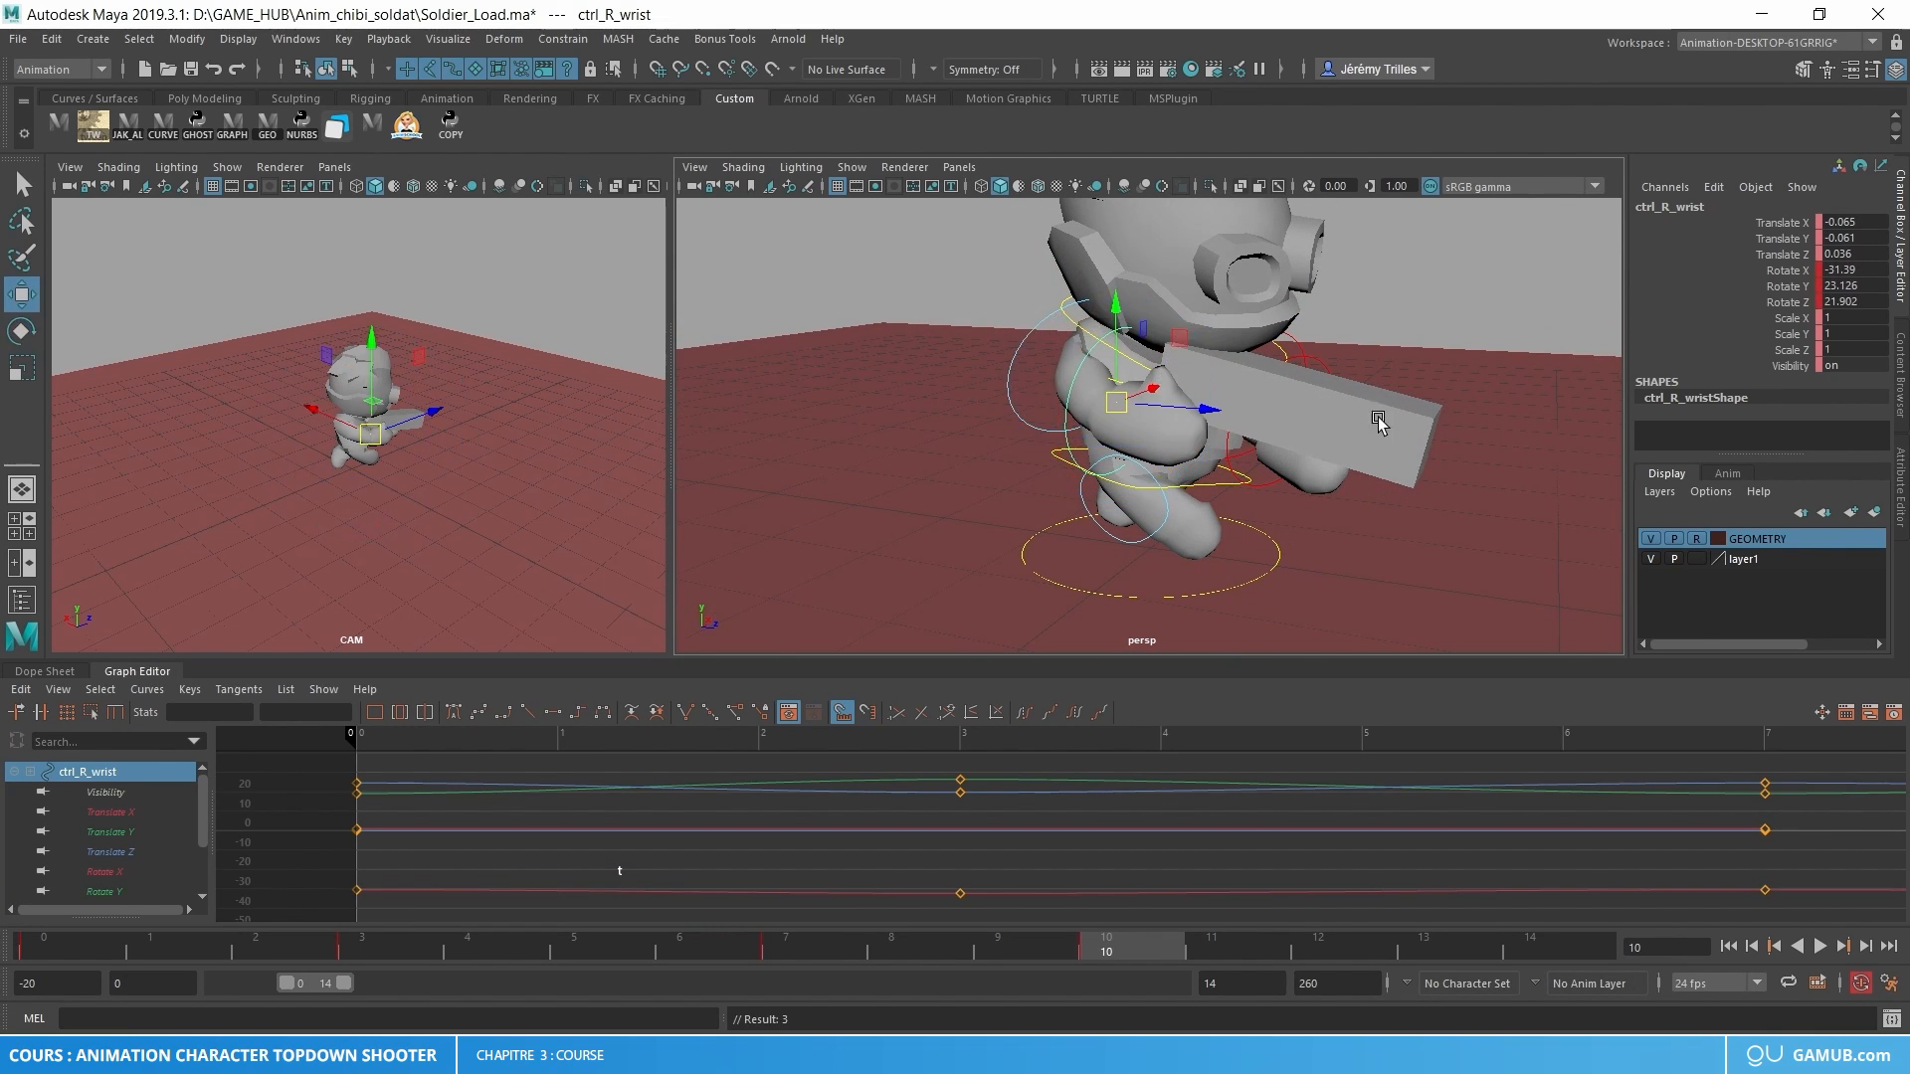
- At frame 10, rotate the left arm control to about -74.976, -55.722, -1.3 and review the motion in playback
alt+drag(1377, 417, 1176, 376)
click(1213, 406)
key(e)
alt+drag(1176, 376, 1388, 380)
key(alt+v)
alt+right_drag(1442, 414, 1364, 498)
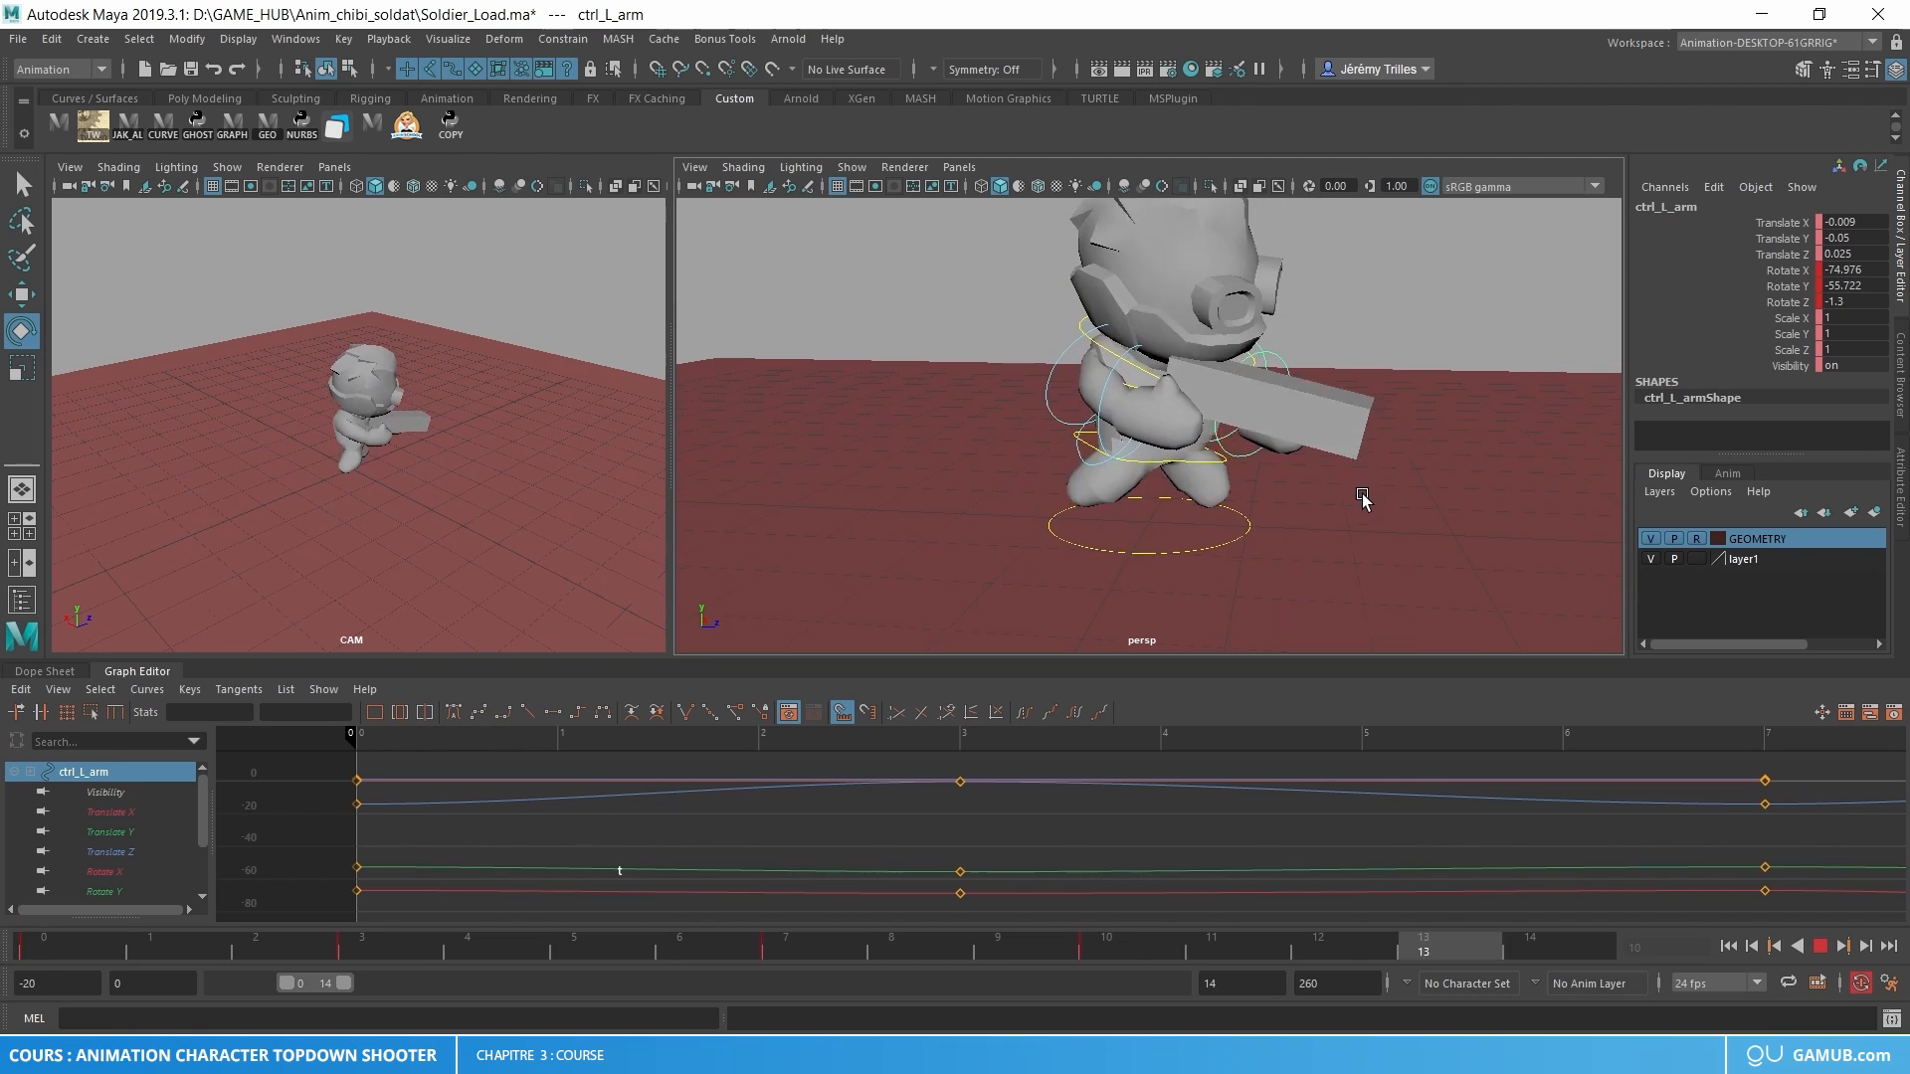
alt+drag(1363, 498, 1406, 482)
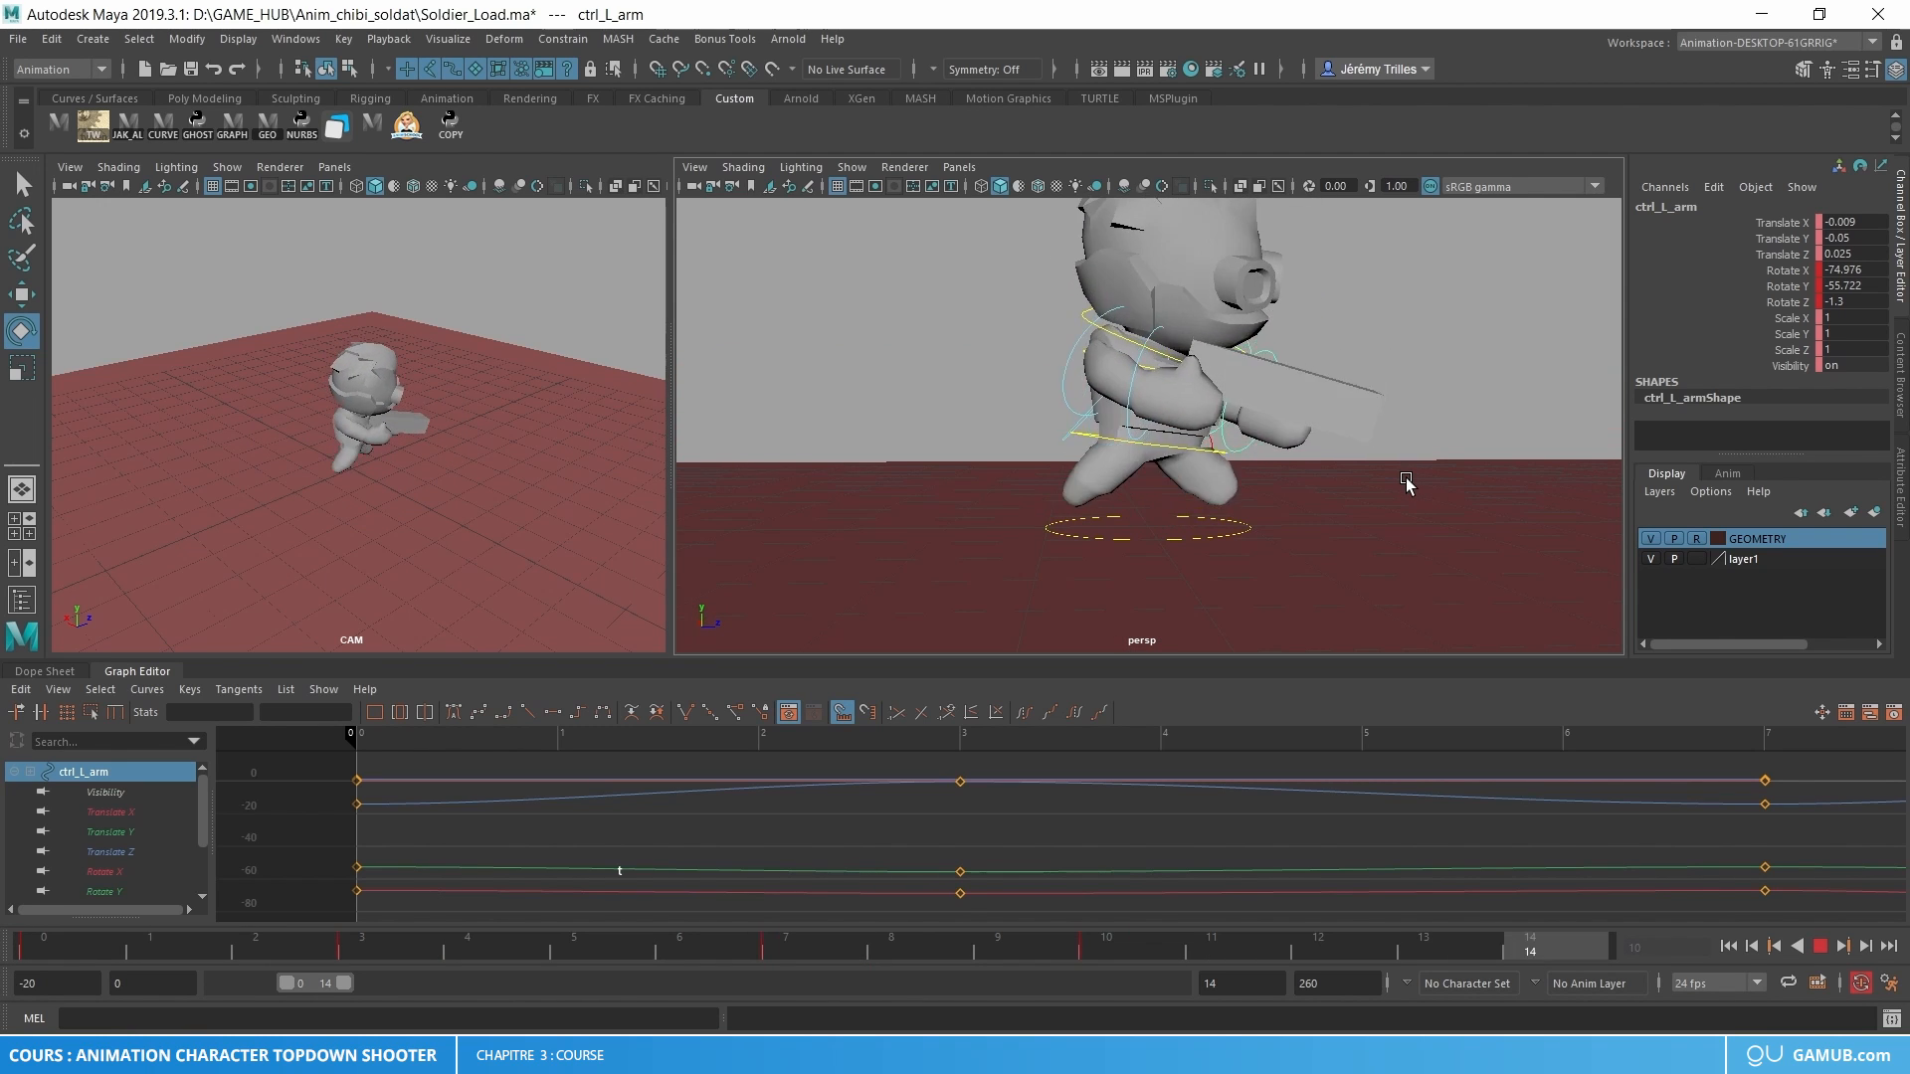
scroll(1407, 482, up, 2)
key(alt+v)
- Delete the right wrist control's key at frame 10, re-key its rotation there, and play back the cycle
key(w)
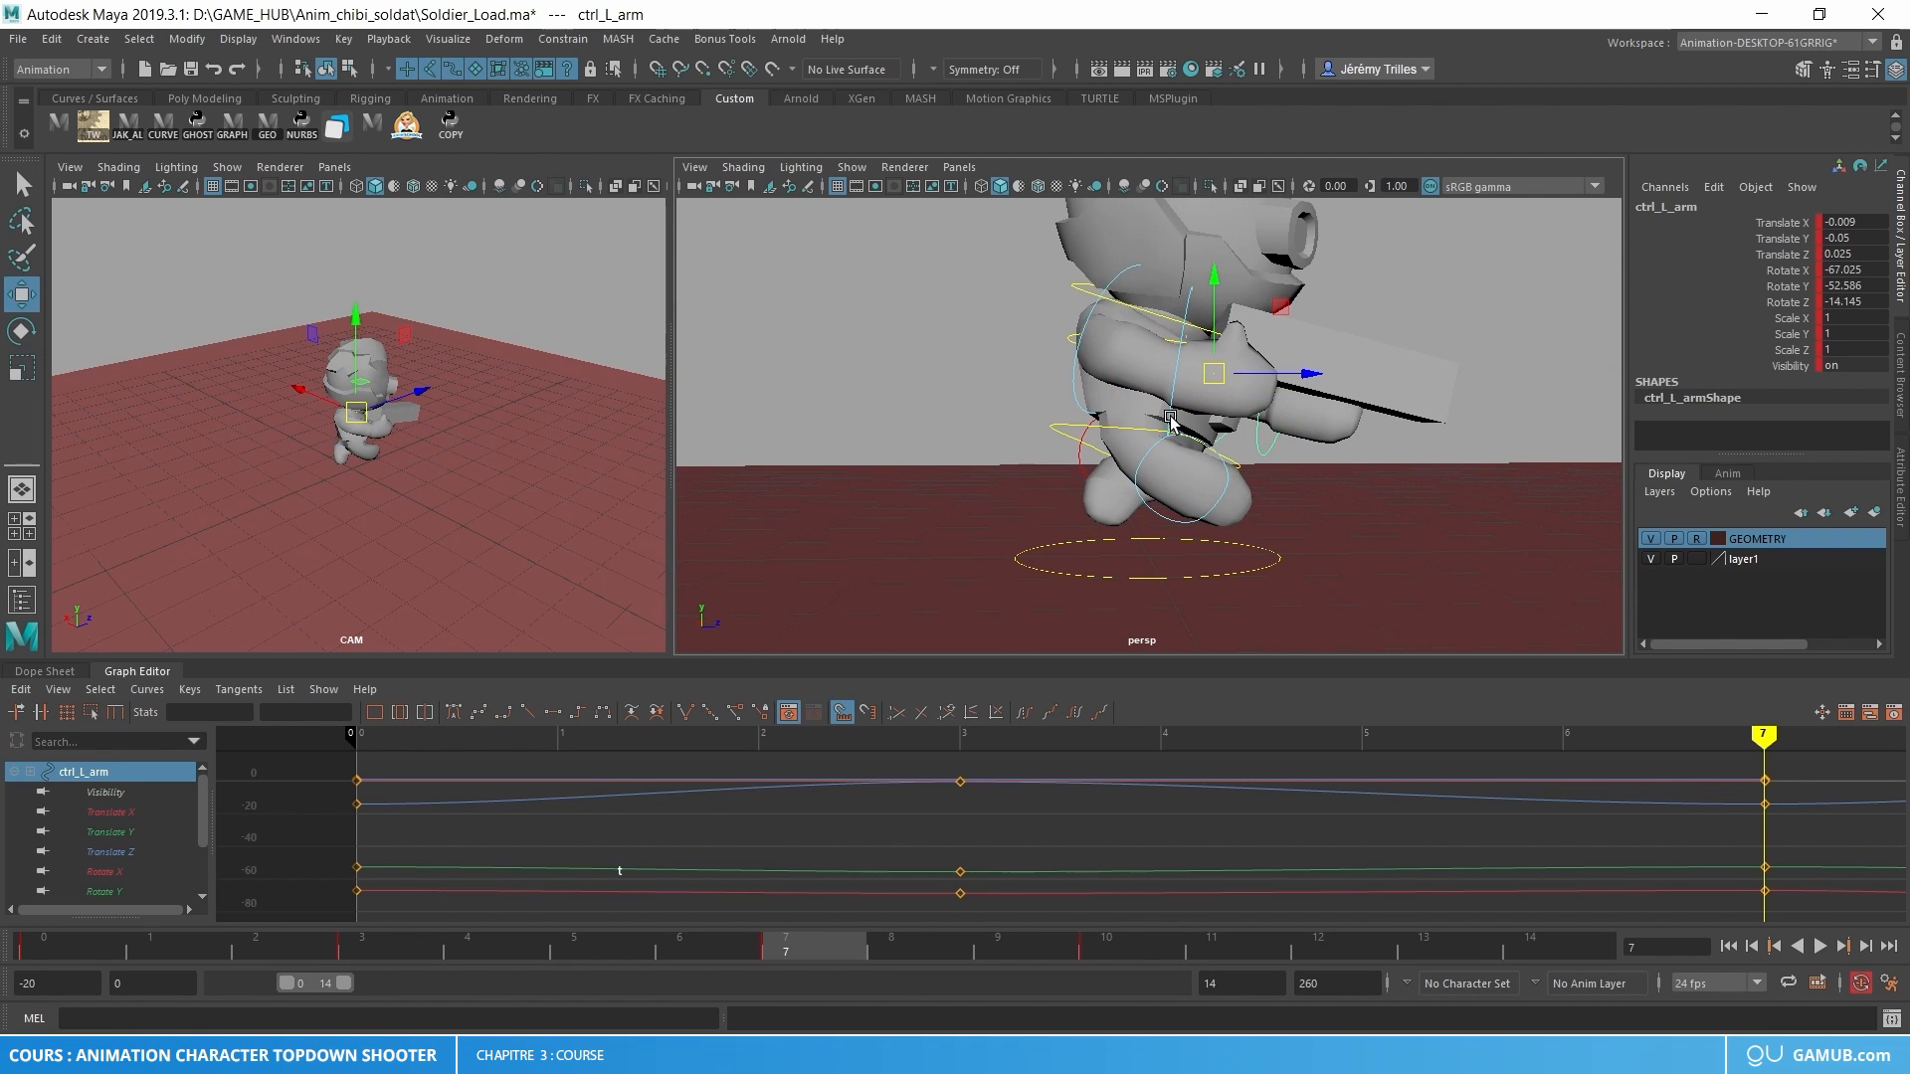
click(1171, 420)
drag(766, 973, 1109, 938)
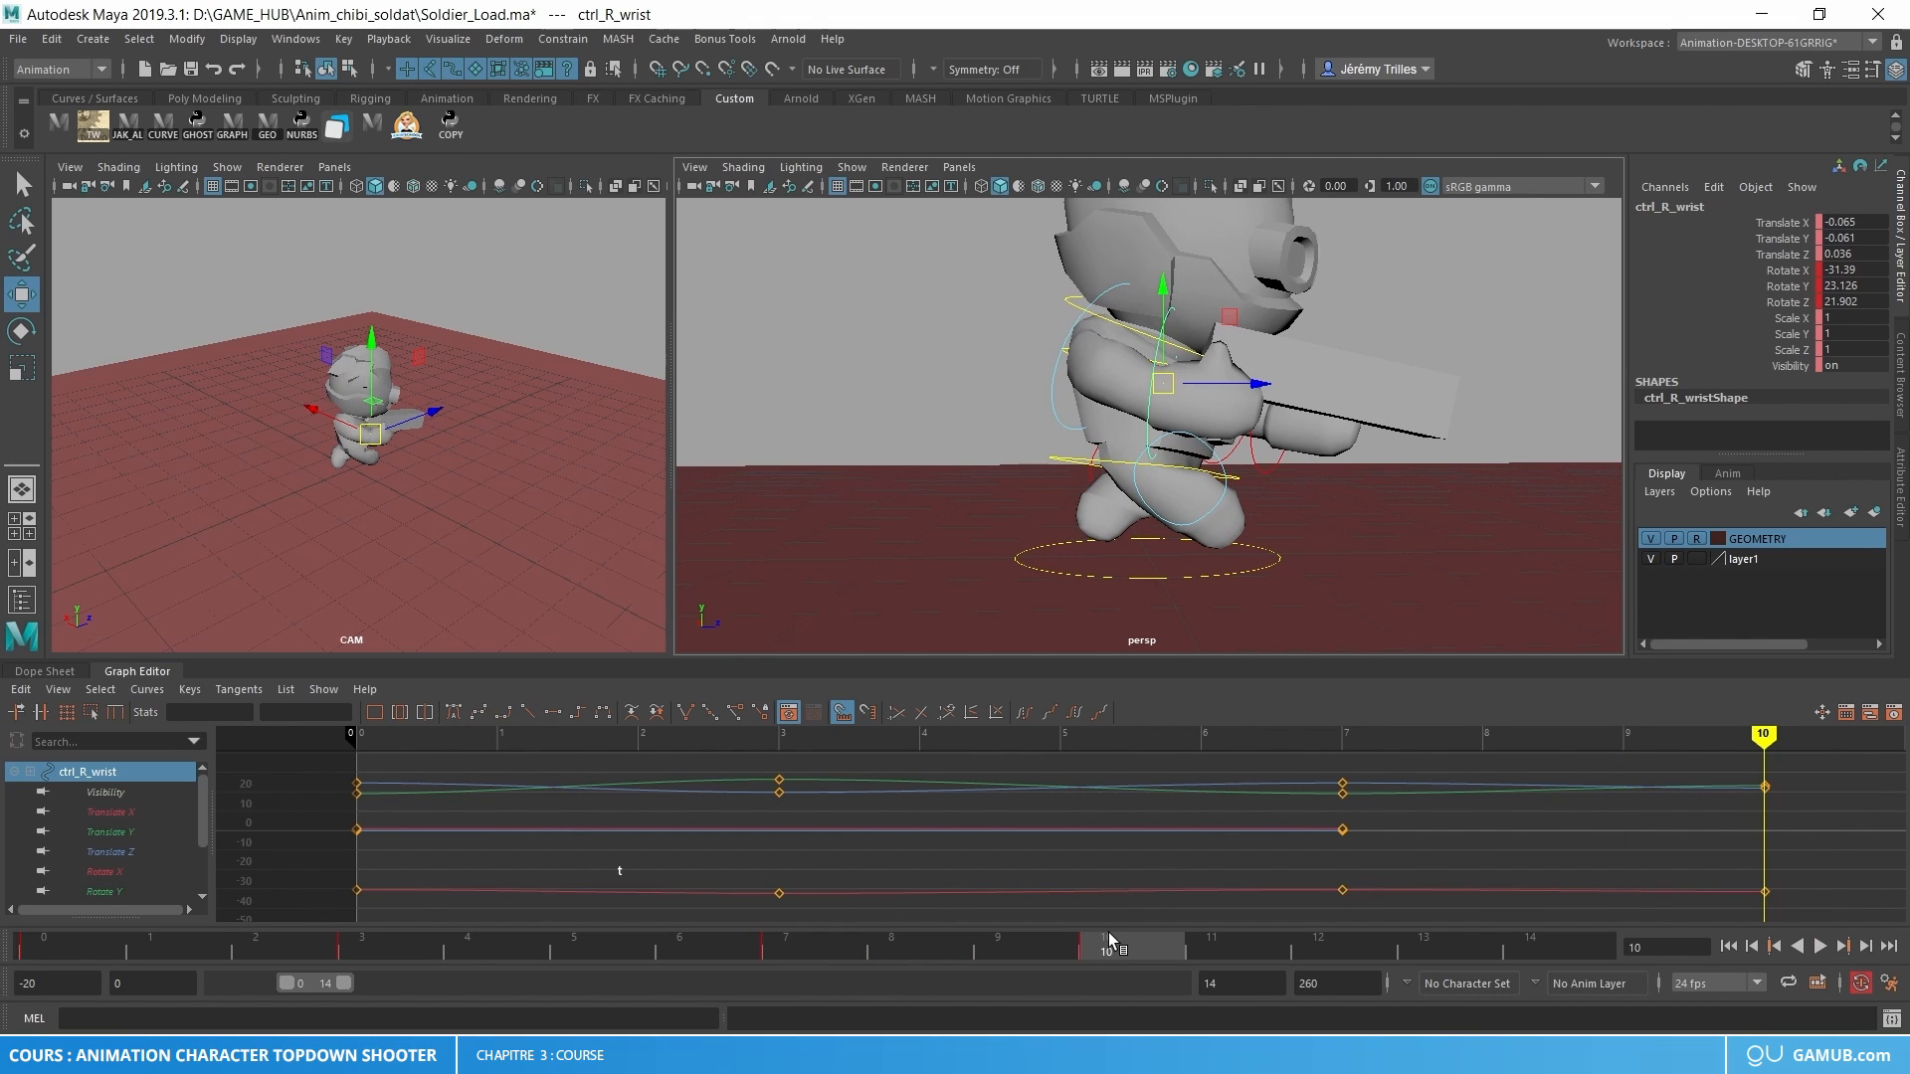
right_click(1112, 939)
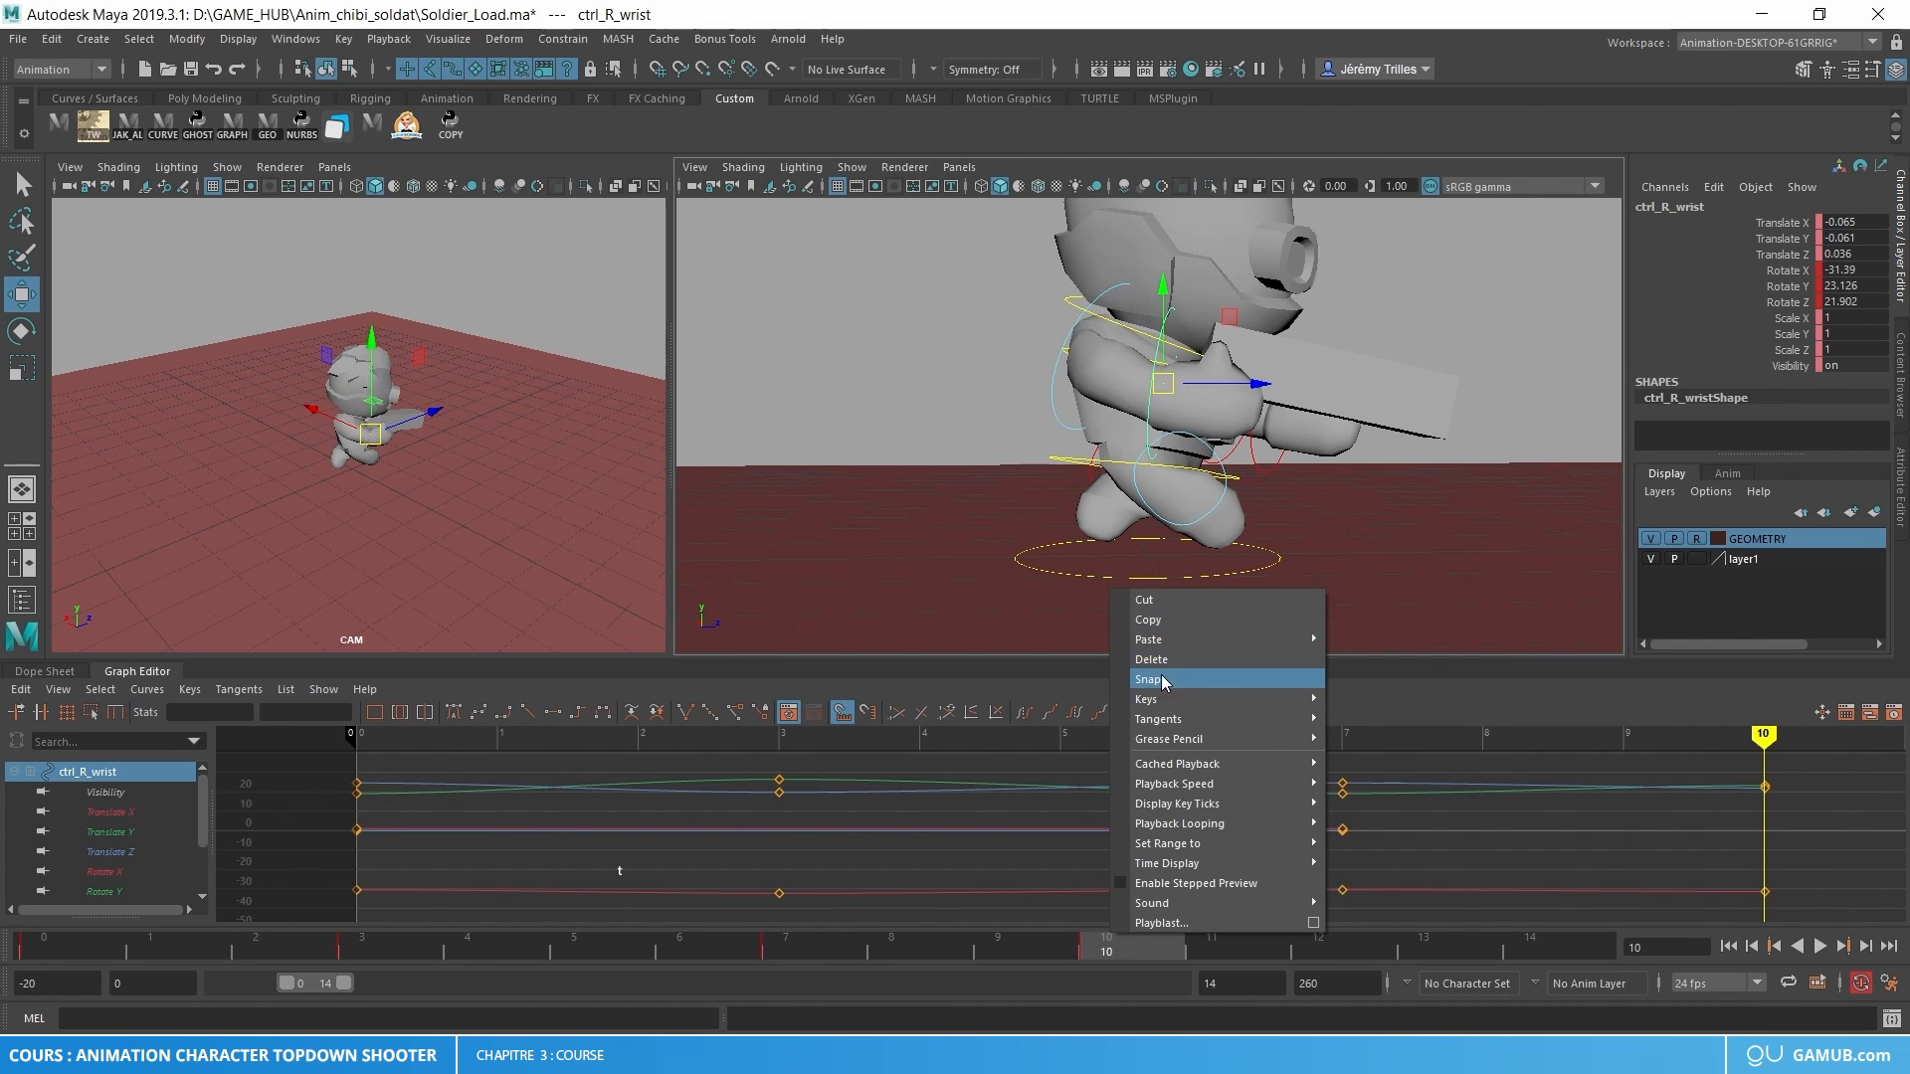
click(1168, 658)
alt+drag(1303, 361, 1109, 512)
key(e)
key(shift+e)
key(alt+v)
scroll(1268, 454, down, 4)
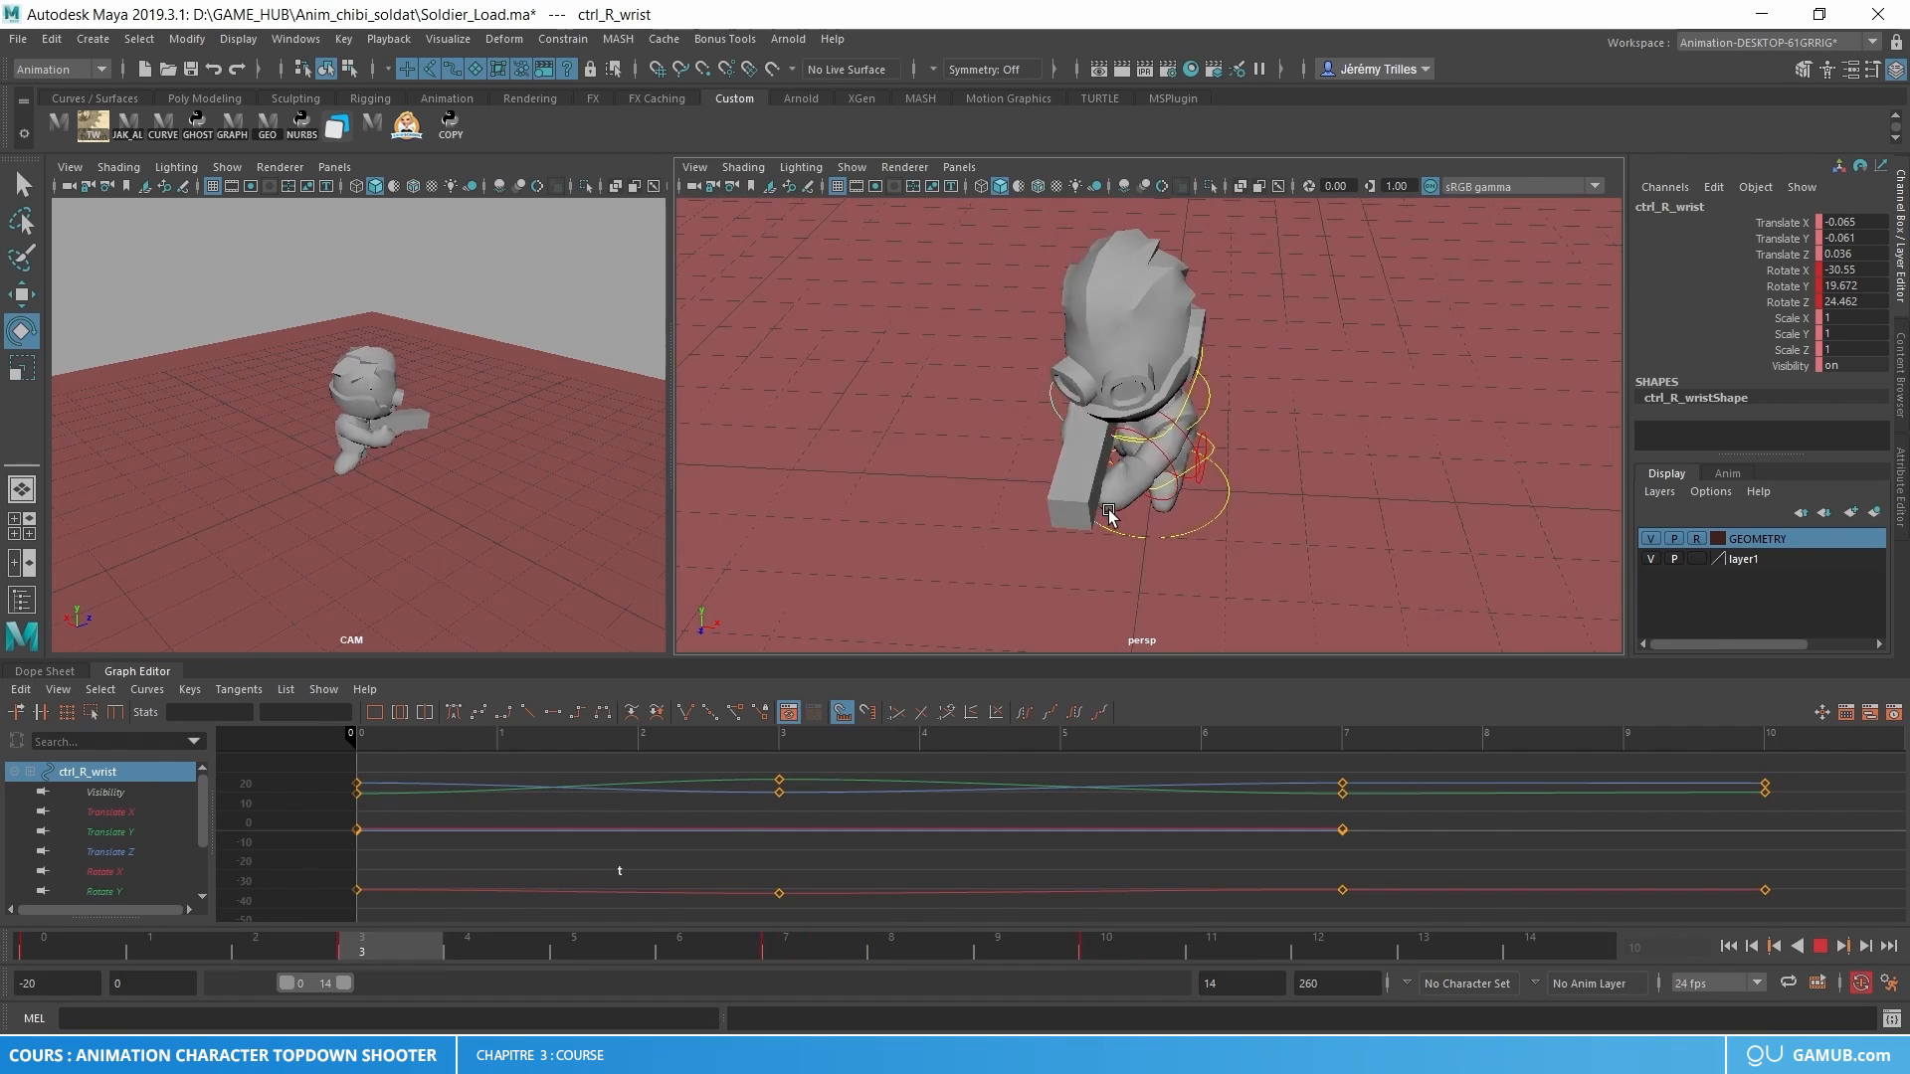
scroll(1110, 512, up, 3)
key(alt+v)
key(w)
- Delete the left arm control's key at frame 10, set a new key there, and review the motion in playback
click(1279, 444)
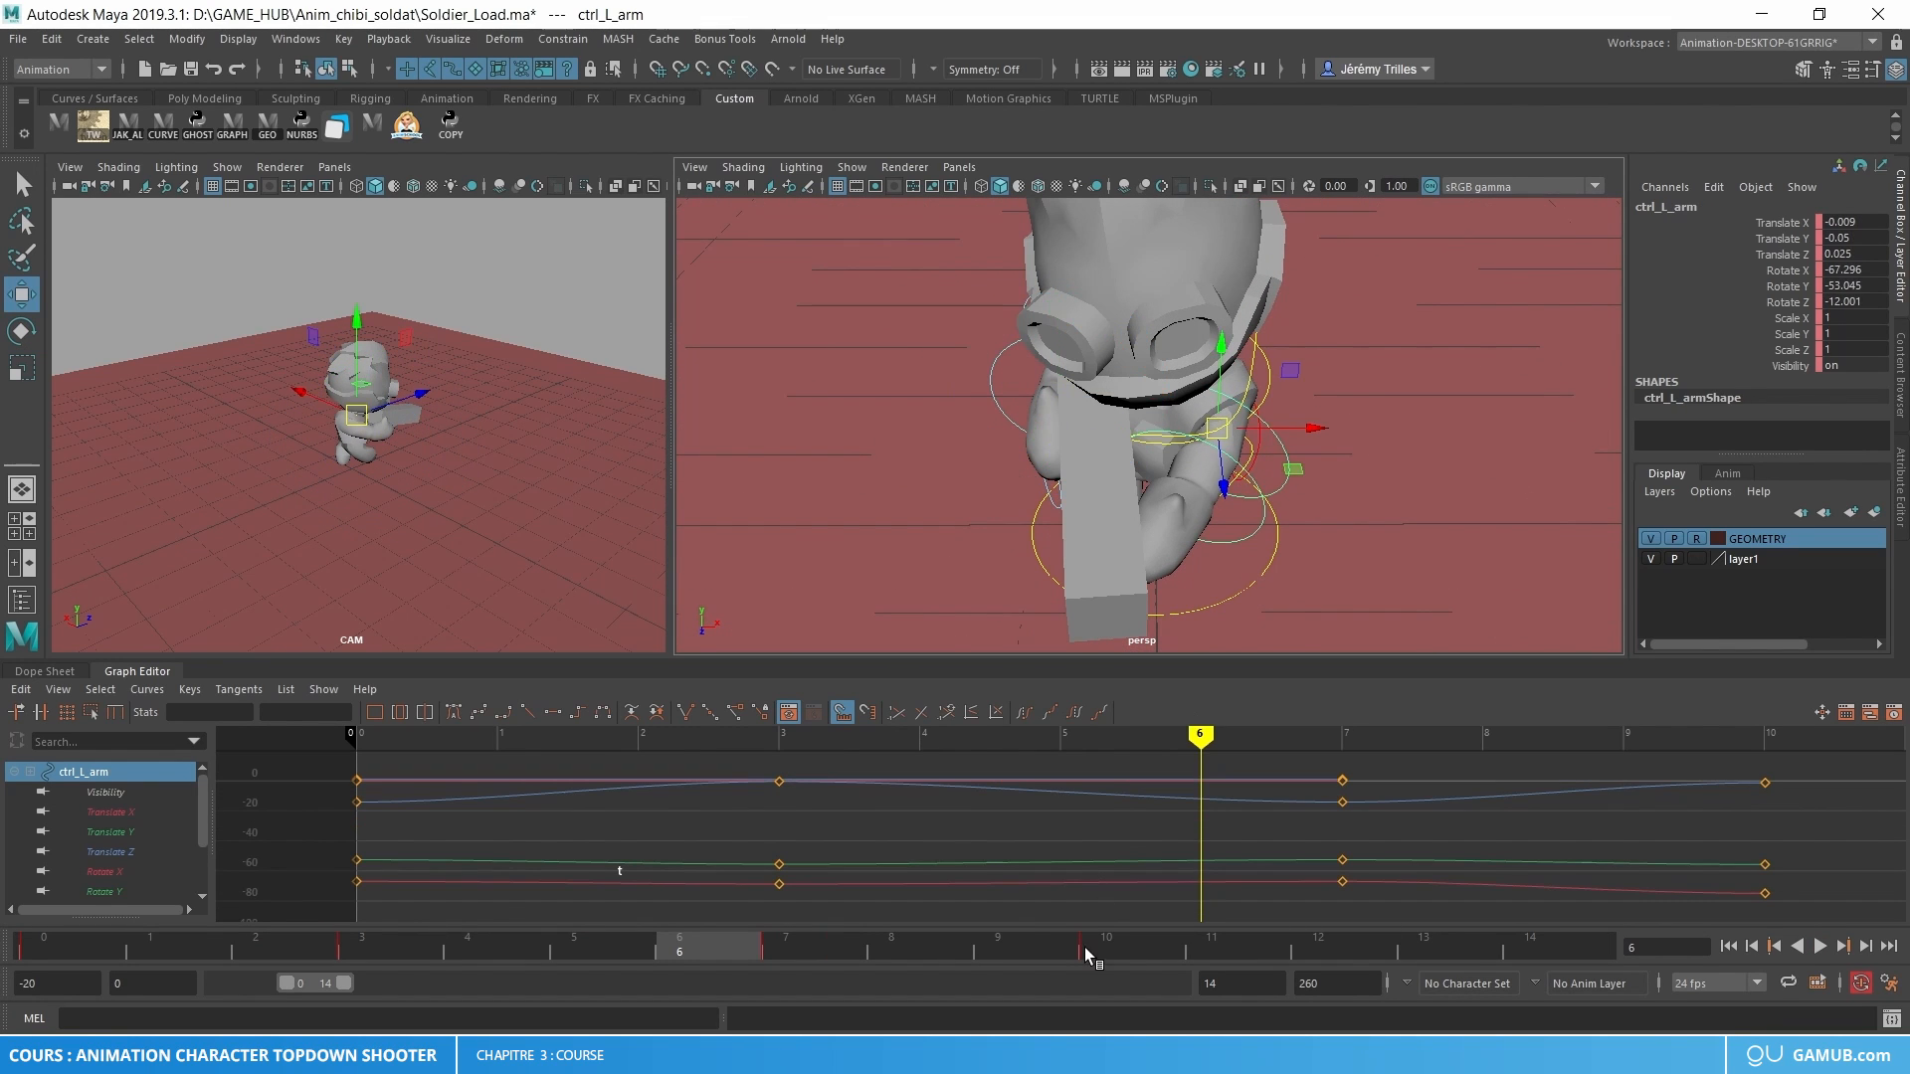
click(1102, 953)
alt+drag(1174, 572, 1178, 484)
alt+drag(1219, 546, 1219, 450)
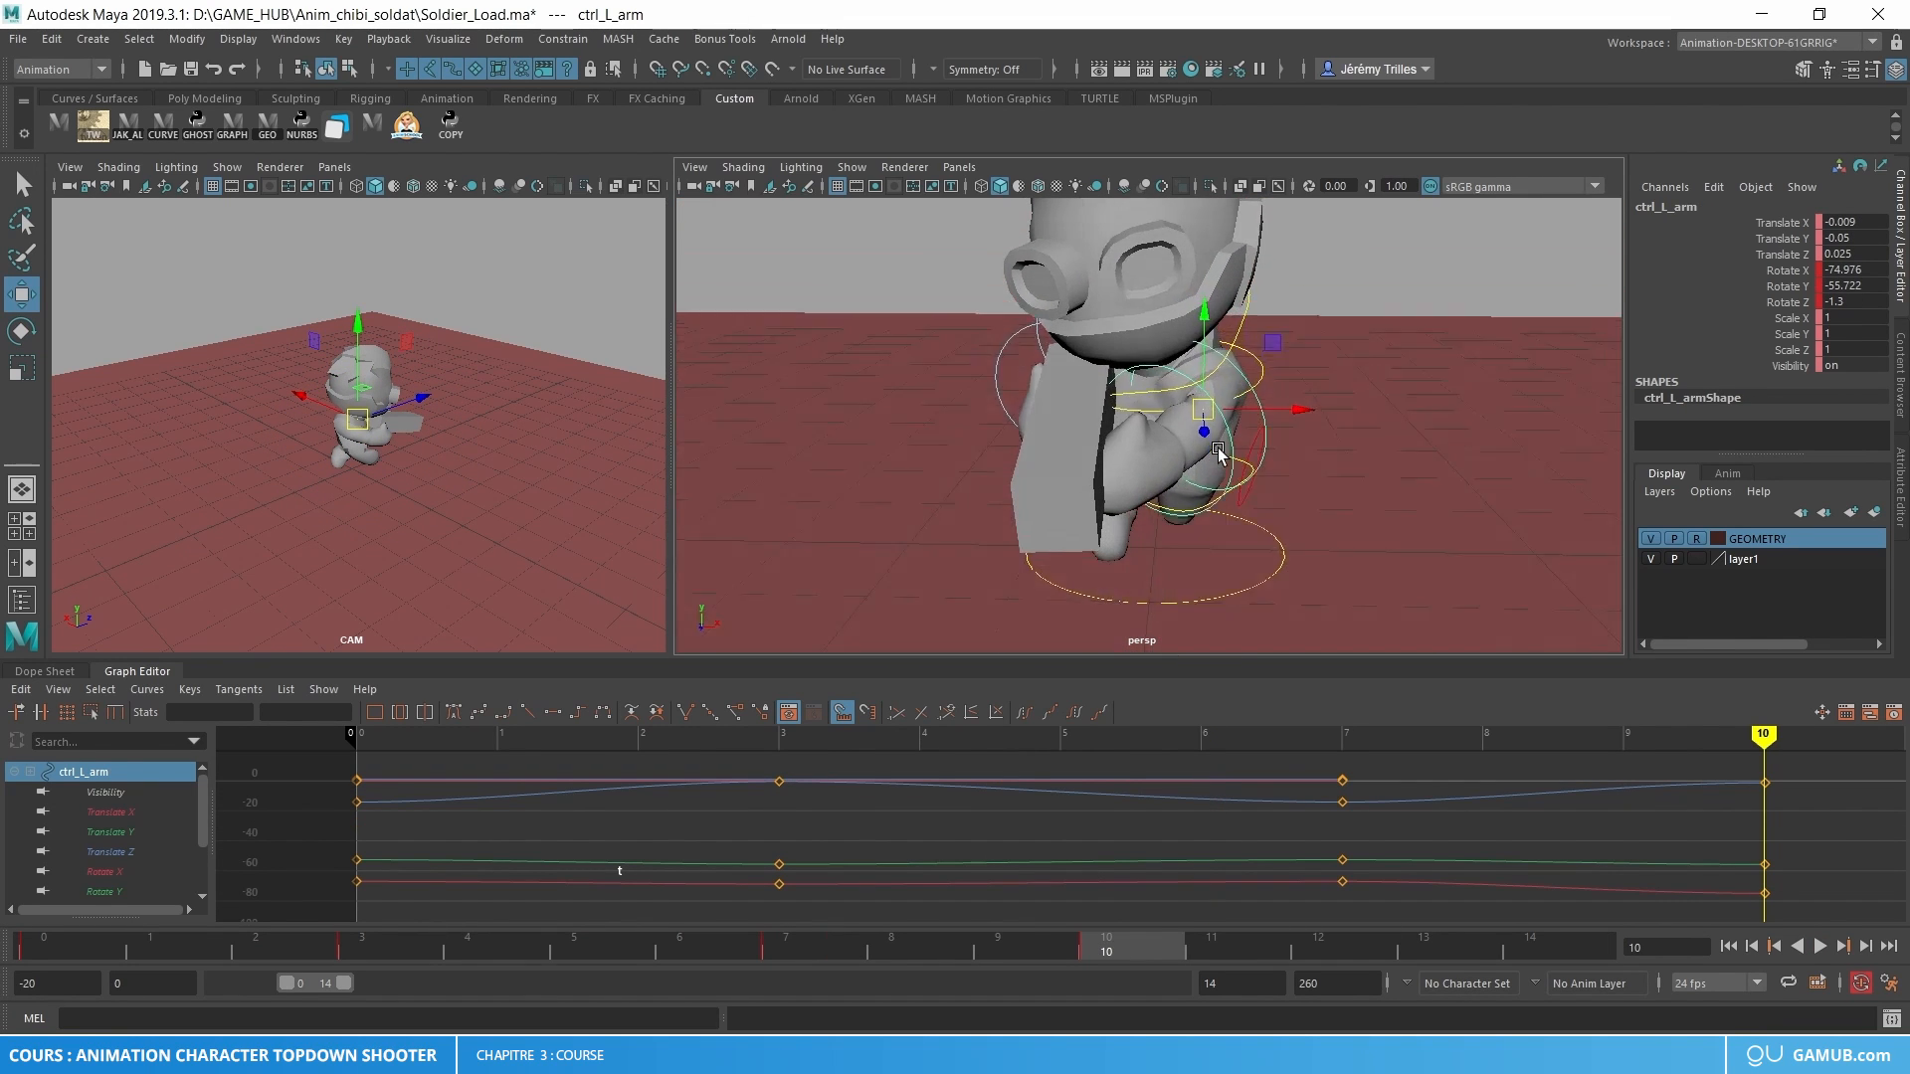
key(e)
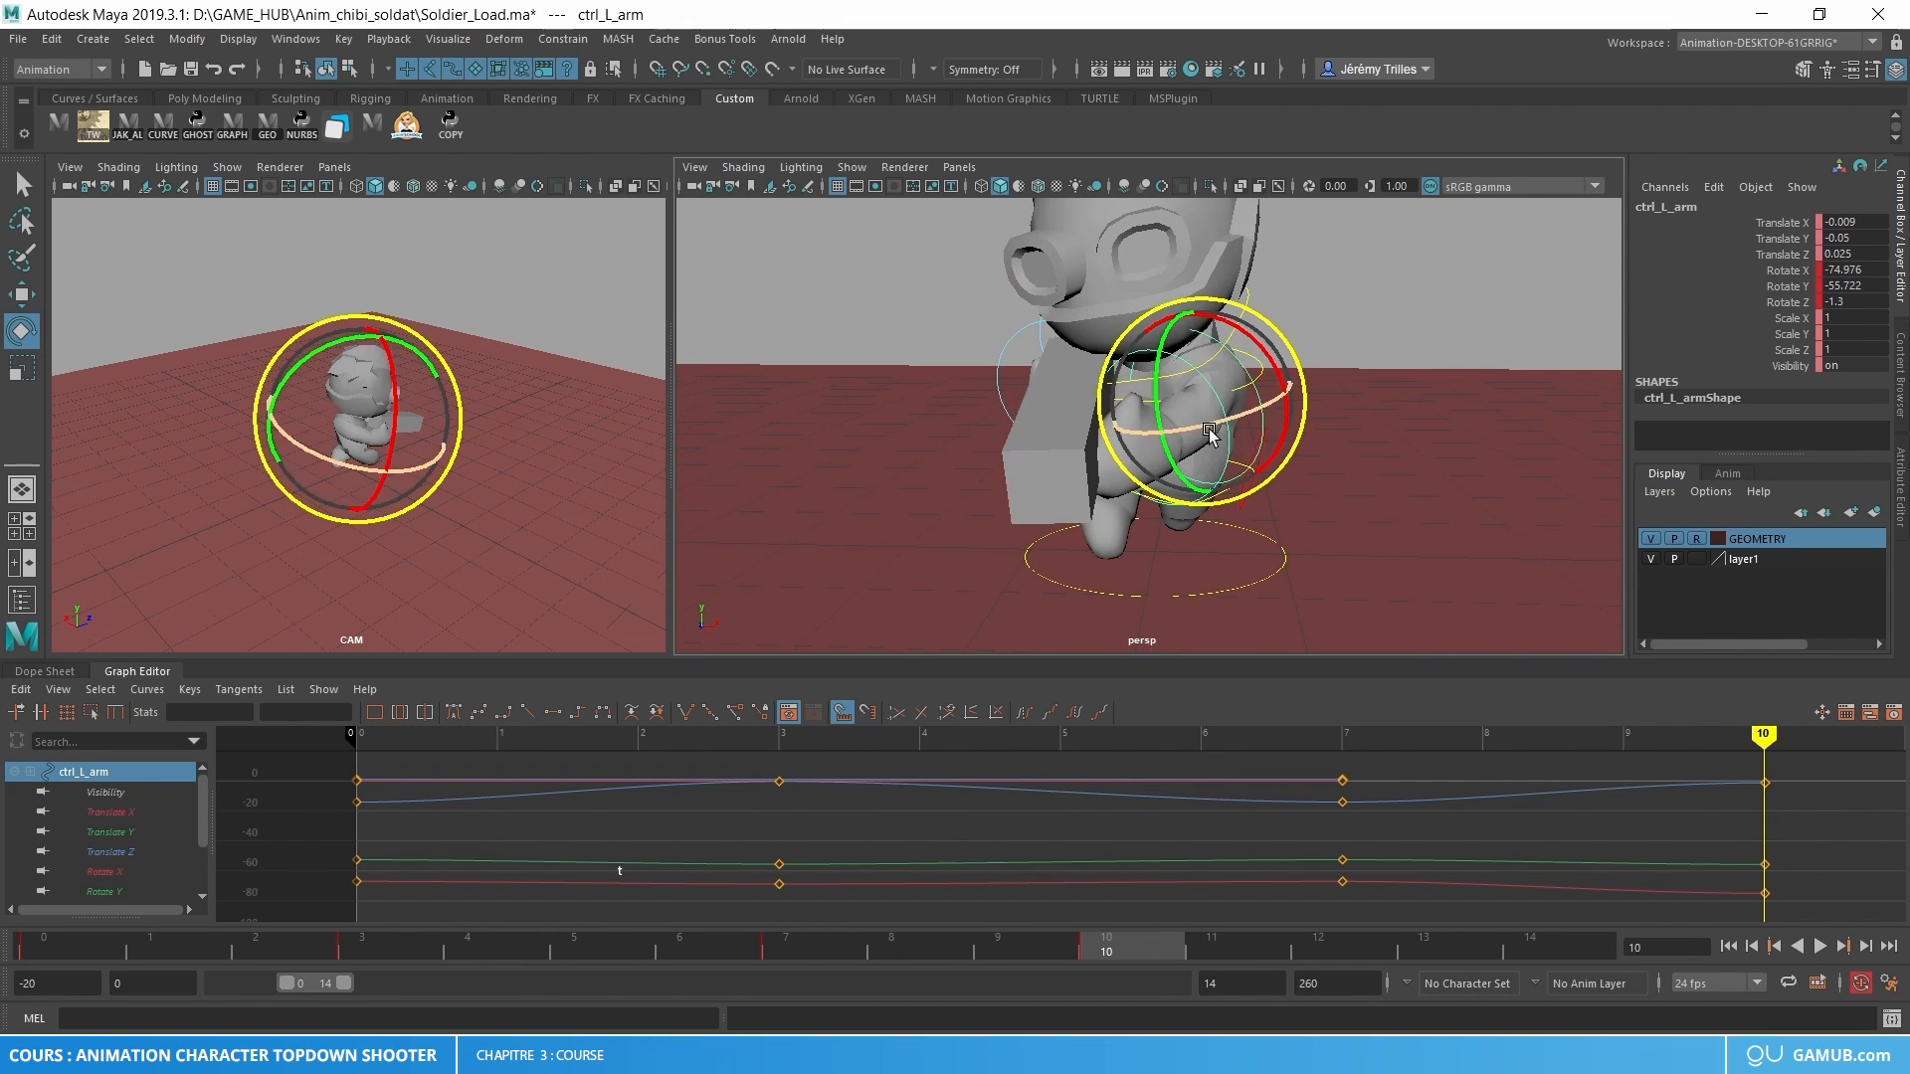
right_click(1114, 945)
click(1152, 662)
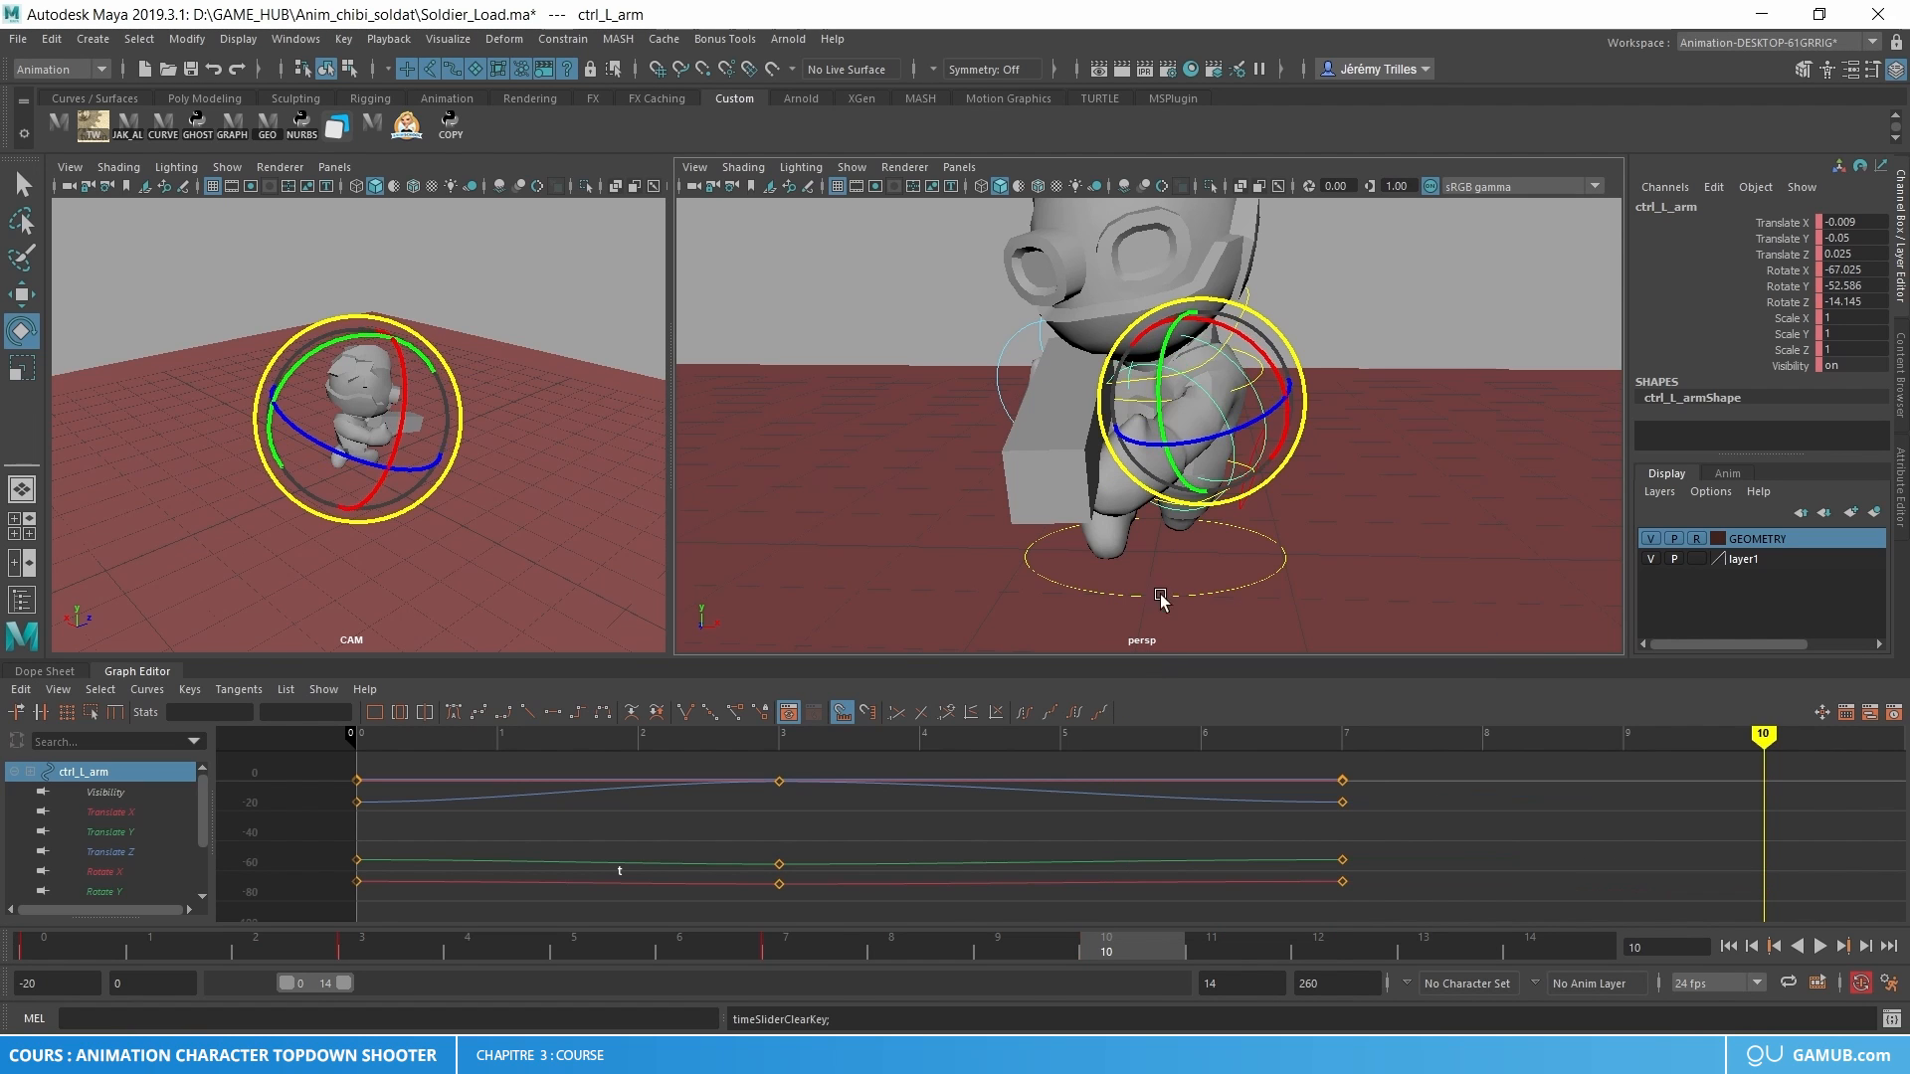
key(s)
alt+drag(1203, 399, 1272, 537)
key(alt+v)
key(alt+v)
key(w)
scroll(1130, 447, up, 5)
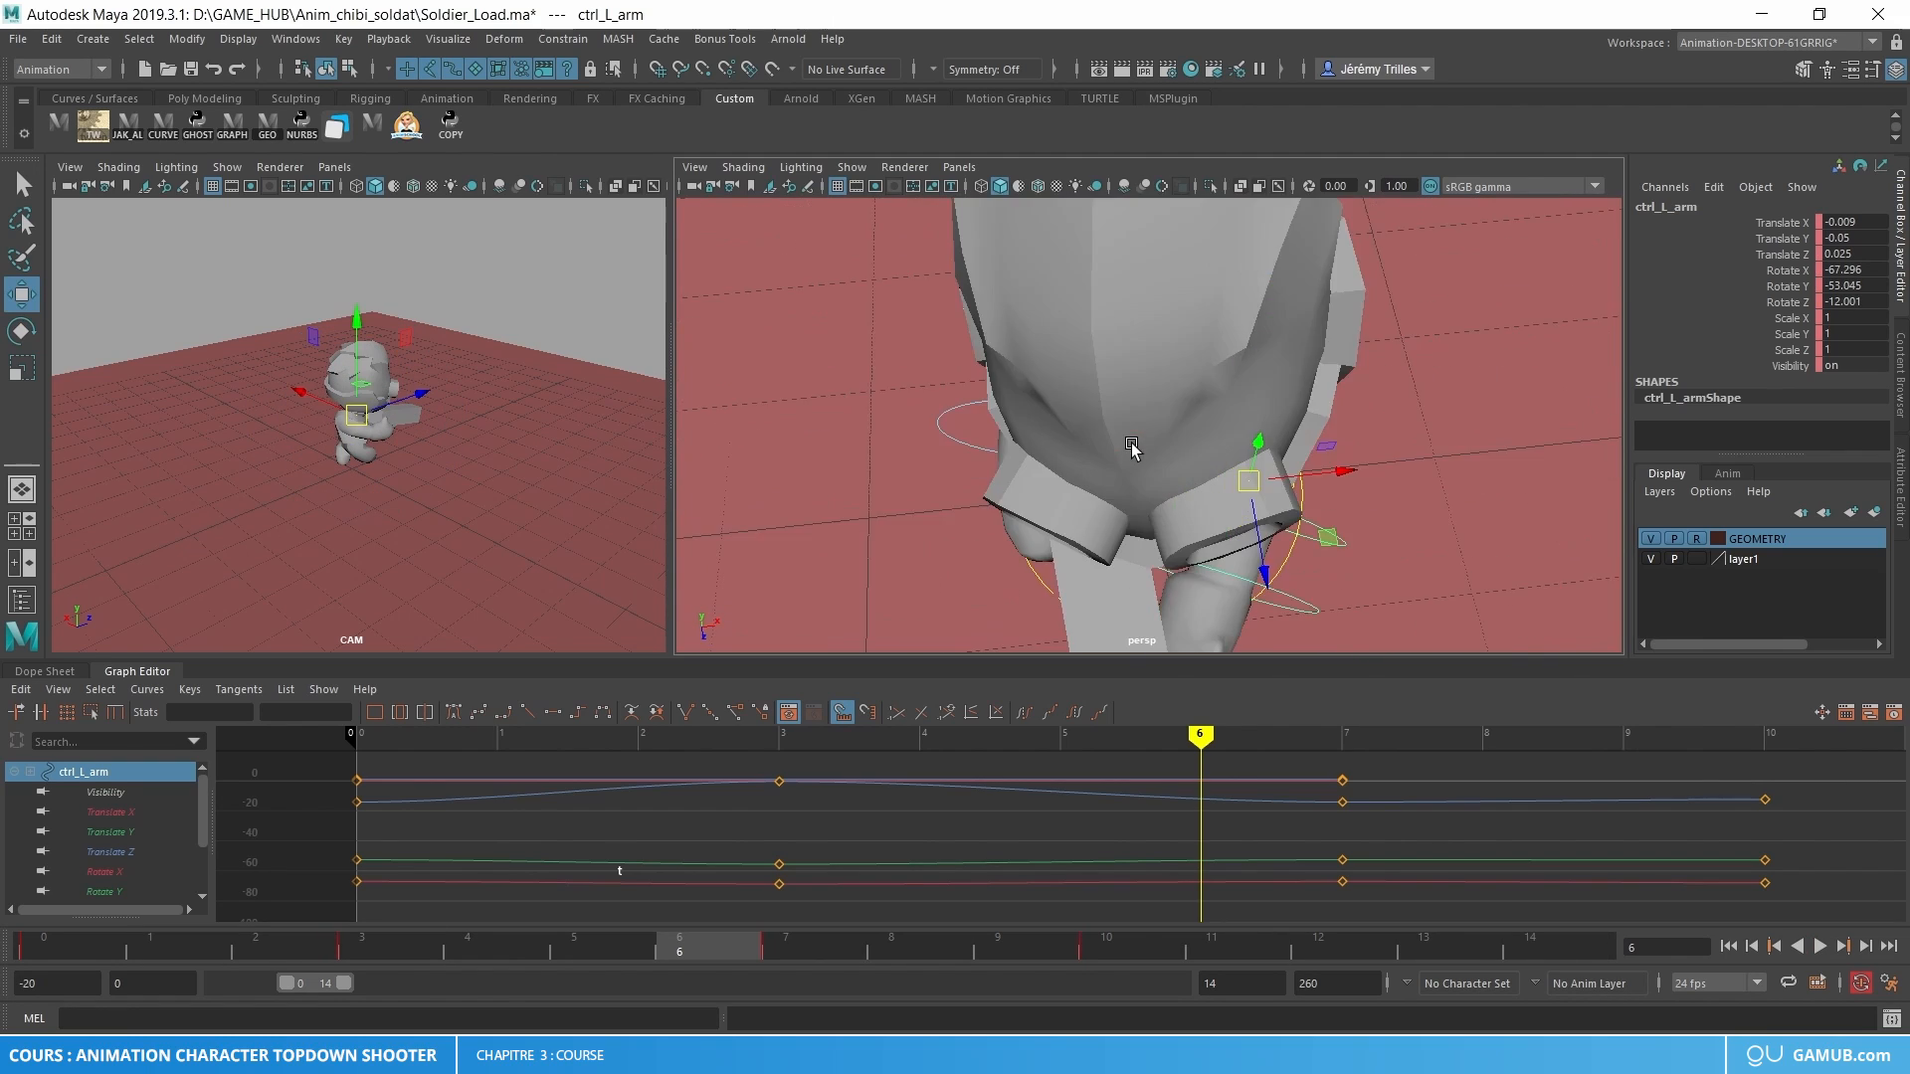
- At frame 7, rotate the neck control to about 9.387, 43.972, 16.266 in X, Y and Z
alt+drag(1130, 448, 1247, 355)
scroll(1247, 355, down, 5)
scroll(1246, 355, up, 4)
click(1130, 331)
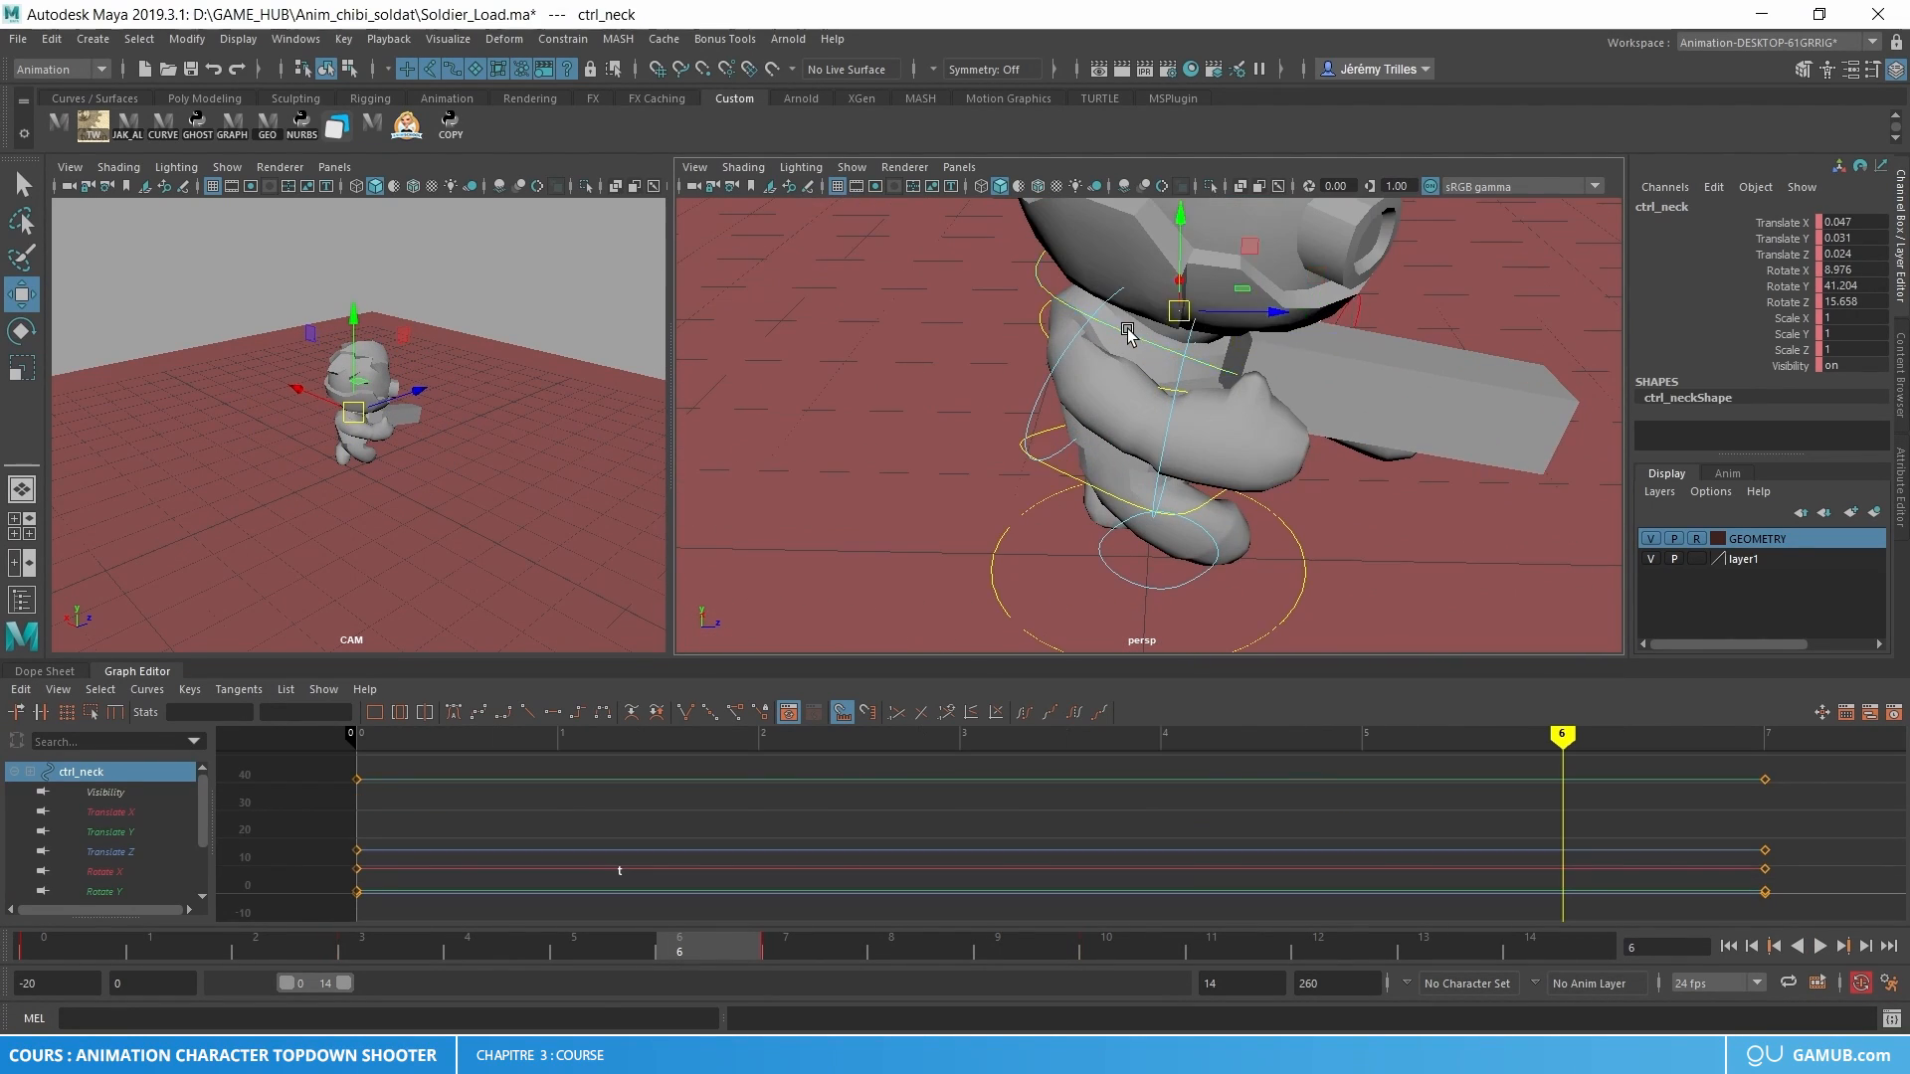
alt+drag(1130, 331, 944, 399)
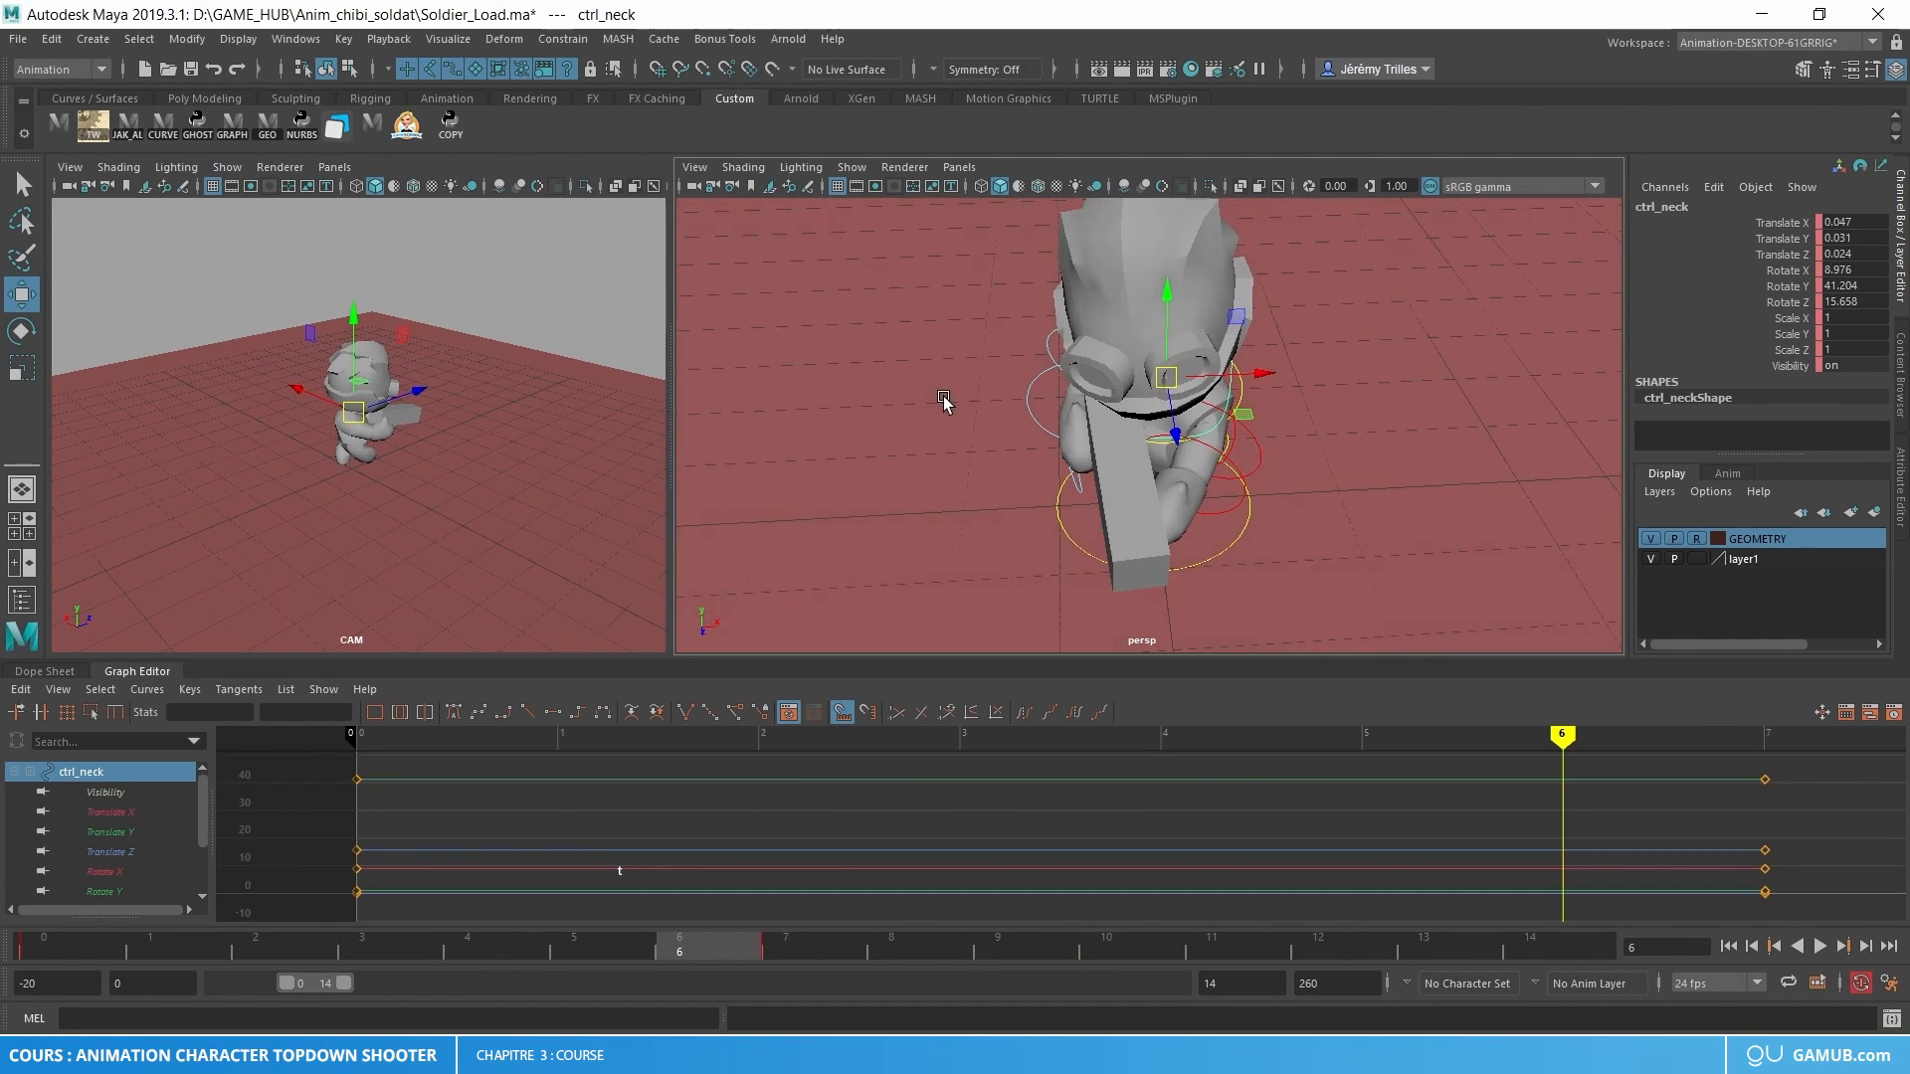
click(823, 960)
scroll(1036, 558, down, 4)
alt+drag(1035, 558, 1035, 619)
key(e)
click(1184, 495)
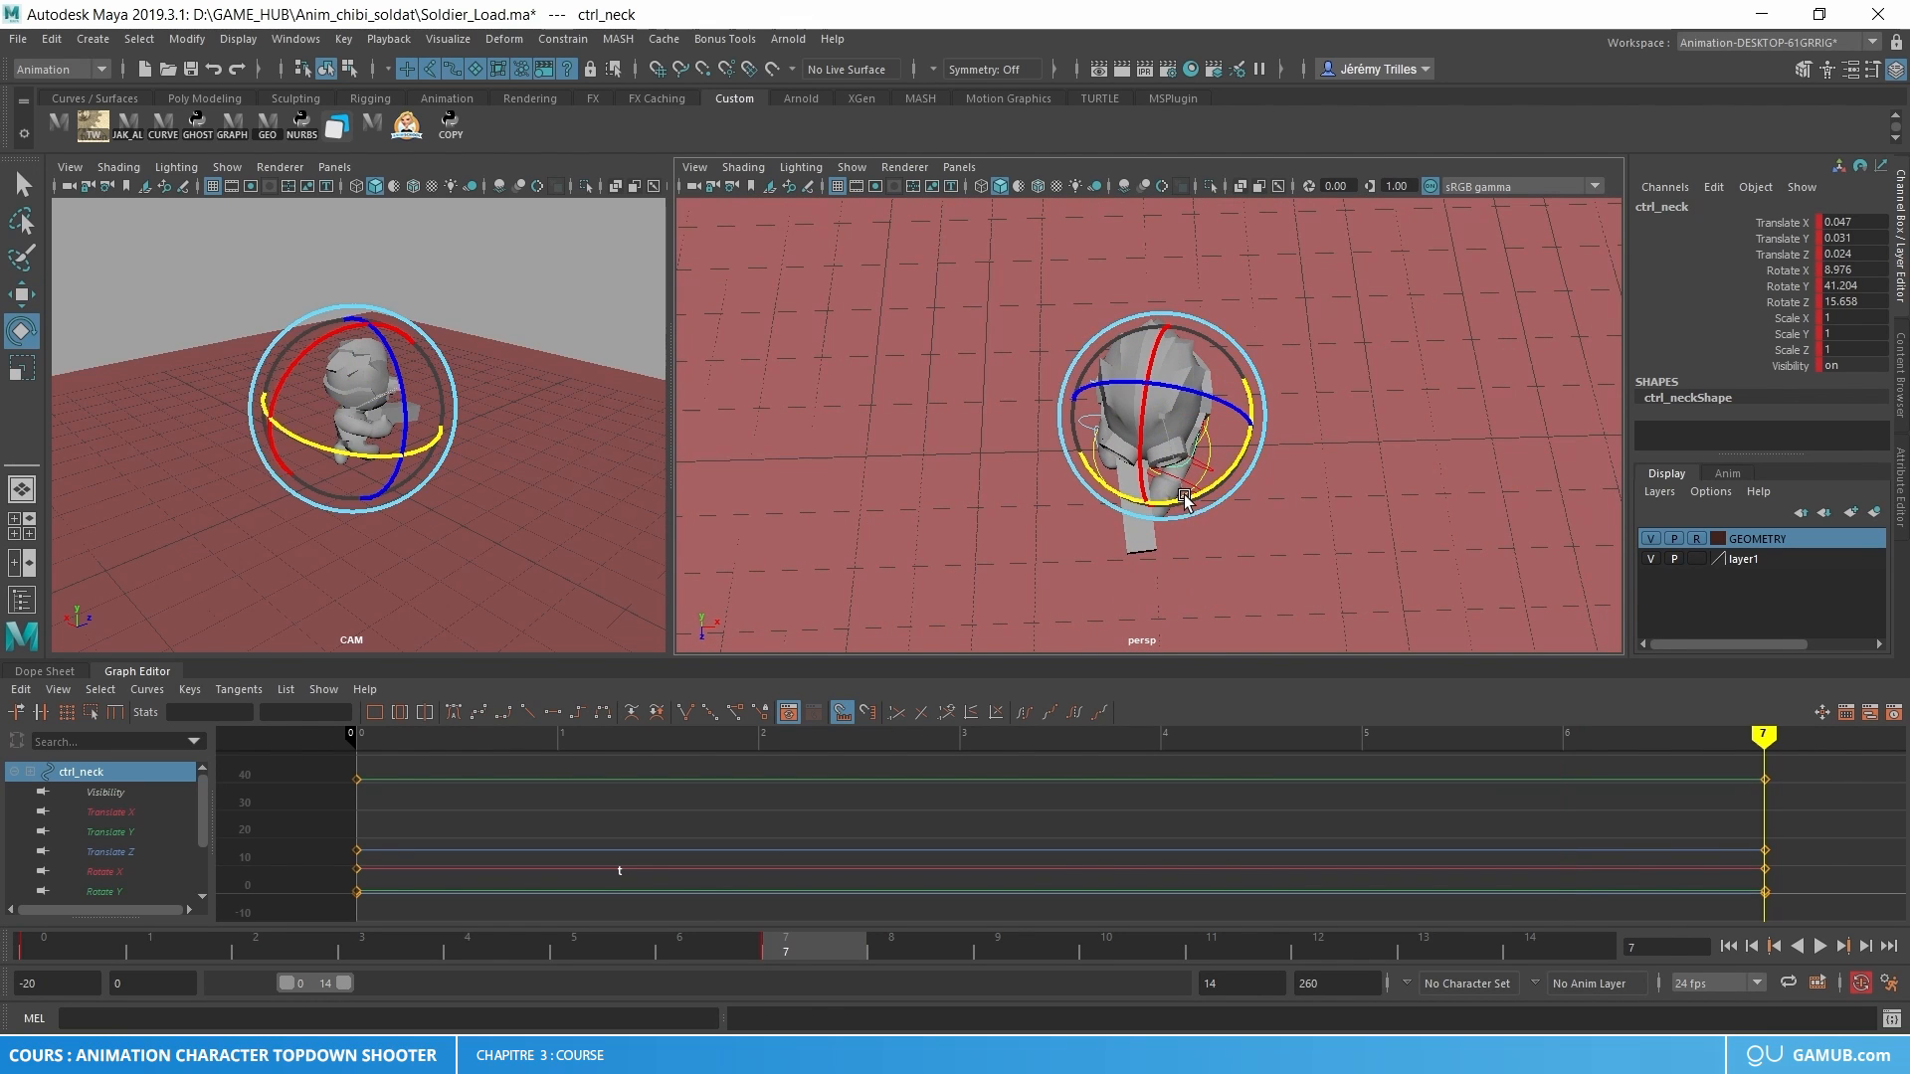
drag(1189, 501, 1172, 503)
- At frame 0, key the neck rotation at about 15.725, 64.334, 23.958, copy that key to frame 14, and play back the loop
key(alt+shift+v)
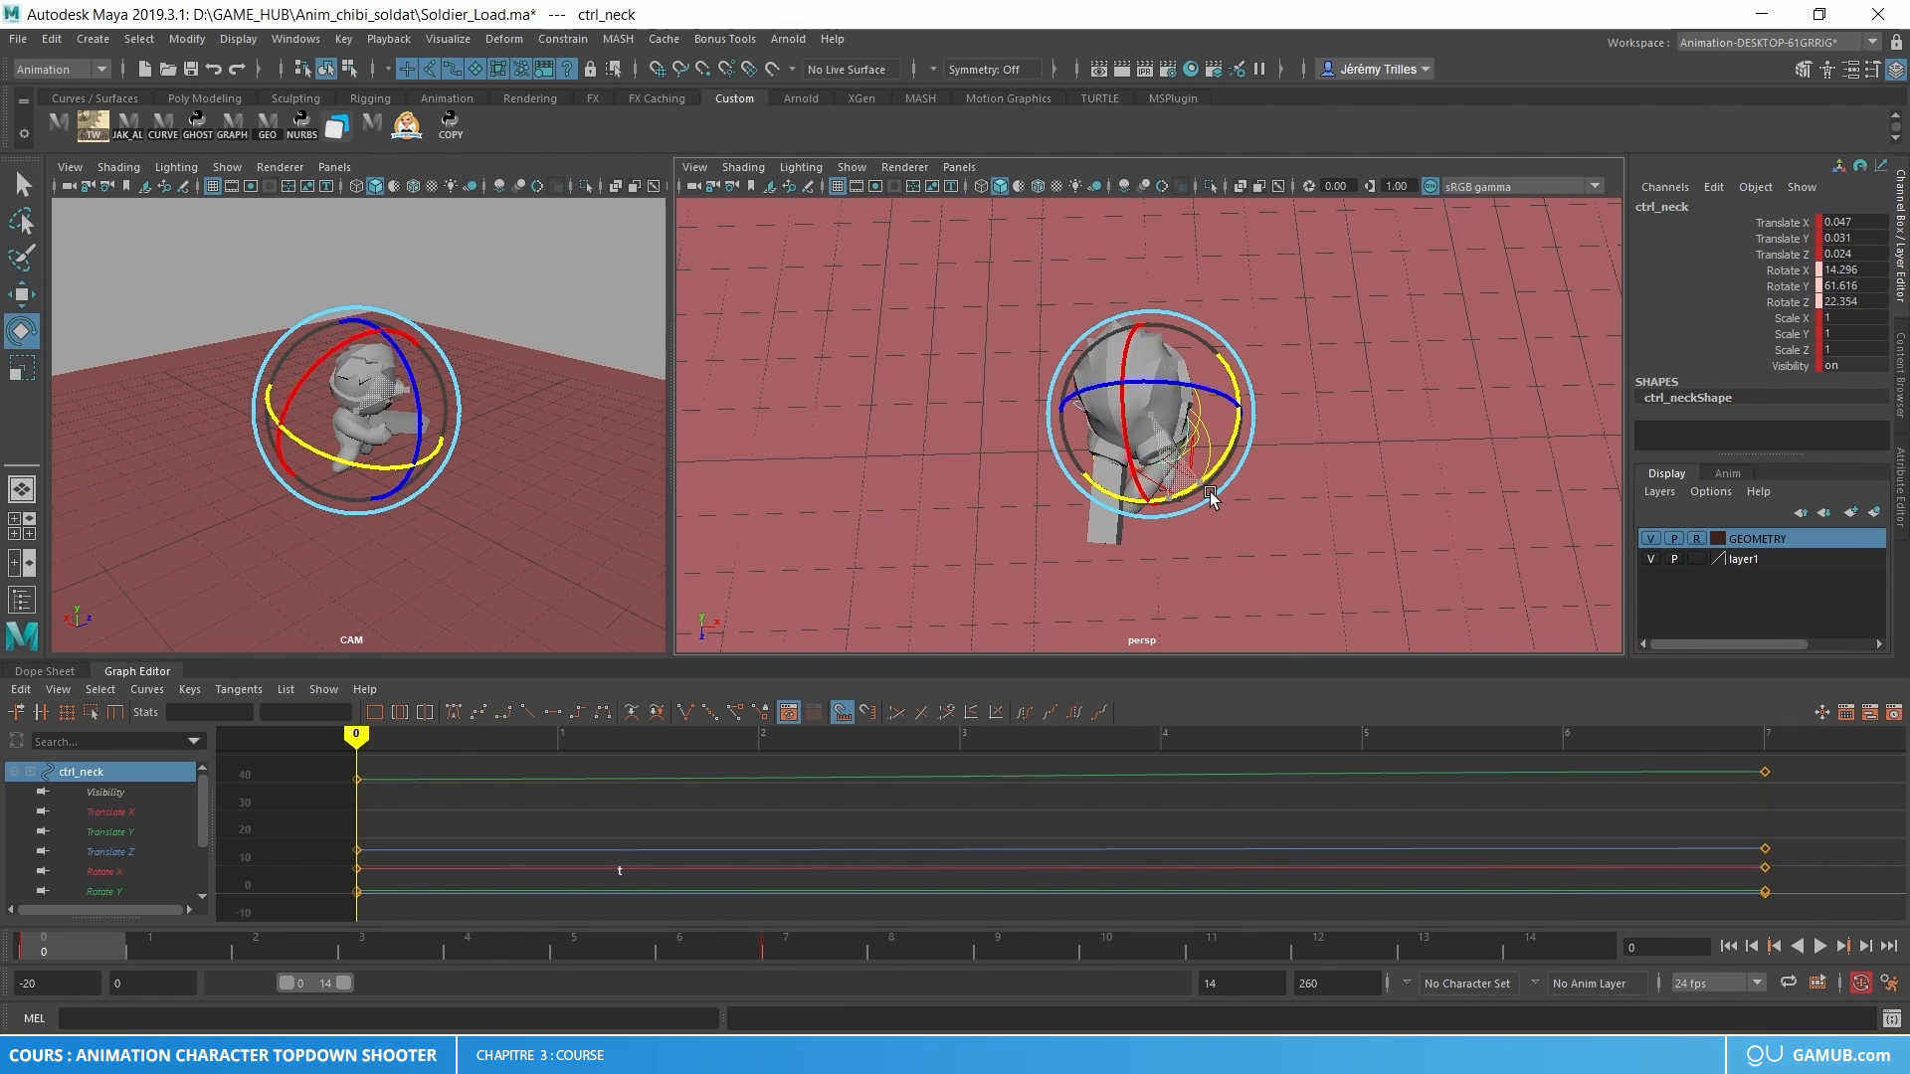
key(shift+e)
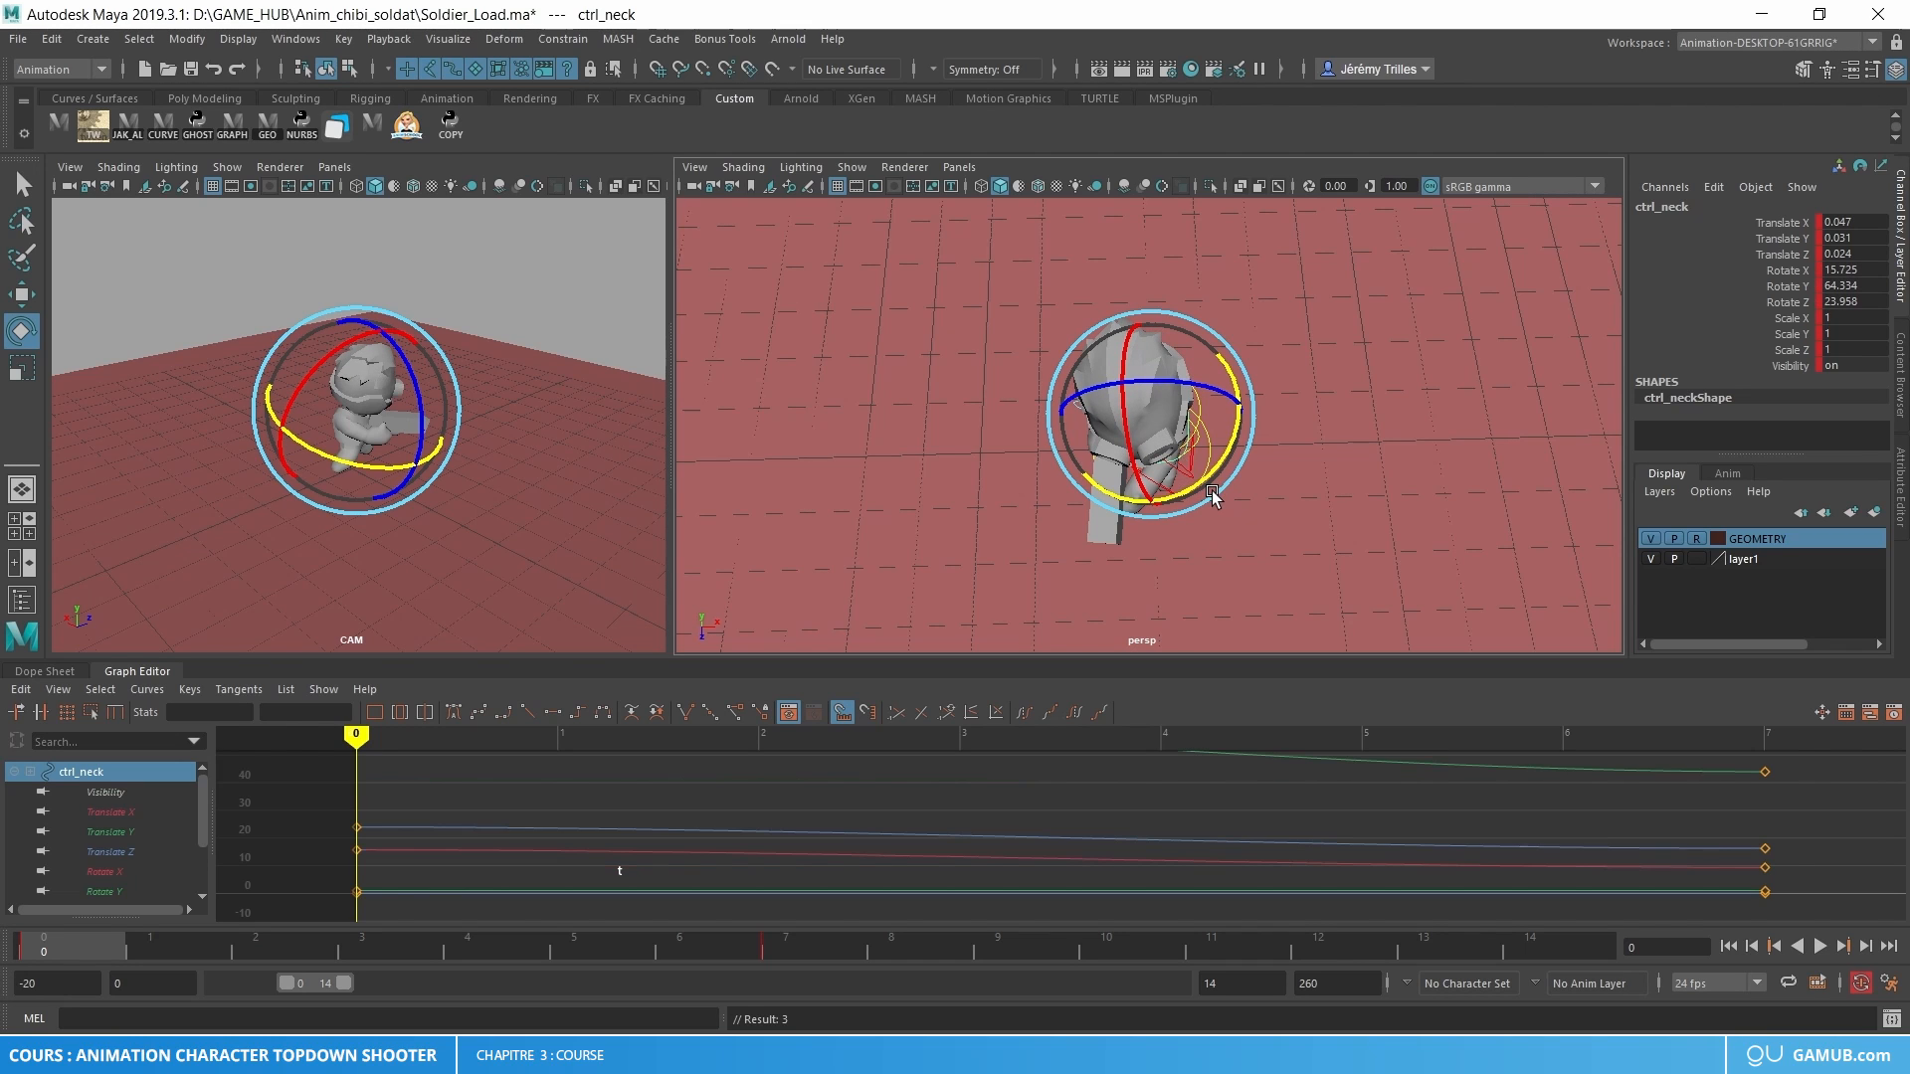
right_click(197, 950)
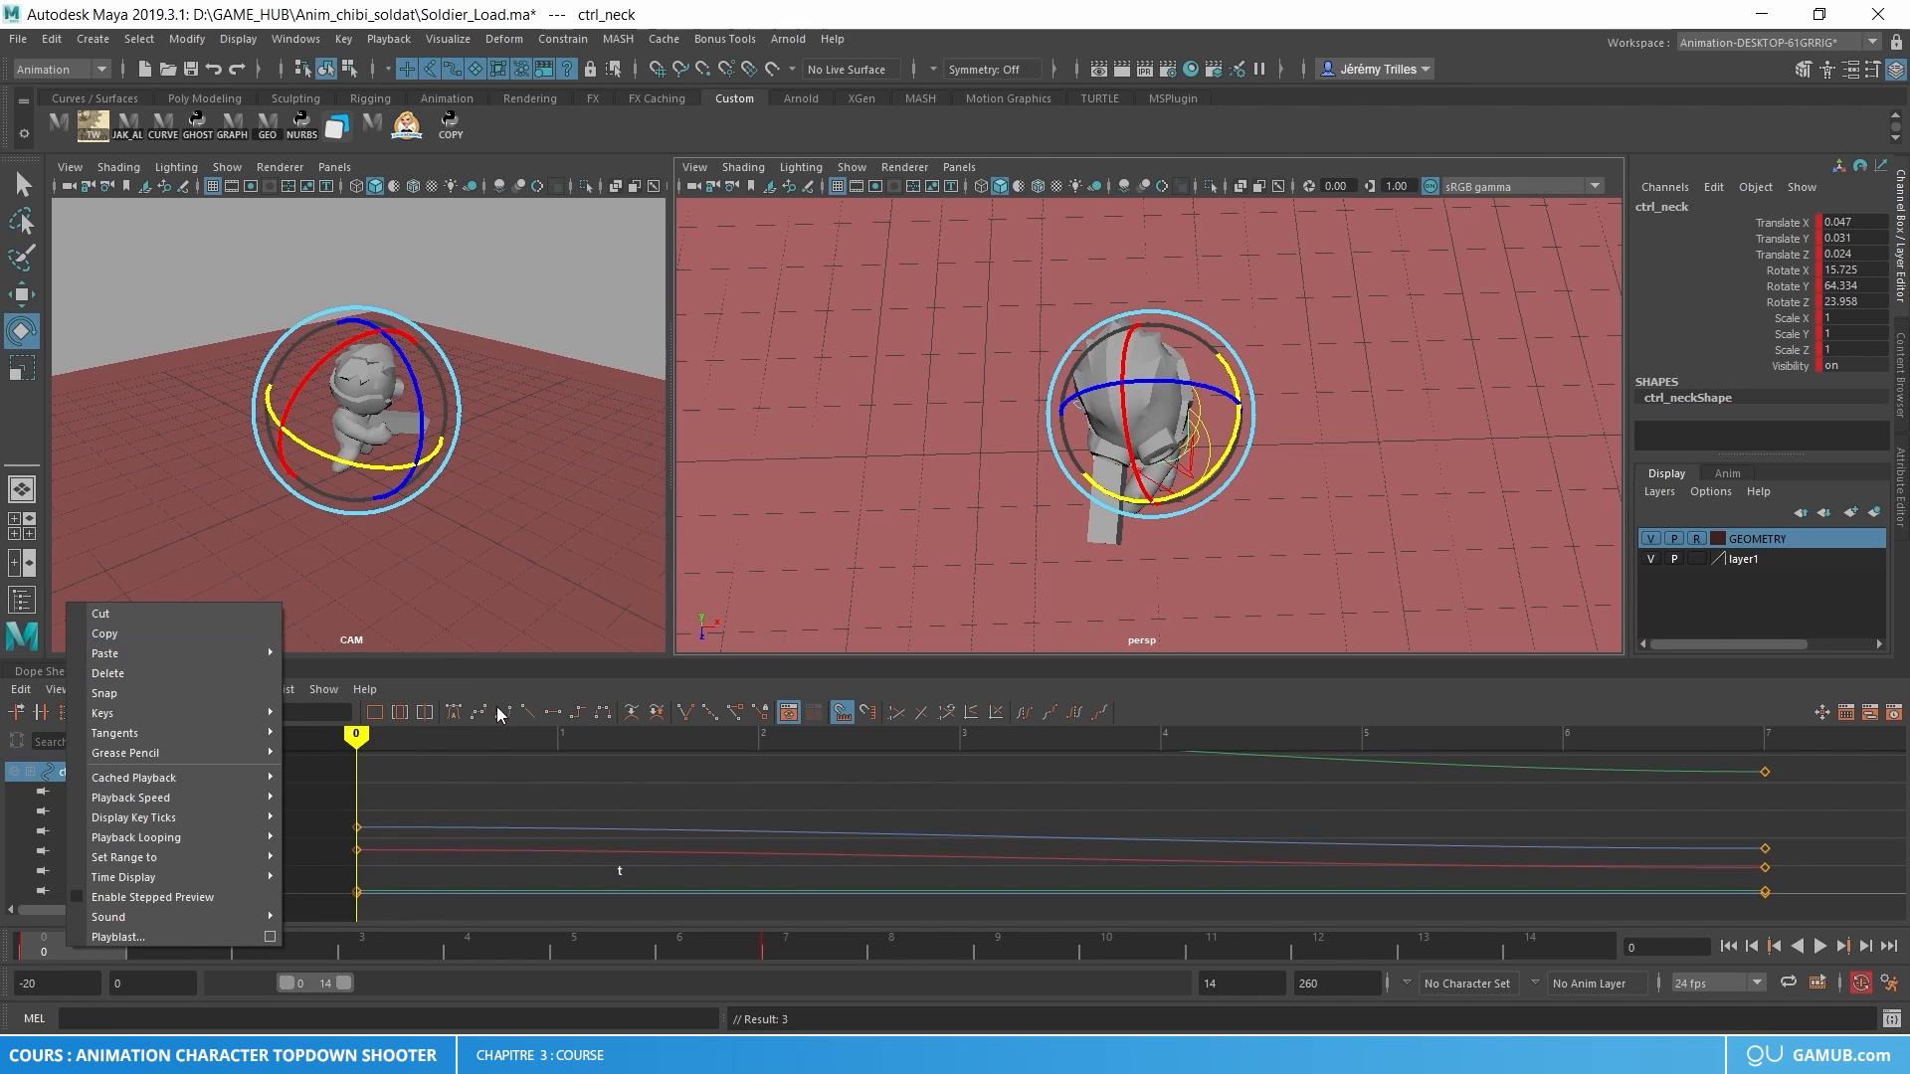
click(207, 633)
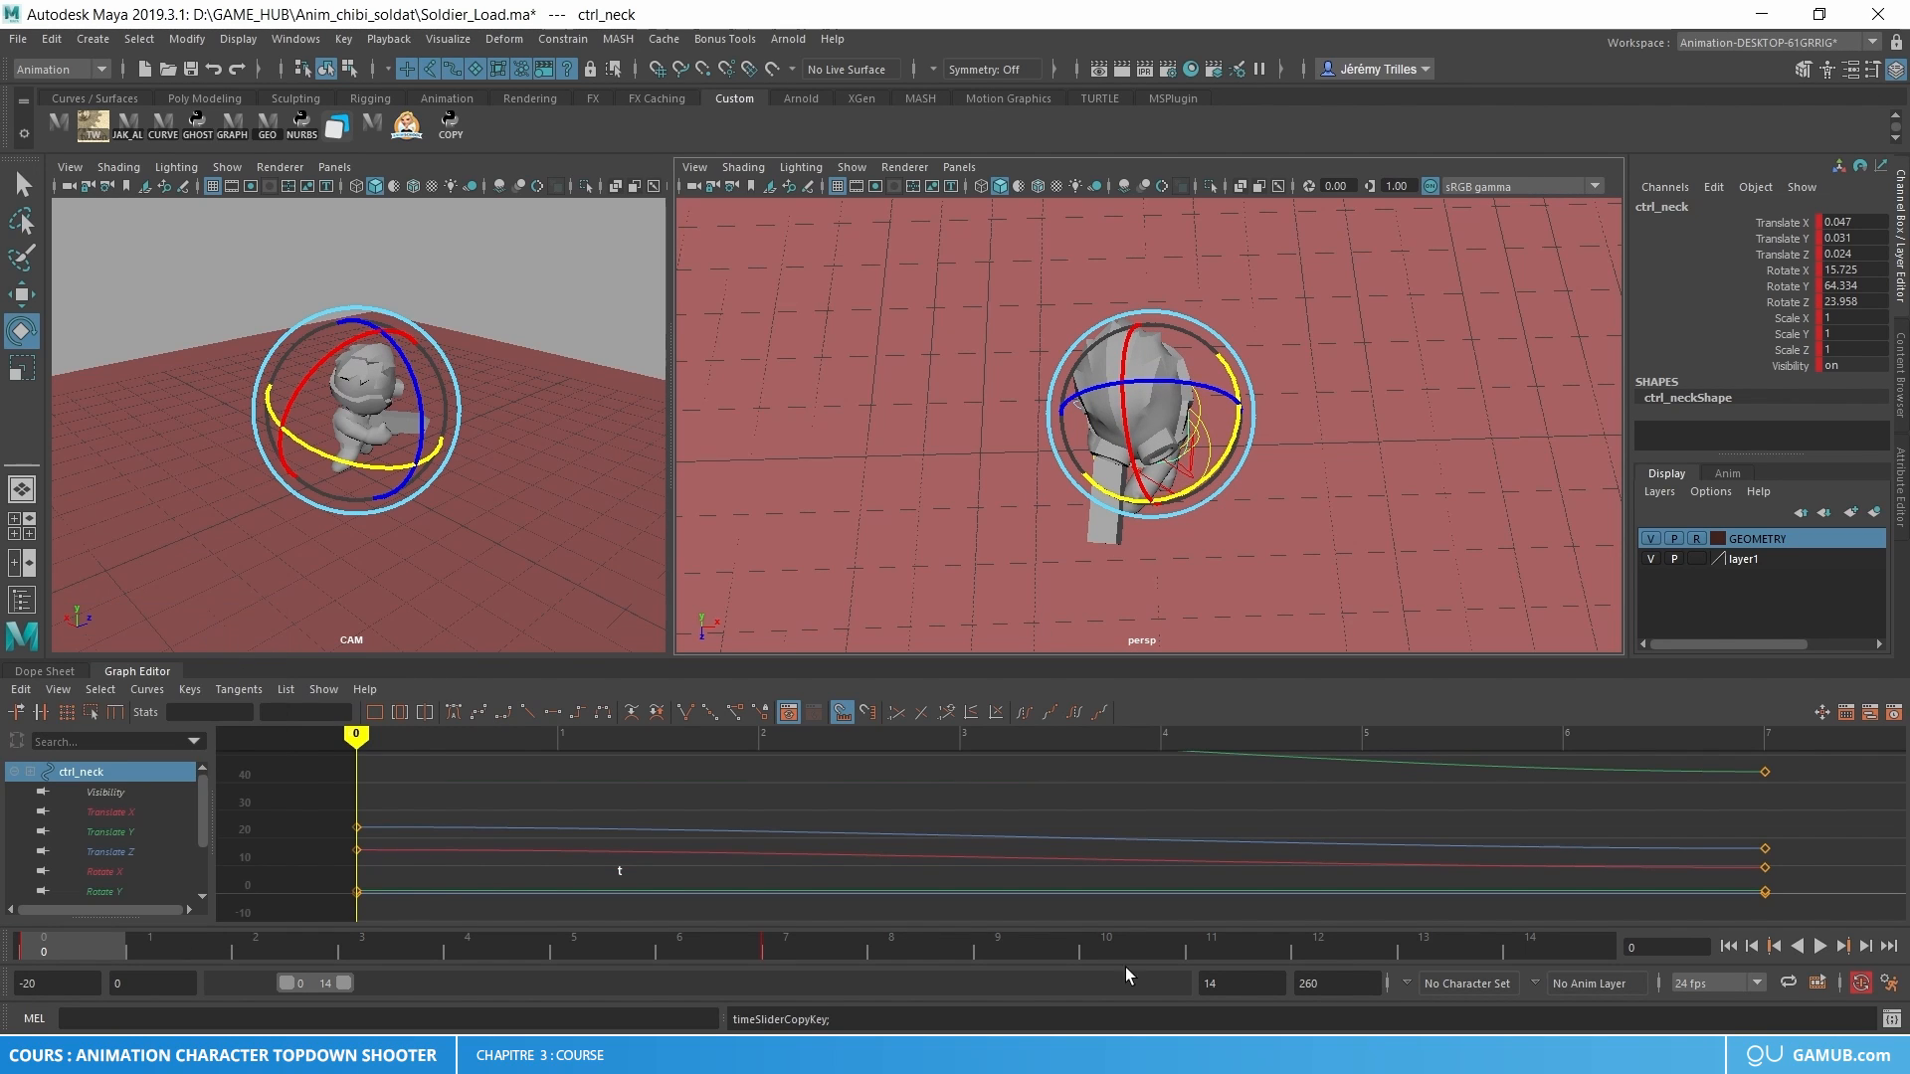
click(1544, 963)
right_click(1544, 963)
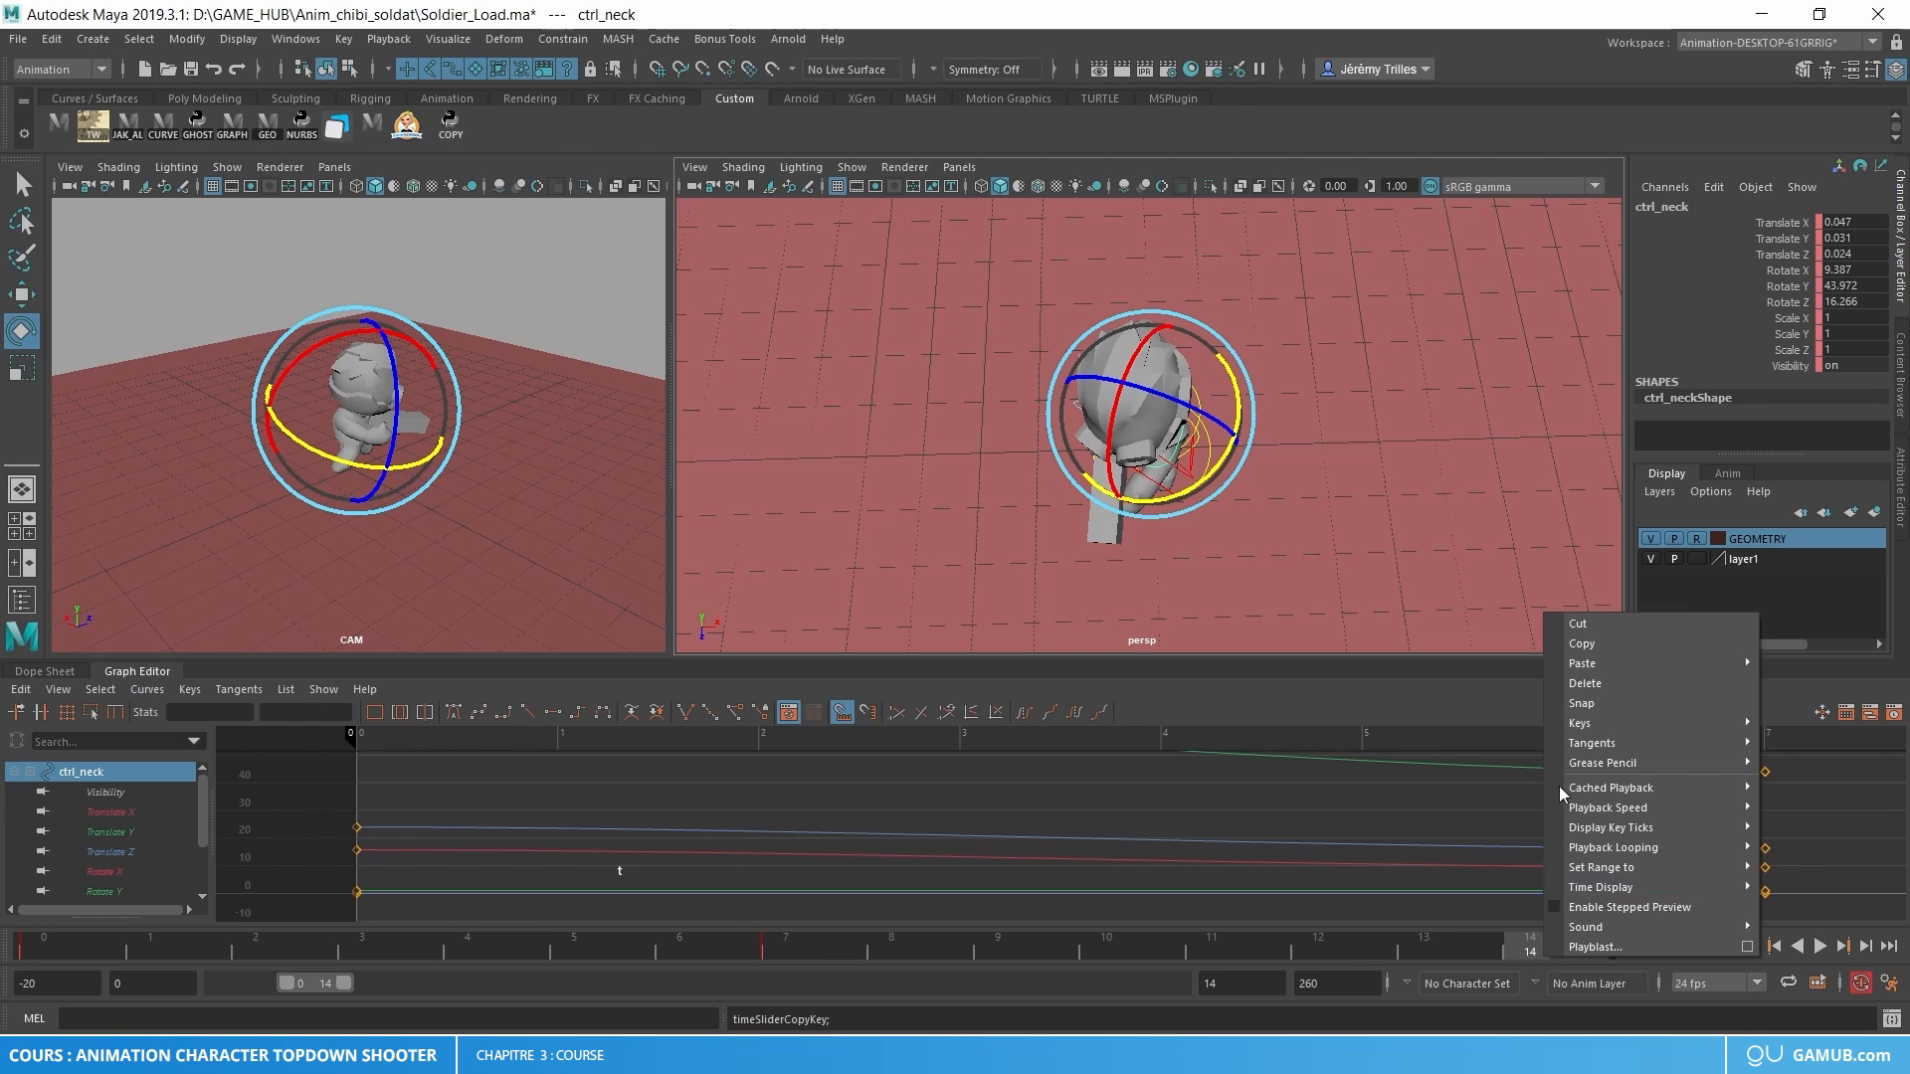
mouse_move(1600, 671)
click(1508, 682)
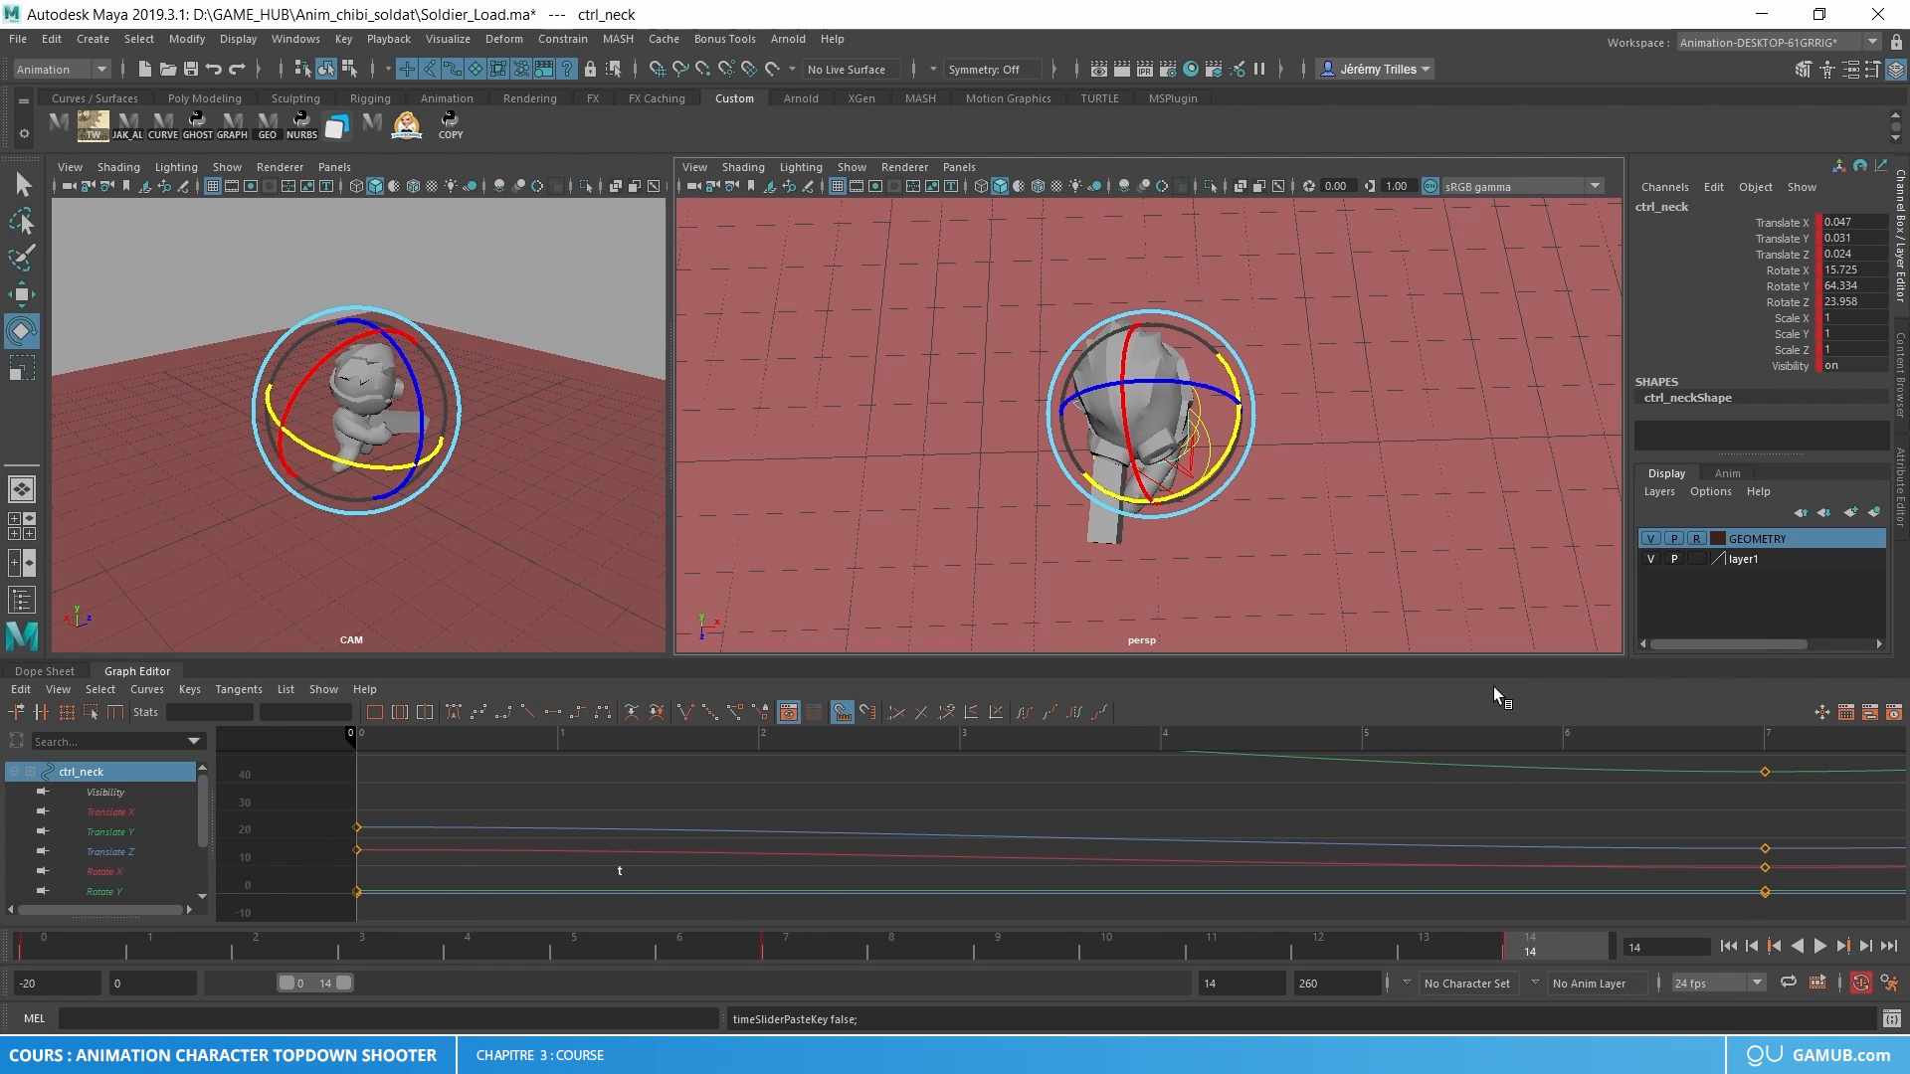
key(alt+v)
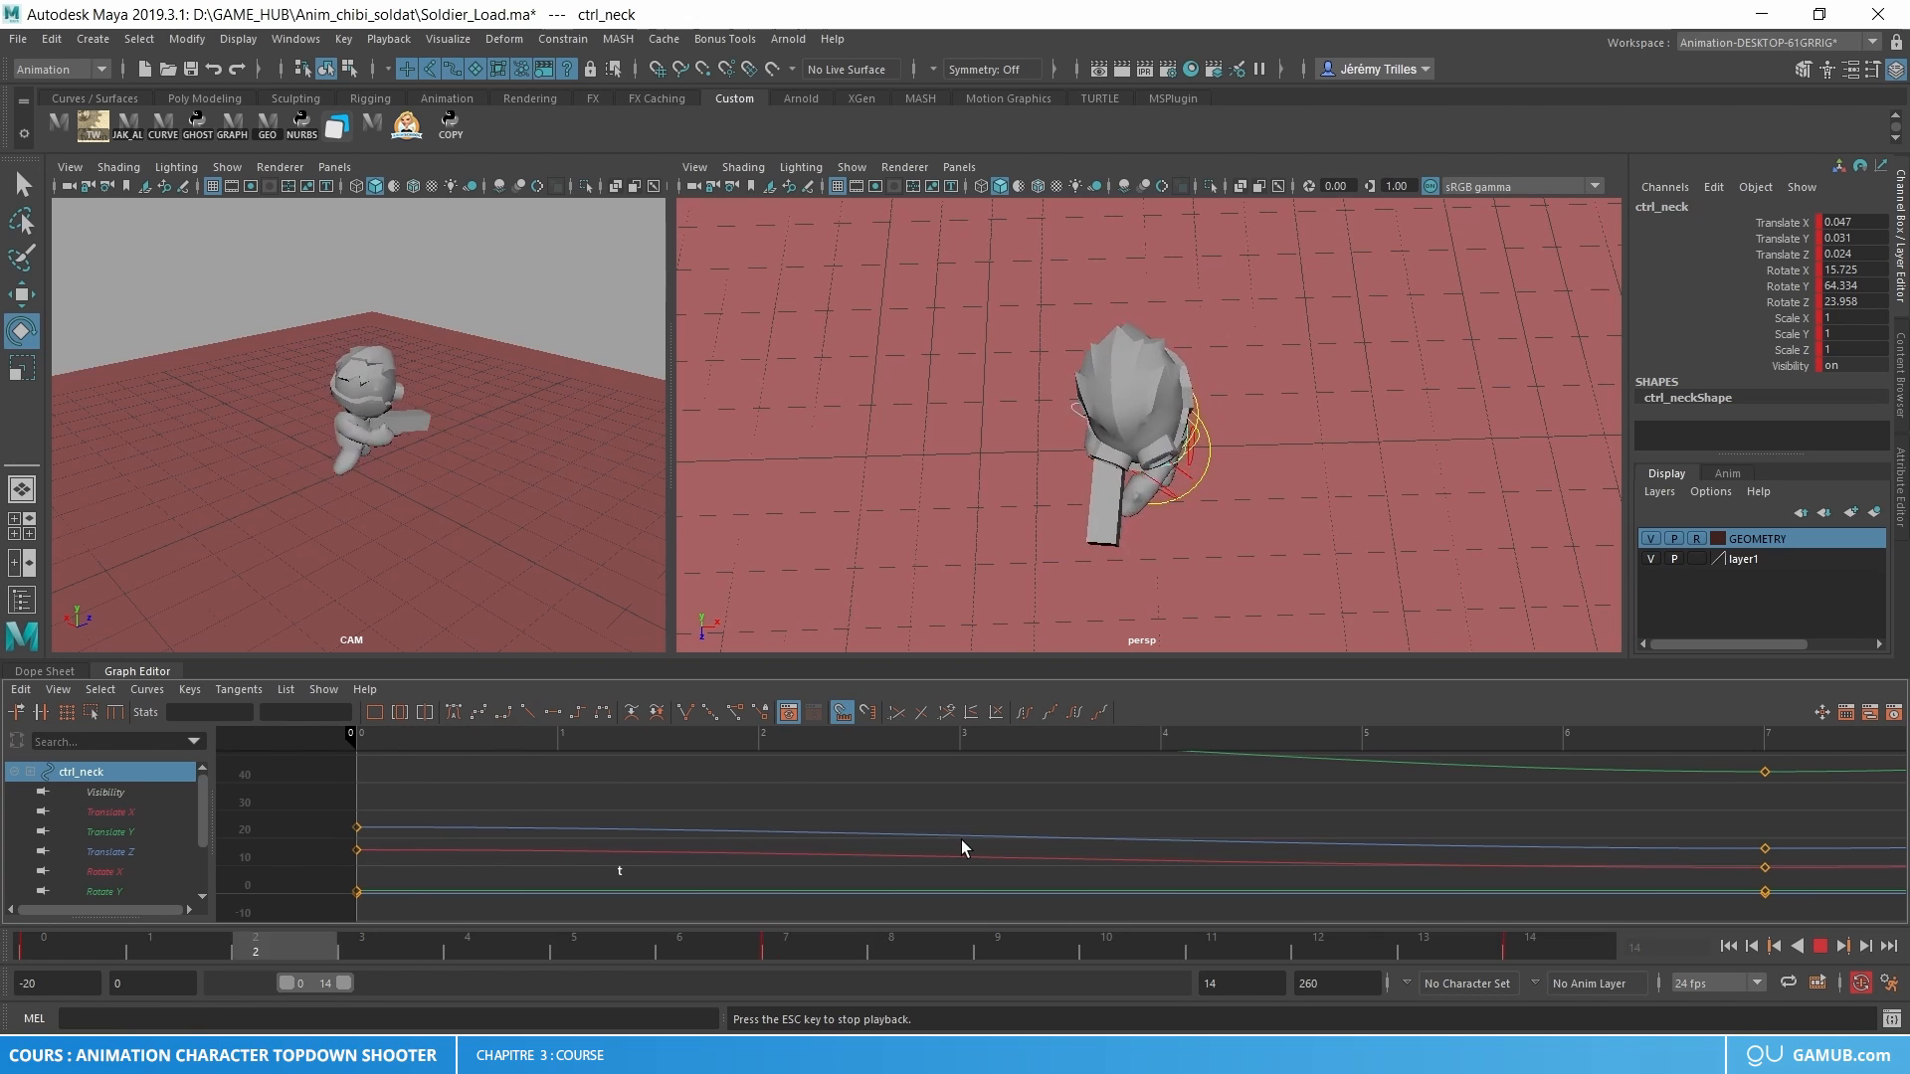
- At frame 7, rotate the right leg control to about -39.565 in X, move it to about -0.109, 0.129, 0.024, and play back
alt+drag(1048, 440, 1407, 319)
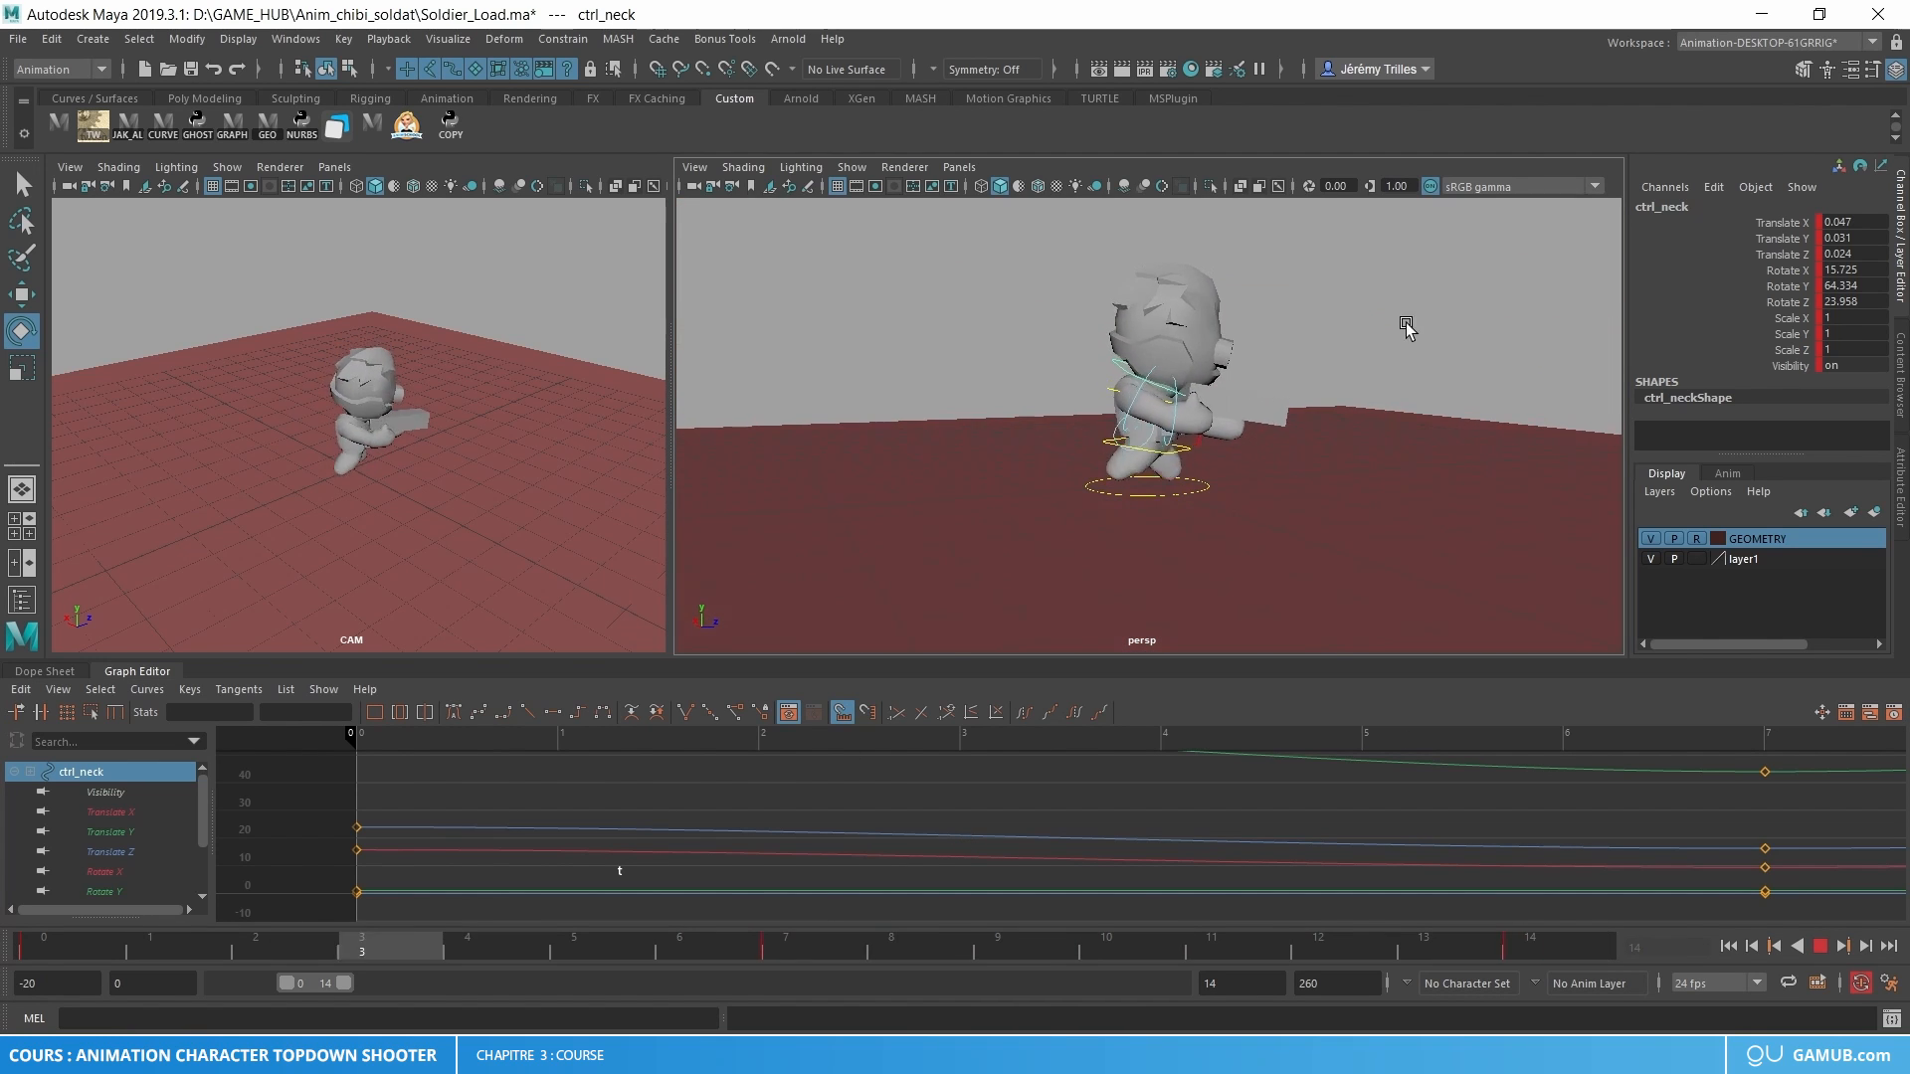
scroll(1249, 380, up, 5)
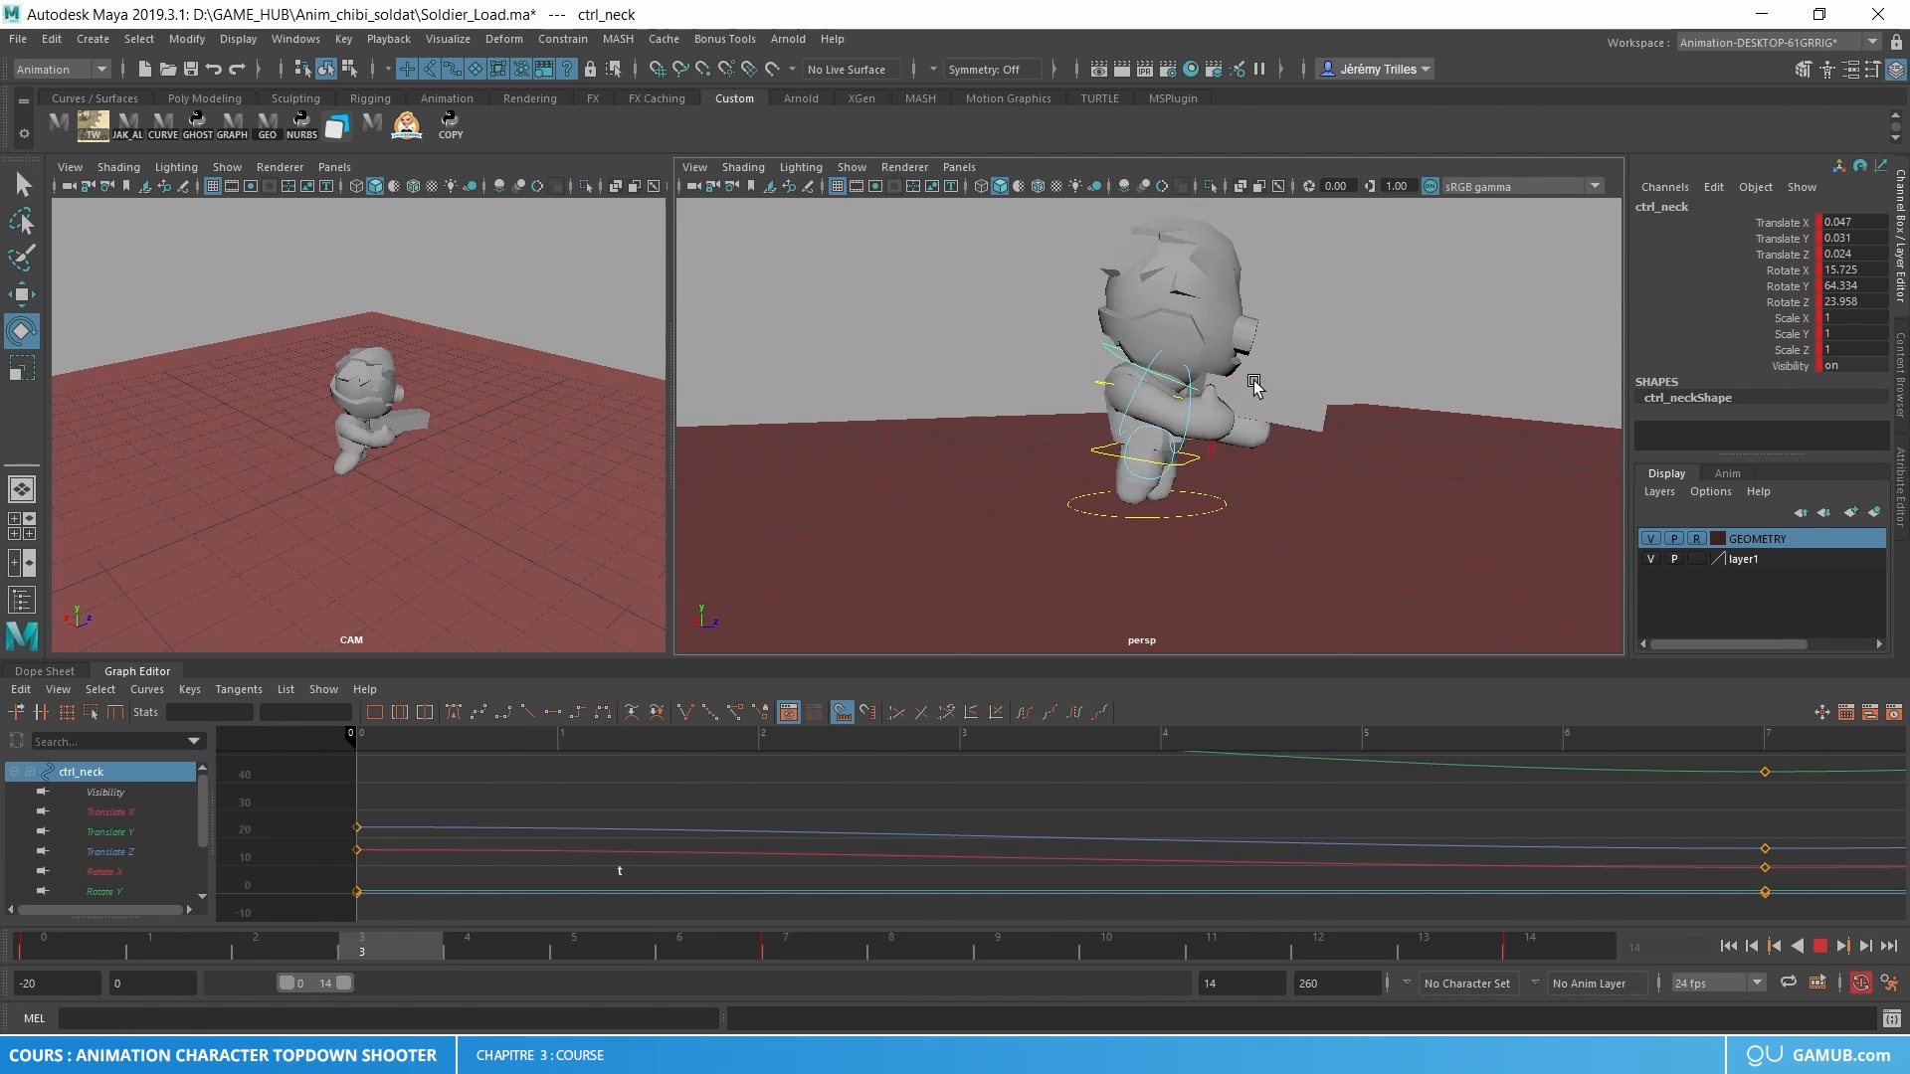
alt+drag(1248, 380, 1157, 503)
key(Escape)
key(w)
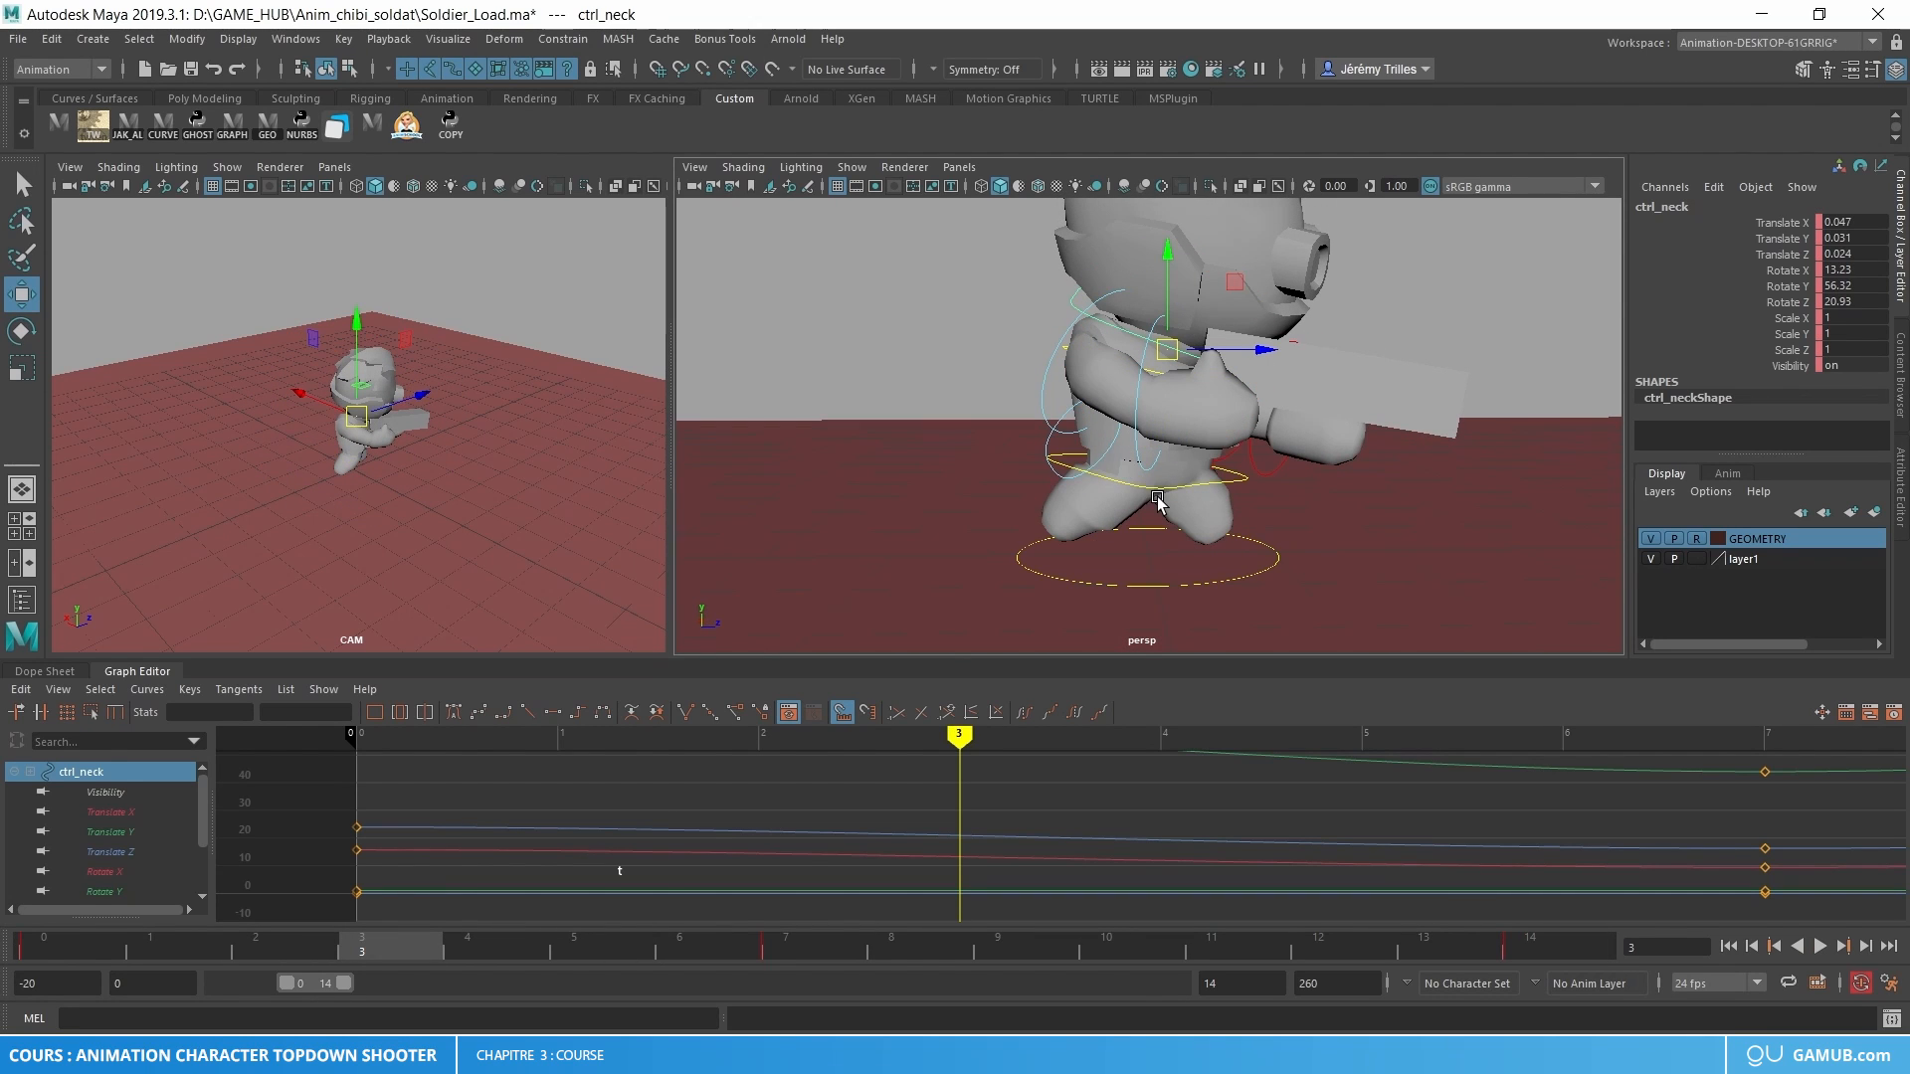
click(1107, 463)
click(801, 951)
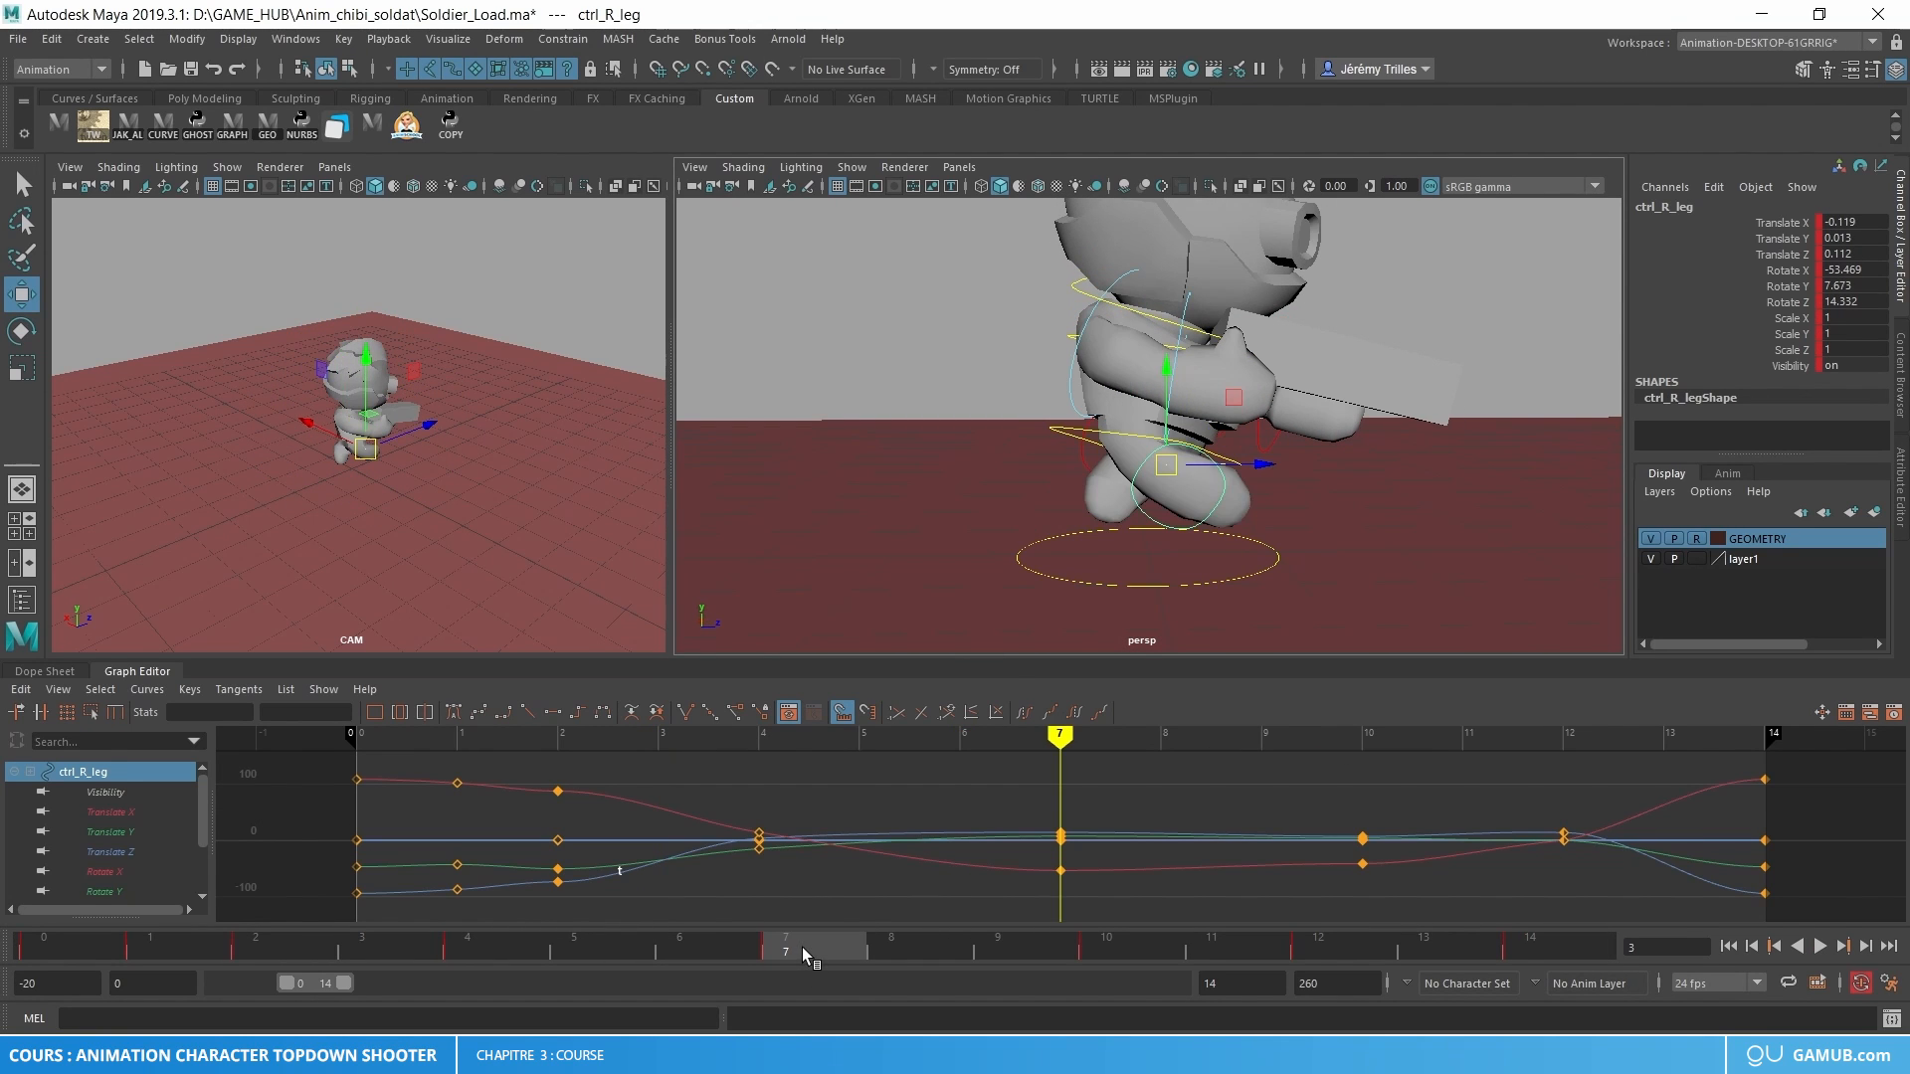
key(e)
key(w)
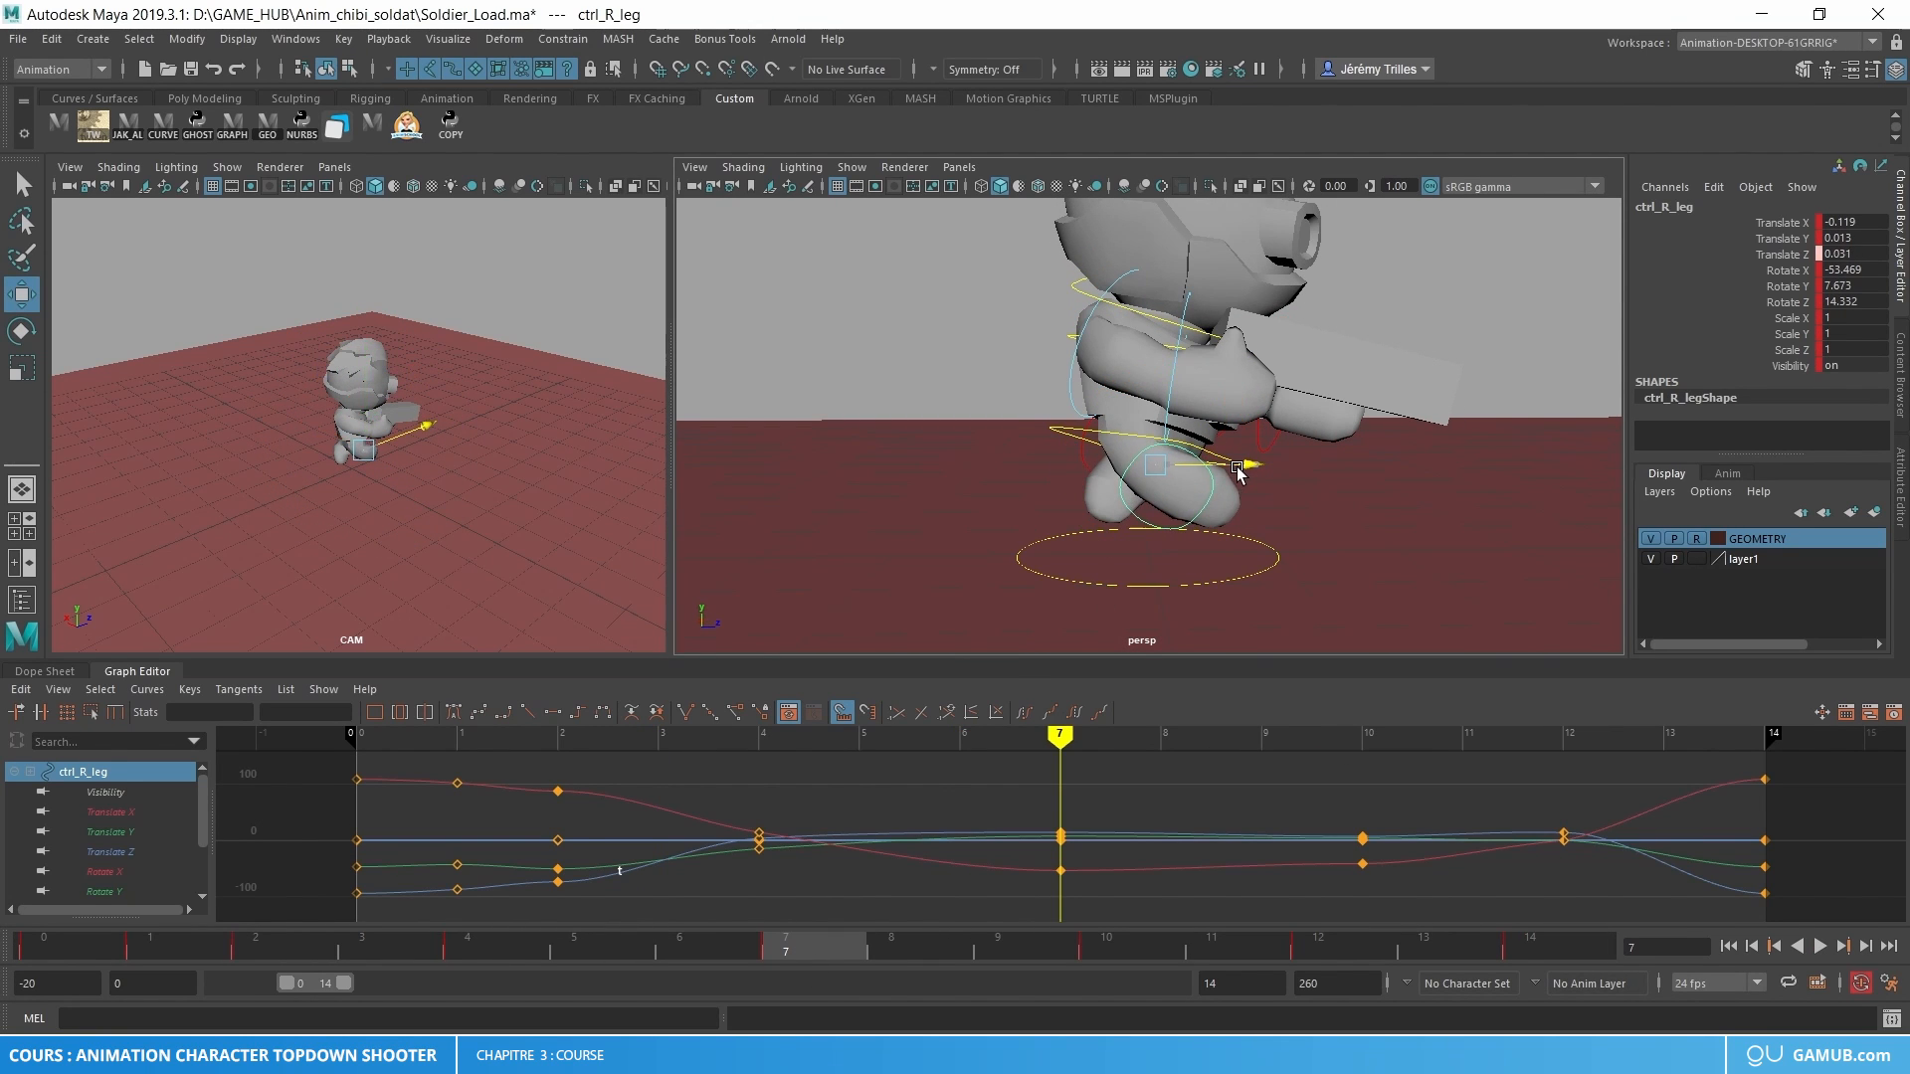
key(e)
drag(1187, 389, 1201, 387)
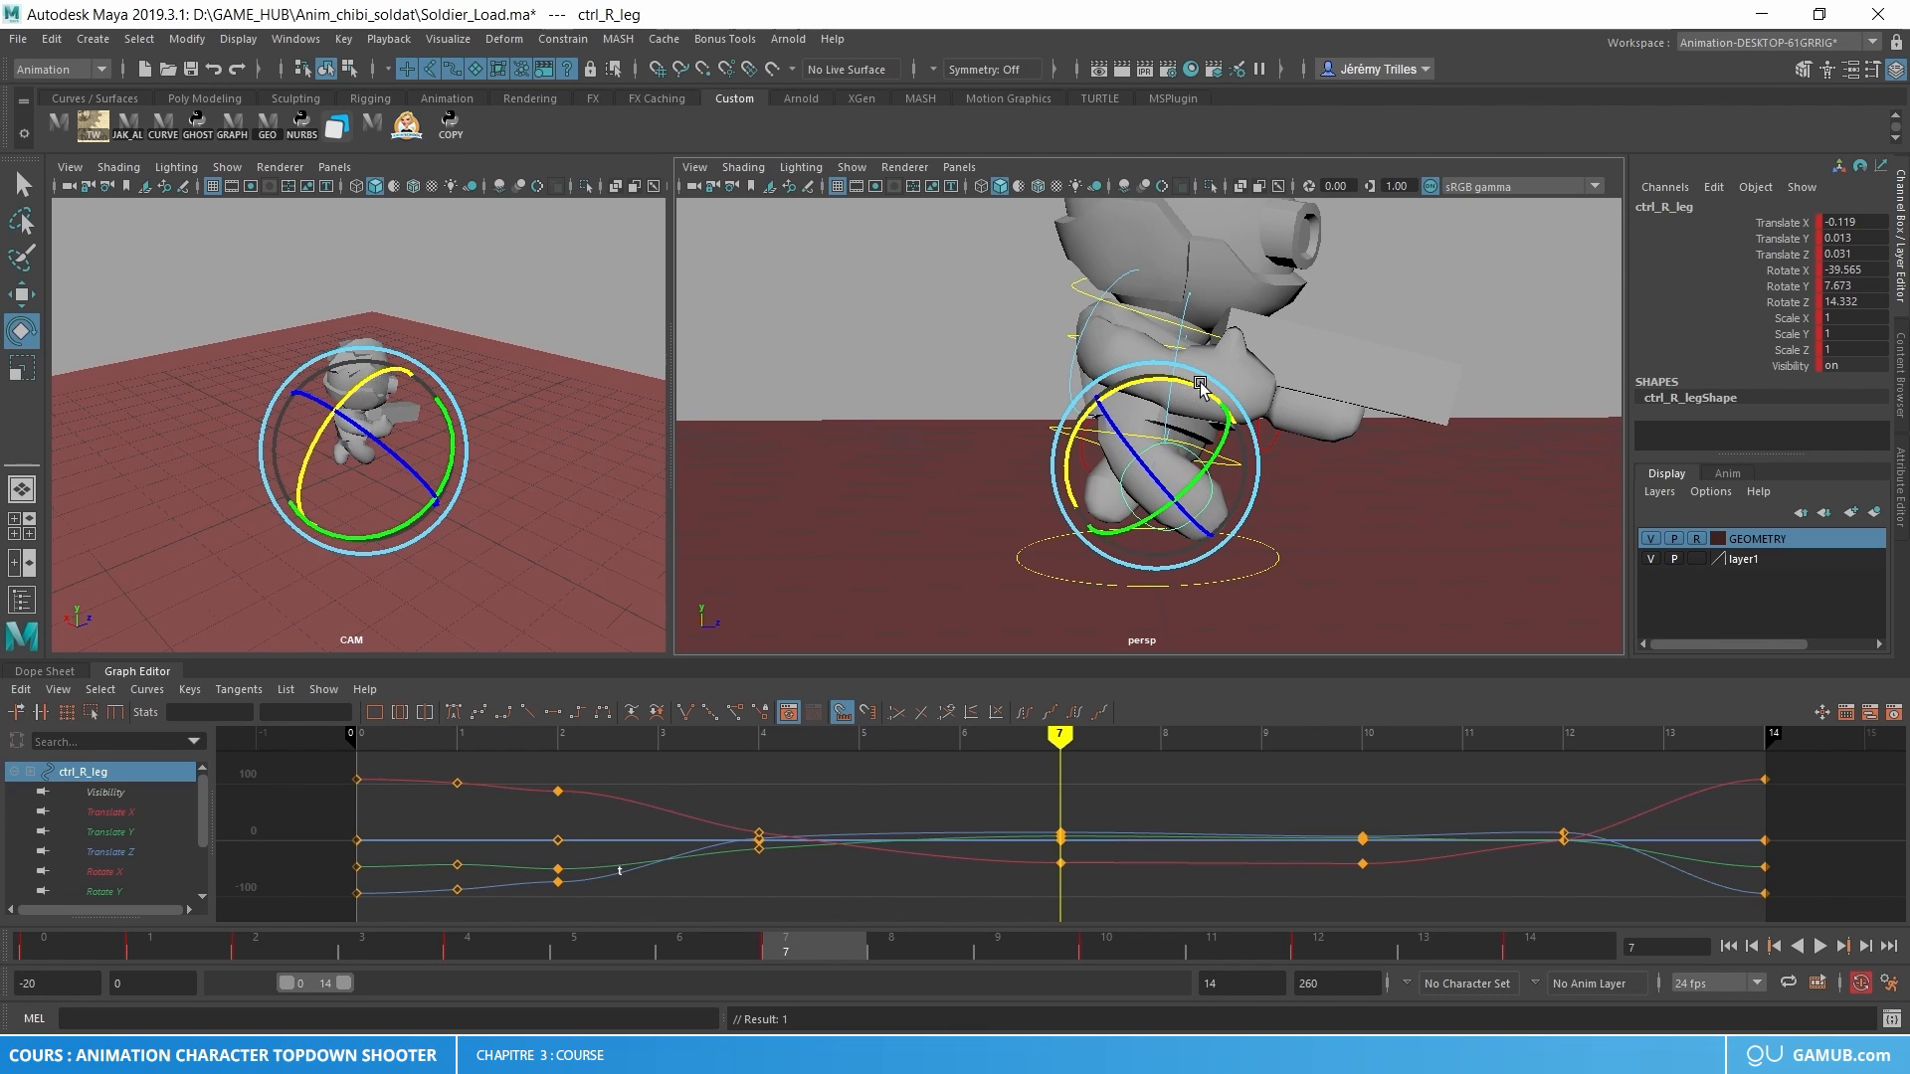
key(w)
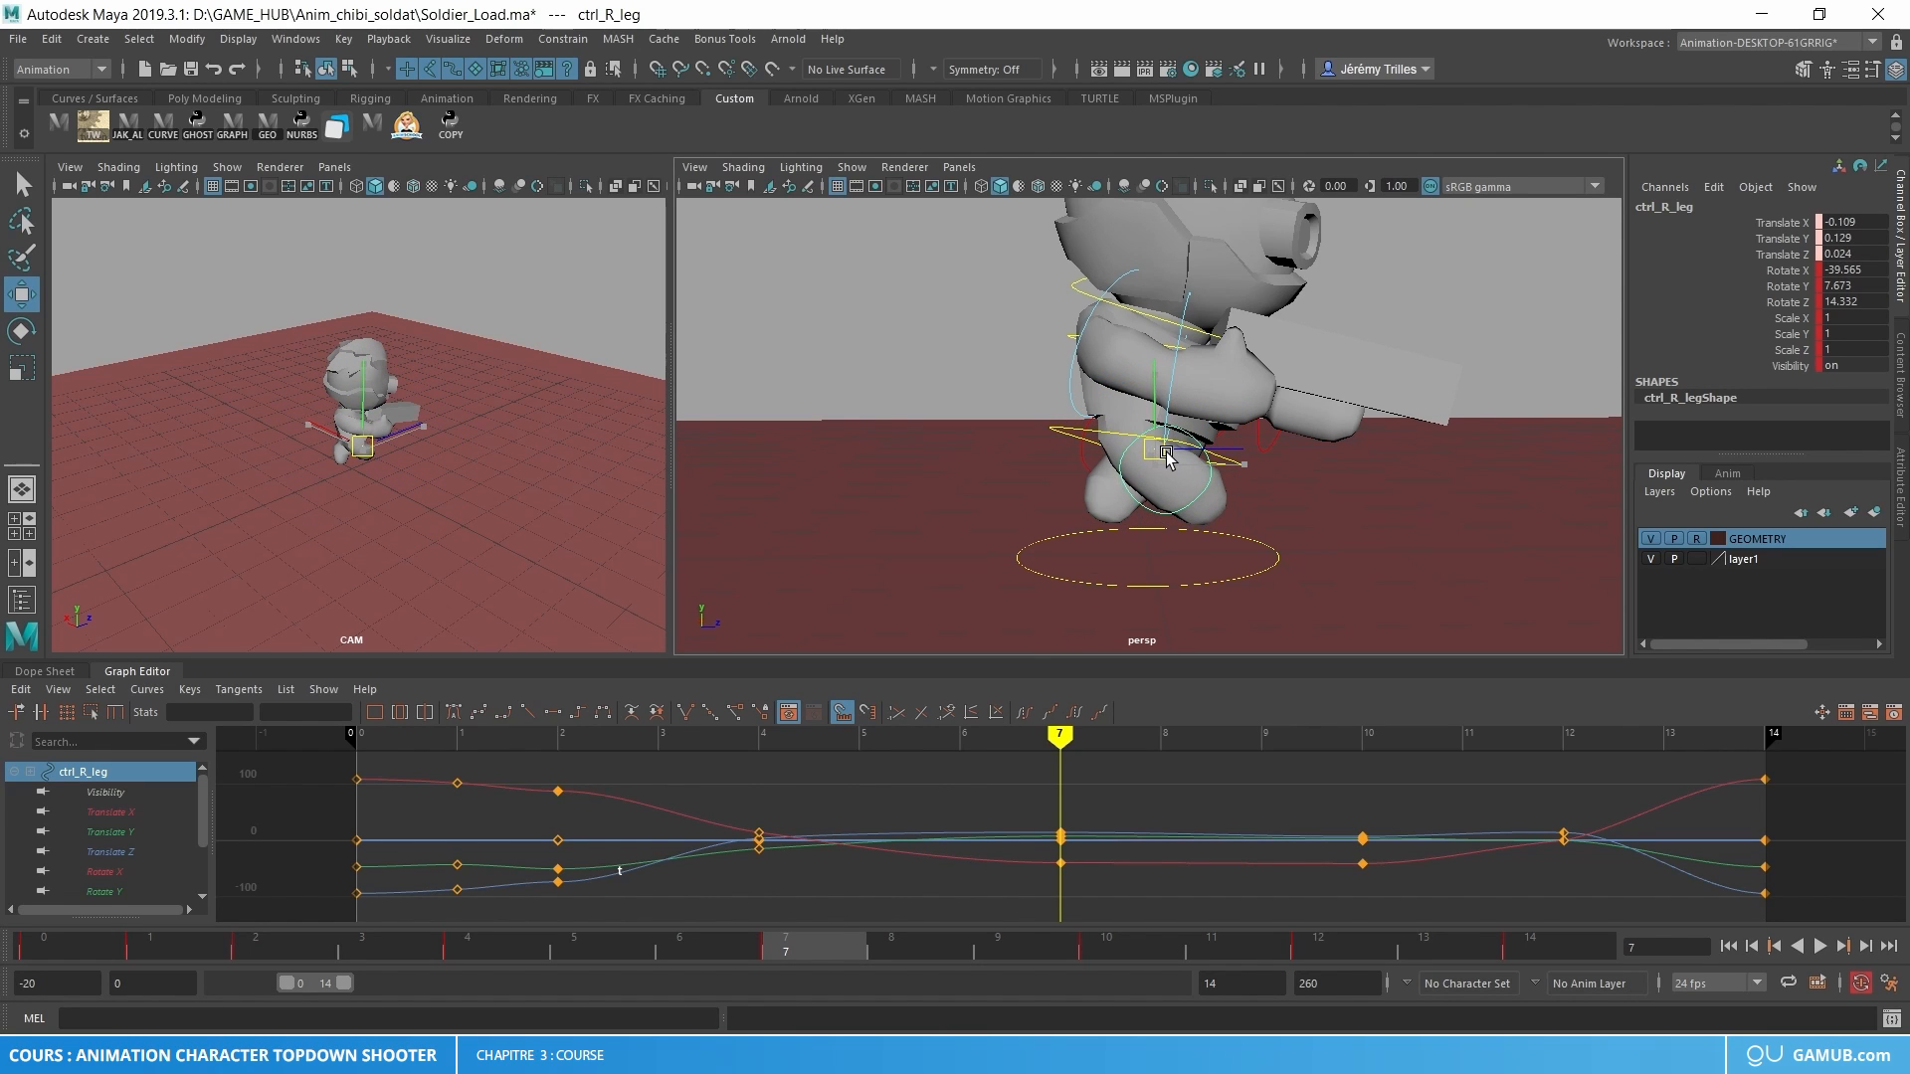
key(alt+v)
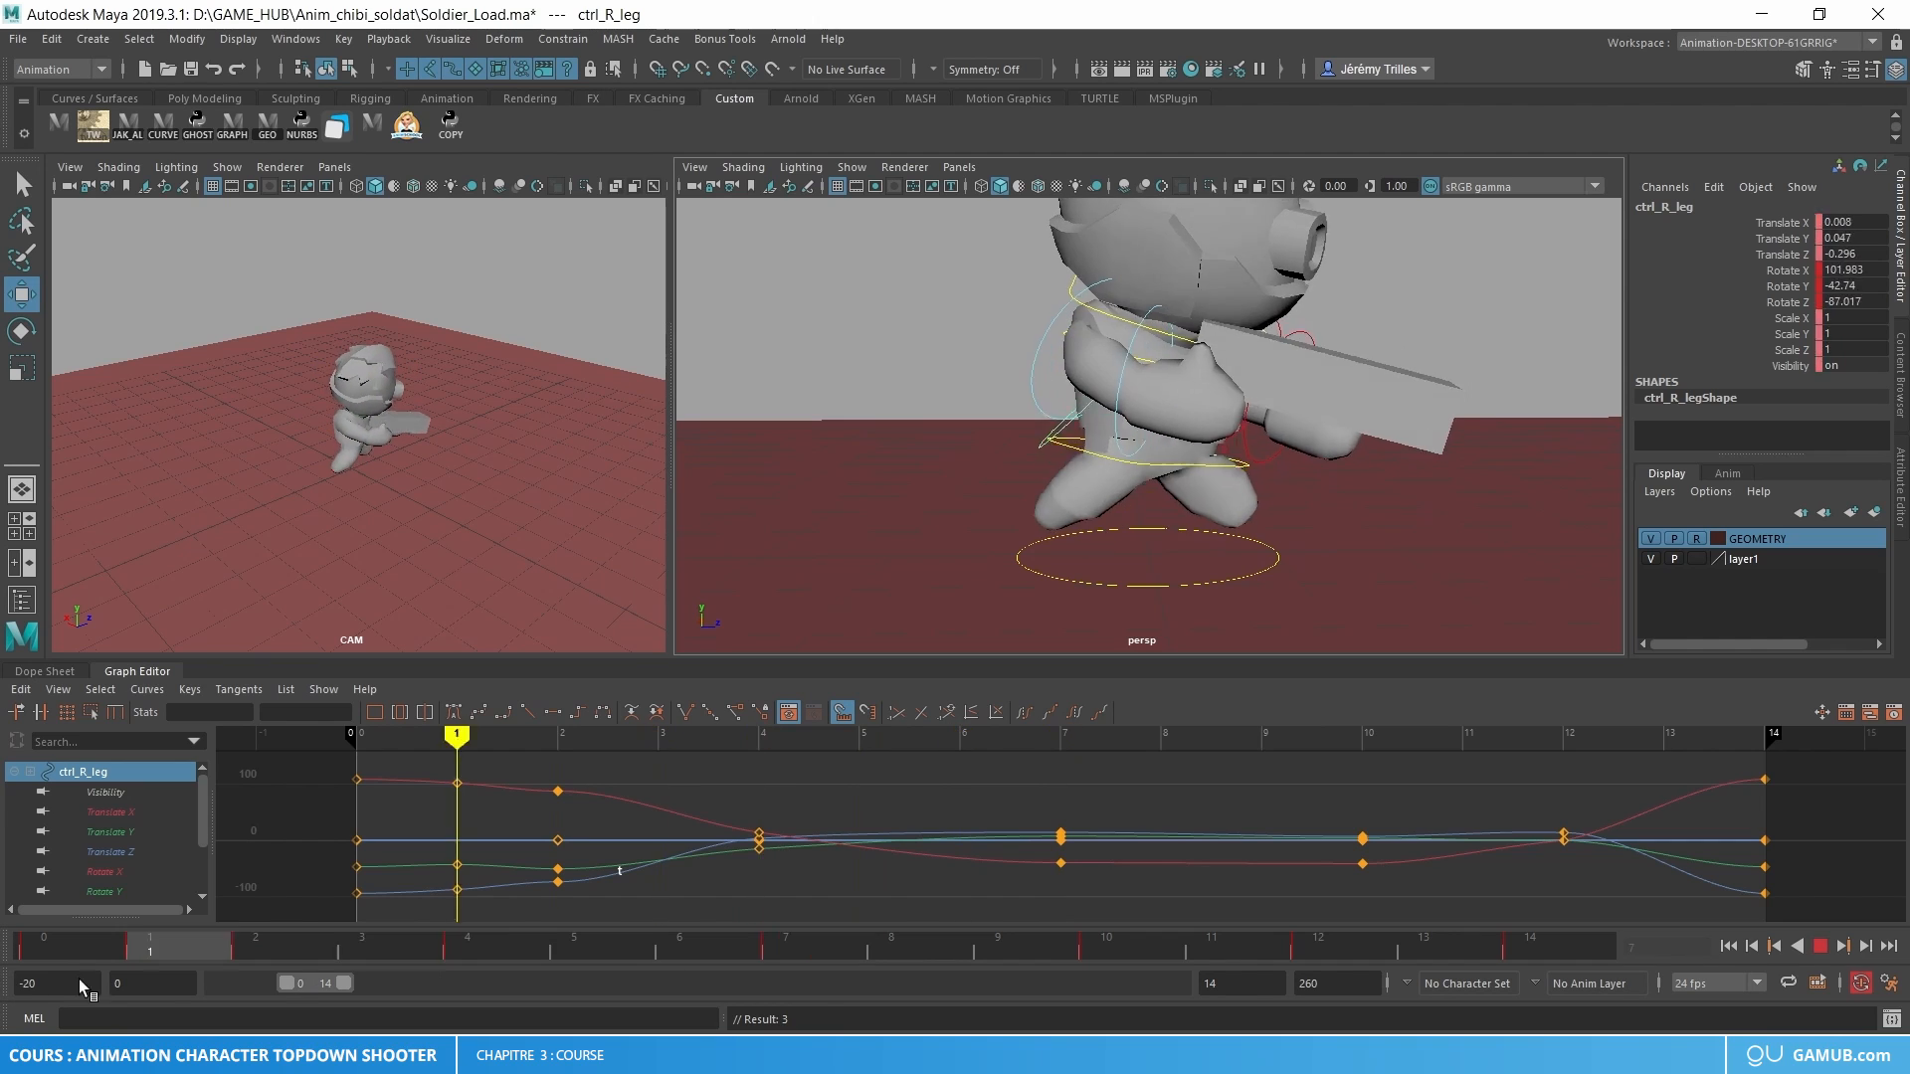
- At frame 10, move the right leg control to about -0.089, 0.022, 0.025 and check the loop in playback
key(alt+v)
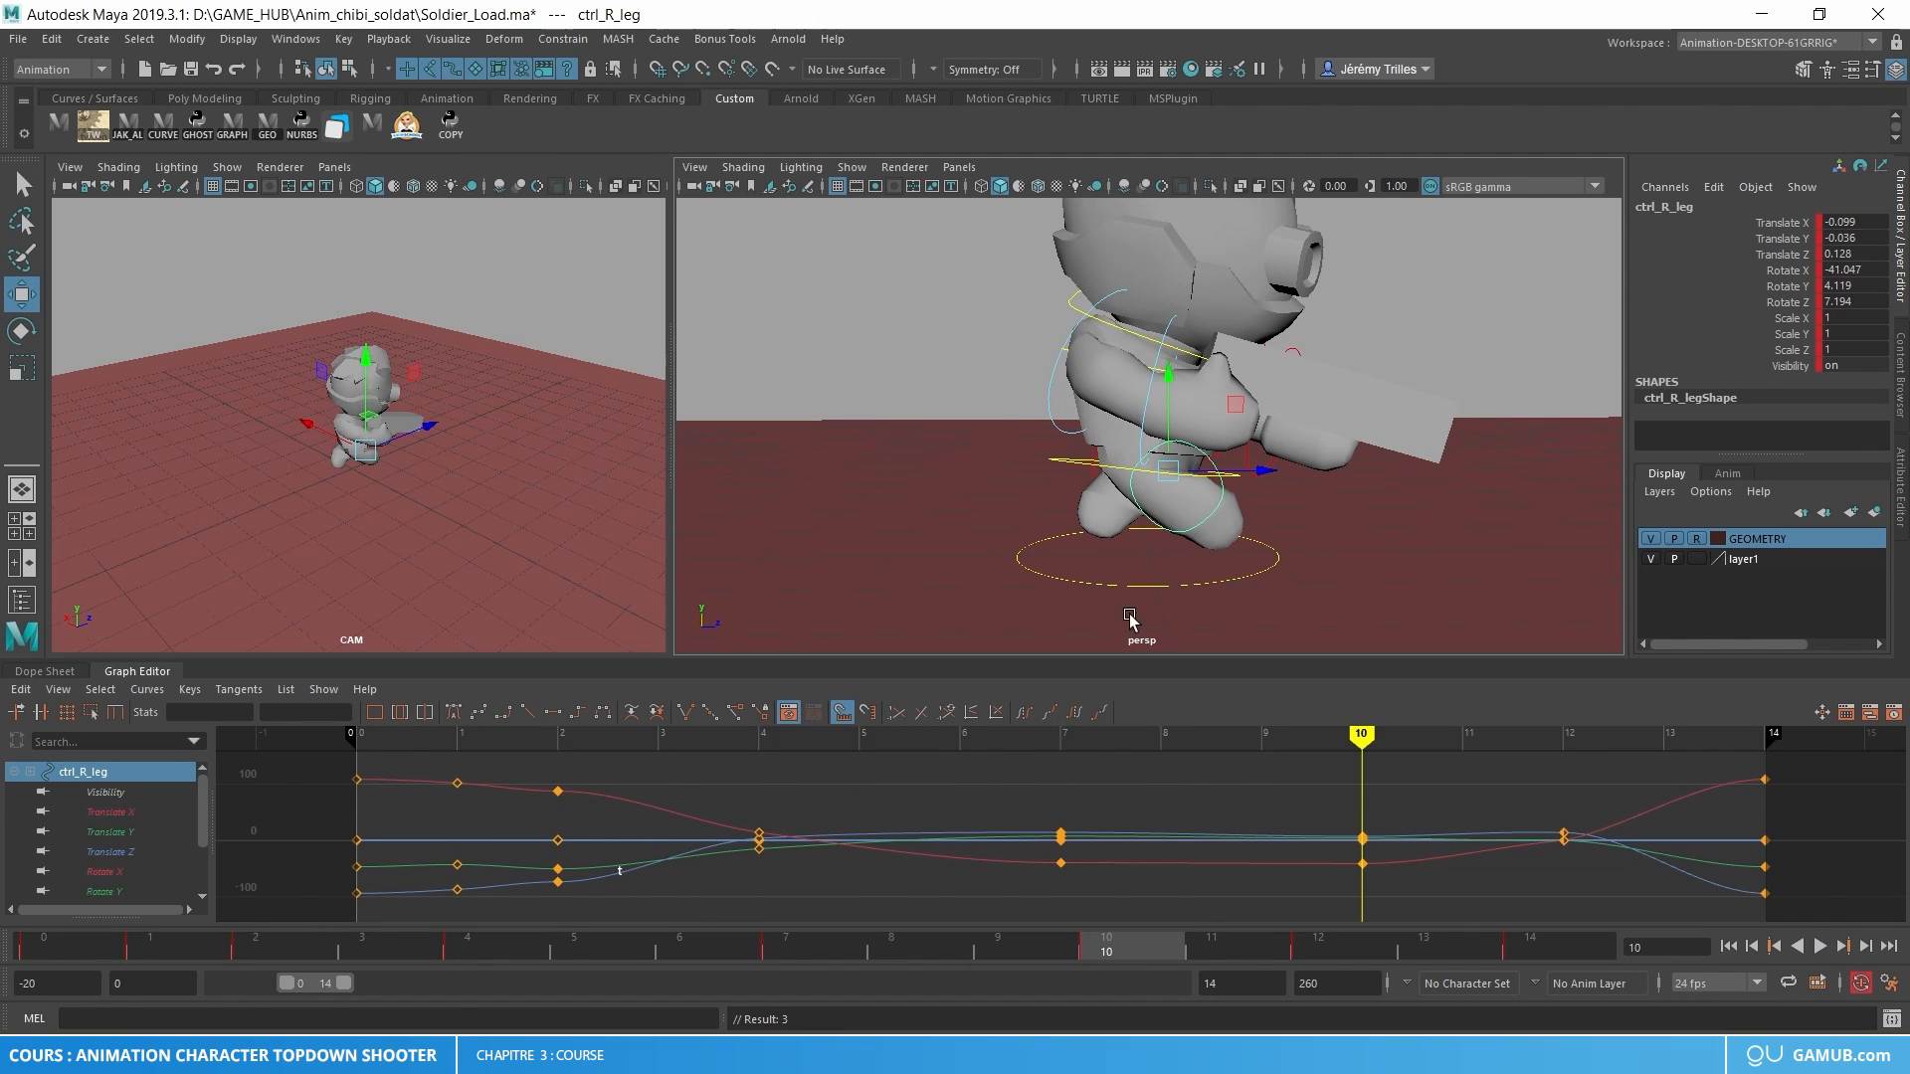
key(e)
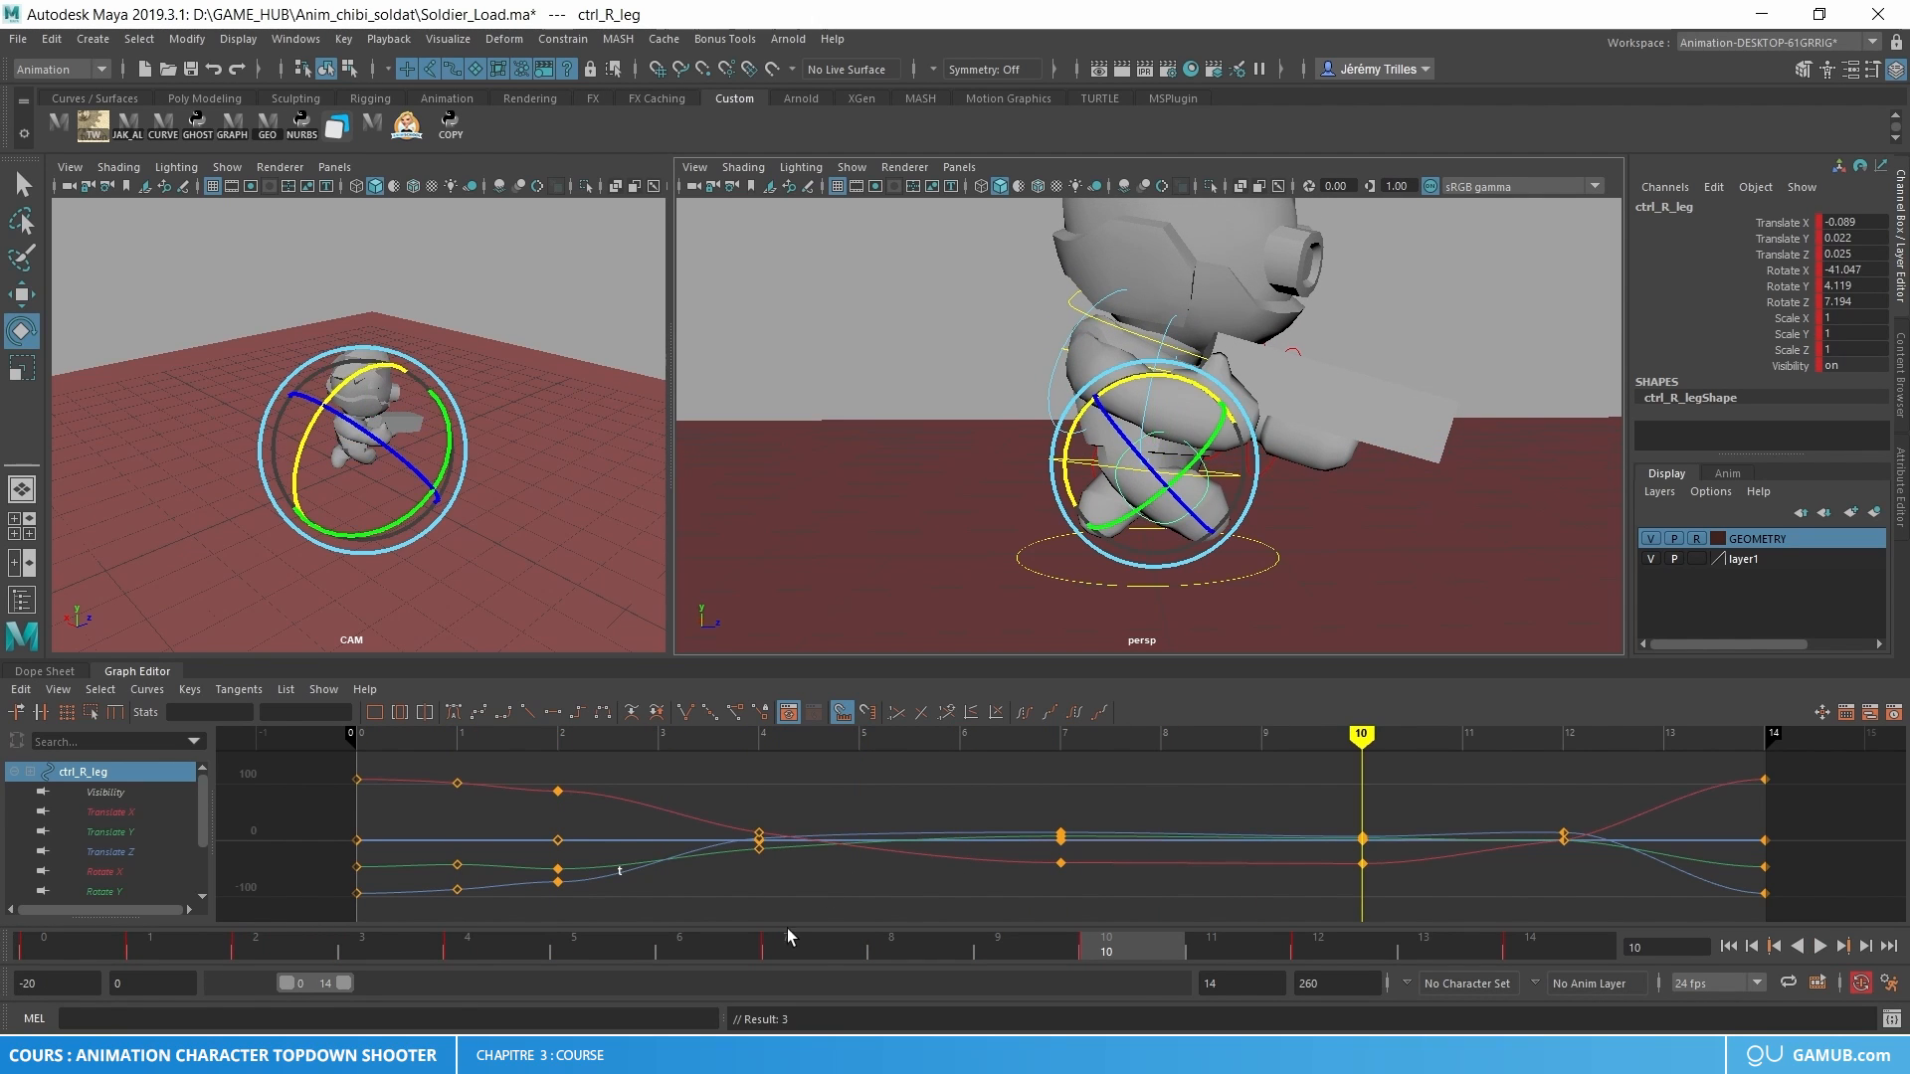
key(alt+v)
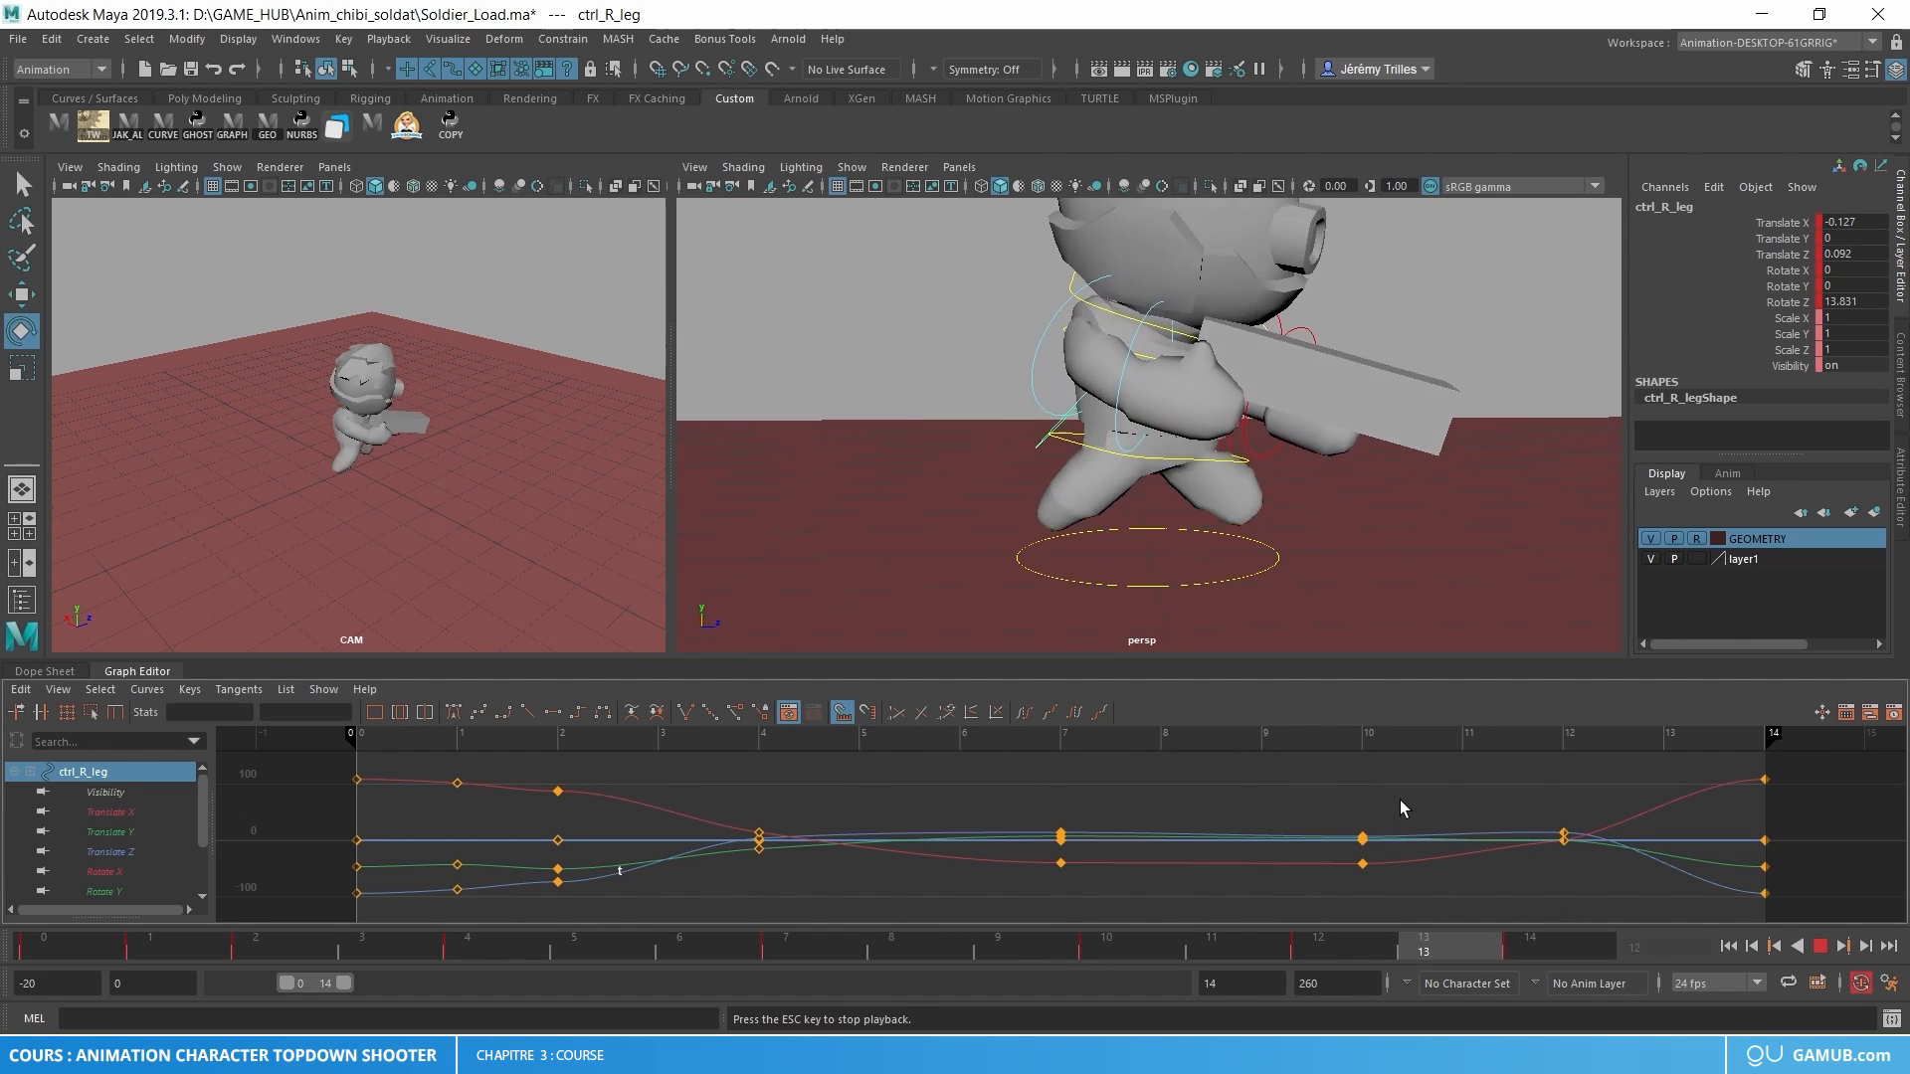
alt+drag(213, 444, 582, 438)
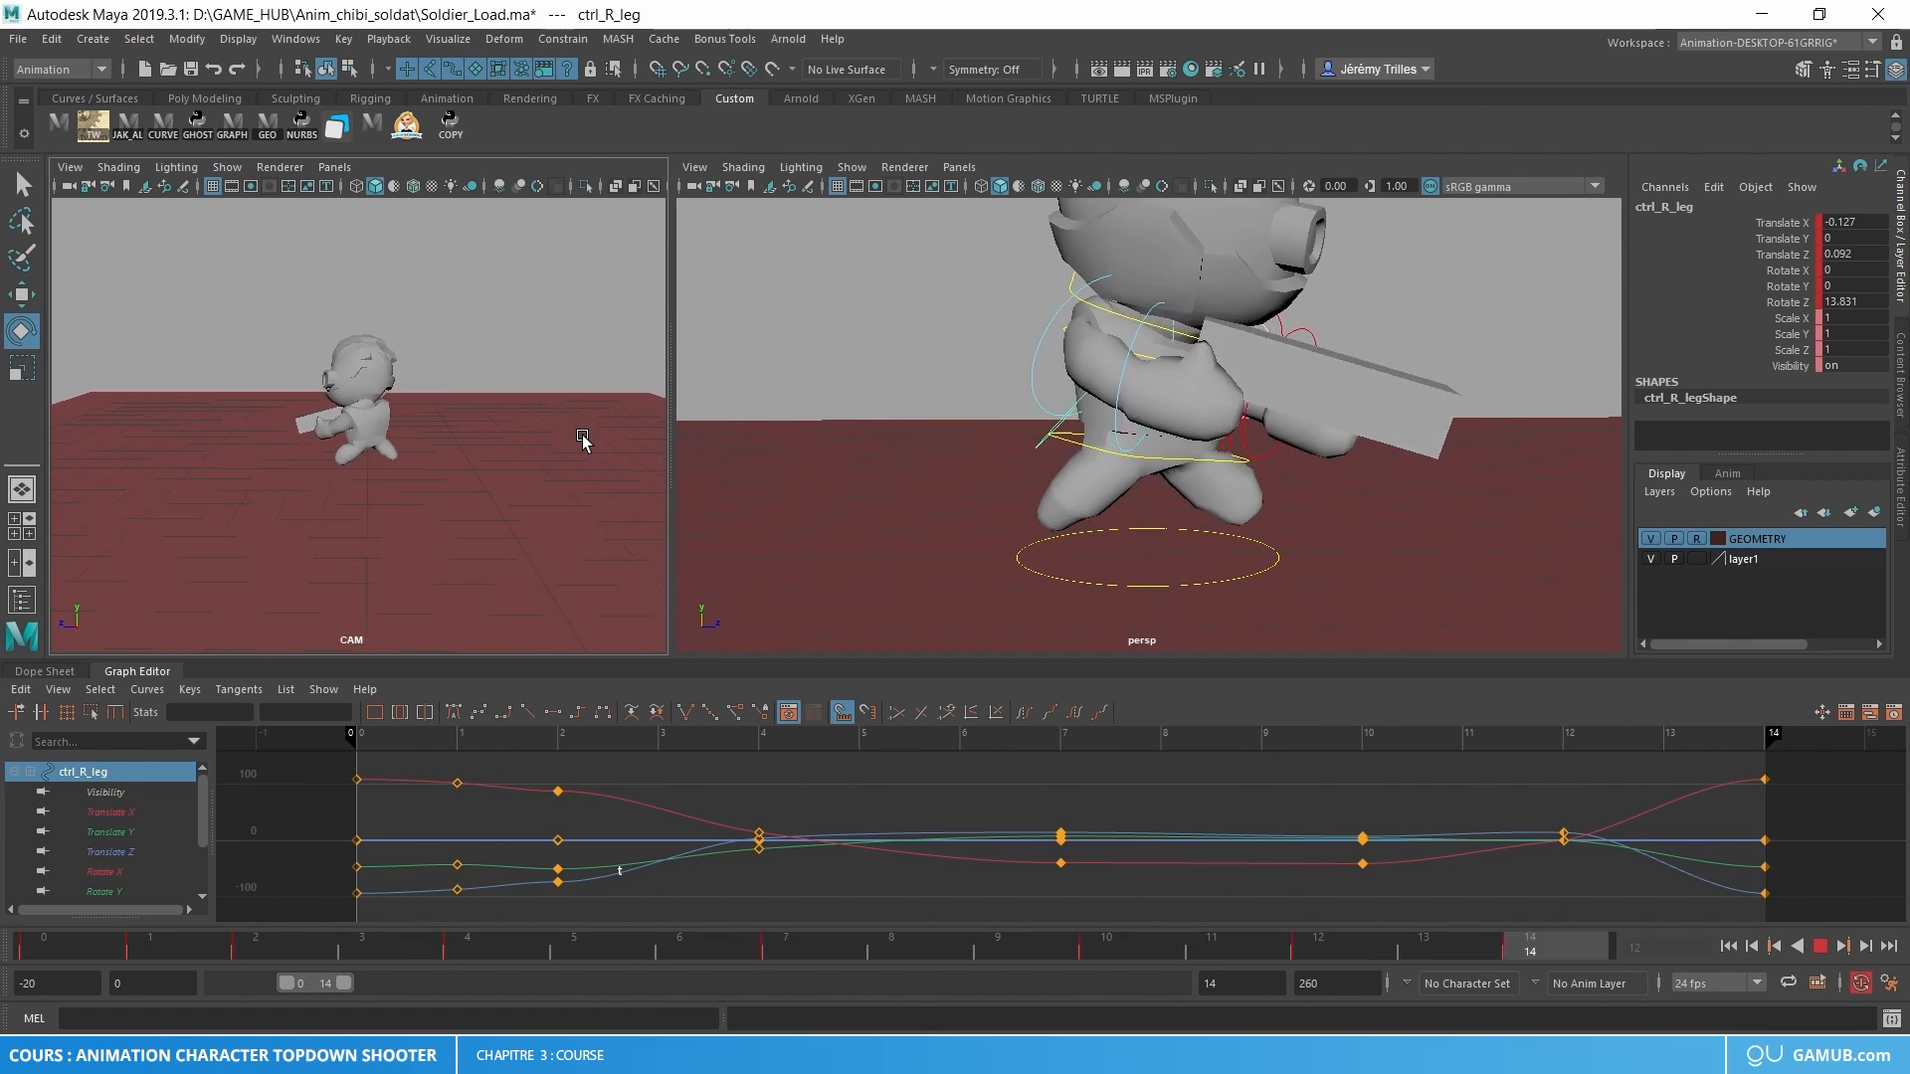
key(alt+v)
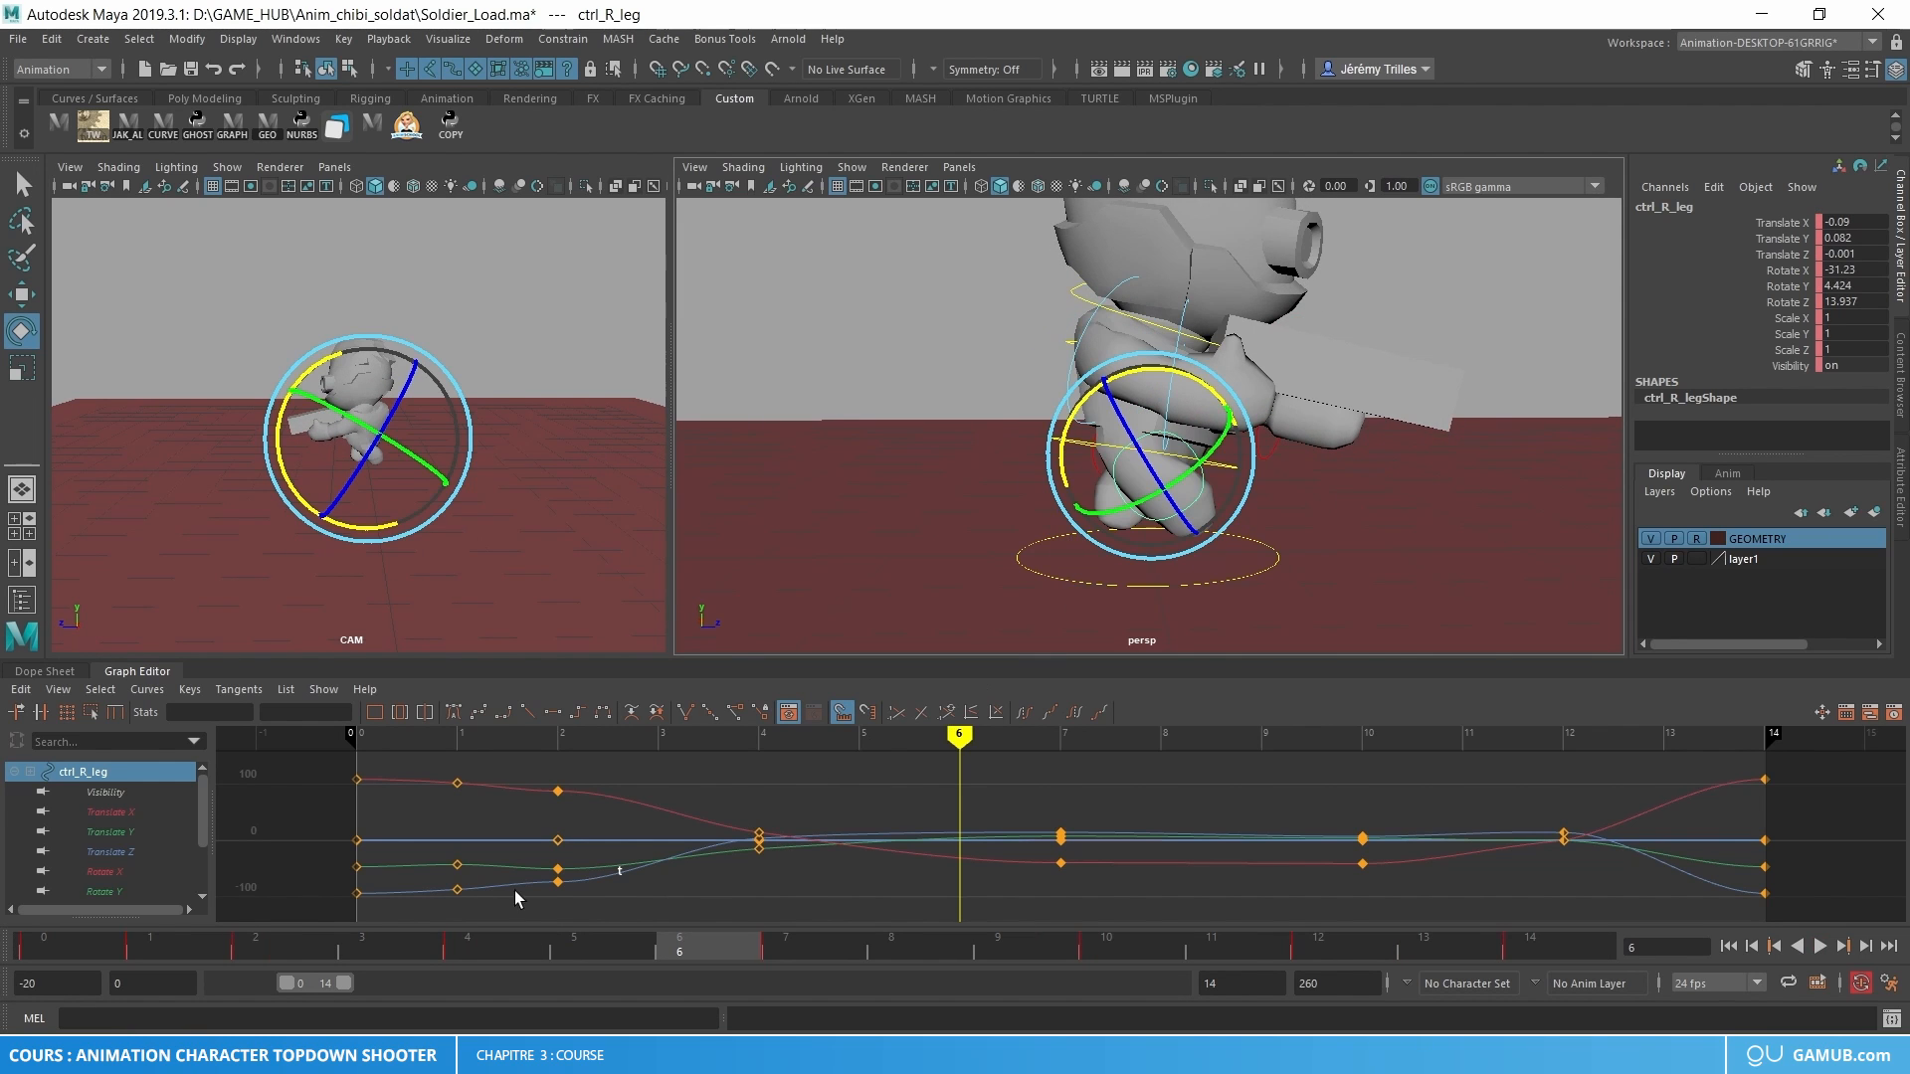
- Scrub through the cycle, move the right leg control to about -0.092 in Z at frame 12, and review the loop from several angles
click(40, 955)
key(alt+v)
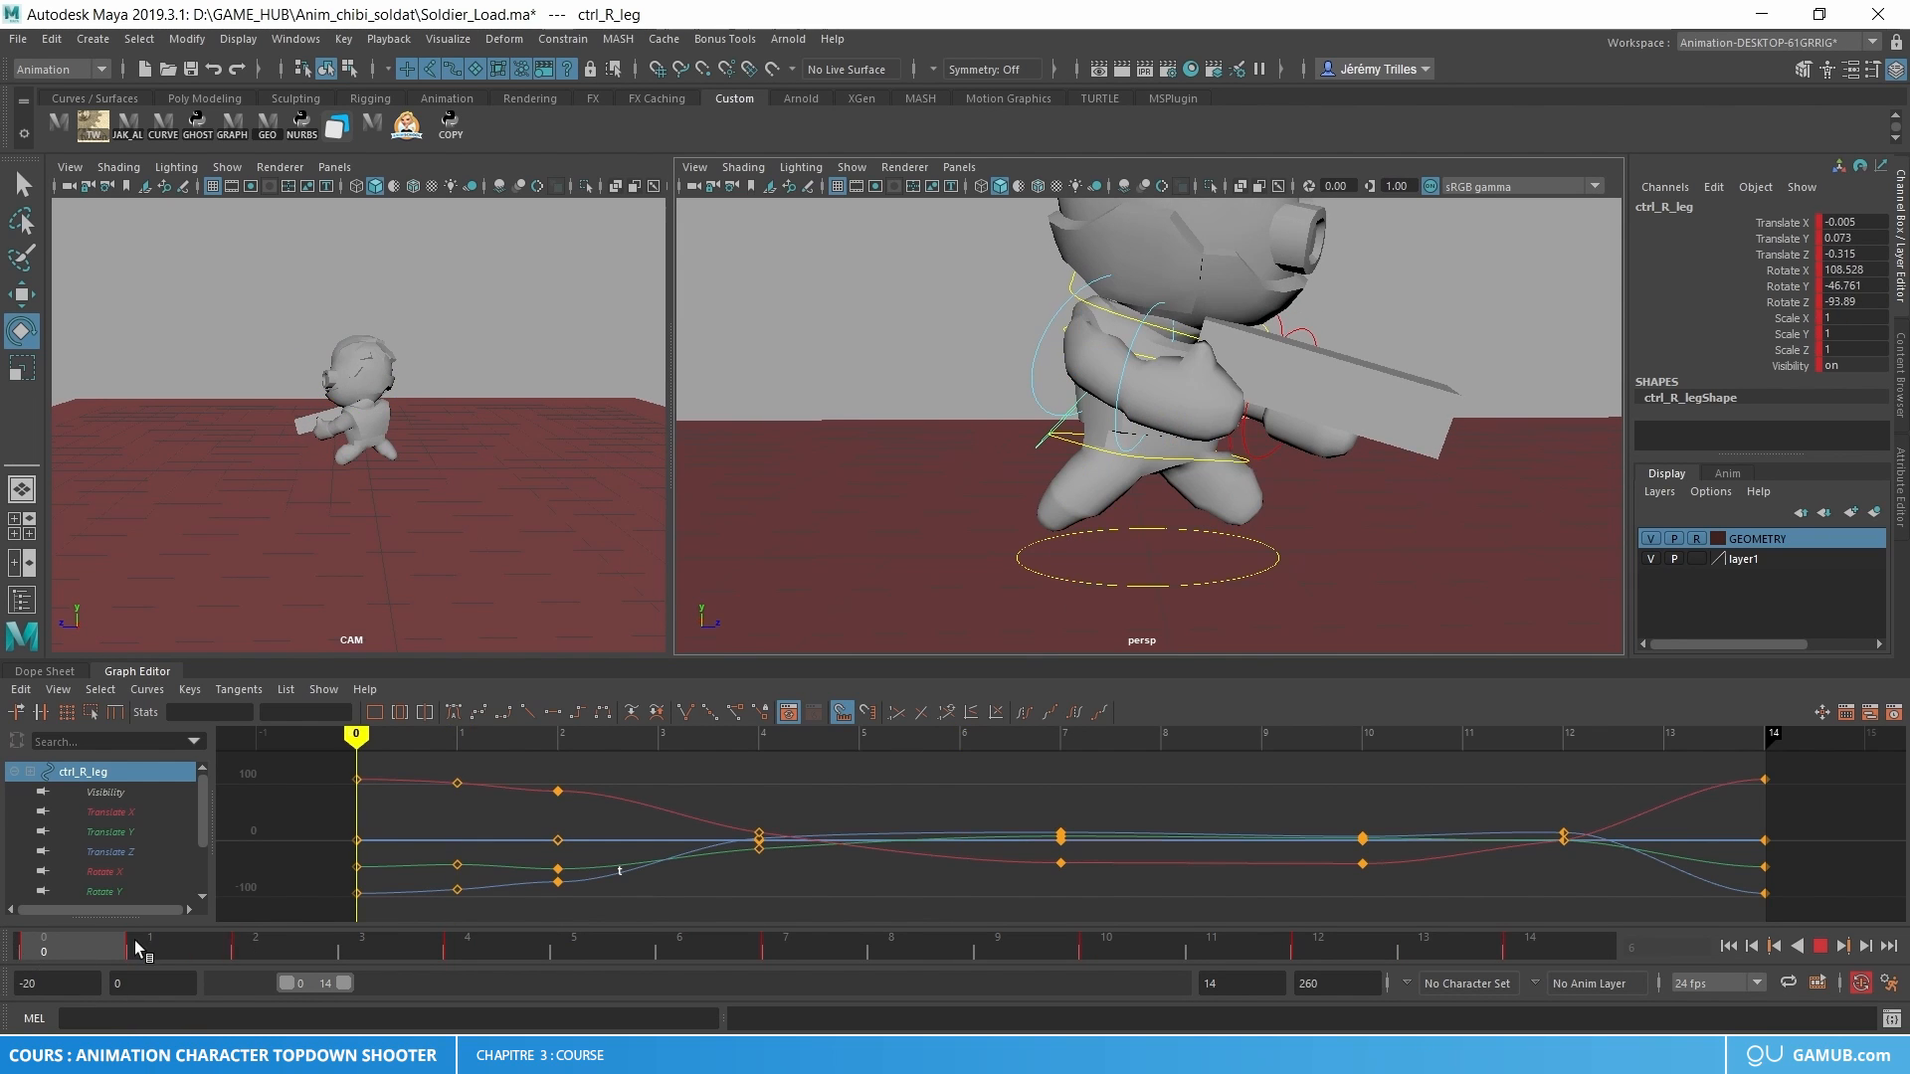
drag(134, 940, 997, 963)
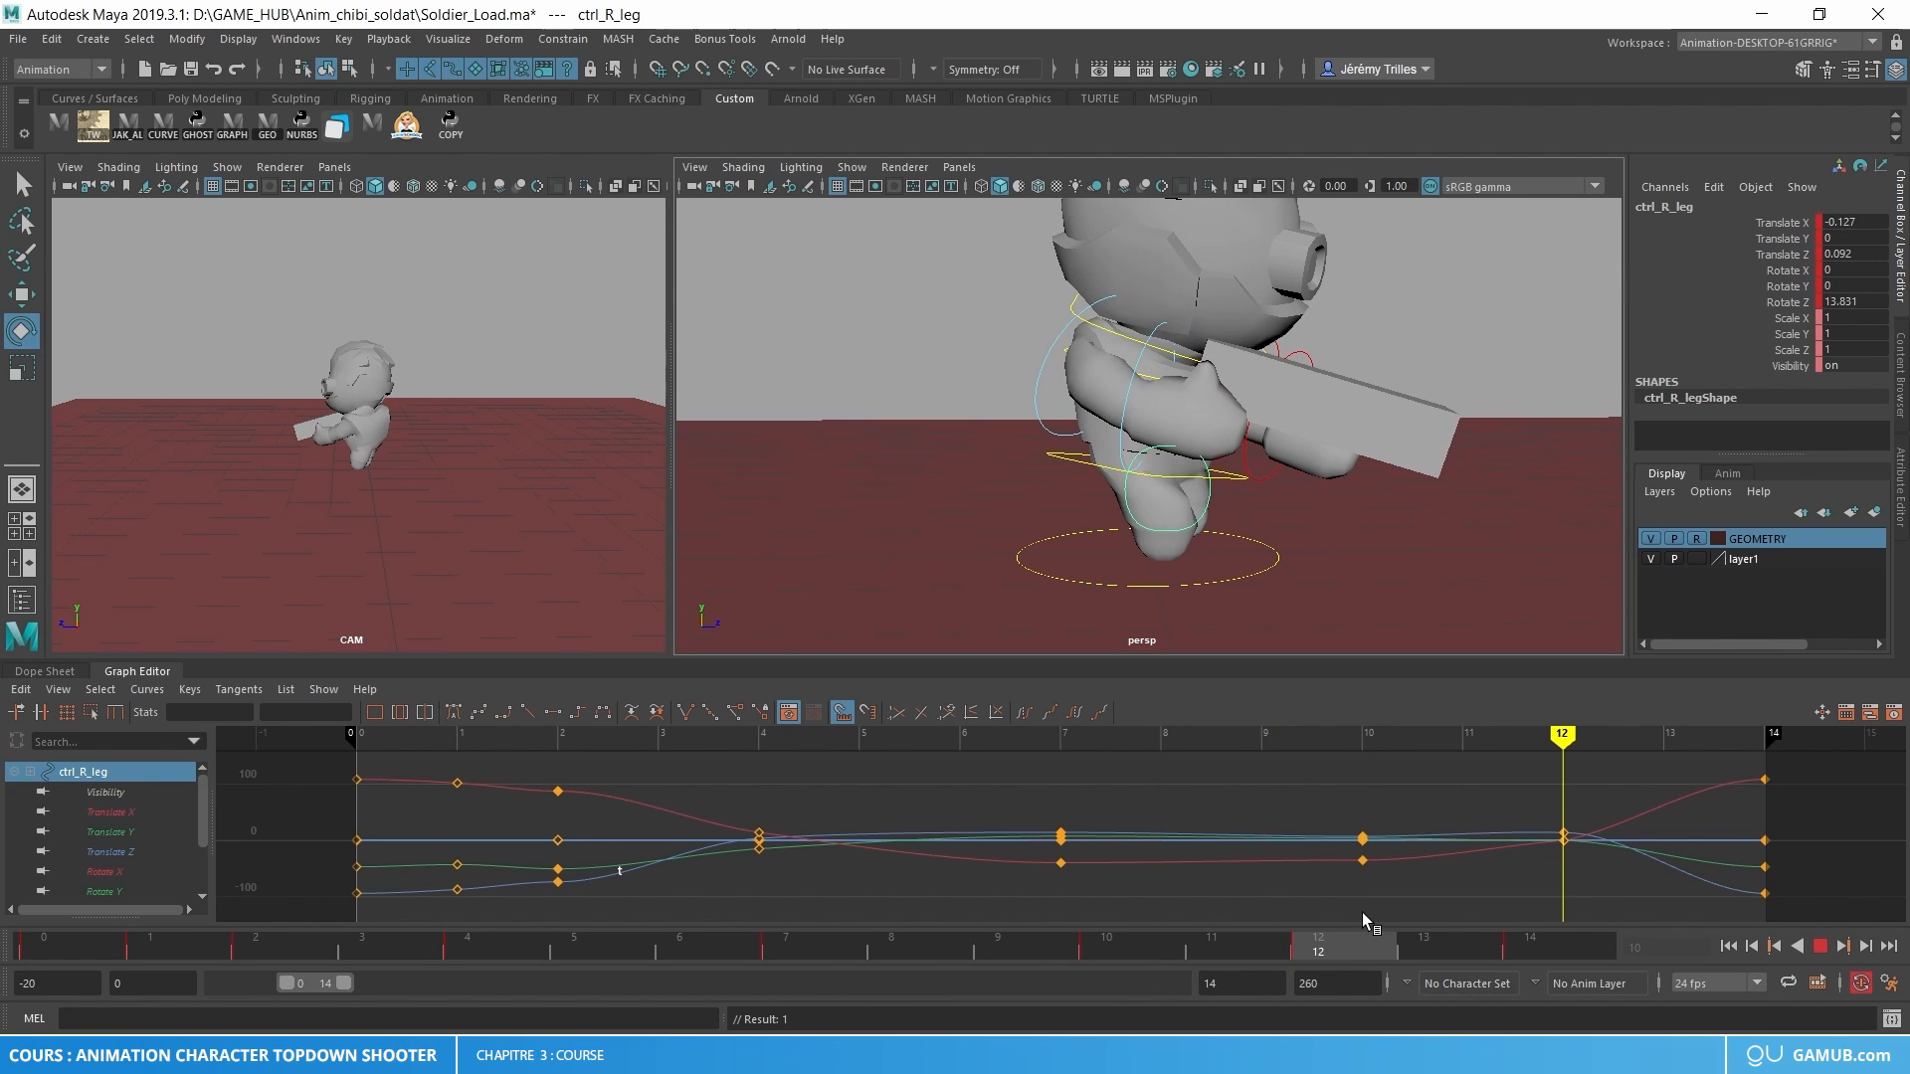
key(Escape)
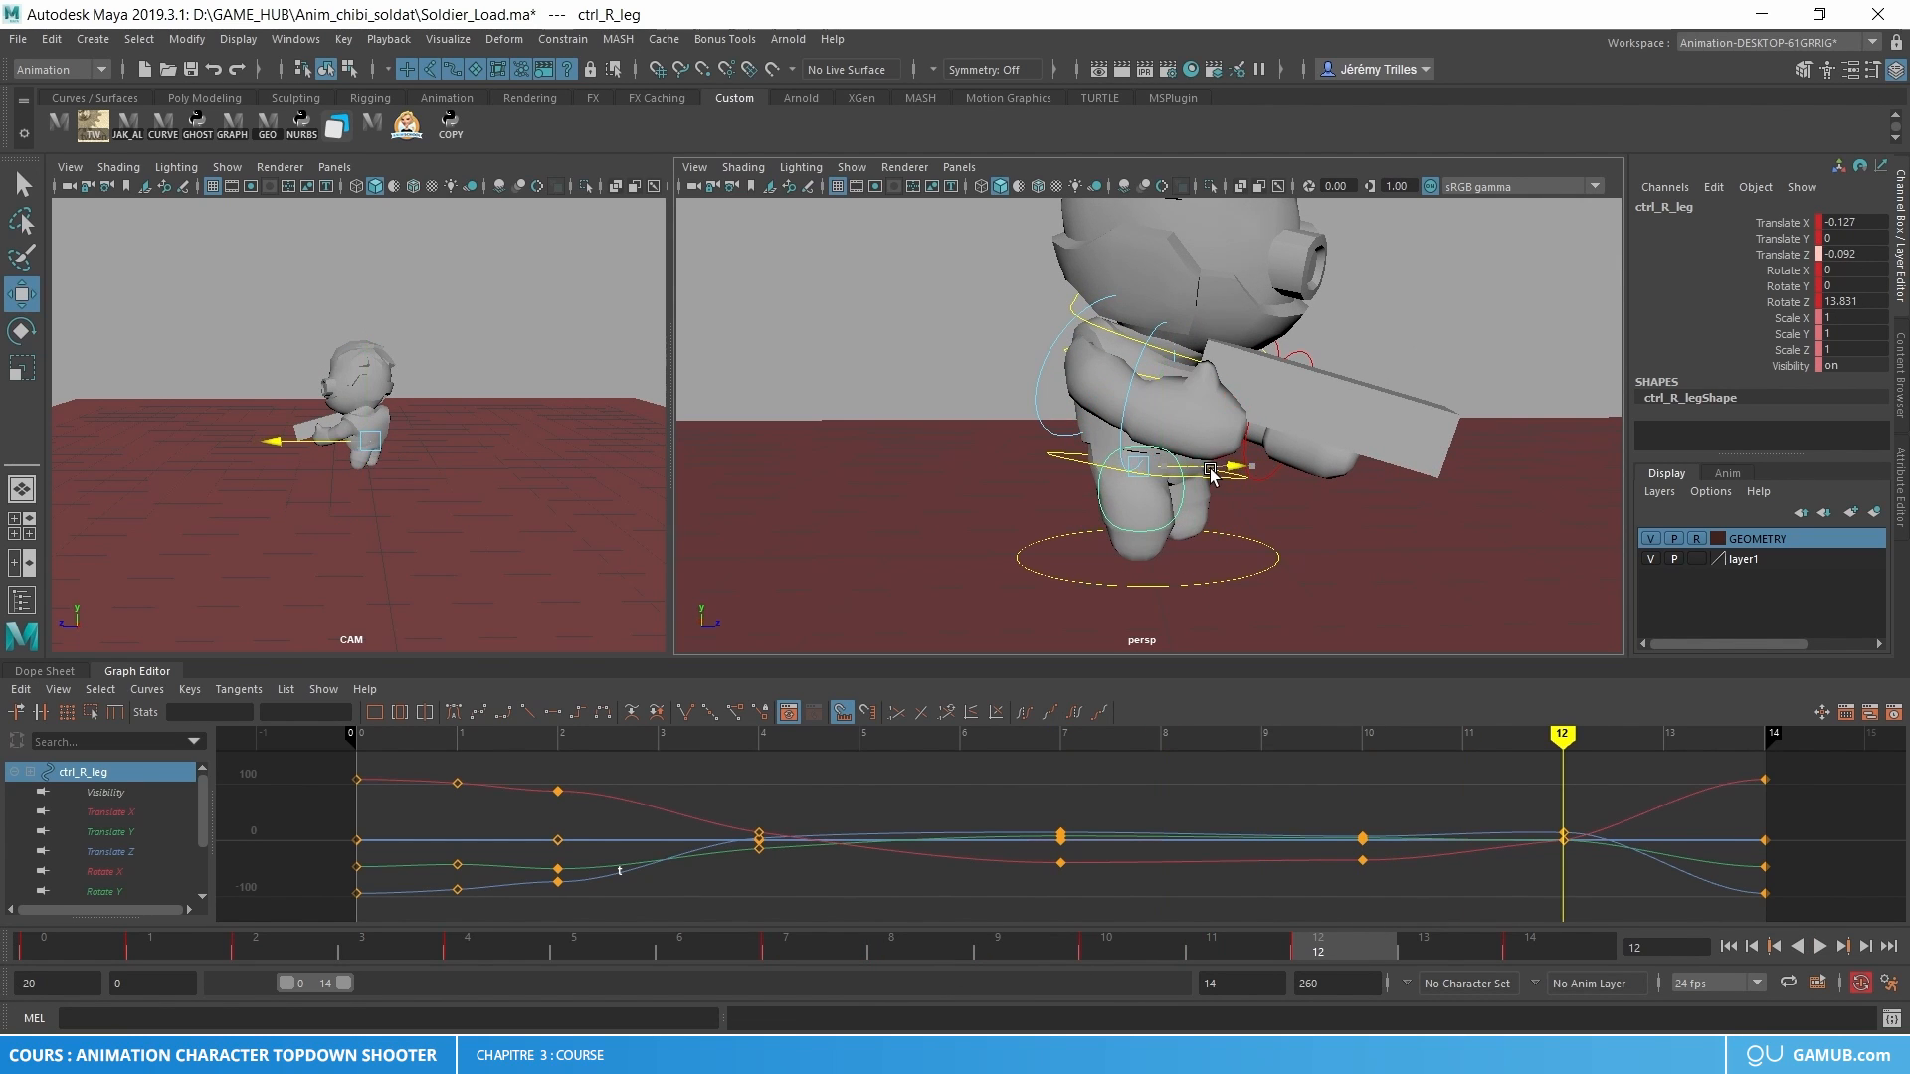
key(alt+v)
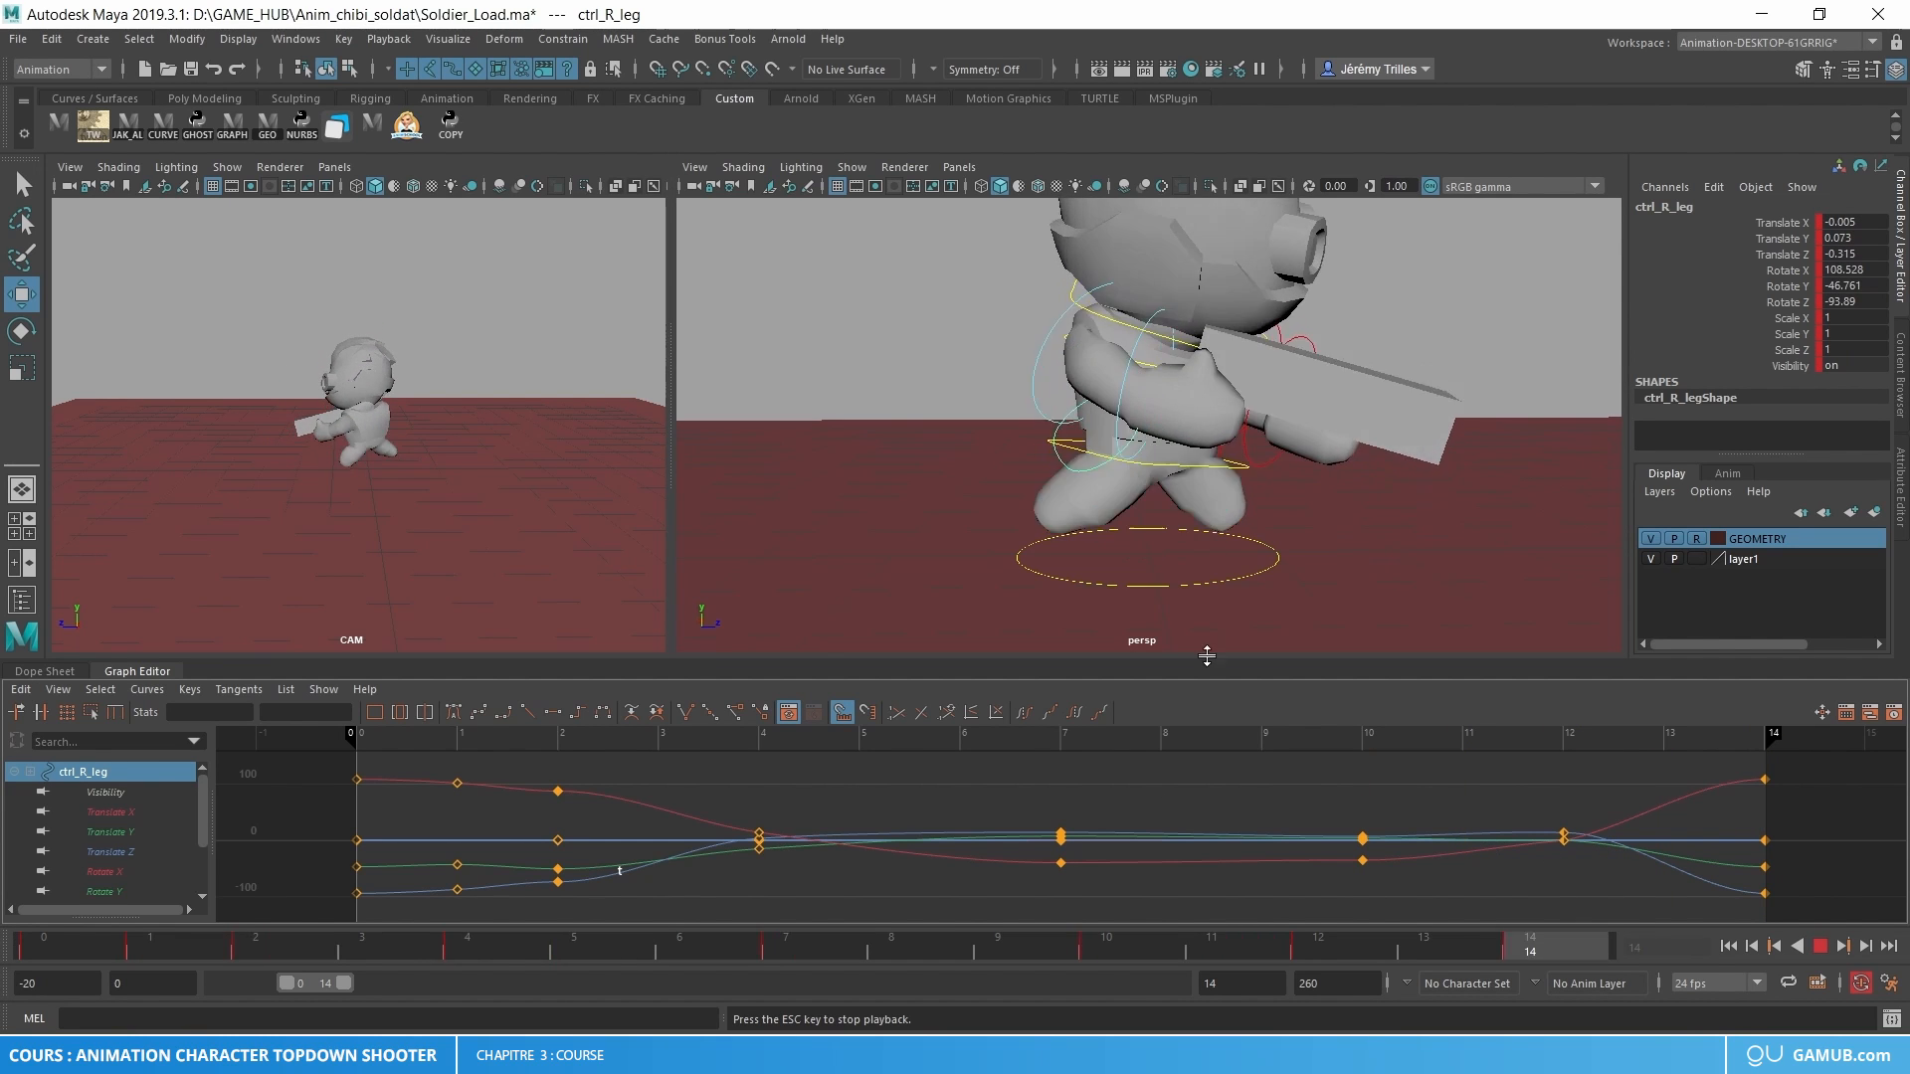
scroll(1024, 547, down, 5)
scroll(967, 543, up, 4)
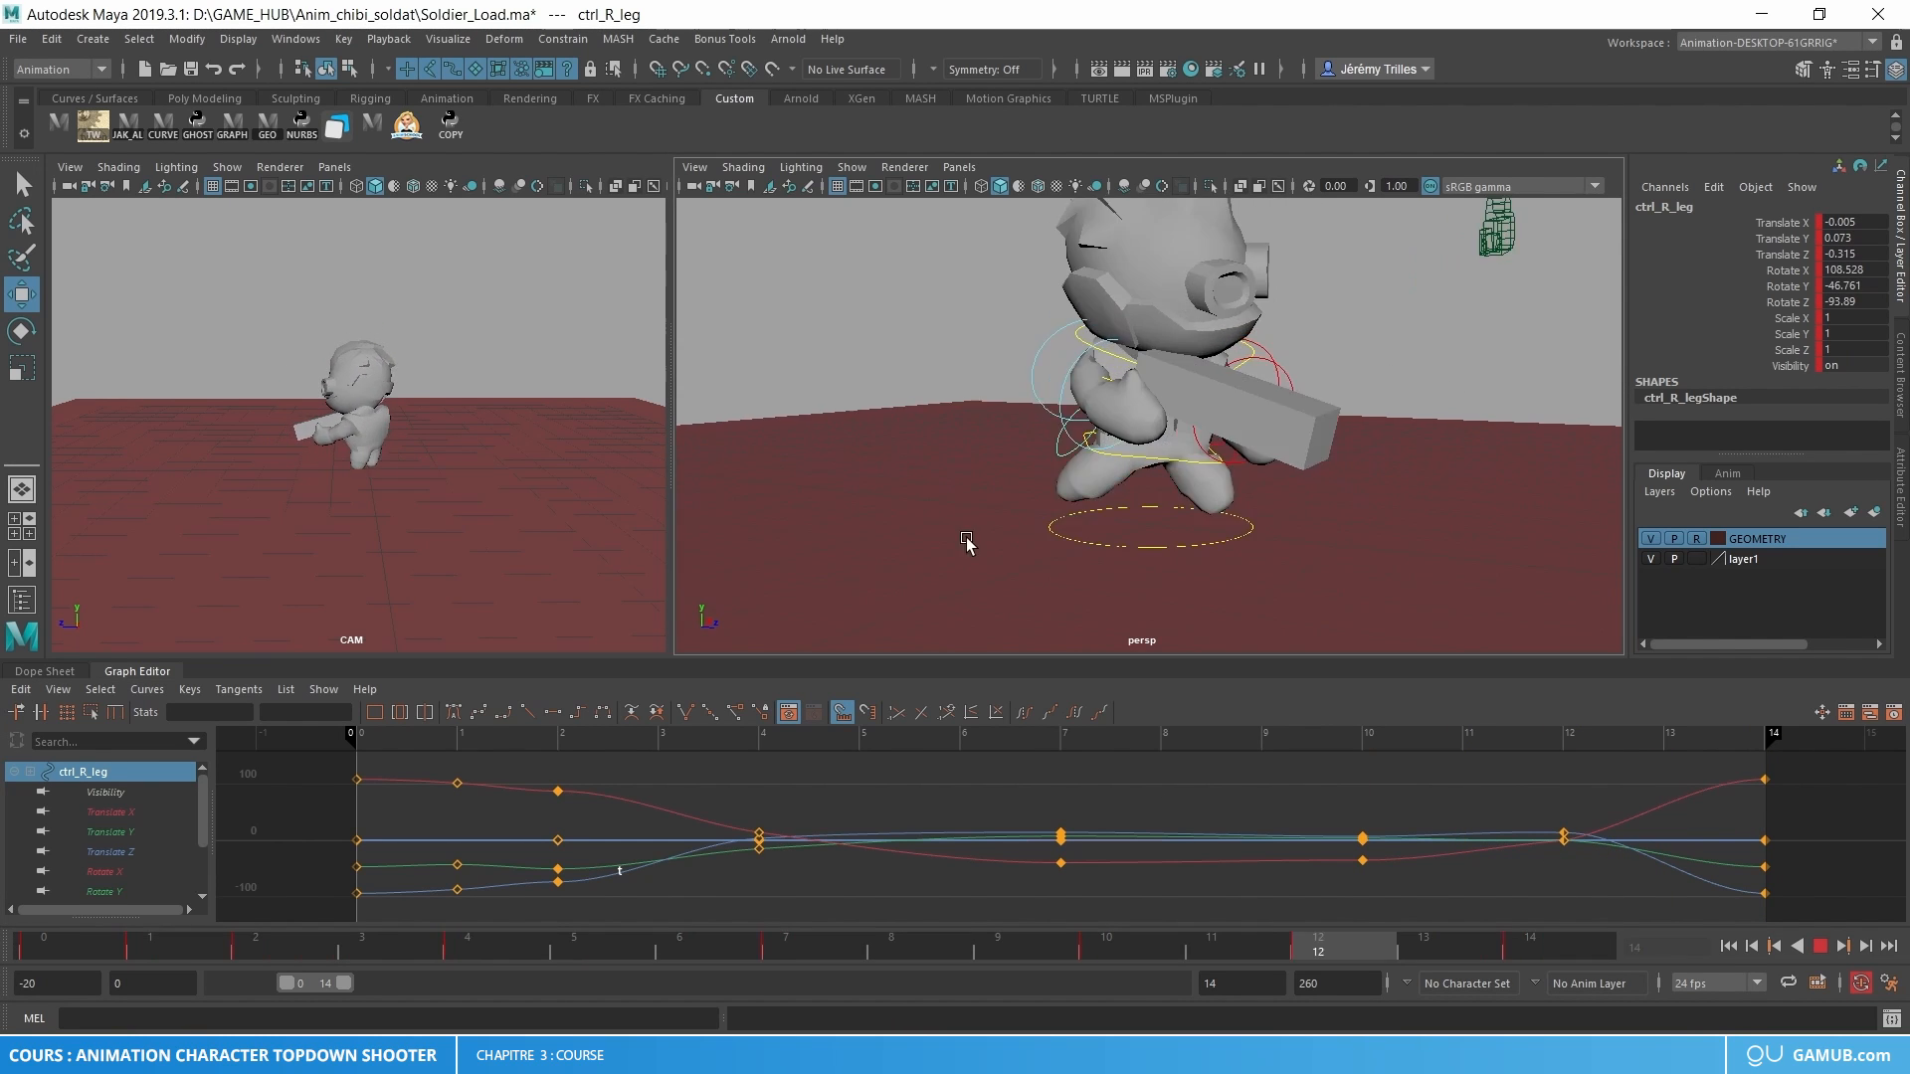
scroll(269, 528, down, 6)
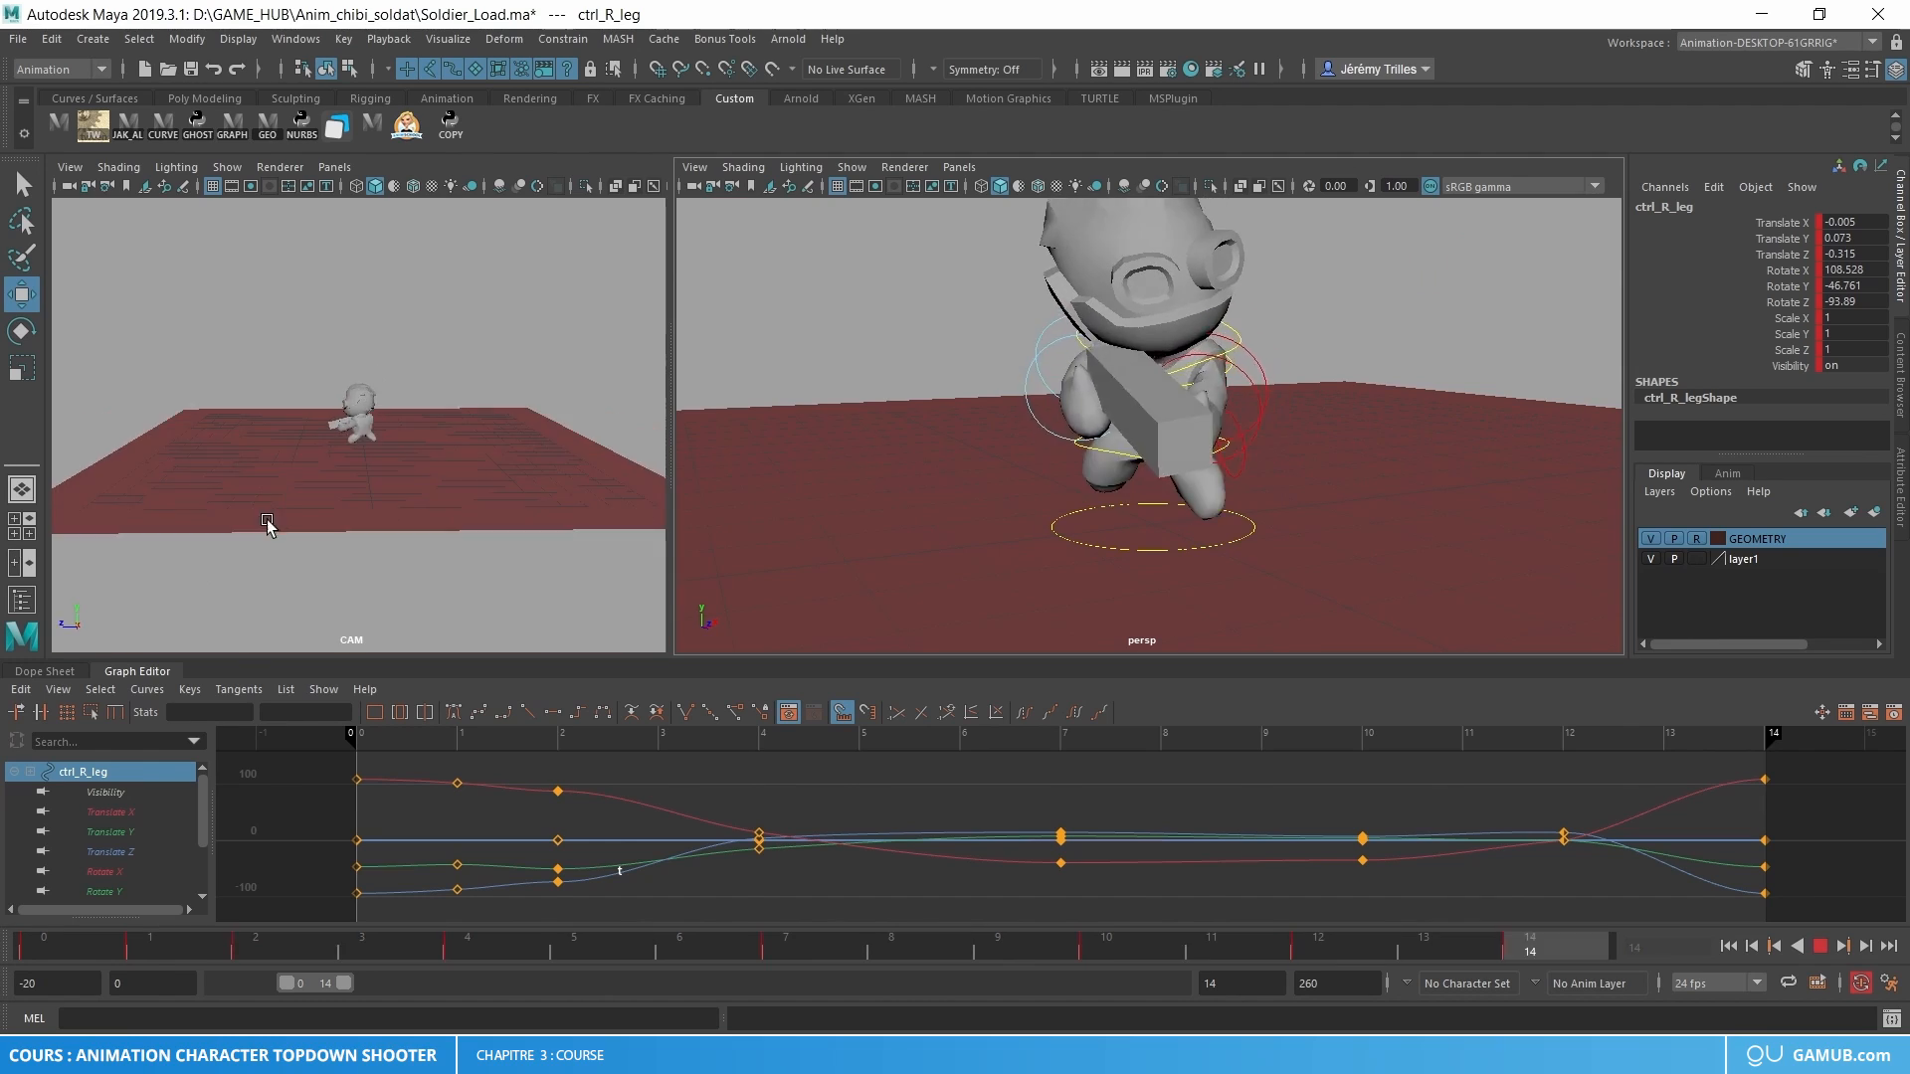
scroll(369, 473, up, 4)
scroll(369, 473, up, 8)
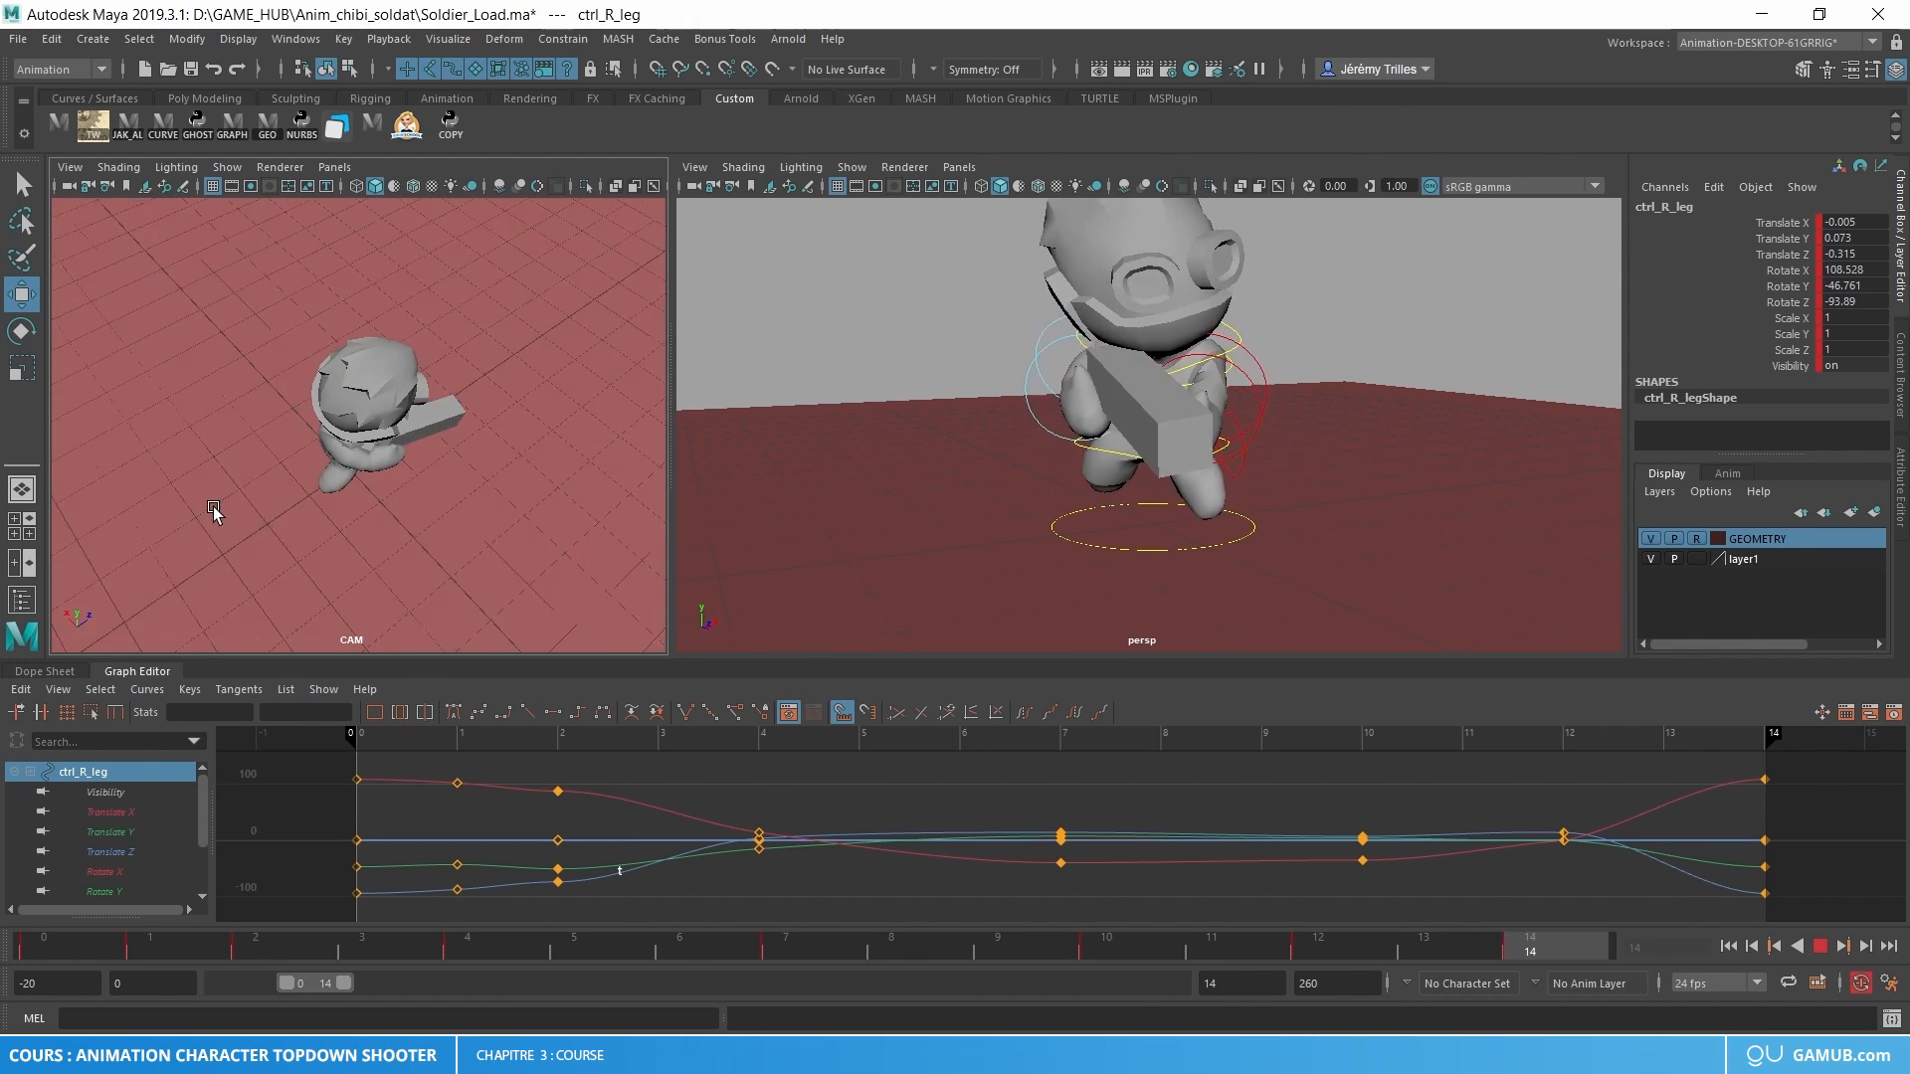